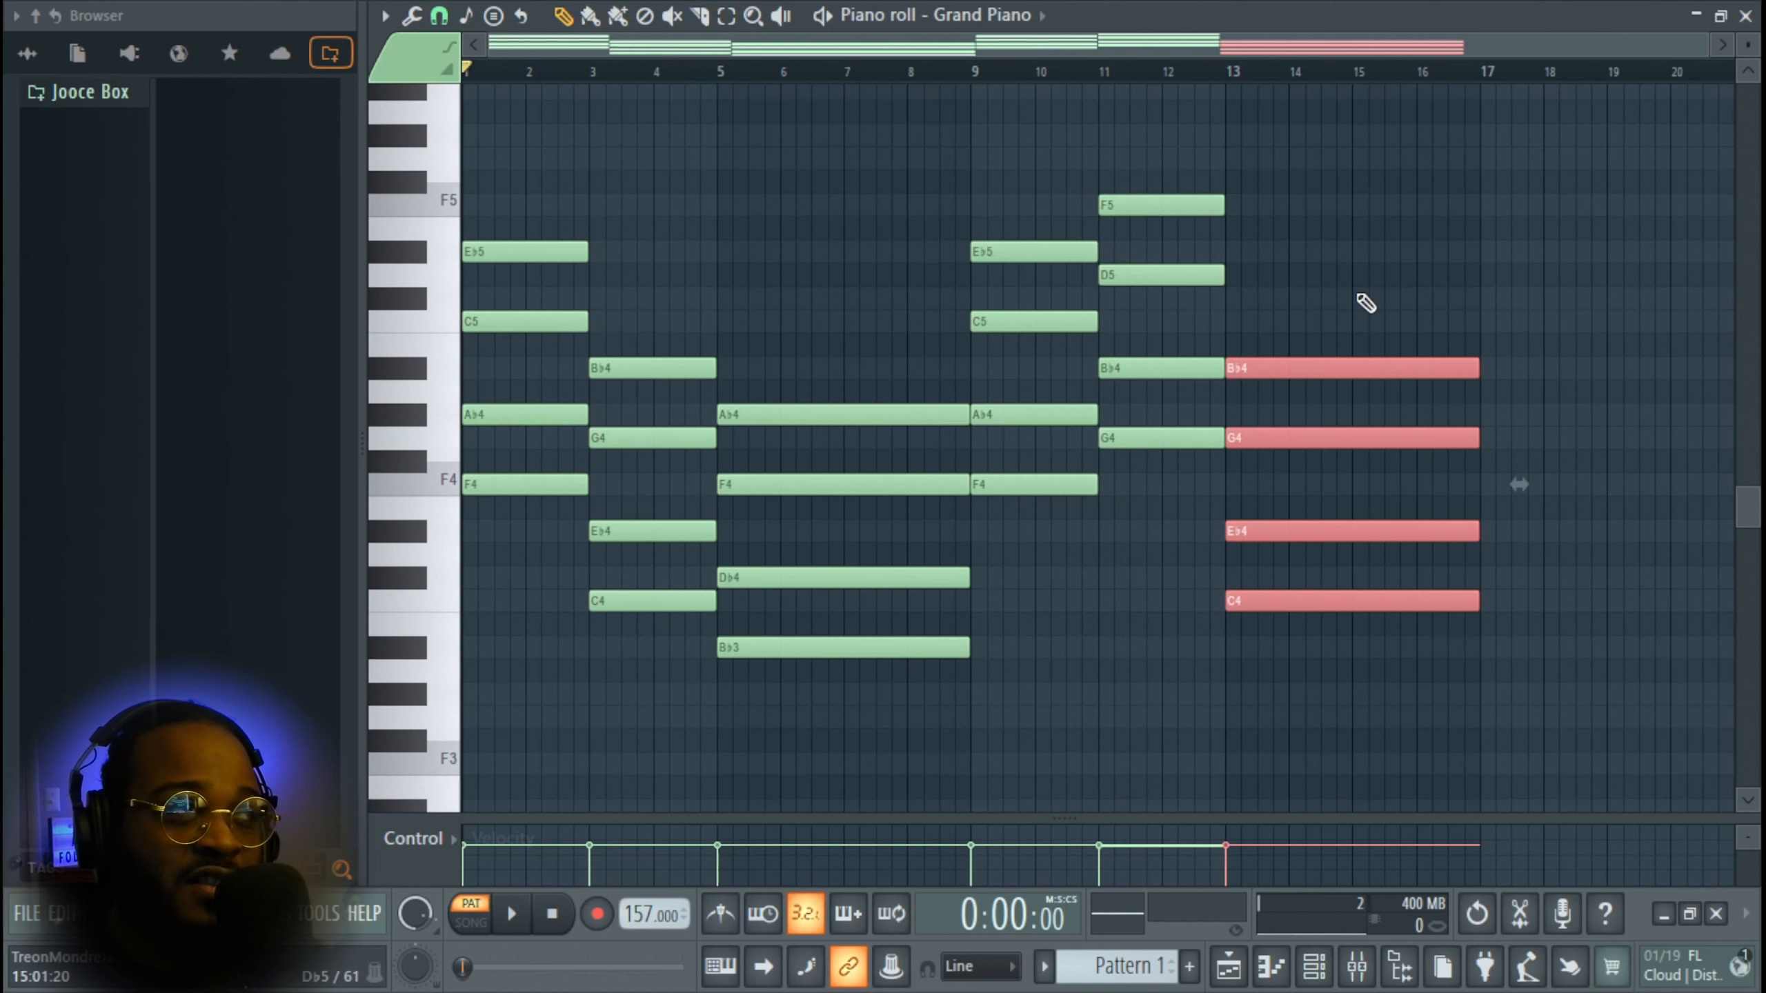
pyautogui.keyDown('ctrl'); pyautogui.click(1393, 281); pyautogui.keyUp('ctrl')
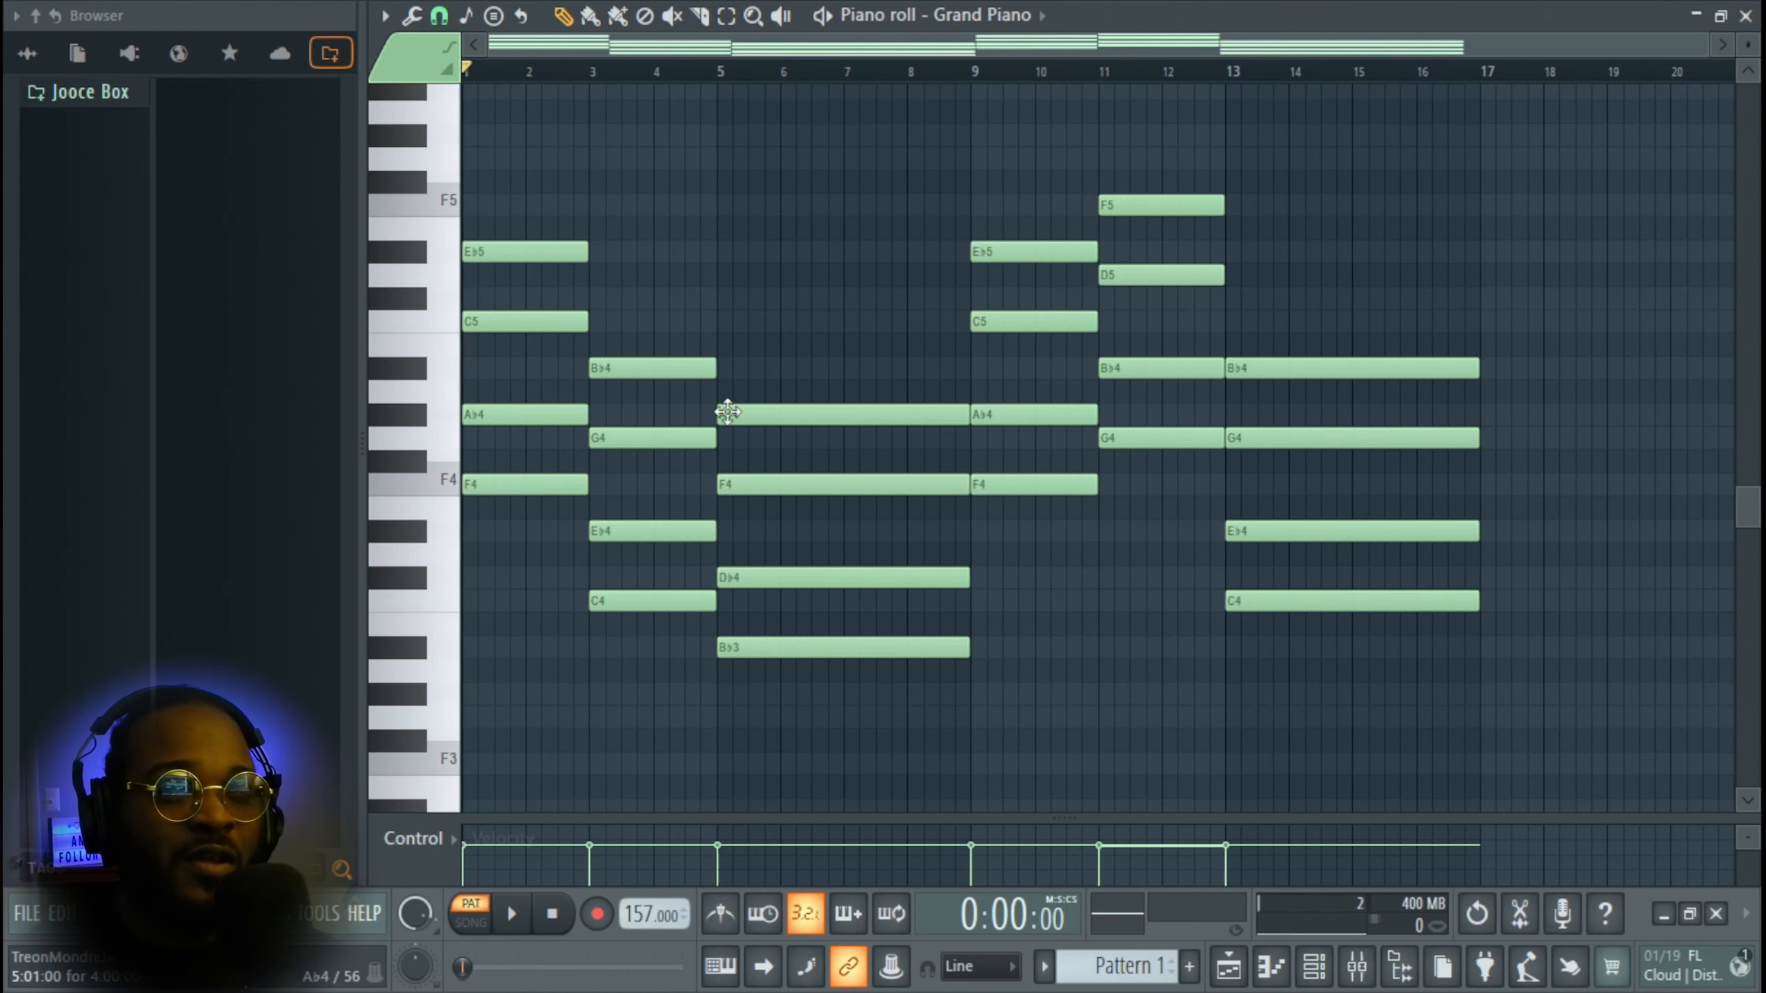
pyautogui.scroll(1, 735, 421)
pyautogui.scroll(4, 735, 420)
pyautogui.scroll(-1, 736, 420)
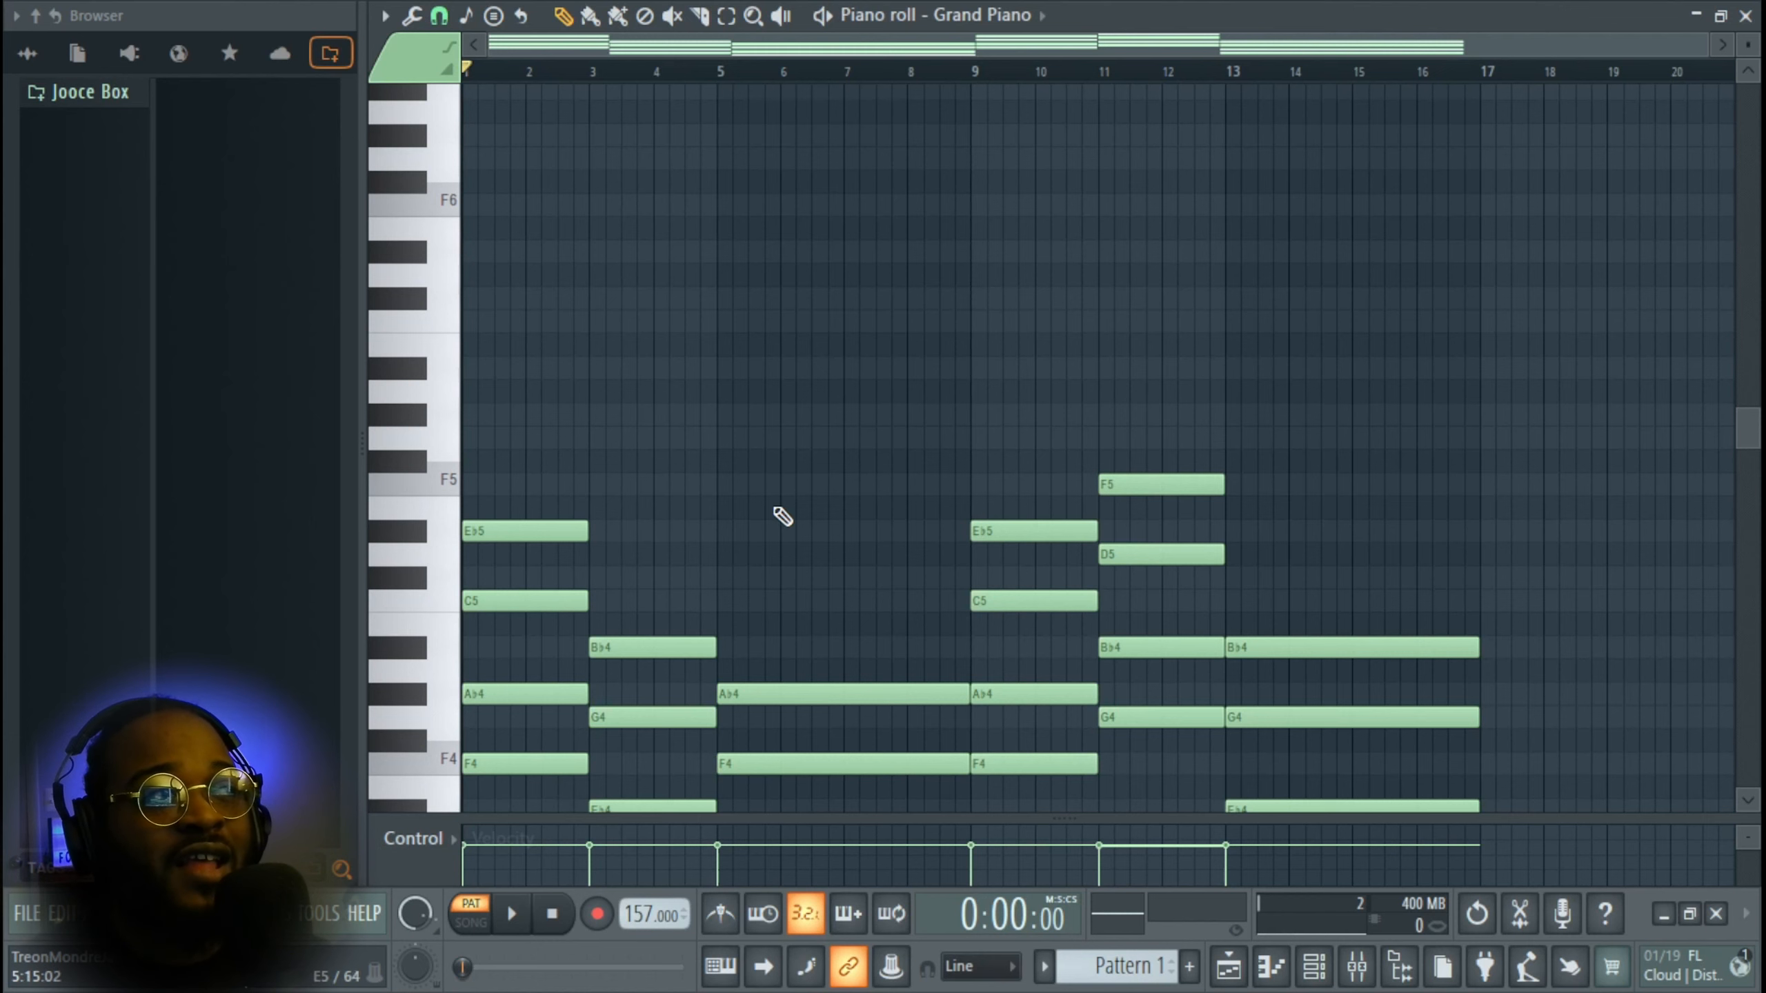
pyautogui.scroll(-2, 555, 596)
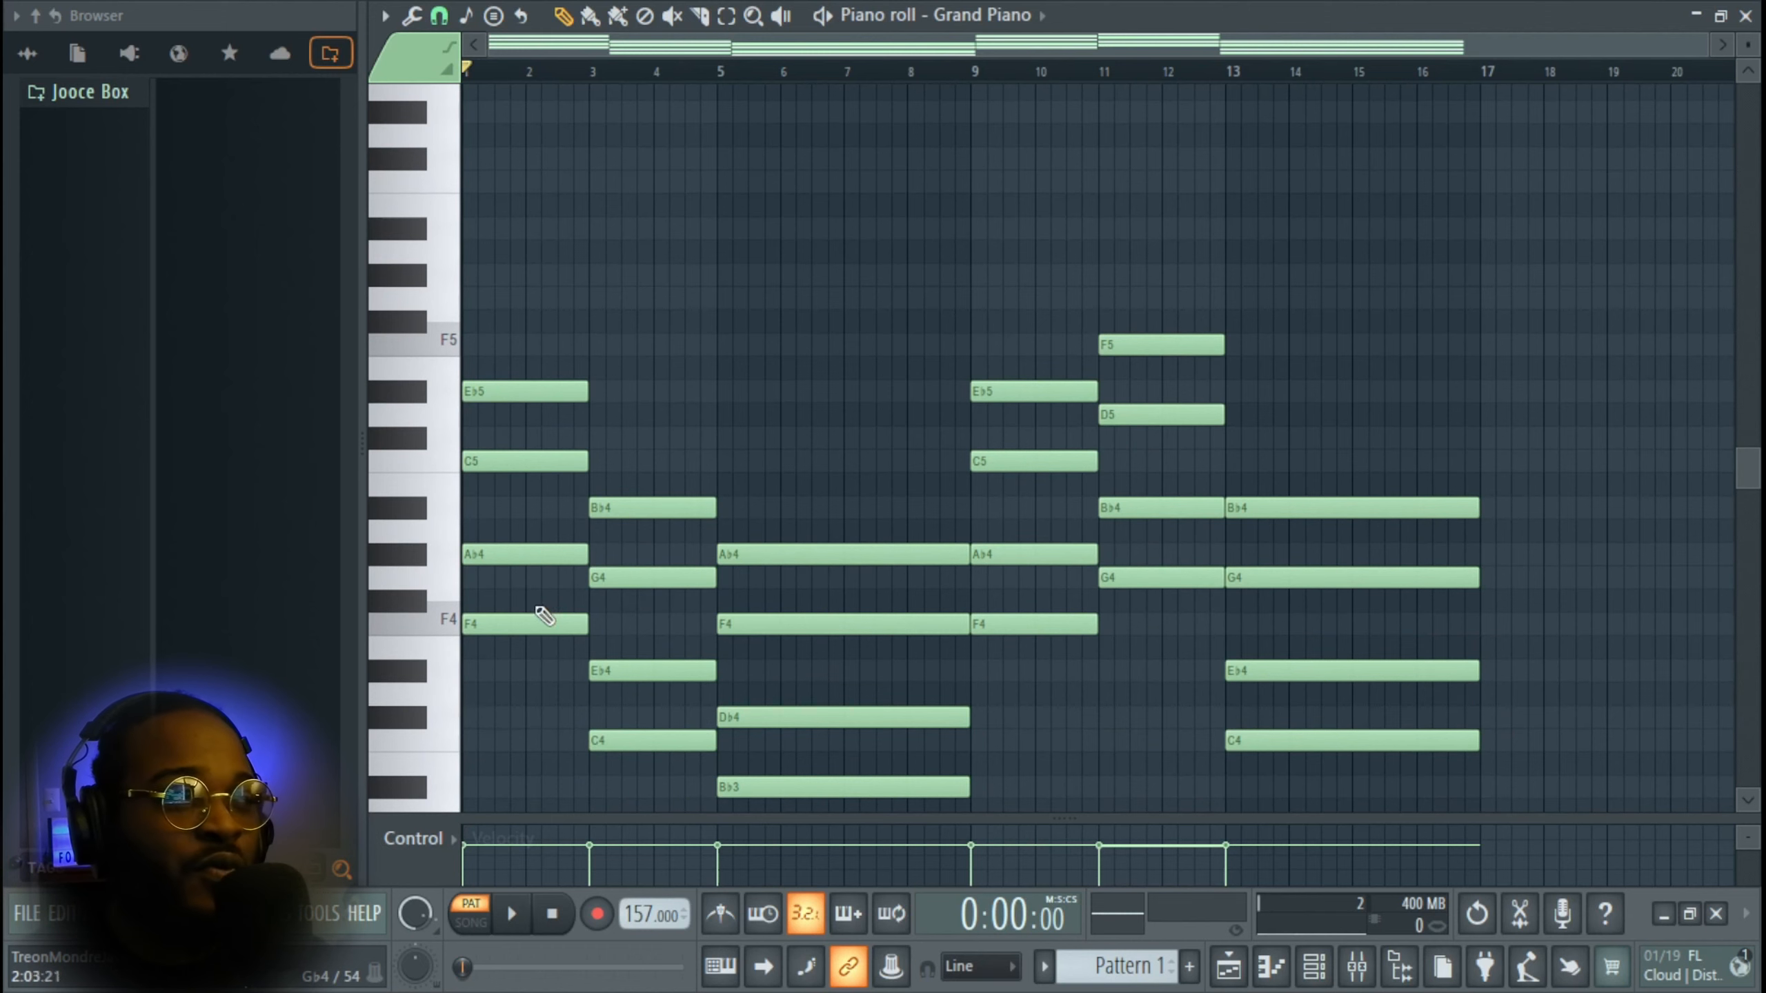
# - Try shifting the first chord's C5 and E♭5 notes down an octave and move them back up
pyautogui.keyDown('ctrl'); pyautogui.scroll(4, 549, 610); pyautogui.keyUp('ctrl')
pyautogui.keyDown('ctrl'); pyautogui.scroll(-1, 570, 613); pyautogui.keyUp('ctrl')
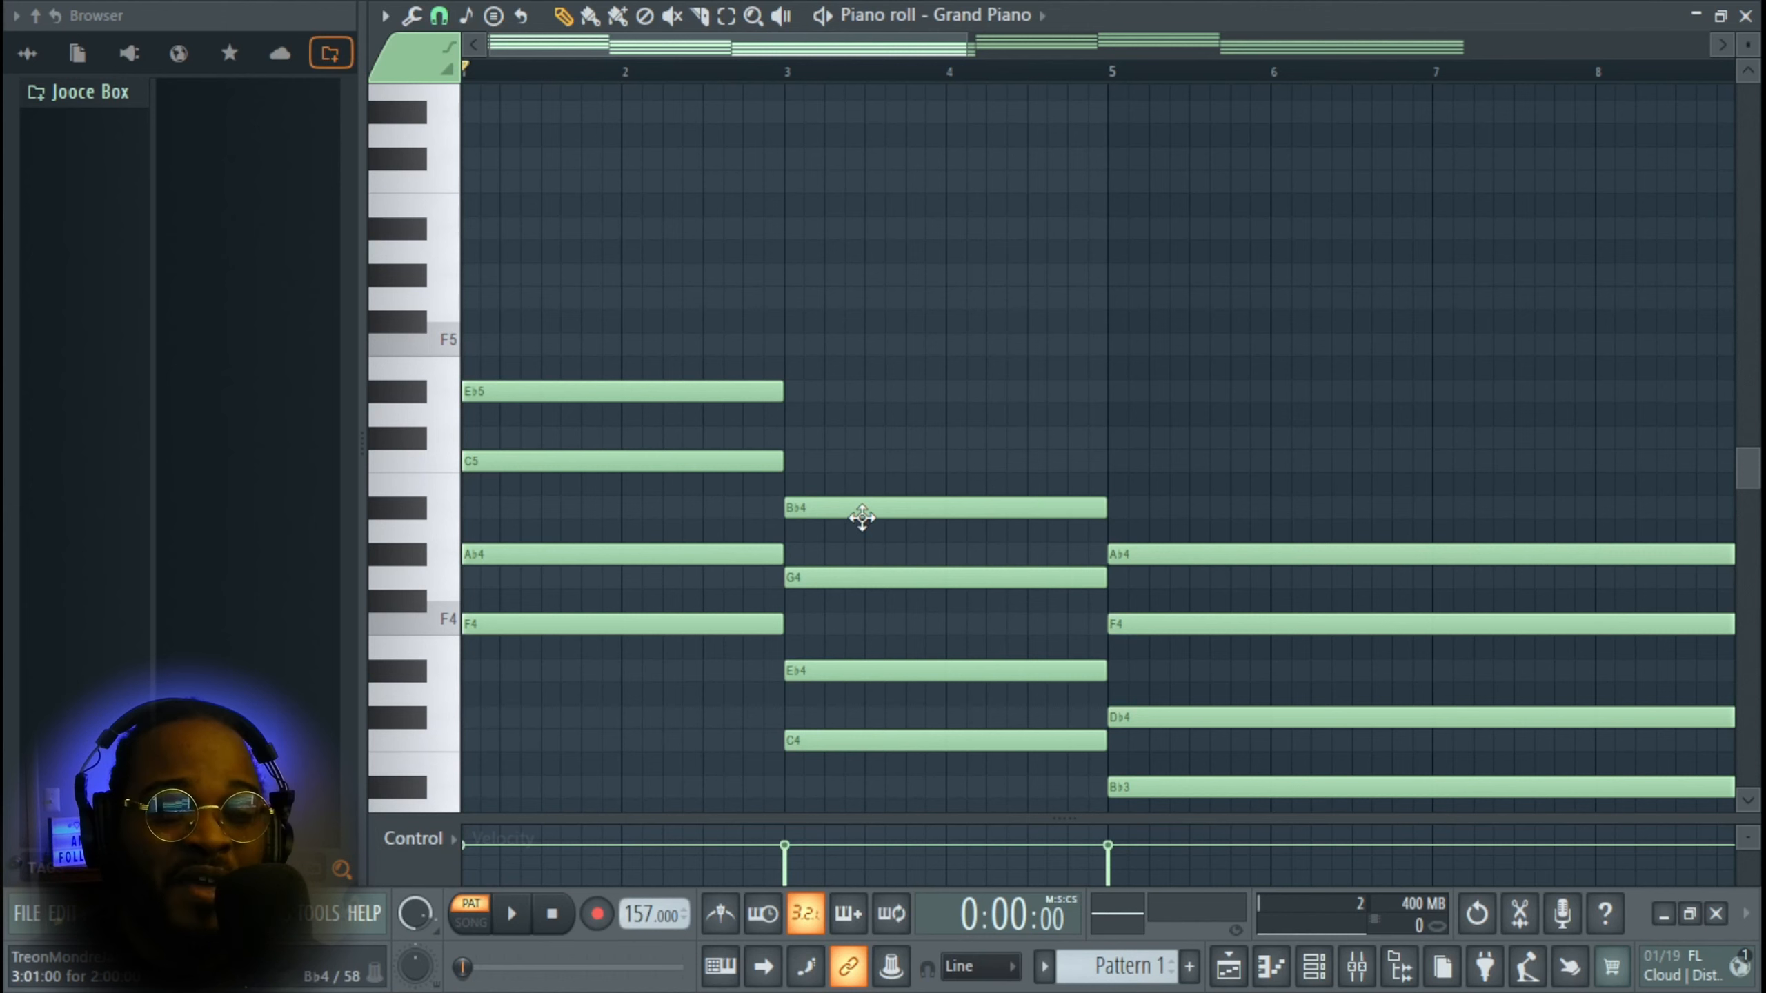
pyautogui.moveTo(666, 492); pyautogui.dragTo(679, 328)
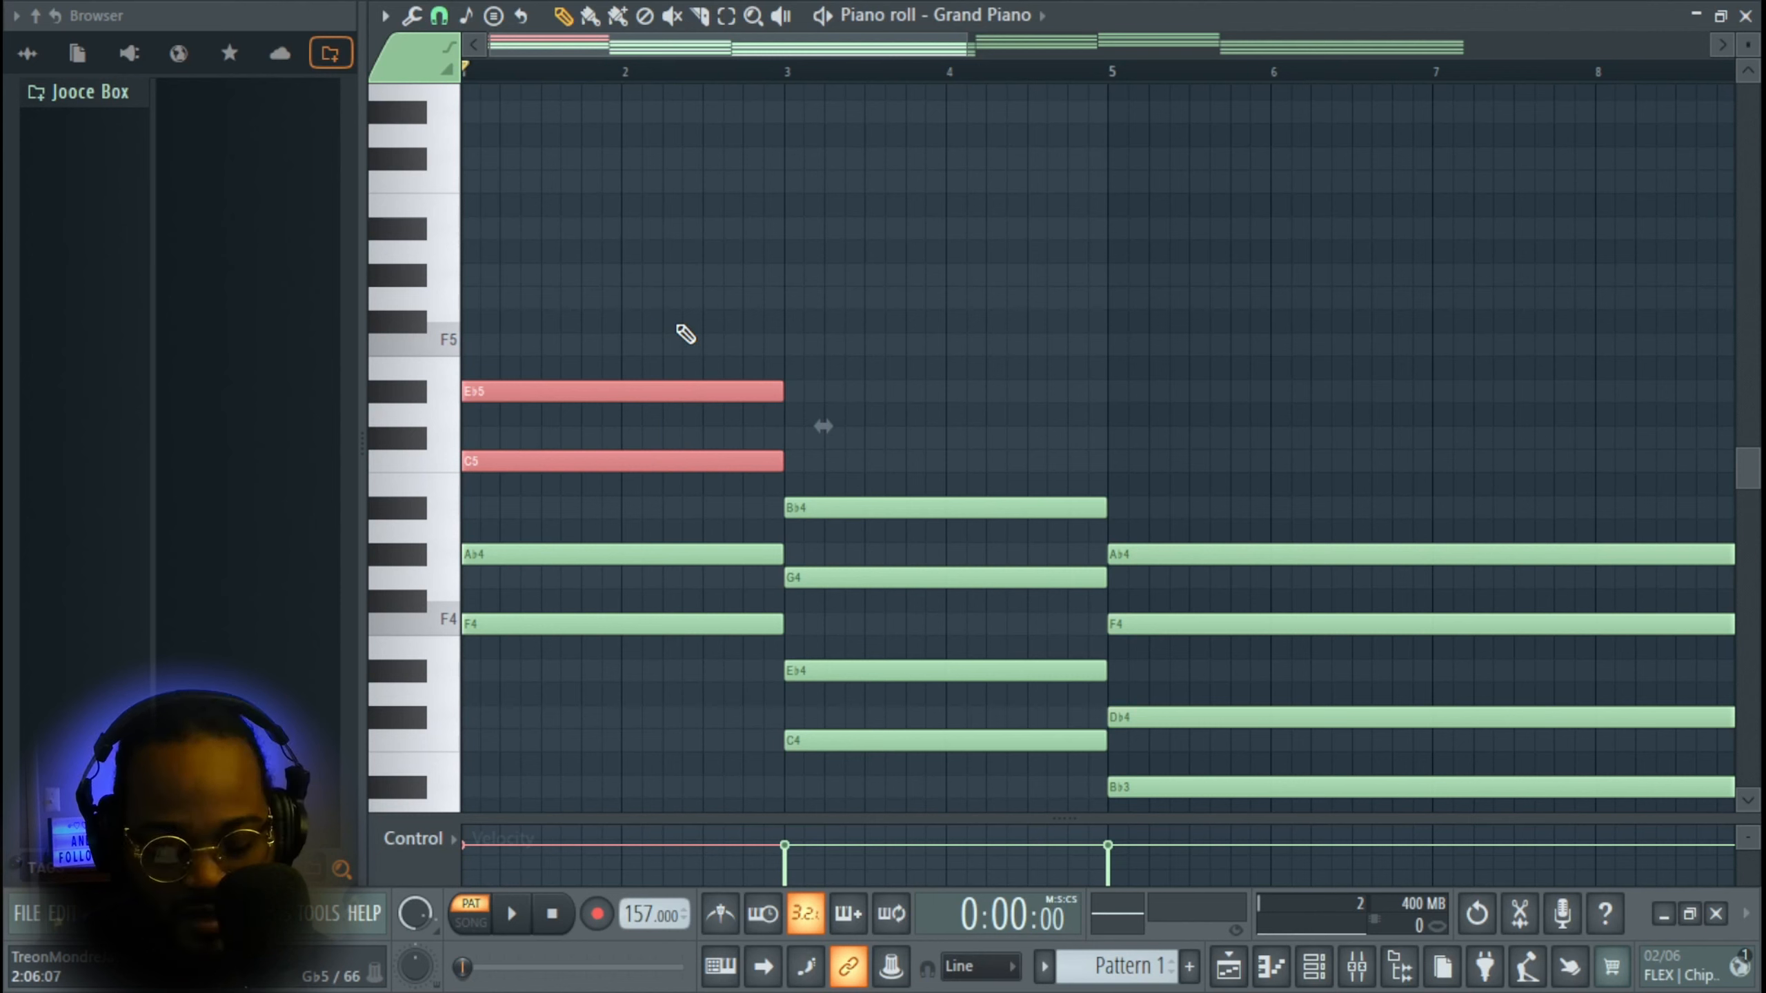
pyautogui.hotkey('ctrl', 'Down')
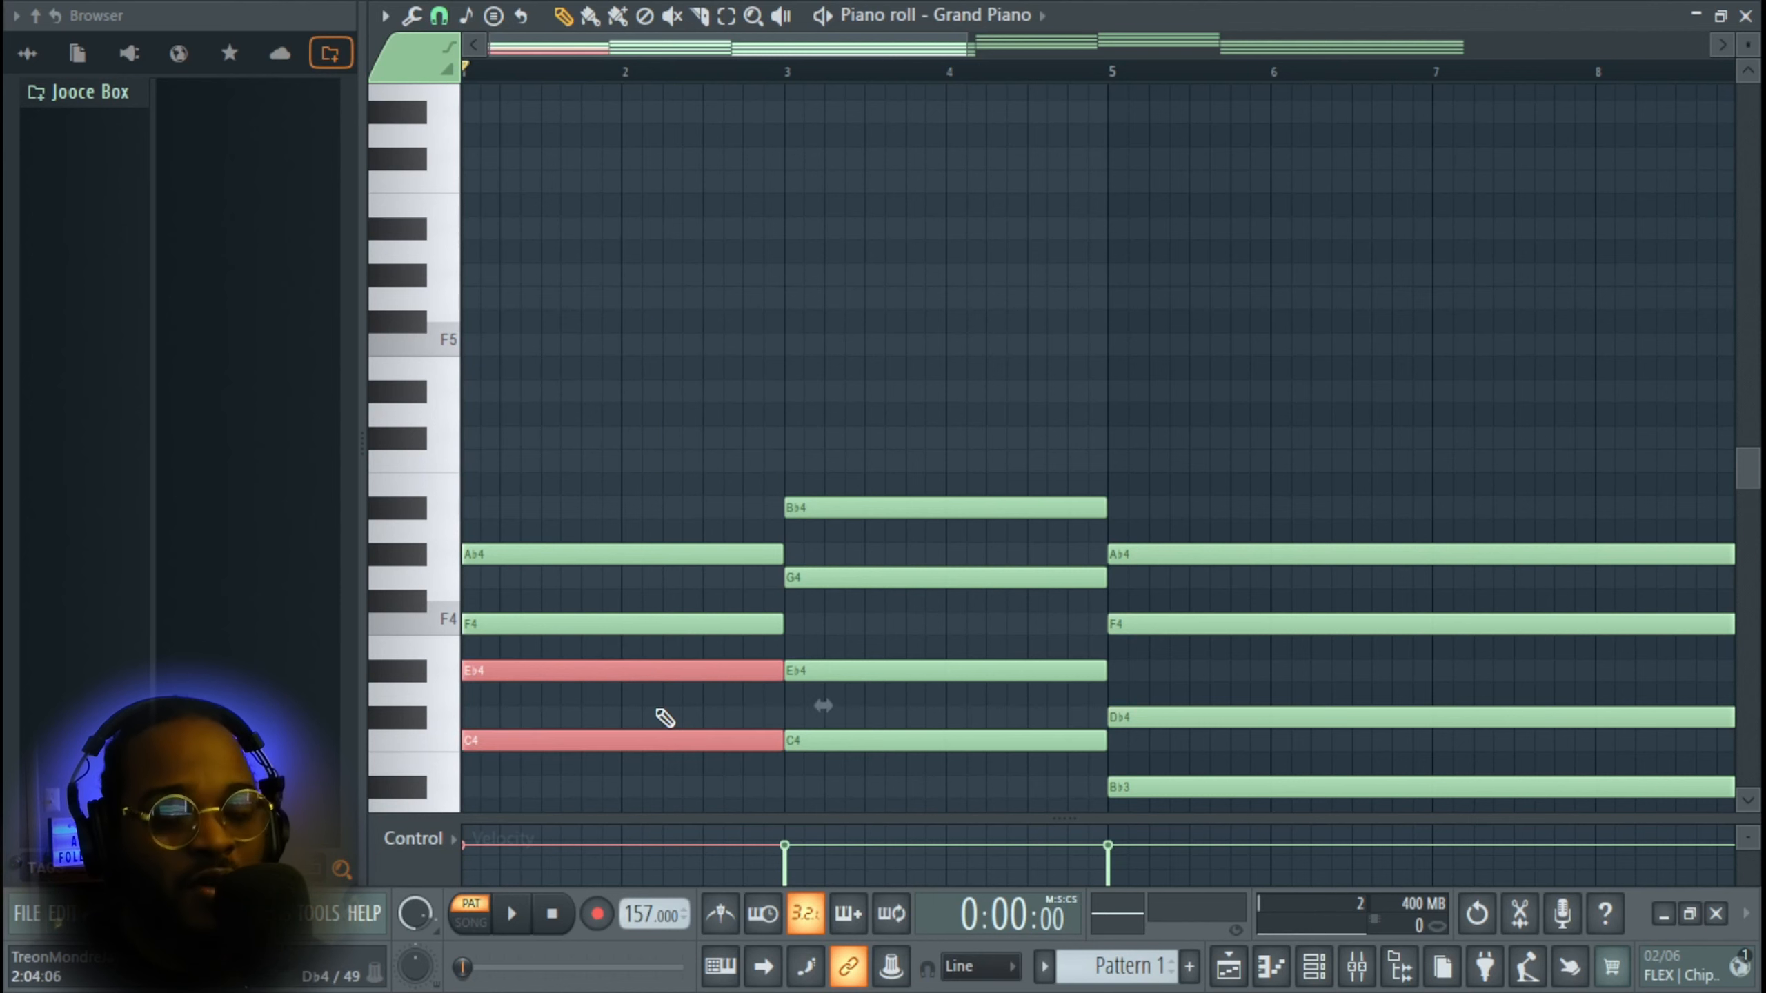
pyautogui.hotkey('ctrl', 'Up')
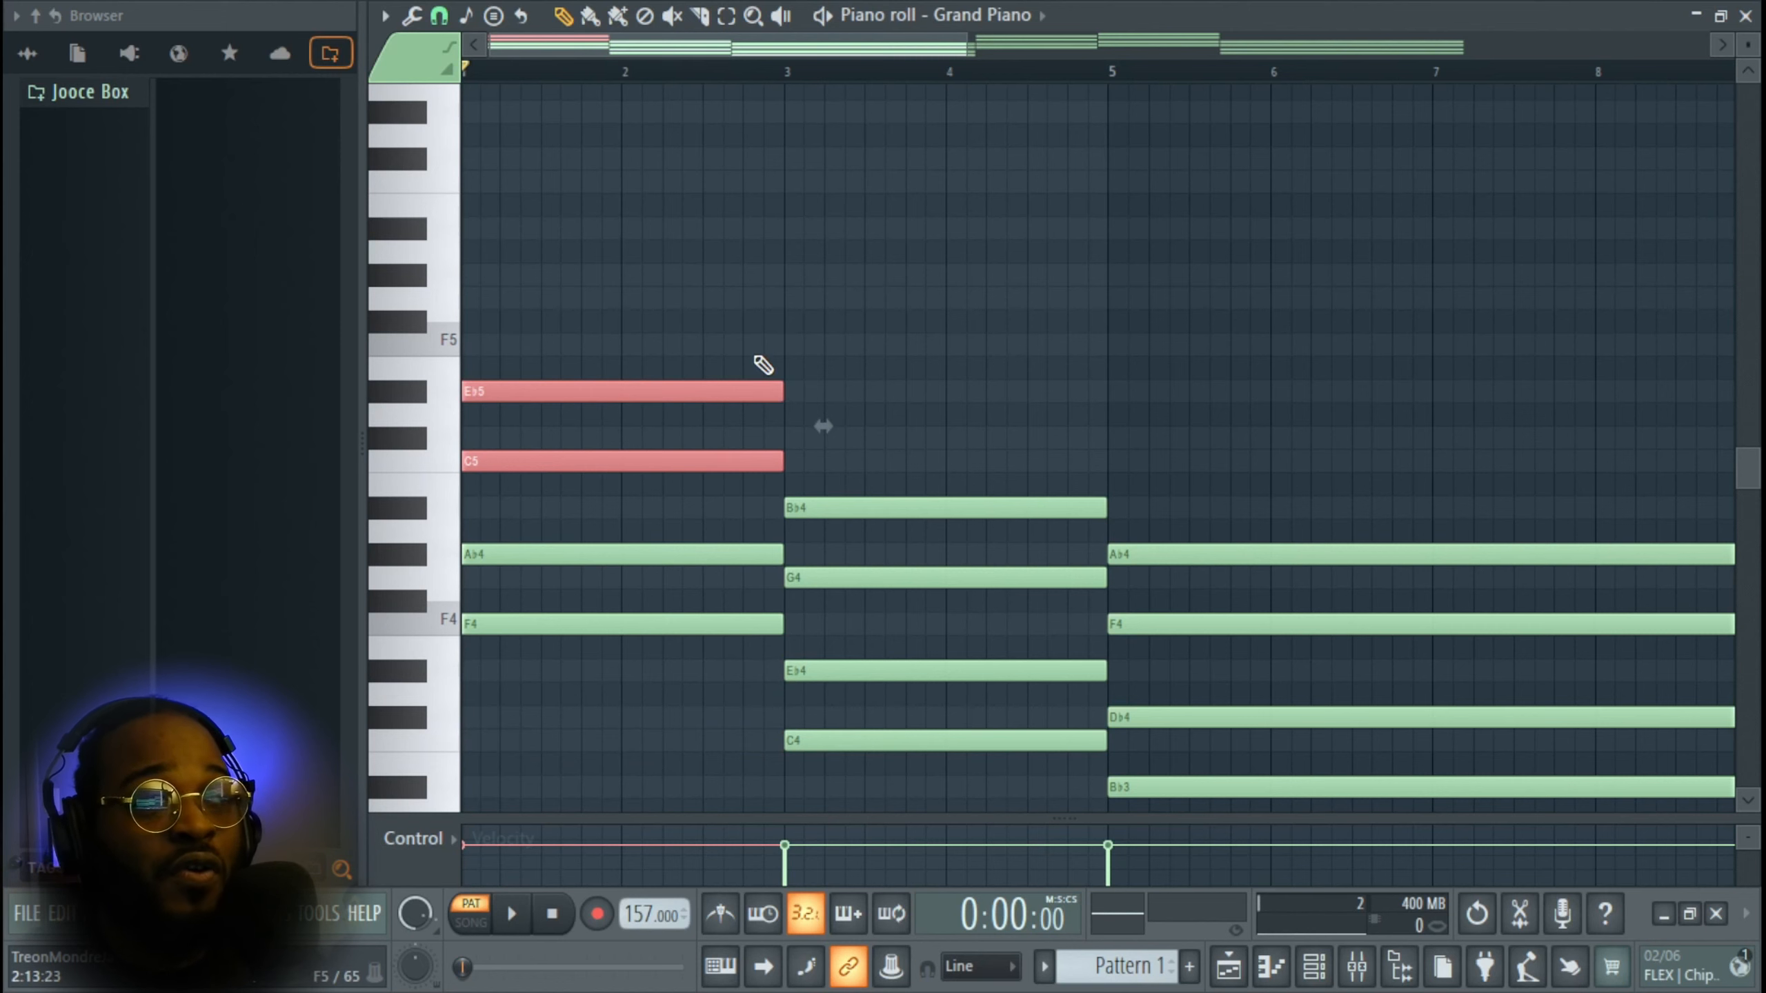
pyautogui.rightClick(776, 347)
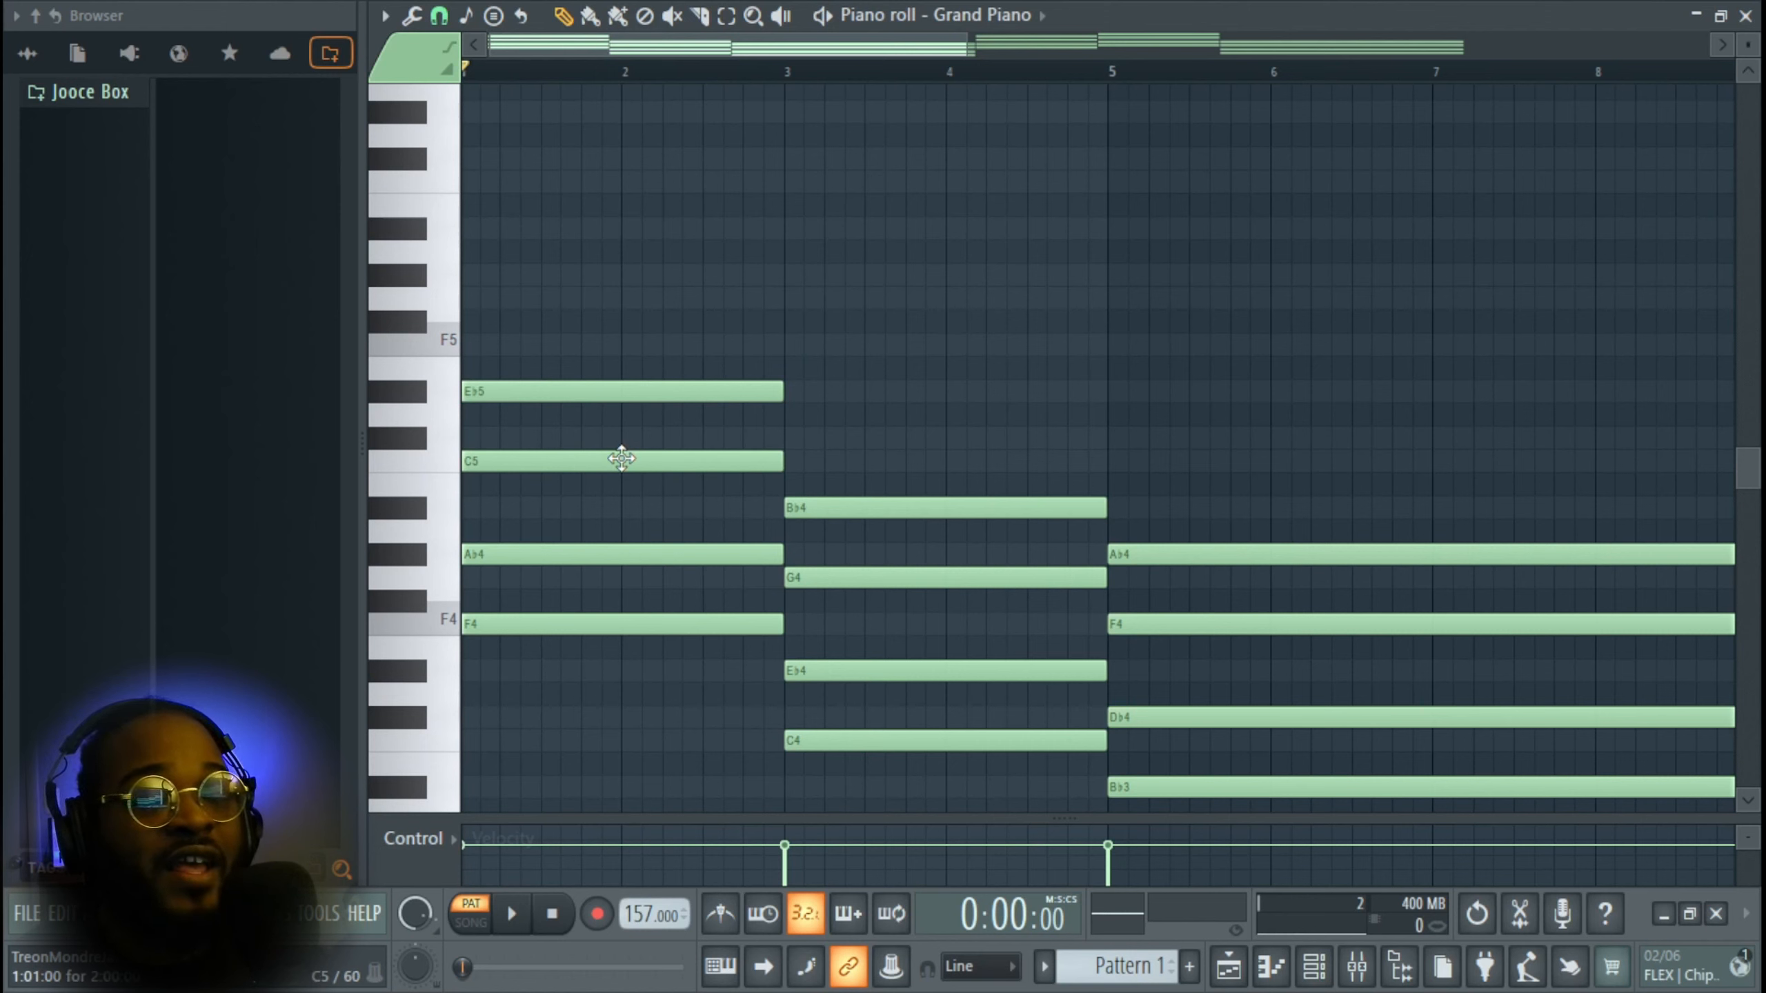
# - Copy the first chord's E♭5 note up an octave to E♭6, start the copy halfway through bar 2, and play it back
pyautogui.click(652, 395)
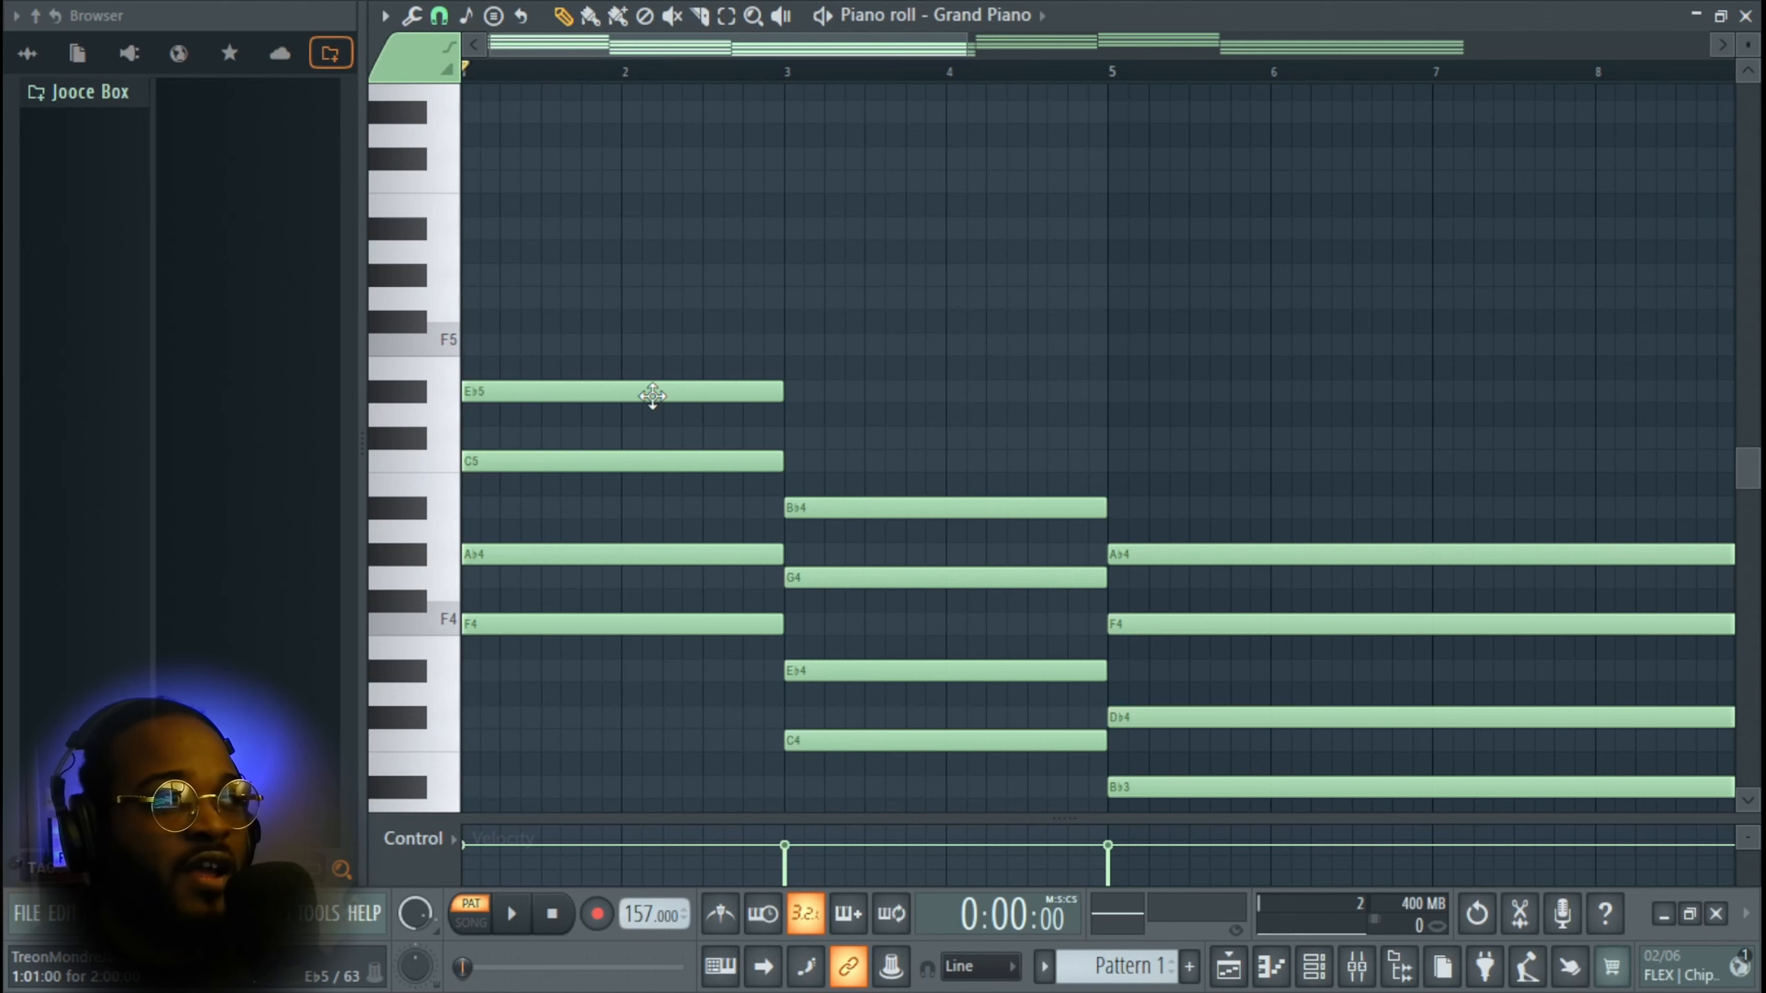
pyautogui.keyDown('ctrl'); pyautogui.click(652, 395); pyautogui.keyUp('ctrl')
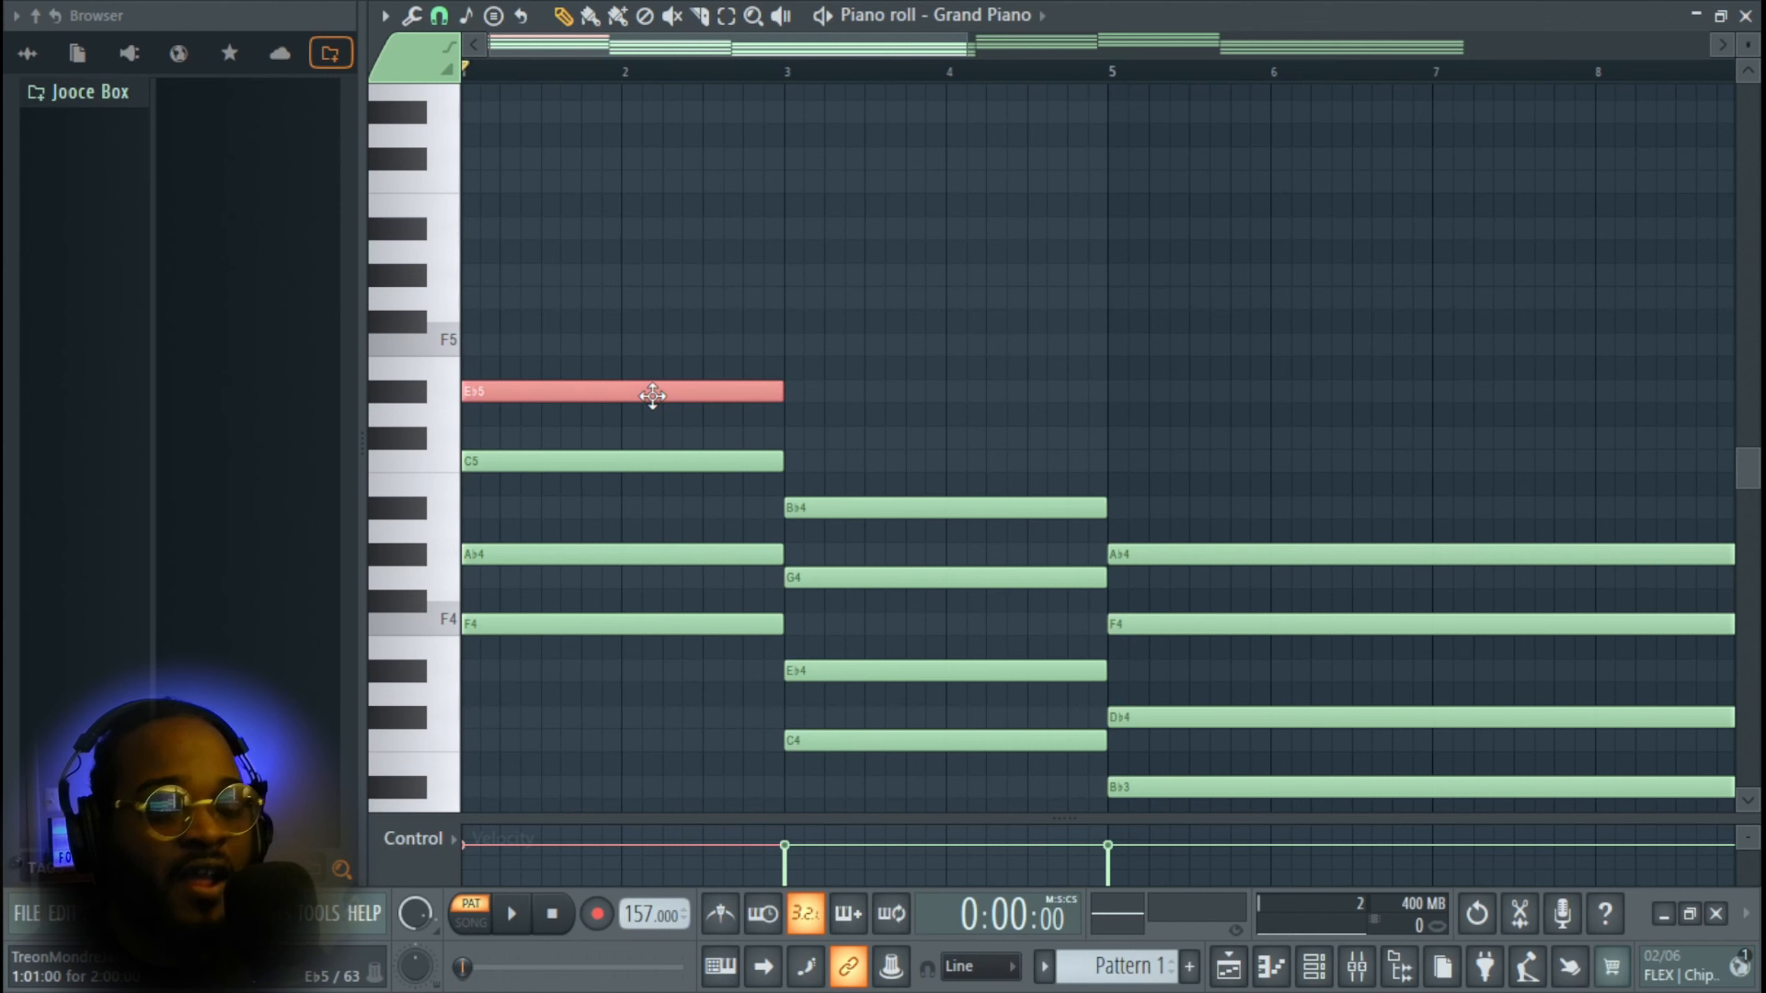
pyautogui.hotkey('ctrl', 'Up')
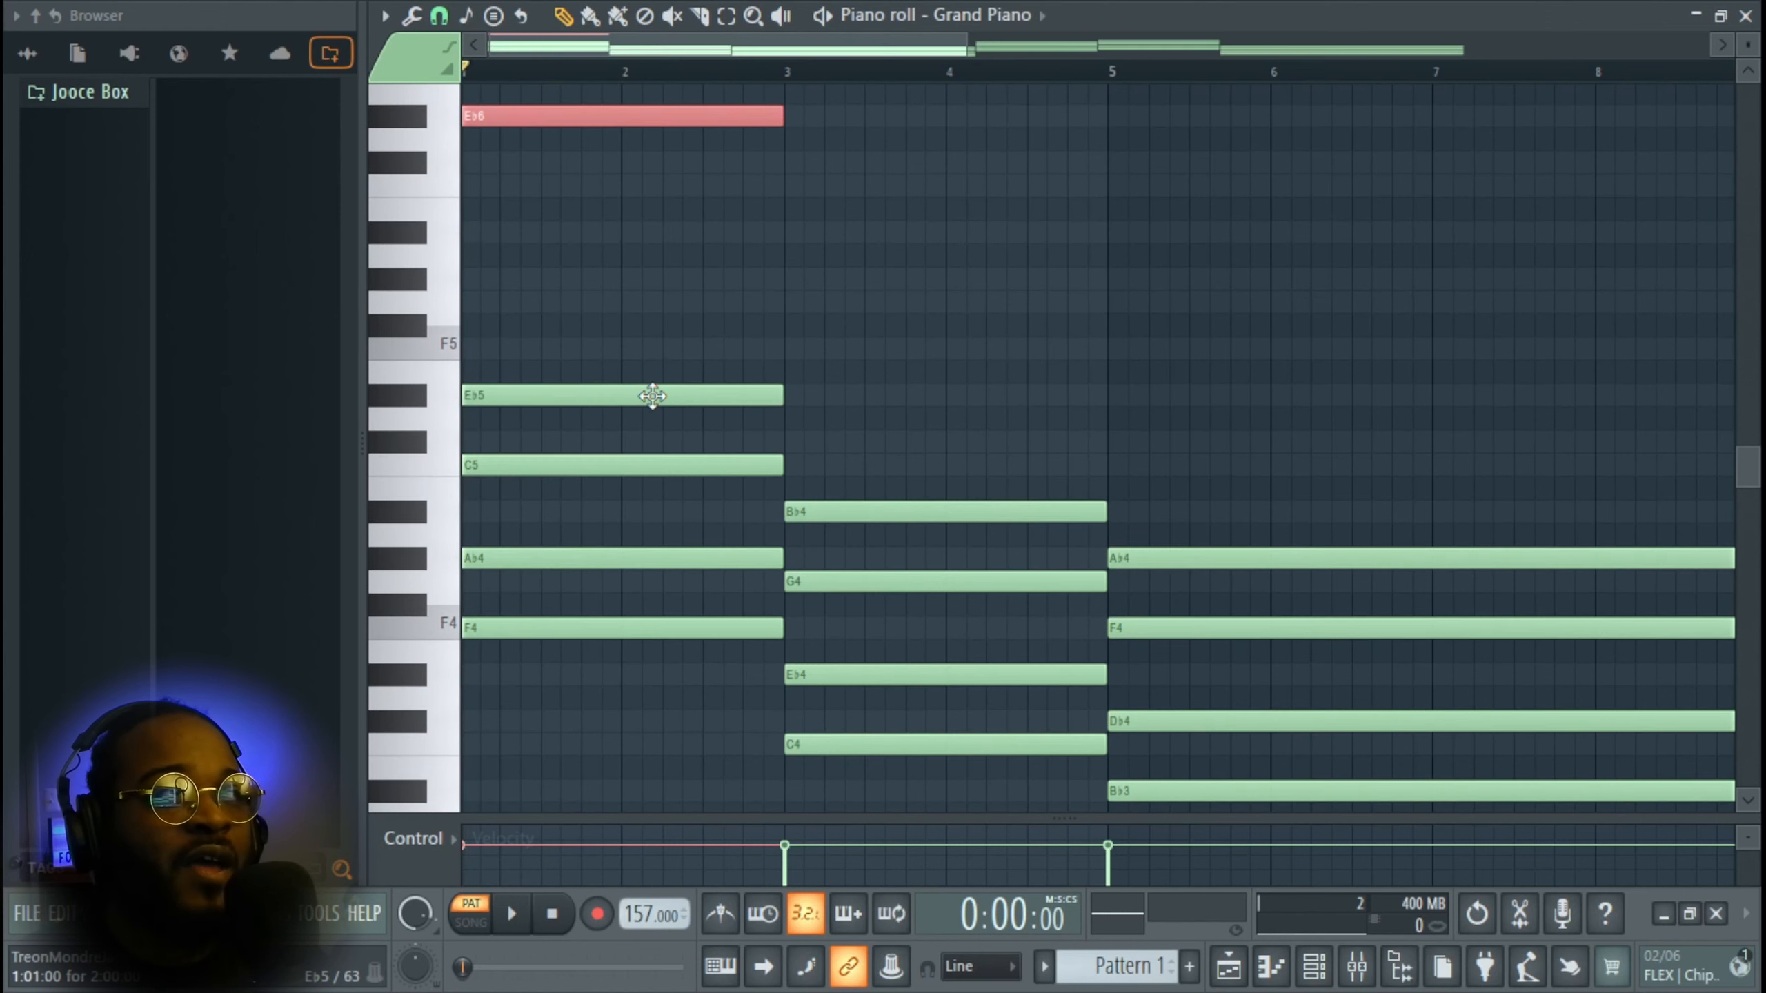
pyautogui.scroll(2, 652, 395)
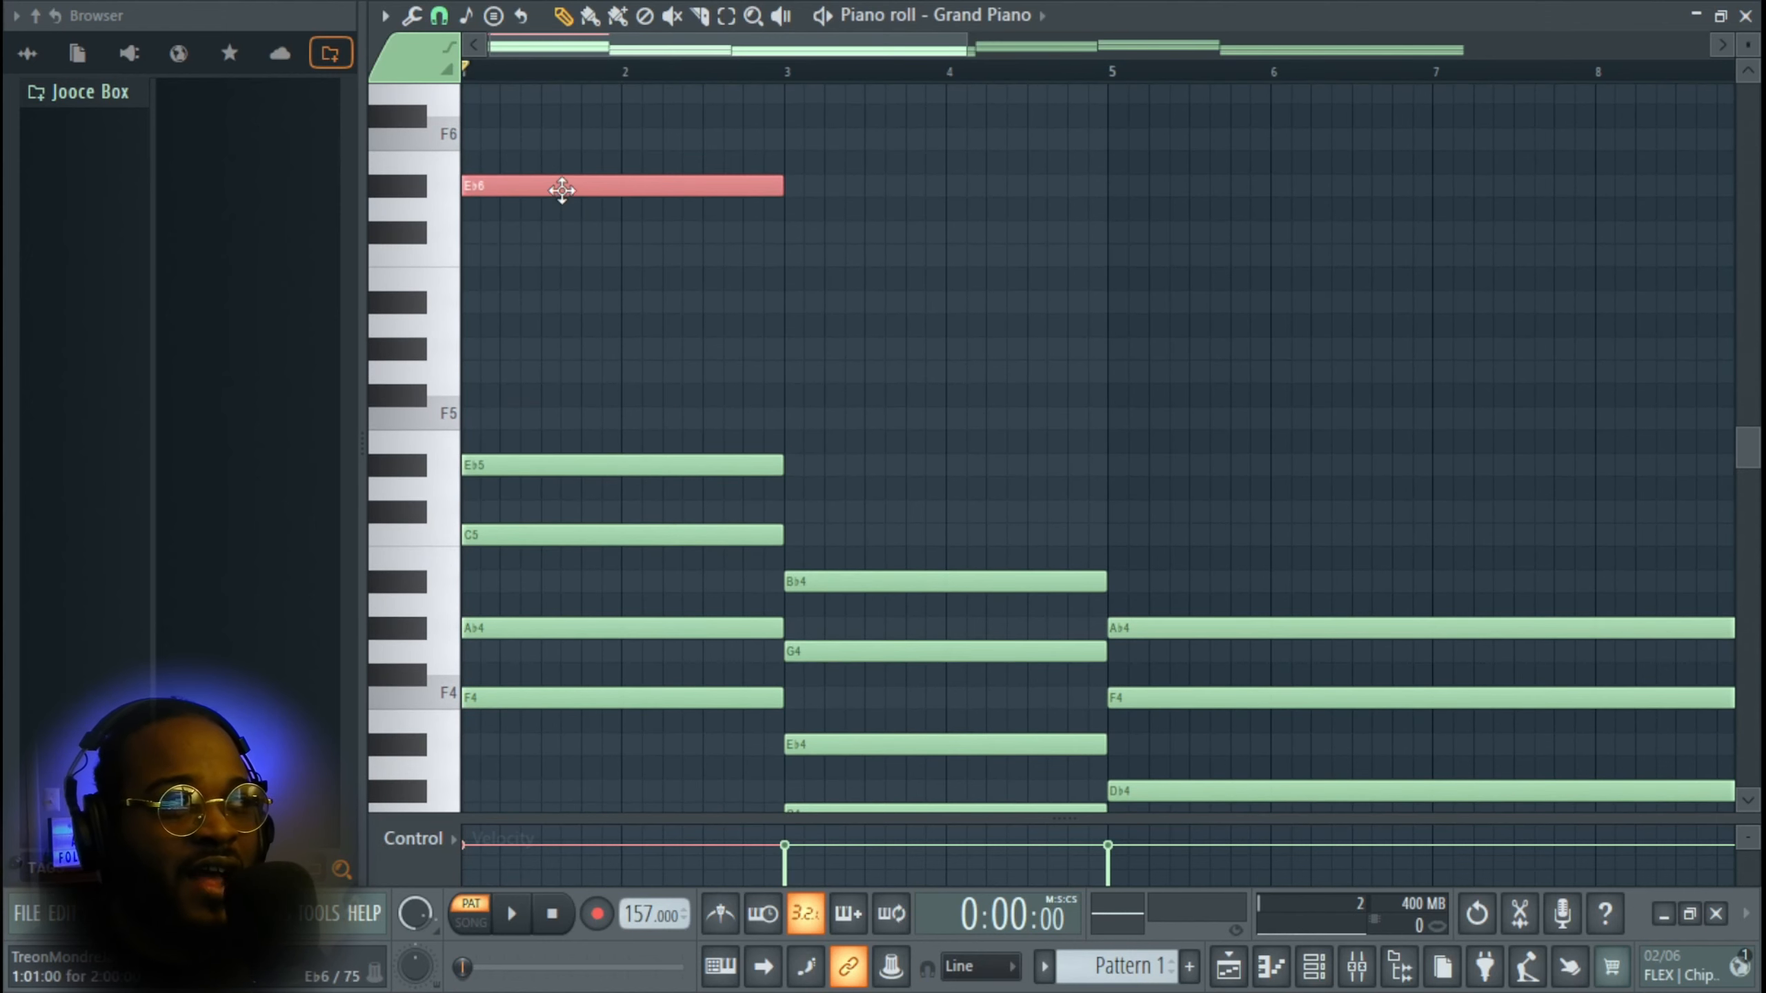
pyautogui.moveTo(562, 189); pyautogui.dragTo(806, 196)
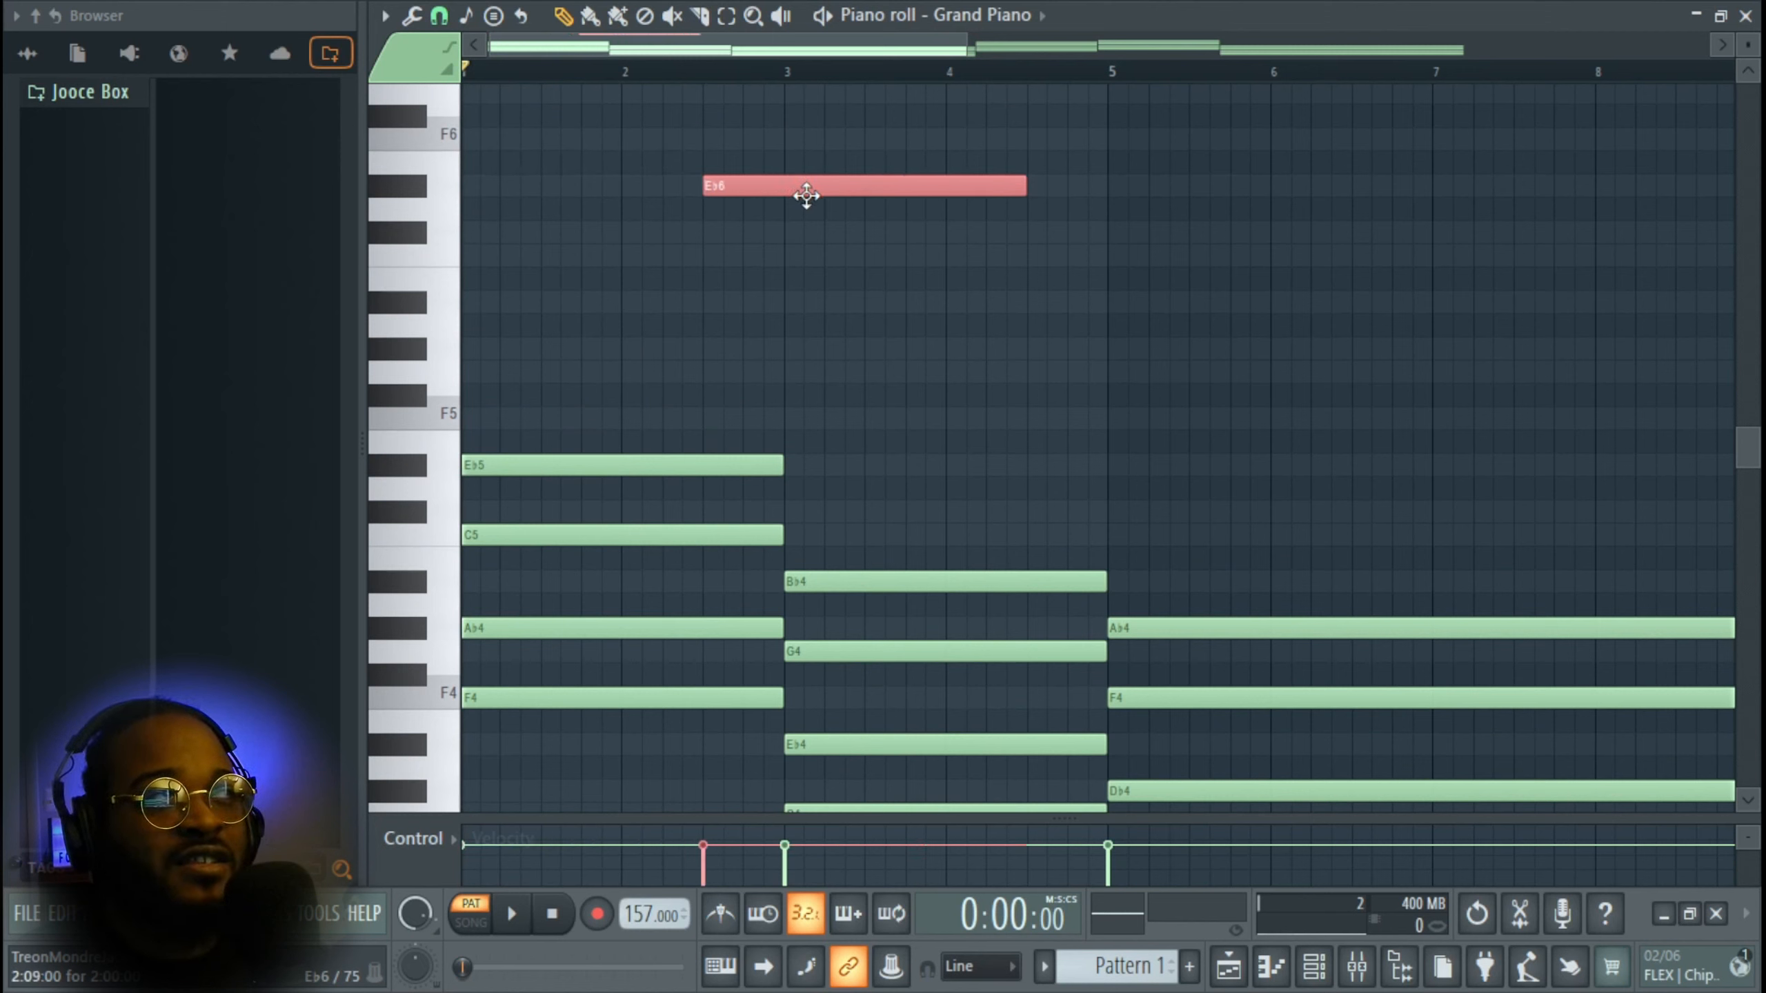
pyautogui.press('space')
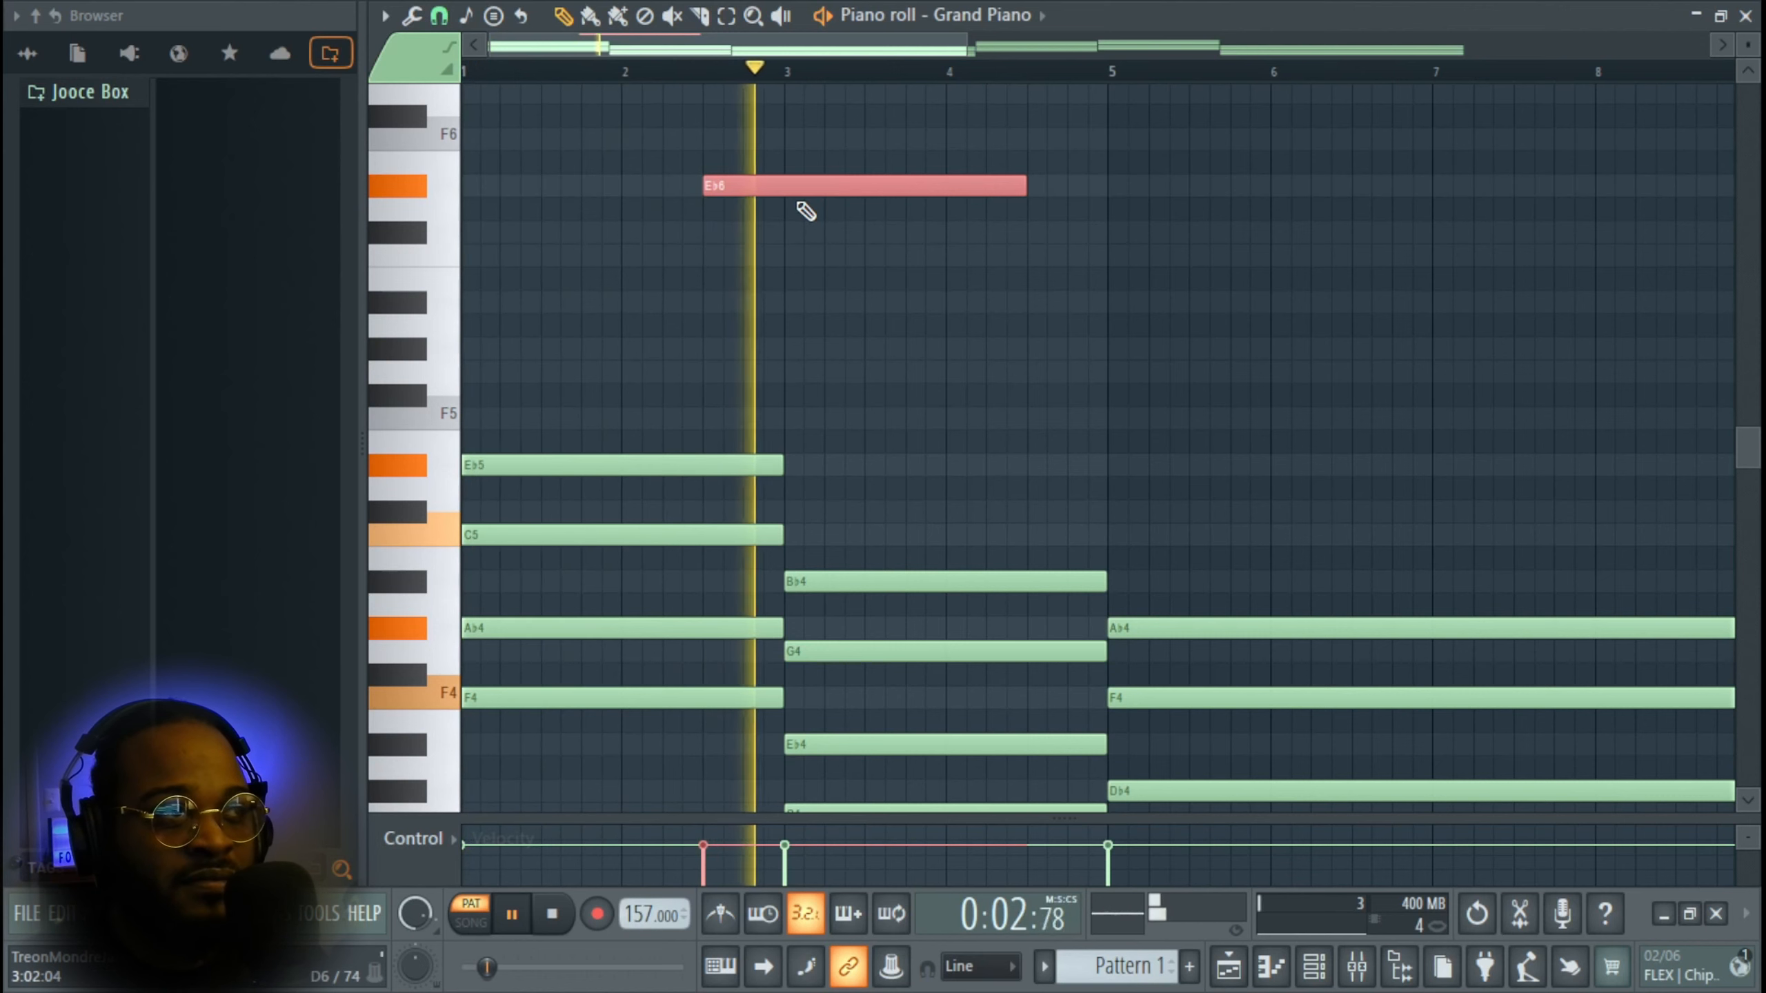
pyautogui.press('space')
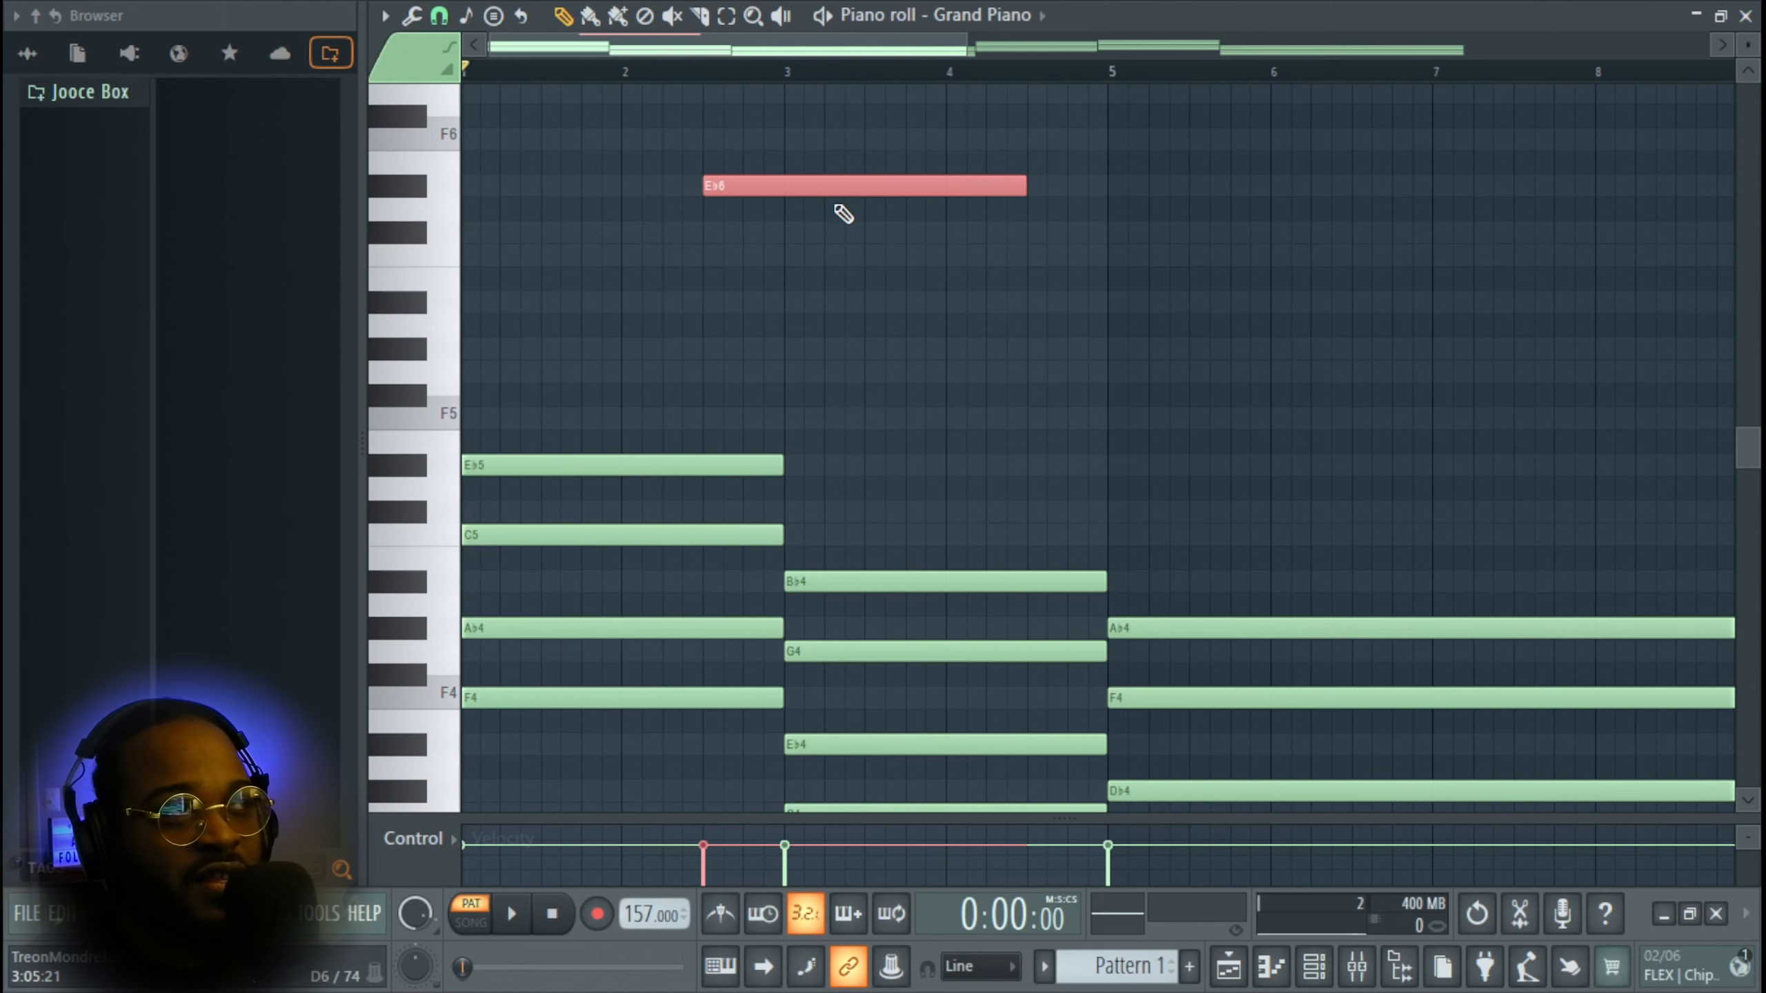
# - Lower the E♭6 melody note three semitones to C6 and play the pattern to audition it
pyautogui.hotkey('shift', 'Down')
pyautogui.hotkey('shift', 'Down')
pyautogui.hotkey('shift', 'Down')
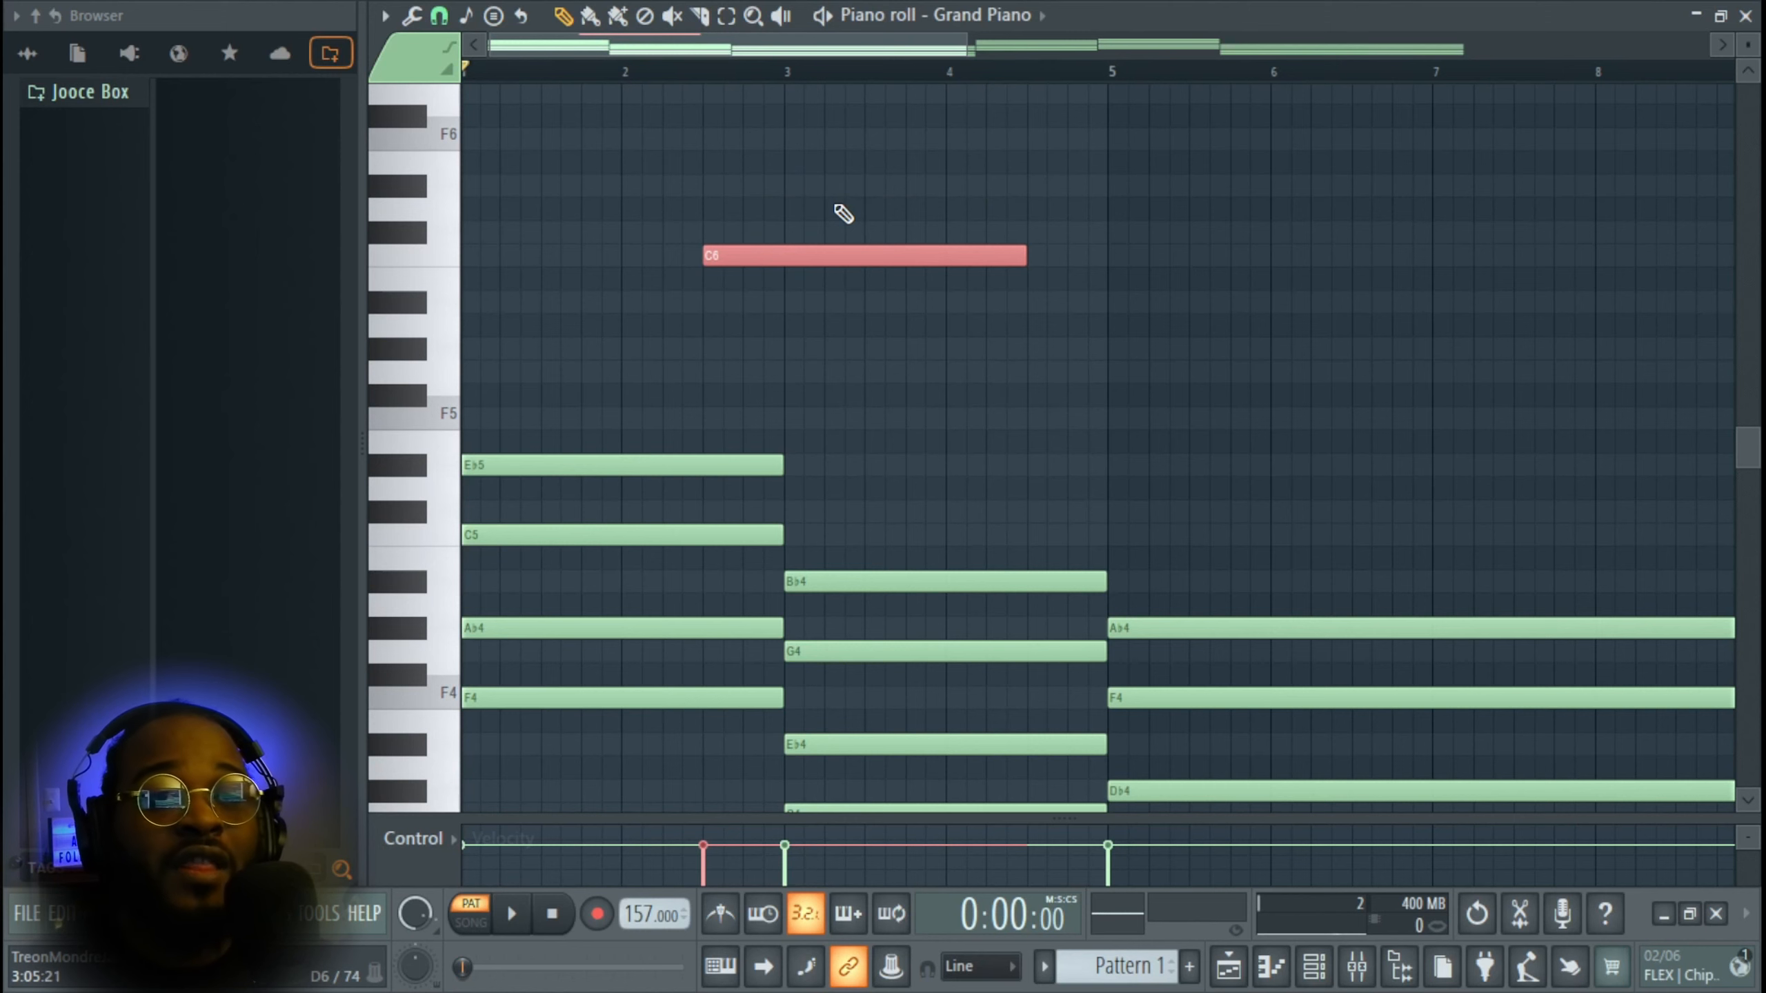
pyautogui.press('space')
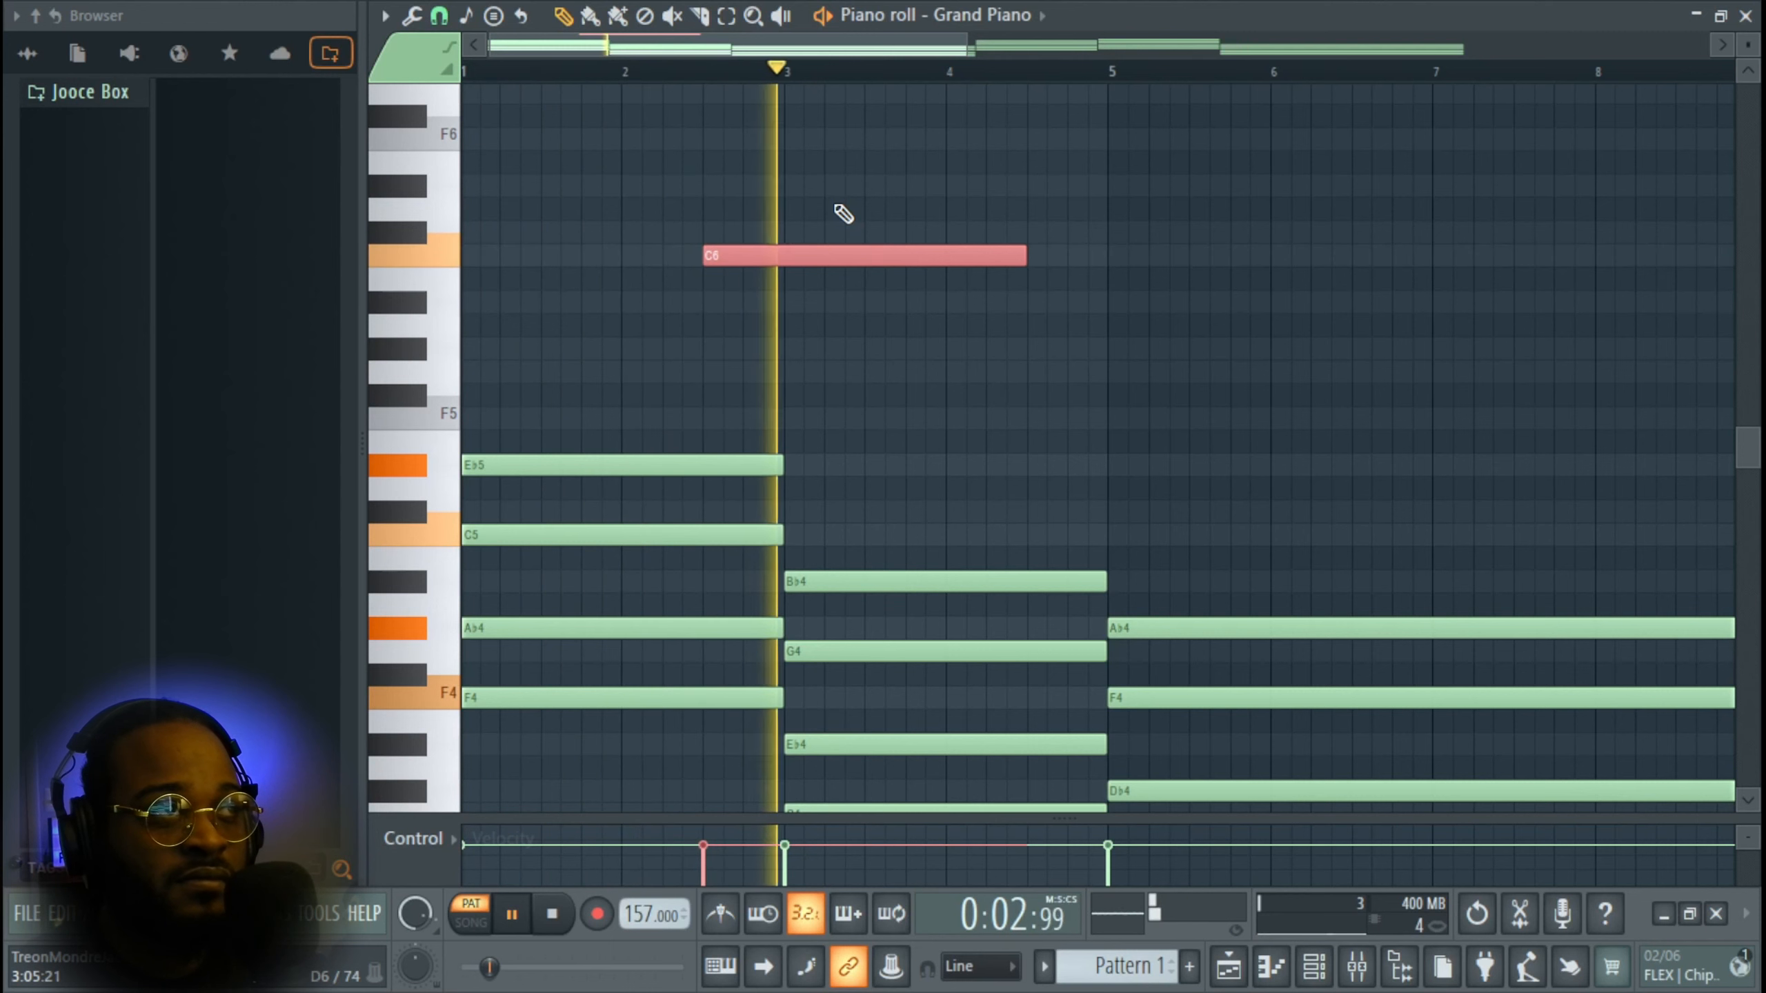
pyautogui.press('space')
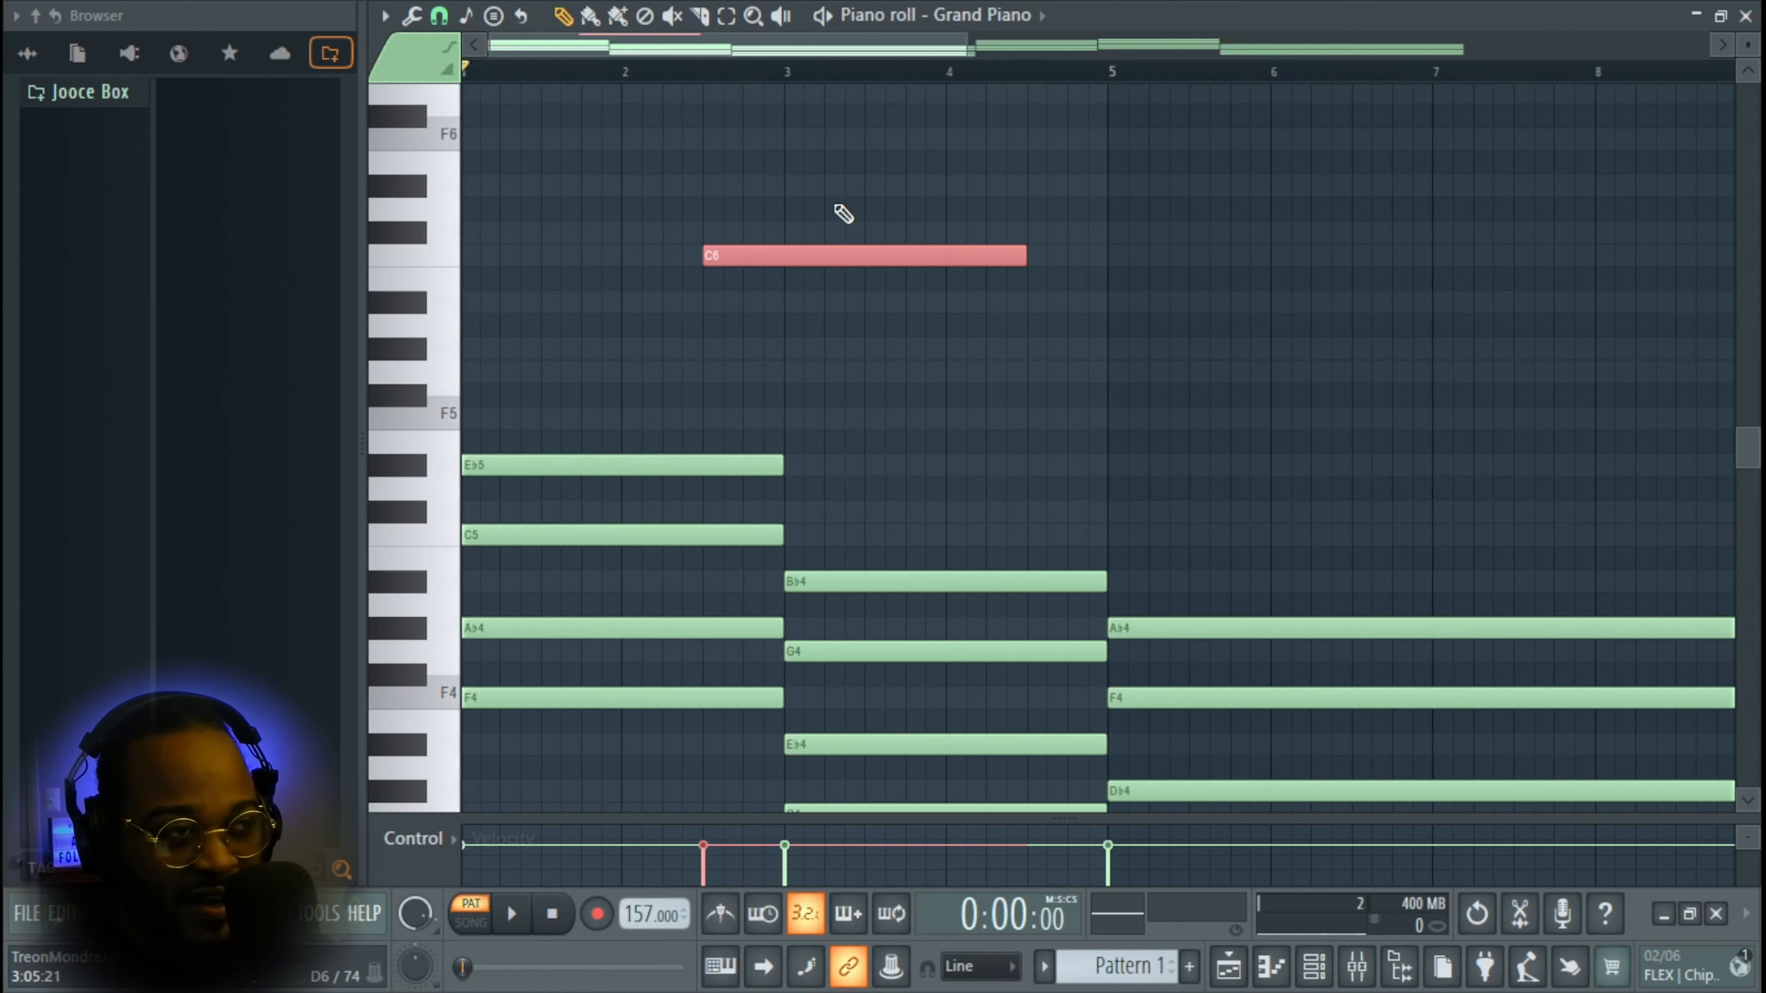
# - Compare the melody note at E♭6 and C6 by playing the pattern with each pitch, and leave it at C6
pyautogui.hotkey('shift', 'Up')
pyautogui.hotkey('shift', 'Up')
pyautogui.hotkey('shift', 'Up')
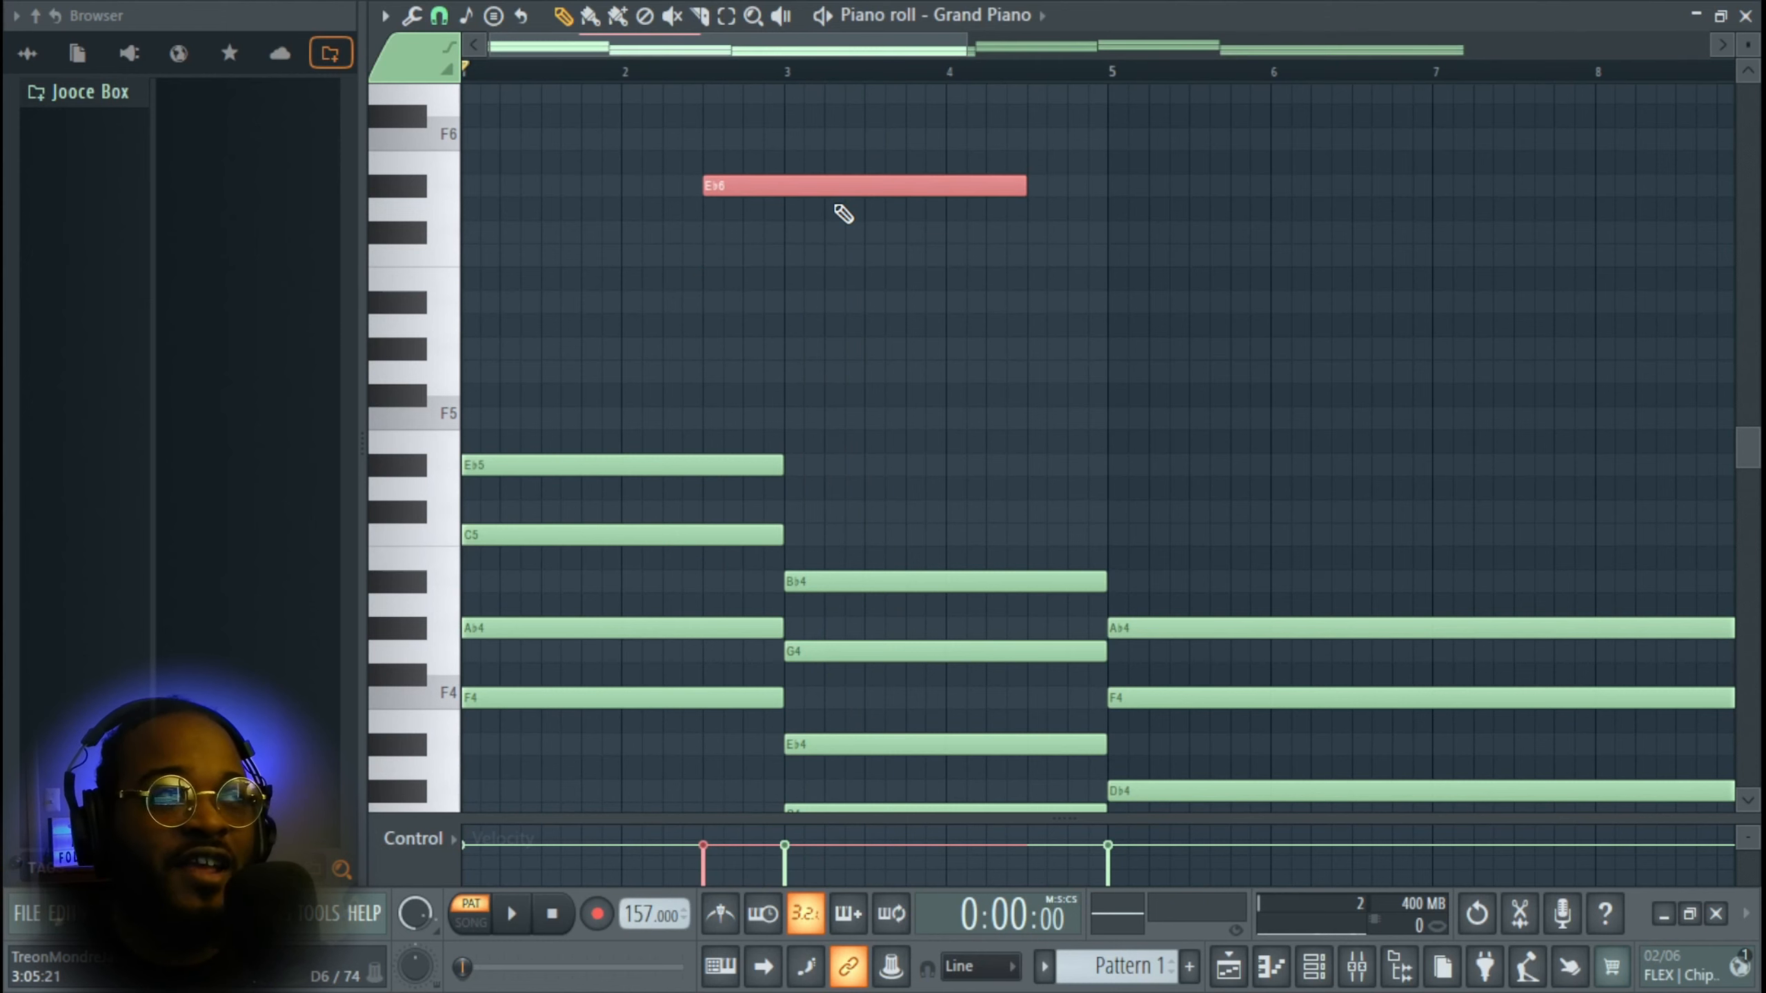
pyautogui.press('space')
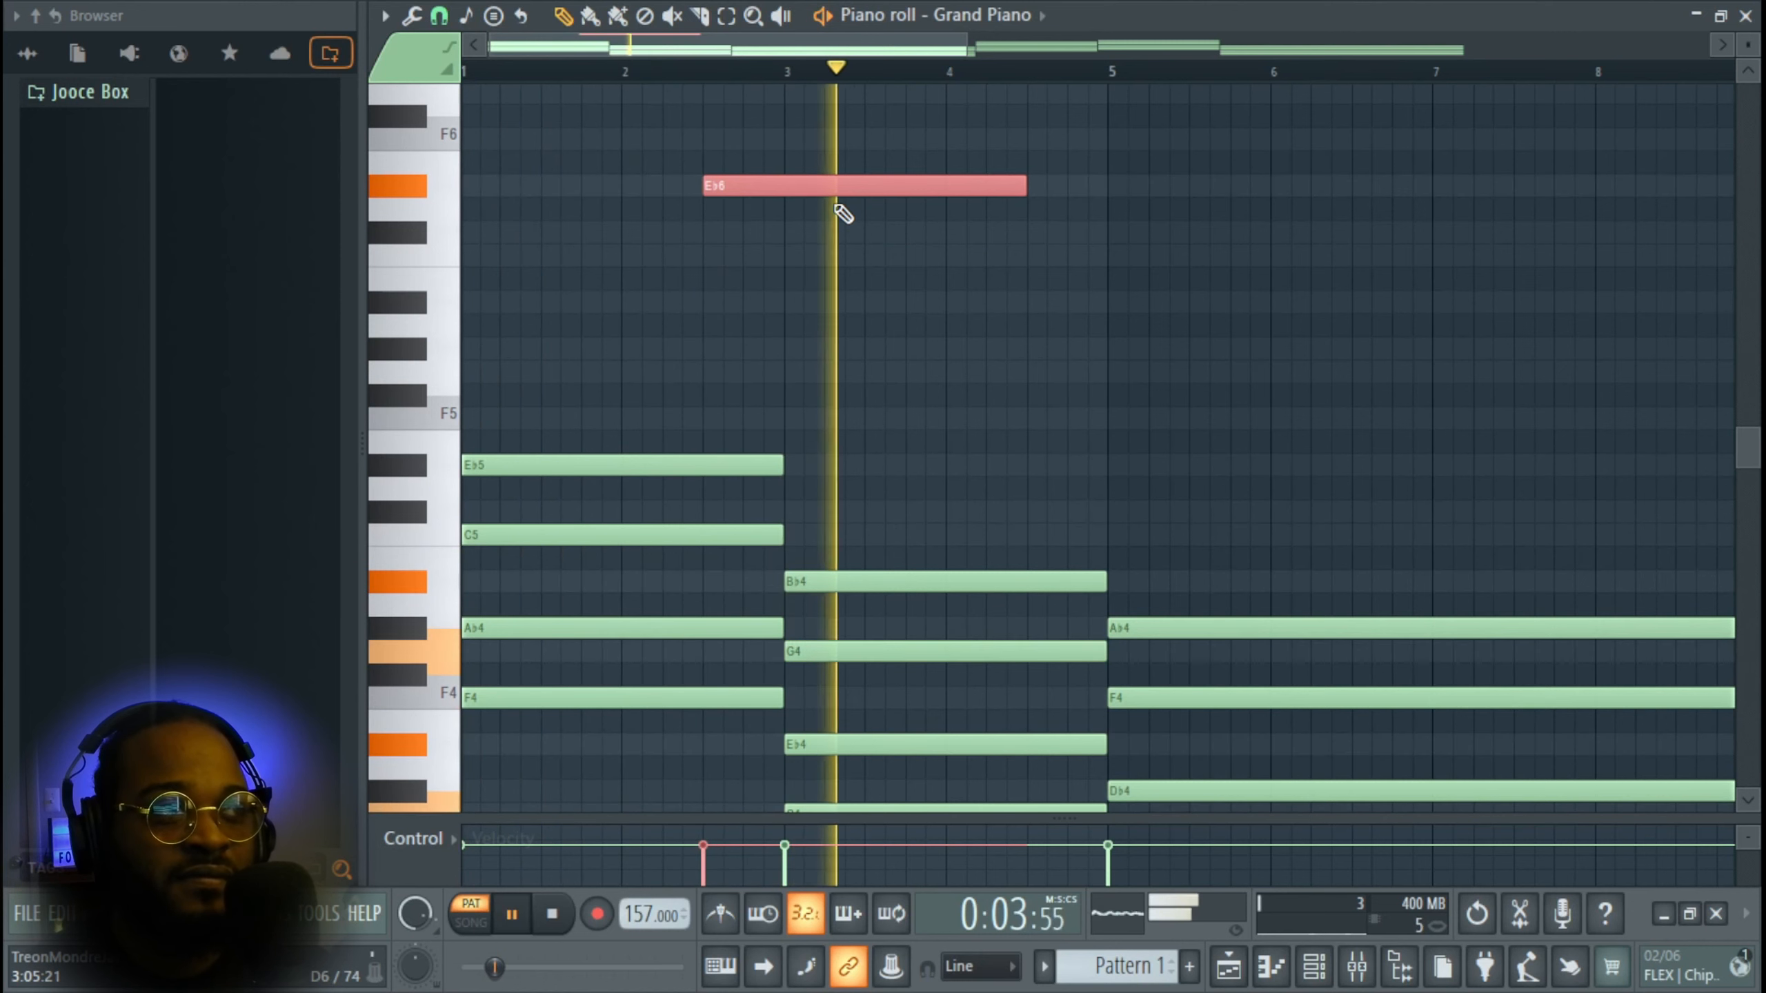
pyautogui.press('space')
pyautogui.hotkey('shift', 'Down')
pyautogui.hotkey('shift', 'Down')
pyautogui.hotkey('shift', 'Down')
pyautogui.press('space')
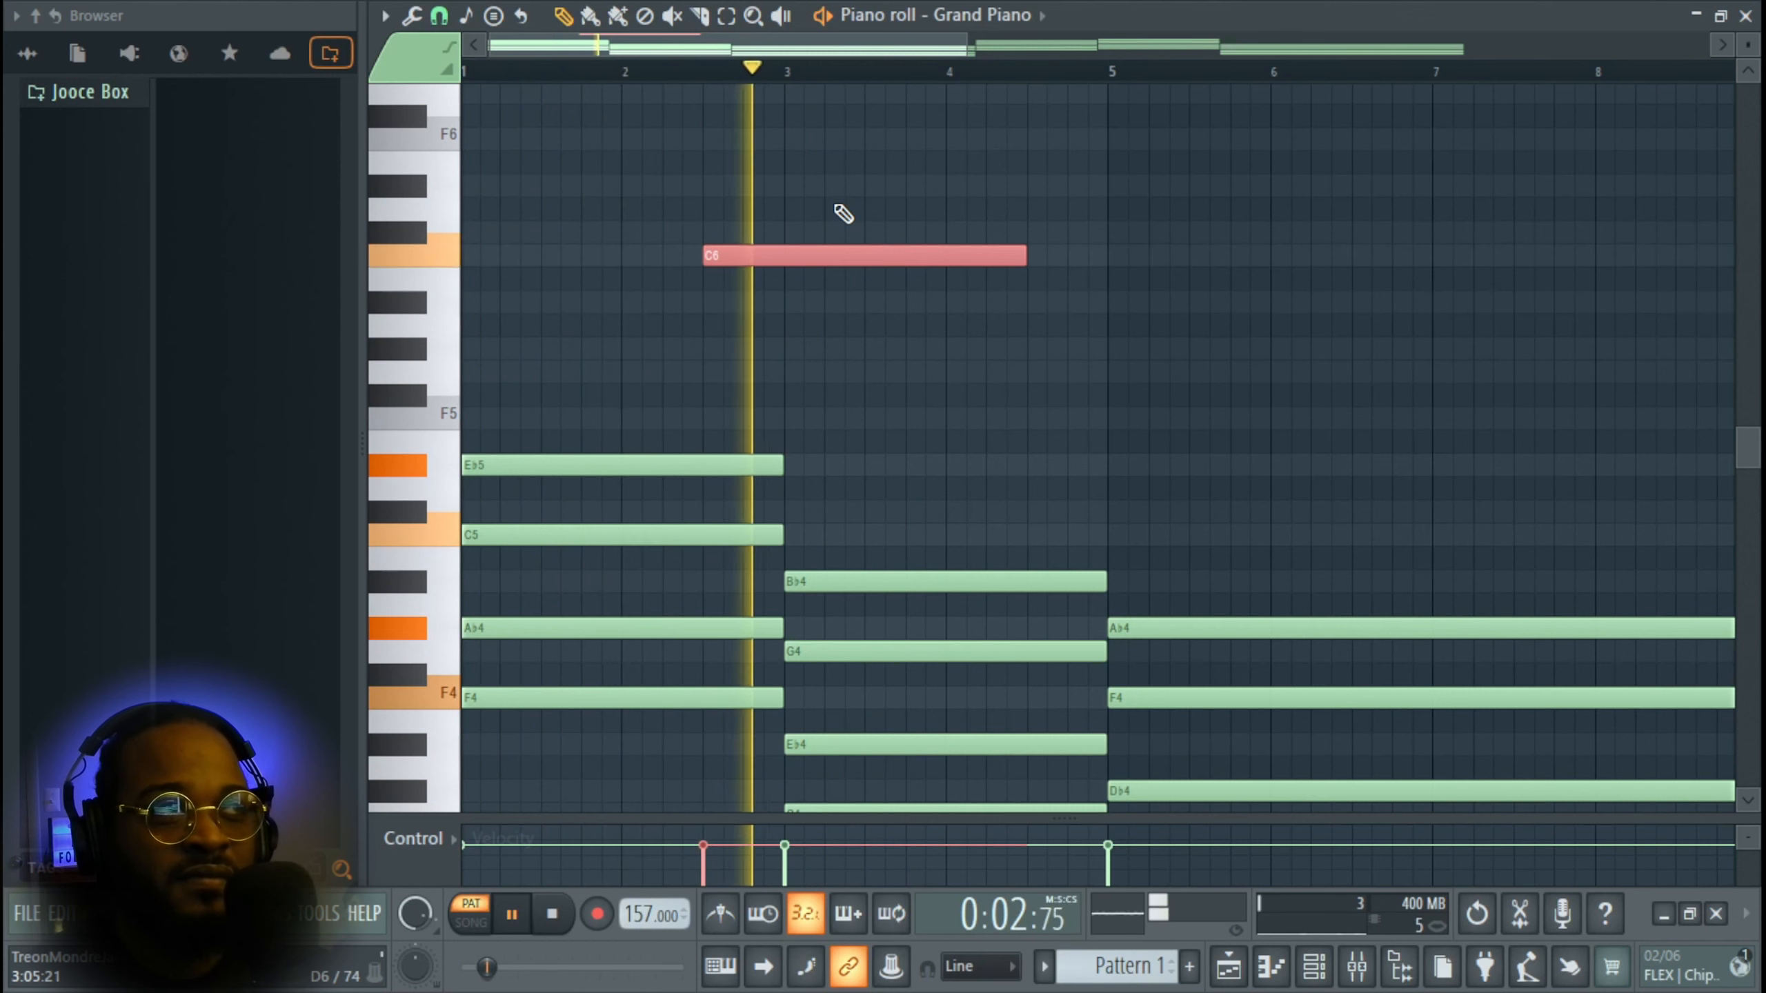
pyautogui.press('space')
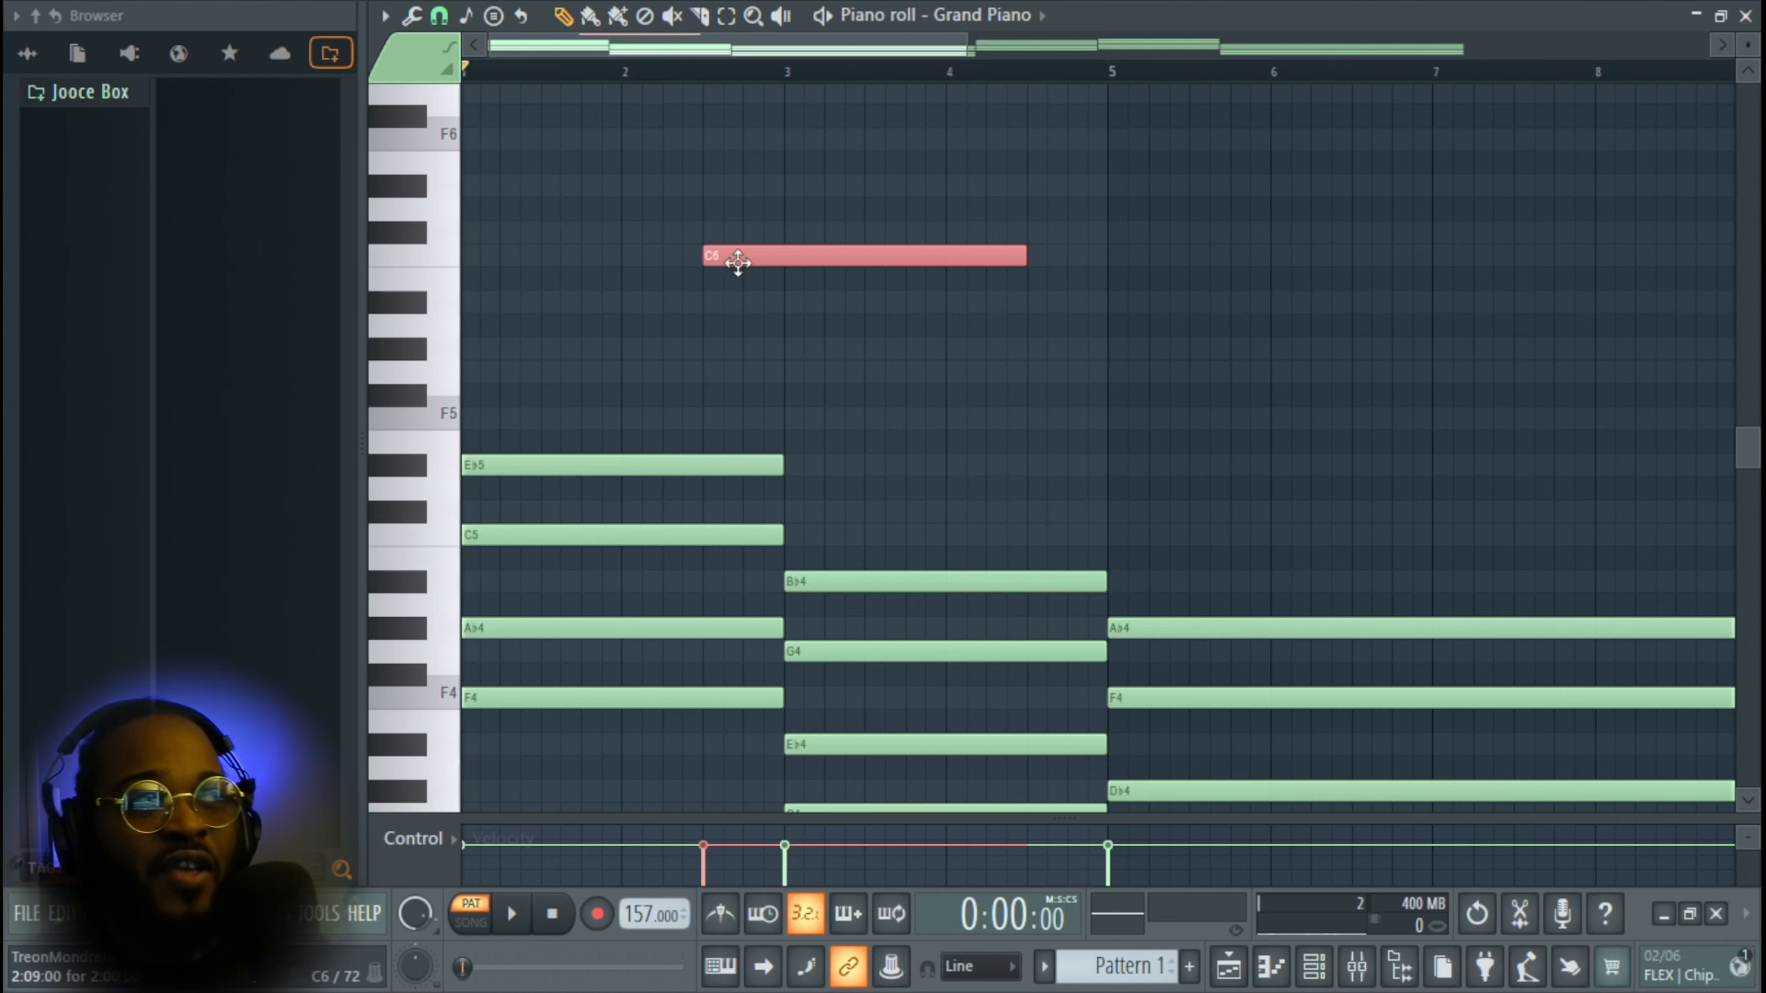
# - Try the C6 melody note starting at bar 2, play it back, and return the note to halfway through bar 2
pyautogui.moveTo(791, 261); pyautogui.dragTo(712, 261)
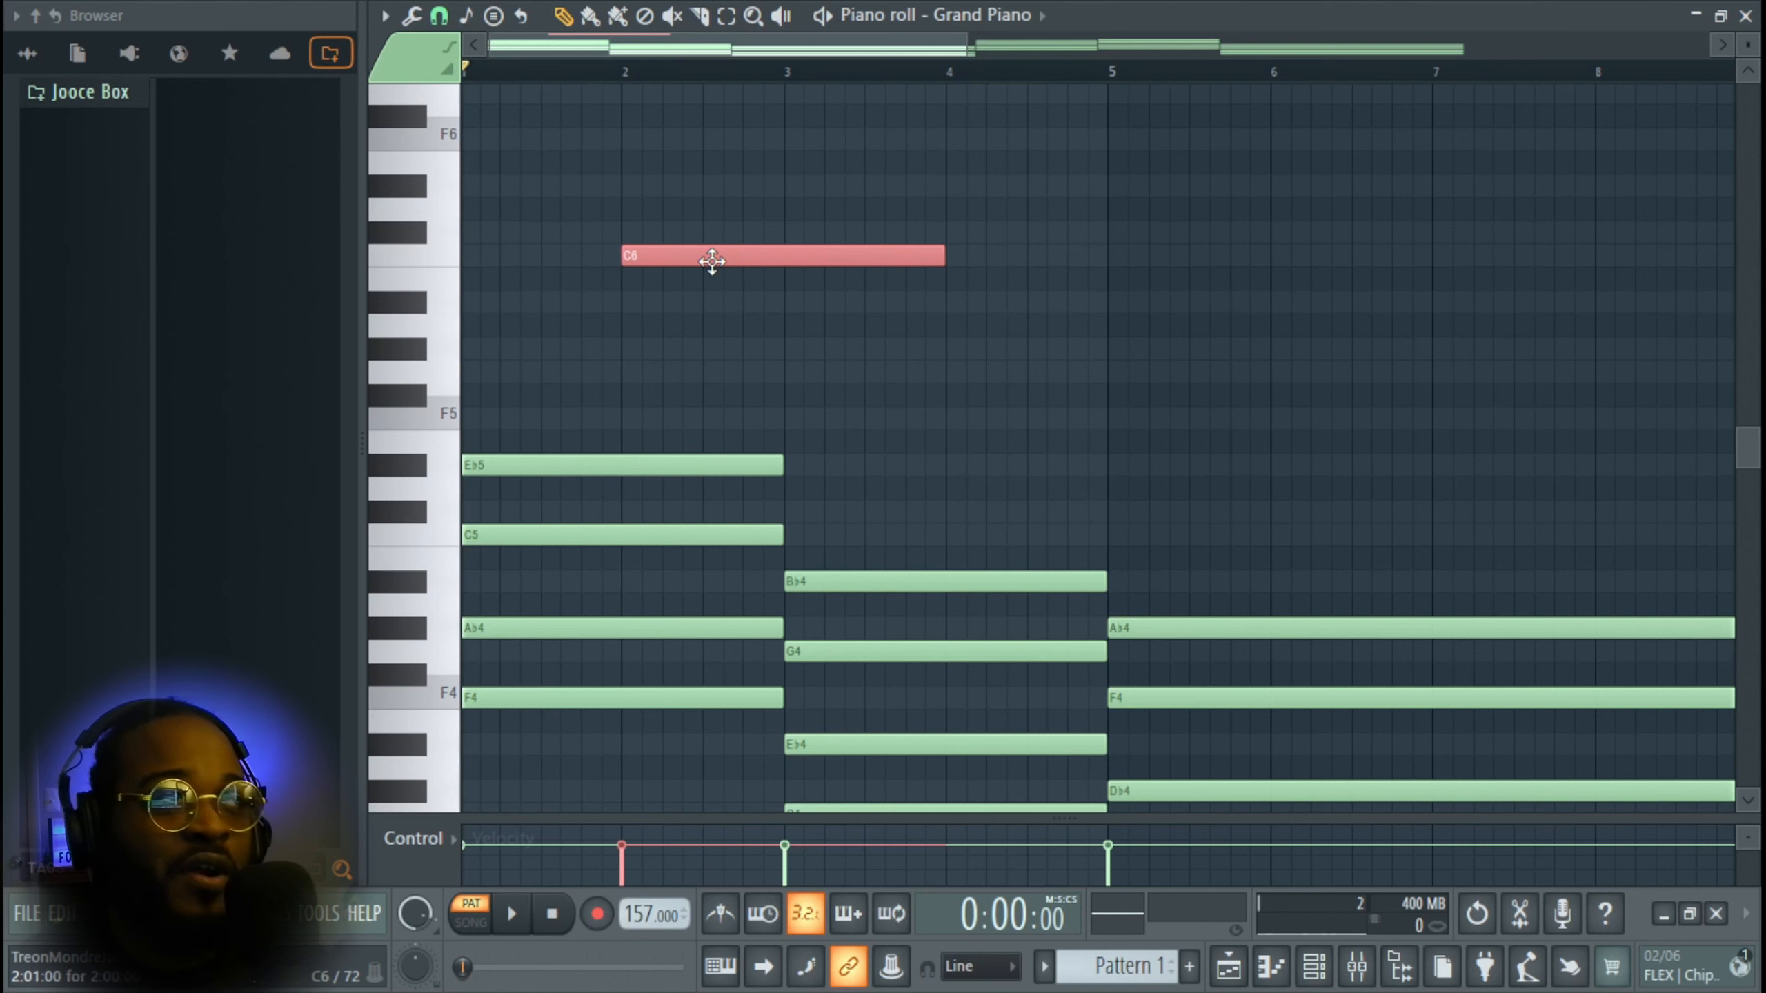
pyautogui.press('space')
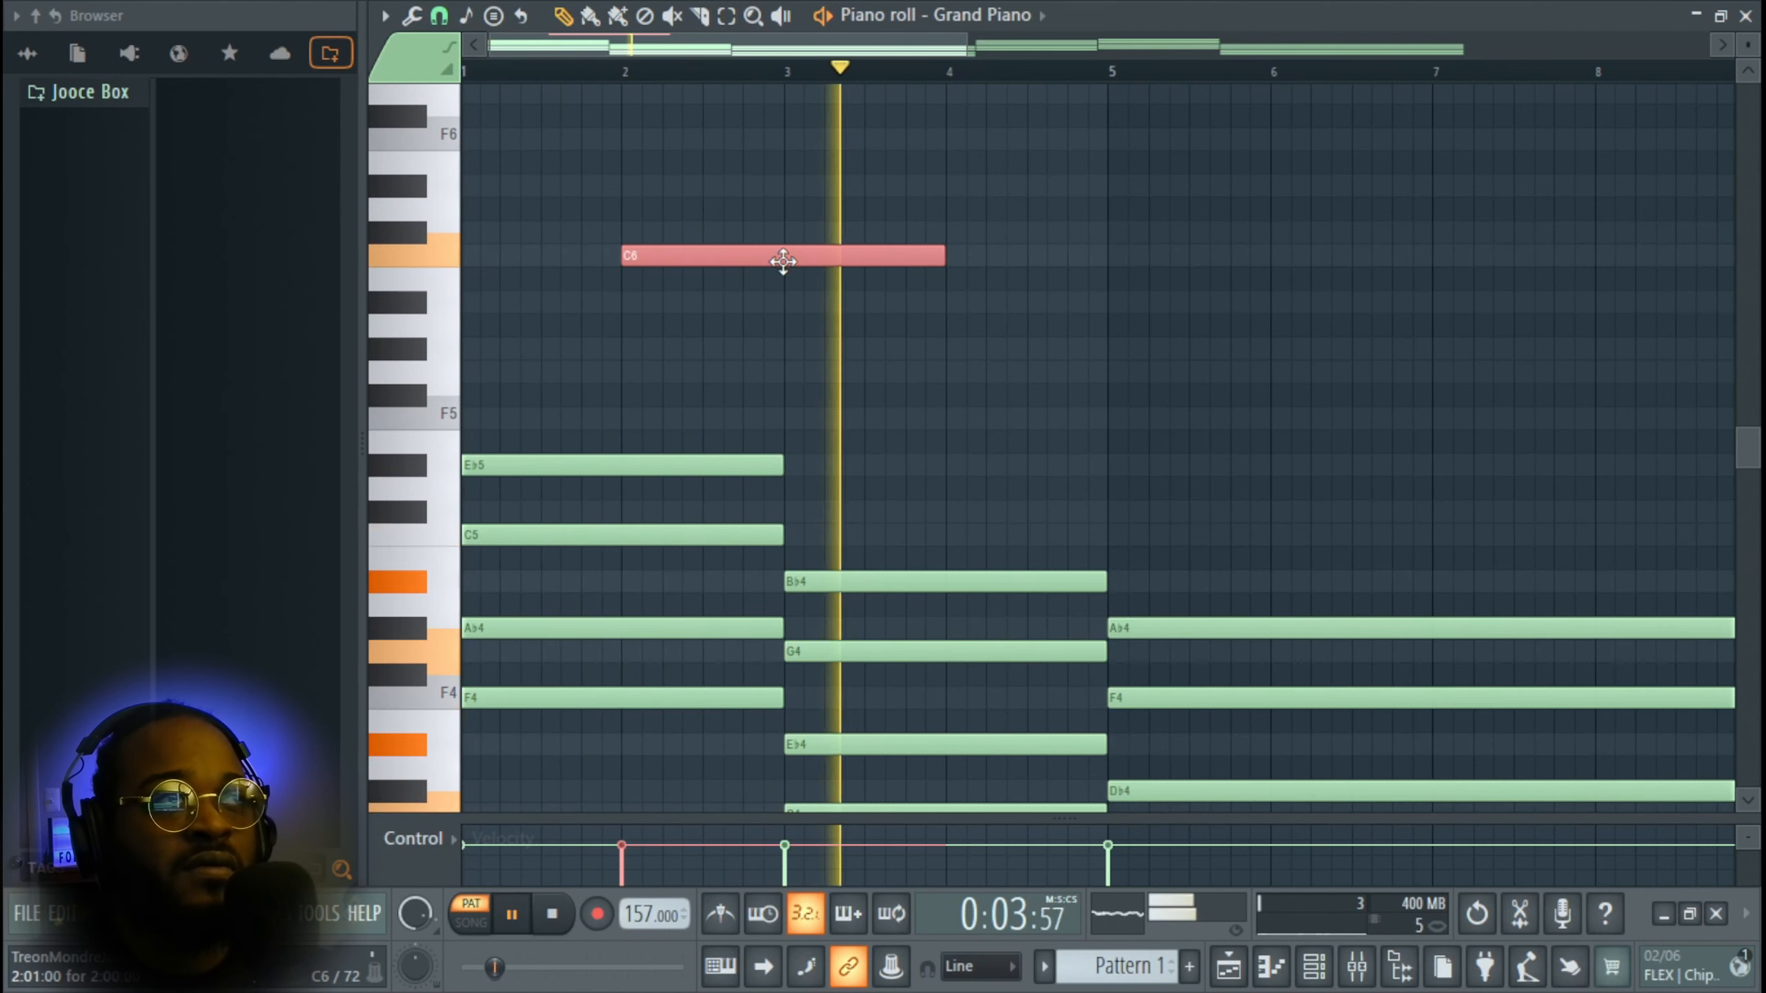
pyautogui.press('space')
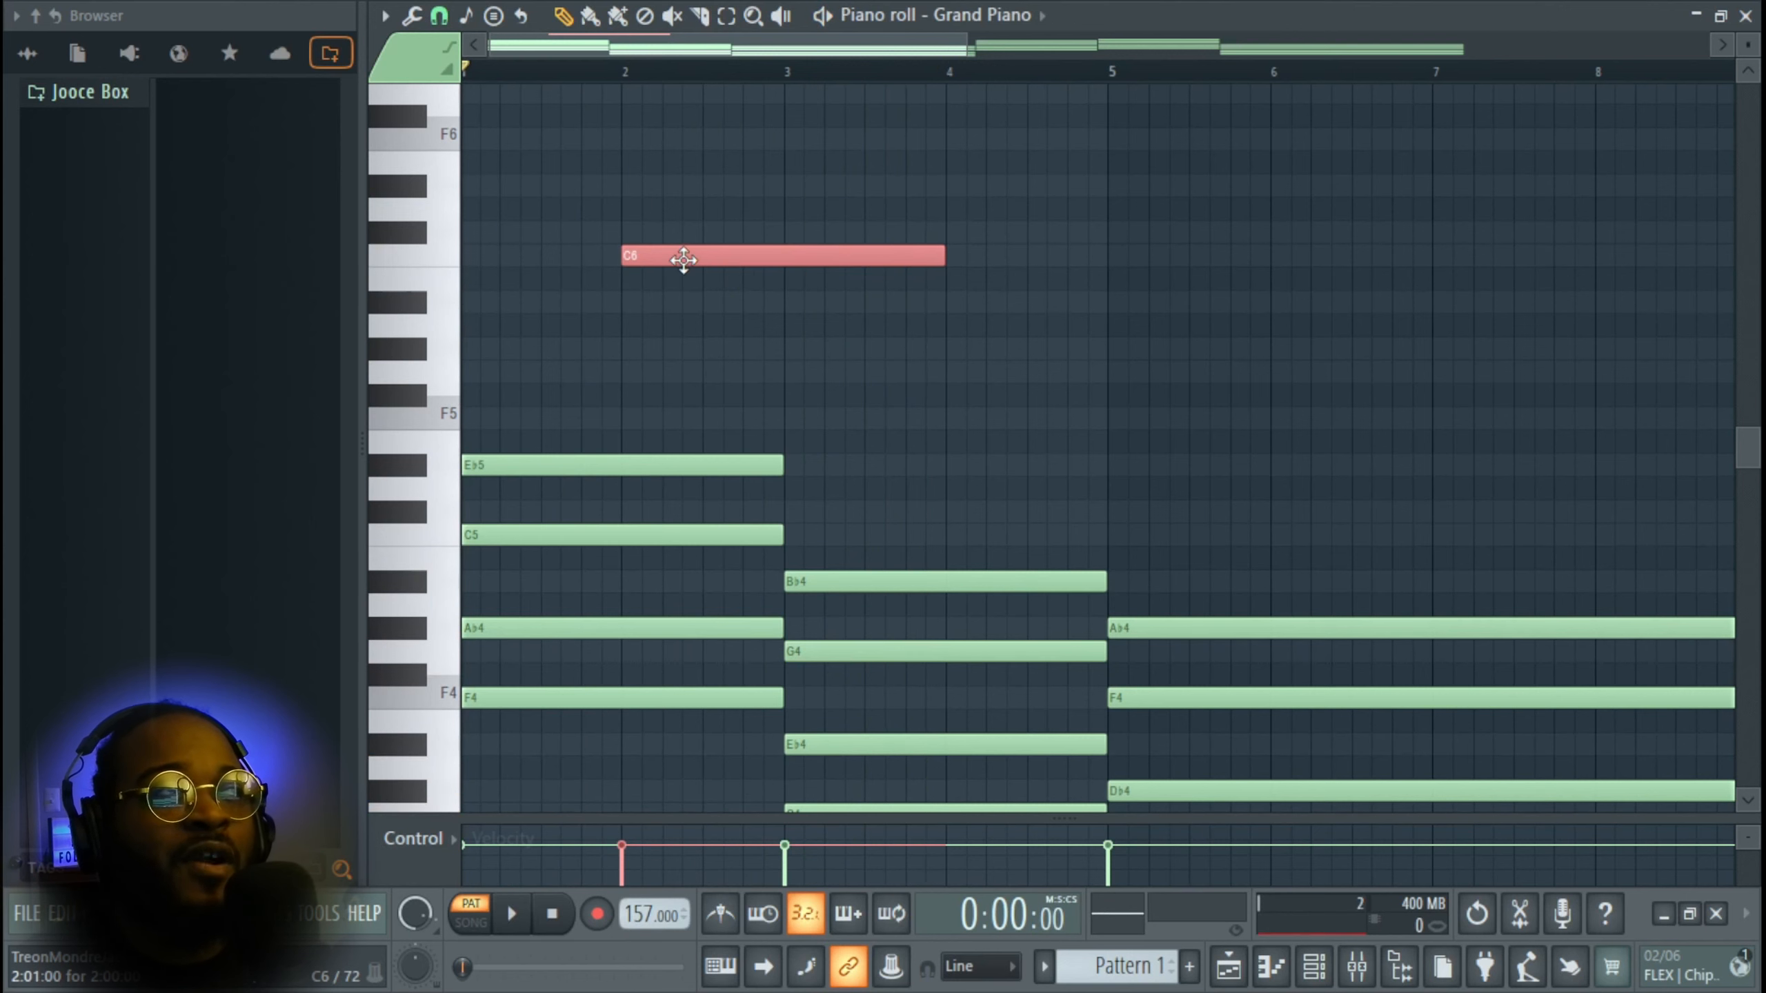
pyautogui.moveTo(684, 259); pyautogui.dragTo(765, 260)
# - Examine the notes of the second and third chords one by one from the lowest to the highest
pyautogui.scroll(-3, 935, 515)
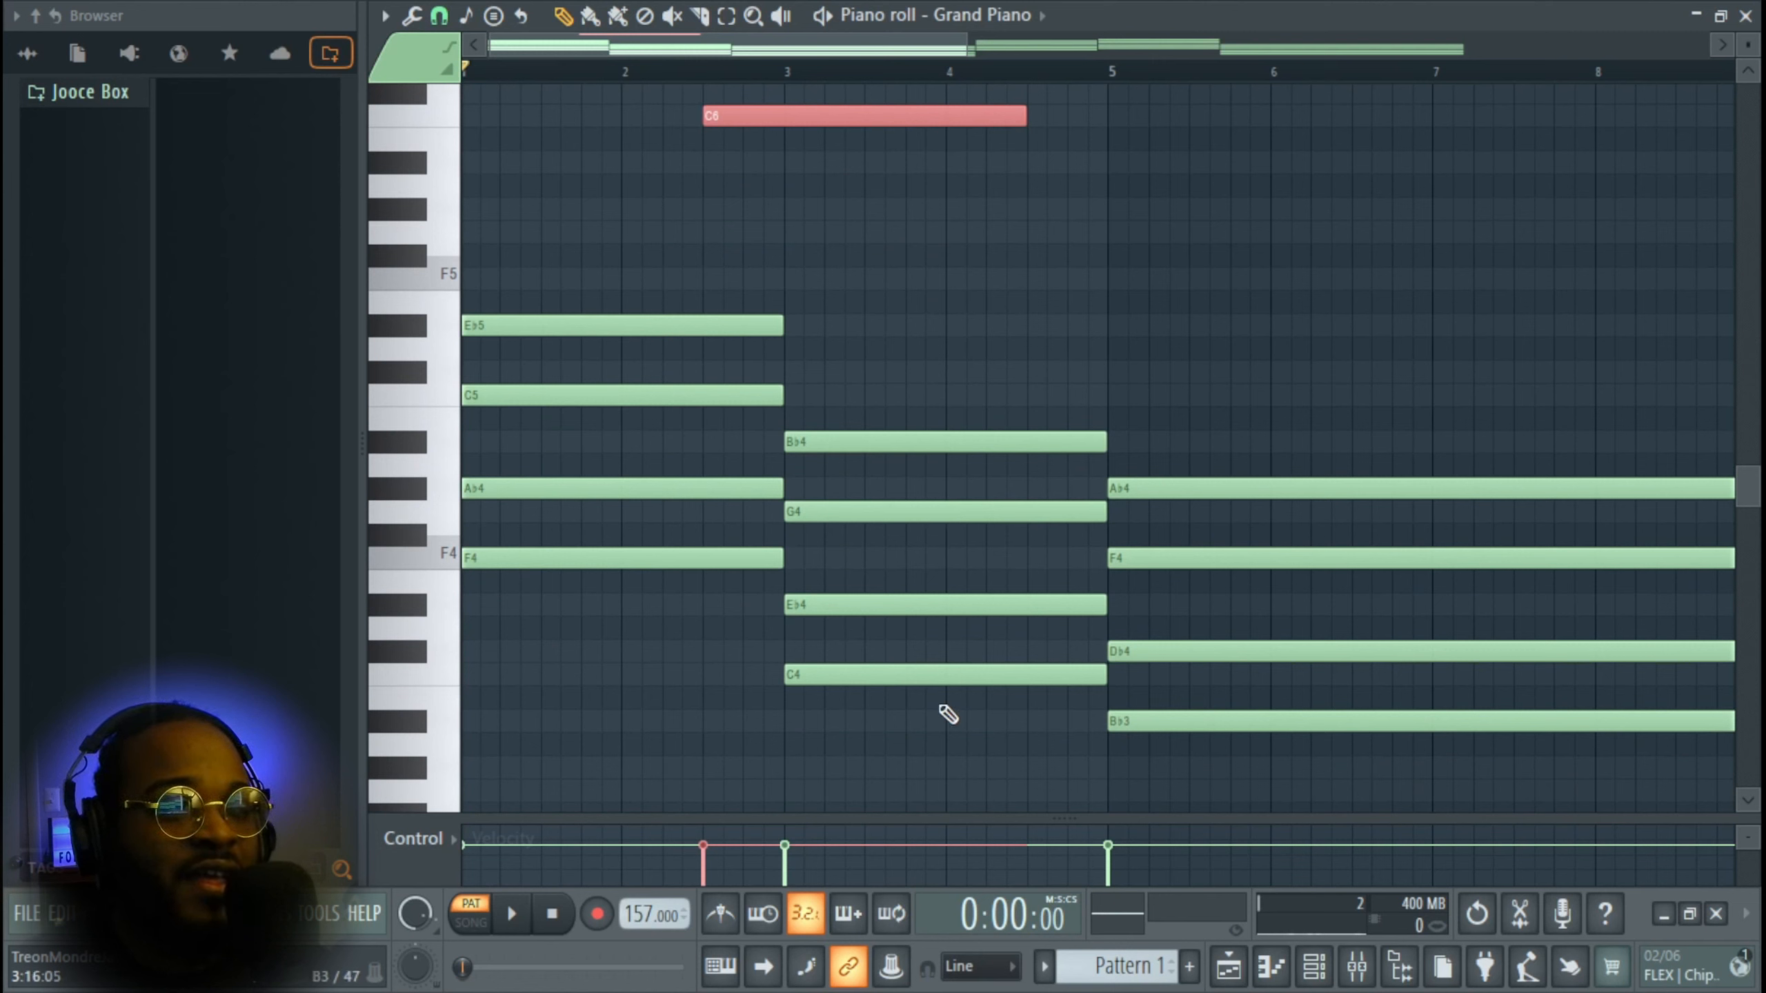
pyautogui.click(930, 673)
pyautogui.click(941, 602)
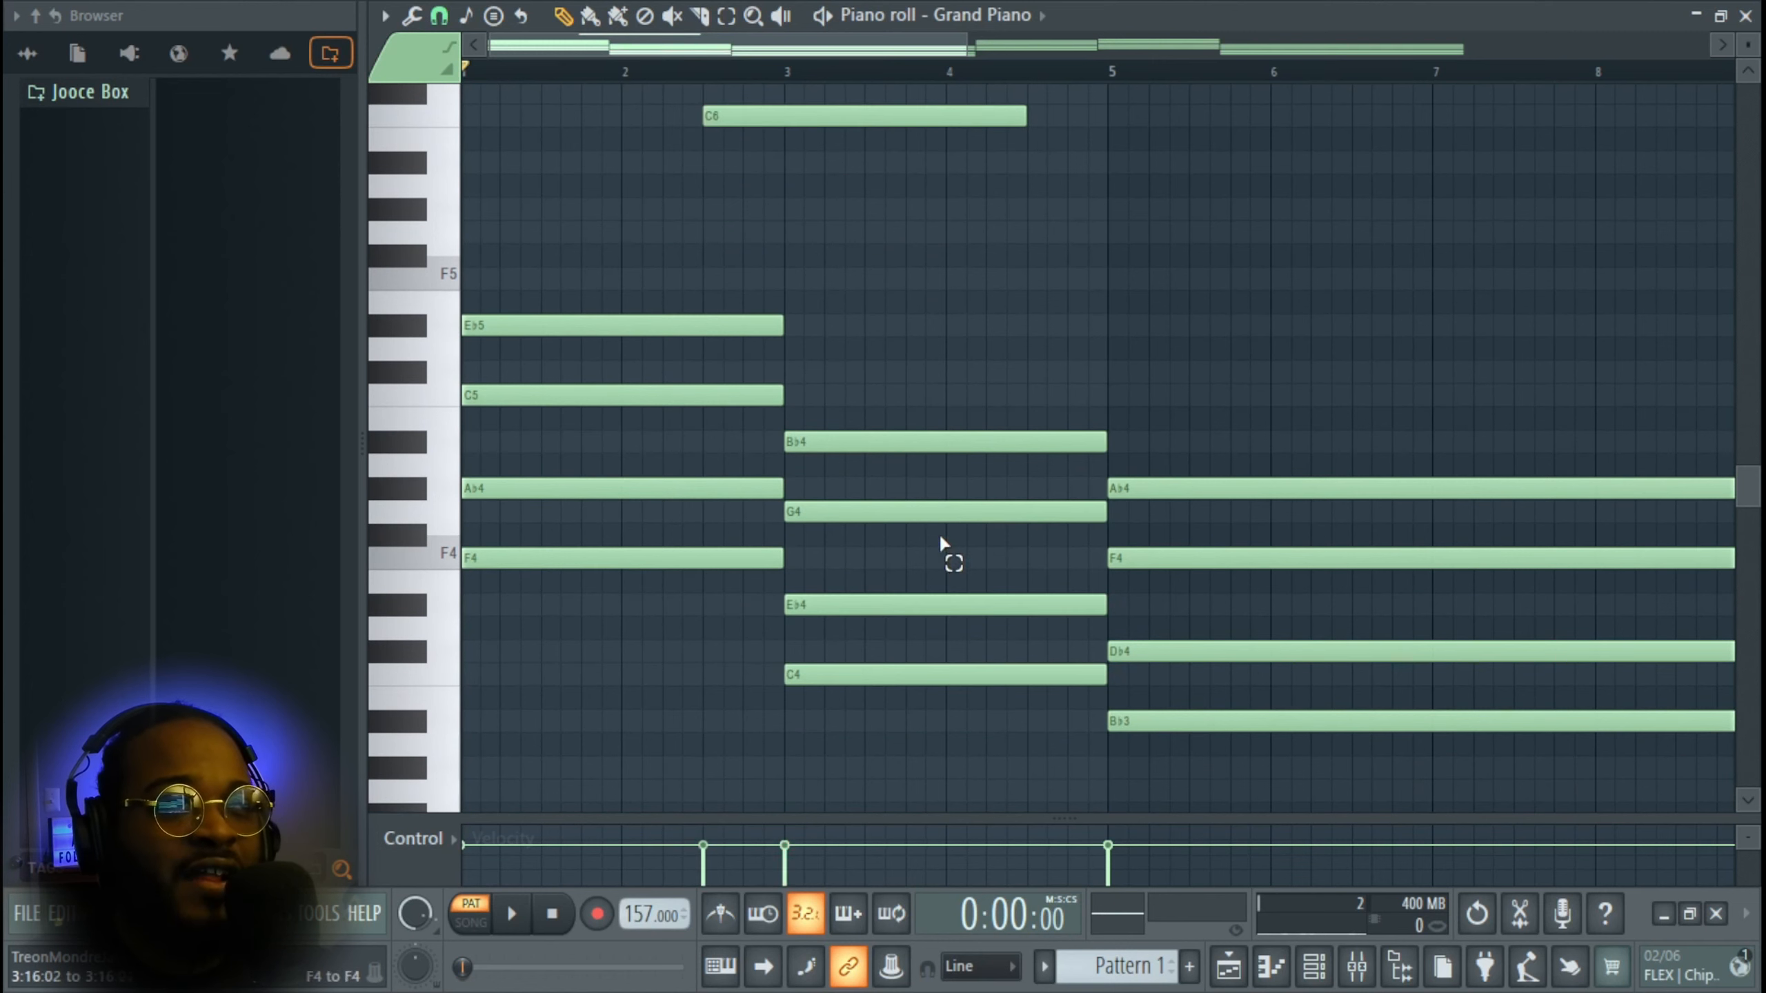
pyautogui.click(942, 511)
pyautogui.click(950, 442)
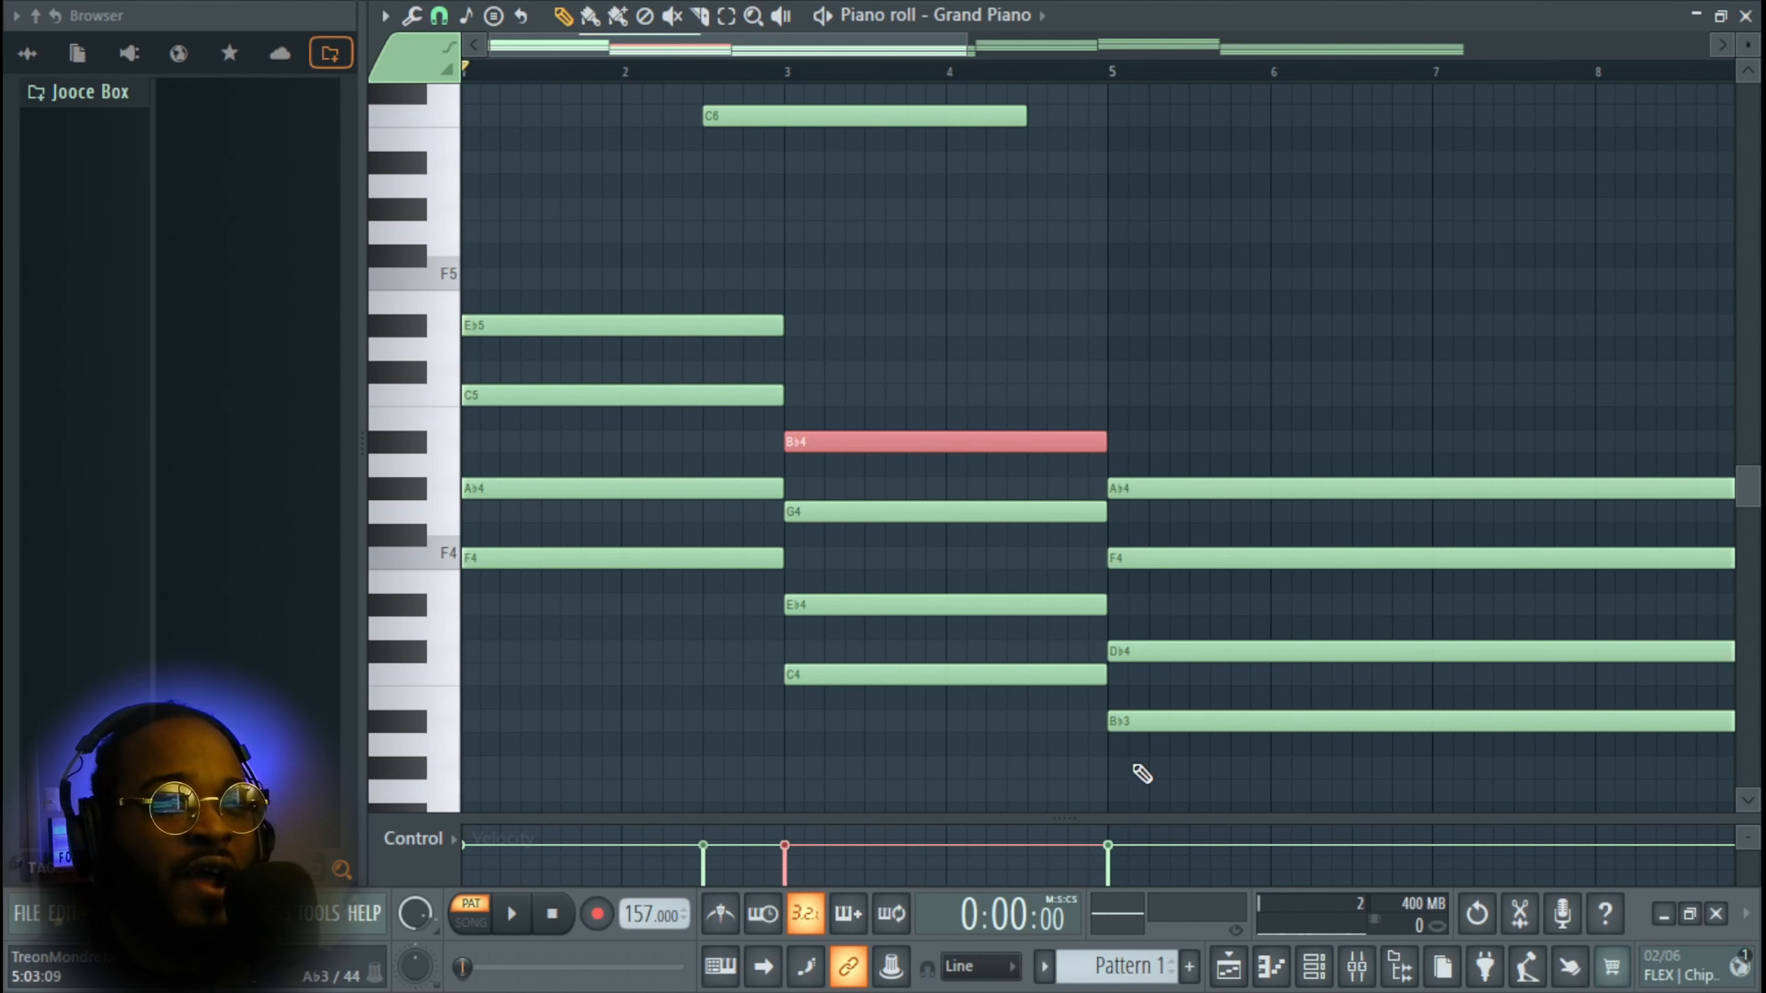
pyautogui.click(1165, 720)
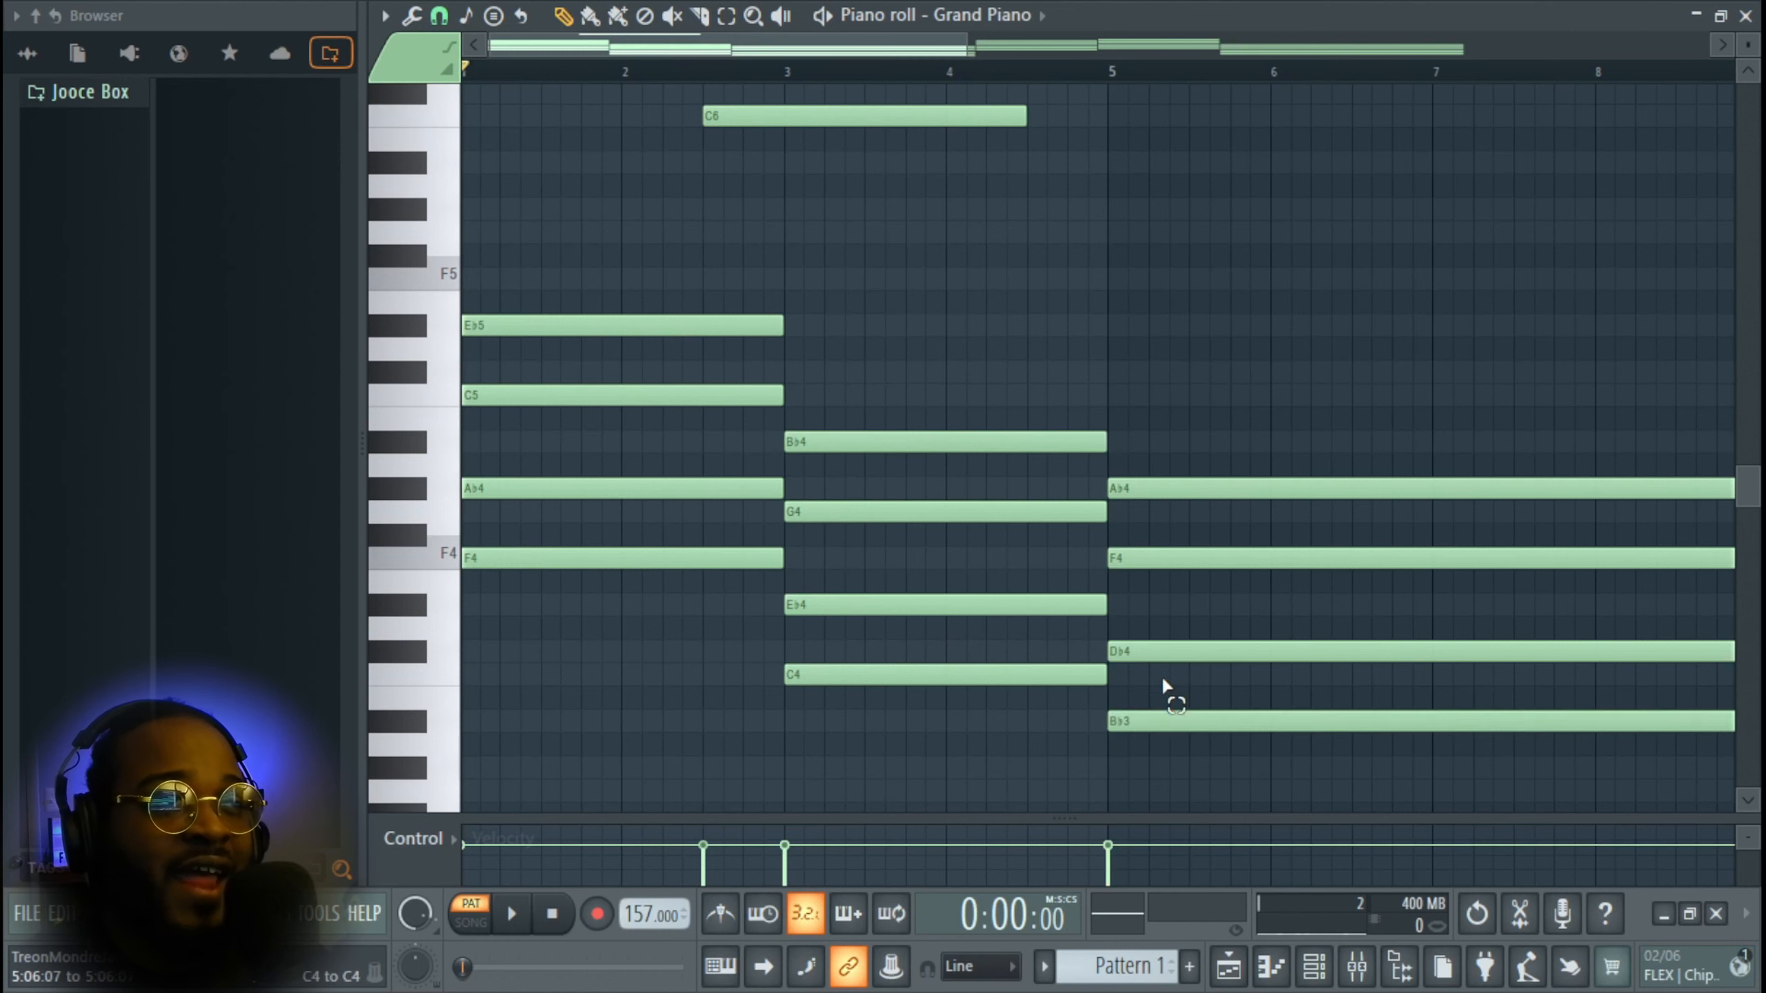
pyautogui.click(1169, 650)
pyautogui.click(1173, 557)
pyautogui.click(1167, 488)
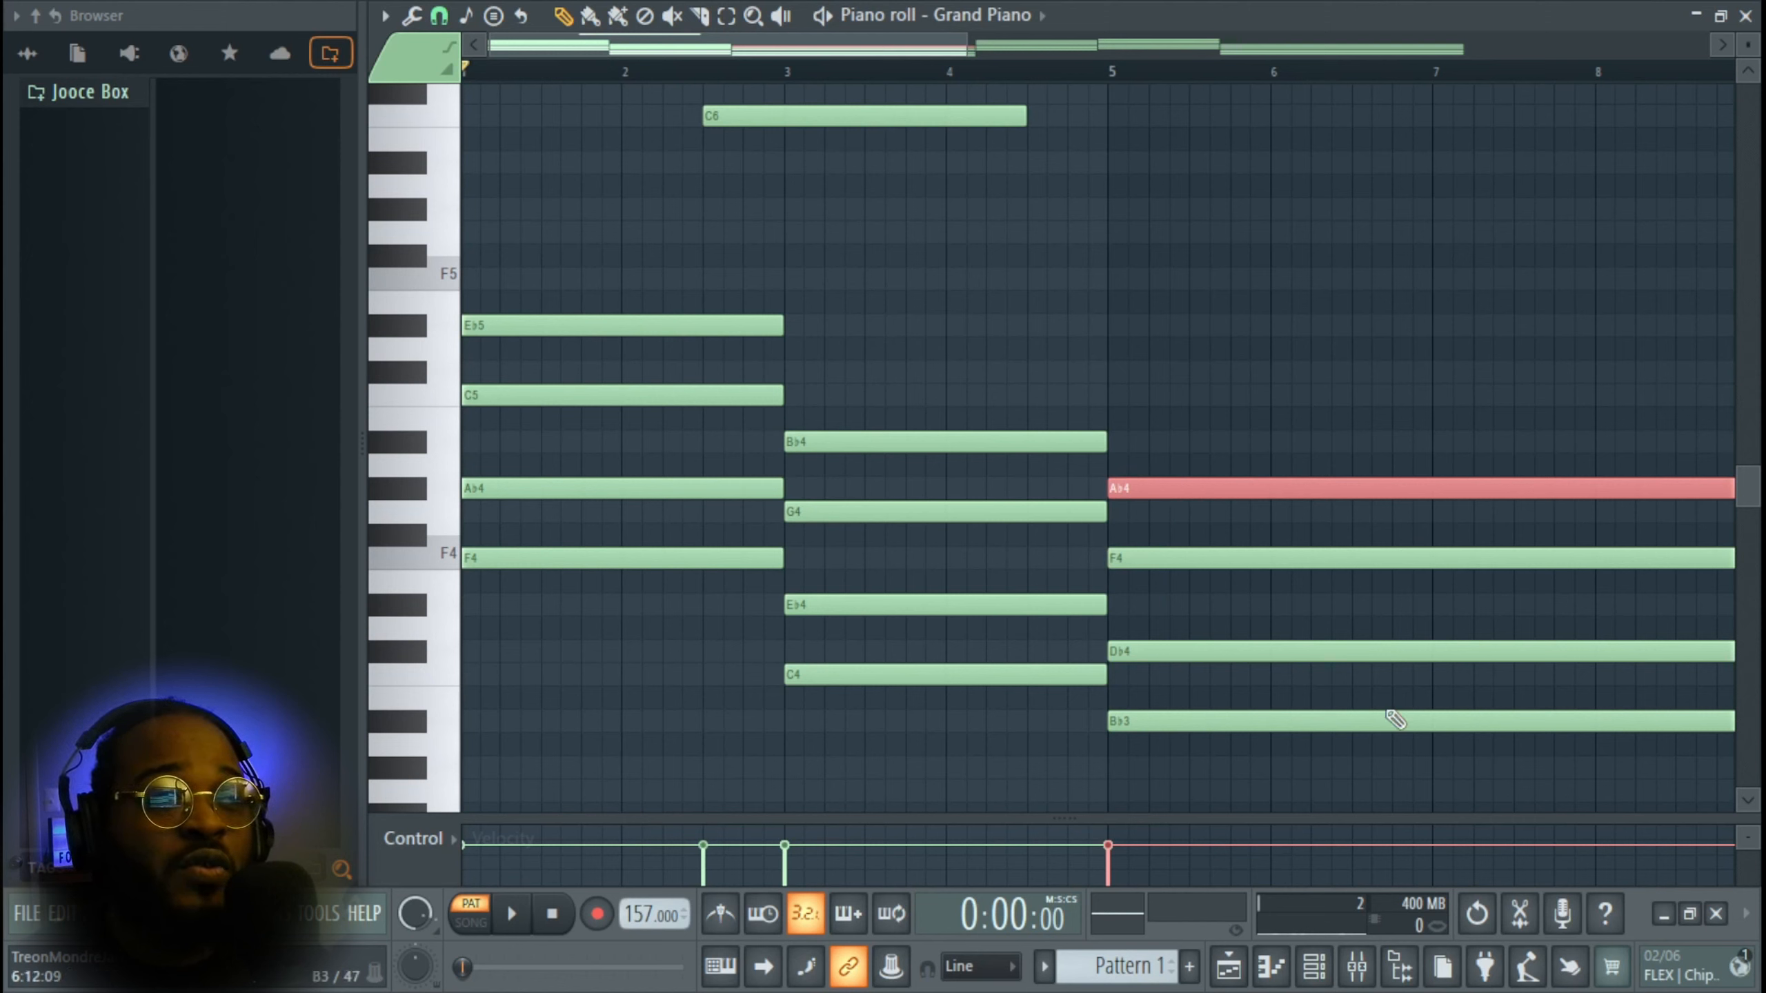
pyautogui.click(1161, 739)
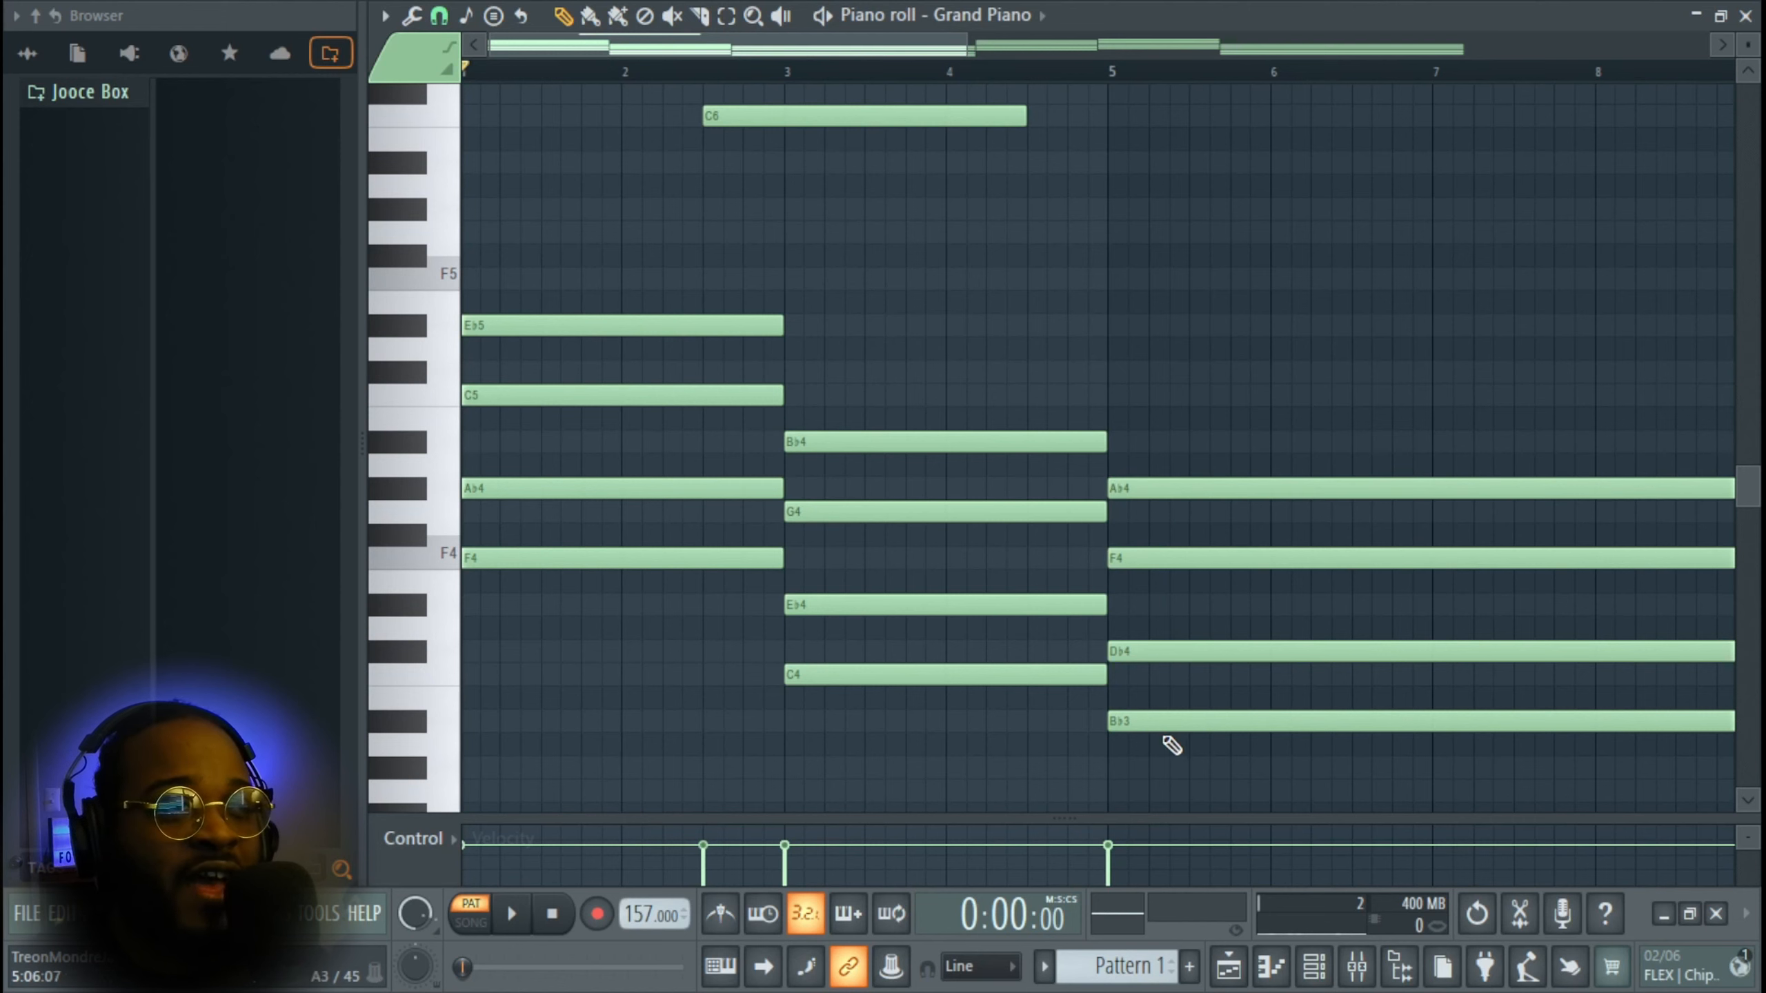
# - Try the second chord's B♭4 note an octave lower and move it back up
pyautogui.click(914, 441)
pyautogui.hotkey('ctrl', 'Down')
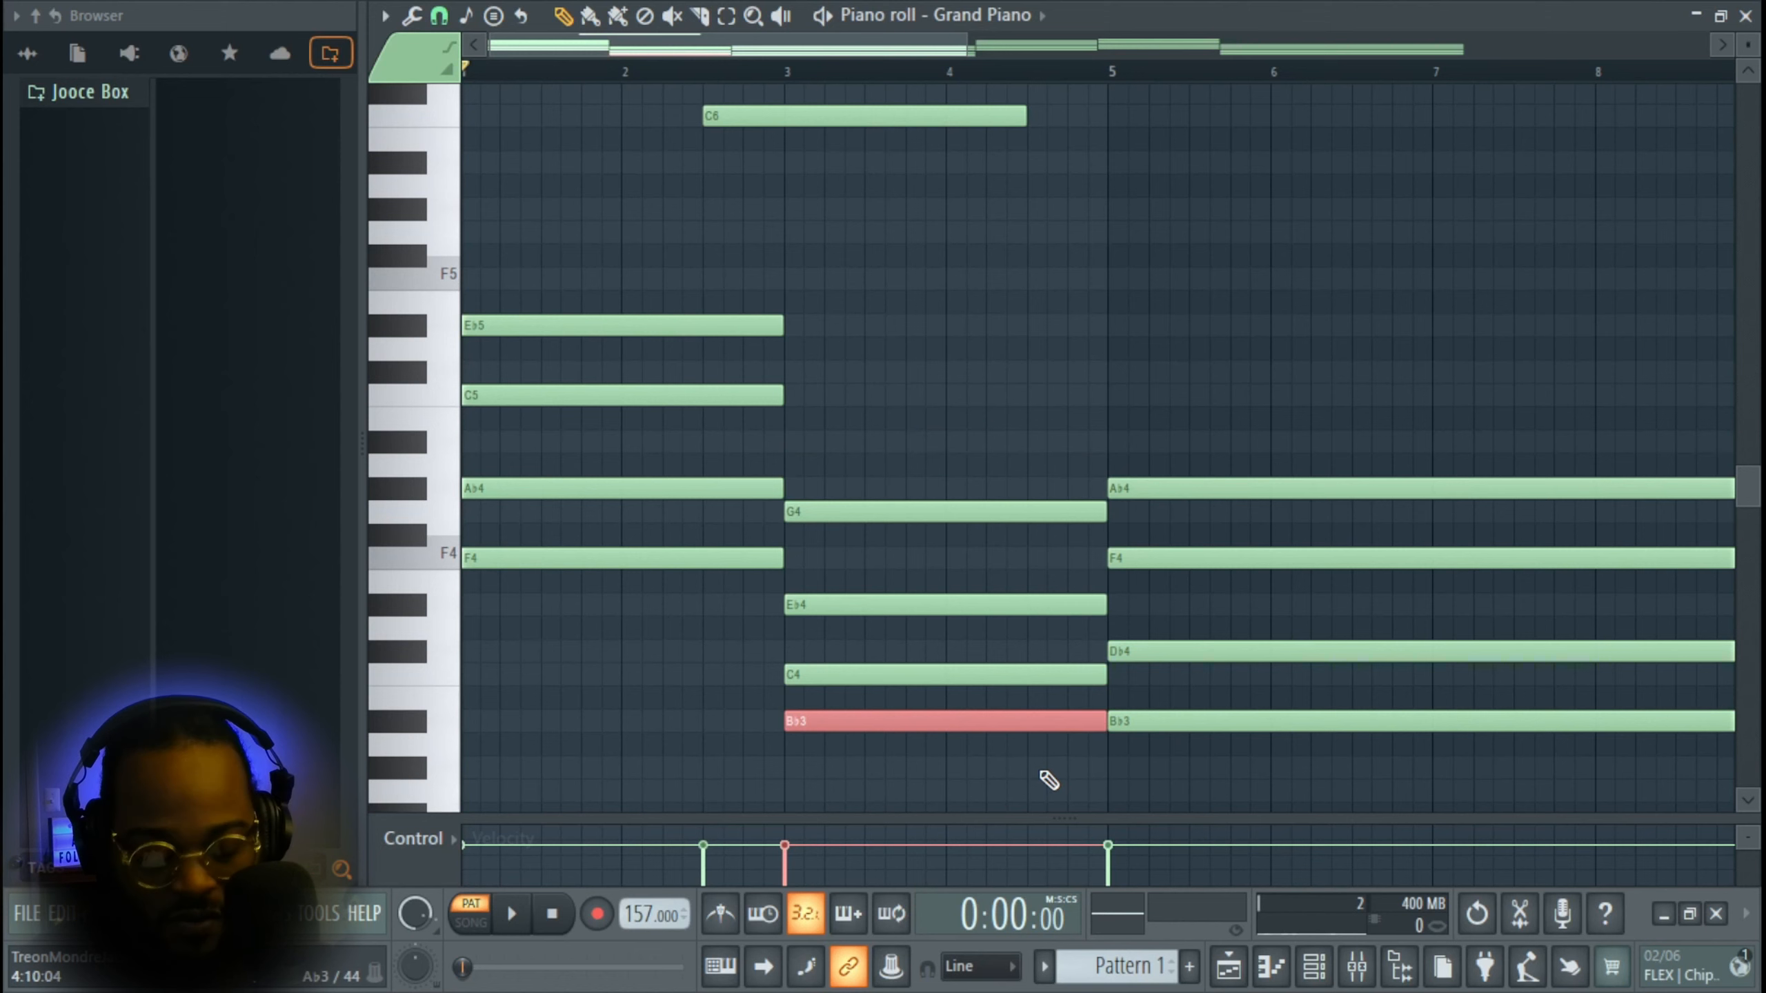
pyautogui.hotkey('ctrl', 'Up')
pyautogui.keyDown('ctrl'); pyautogui.click(1040, 809); pyautogui.keyUp('ctrl')
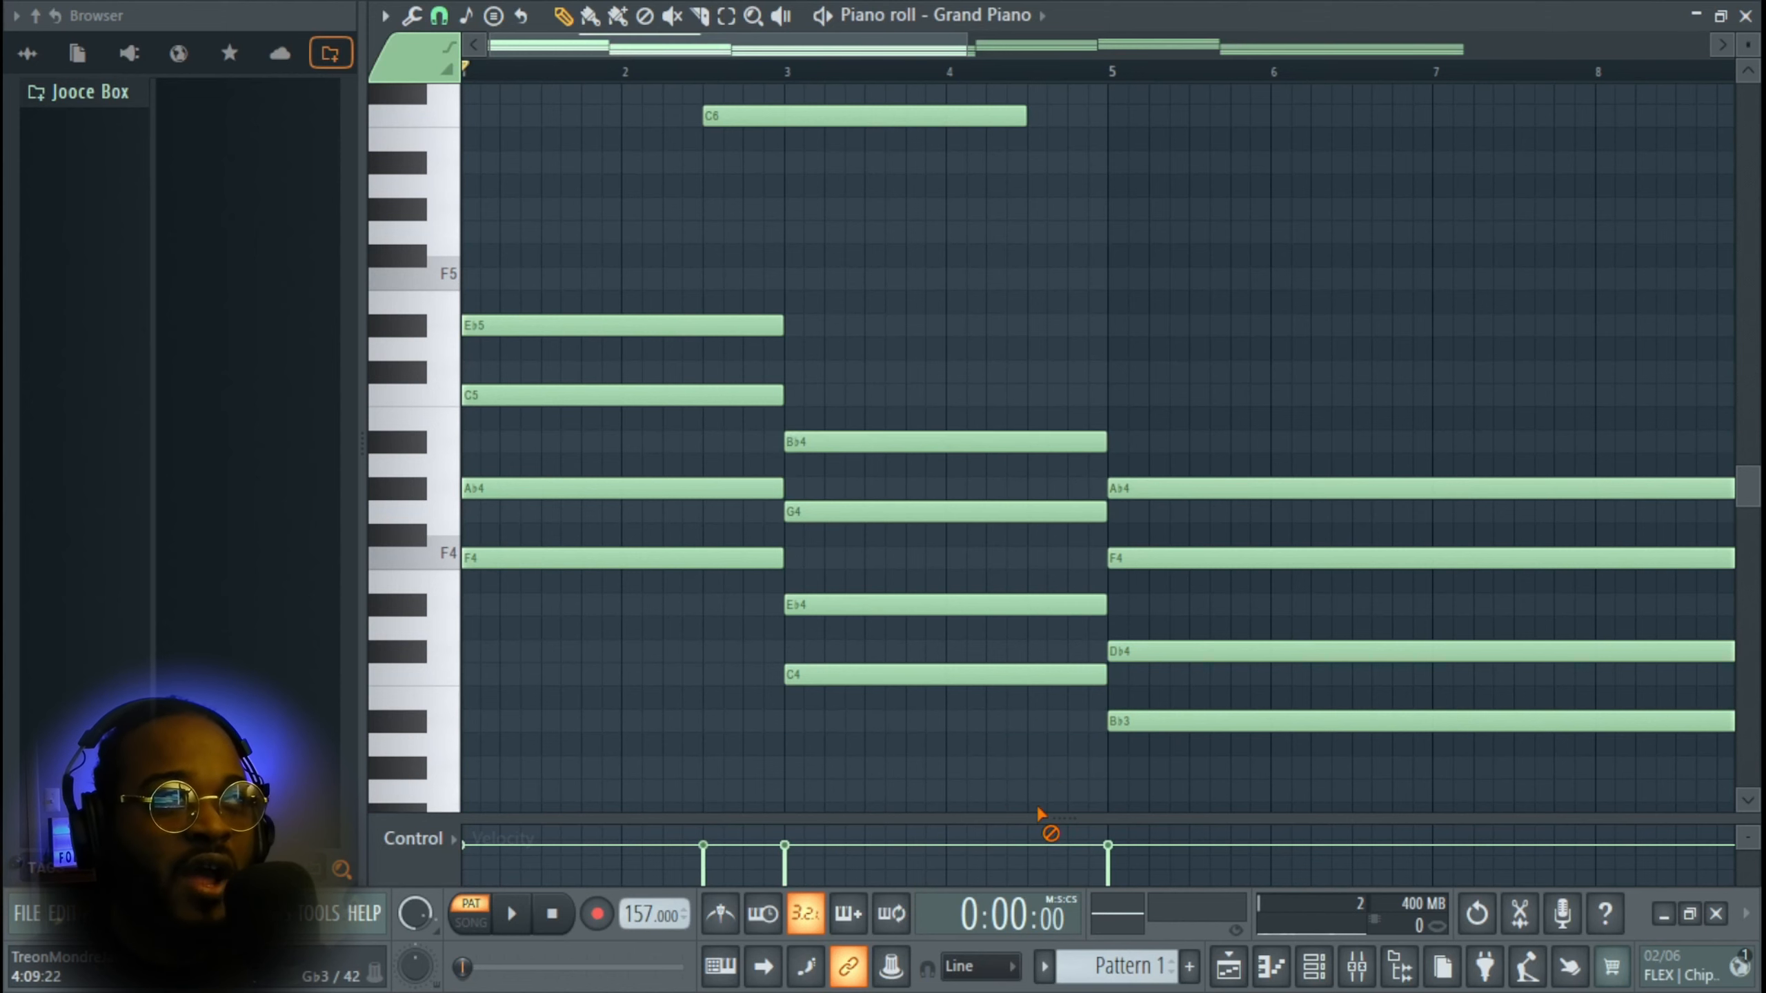
# - Copy the second chord's B♭4 up an octave to B♭5, start the copy halfway through bar 4, and play the pattern
pyautogui.click(1032, 443)
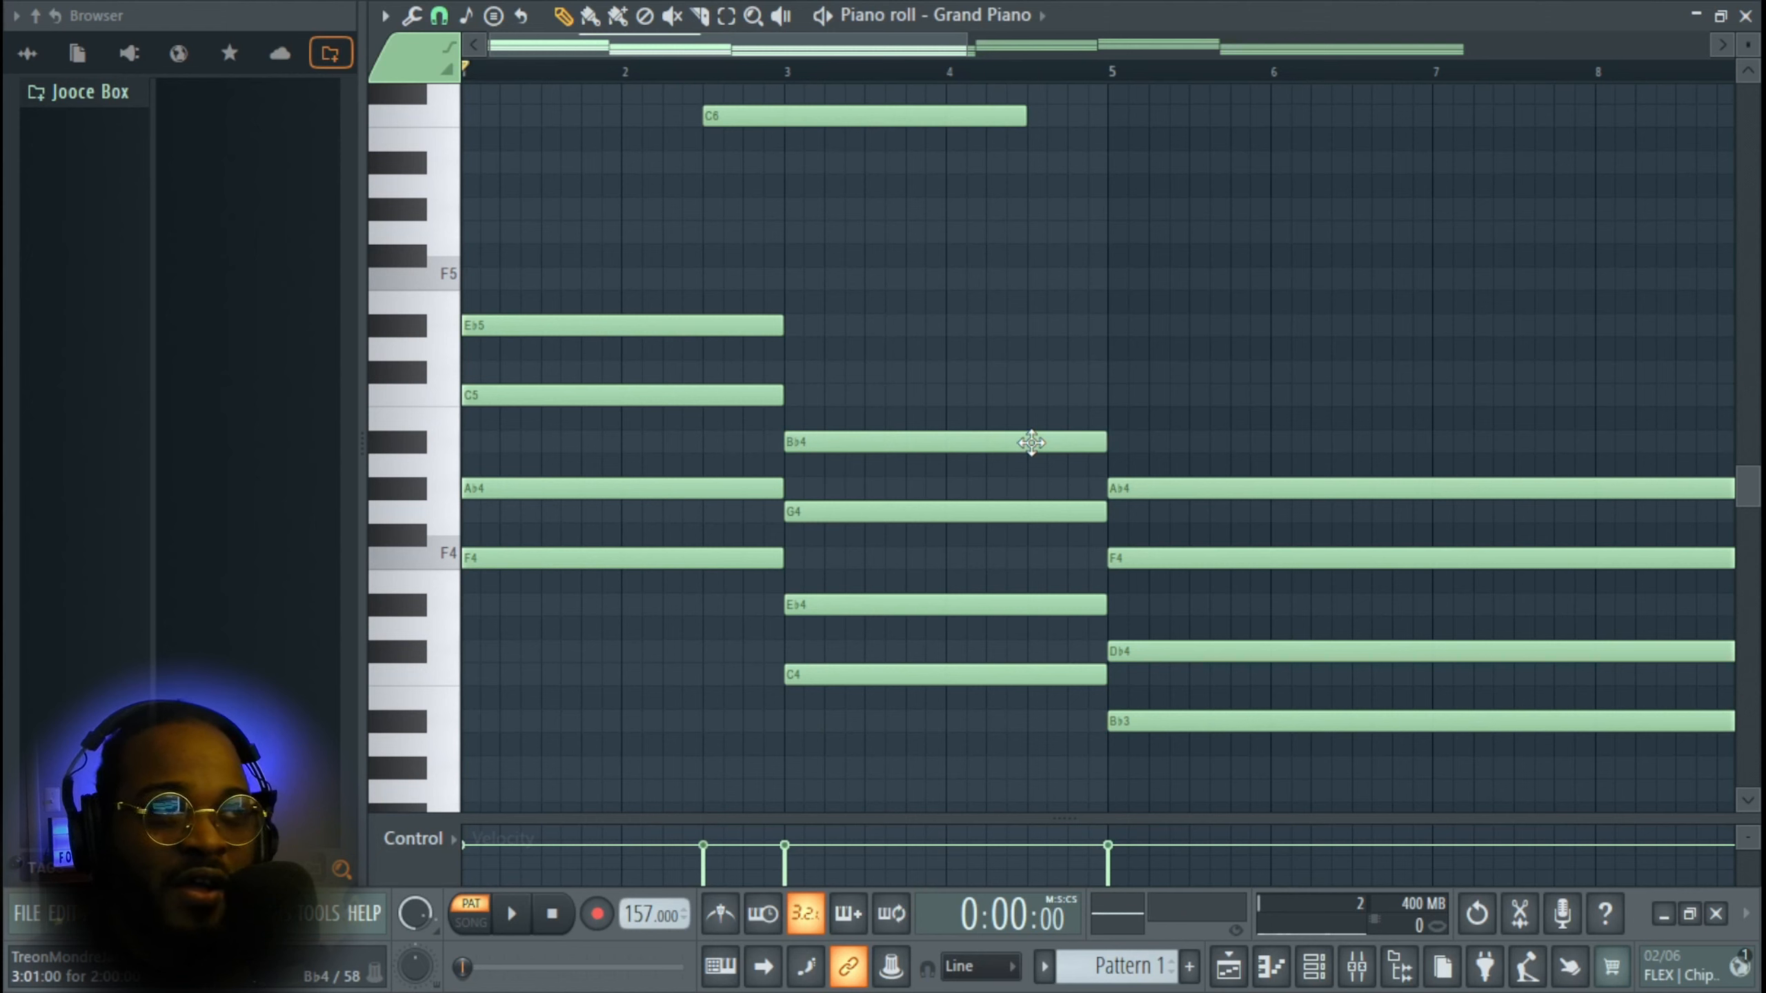
pyautogui.keyDown('ctrl'); pyautogui.click(1031, 443); pyautogui.keyUp('ctrl')
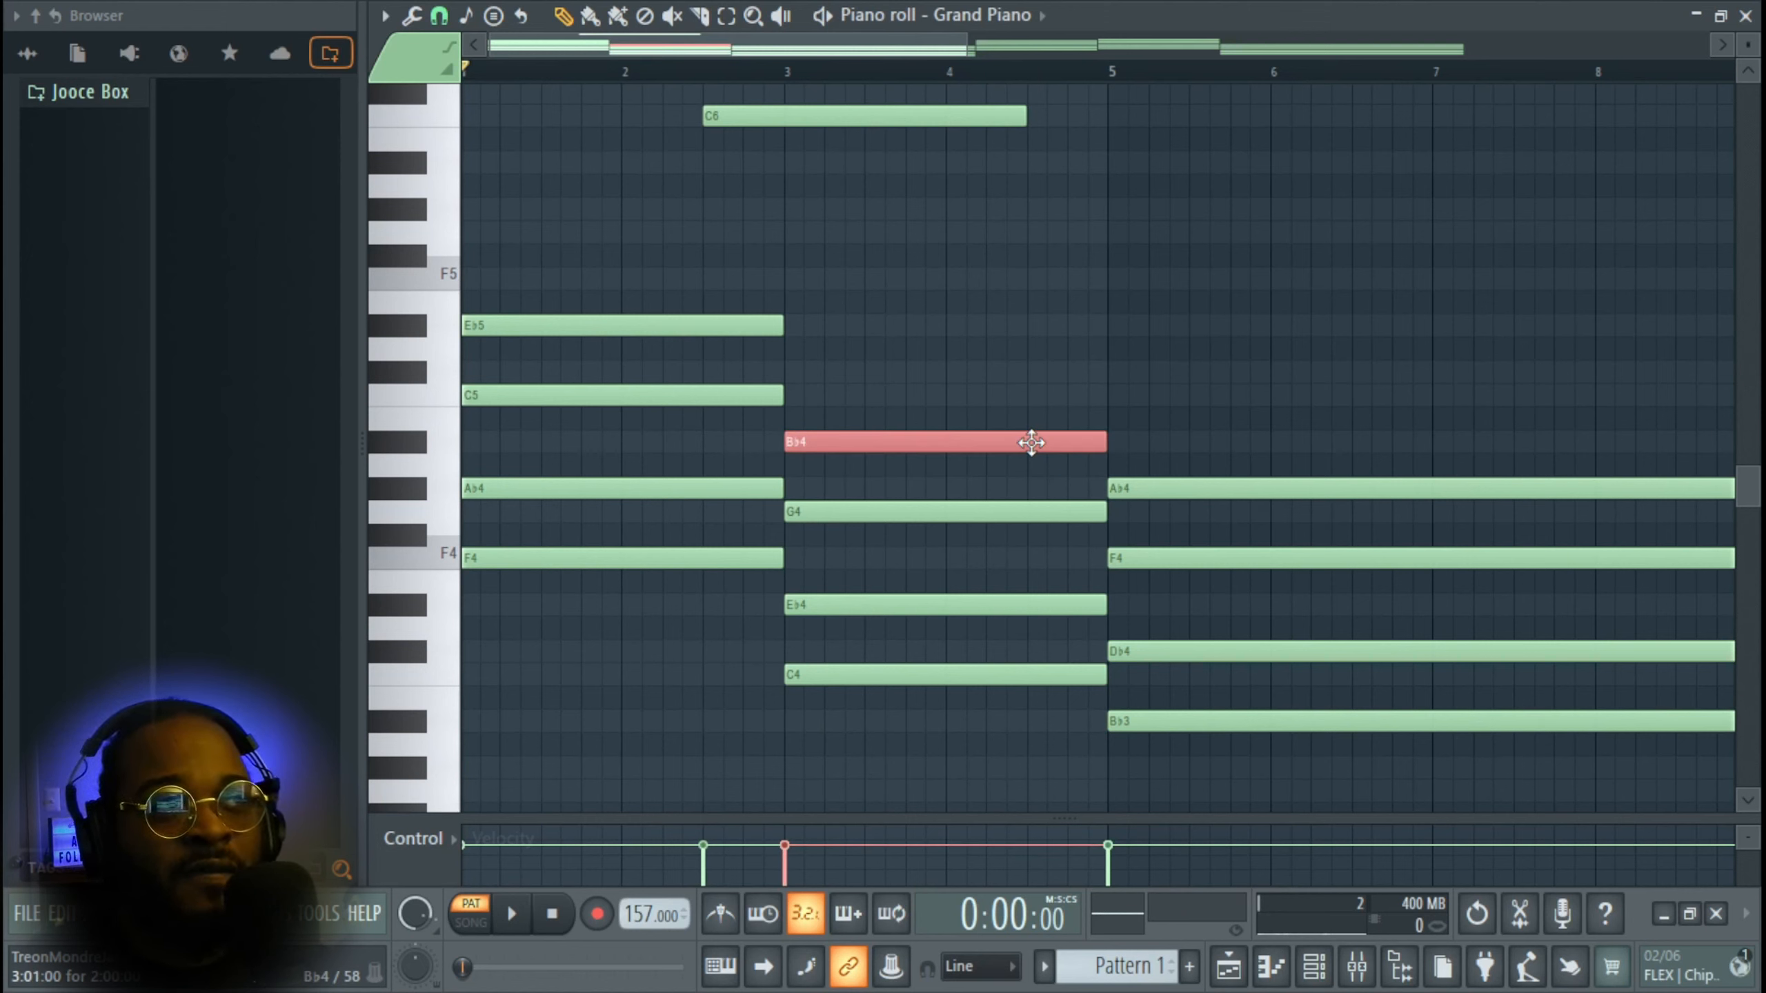
pyautogui.hotkey('ctrl', 'Up')
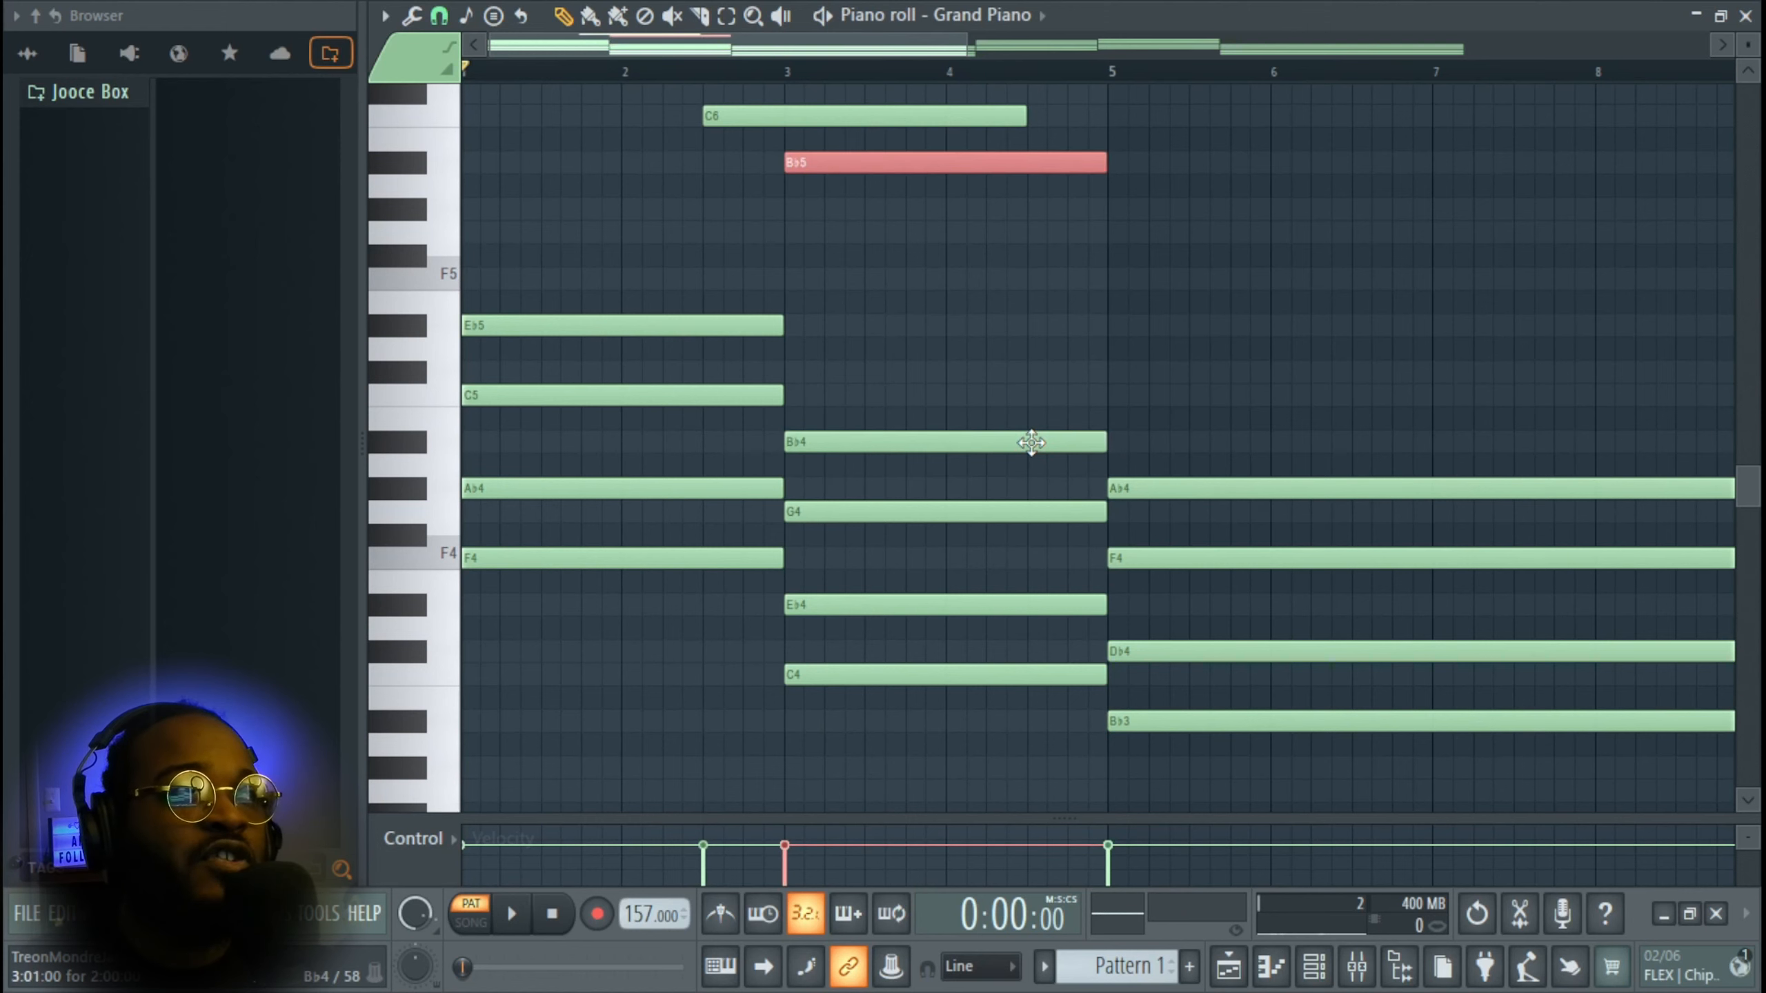
pyautogui.moveTo(899, 158); pyautogui.dragTo(1137, 163)
pyautogui.press('space')
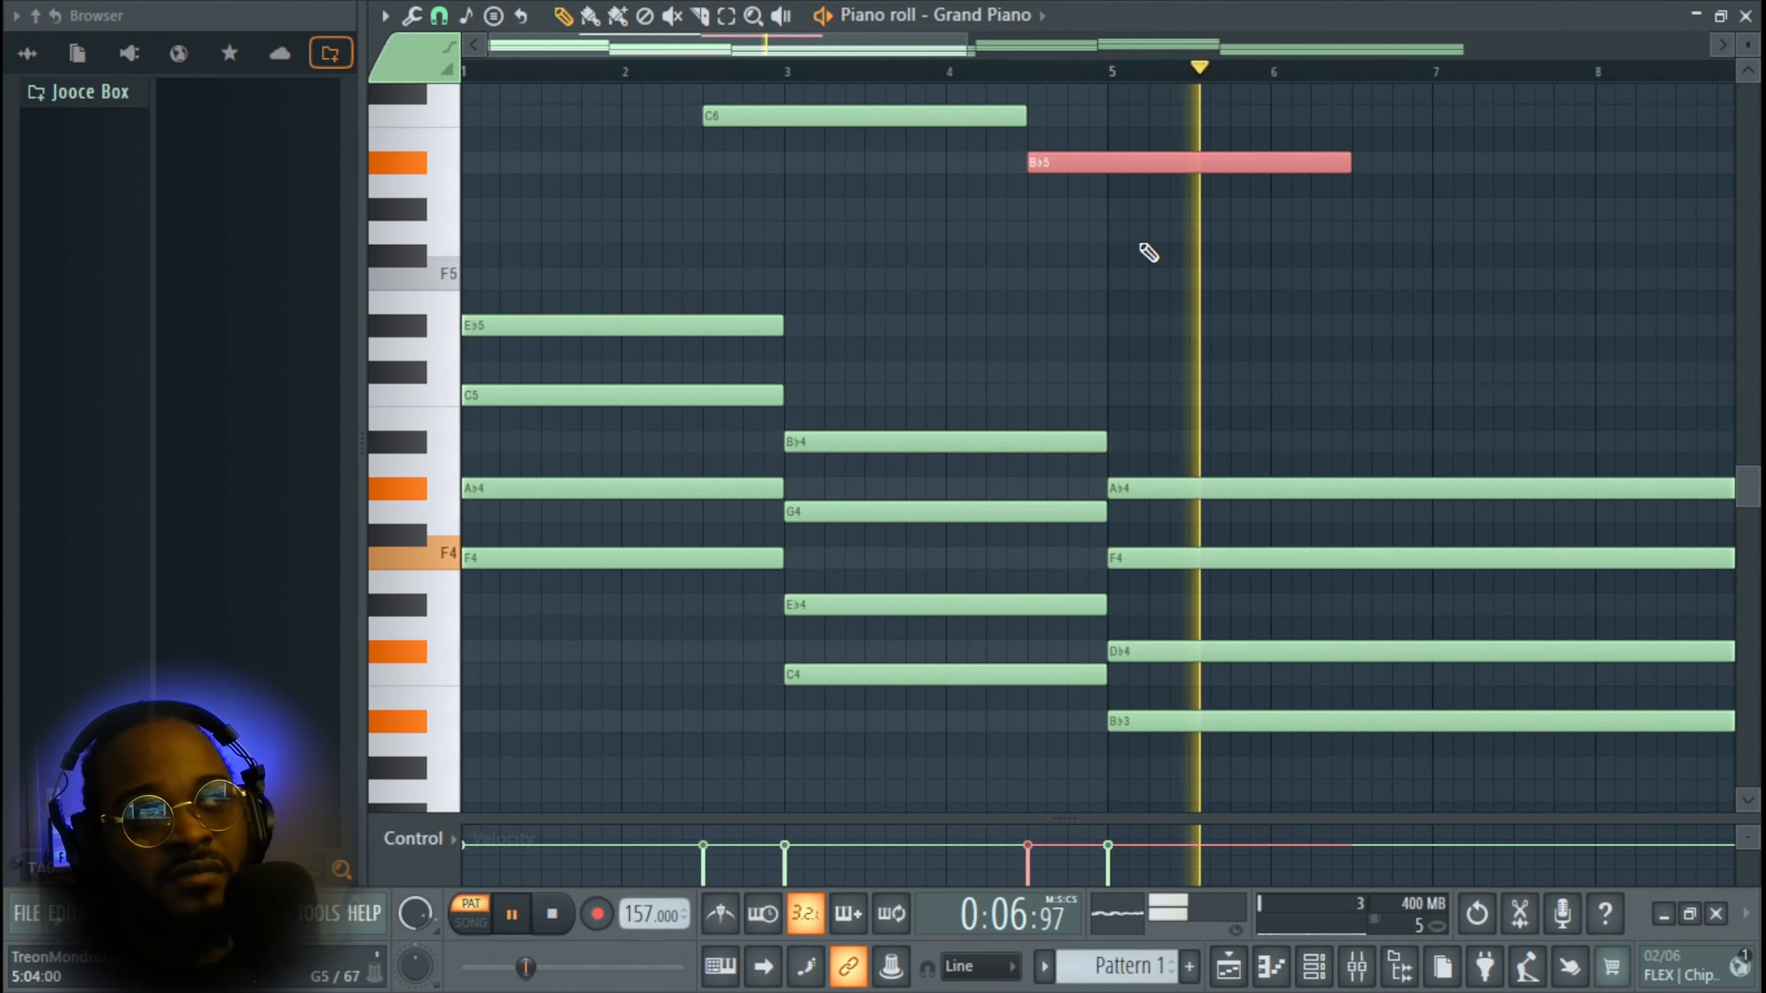
pyautogui.press('space')
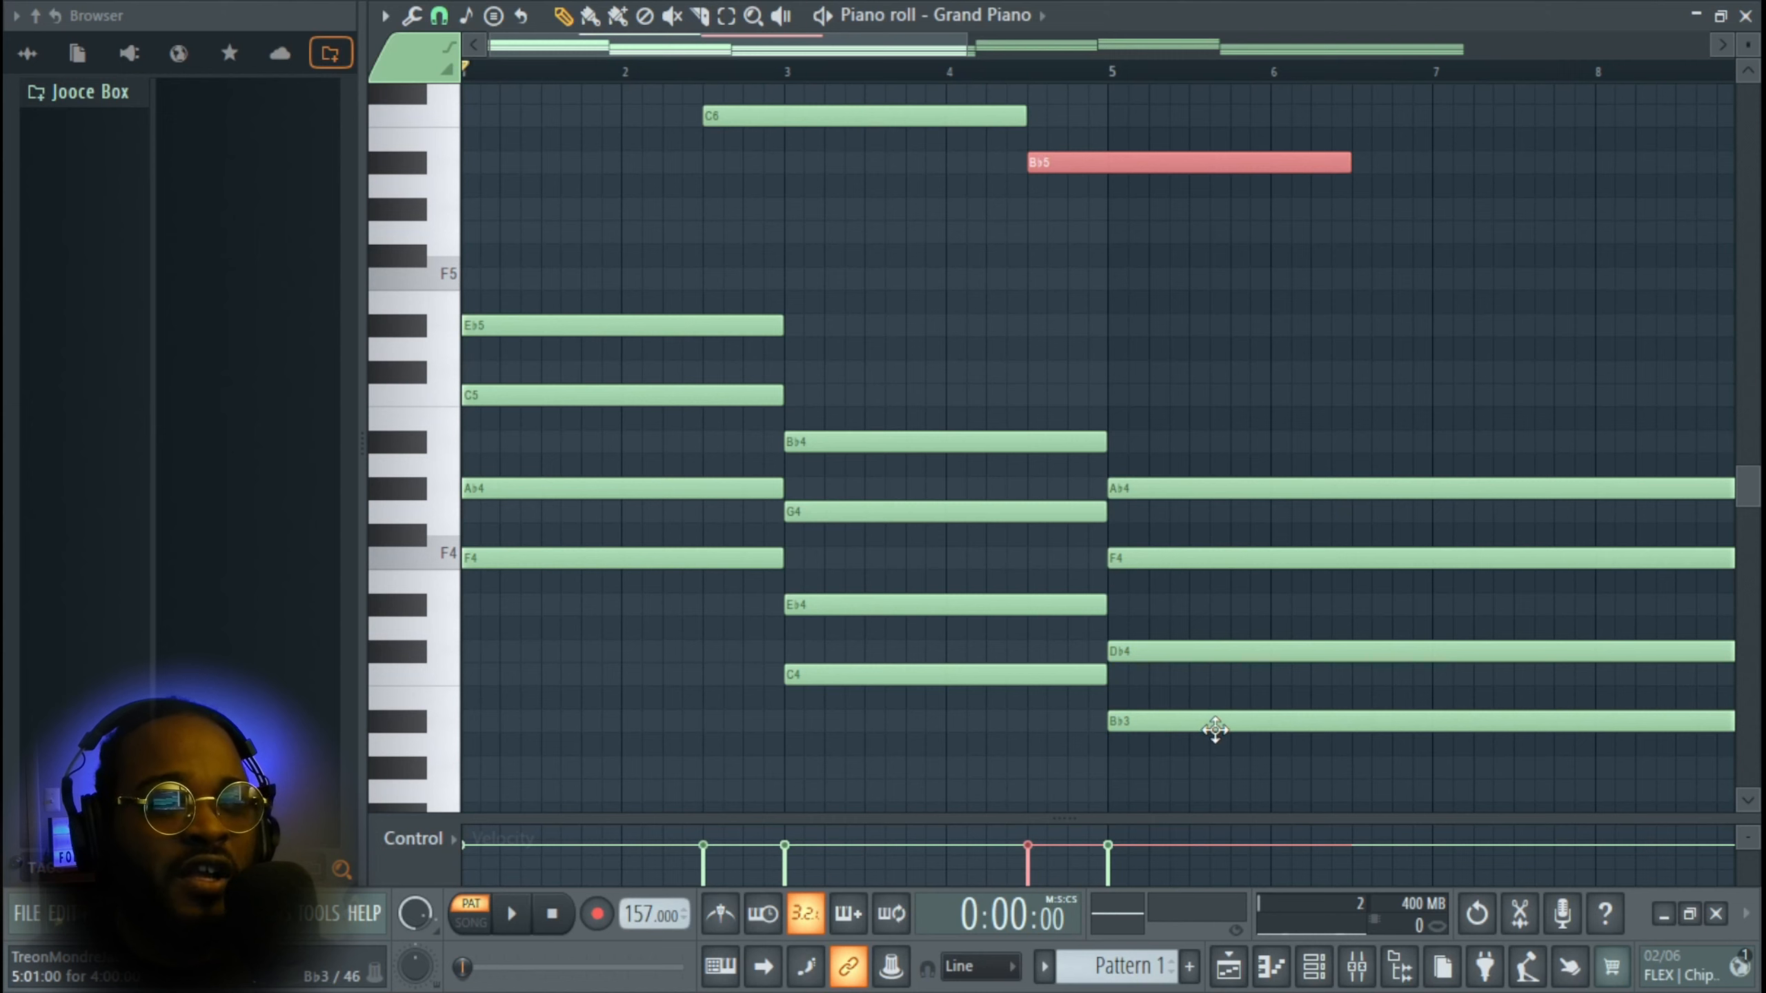
# - Examine the notes of the third chord one by one from B♭3 up to A♭4
pyautogui.moveTo(1214, 729); pyautogui.dragTo(1230, 457)
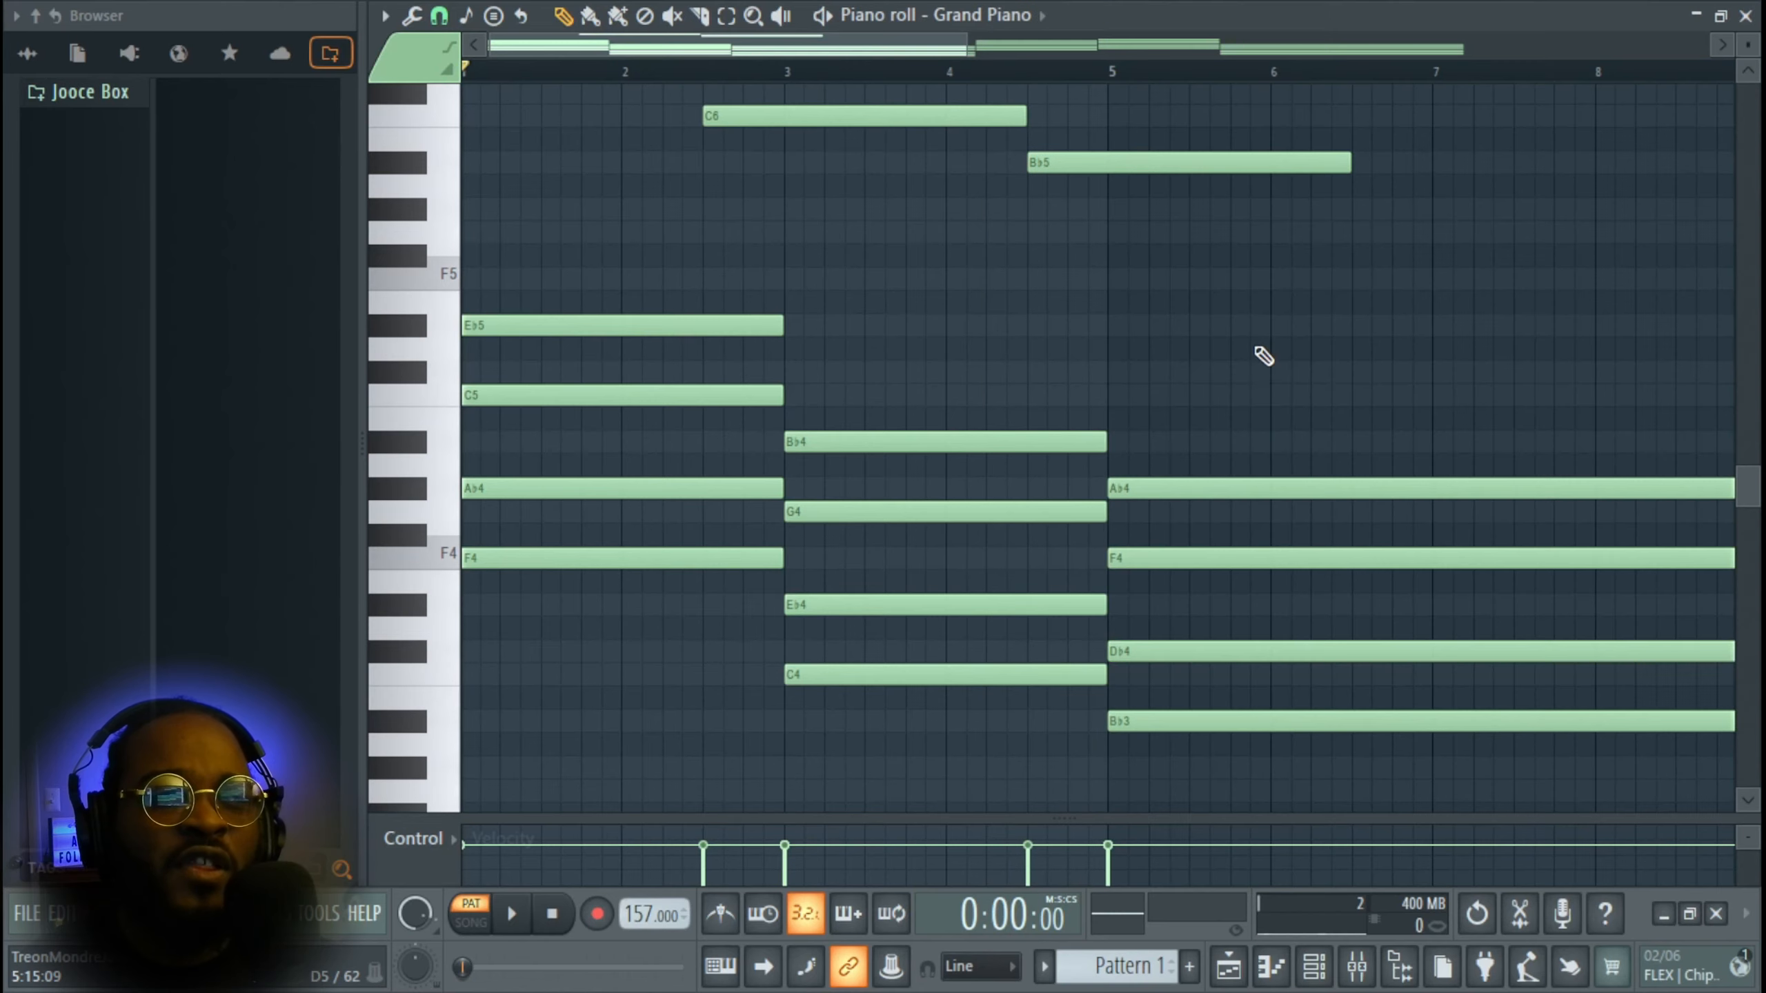
pyautogui.click(1174, 722)
pyautogui.click(1176, 652)
pyautogui.click(1189, 556)
pyautogui.click(1206, 486)
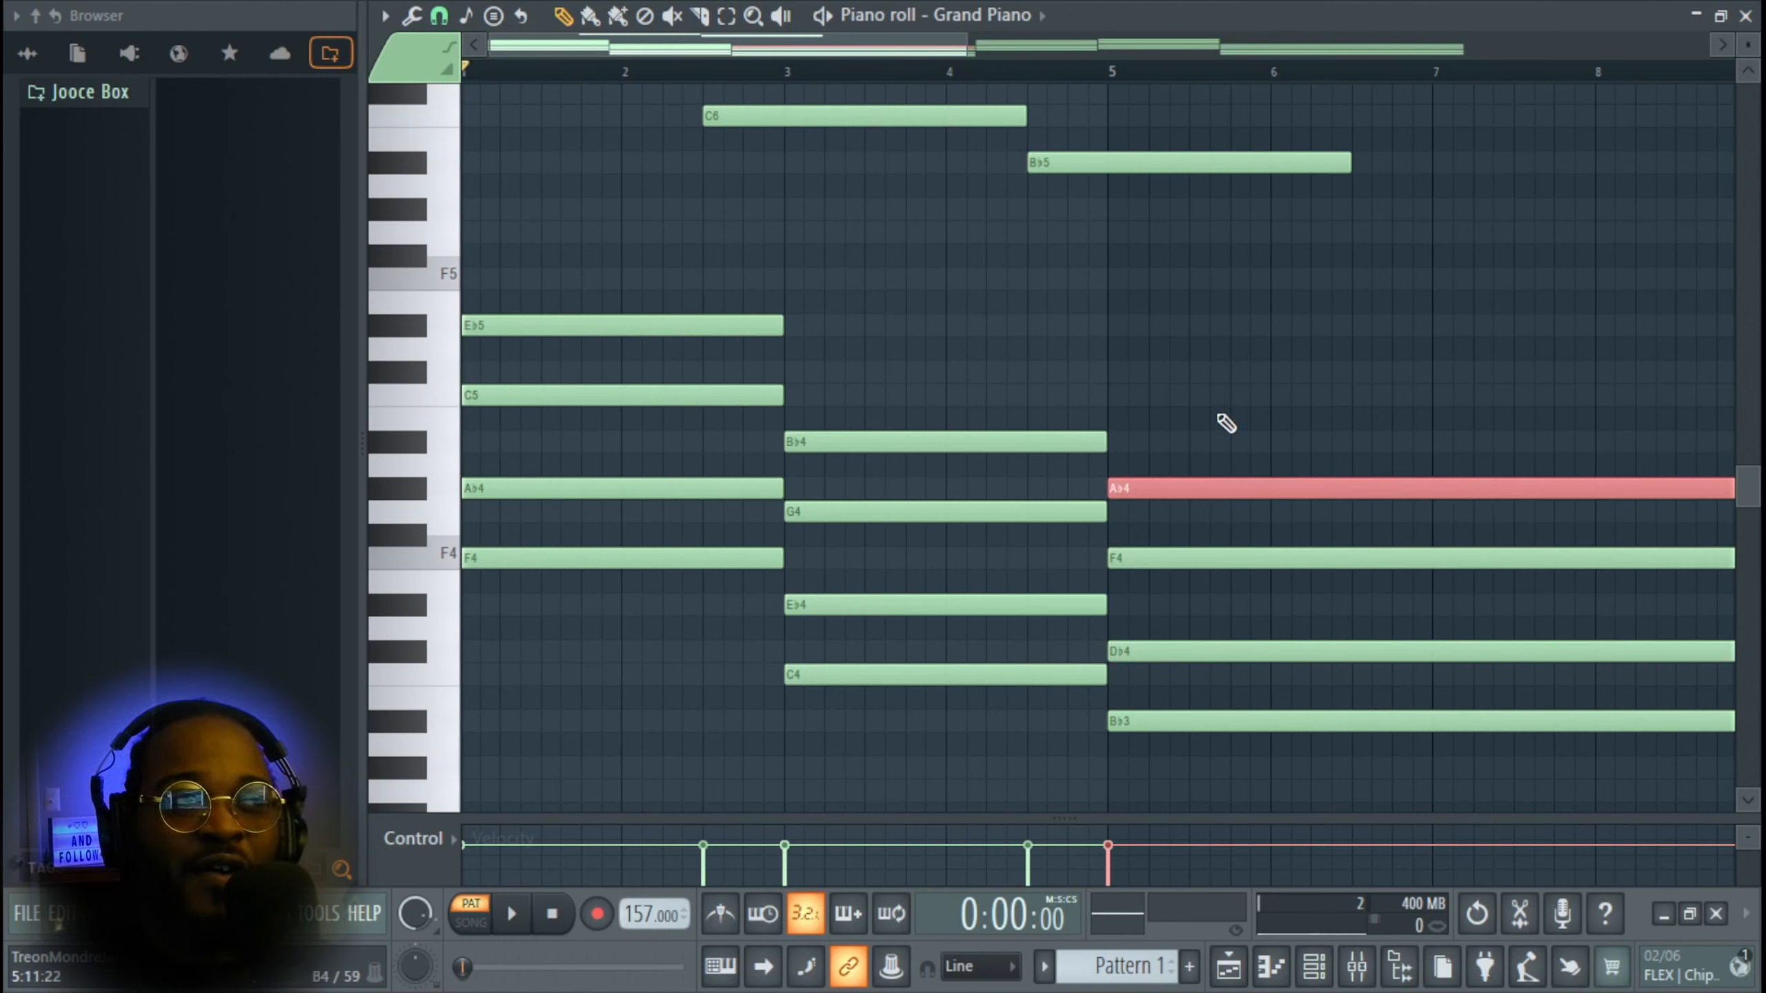
# - Lower the B♭5 melody note to A♭5 and play the pattern
pyautogui.click(1099, 165)
pyautogui.moveTo(1099, 165); pyautogui.dragTo(1097, 211)
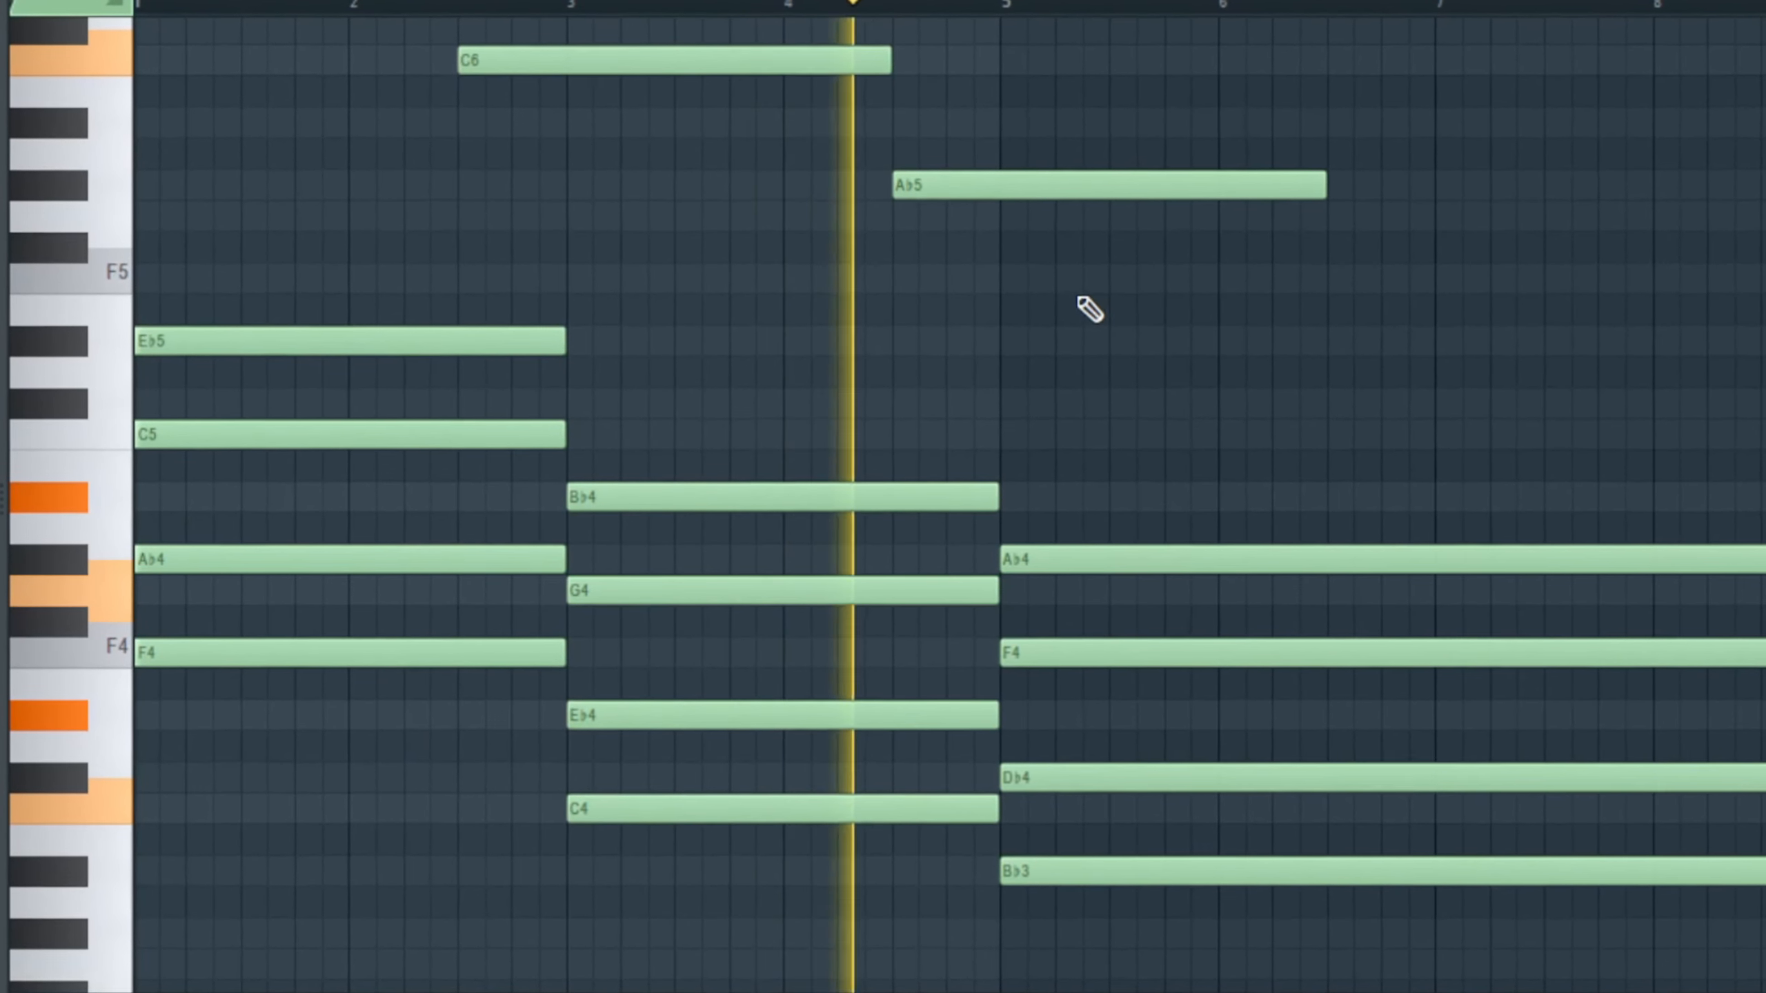
pyautogui.press('space')
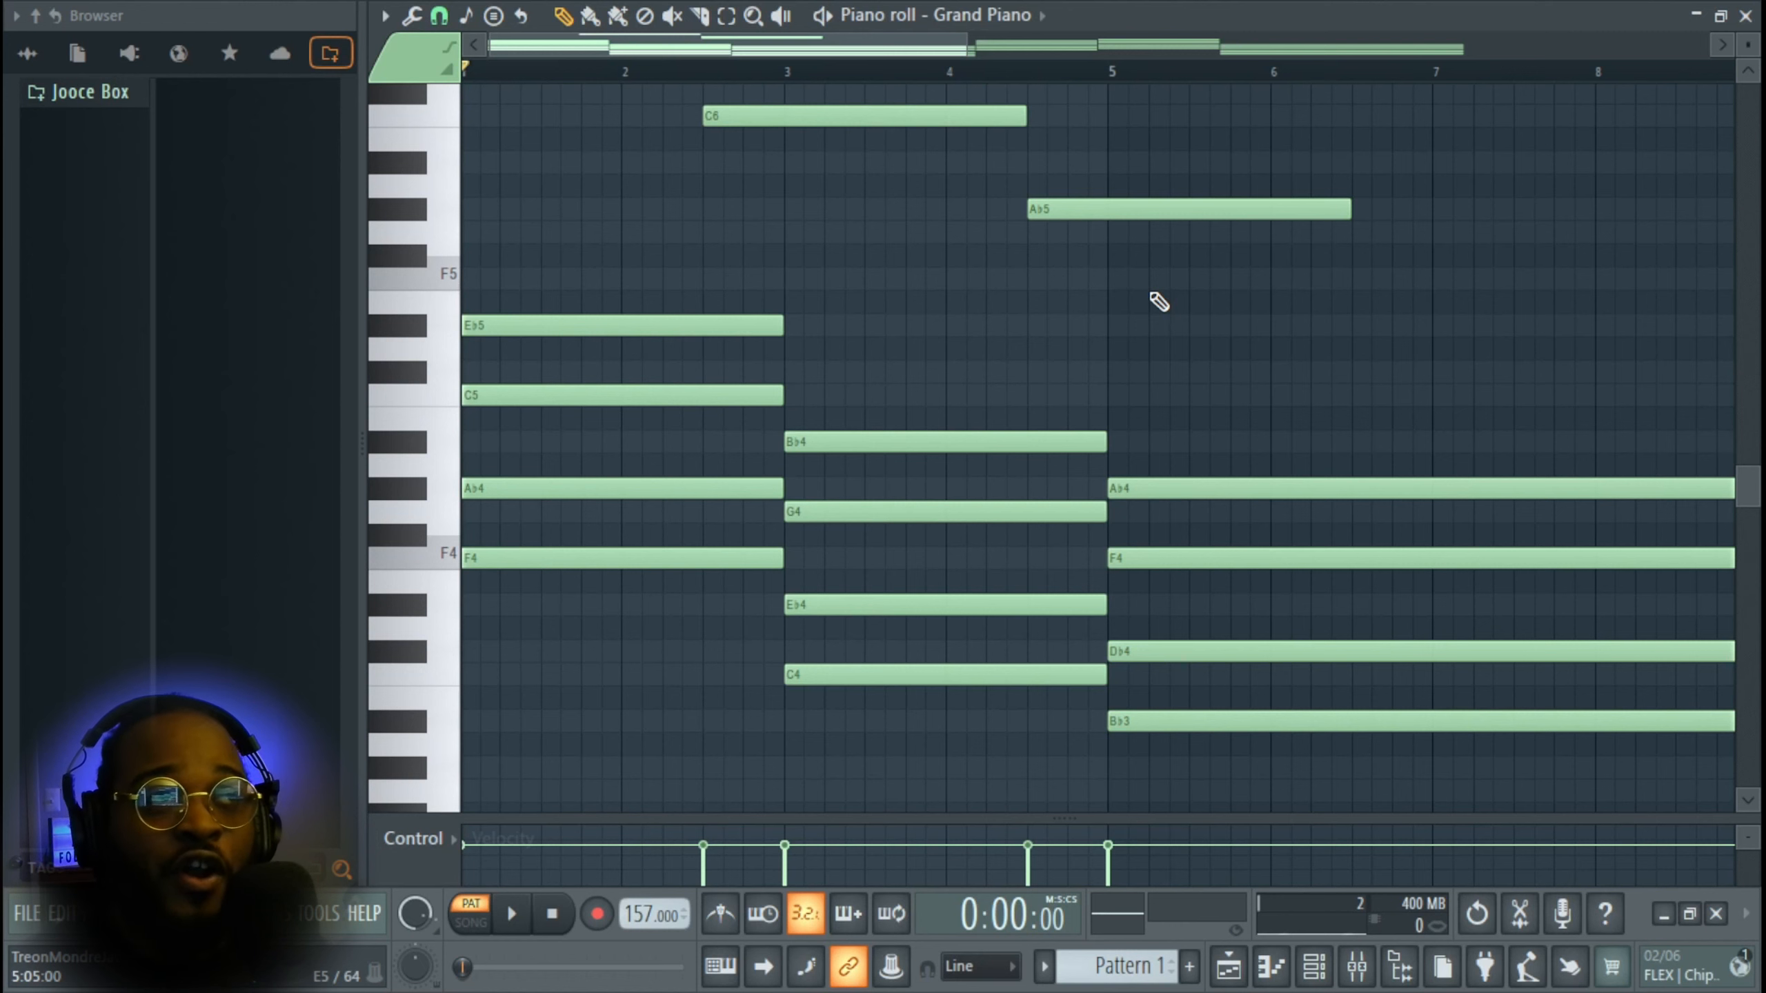
# - Lower the second melody note by semitones to F5 and play the pattern
pyautogui.click(1152, 209)
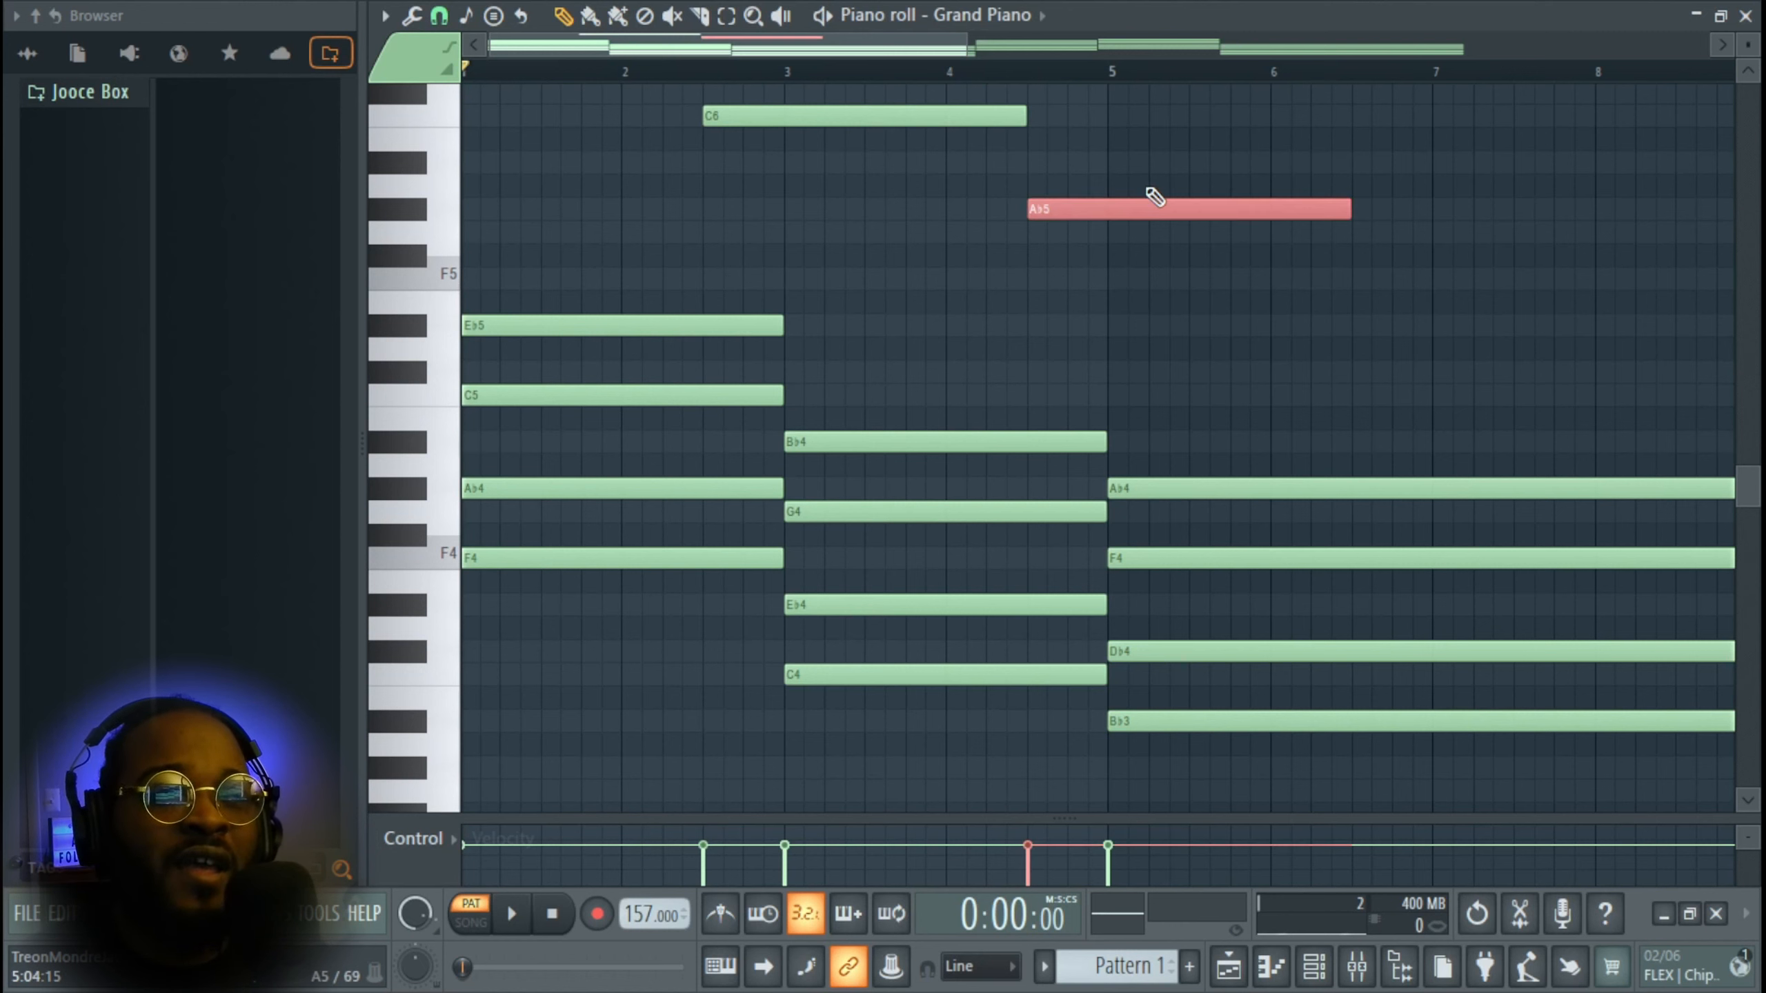
pyautogui.hotkey('shift', 'Down')
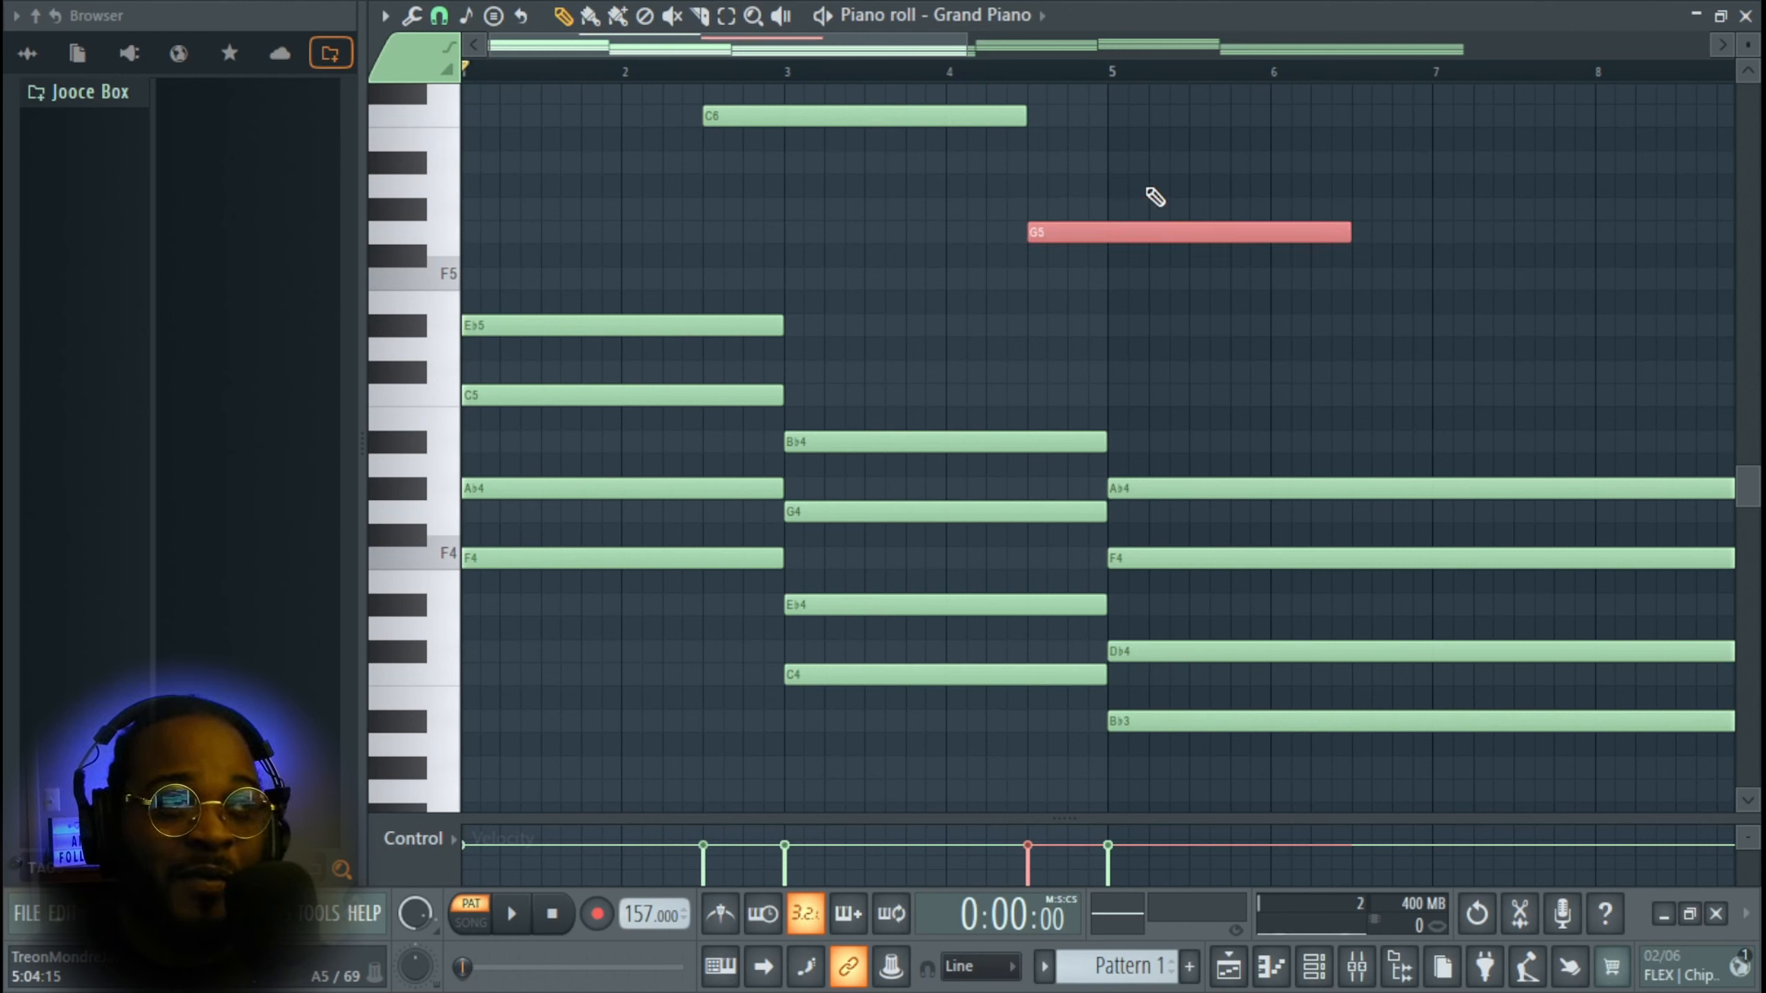
pyautogui.hotkey('shift', 'Down')
pyautogui.hotkey('shift', 'Down')
pyautogui.press('space')
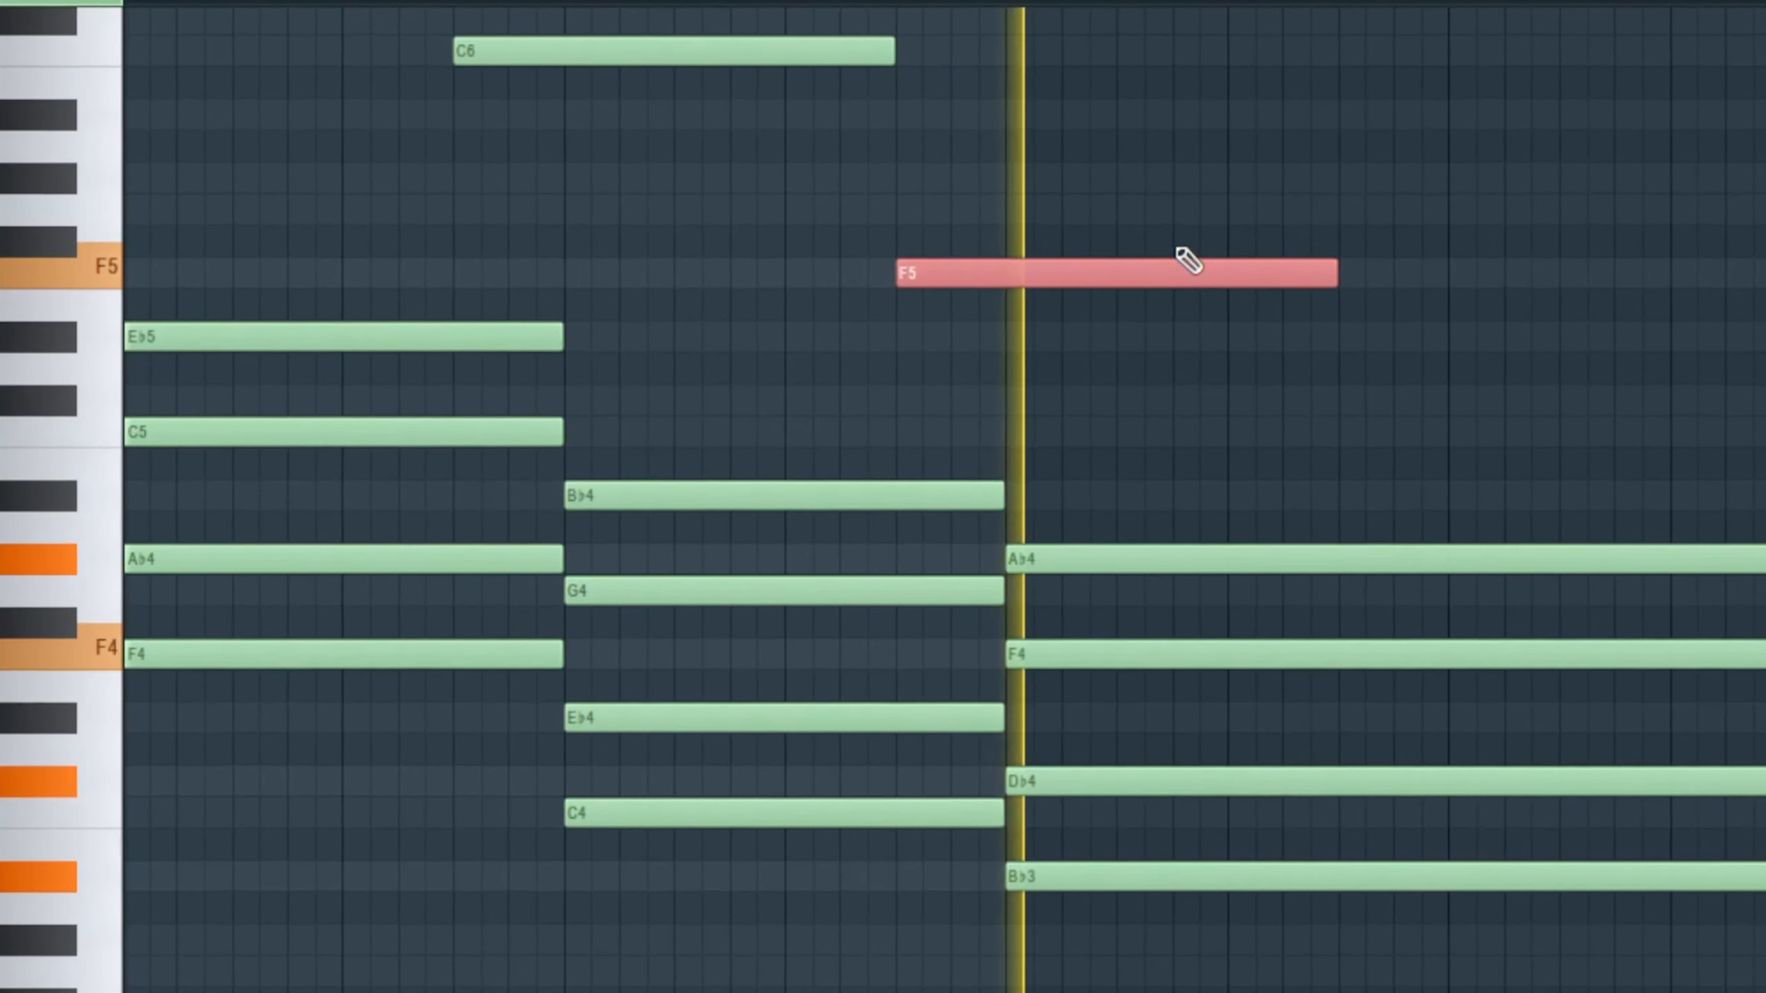
pyautogui.press('space')
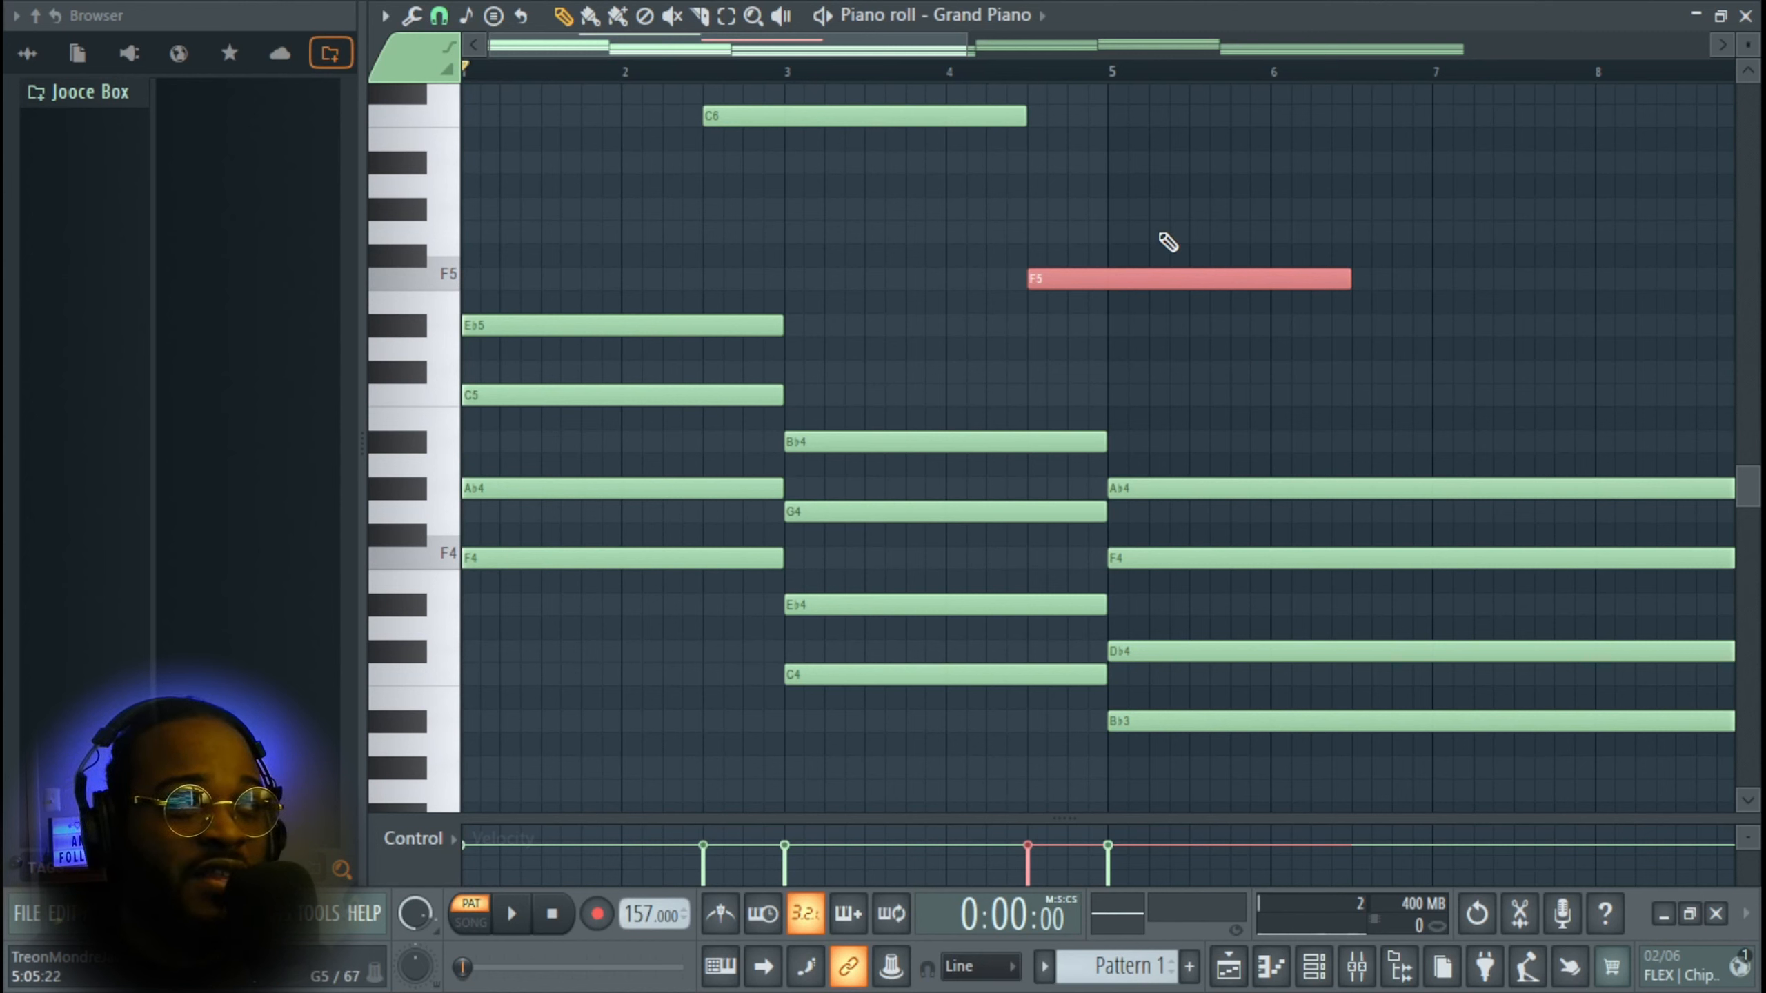
# - Try the second melody note at D♭5 with playback, return it to F5, and play the pattern again
pyautogui.hotkey('shift', 'Down')
pyautogui.hotkey('shift', 'Down')
pyautogui.hotkey('shift', 'Down')
pyautogui.hotkey('shift', 'Down')
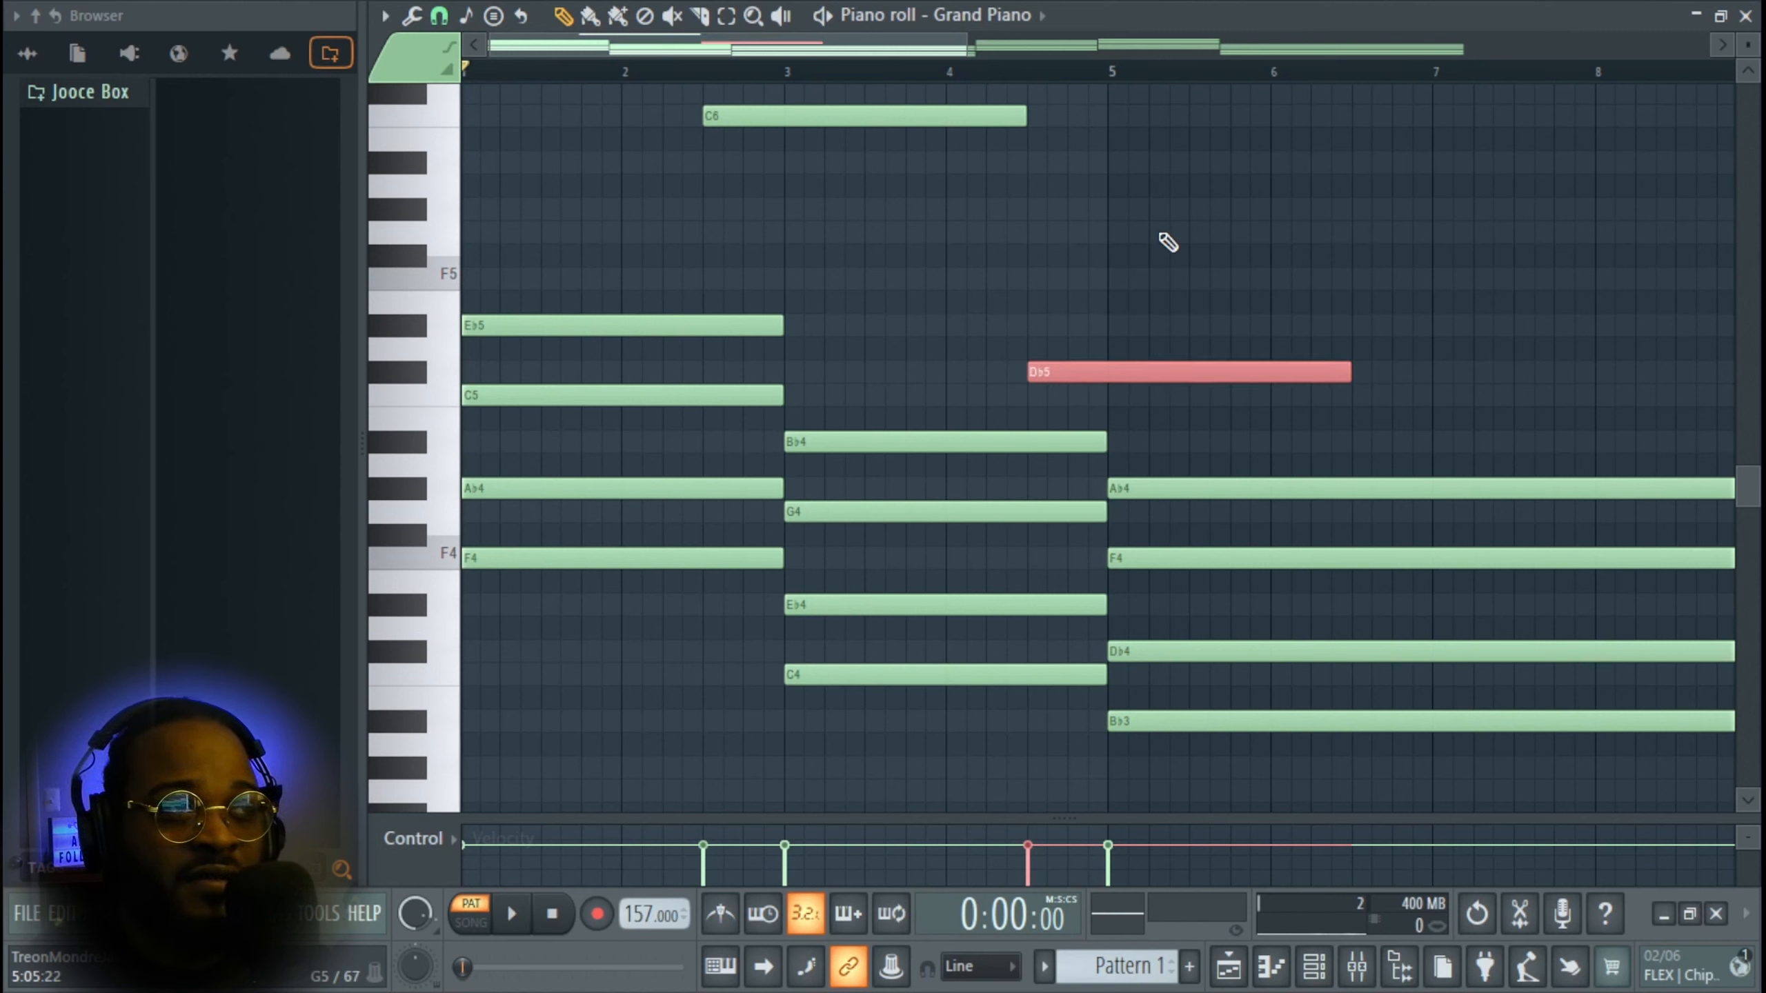
pyautogui.press('space')
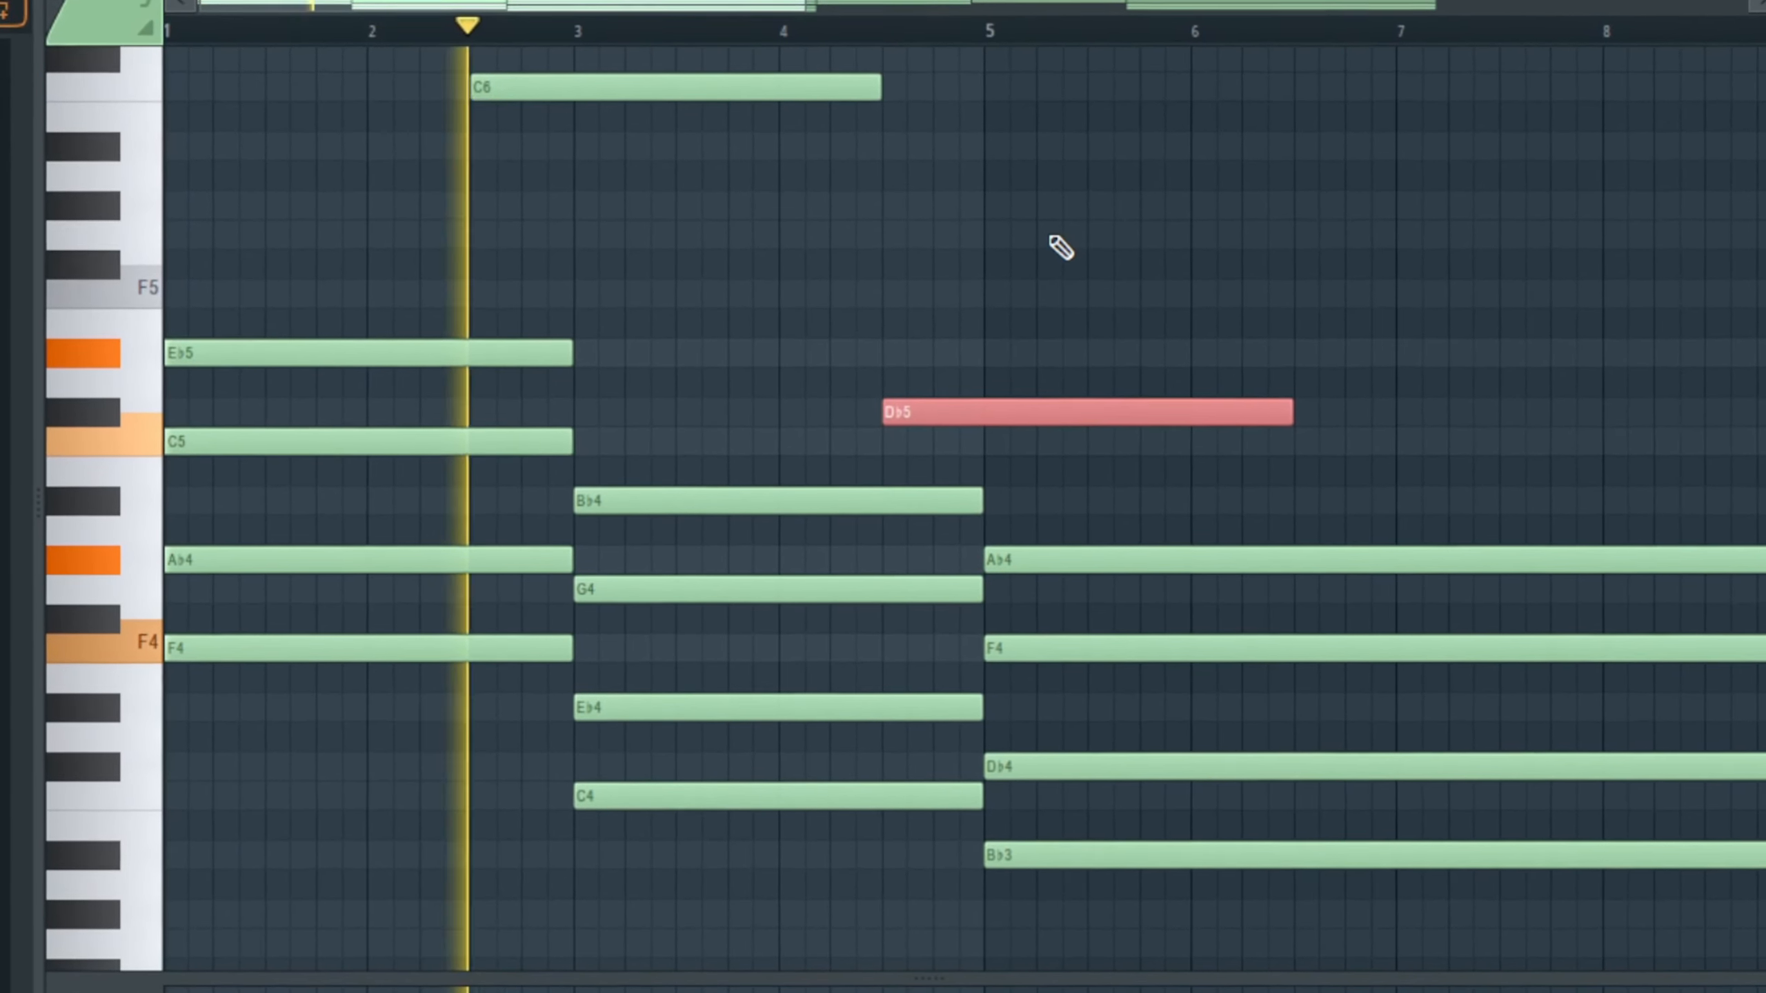
pyautogui.scroll(1, 1047, 241)
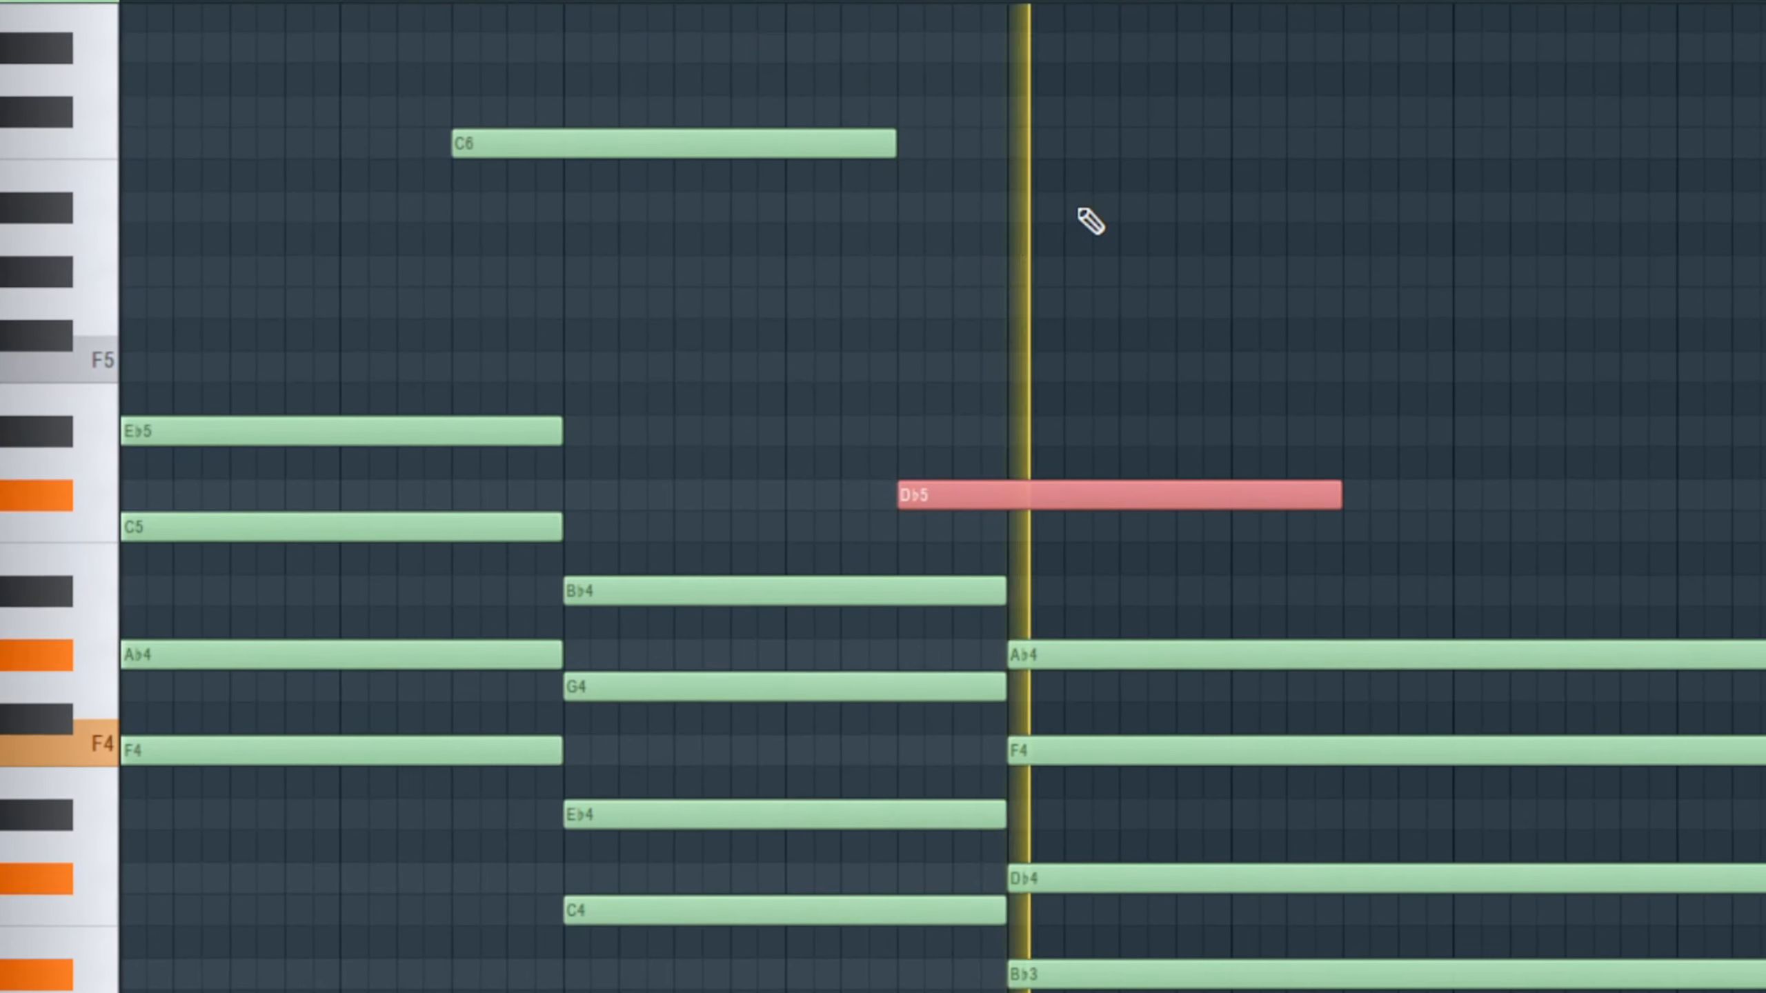
pyautogui.press('space')
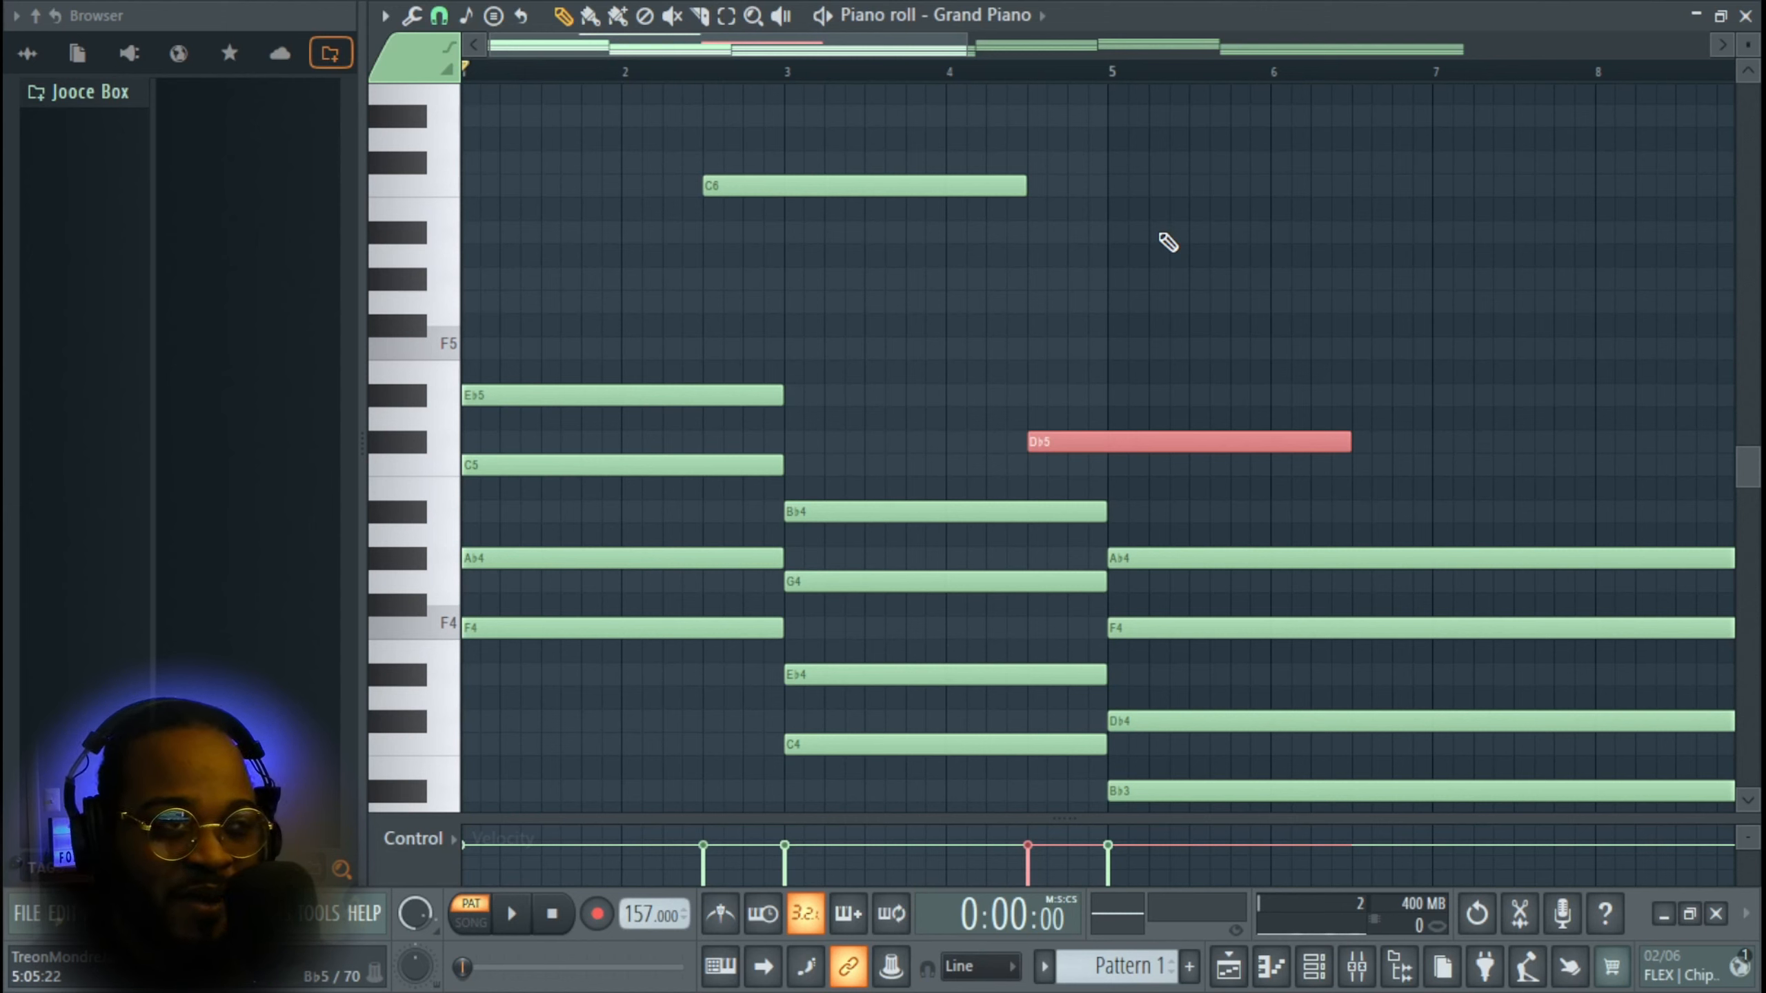
pyautogui.press('space')
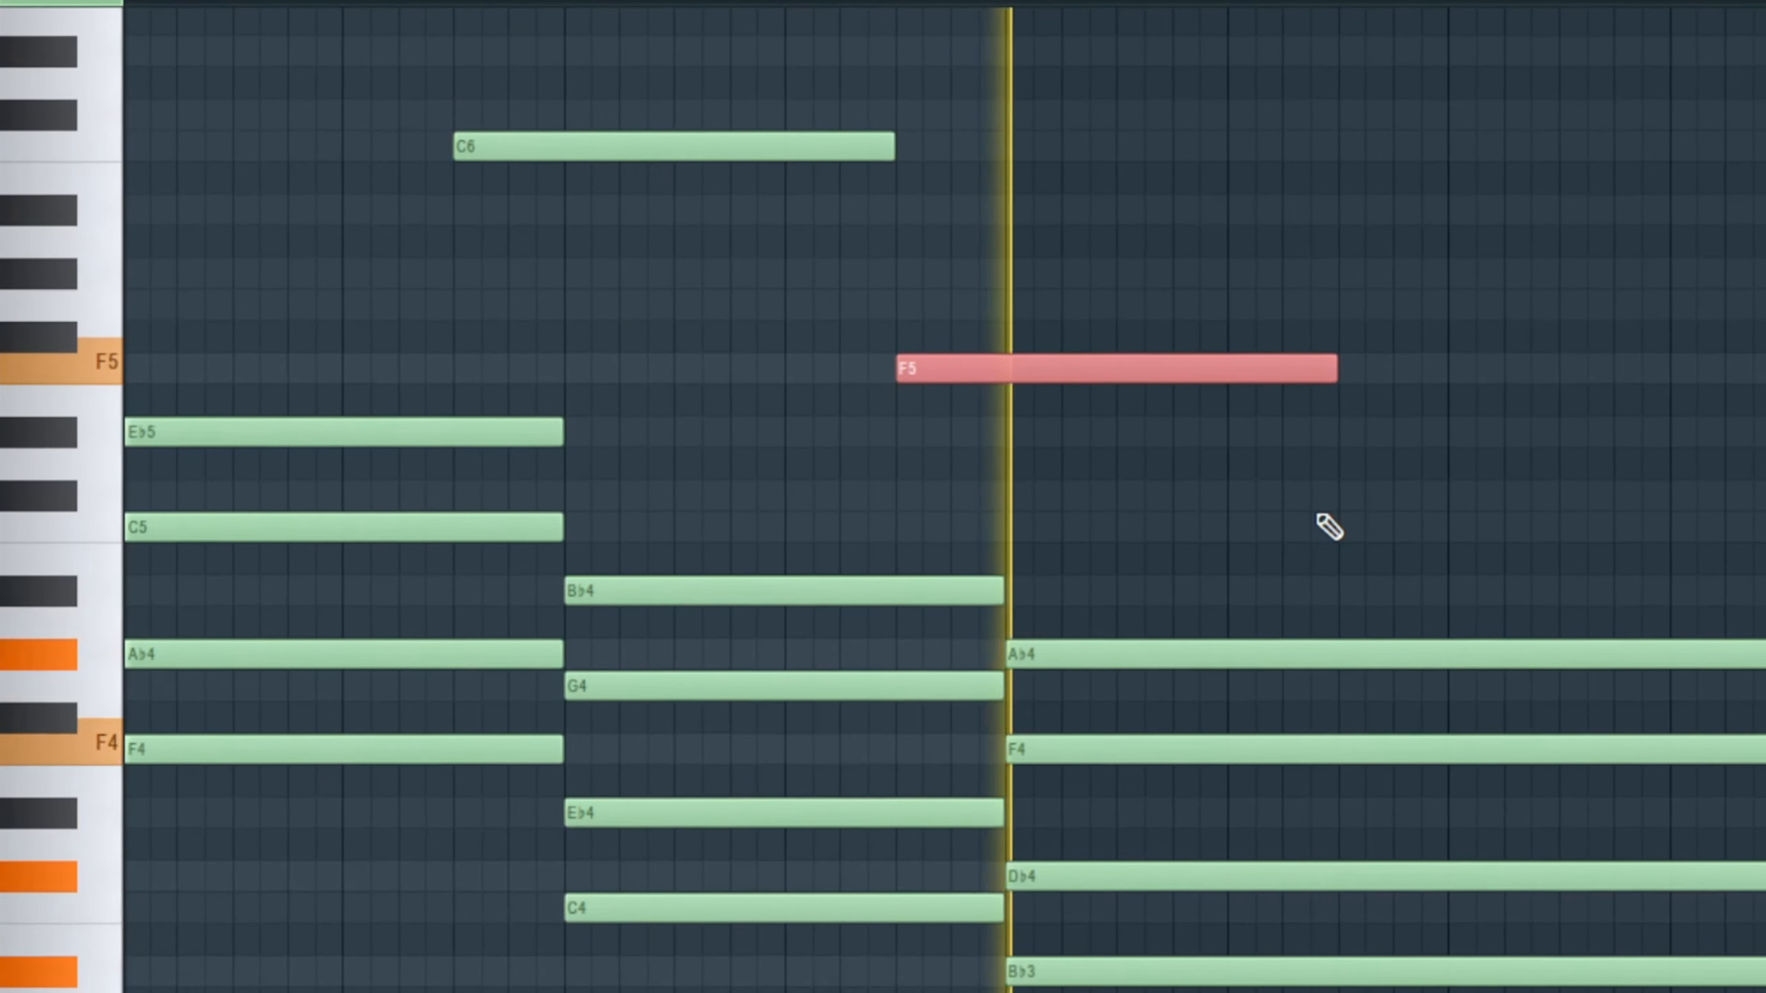
pyautogui.press('space')
# - Examine the third and fourth chords side by side, comparing their shared notes and their lowest notes
pyautogui.moveTo(1350, 524); pyautogui.dragTo(1199, 357)
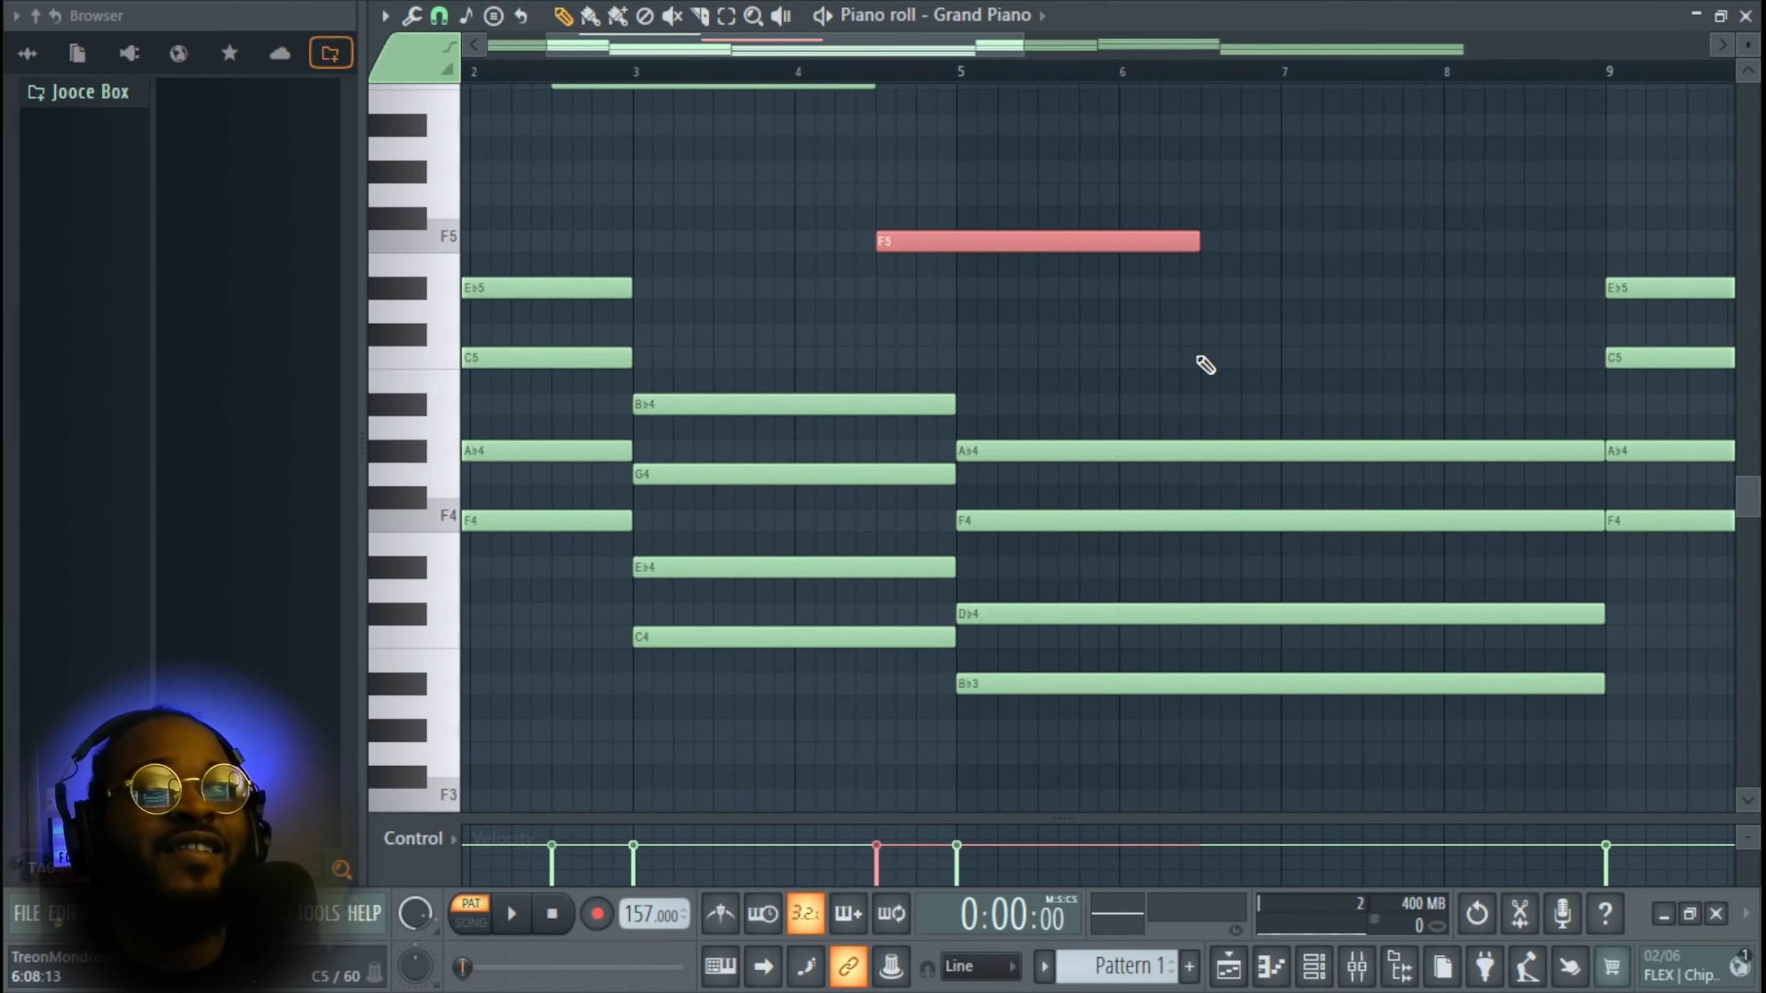
pyautogui.keyDown('ctrl'); pyautogui.scroll(-2, 1205, 500); pyautogui.keyUp('ctrl')
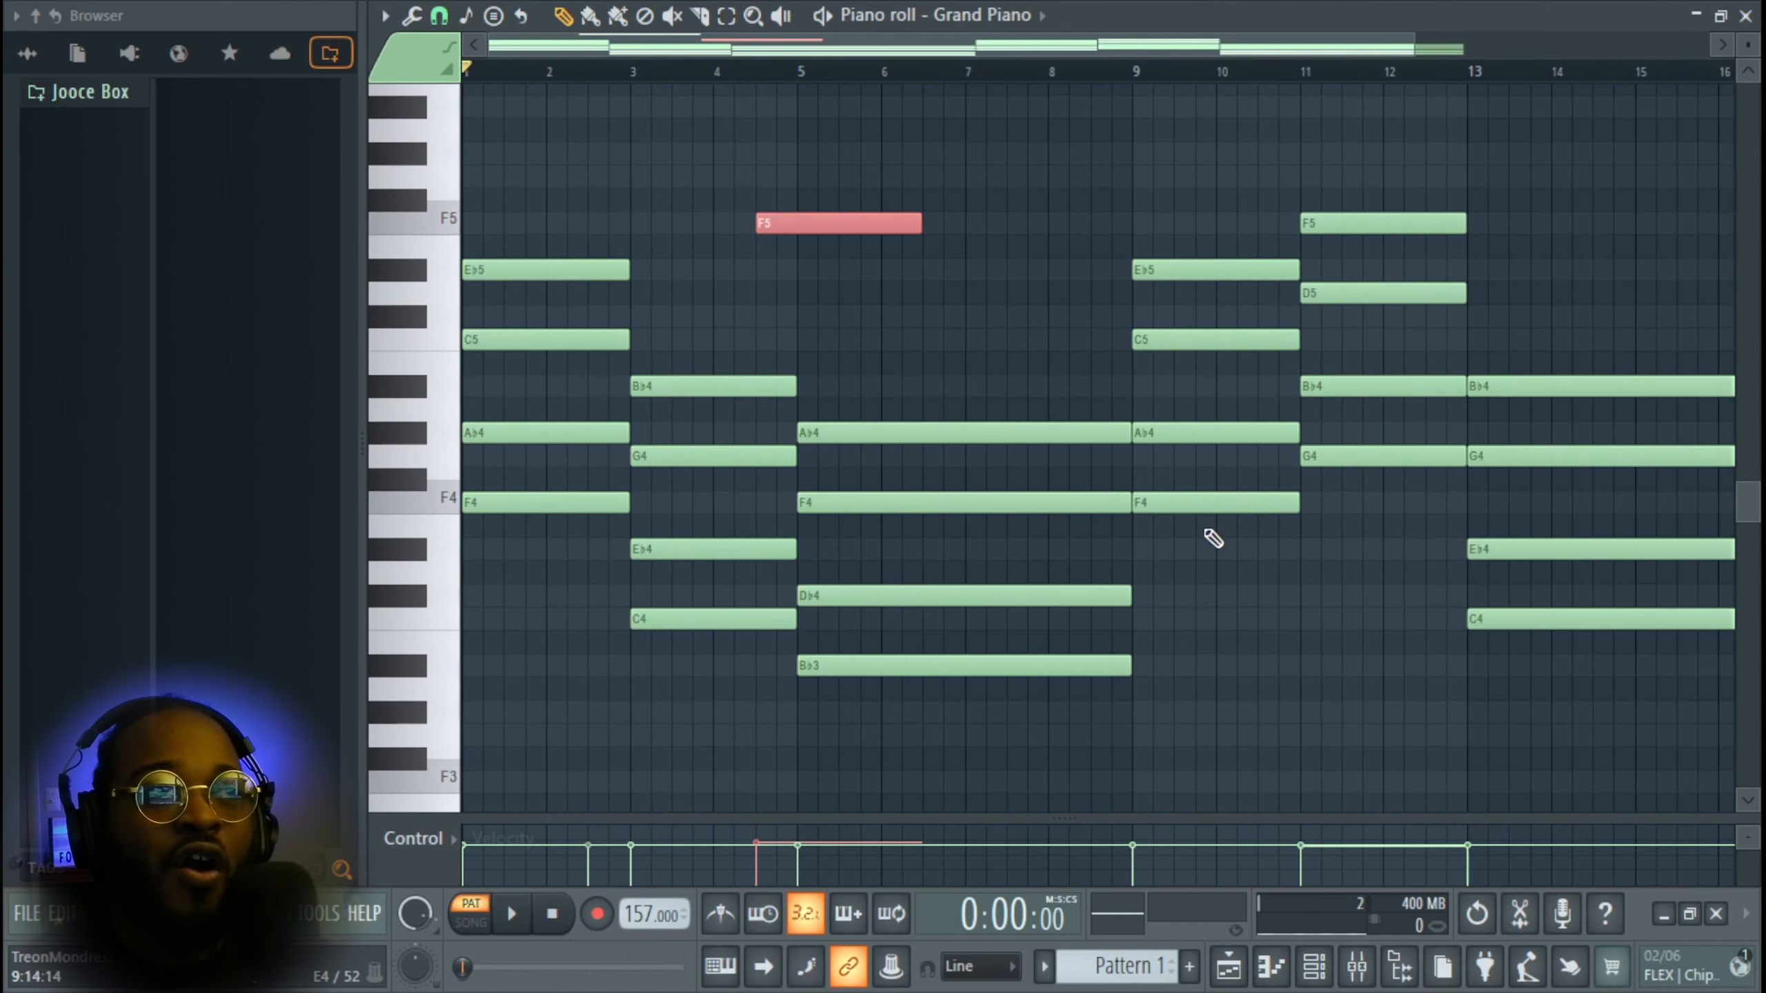
pyautogui.keyDown('ctrl'); pyautogui.moveTo(1191, 562); pyautogui.dragTo(1178, 527); pyautogui.keyUp('ctrl')
pyautogui.keyDown('ctrl'); pyautogui.moveTo(1008, 465); pyautogui.dragTo(1179, 424); pyautogui.keyUp('ctrl')
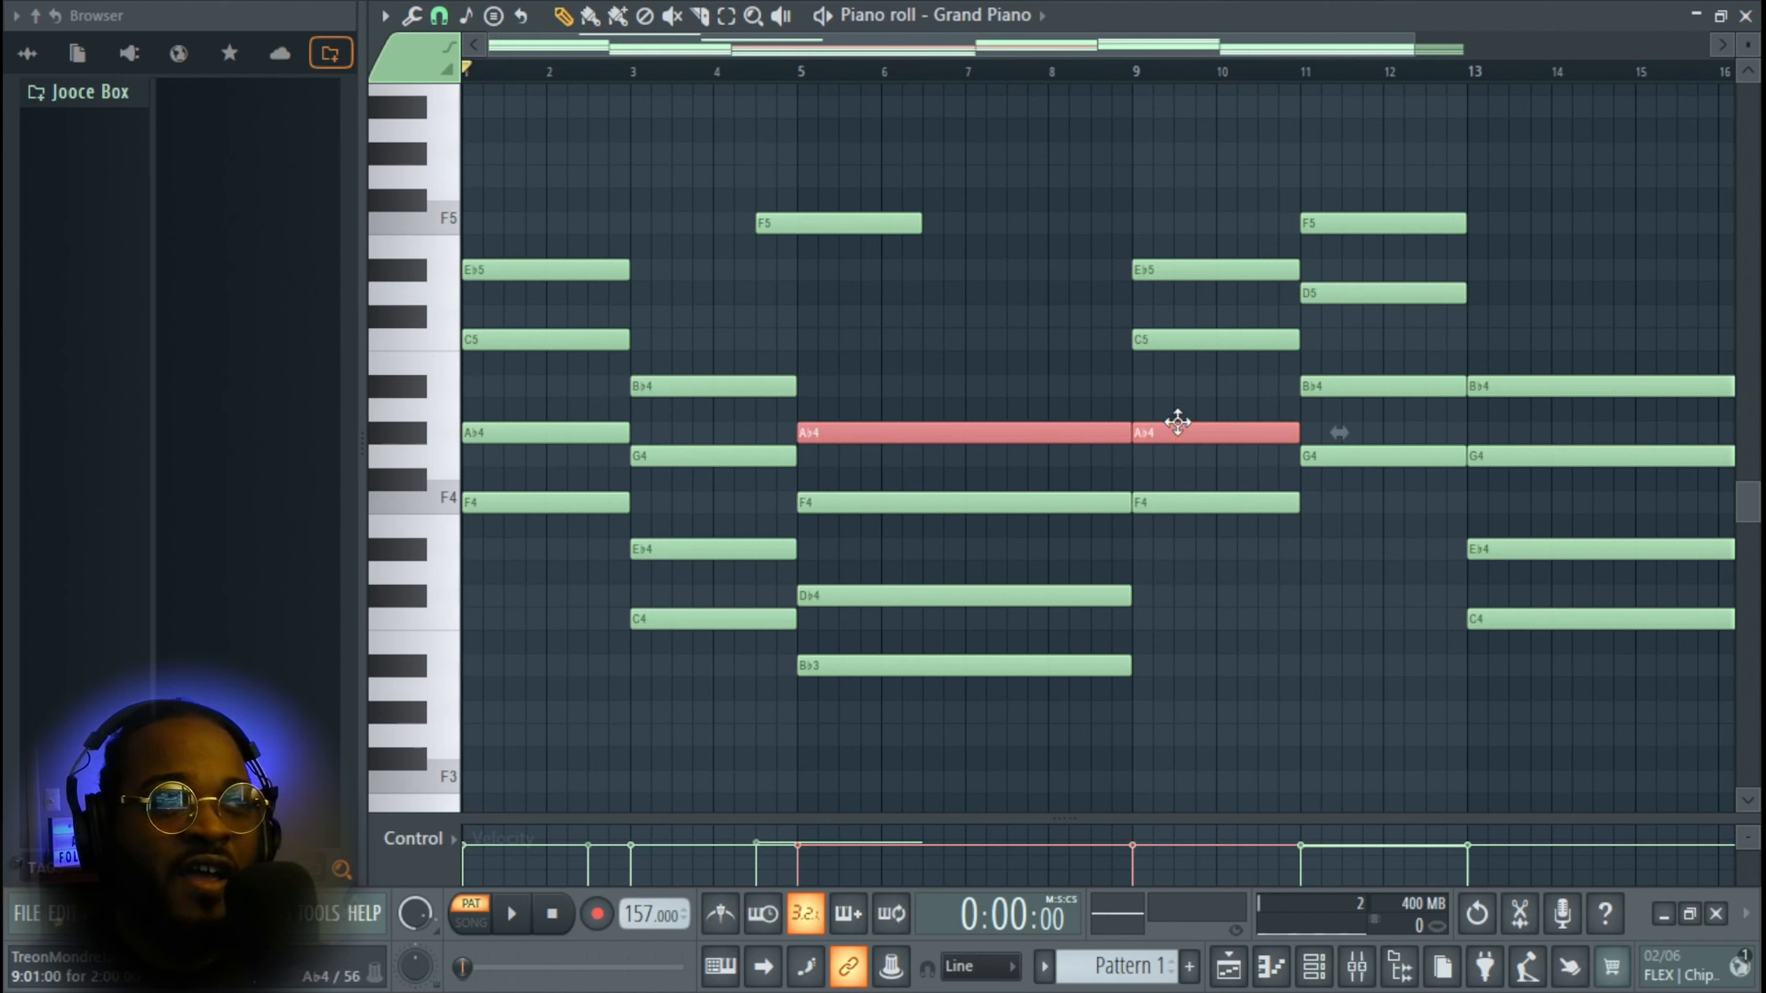
pyautogui.click(1138, 171)
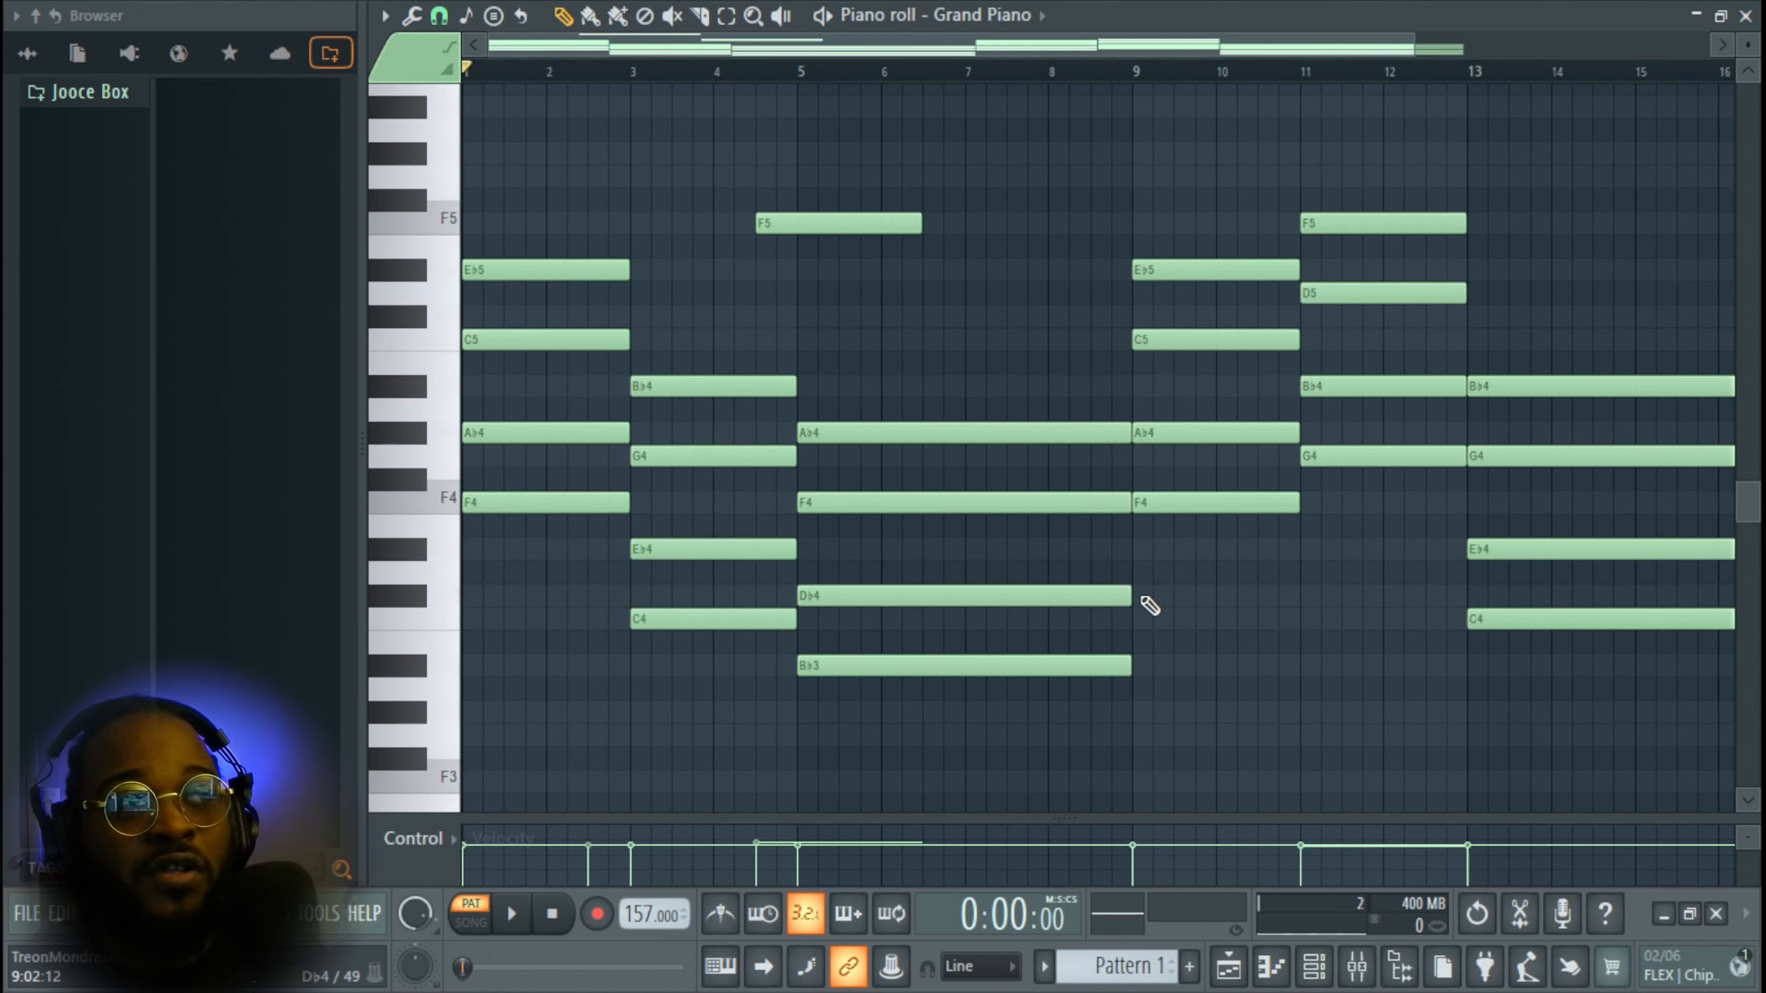
pyautogui.keyDown('ctrl'); pyautogui.moveTo(1036, 716); pyautogui.dragTo(1144, 240); pyautogui.keyUp('ctrl')
pyautogui.keyDown('ctrl'); pyautogui.moveTo(1229, 576); pyautogui.dragTo(1258, 220); pyautogui.keyUp('ctrl')
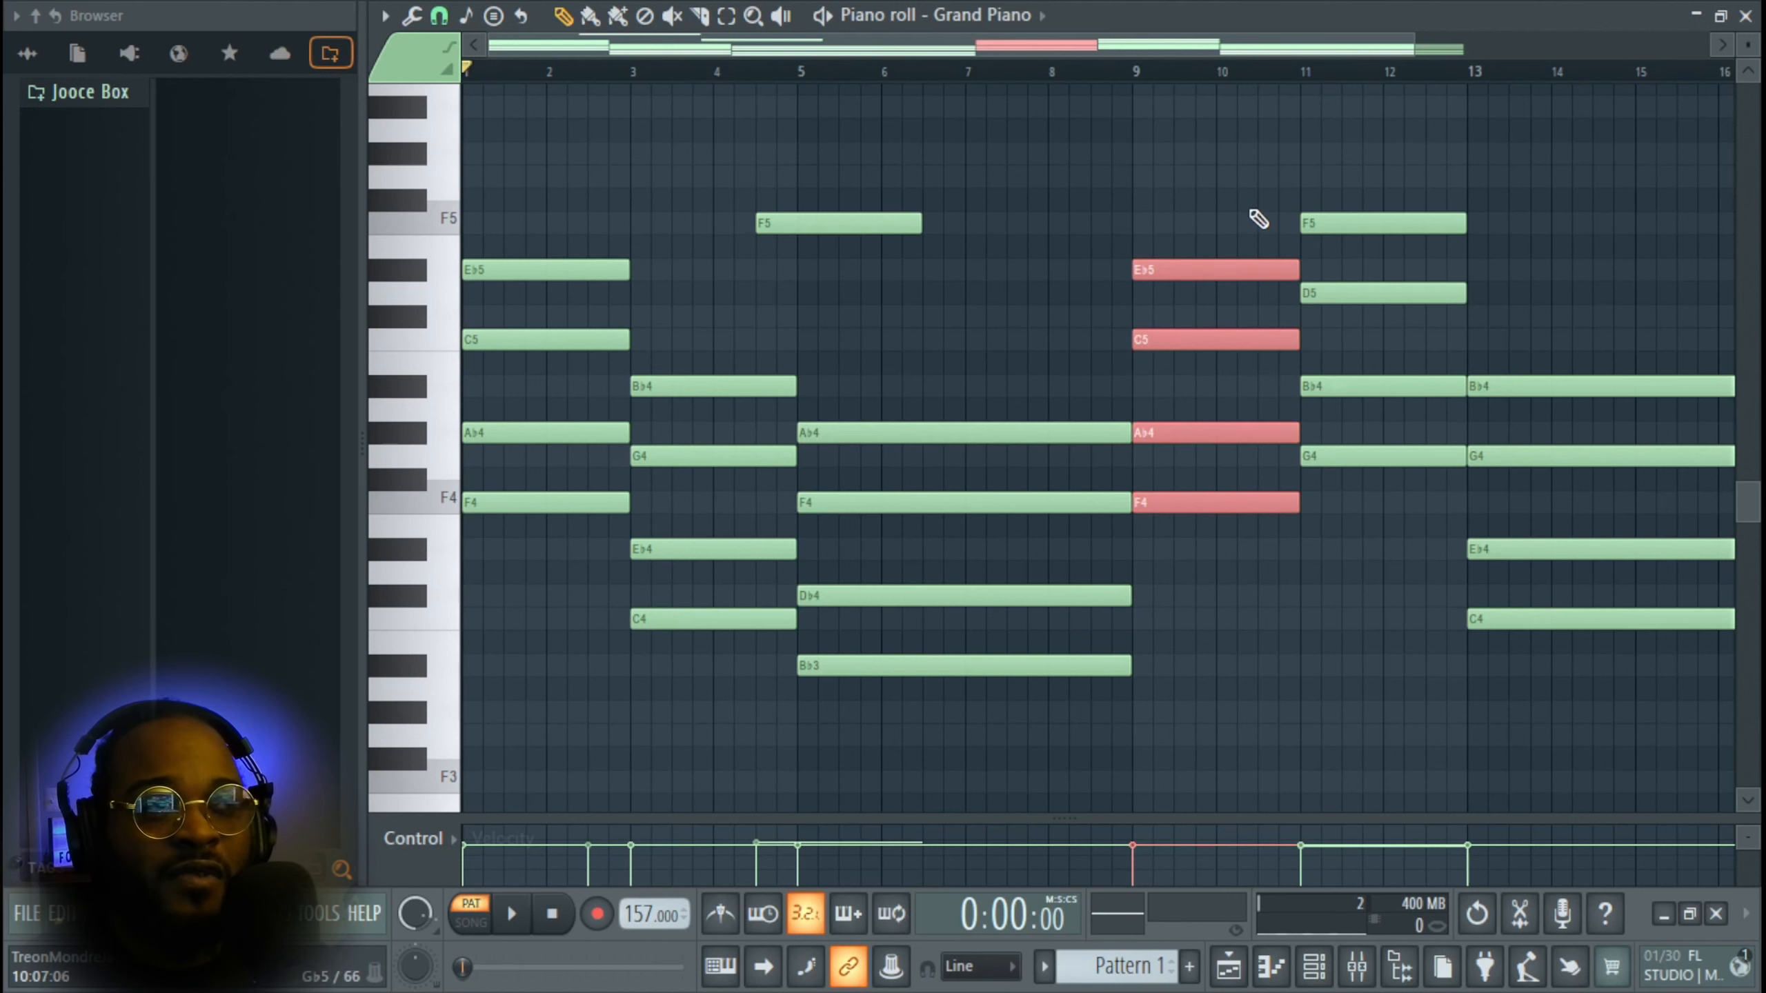
pyautogui.hotkey('ctrl', 'z')
pyautogui.keyDown('ctrl'); pyautogui.moveTo(1031, 720); pyautogui.dragTo(1033, 659); pyautogui.keyUp('ctrl')
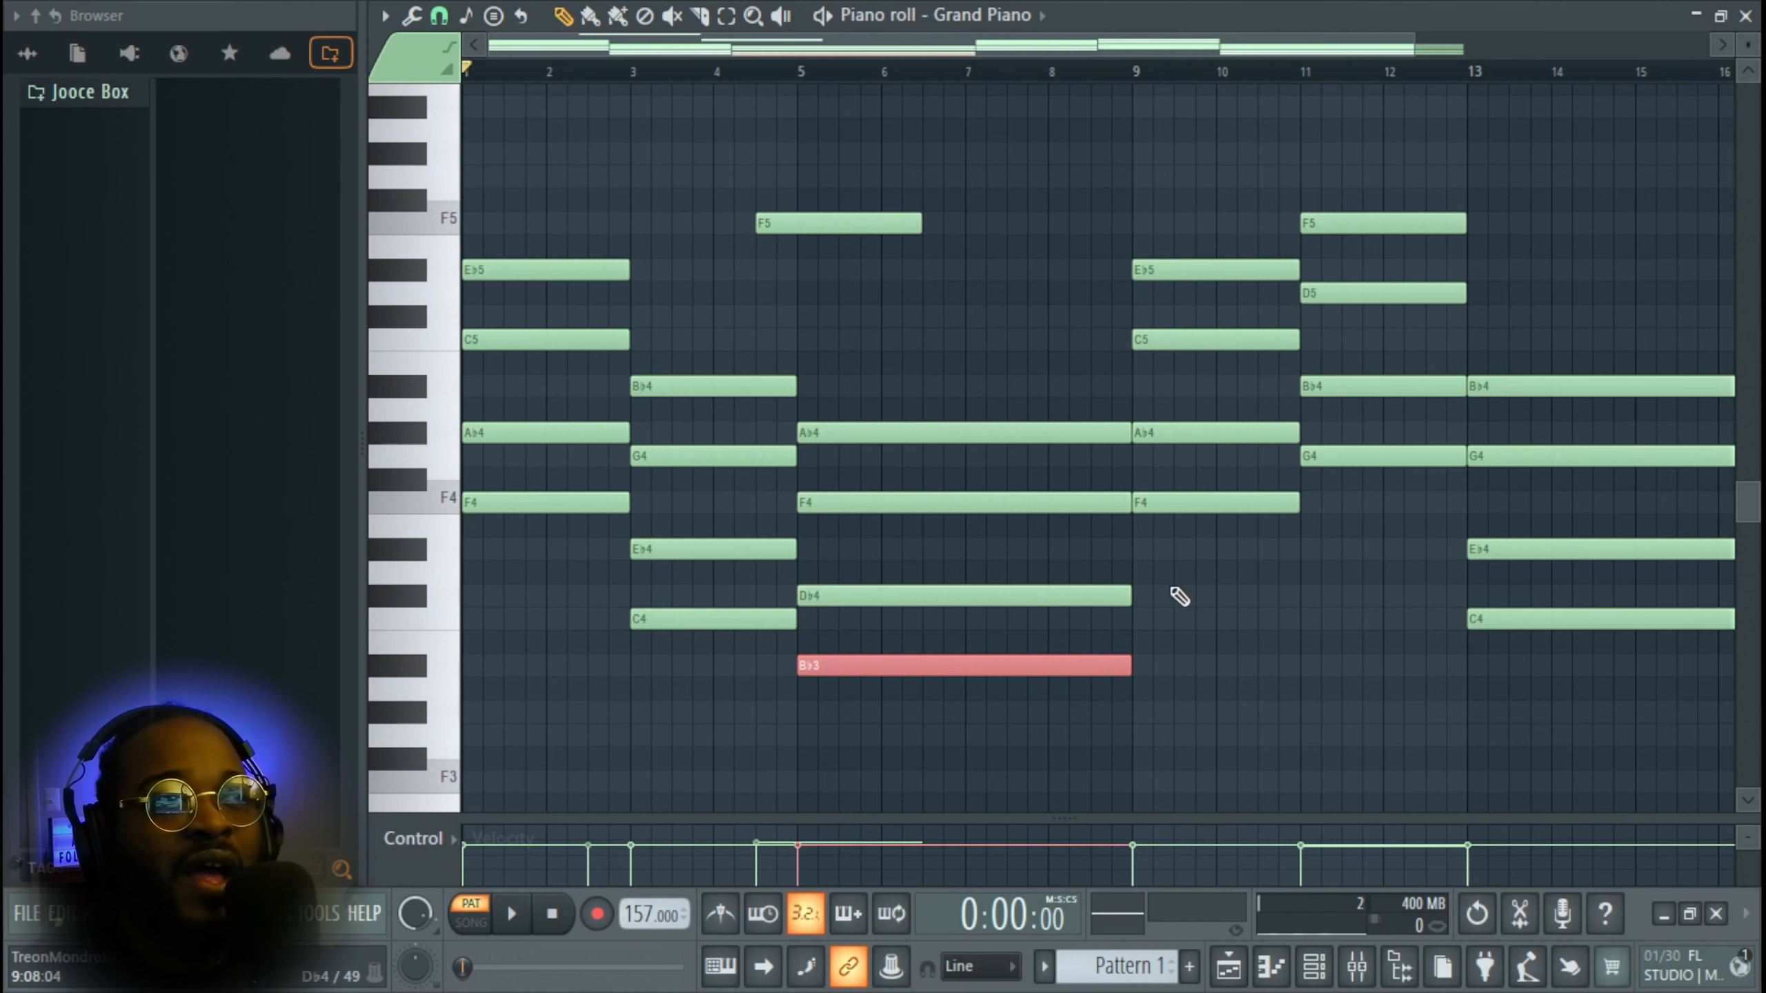
pyautogui.keyDown('ctrl'); pyautogui.moveTo(1176, 585); pyautogui.dragTo(1232, 450); pyautogui.keyUp('ctrl')
# - Add a three-bar A♭5 melody note starting at bar 8 and play the pattern
pyautogui.scroll(3, 1155, 541)
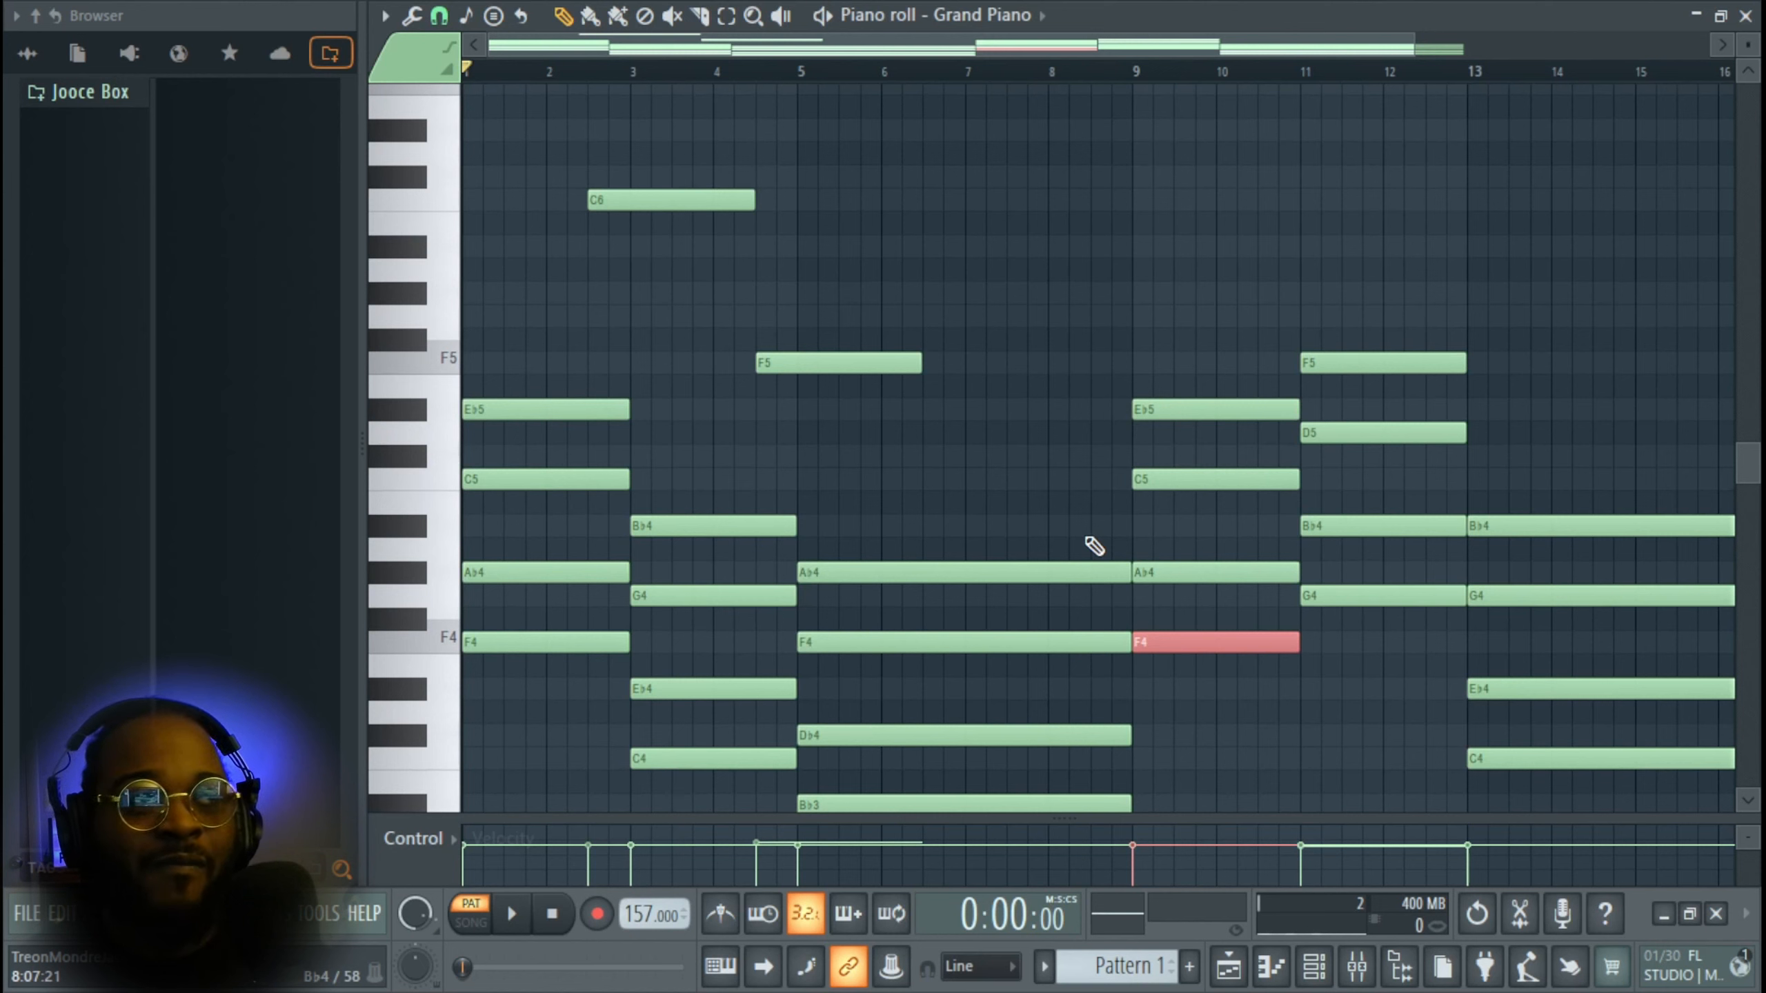
pyautogui.rightClick(1053, 518)
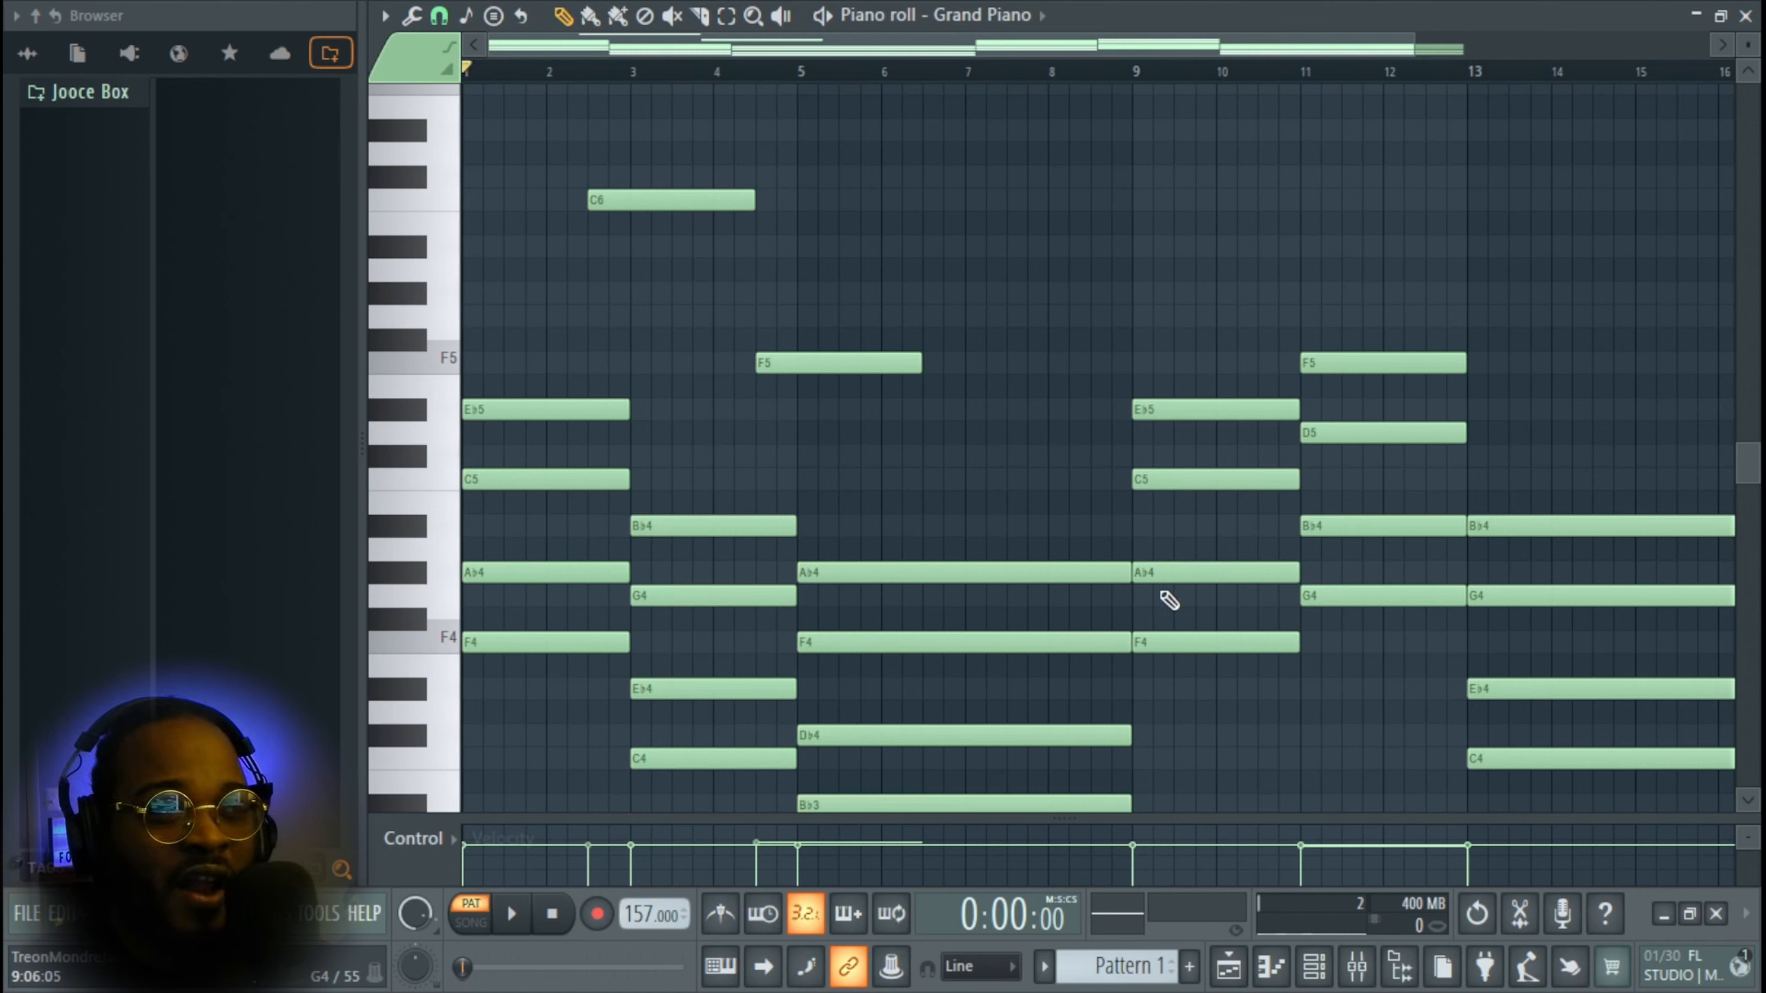
pyautogui.press('space')
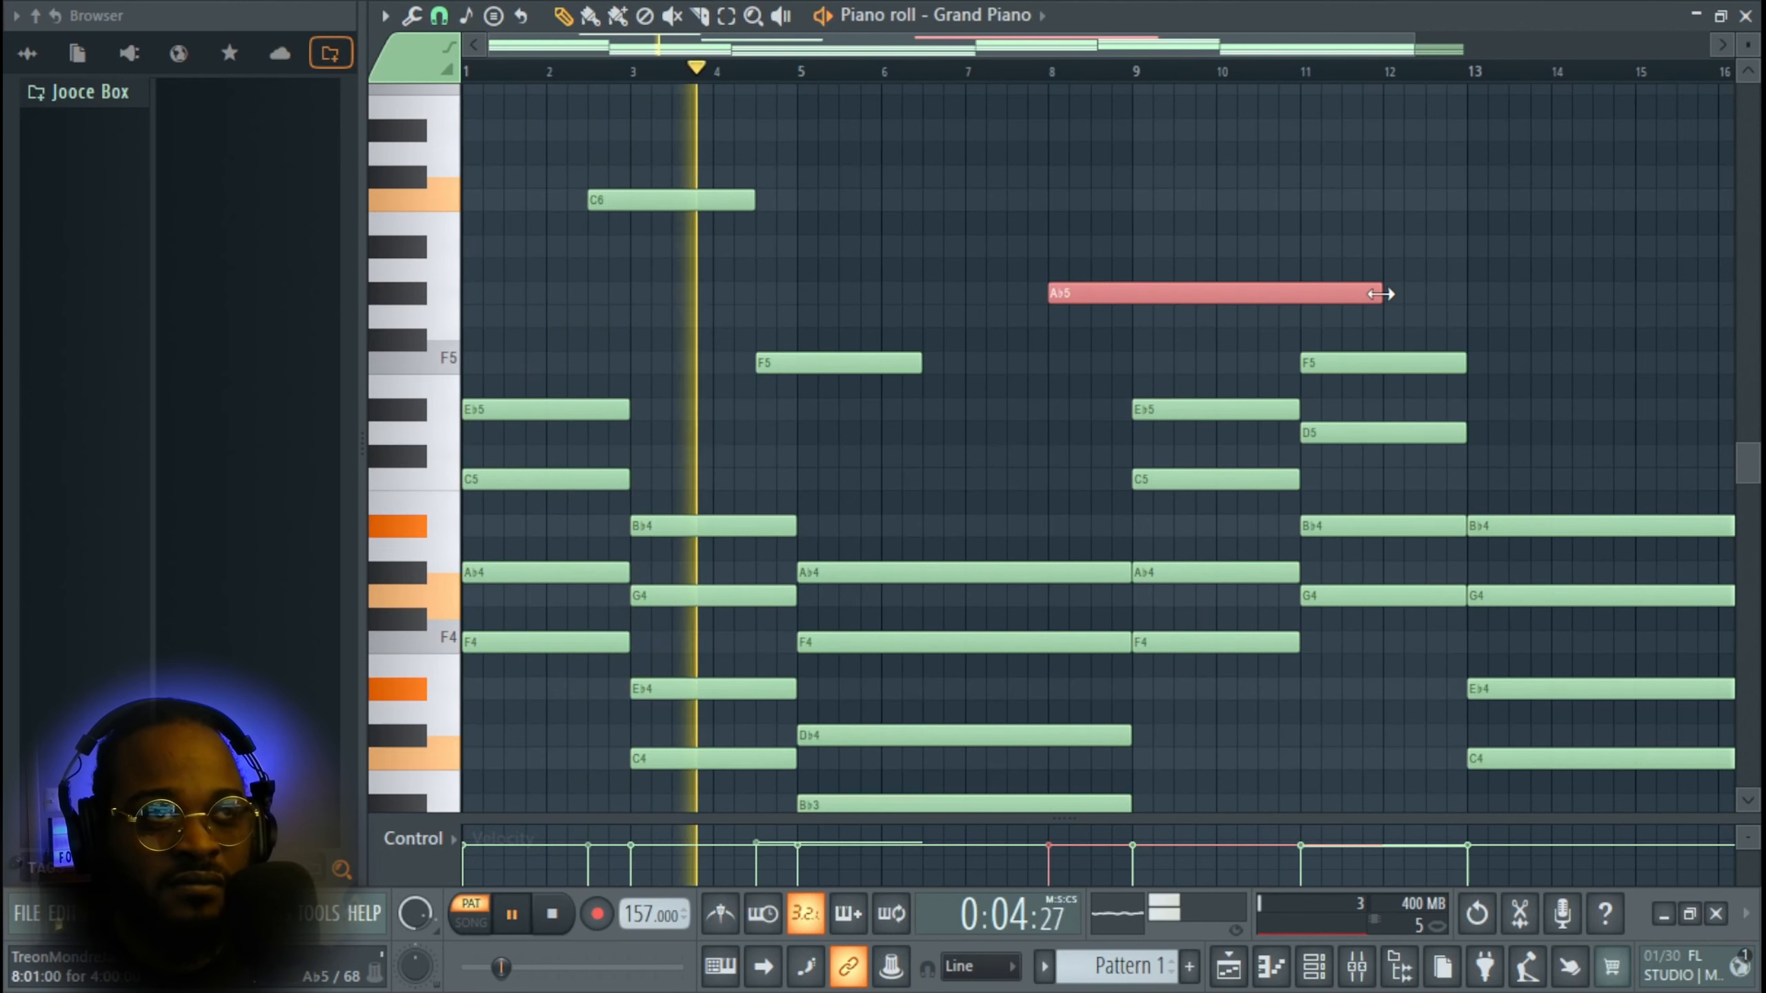
pyautogui.moveTo(1382, 293); pyautogui.dragTo(1294, 296)
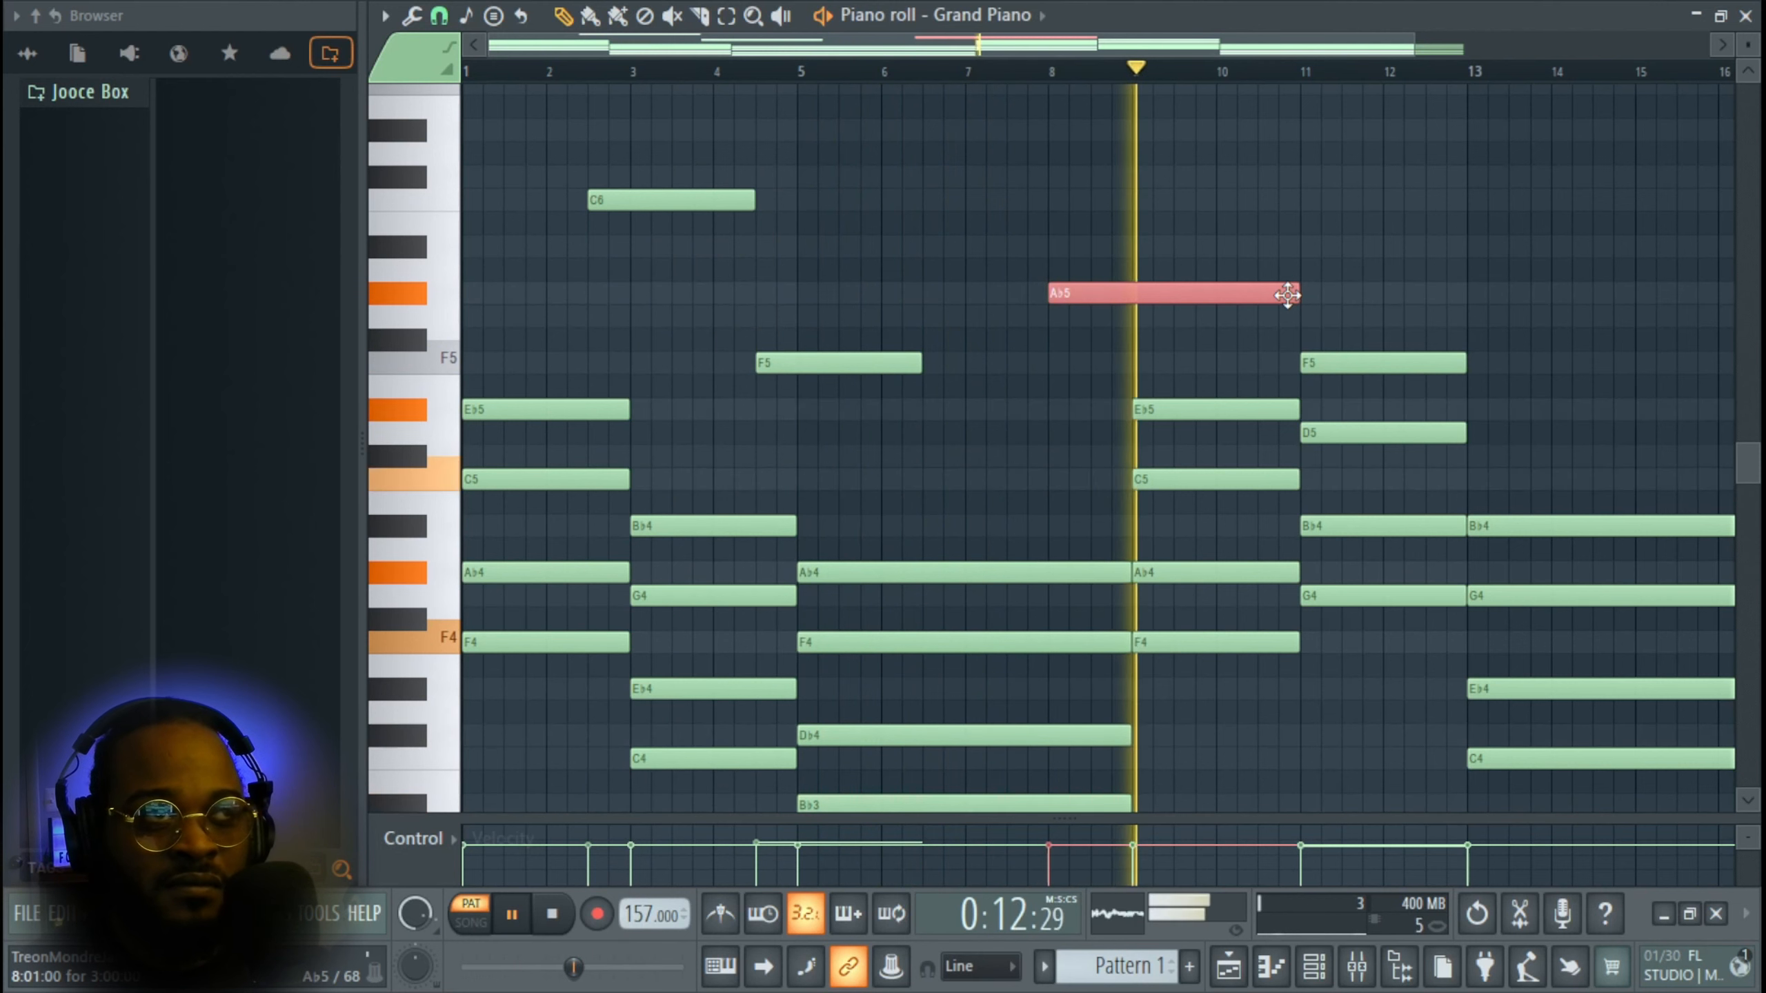
pyautogui.press('space')
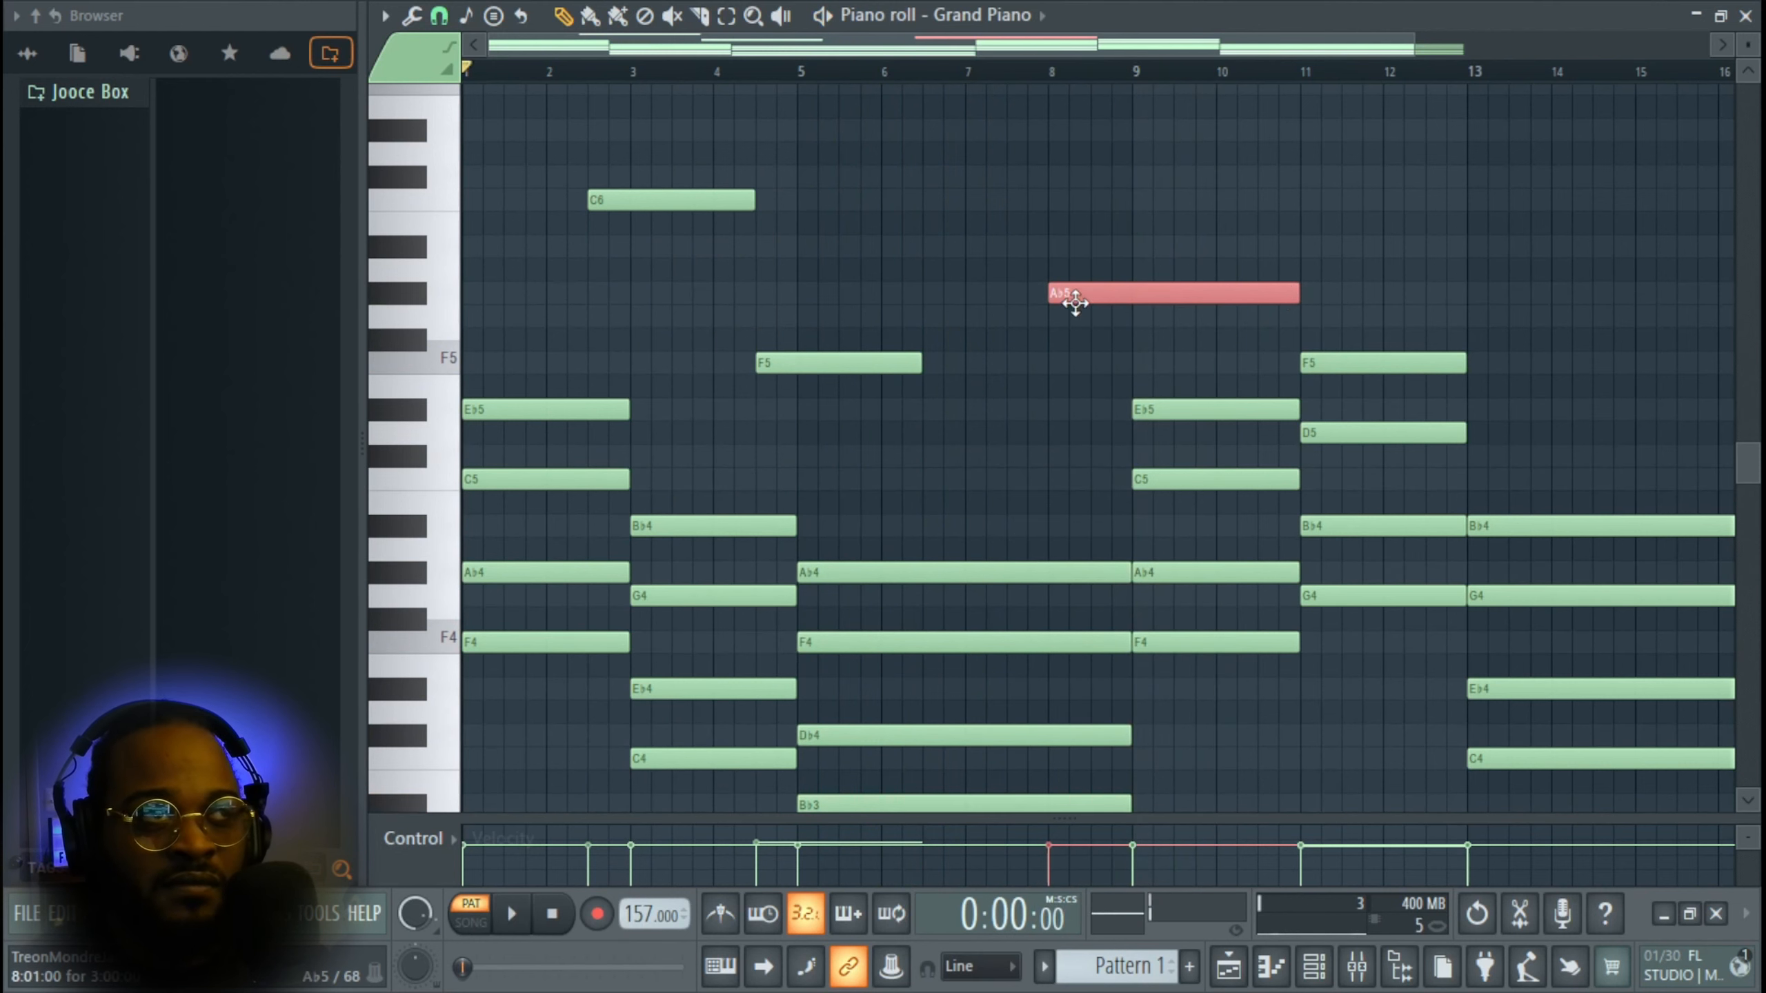
# - Move the A♭5 melody note to start halfway through bar 8 and play the pattern
pyautogui.moveTo(1099, 296); pyautogui.dragTo(1135, 299)
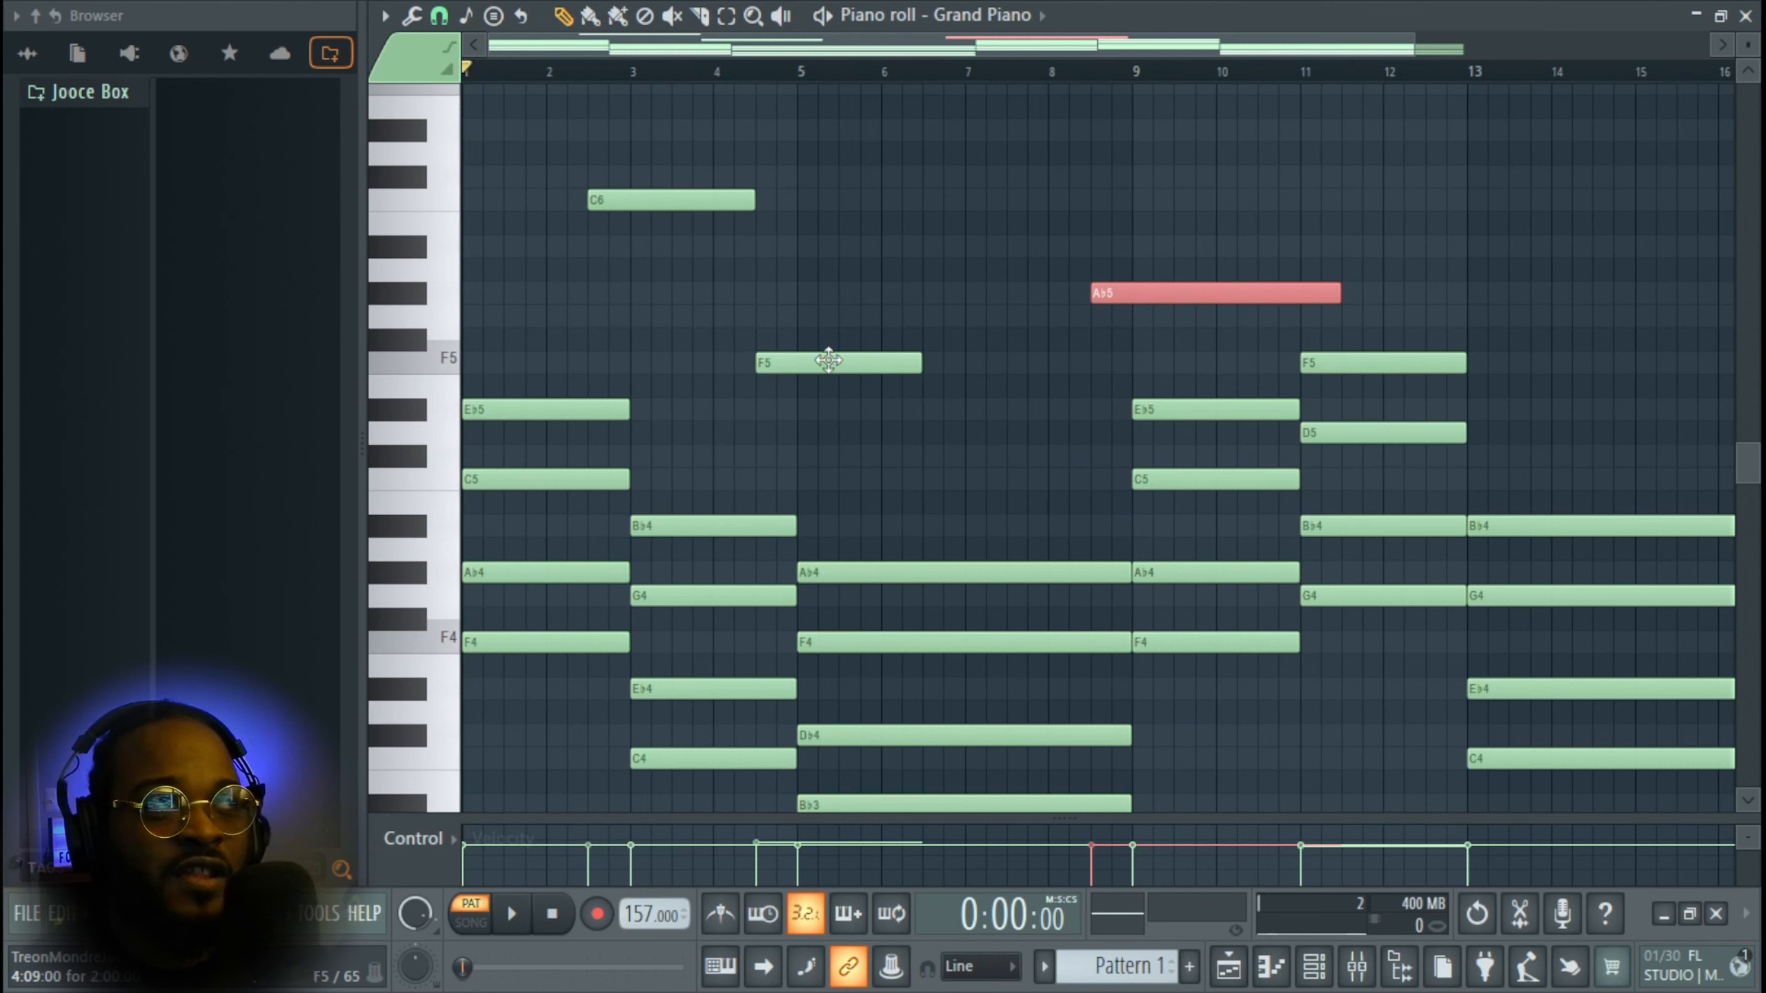
pyautogui.press('space')
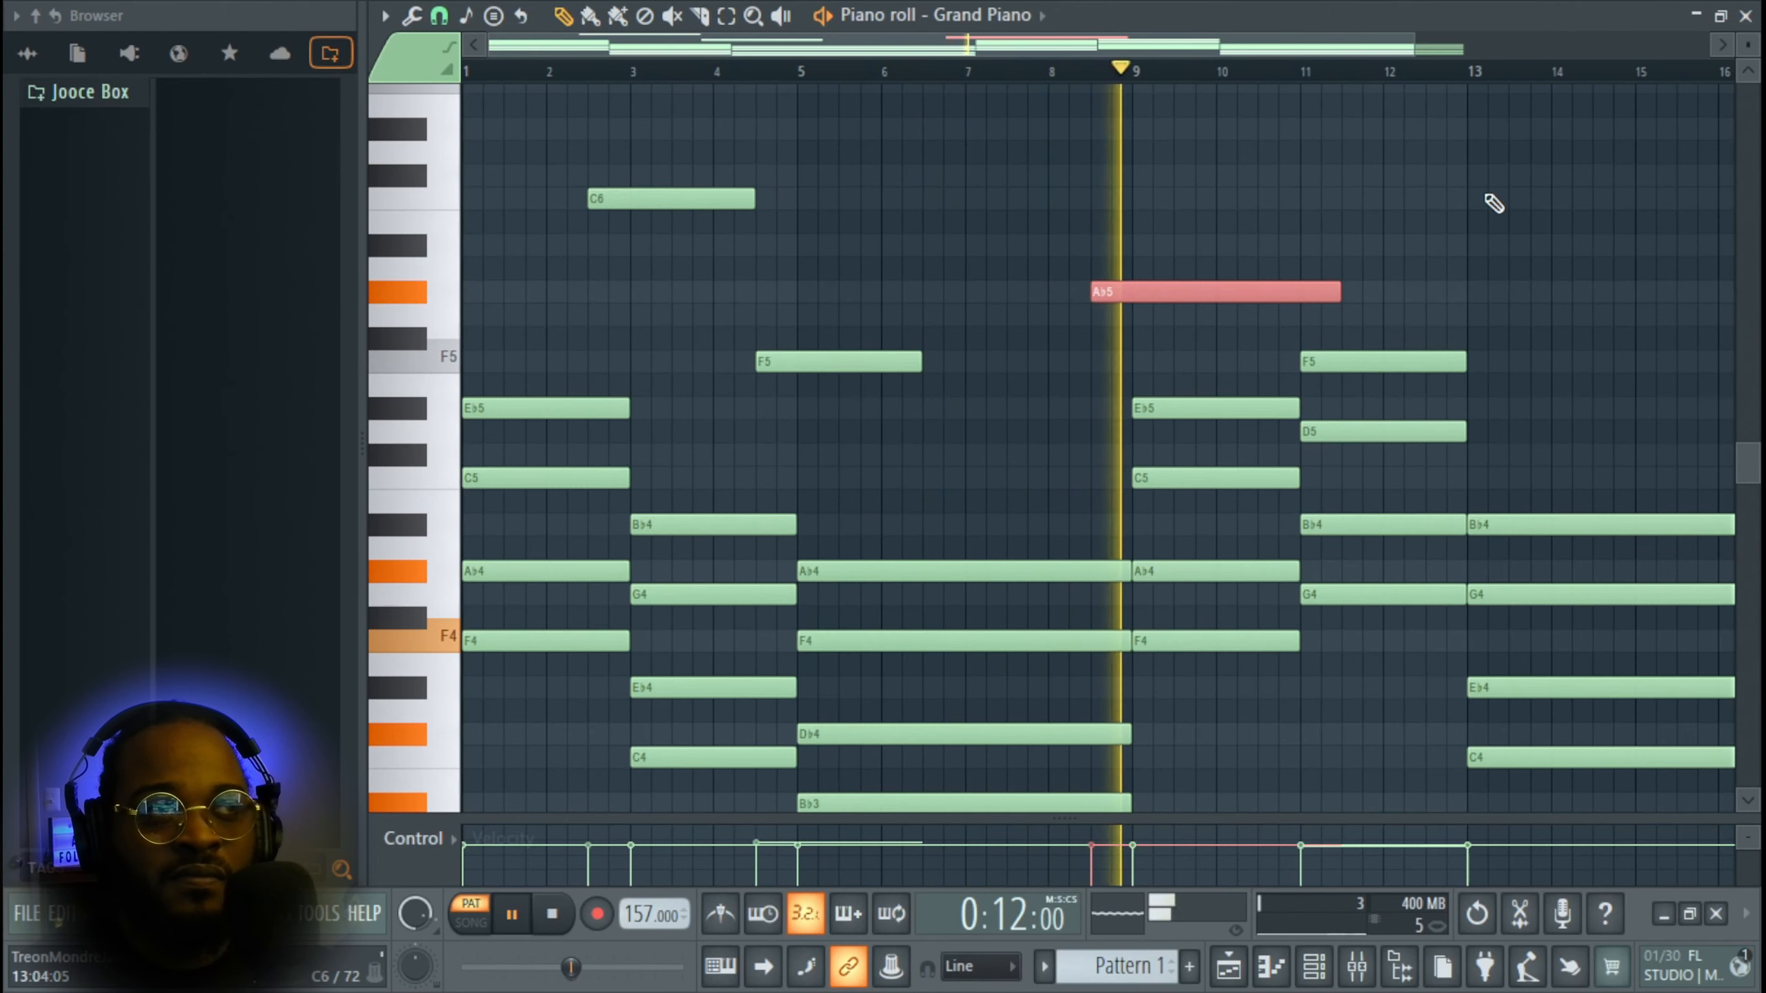
pyautogui.press('space')
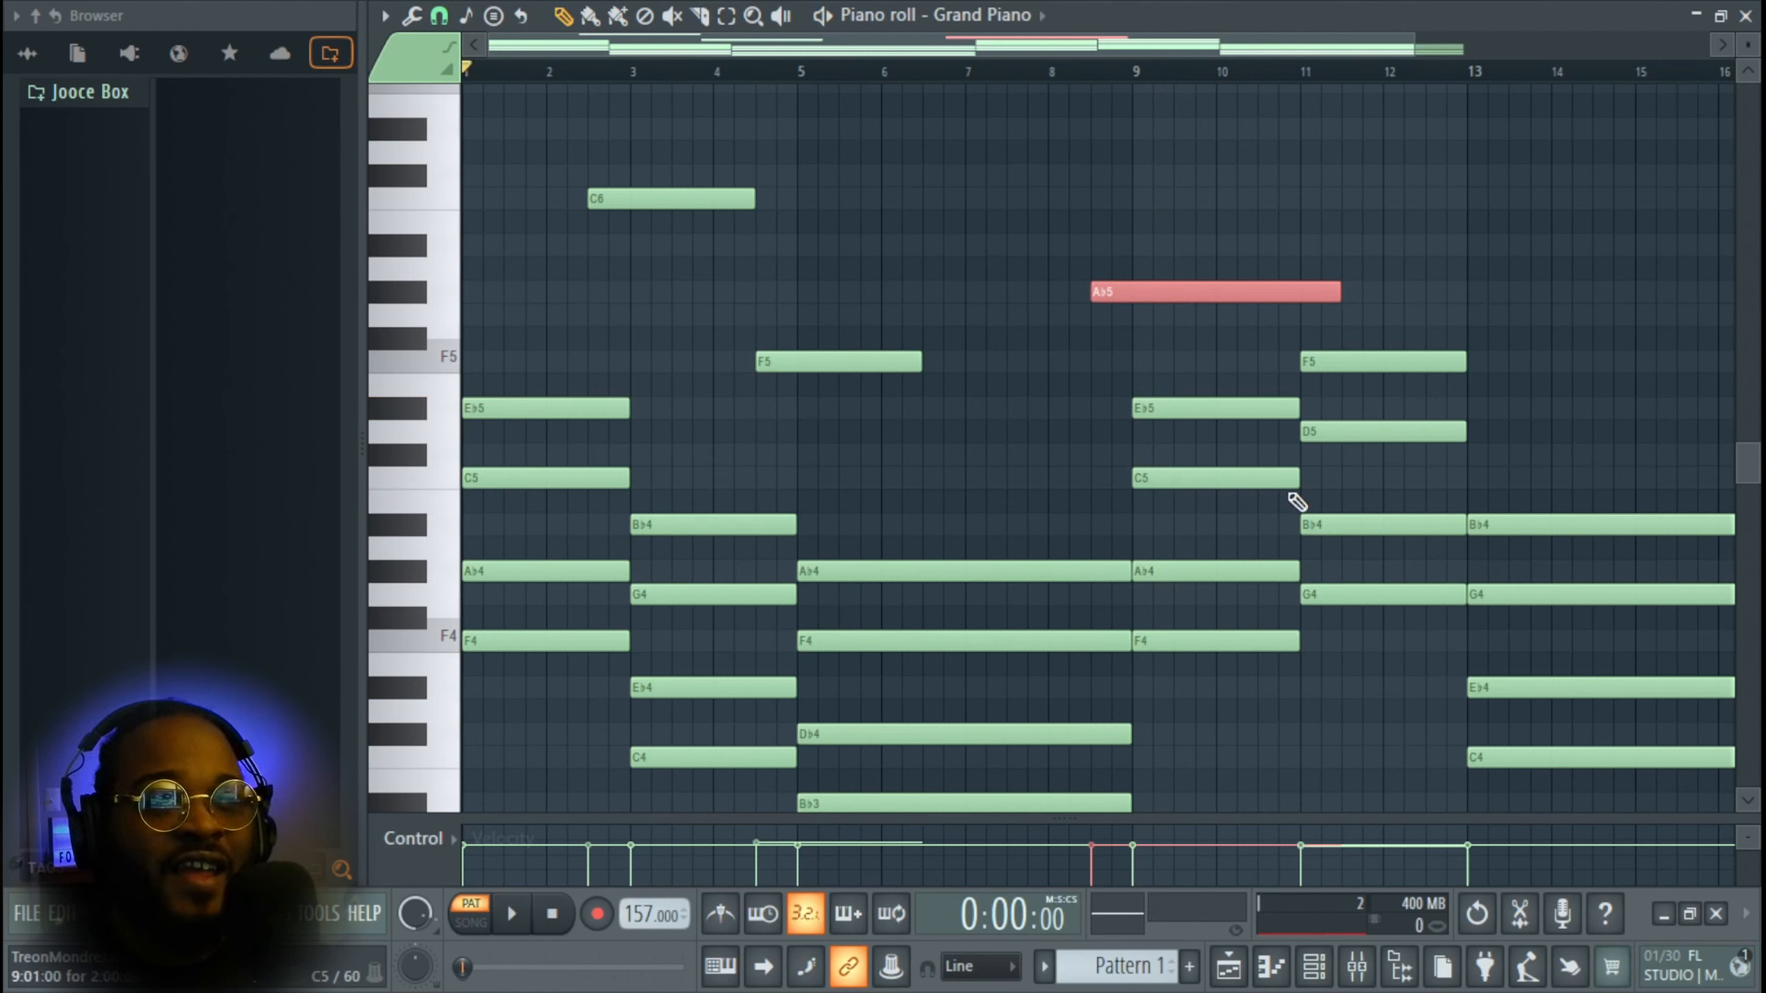
# - Check the notes of the chords at bars 9 and 11 from lowest to highest, and lower the bar 11 chord's F5 an octave
pyautogui.click(1197, 636)
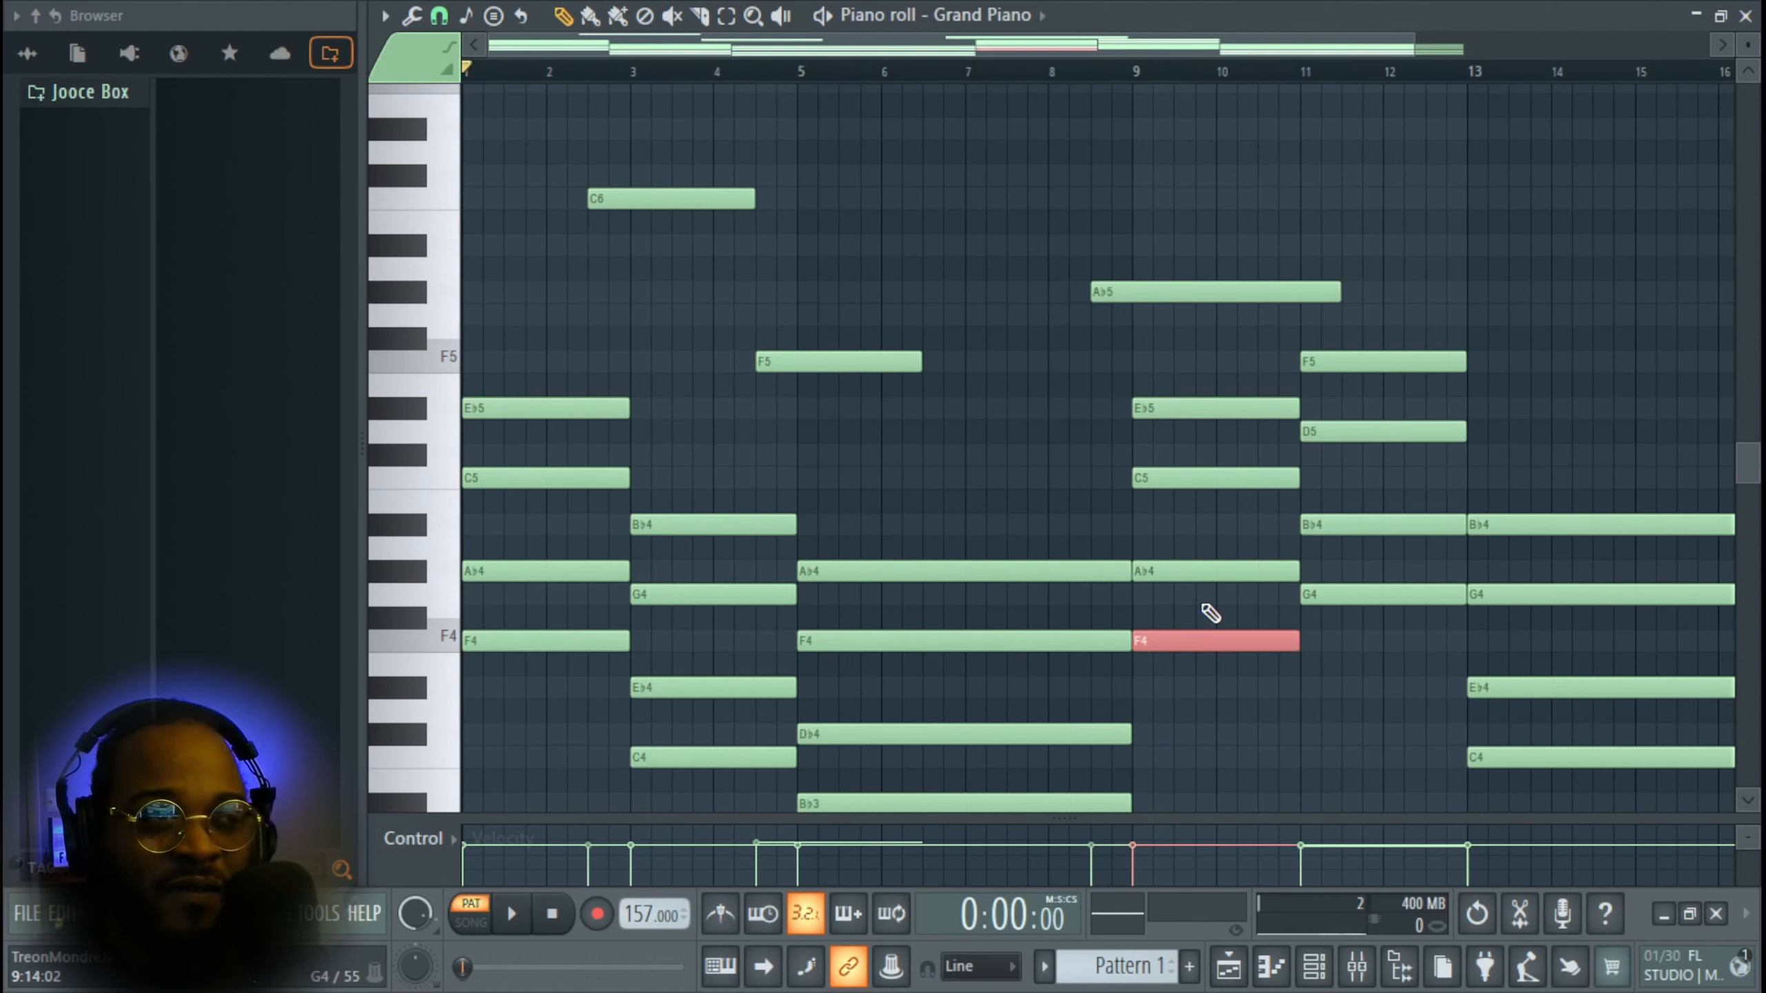
pyautogui.moveTo(1202, 602); pyautogui.dragTo(1202, 456)
pyautogui.moveTo(1201, 438); pyautogui.dragTo(1211, 391)
pyautogui.moveTo(1349, 650); pyautogui.dragTo(1360, 346)
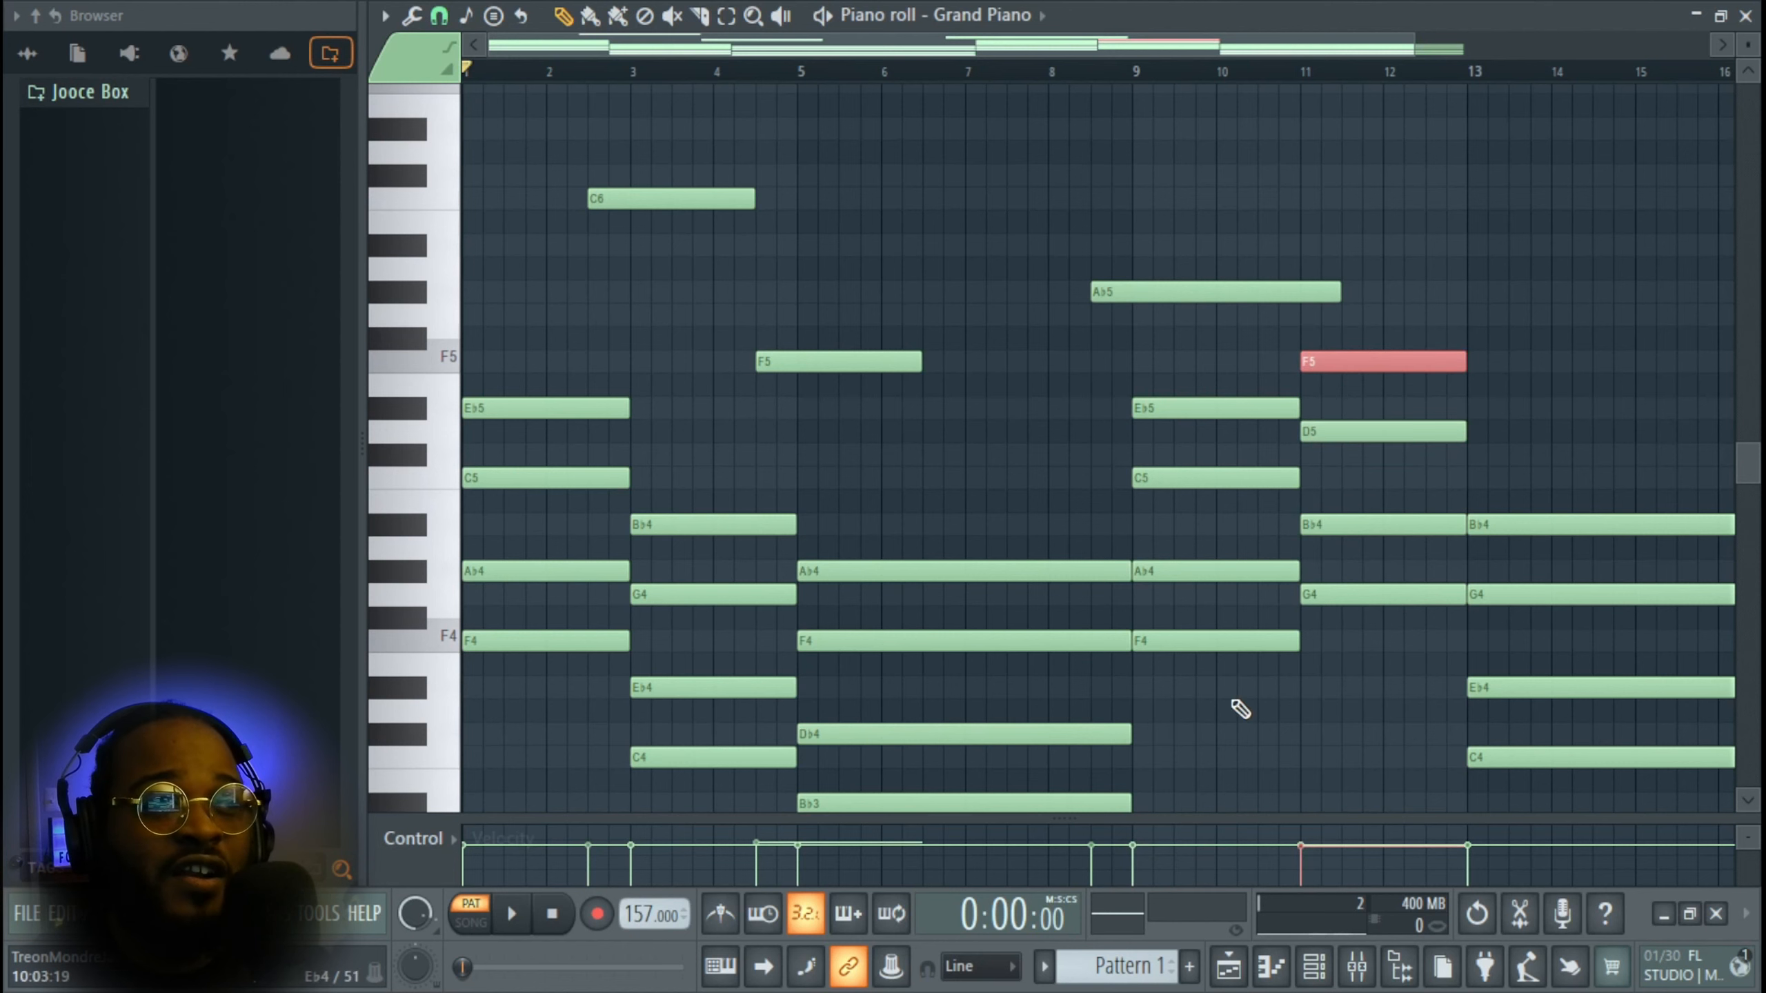
pyautogui.hotkey('ctrl', 'Down')
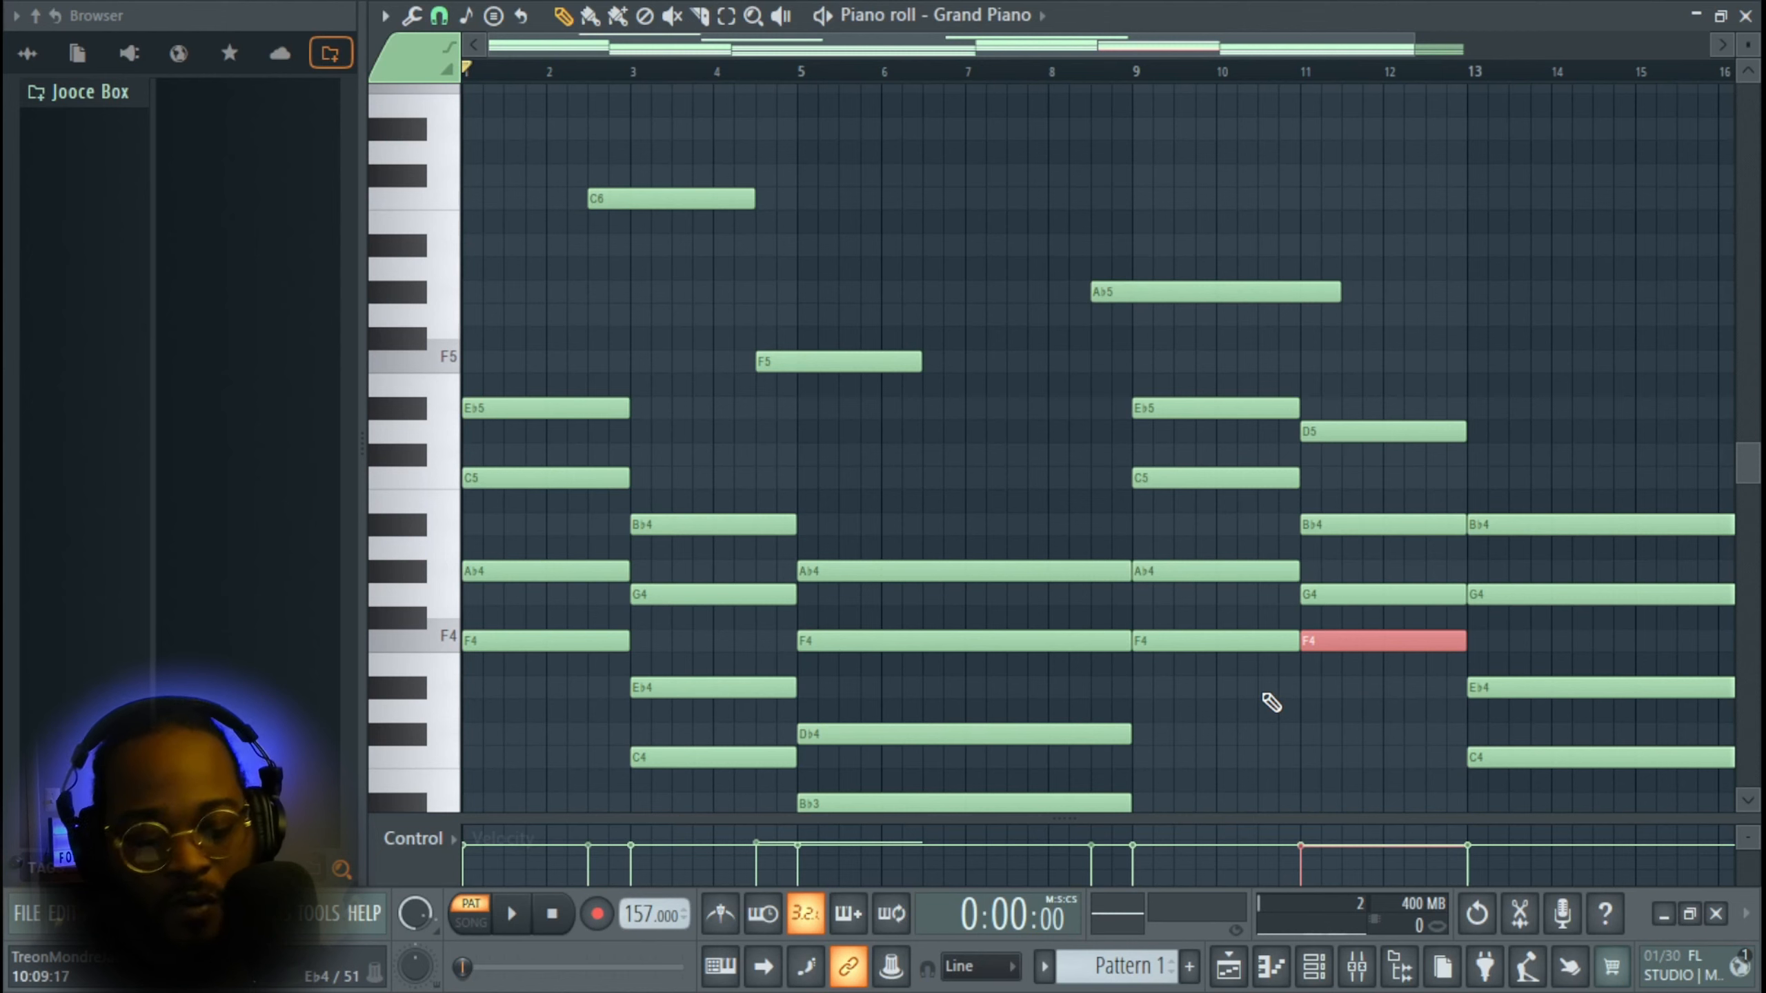
# - Raise the bar 11 chord's F4 an octave, and add a two-bar F6 melody note starting halfway through bar 10
pyautogui.hotkey('ctrl', 'Up')
pyautogui.click(1465, 229)
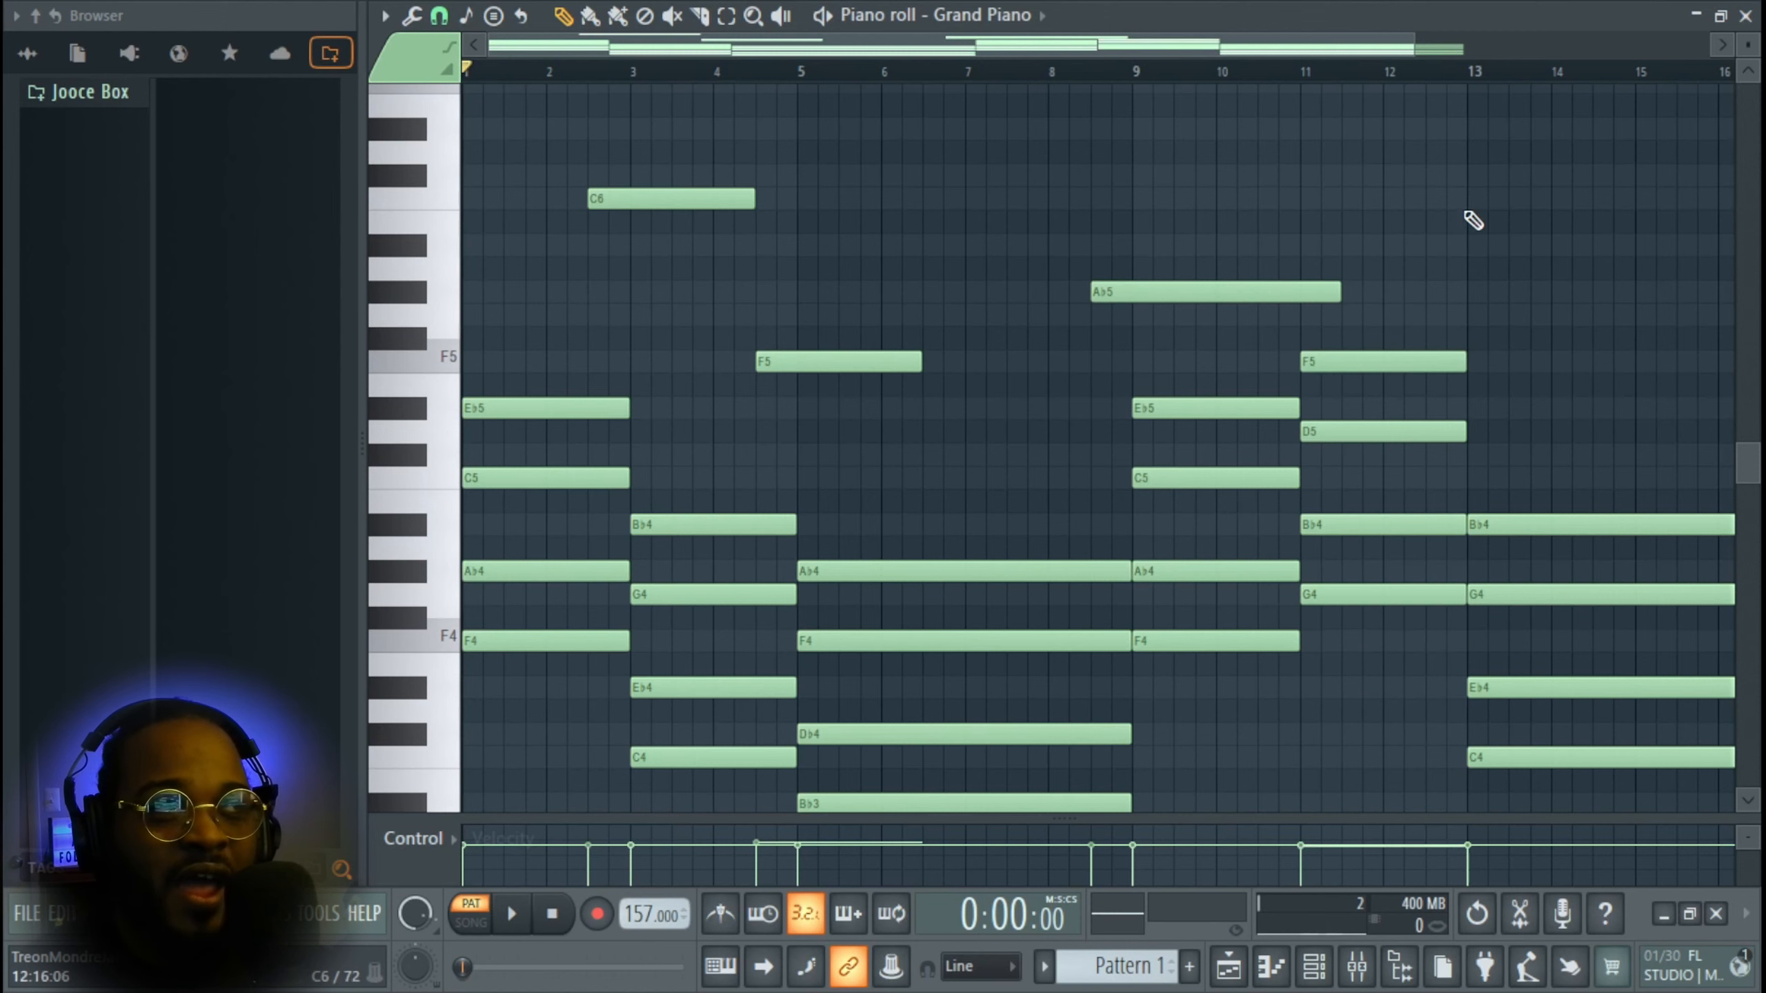
pyautogui.scroll(5, 1403, 308)
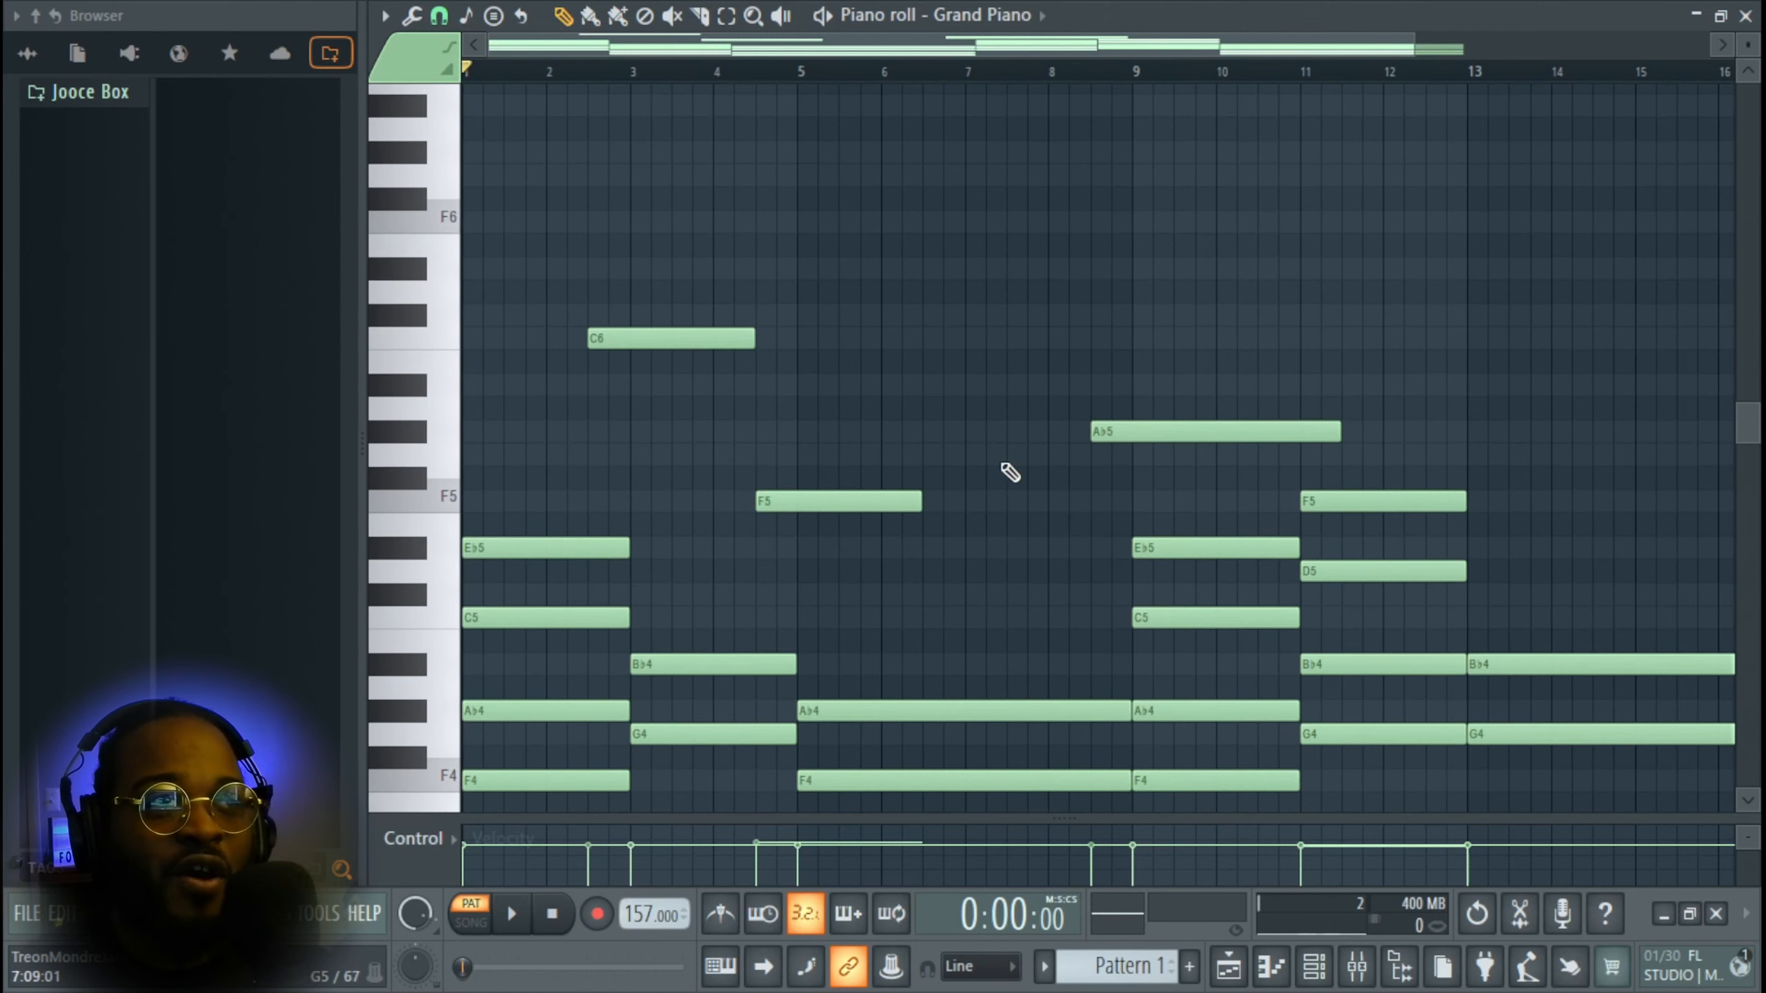
pyautogui.moveTo(859, 510); pyautogui.dragTo(1511, 232)
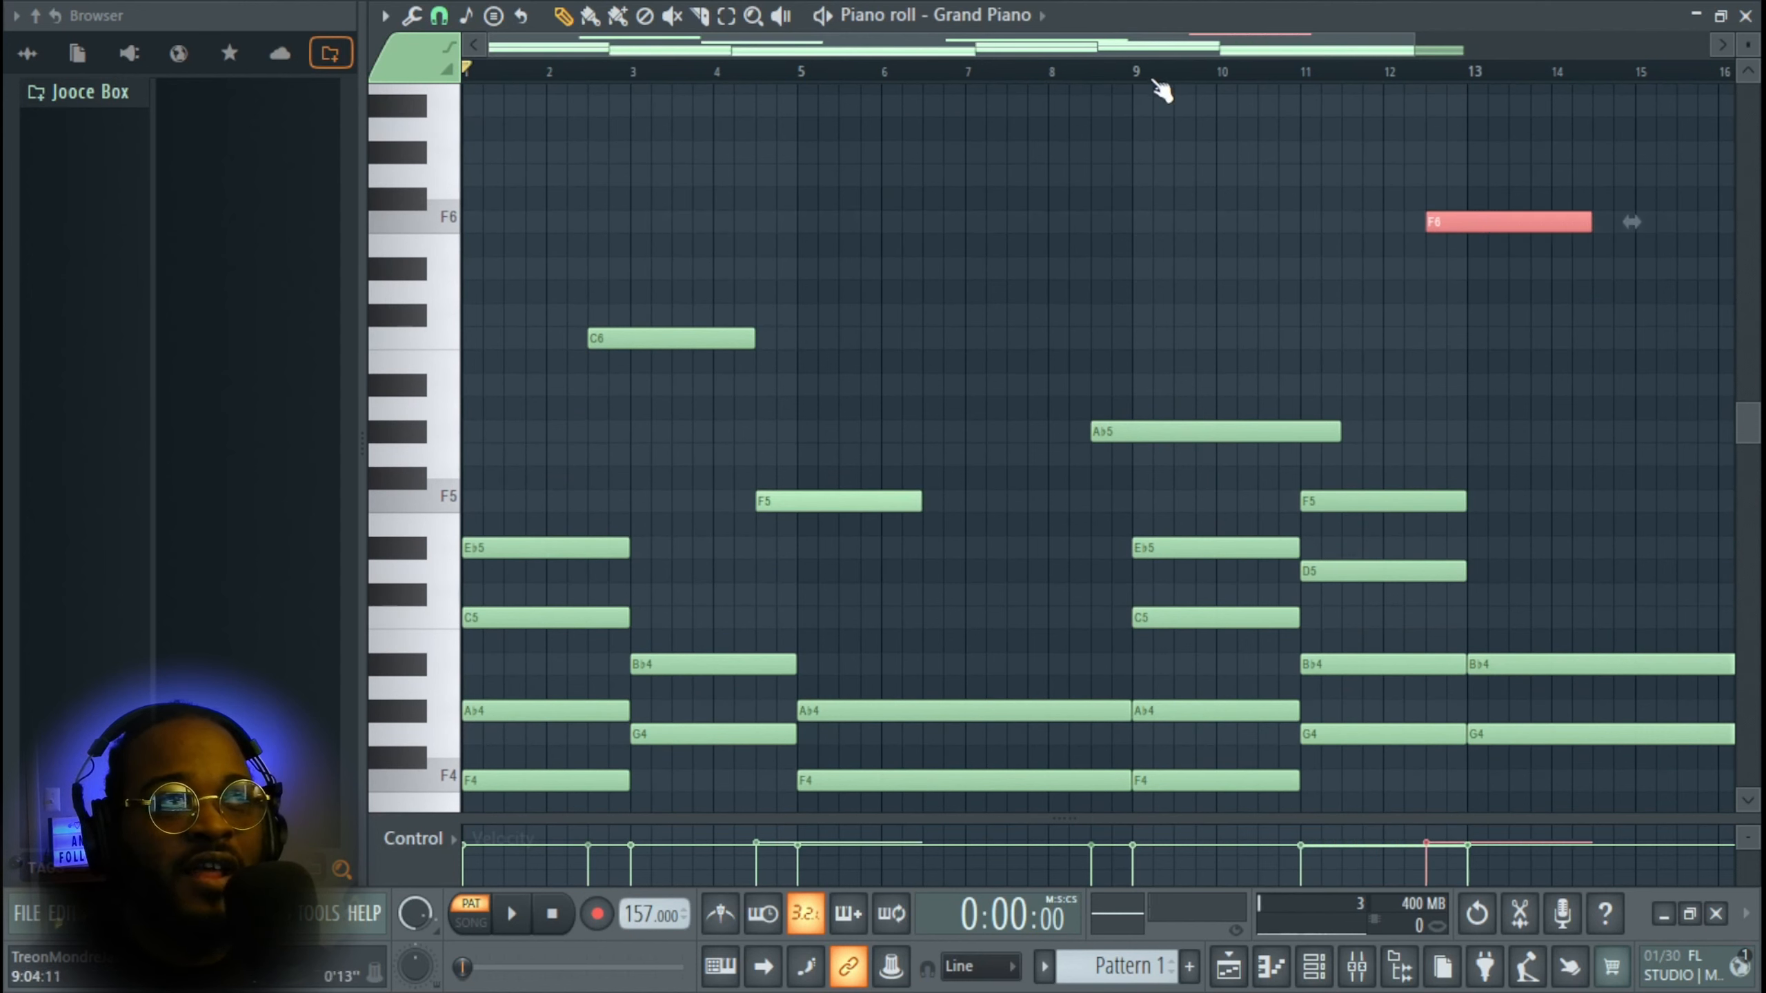
pyautogui.moveTo(1606, 351); pyautogui.dragTo(1378, 372)
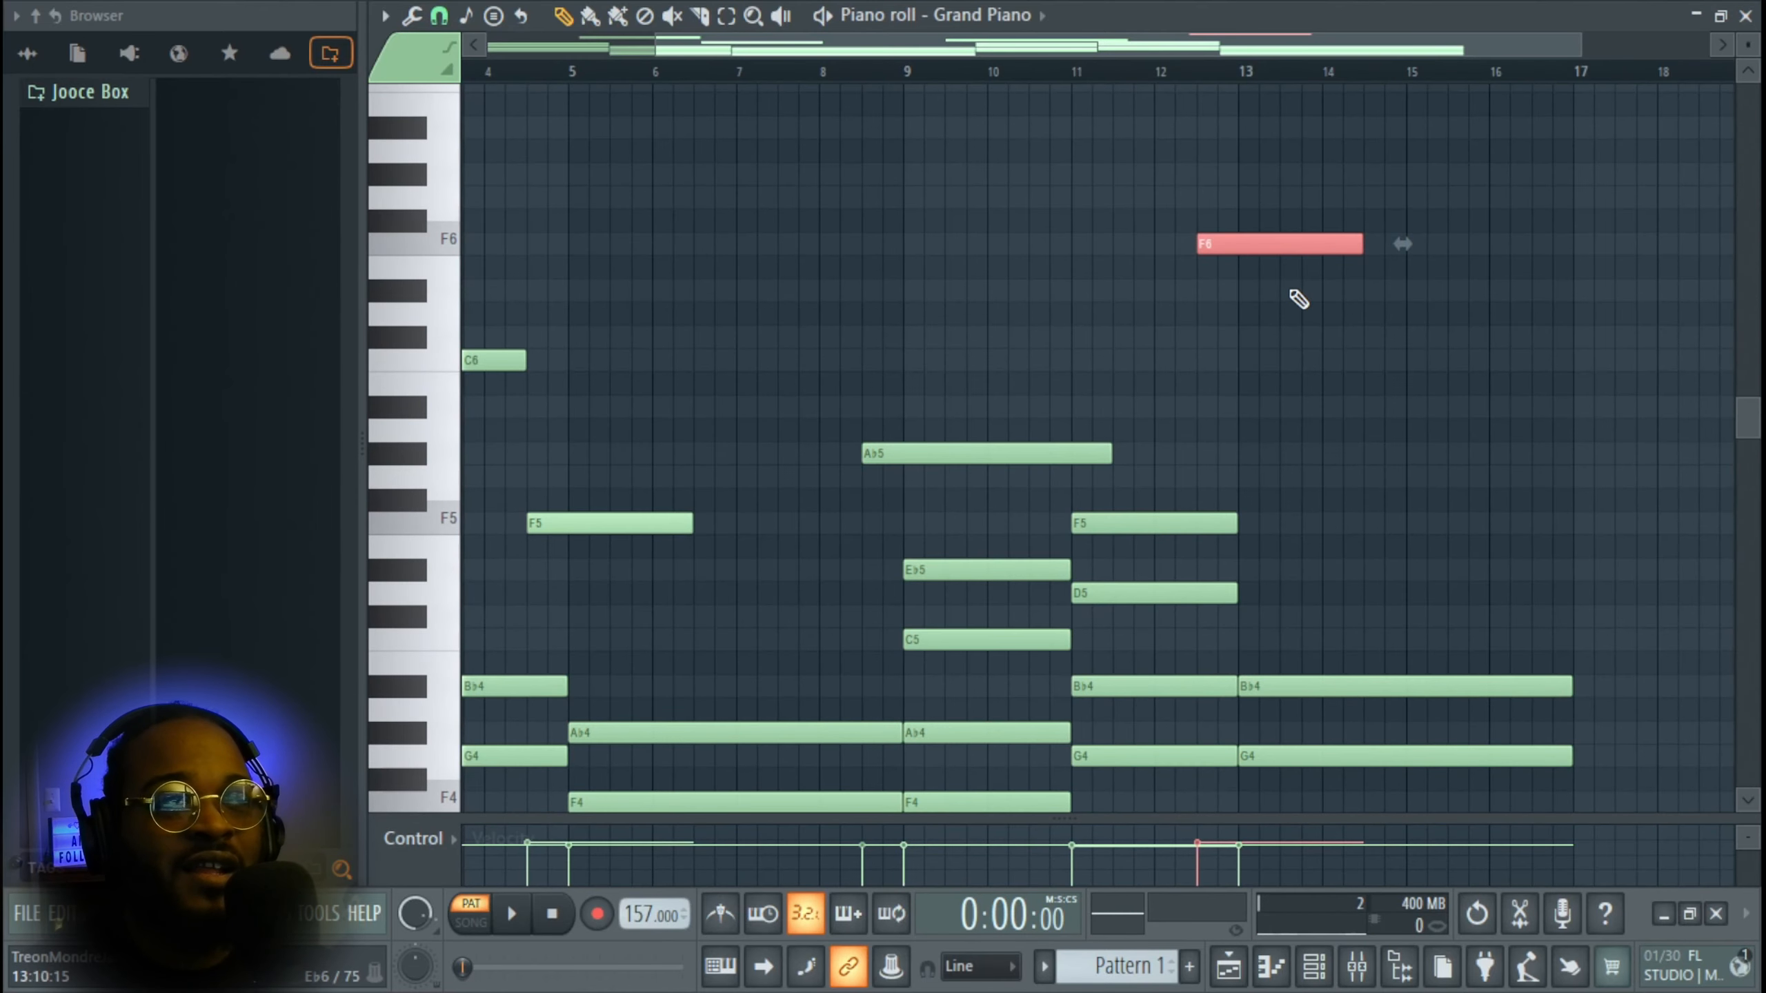
pyautogui.moveTo(1293, 251); pyautogui.dragTo(1140, 270)
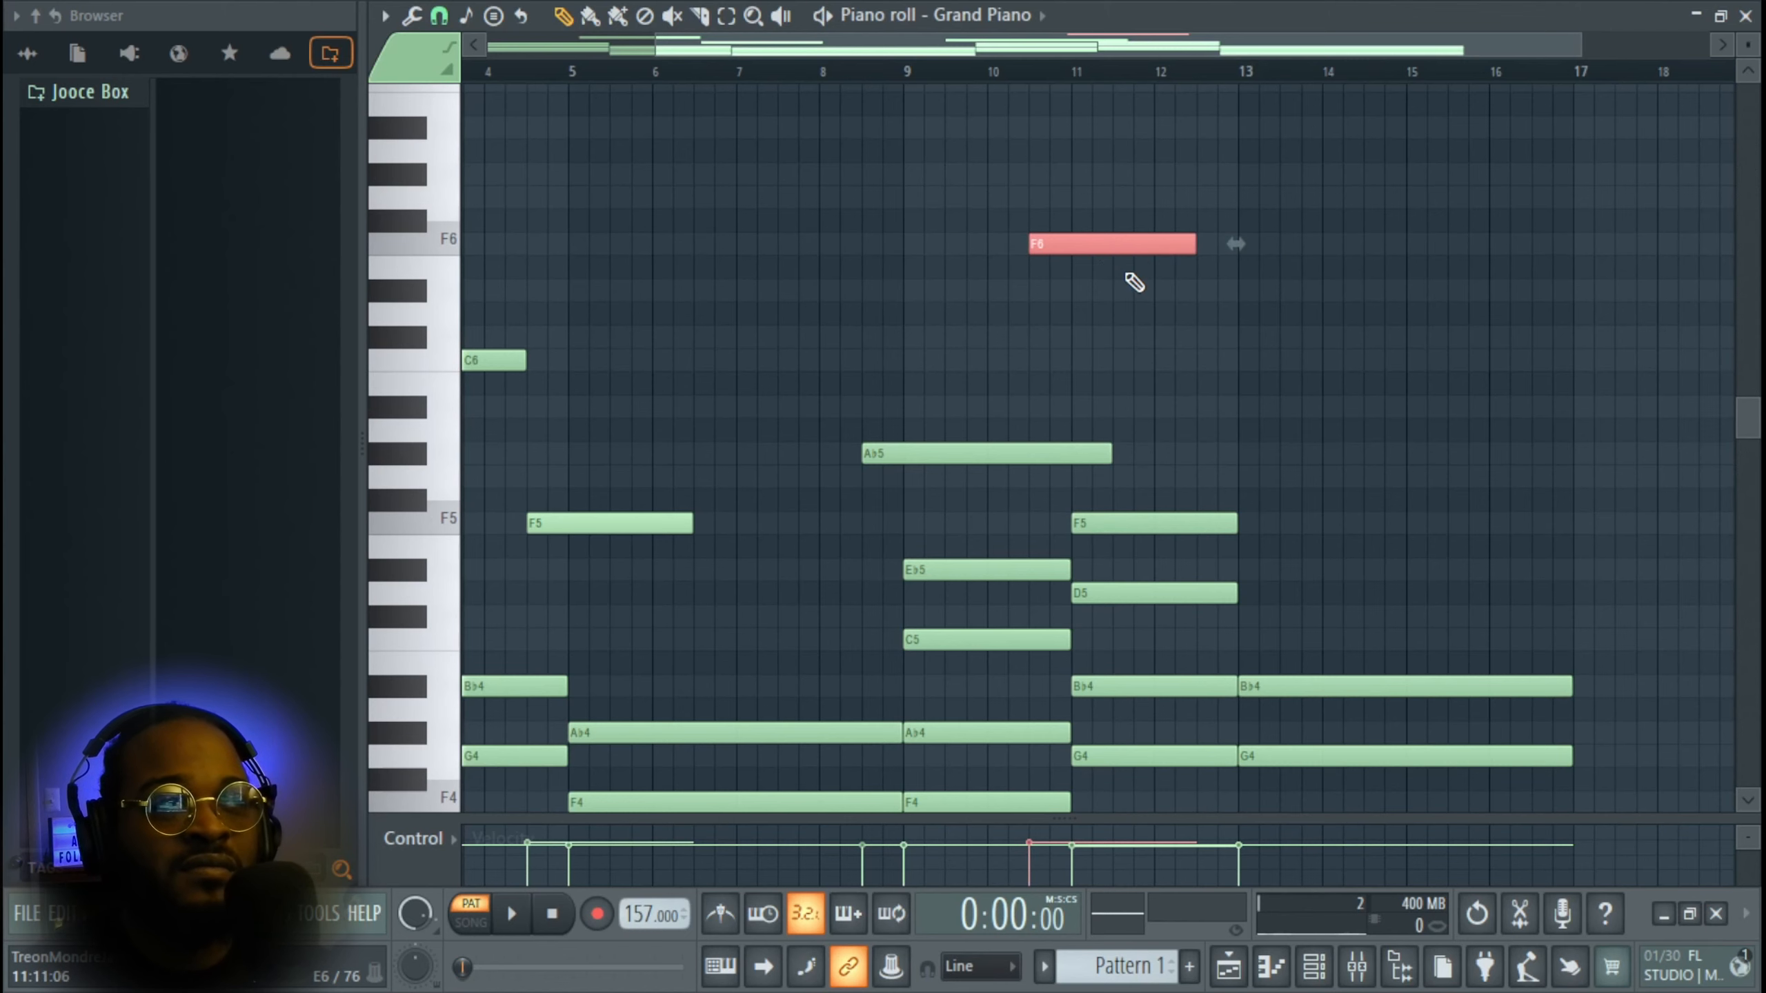
# - Play the pattern from the start through bar 11 to audition the new F6 melody note
pyautogui.press('space')
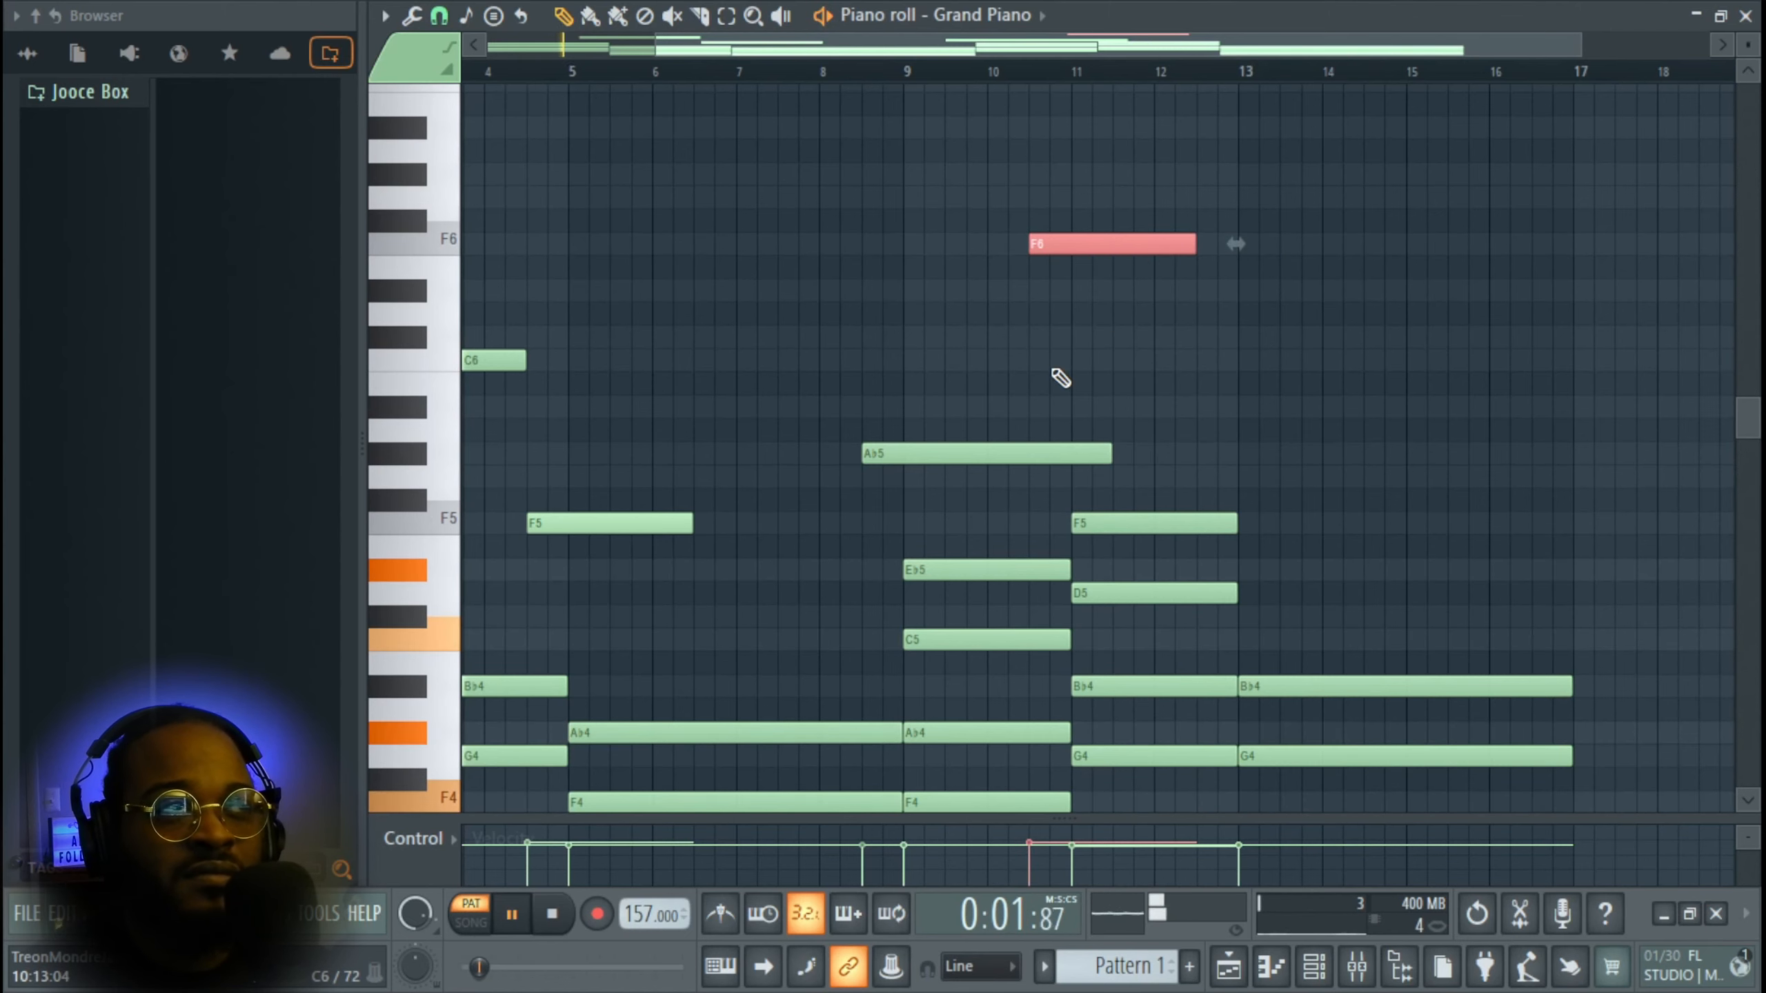
pyautogui.scroll(4, 1060, 378)
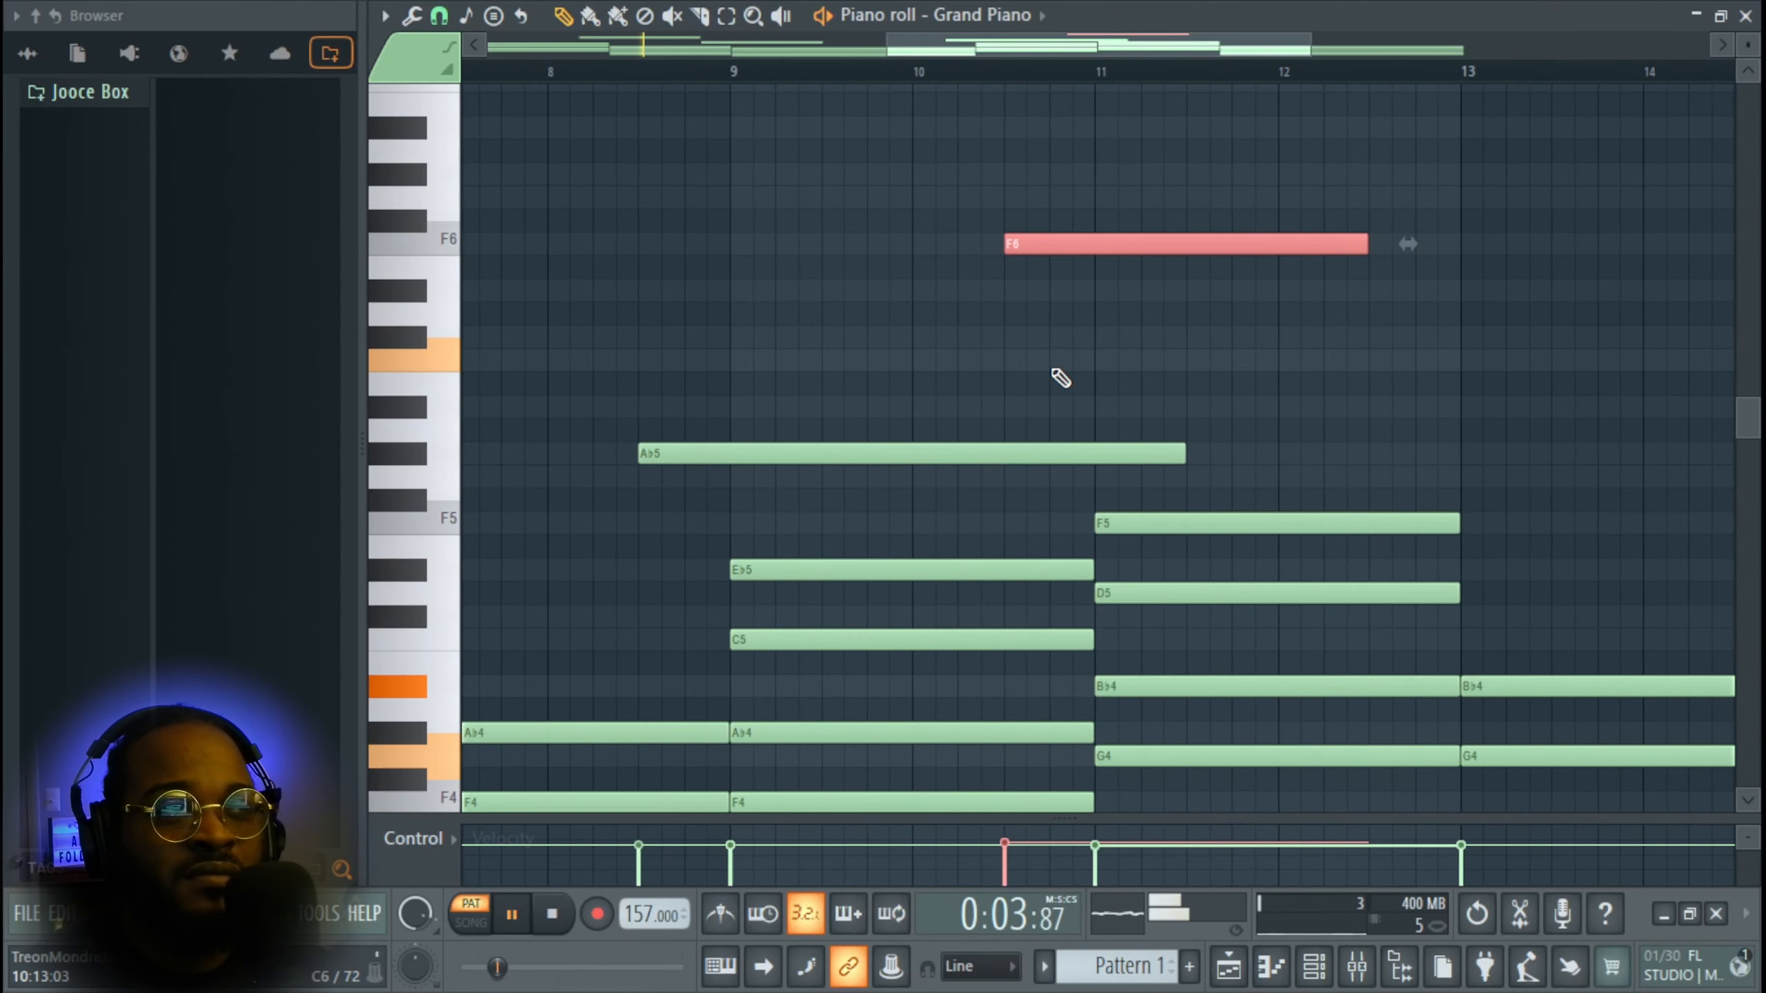
pyautogui.scroll(-5, 1060, 378)
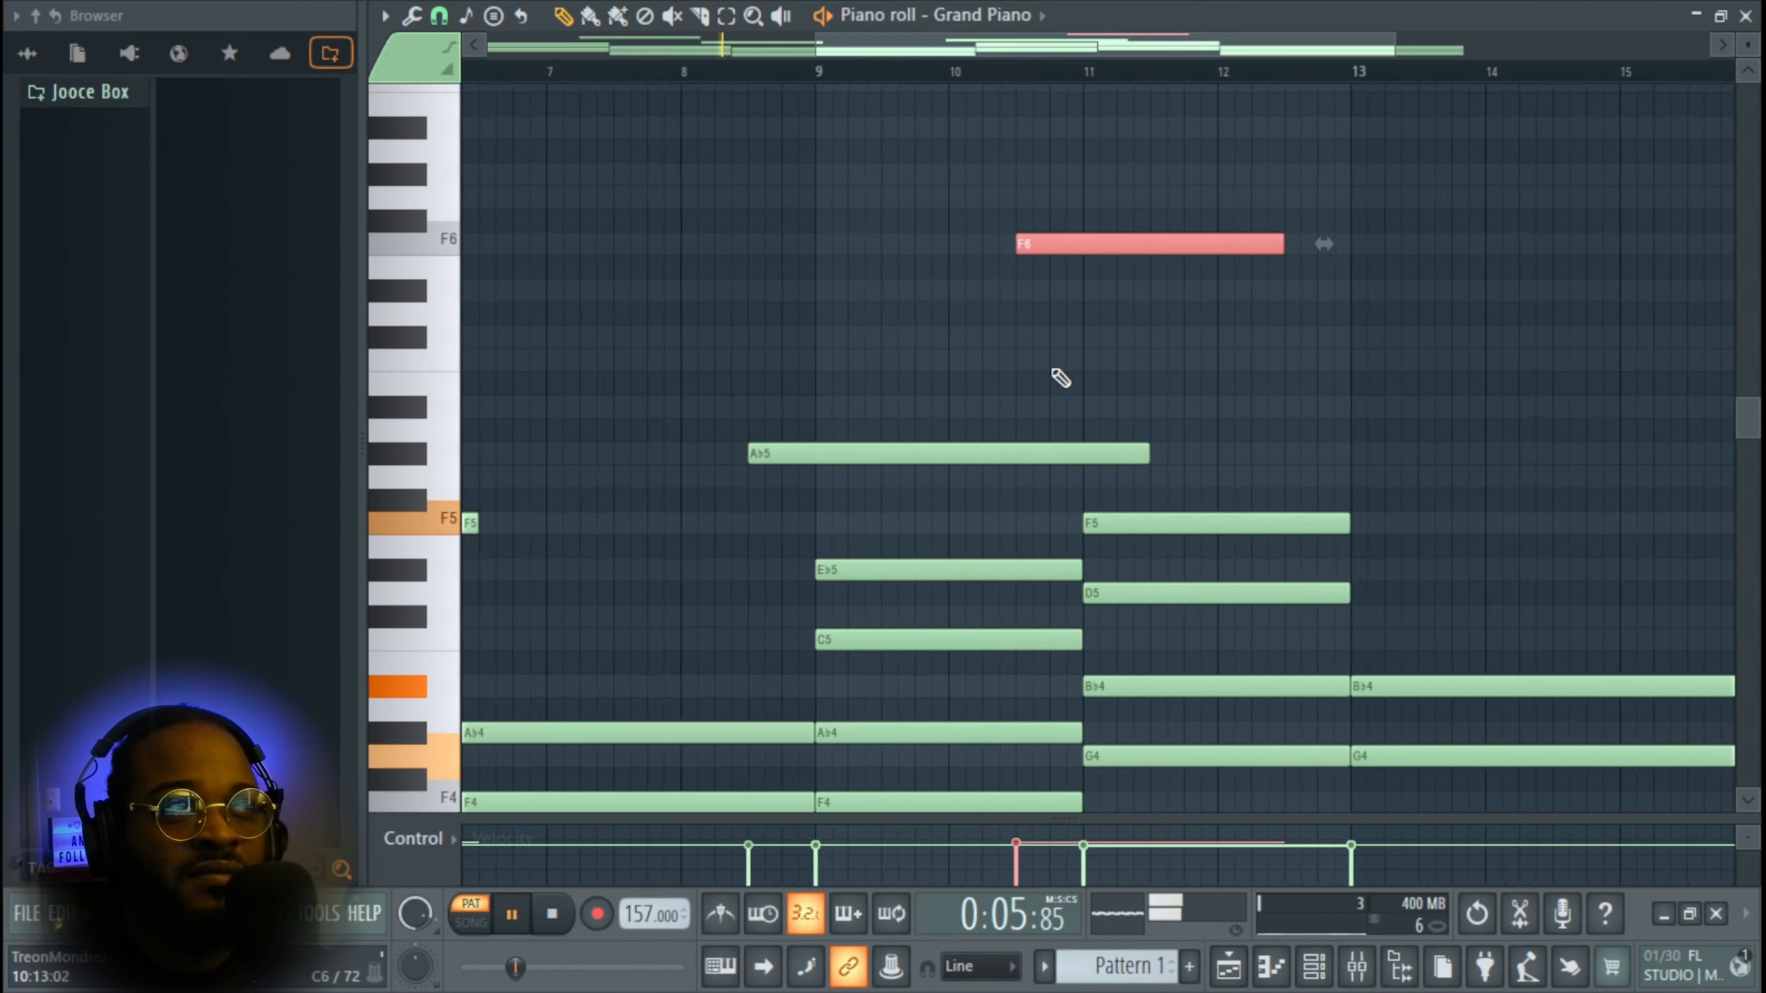
pyautogui.scroll(-1, 1060, 378)
pyautogui.scroll(-2, 1060, 378)
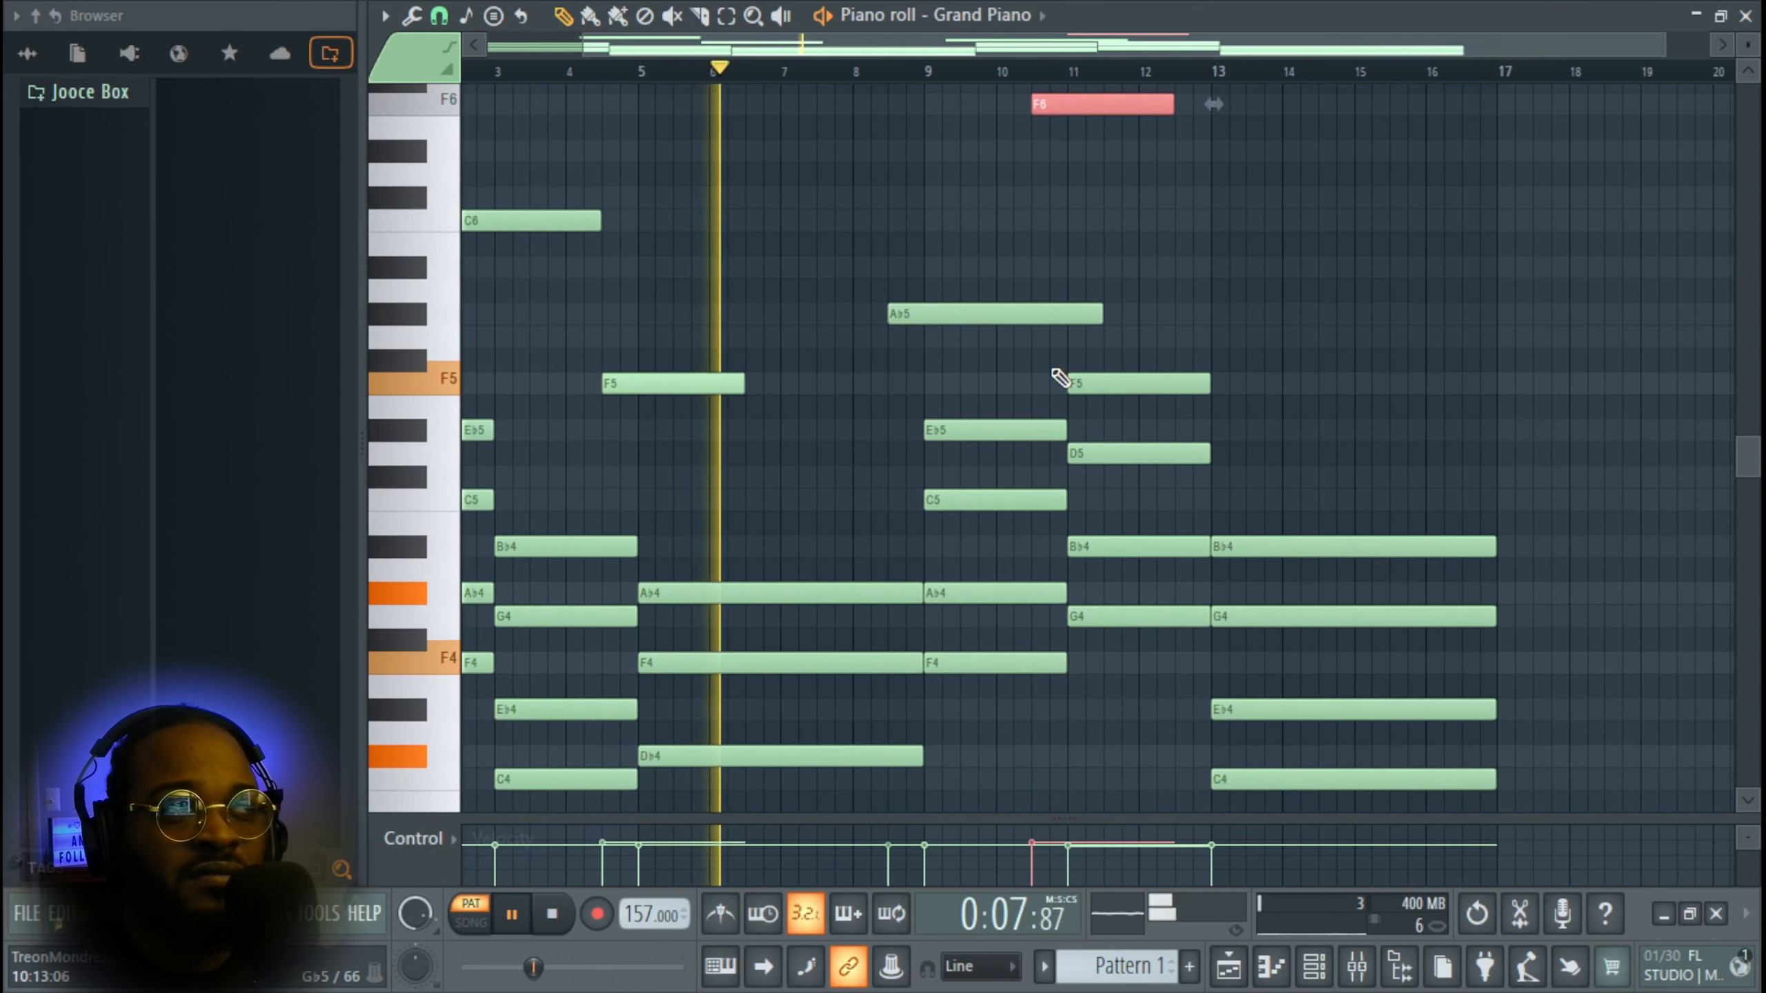
pyautogui.scroll(1, 1060, 378)
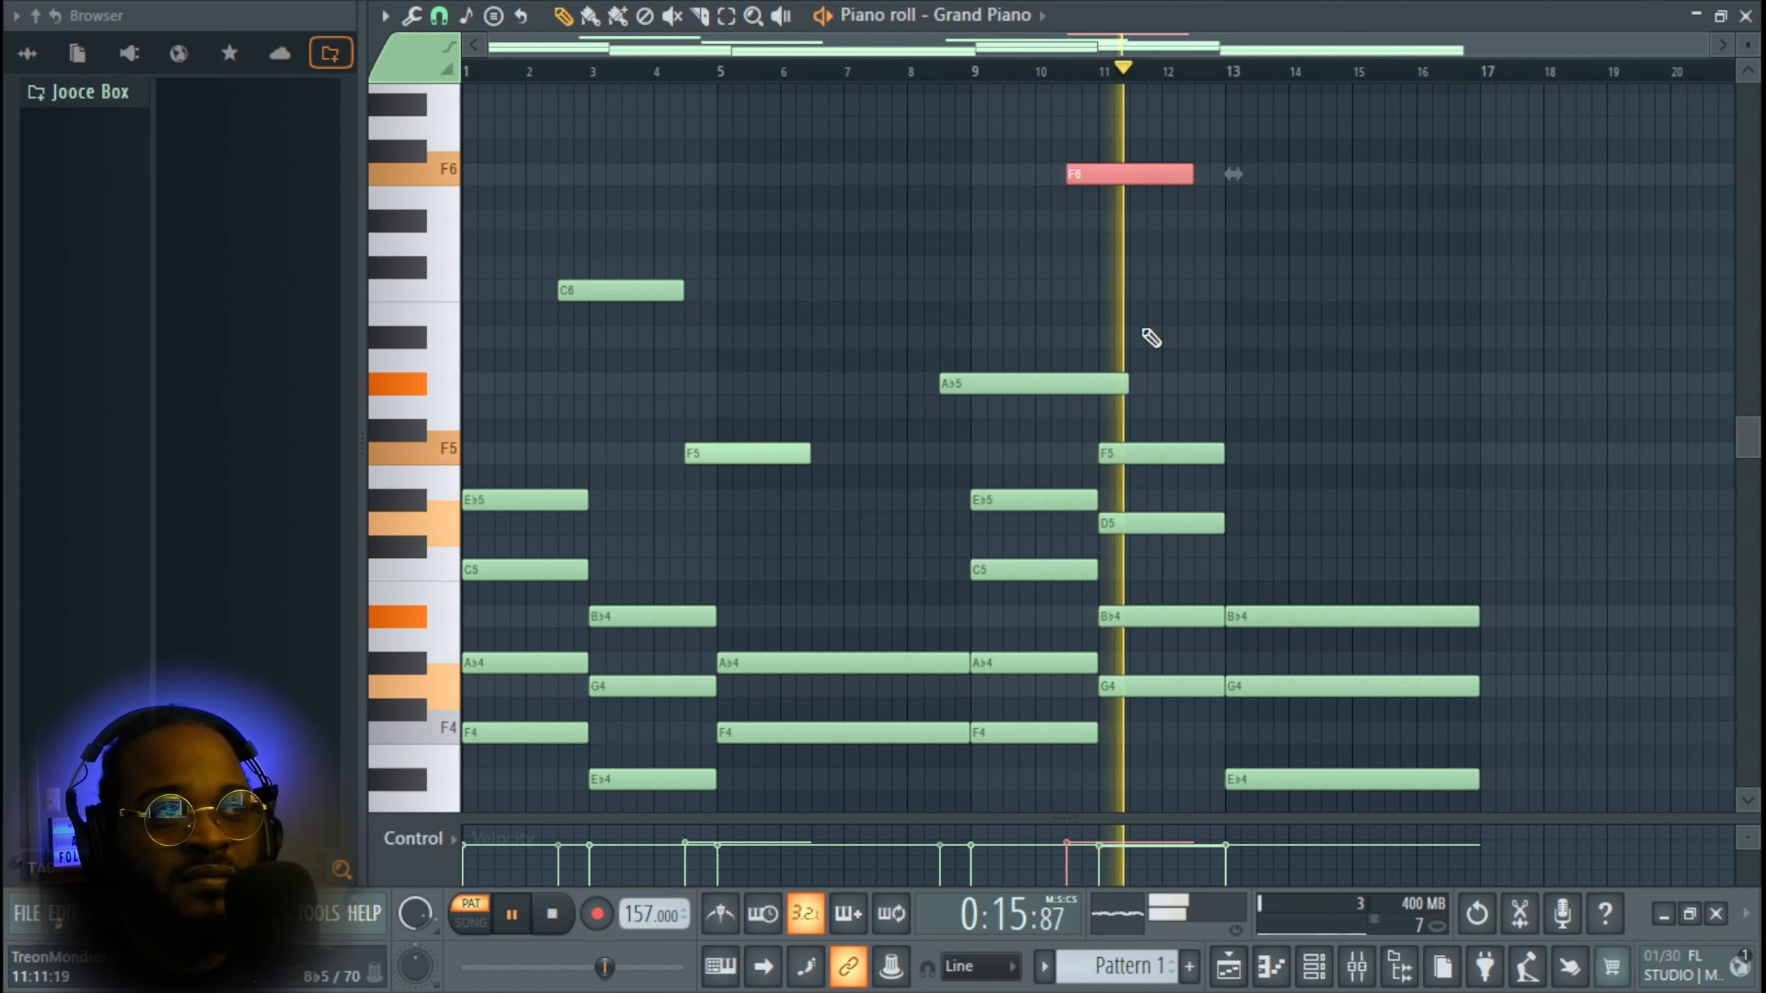
pyautogui.press('space')
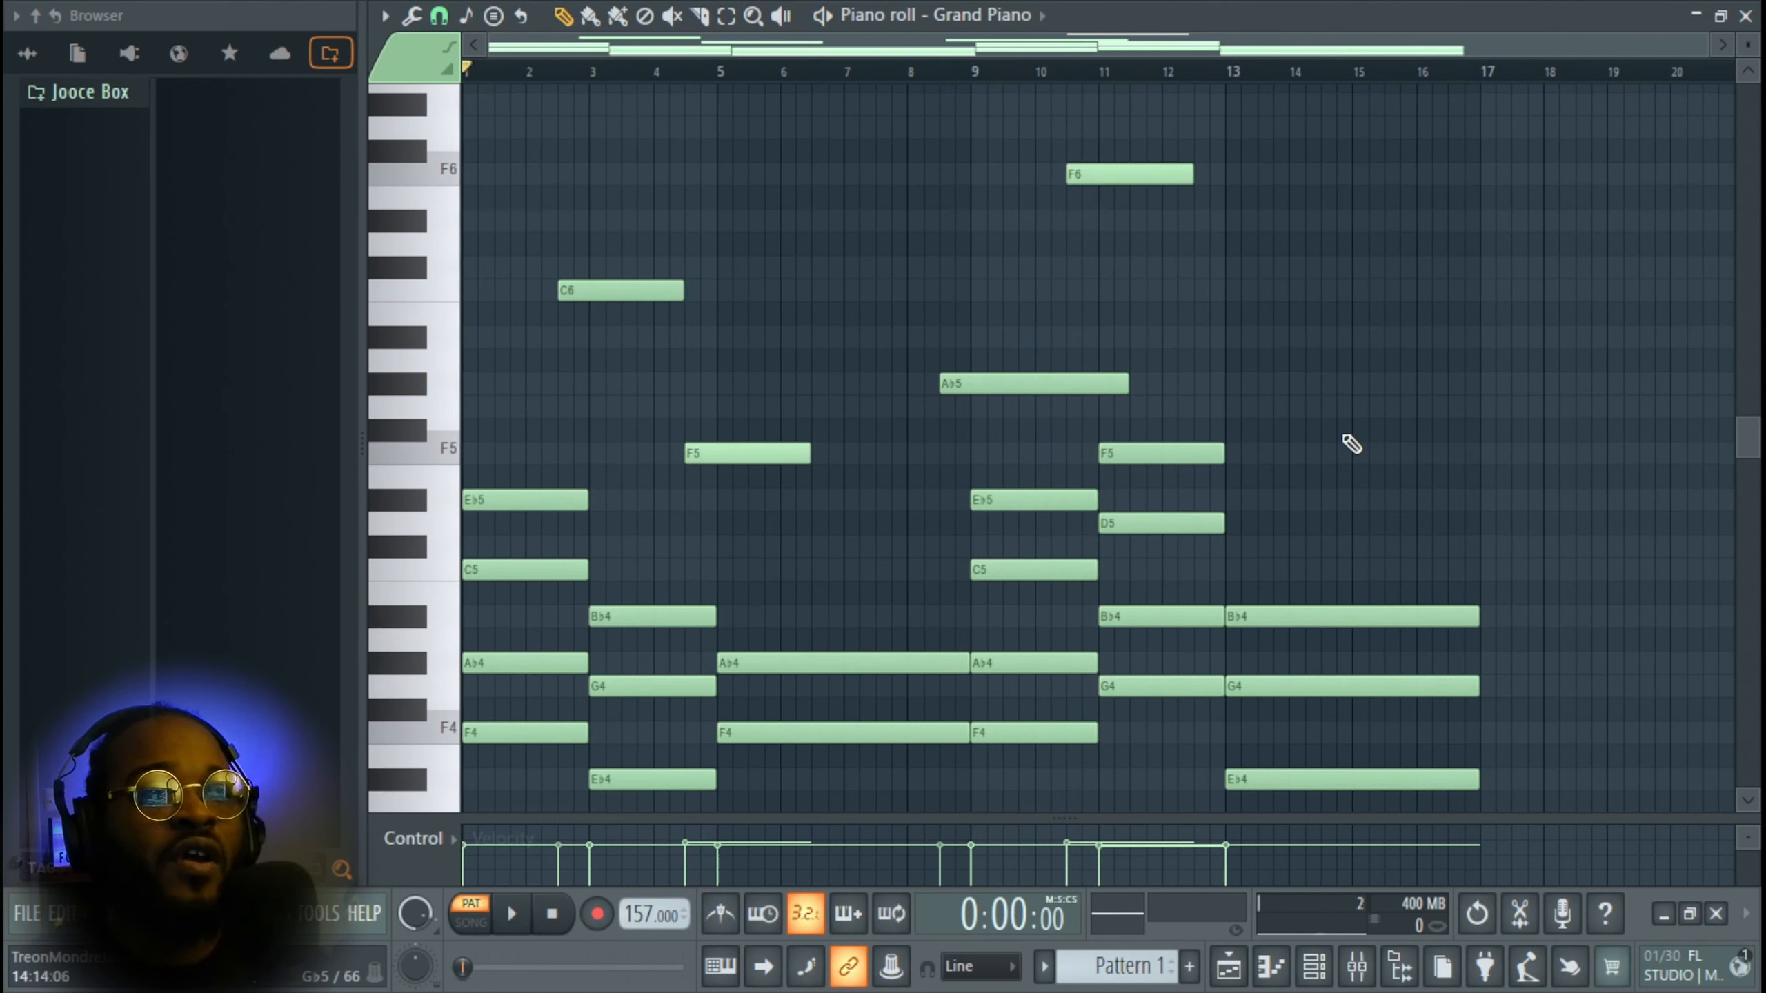
# - Examine the bar 13 chord and select the C and E♭ notes it shares with the bar 9 chord
pyautogui.scroll(-5, 1300, 494)
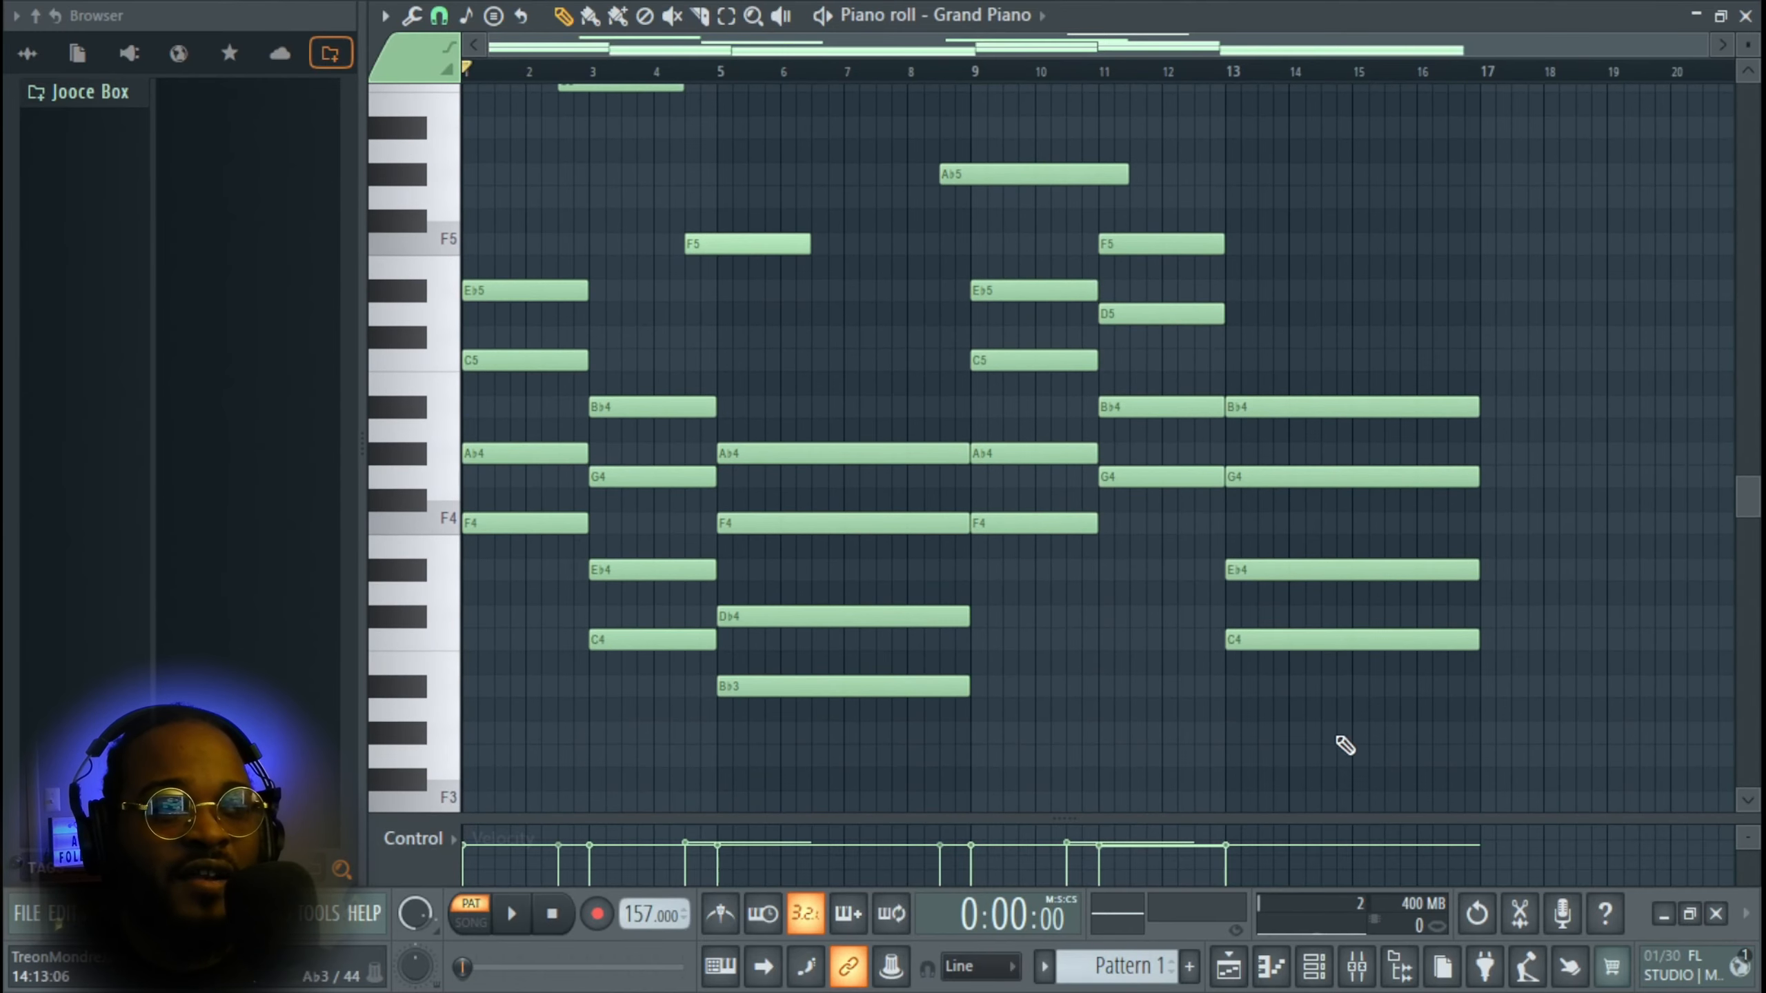
pyautogui.moveTo(1344, 749); pyautogui.dragTo(1339, 288)
pyautogui.click(1131, 658)
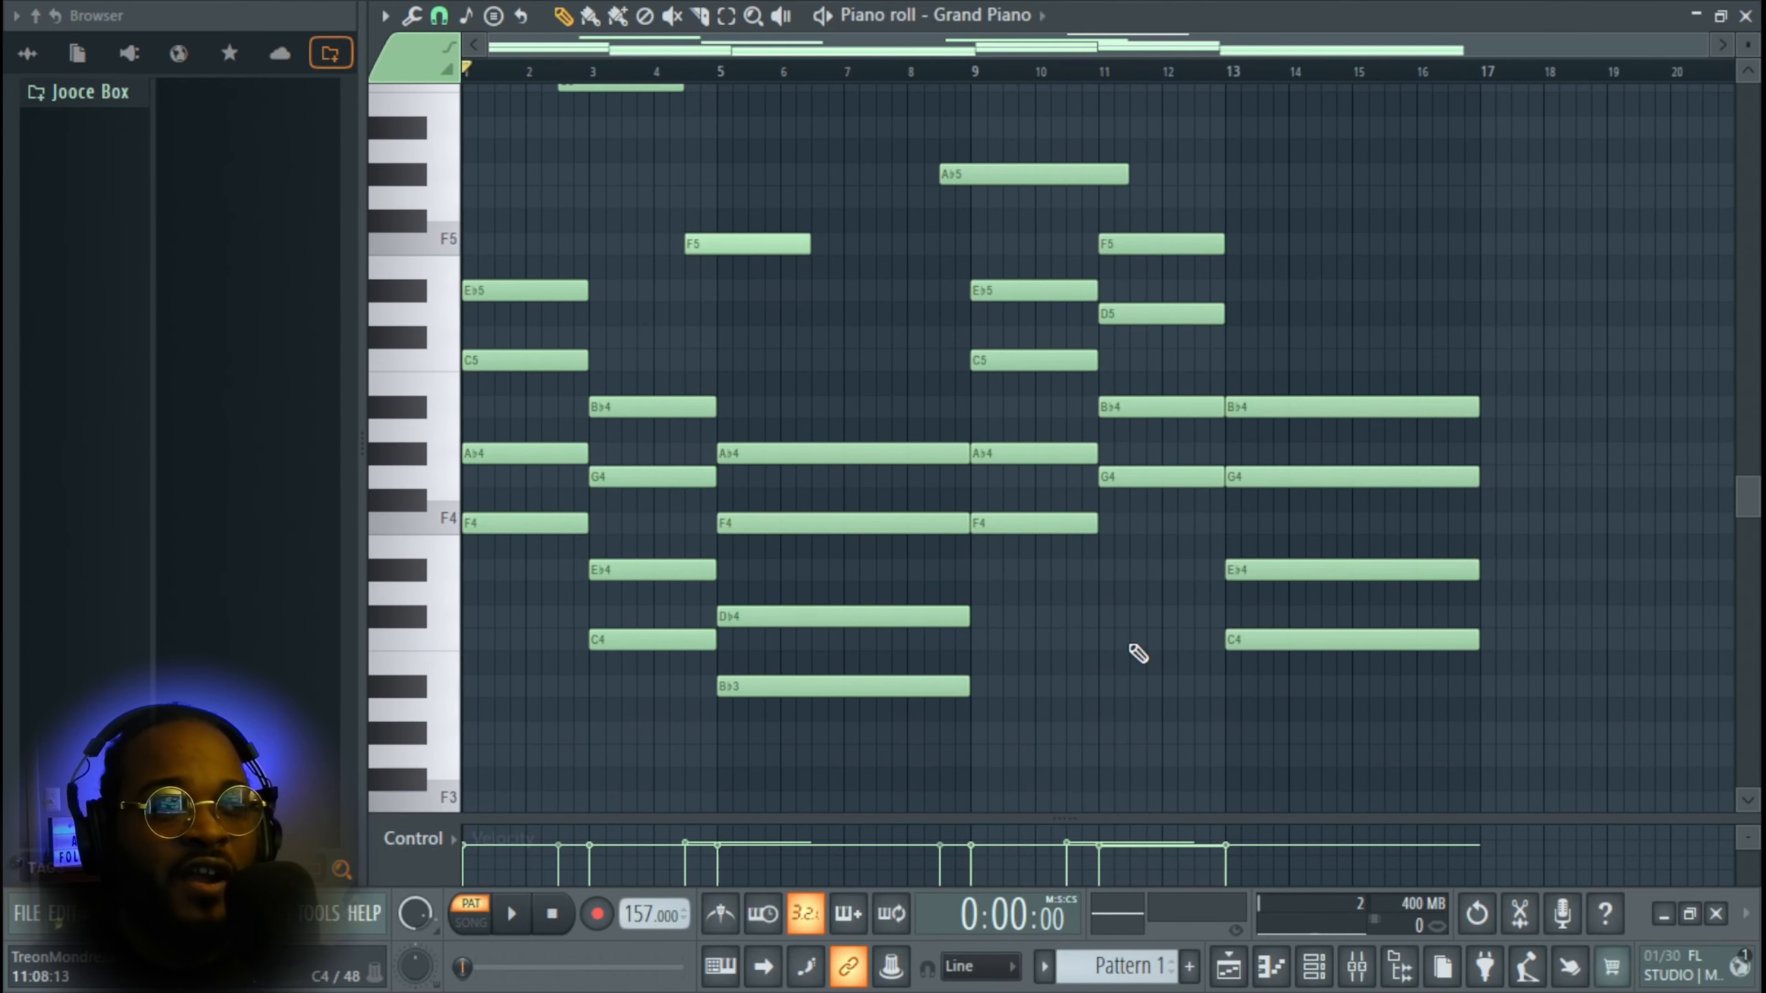
pyautogui.click(1248, 637)
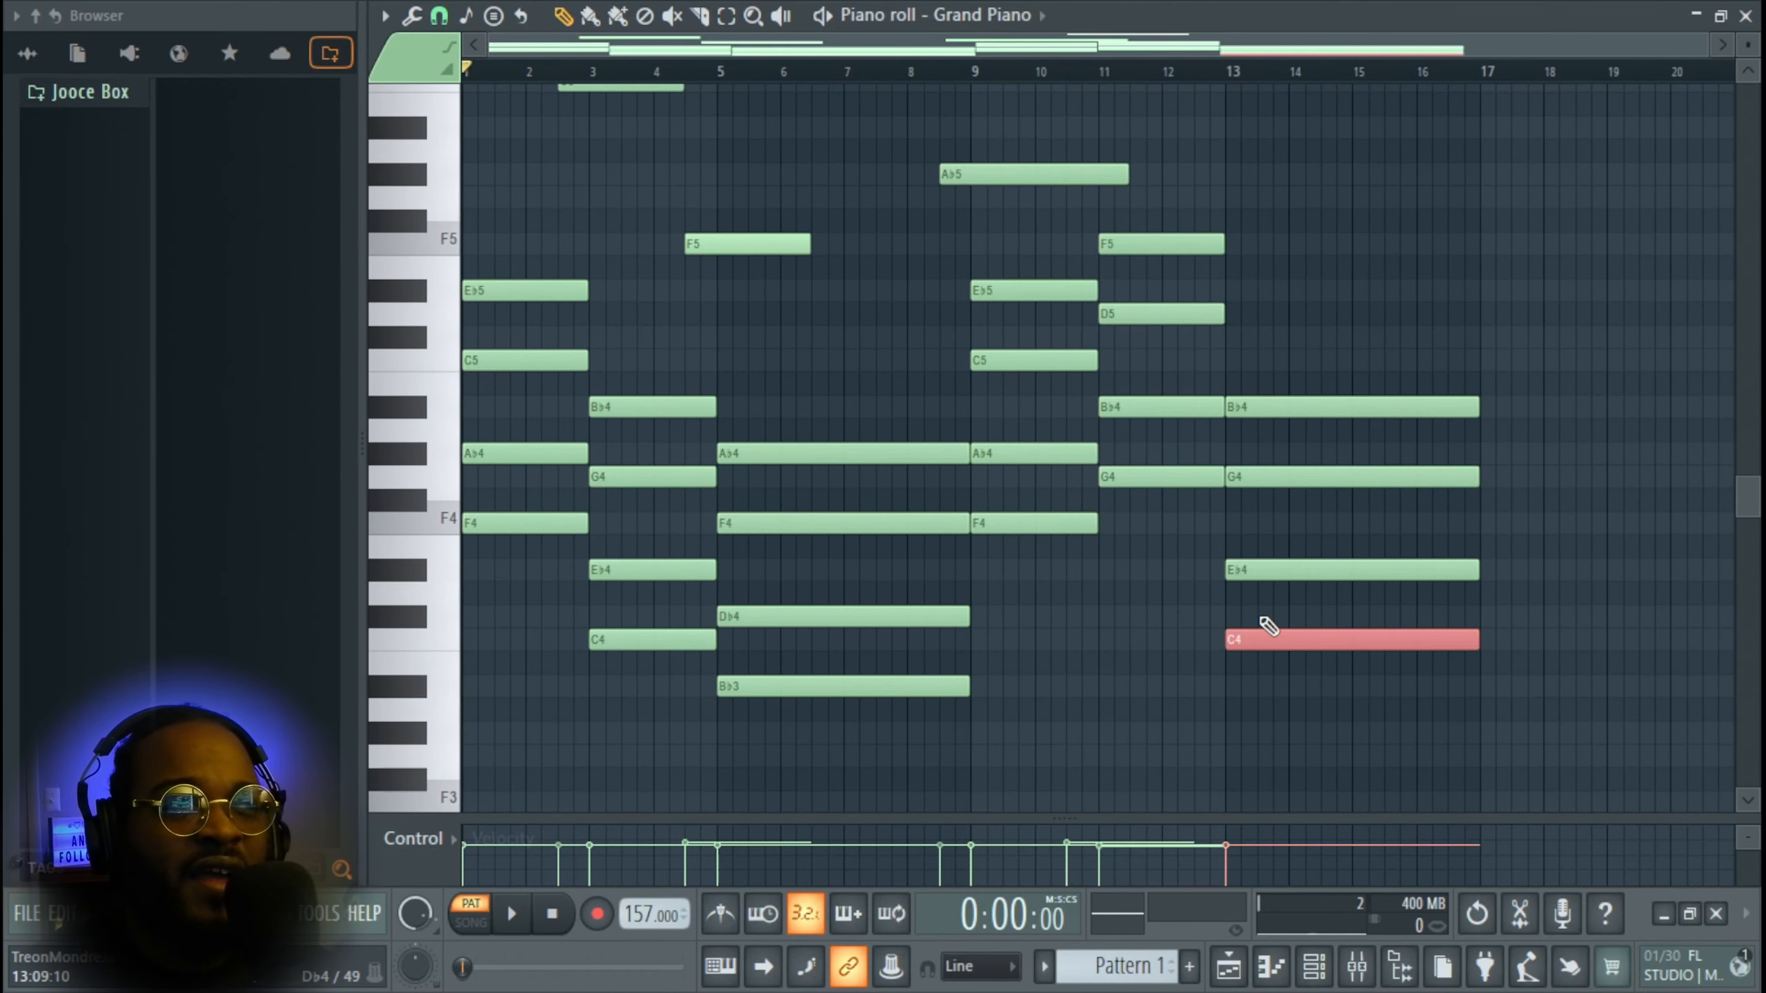
pyautogui.moveTo(1270, 616); pyautogui.dragTo(1272, 565)
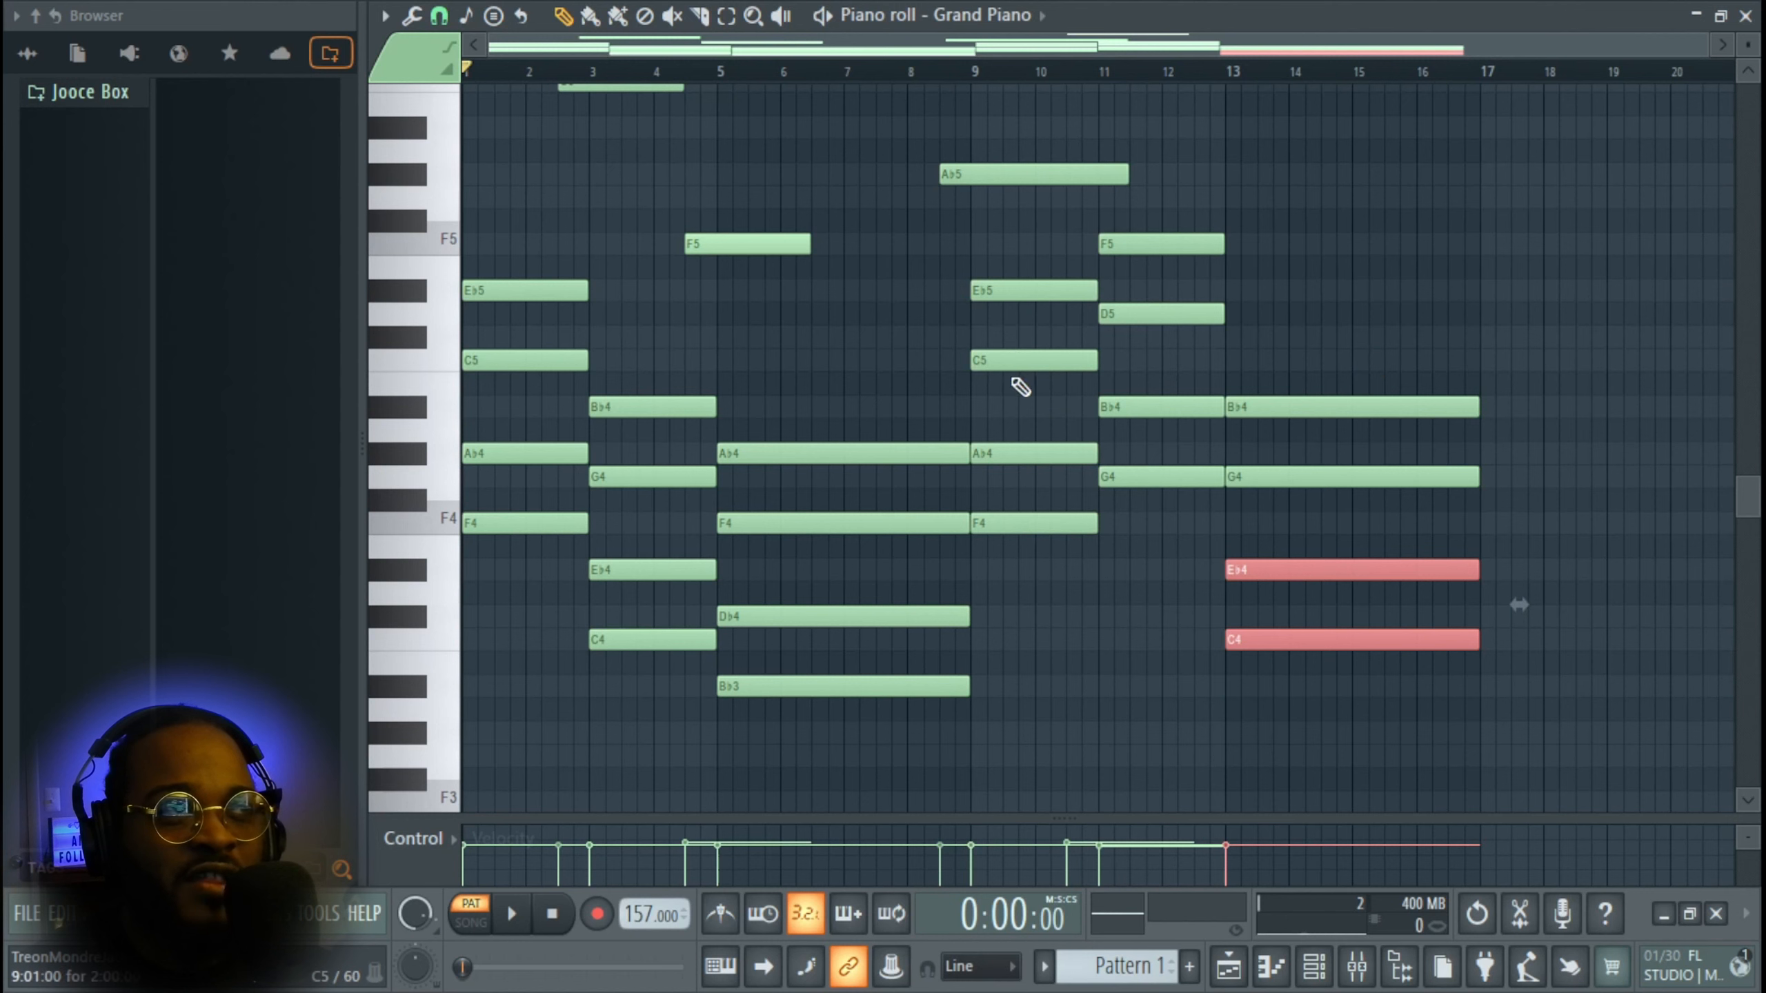
pyautogui.keyDown('ctrl'); pyautogui.click(1007, 362); pyautogui.keyUp('ctrl')
pyautogui.keyDown('ctrl'); pyautogui.click(1017, 291); pyautogui.keyUp('ctrl')
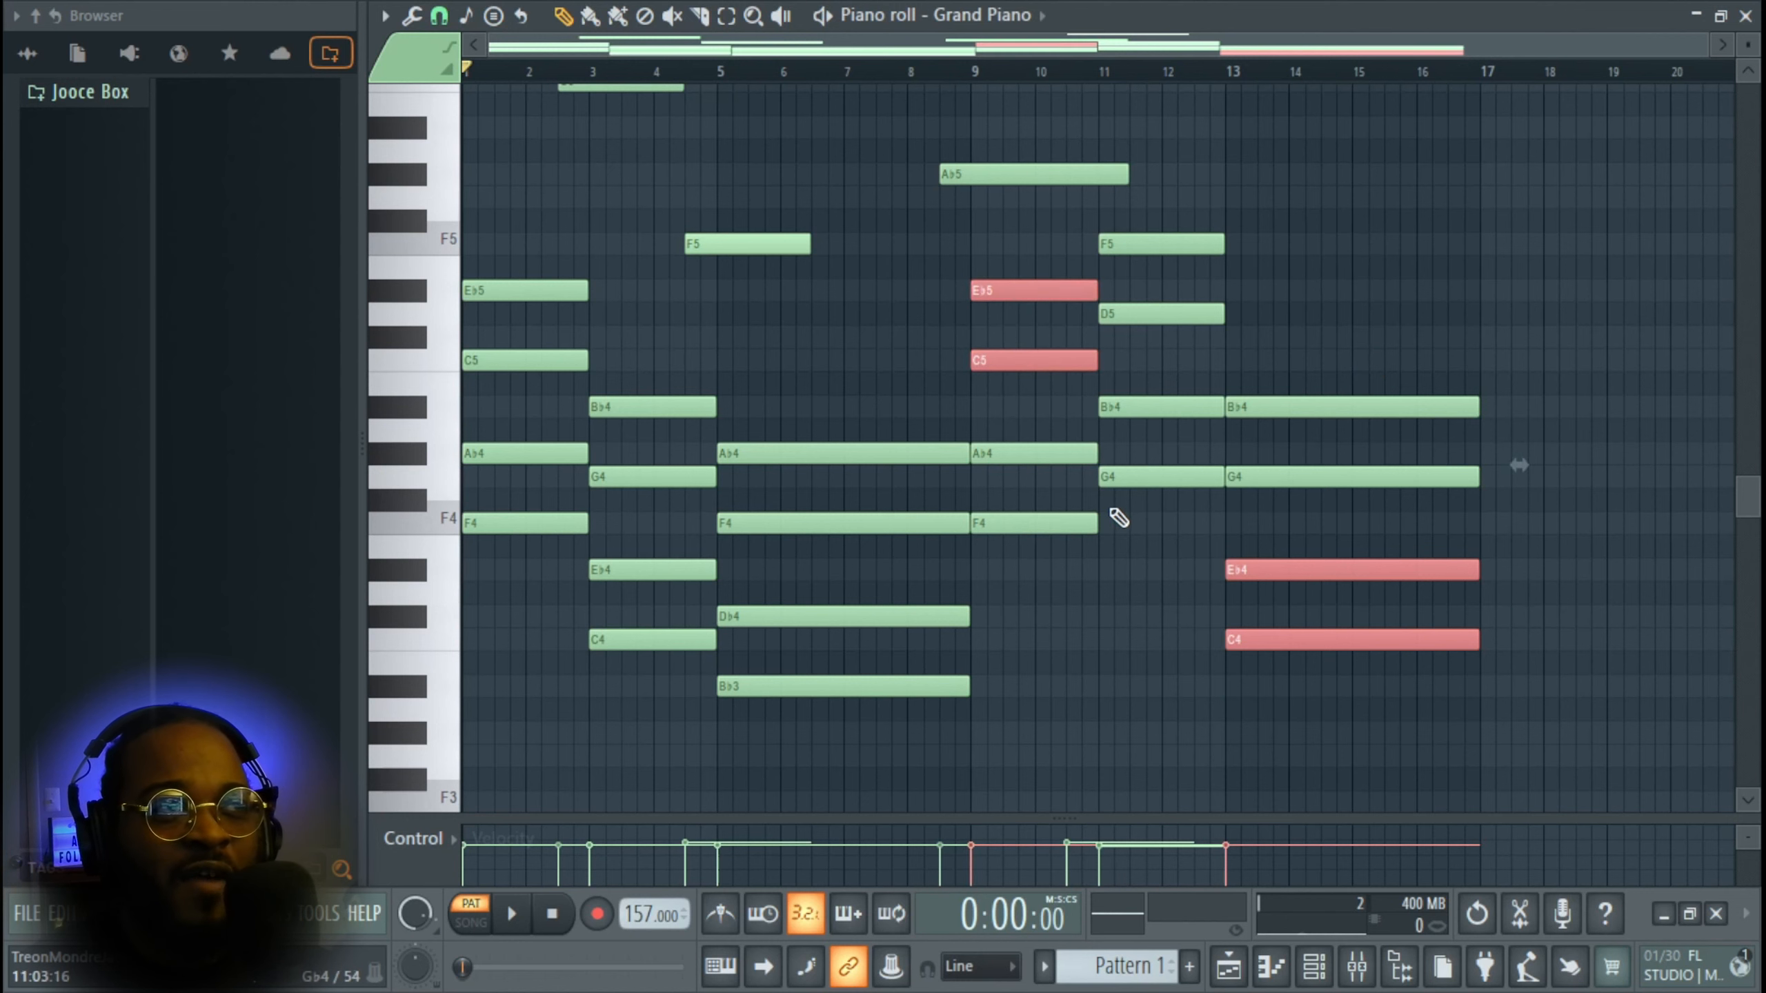
# - Lower the selected C and E♭ notes at bars 9 and 13 an octave for comparison, and restore their original pitches
pyautogui.hotkey('ctrl', 'Down')
pyautogui.scroll(-2, 1086, 456)
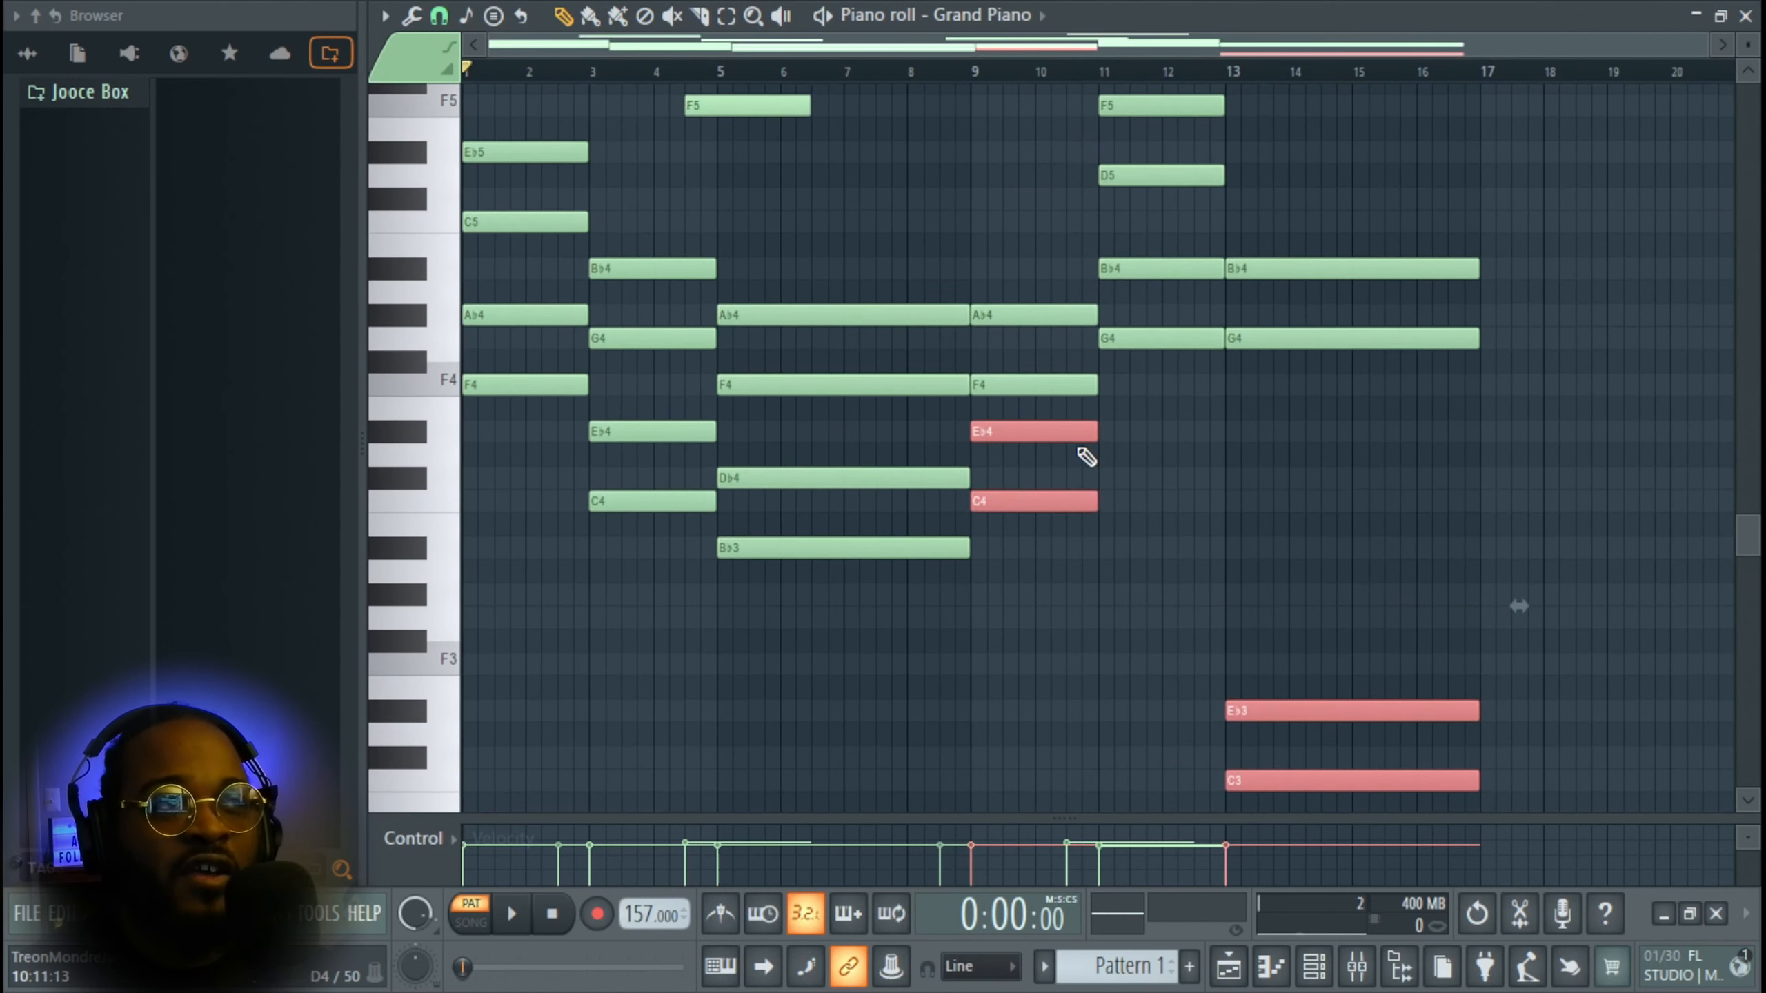
pyautogui.moveTo(1262, 803); pyautogui.dragTo(1290, 714)
pyautogui.hotkey('ctrl', 'Up')
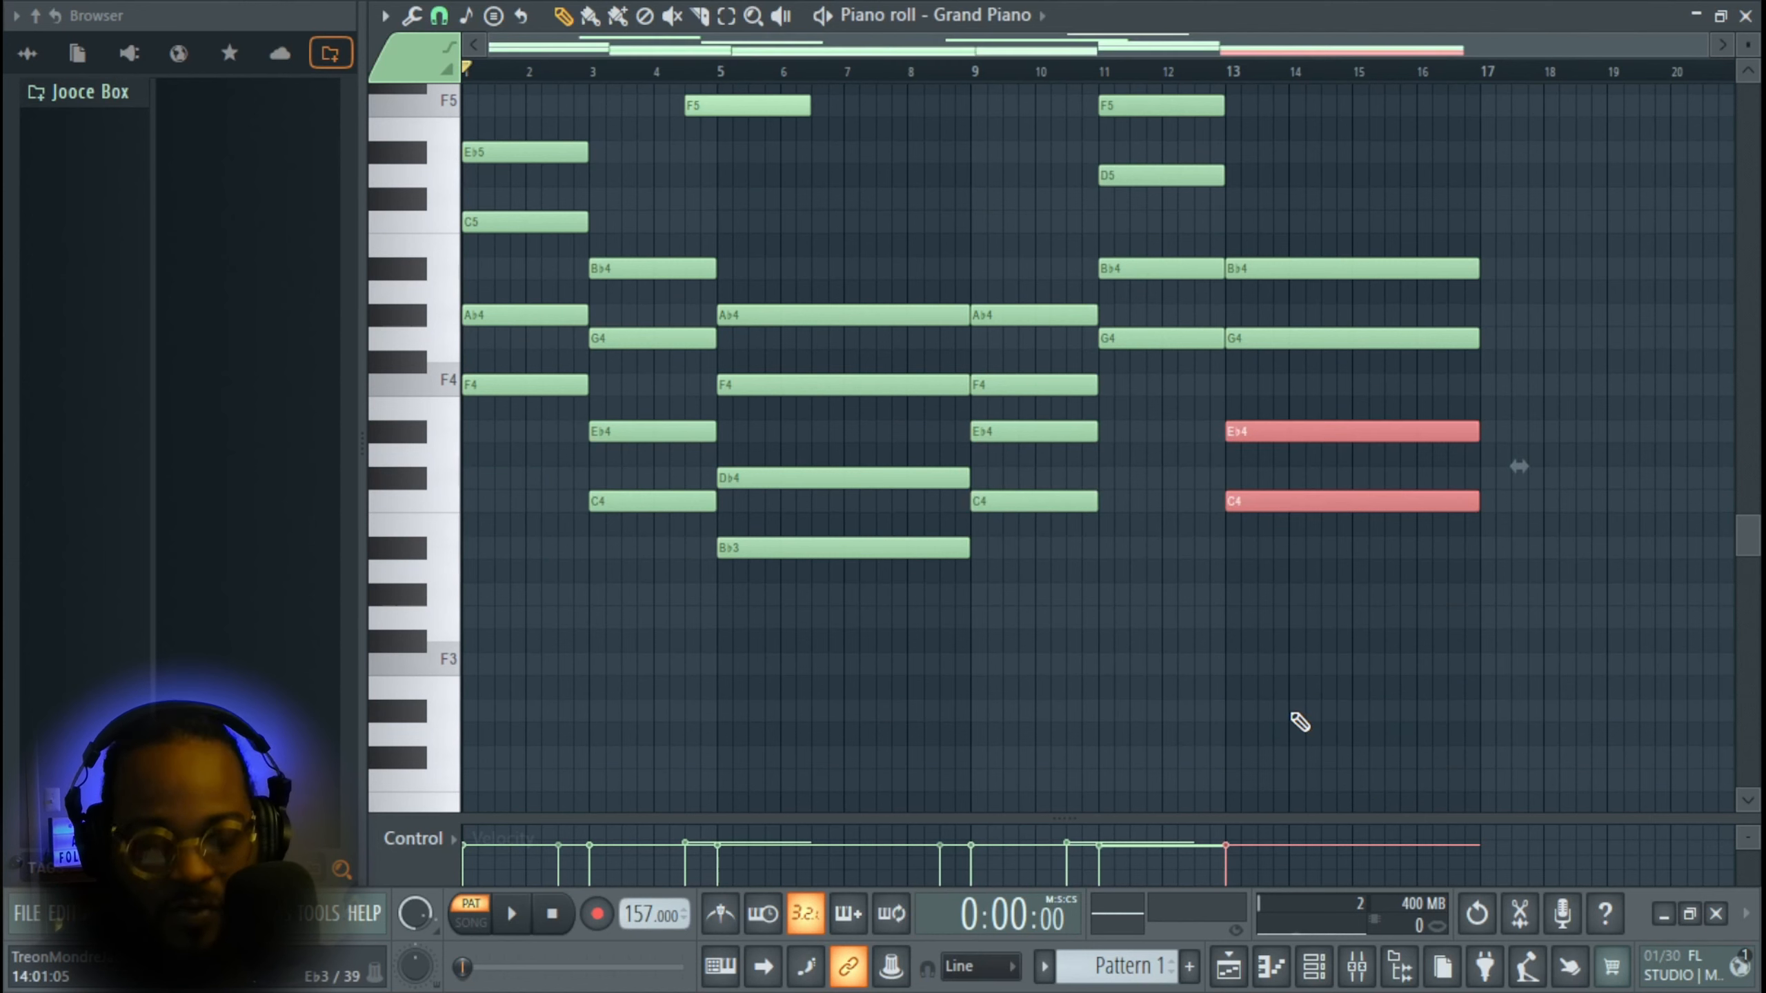
pyautogui.scroll(3, 1052, 555)
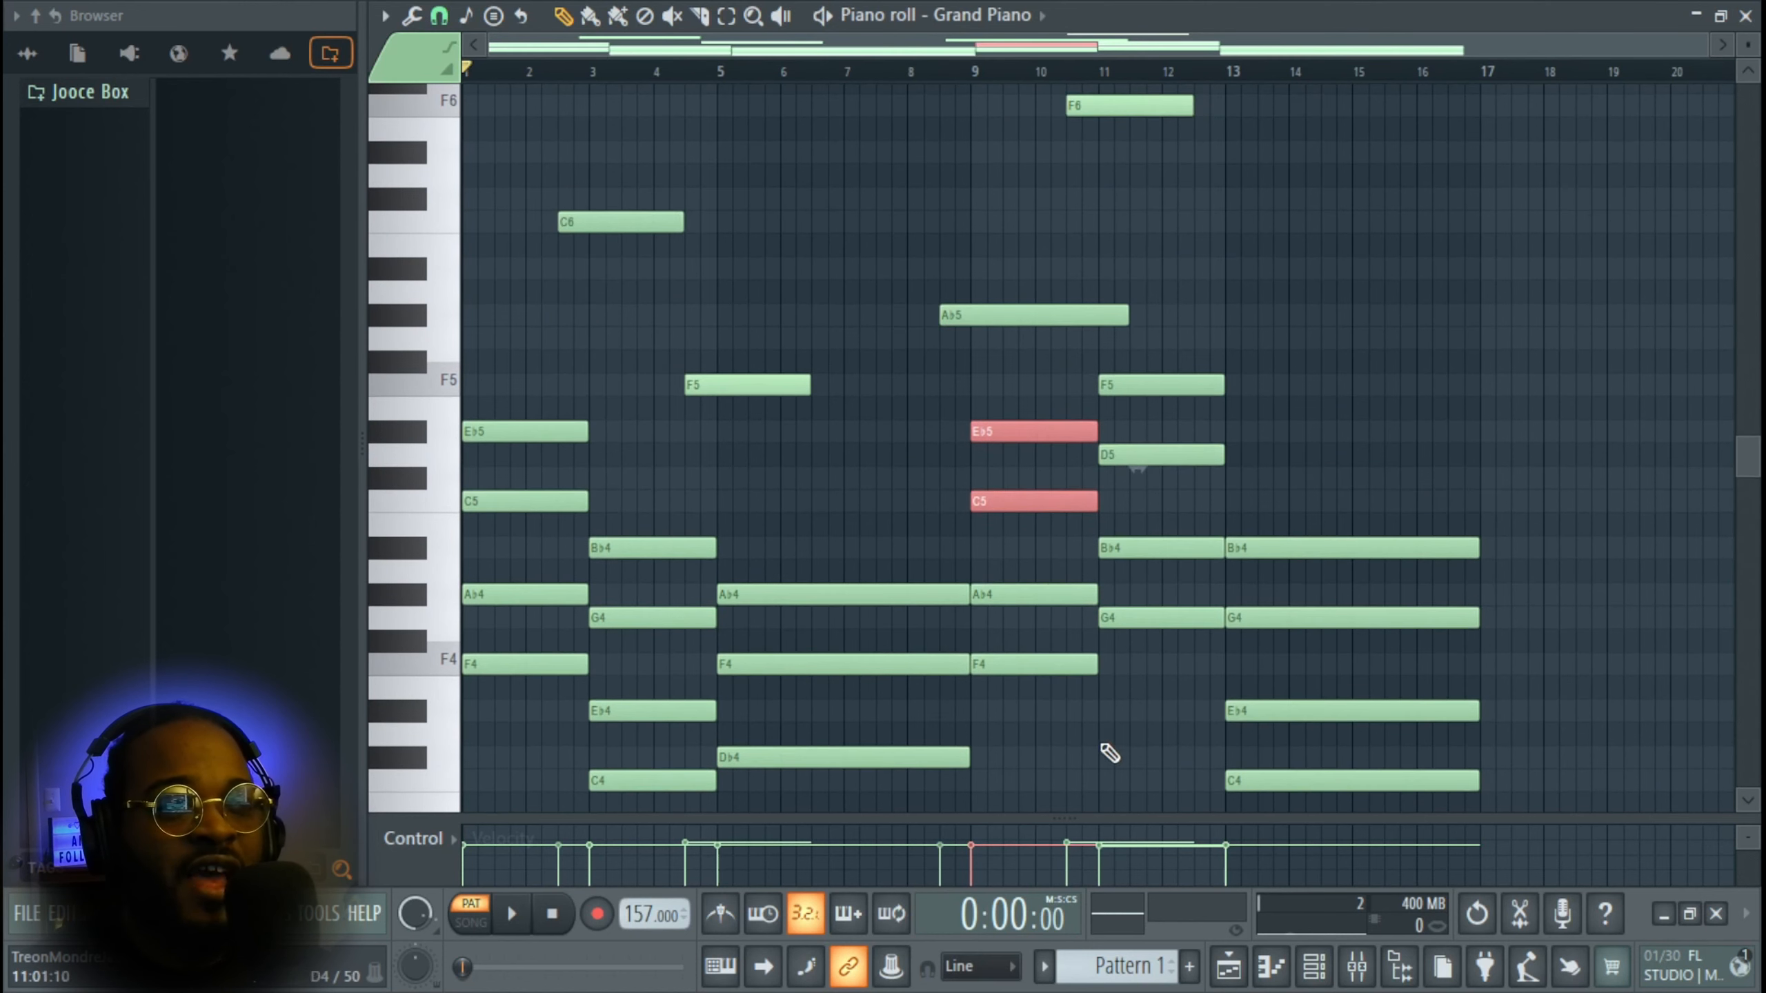
pyautogui.keyDown('ctrl'); pyautogui.click(1109, 754); pyautogui.keyUp('ctrl')
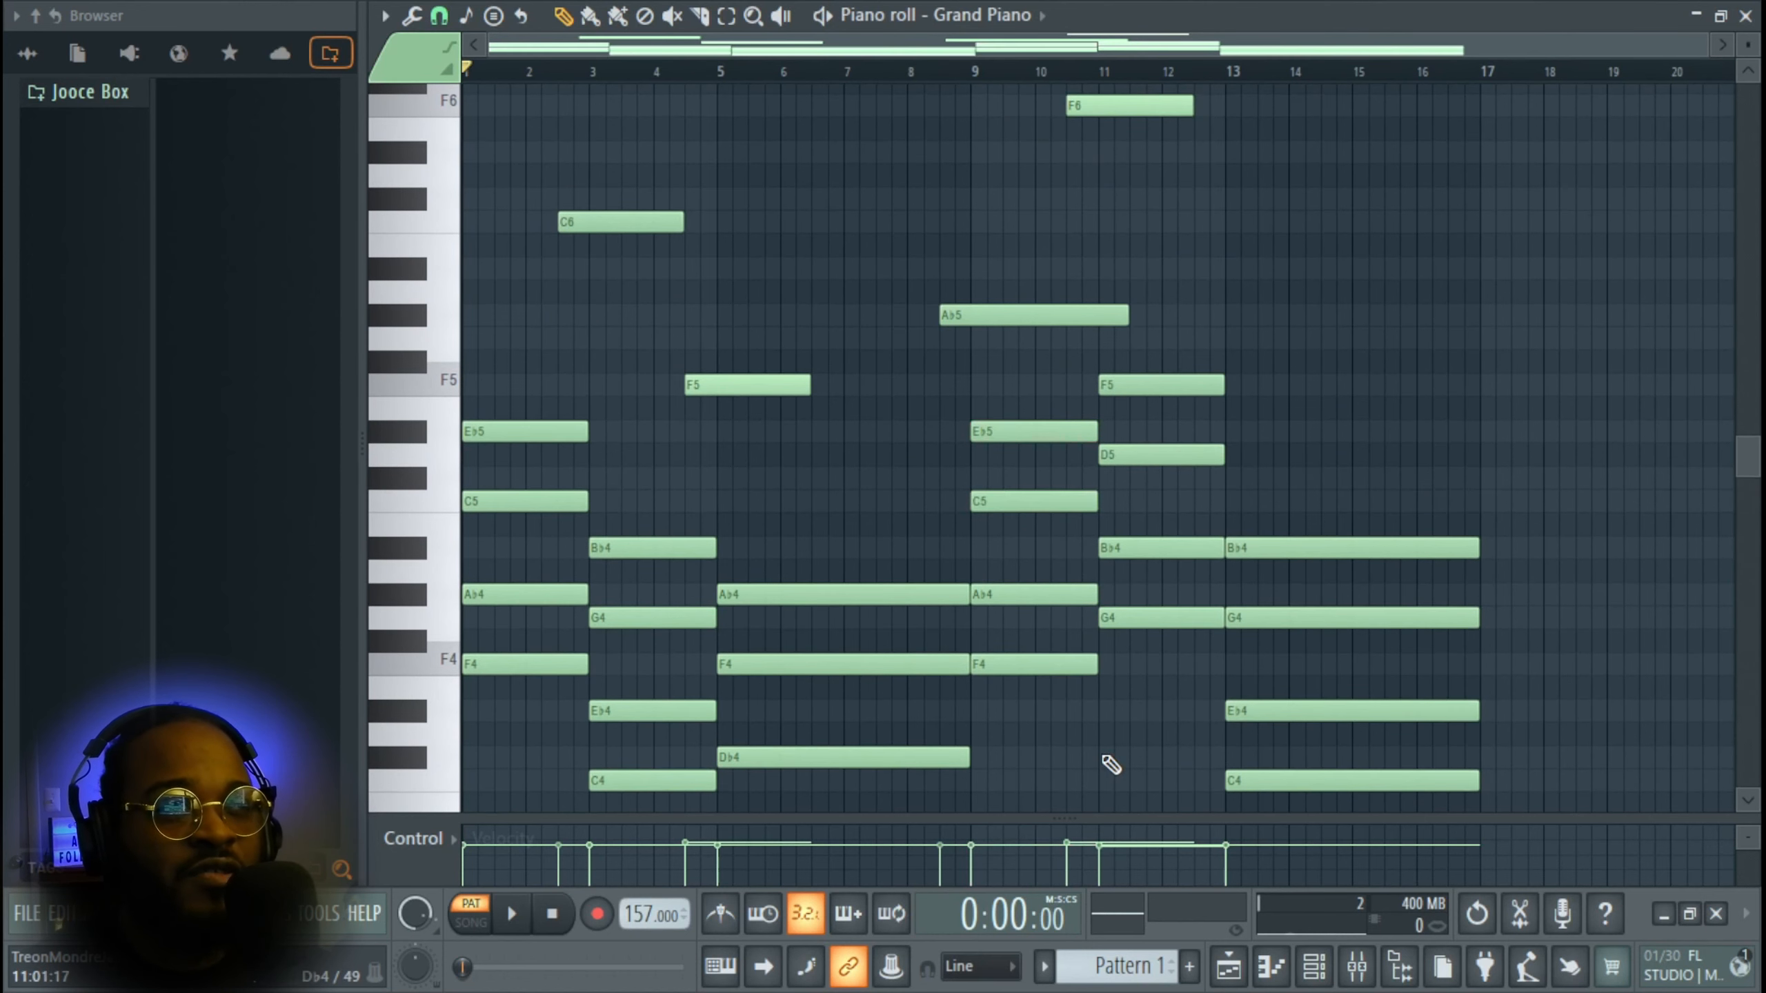
# - Lower only the bar 9 chord's E♭5 an octave to compare it with bar 13, and raise it back
pyautogui.click(1030, 437)
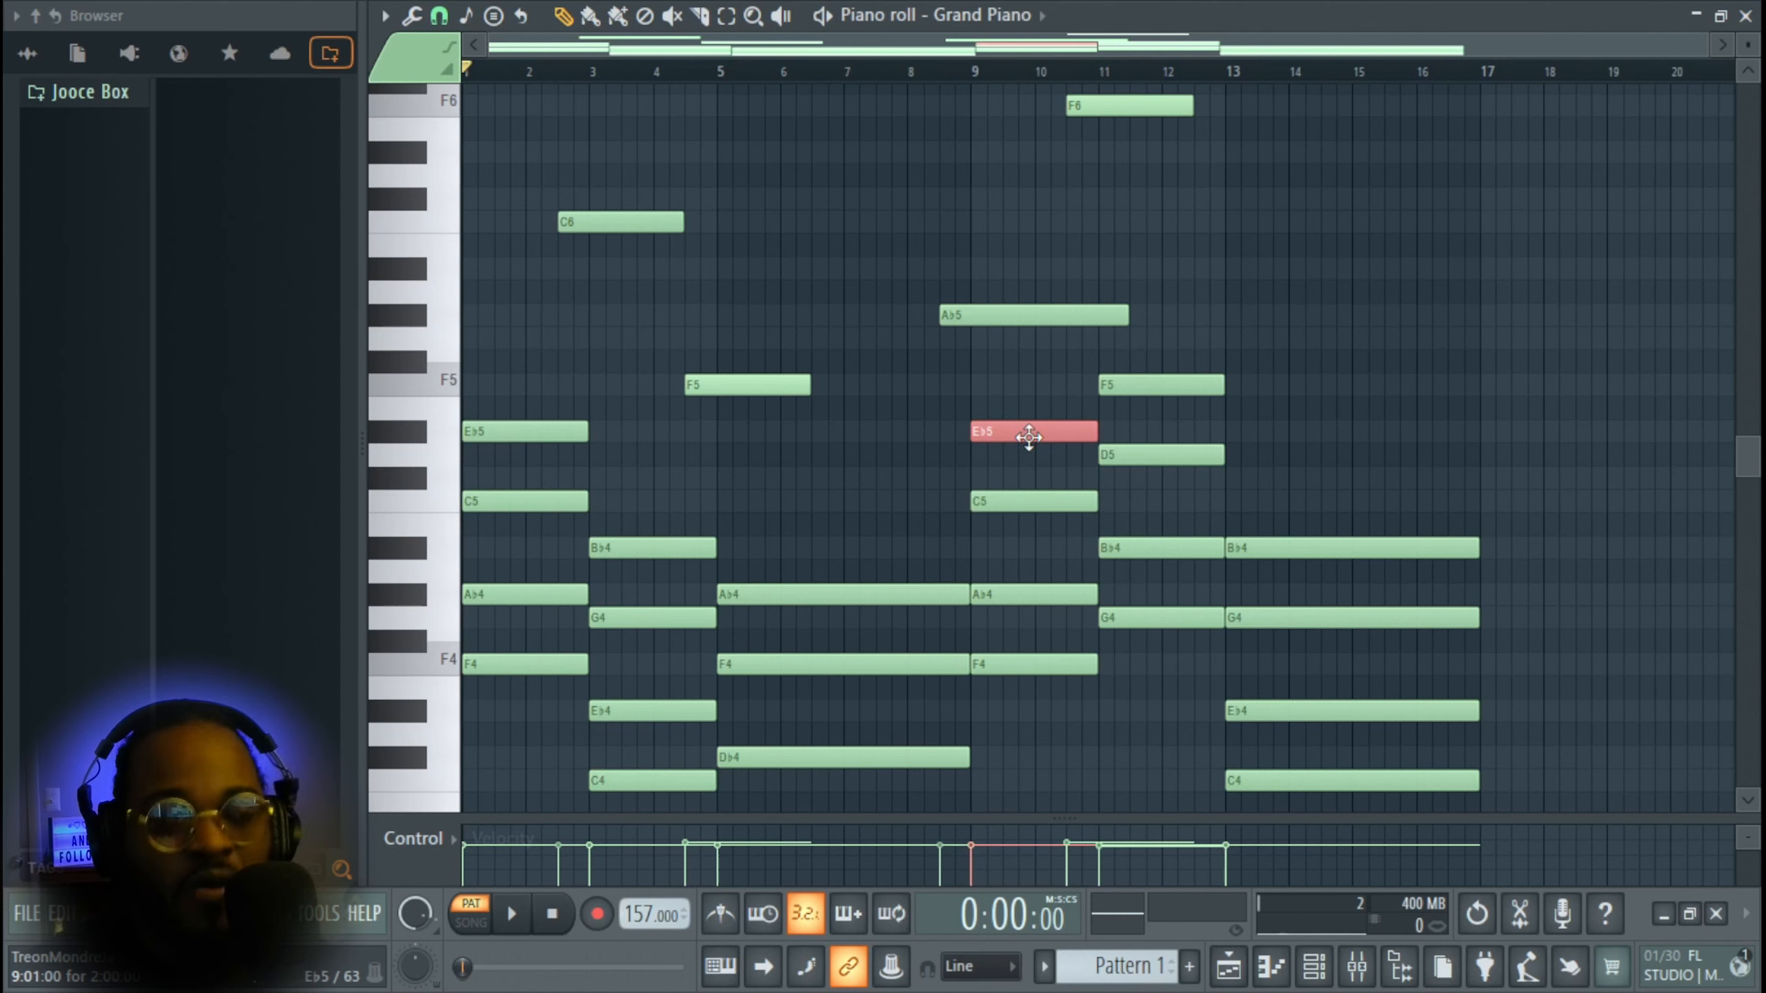
pyautogui.hotkey('ctrl', 'Down')
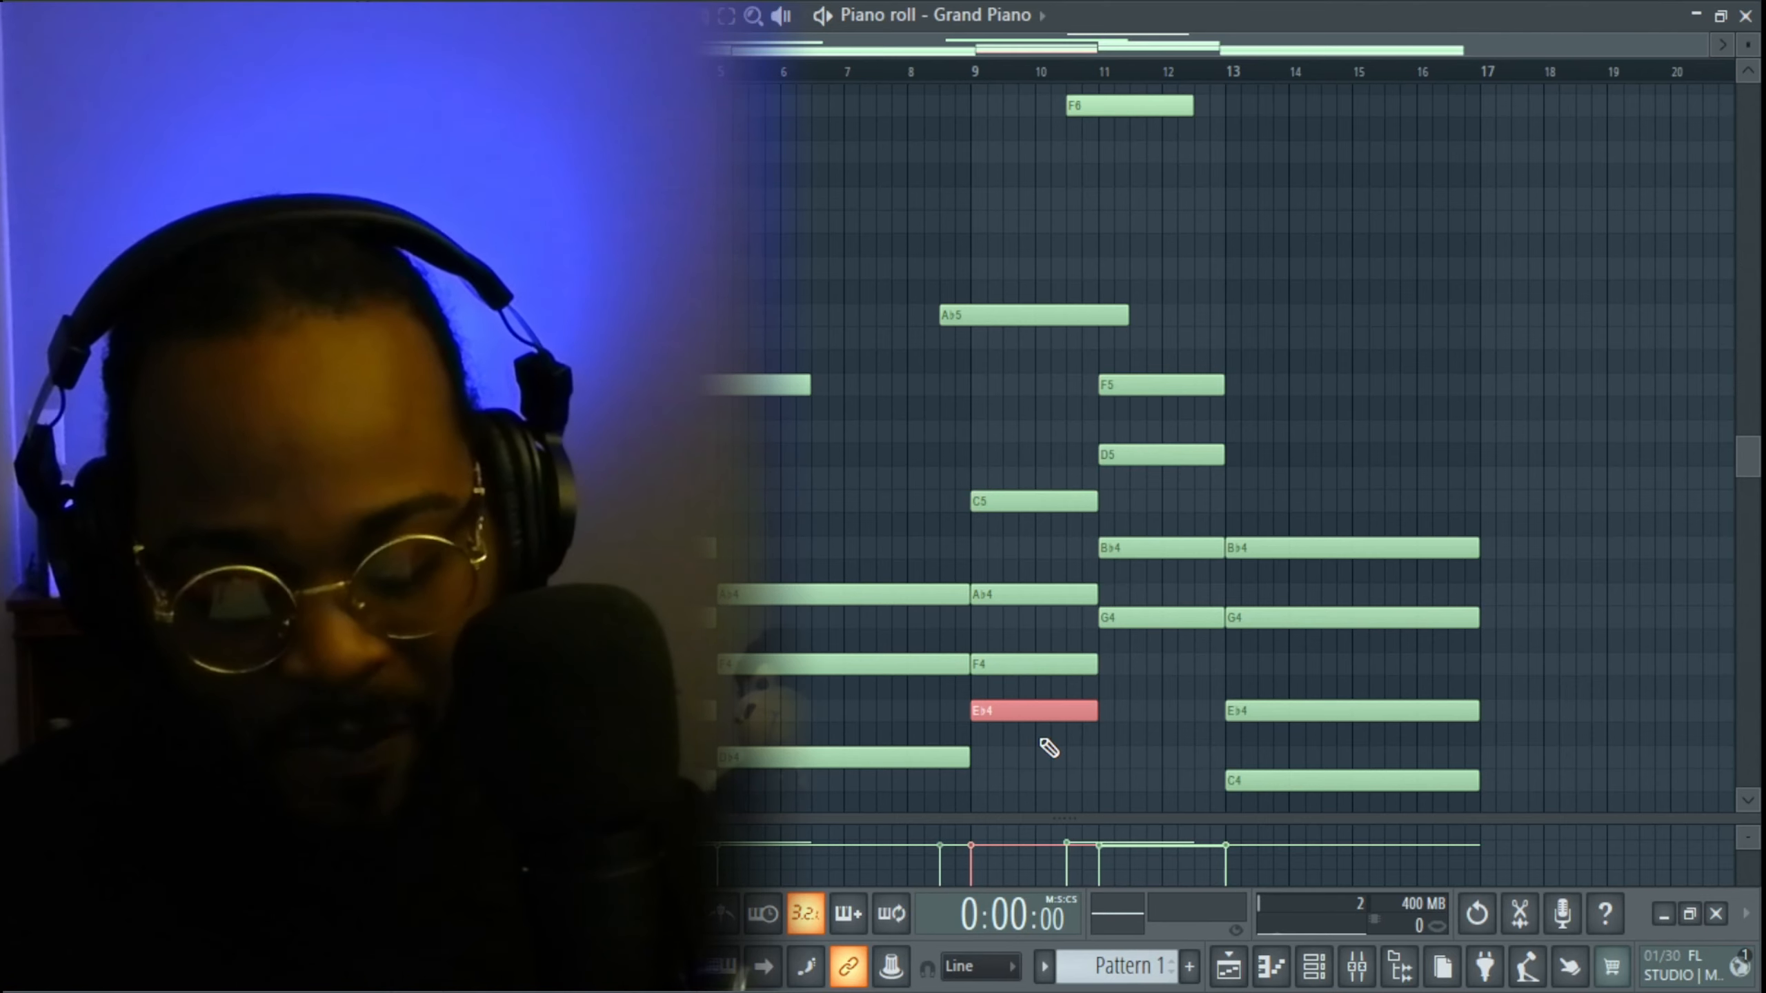
pyautogui.hotkey('ctrl', 'Up')
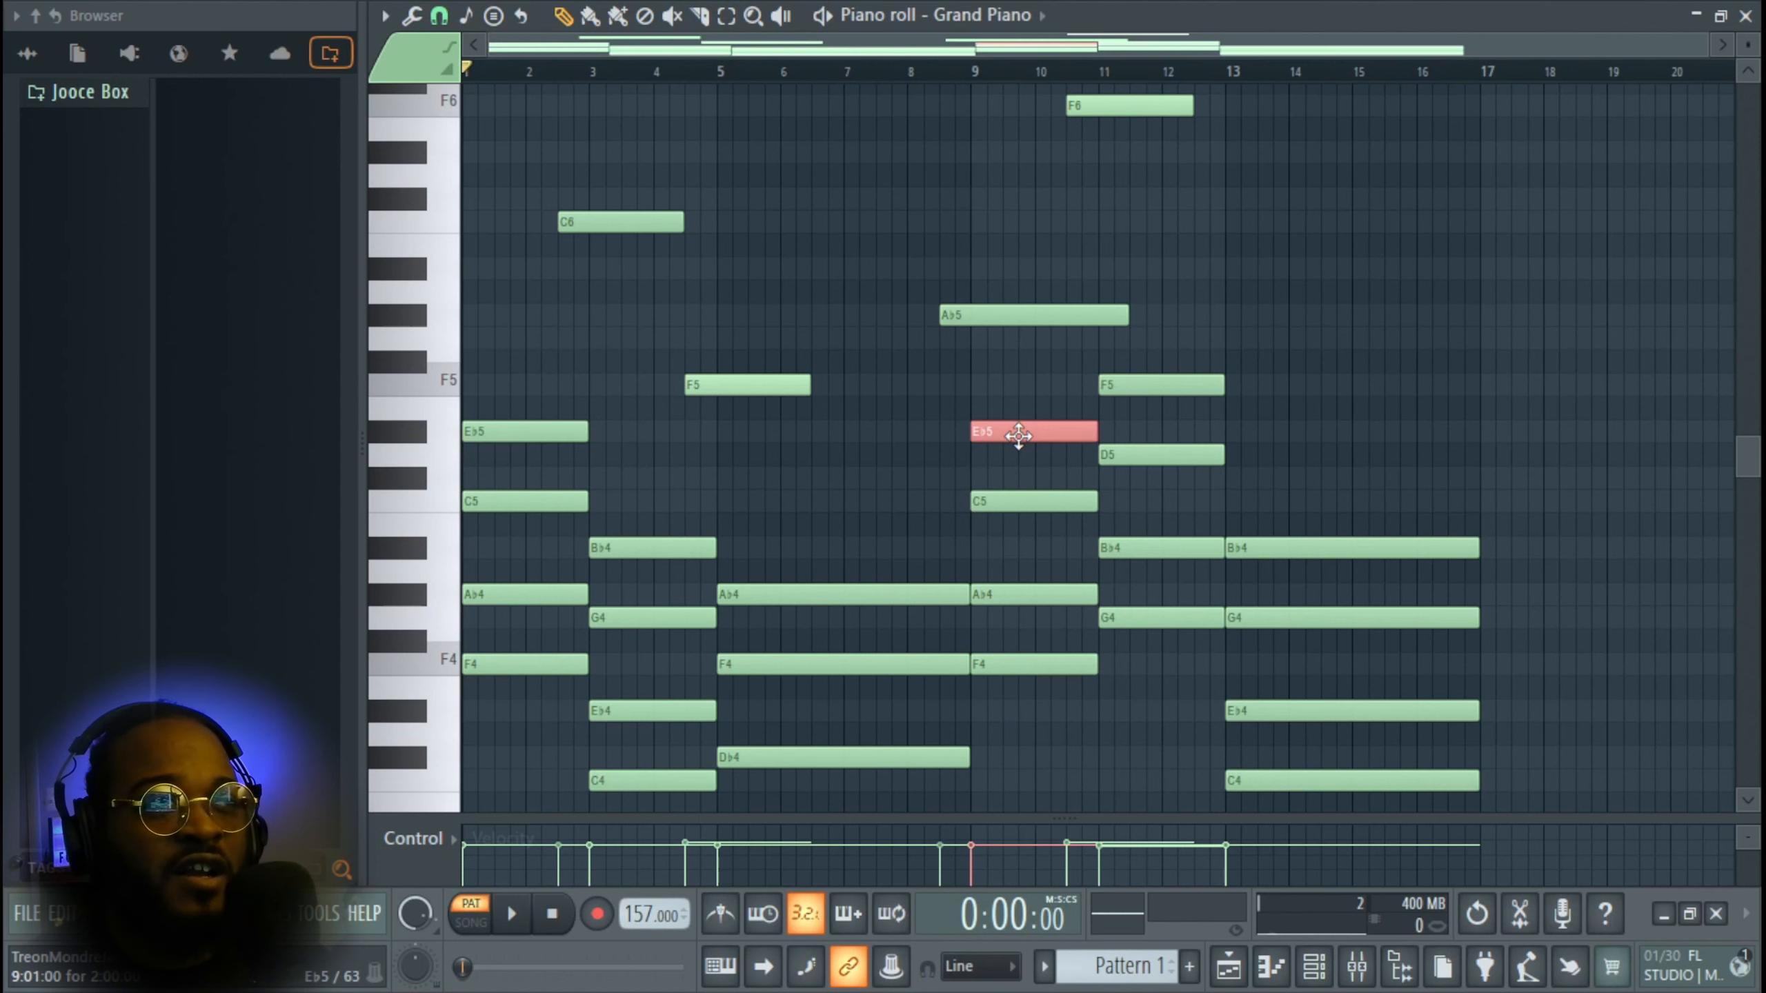
# - Copy the bar 9 chord's E♭5 as an E♭6 melody note starting halfway through bar 12, and play the pattern
pyautogui.moveTo(1021, 433); pyautogui.dragTo(1276, 440)
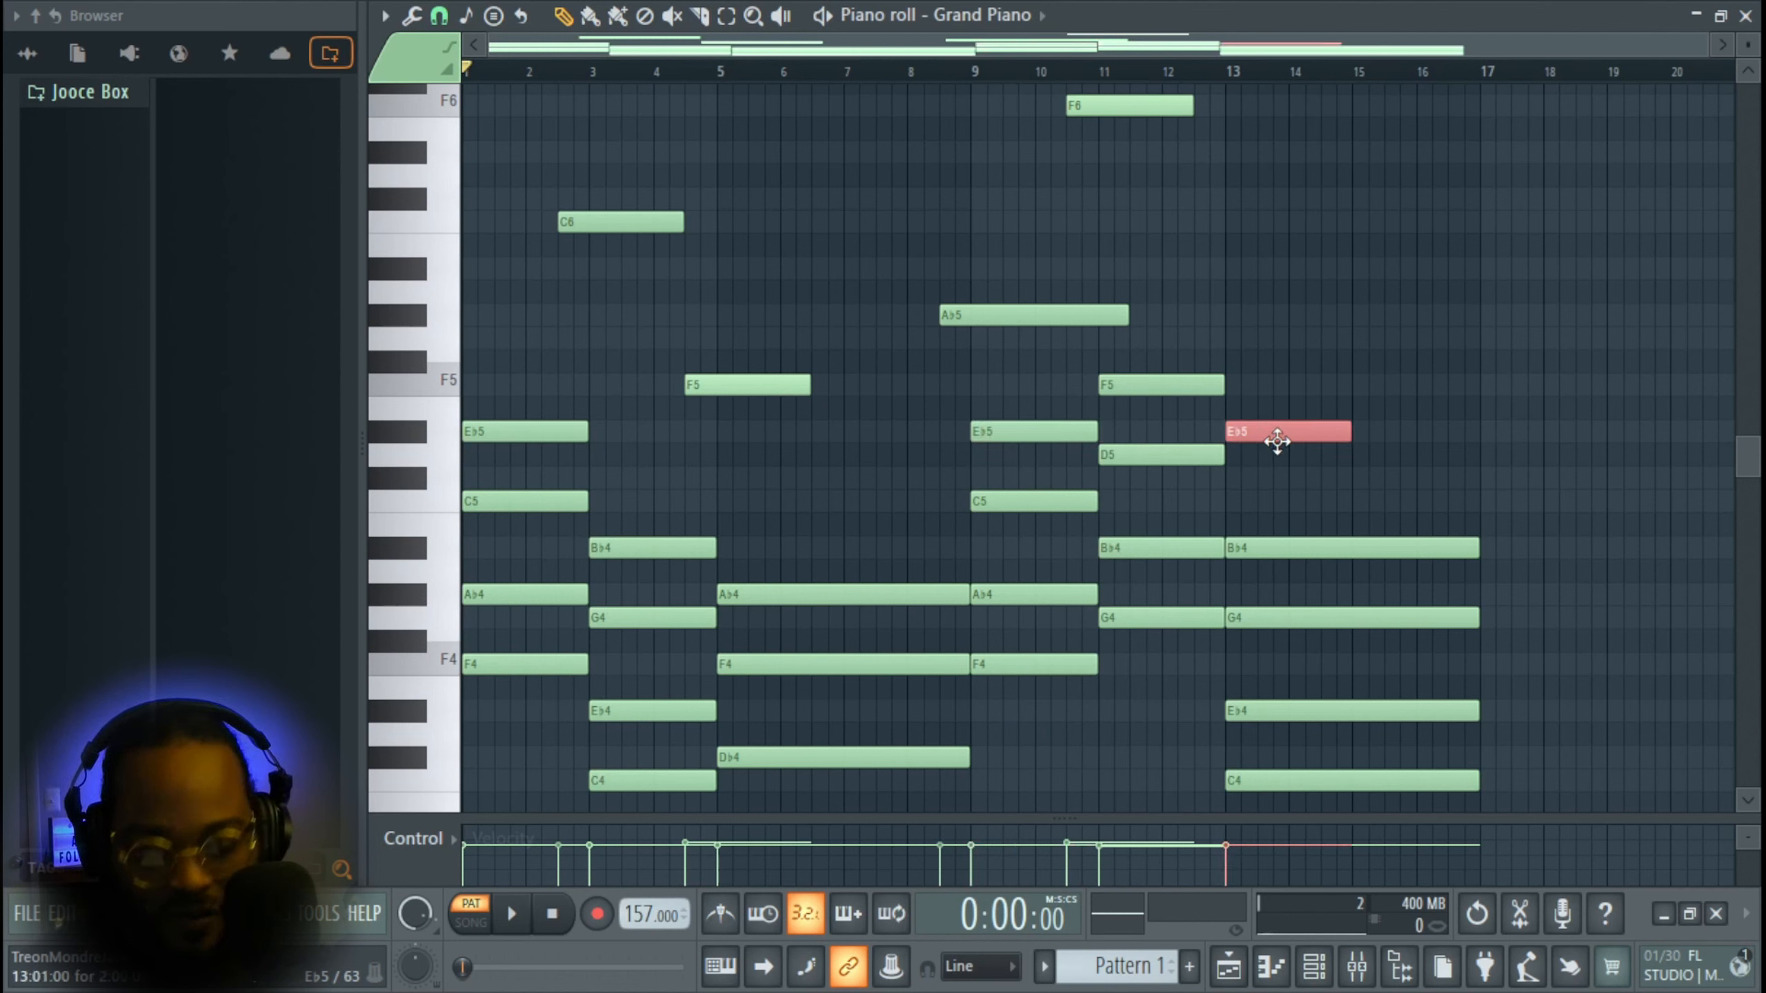
pyautogui.hotkey('ctrl', 'Up')
pyautogui.scroll(3, 1285, 389)
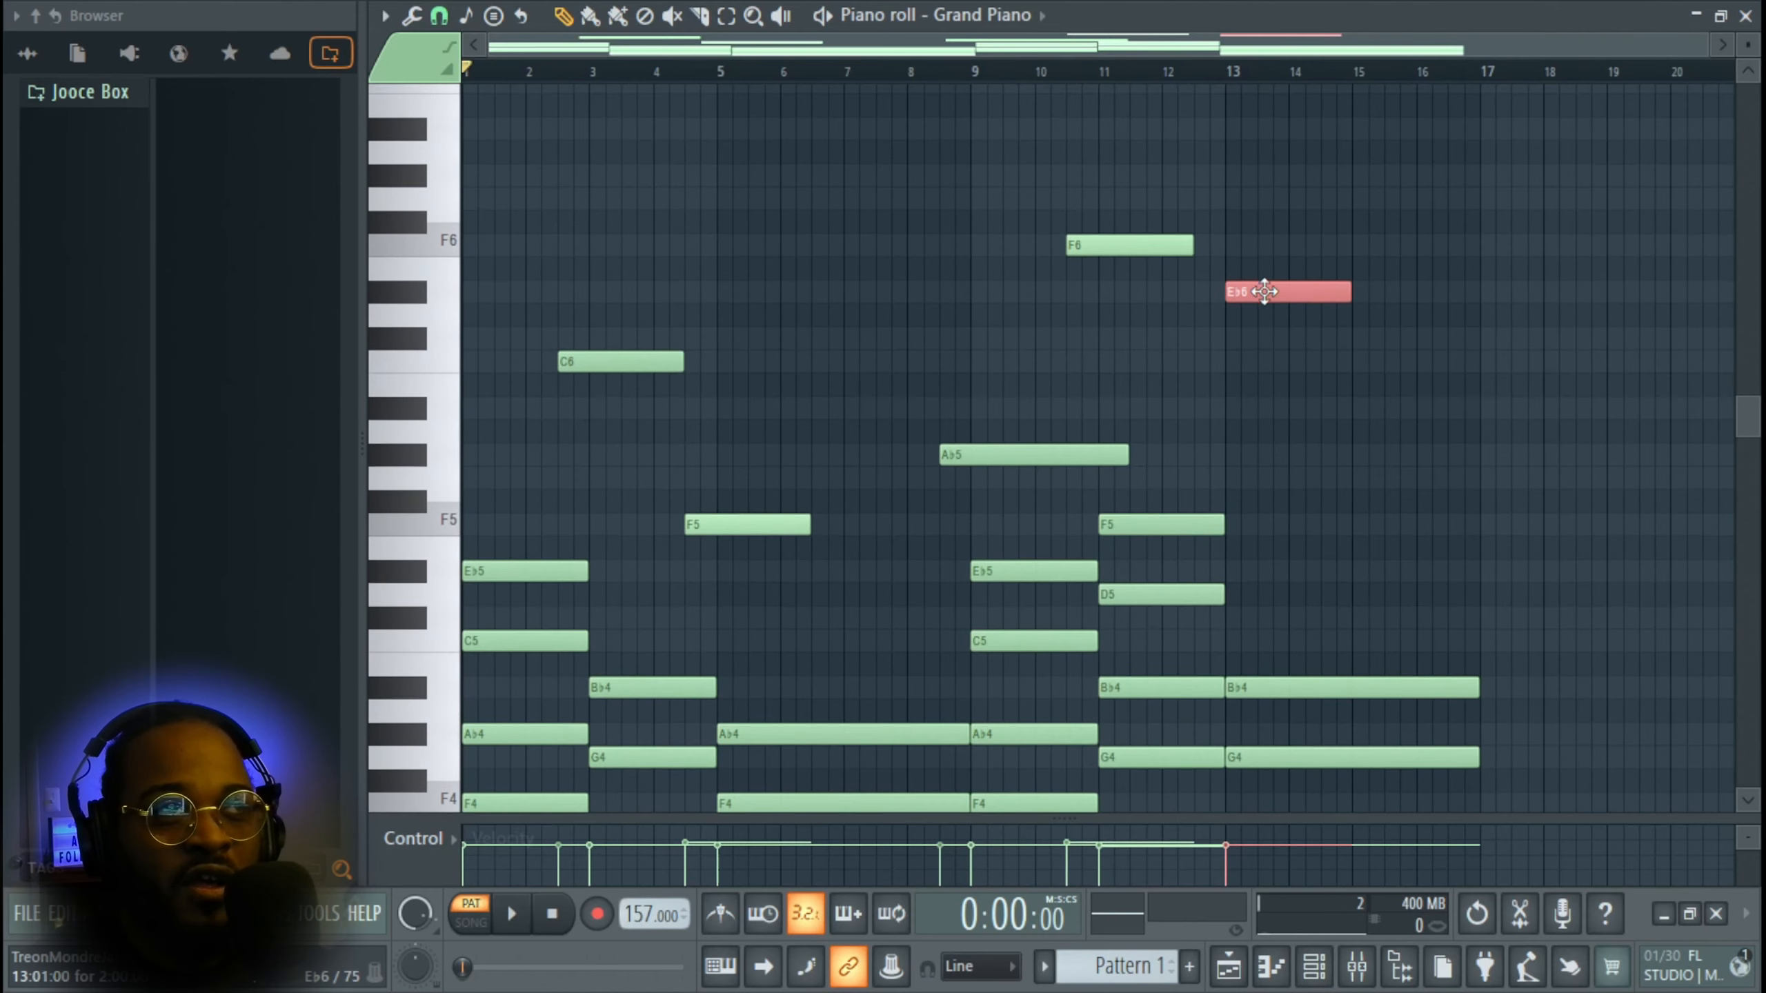
pyautogui.moveTo(1264, 292); pyautogui.dragTo(1231, 293)
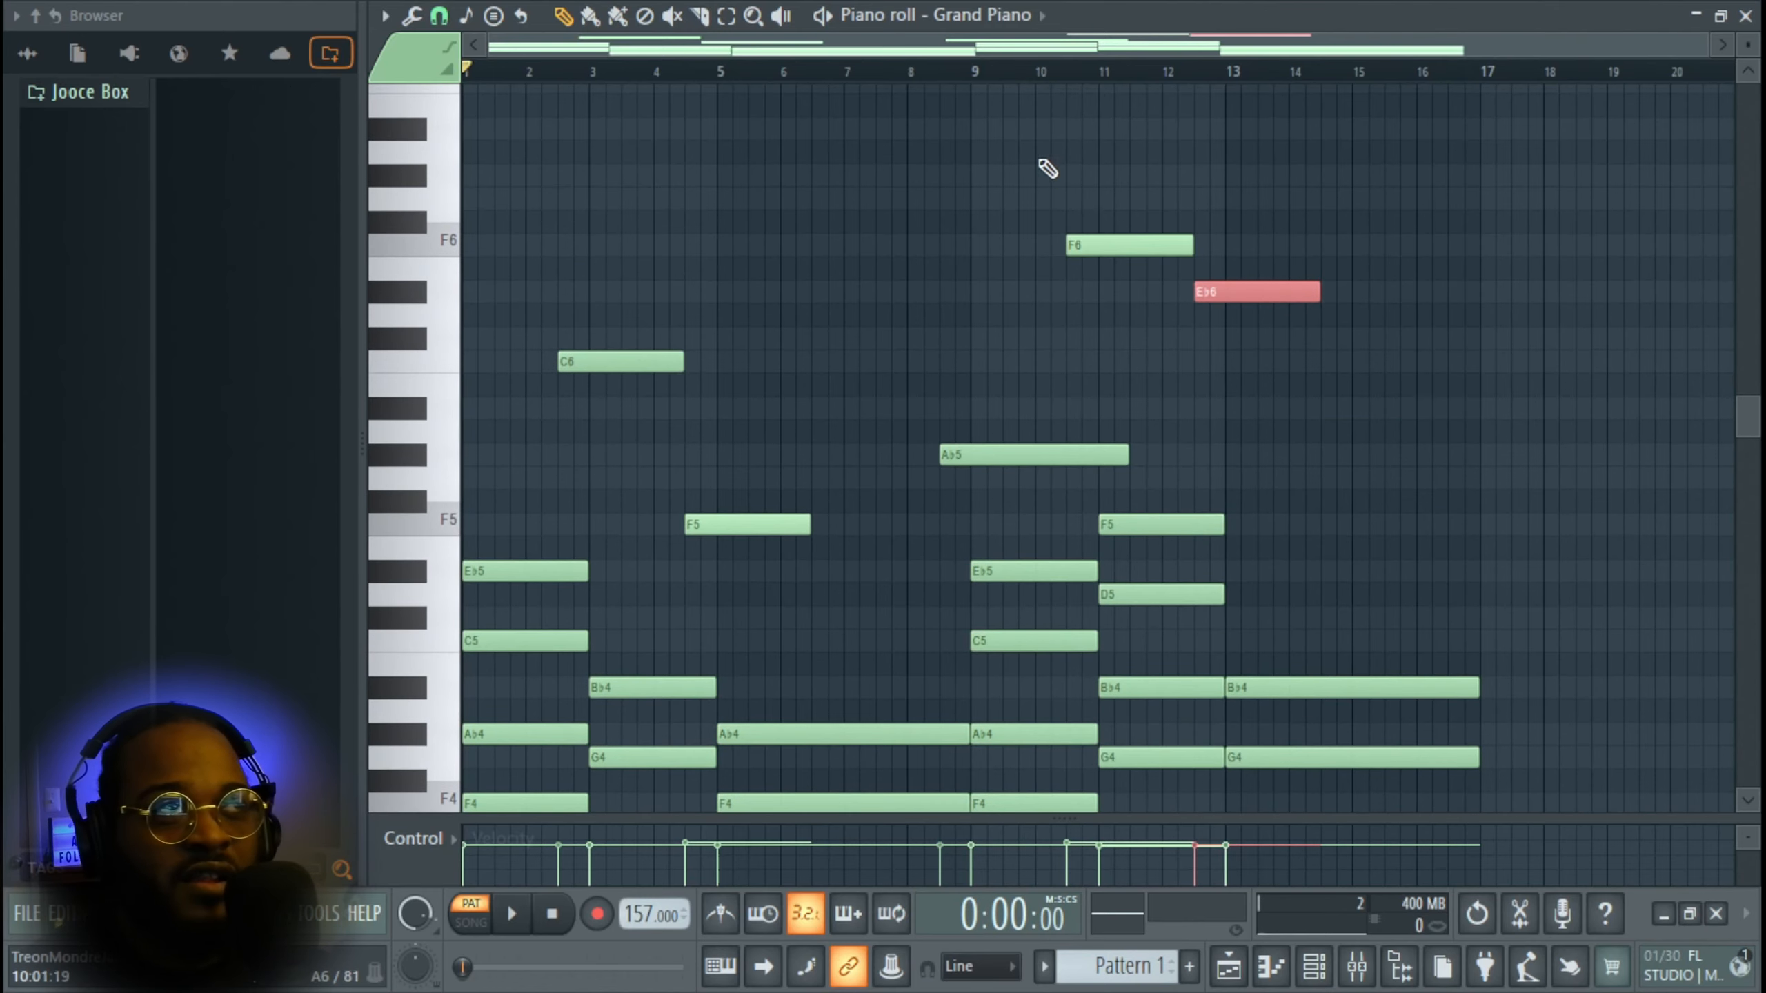
pyautogui.press('space')
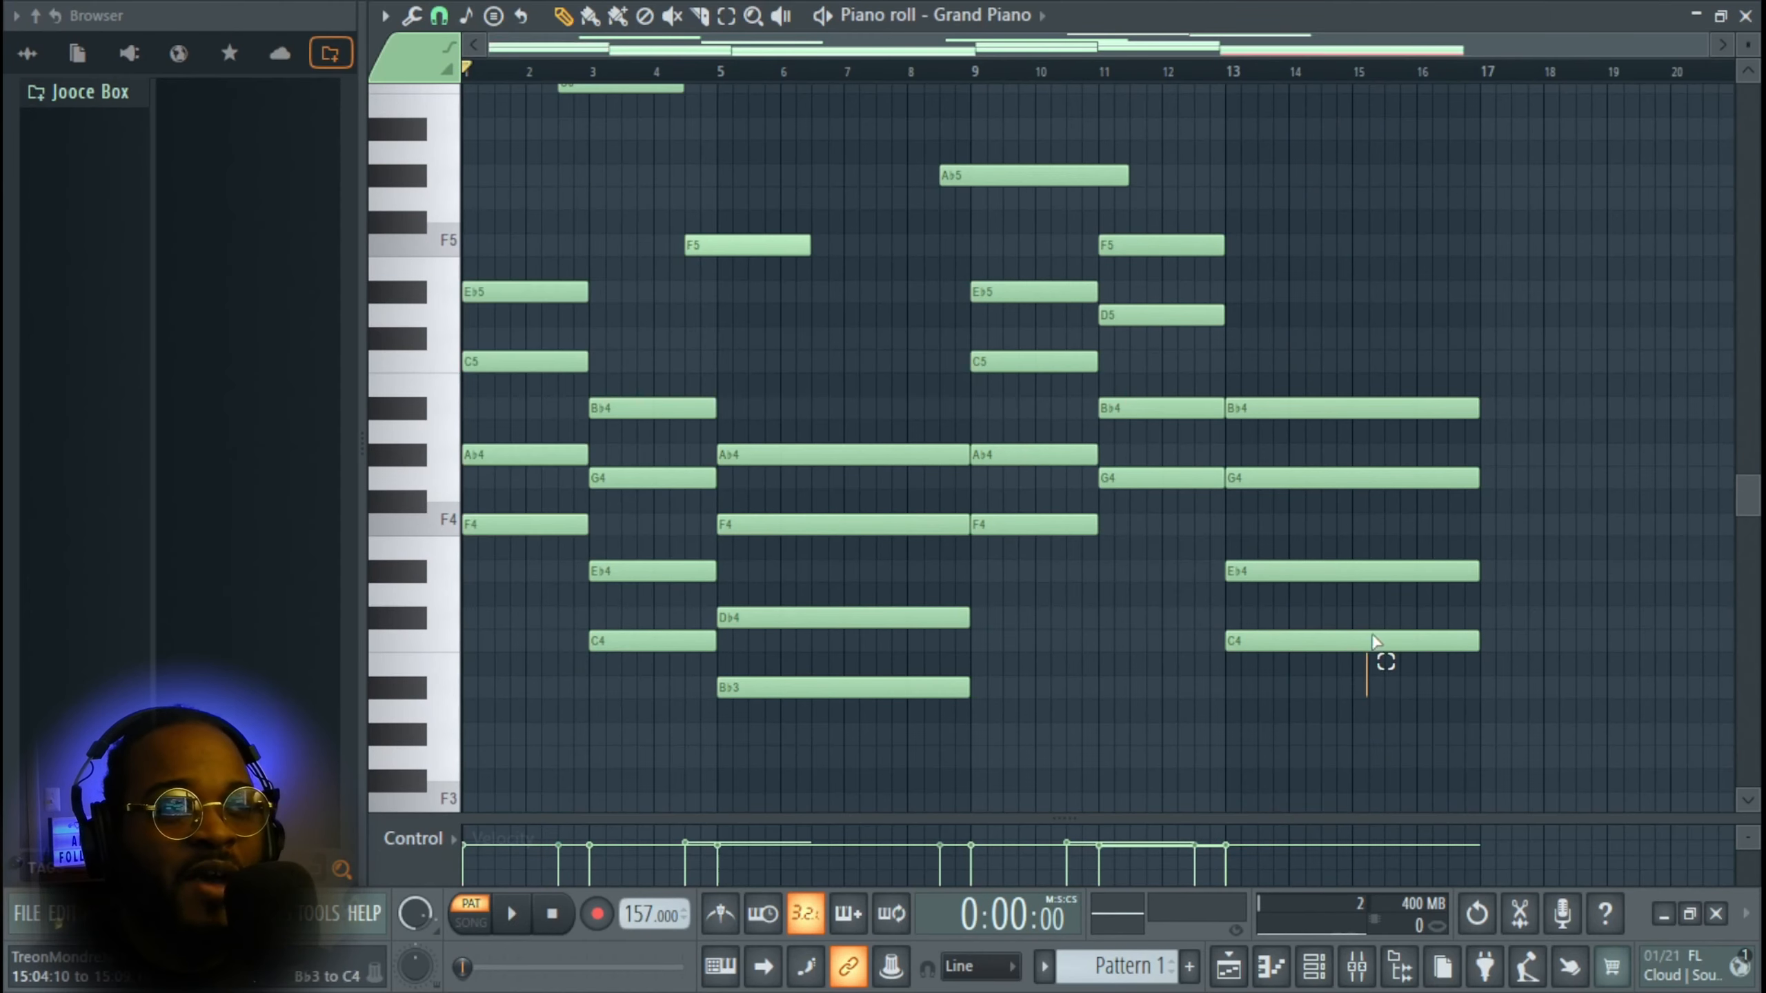
# - Examine the chords at bars 13 and 1 together, comparing their notes and the melody leading from the last chord back to the first
pyautogui.moveTo(1375, 640); pyautogui.dragTo(1397, 348)
pyautogui.moveTo(508, 593); pyautogui.dragTo(553, 251)
pyautogui.scroll(4, 1367, 473)
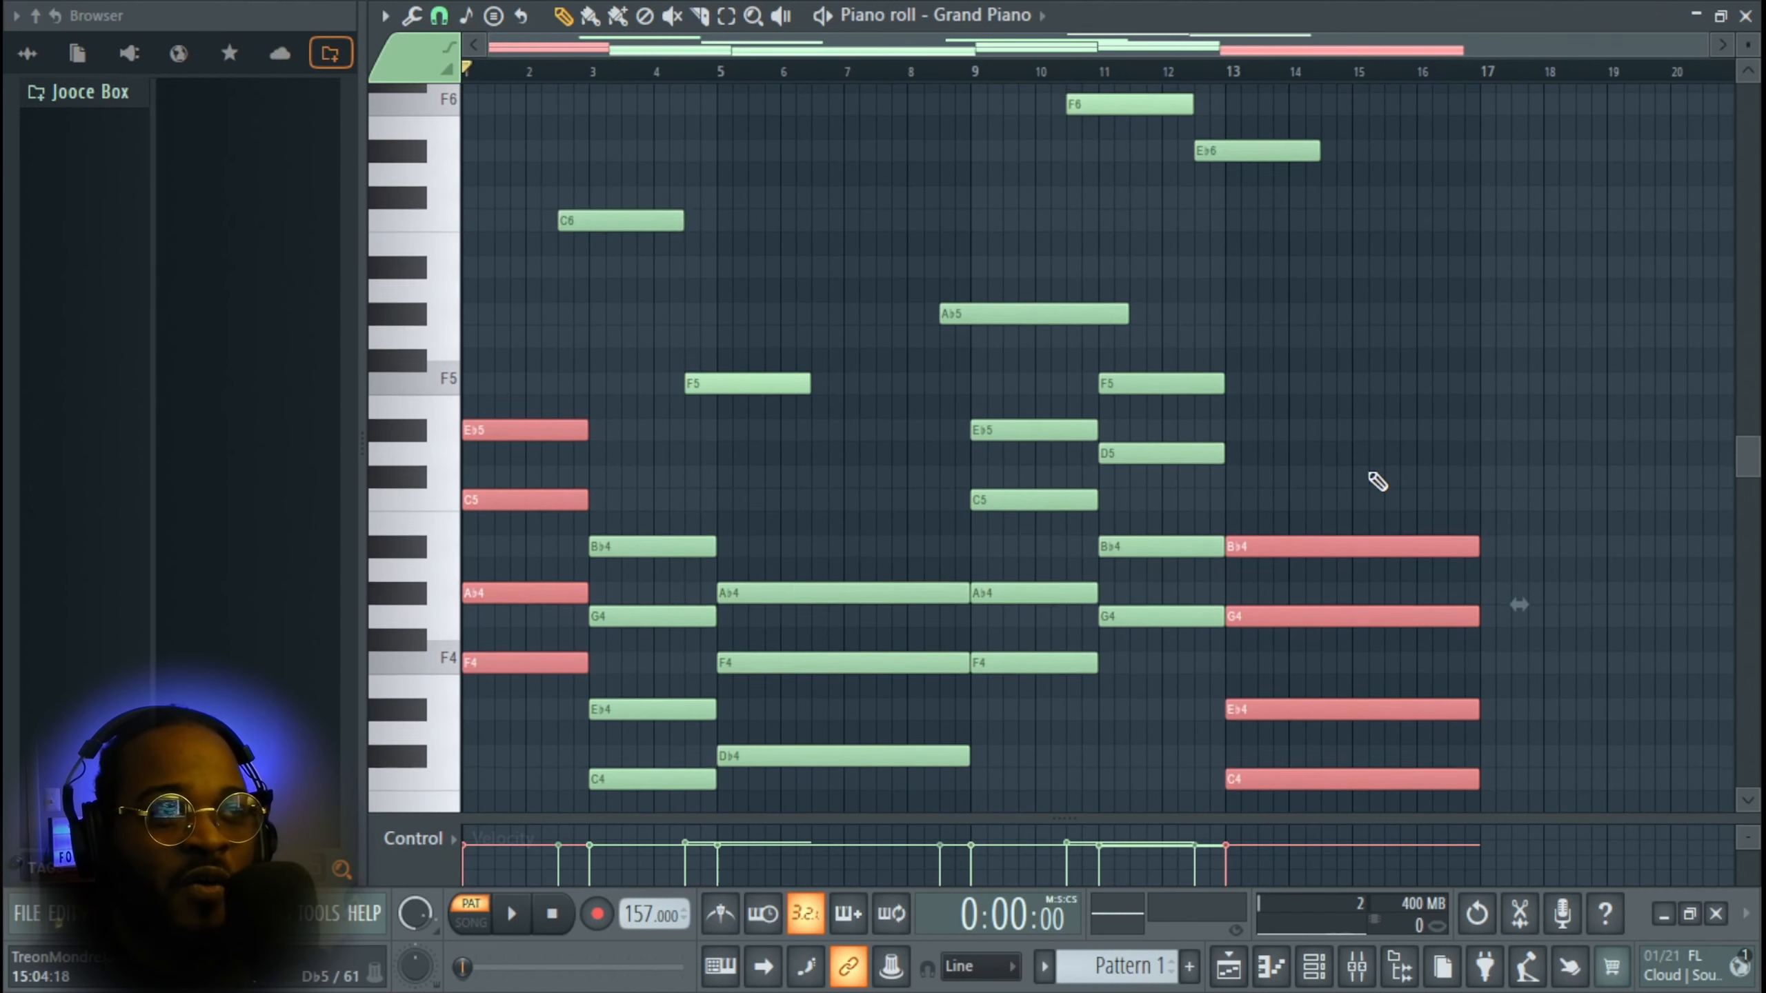
pyautogui.scroll(-3, 1377, 478)
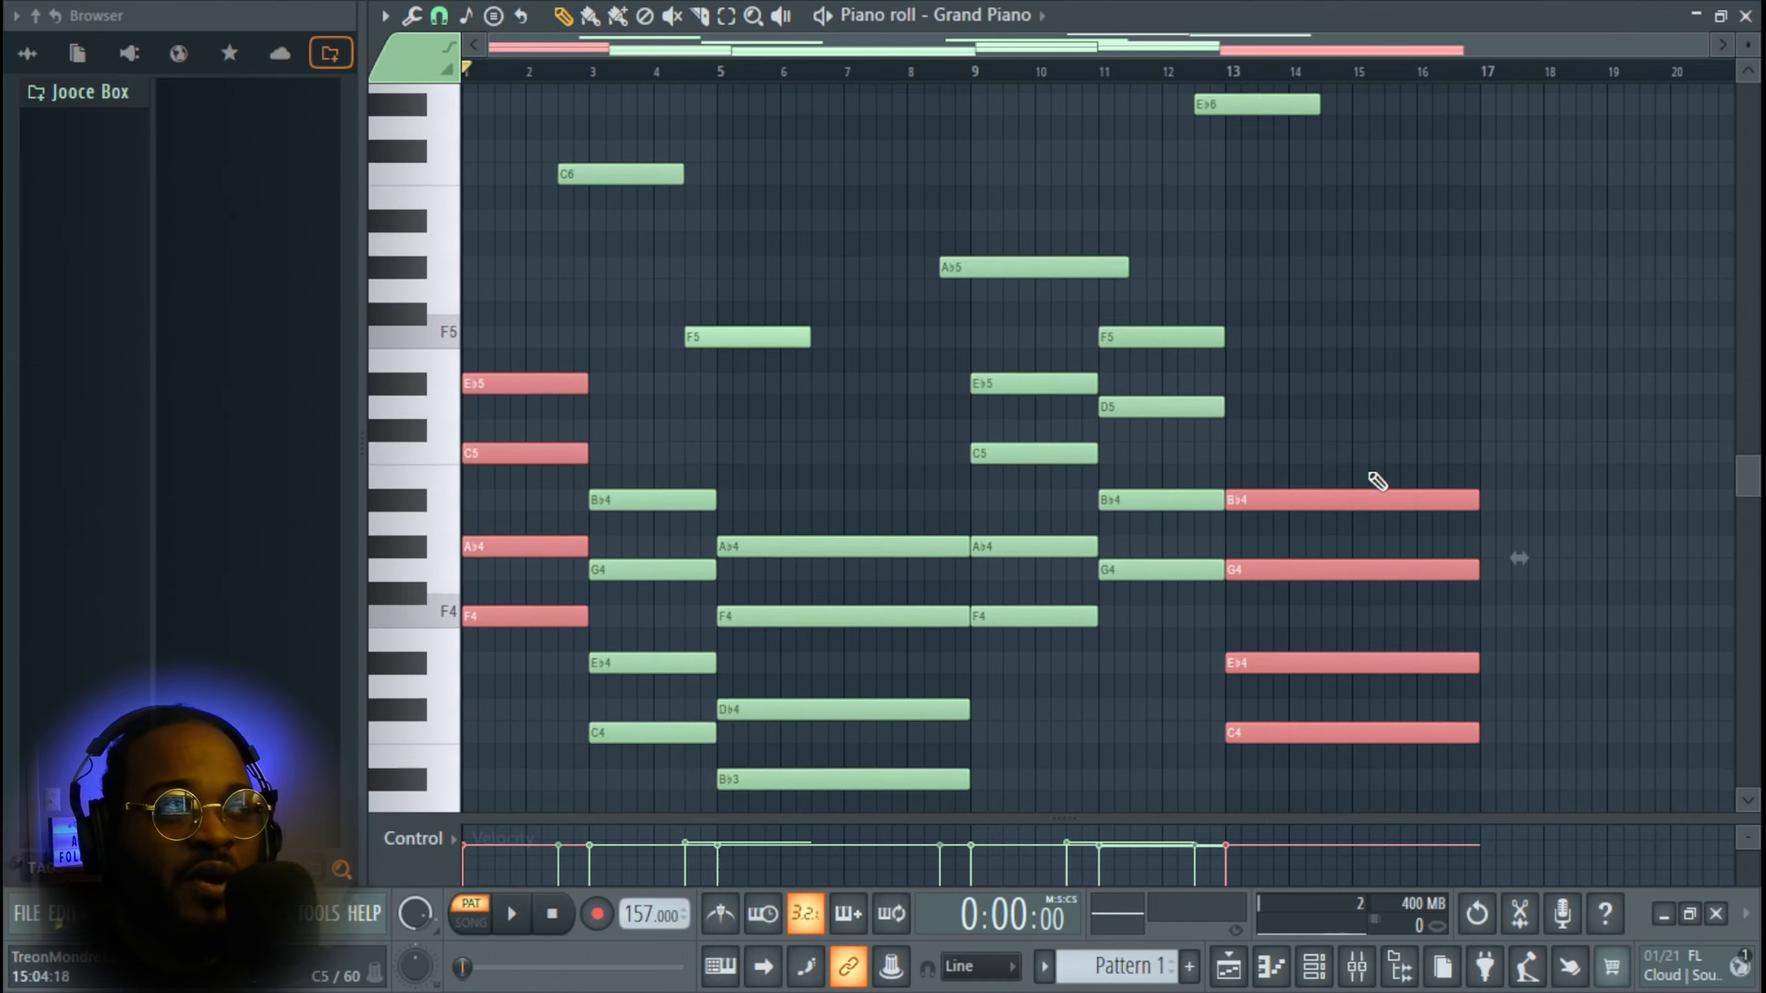
pyautogui.scroll(4, 1376, 479)
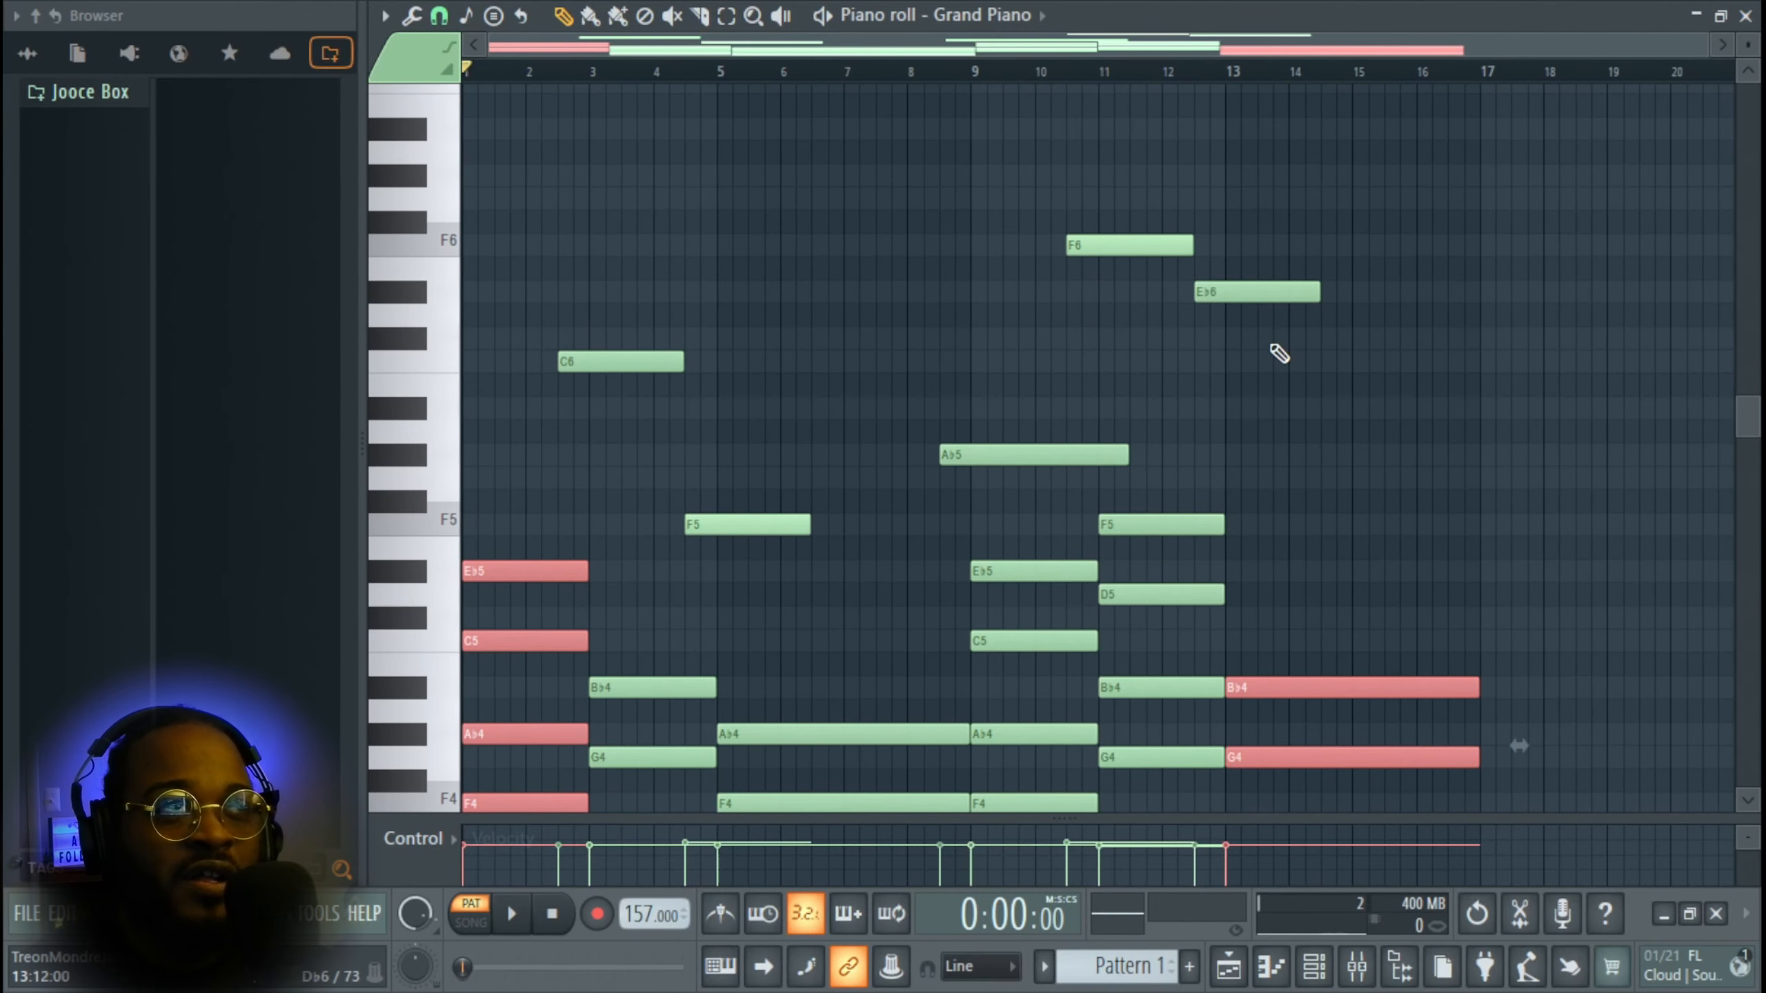
pyautogui.scroll(1, 1265, 342)
pyautogui.scroll(-3, 1281, 383)
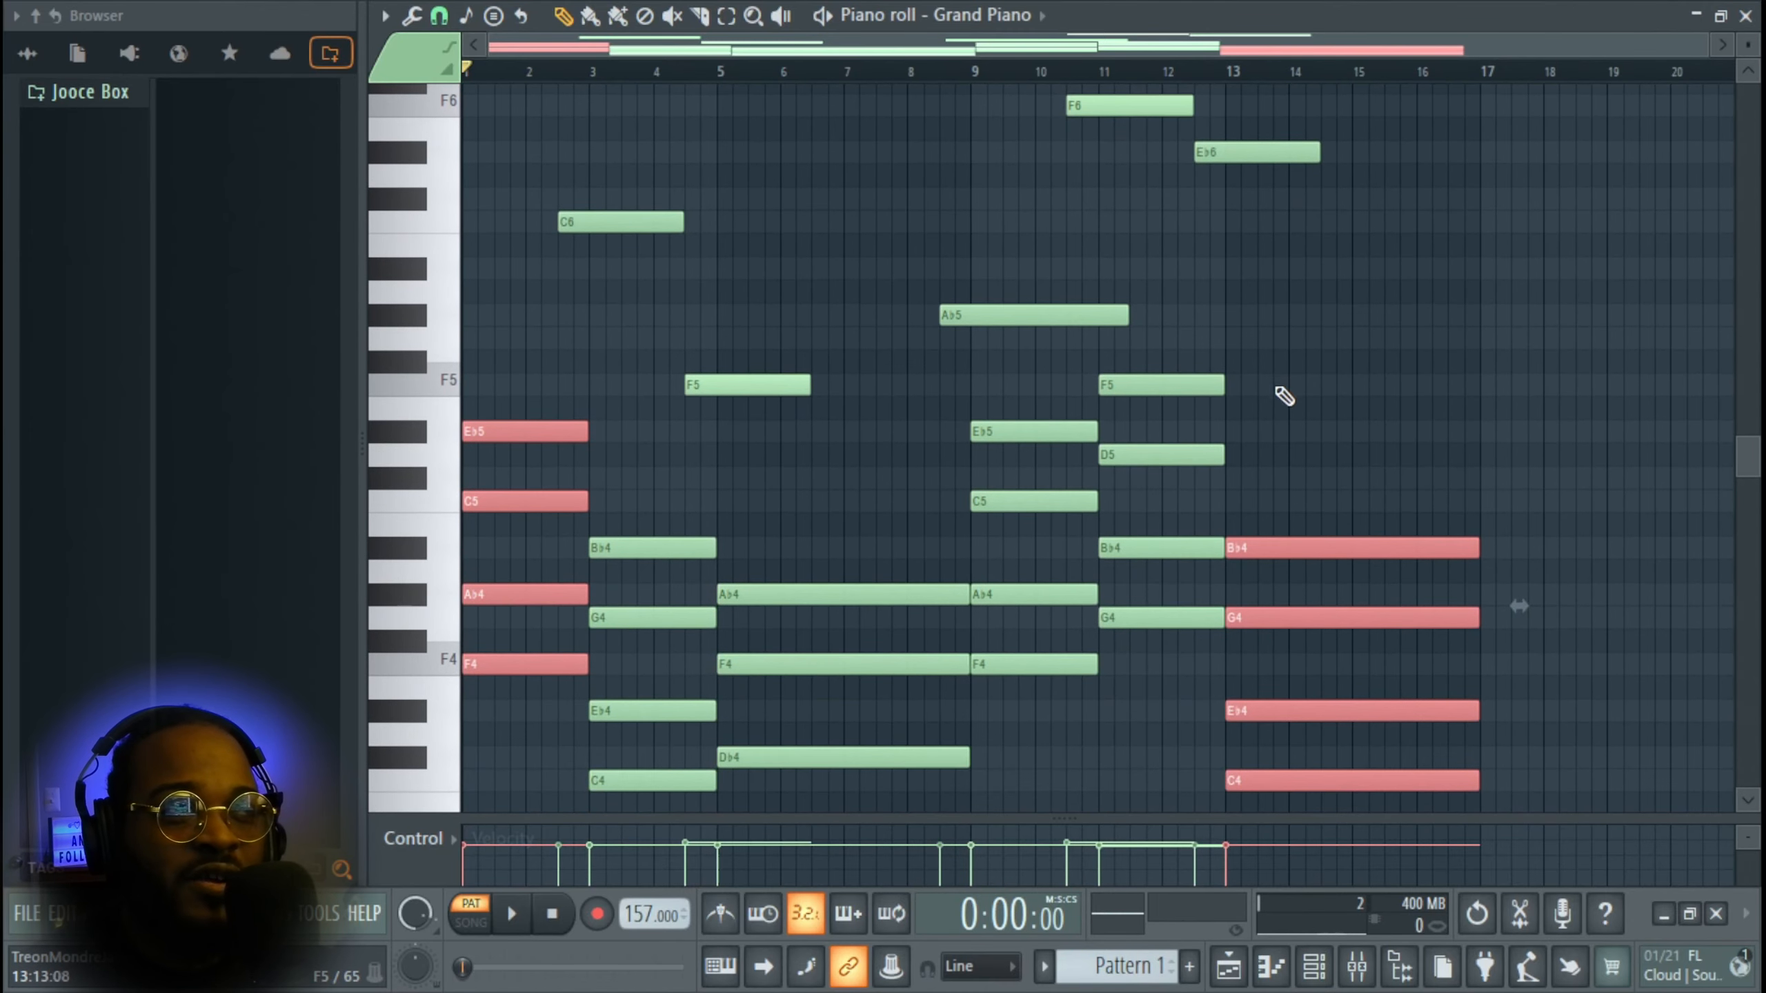
pyautogui.scroll(-2, 1311, 443)
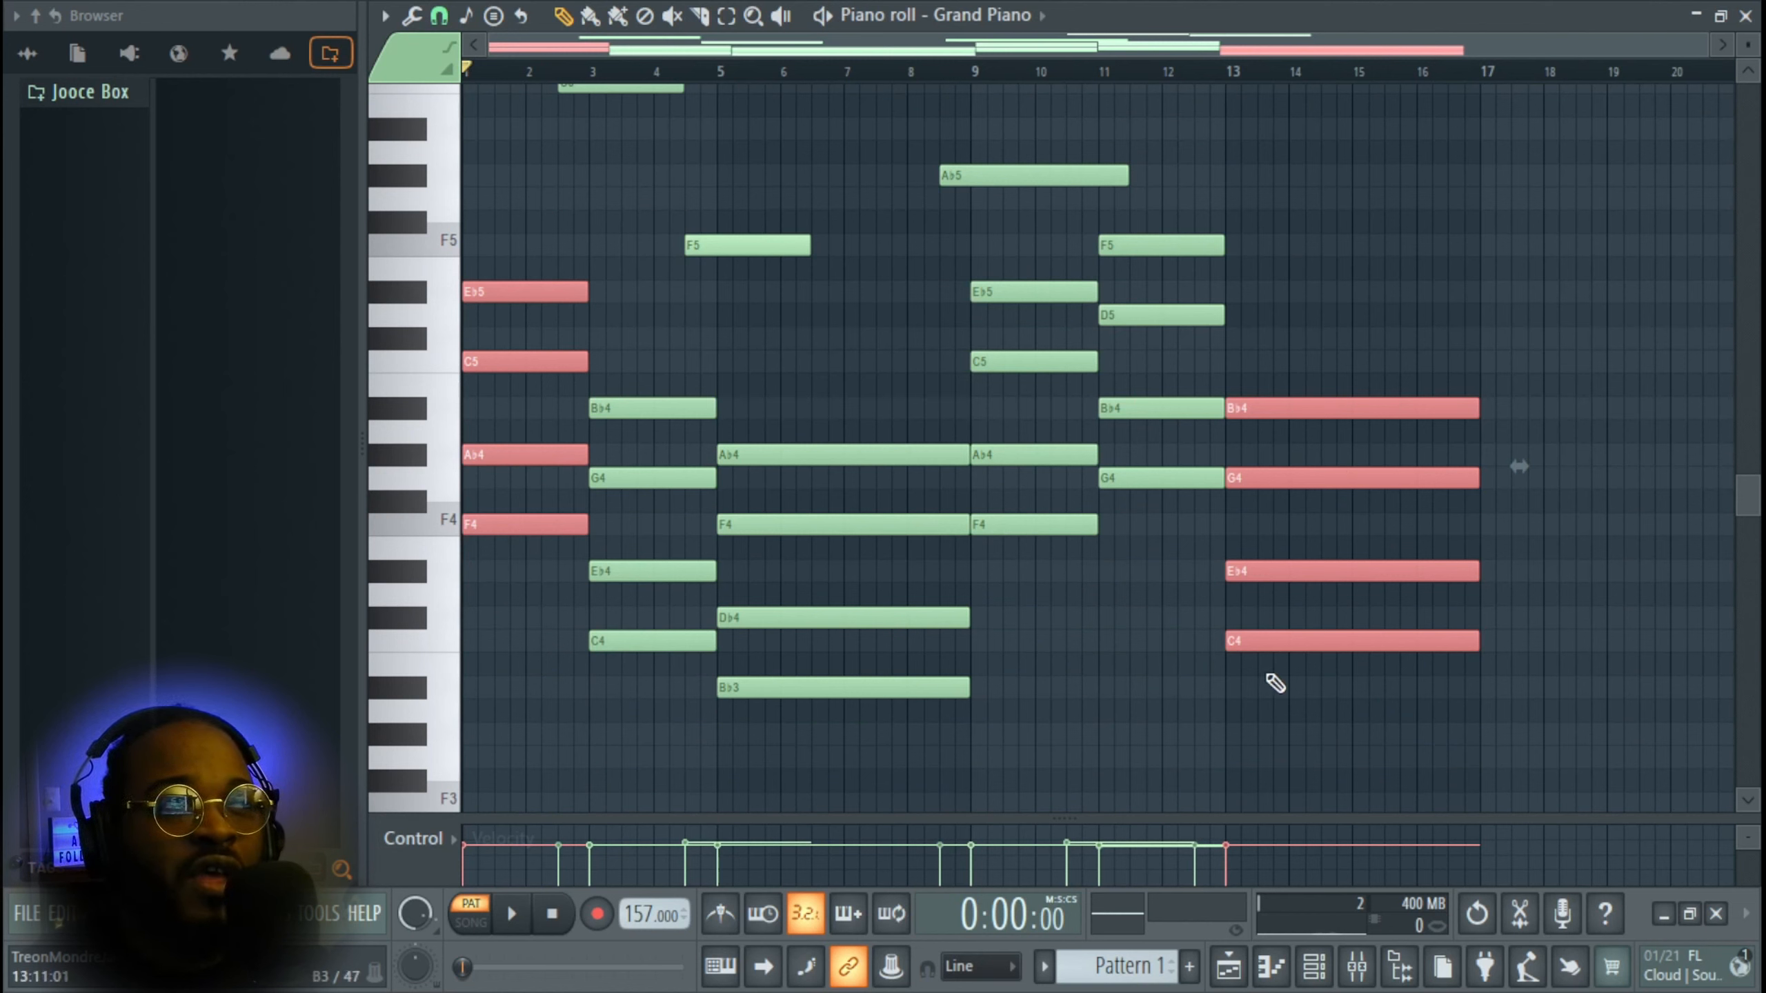
pyautogui.moveTo(495, 569); pyautogui.dragTo(507, 272)
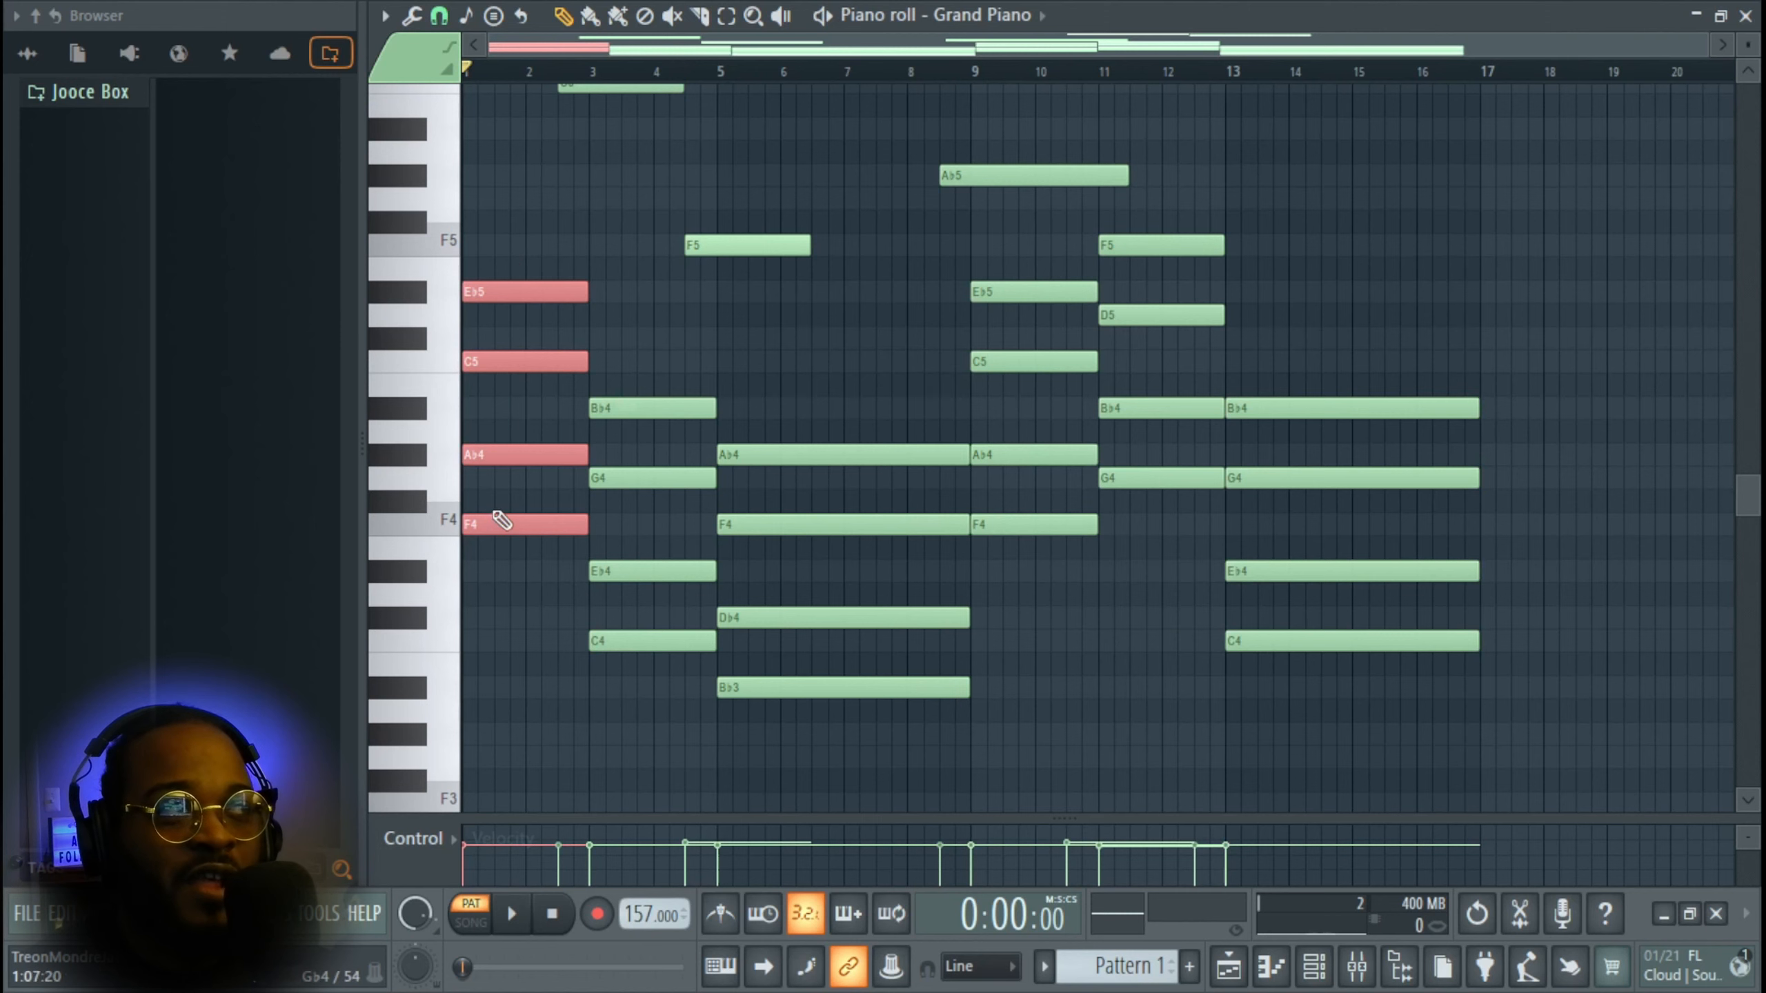
pyautogui.scroll(3, 1014, 515)
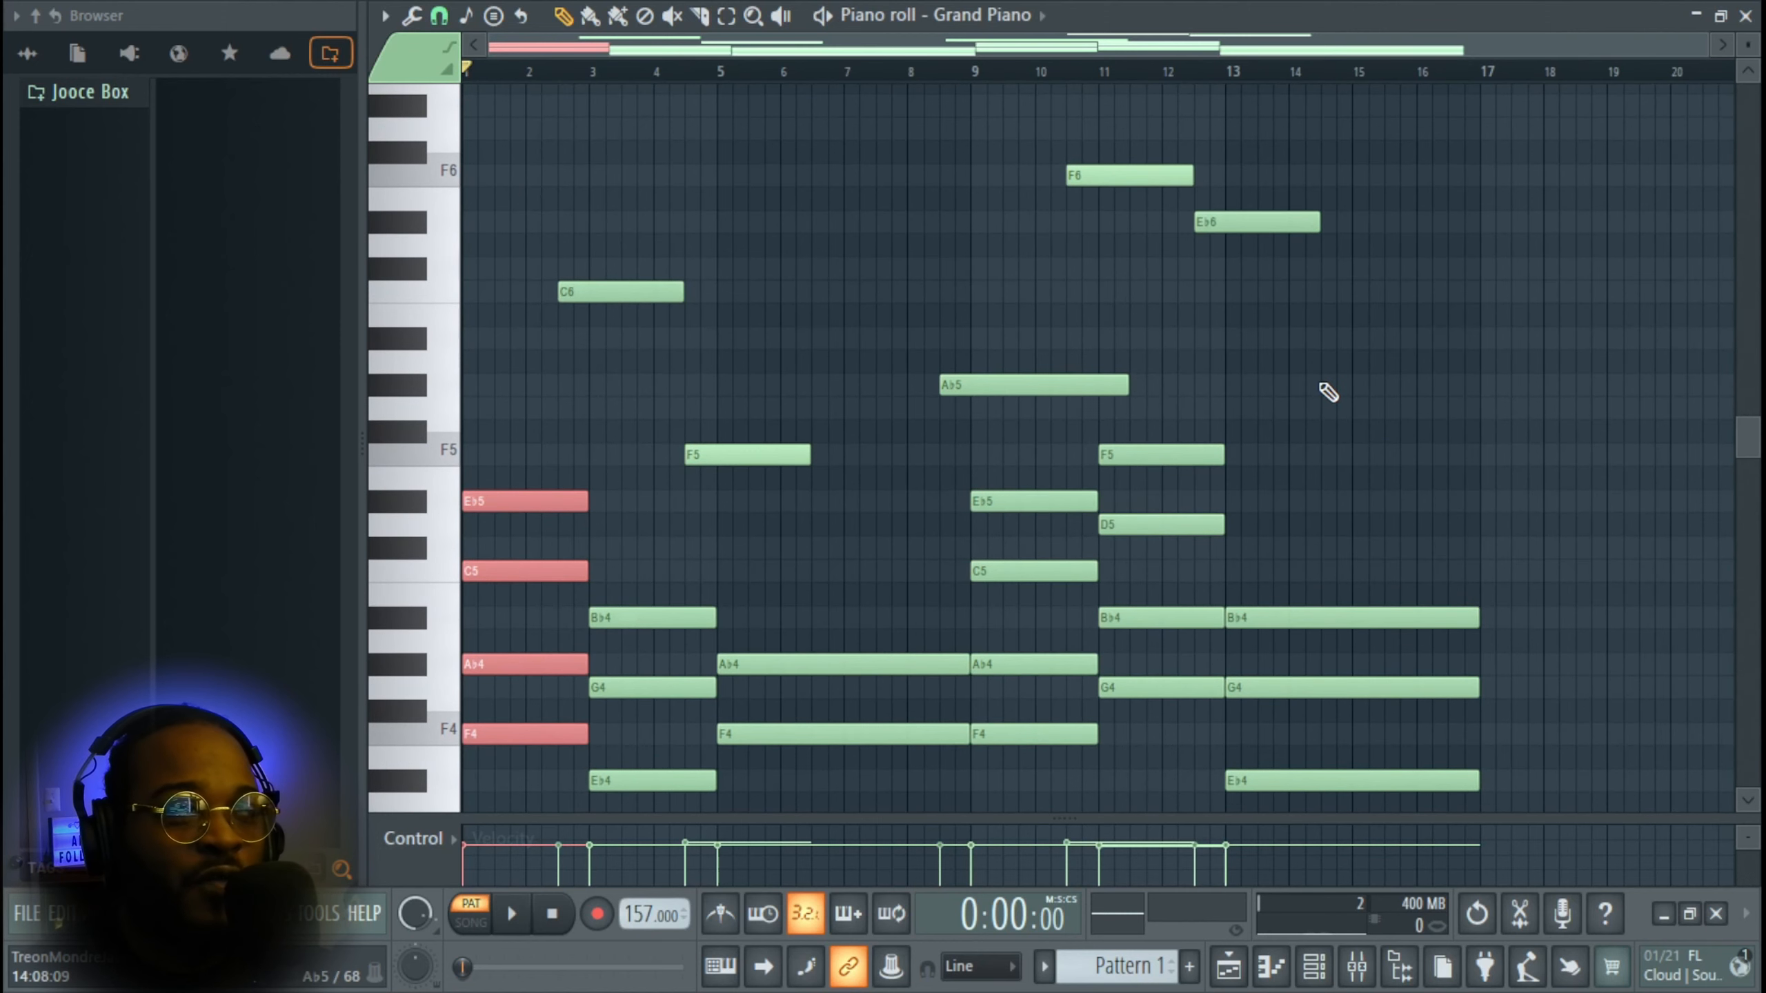
pyautogui.scroll(1, 1328, 393)
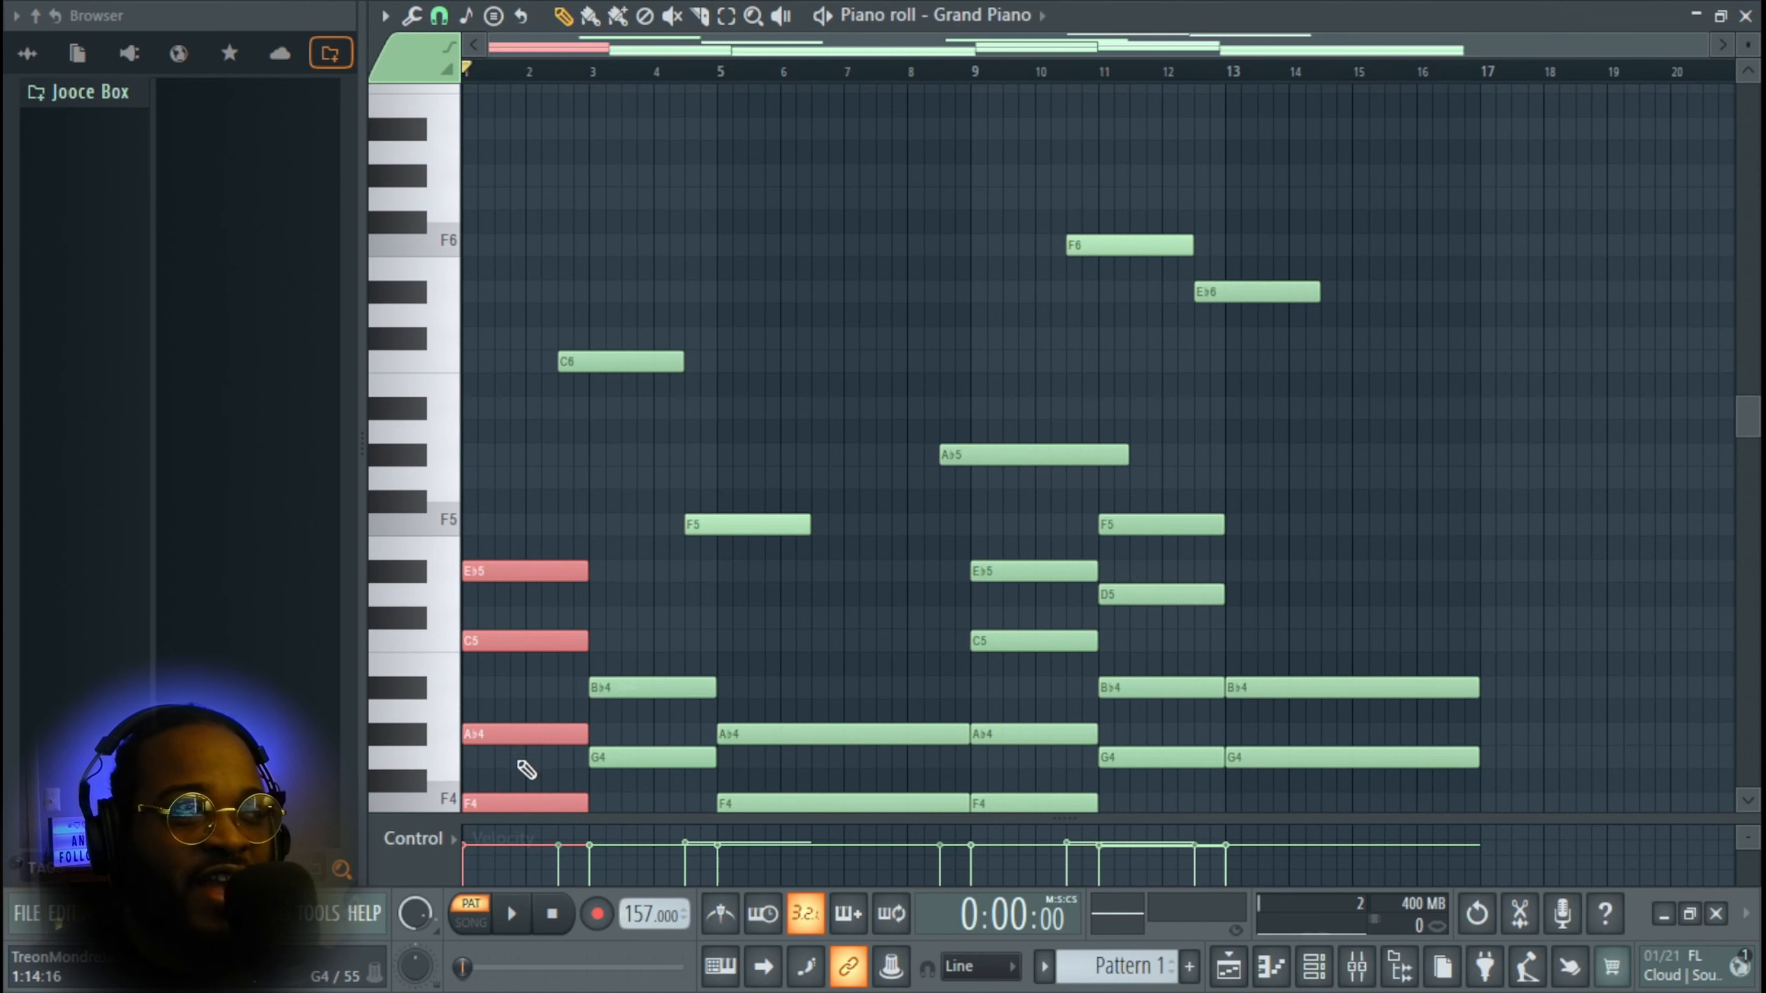
# - Place a half-bar A♭6 melody note in the second half of bar 16, leading back into the first chord
pyautogui.click(522, 710)
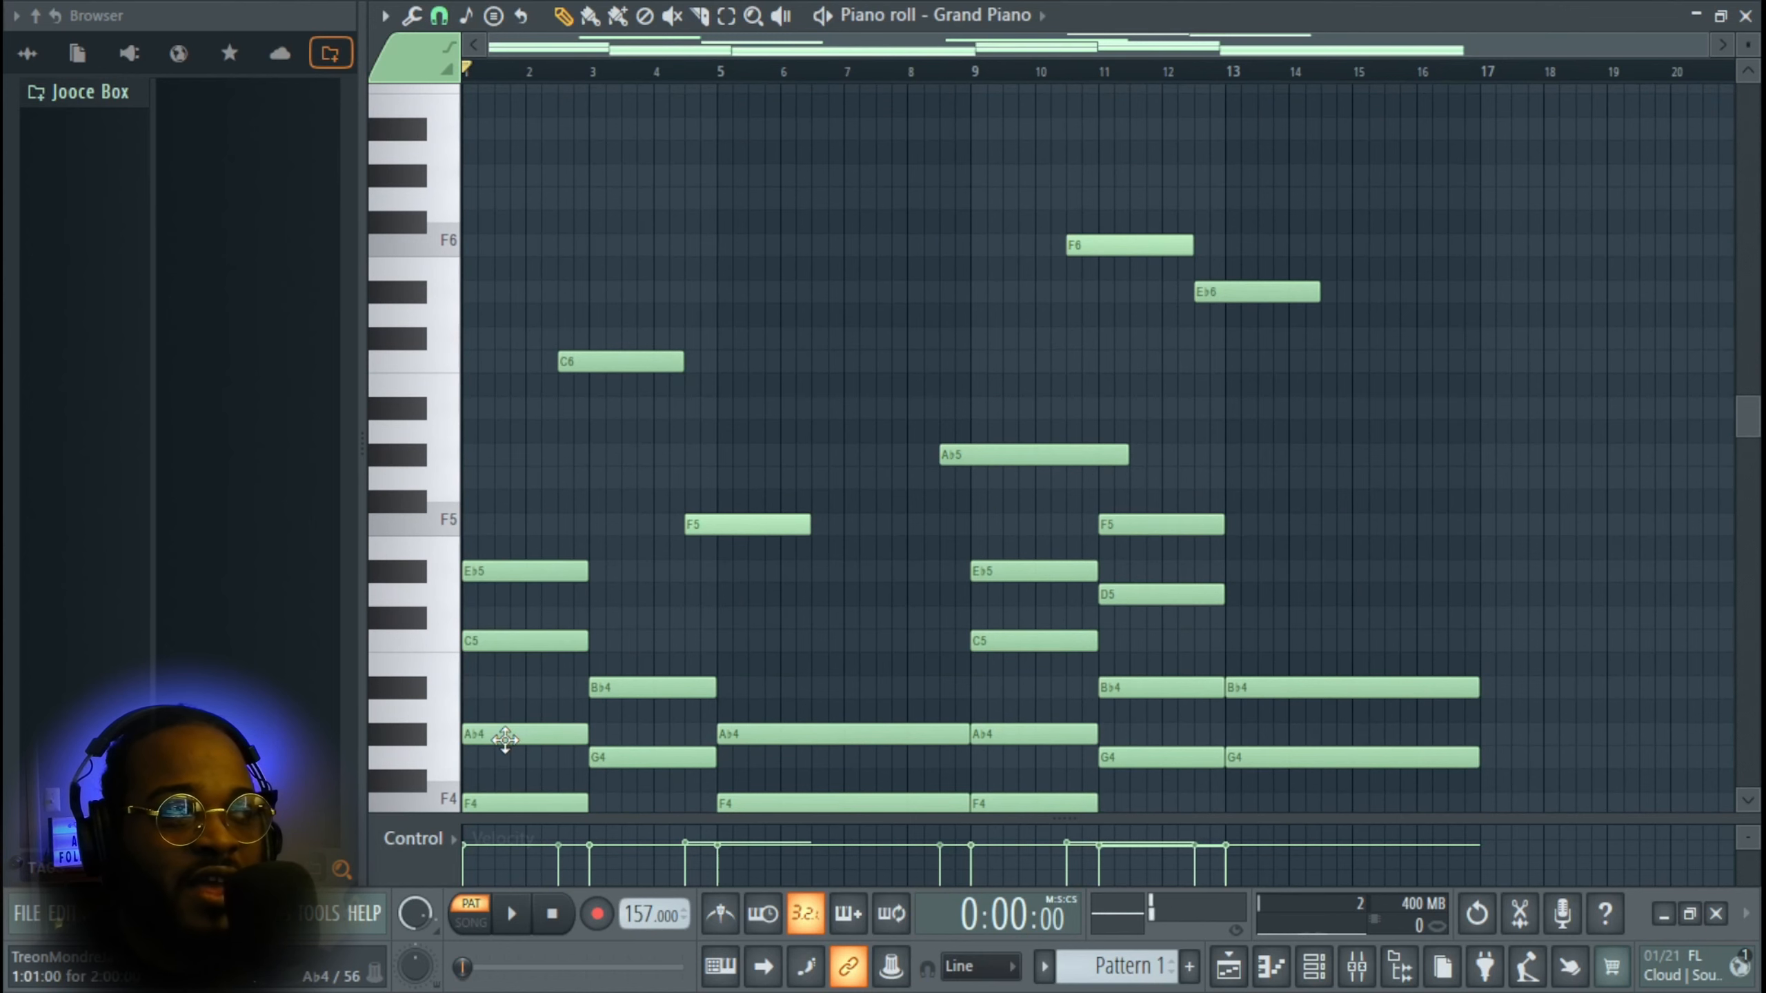
pyautogui.scroll(1, 1132, 366)
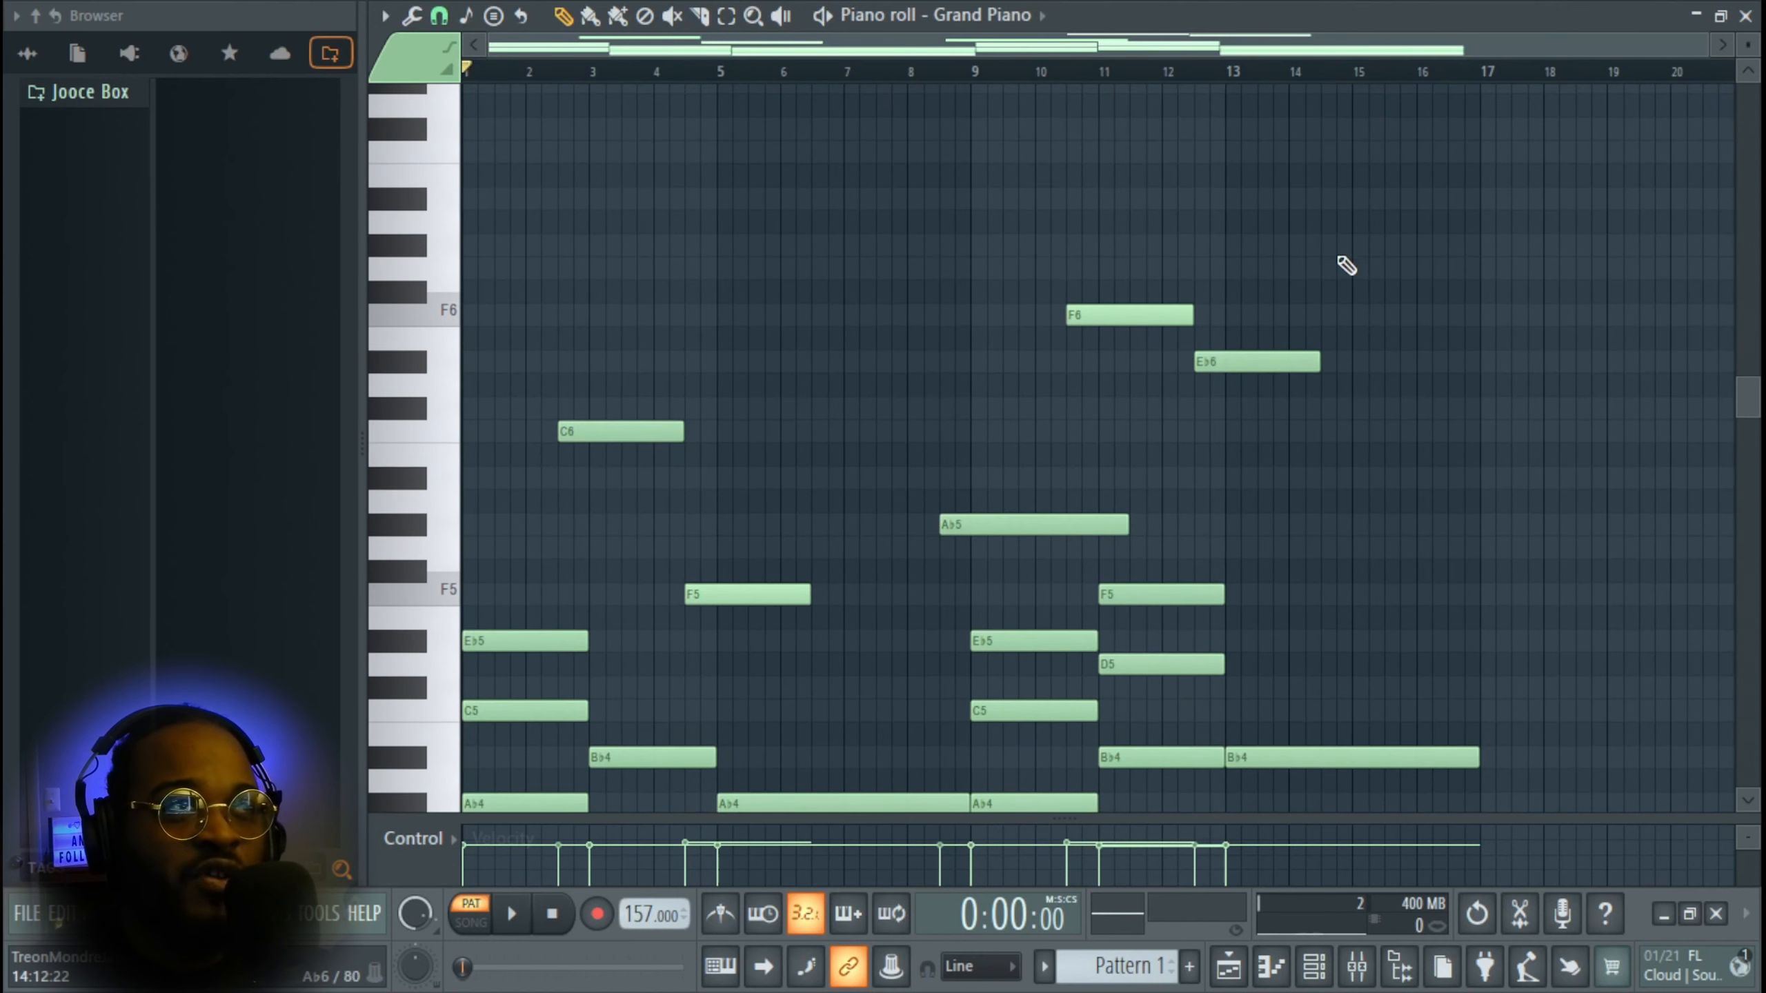
pyautogui.click(1342, 261)
pyautogui.moveTo(1388, 252); pyautogui.dragTo(1494, 265)
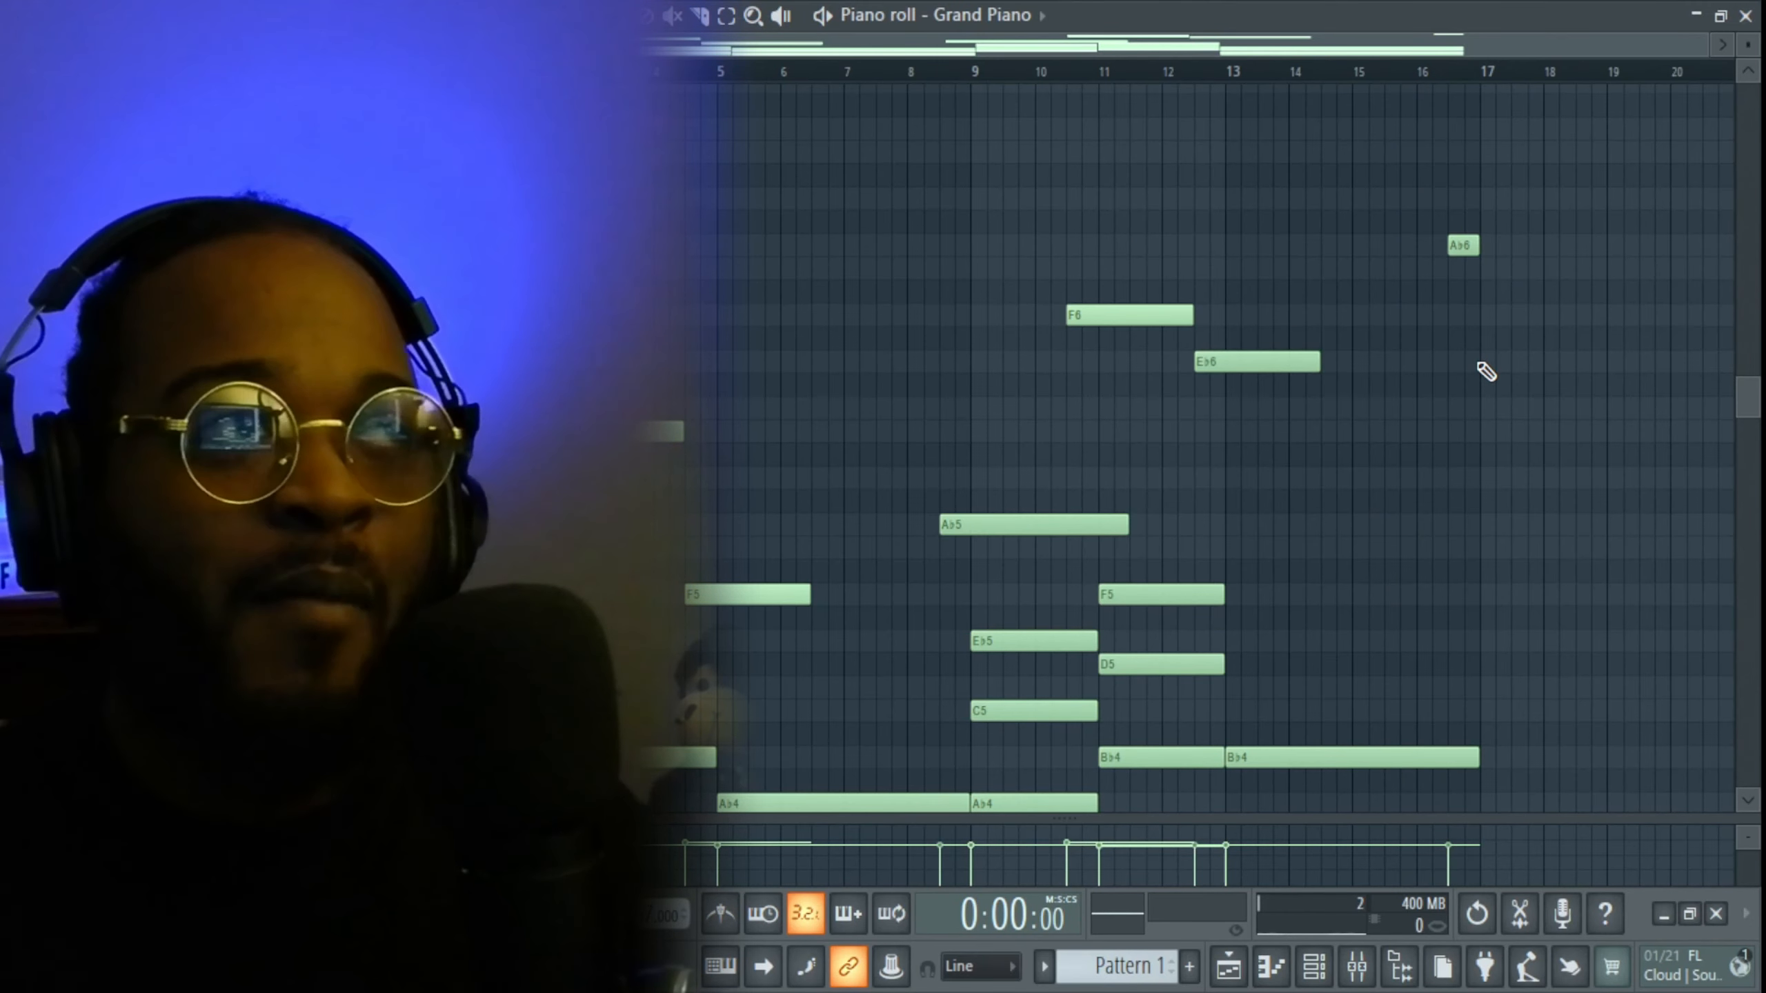
pyautogui.scroll(-3, 1239, 520)
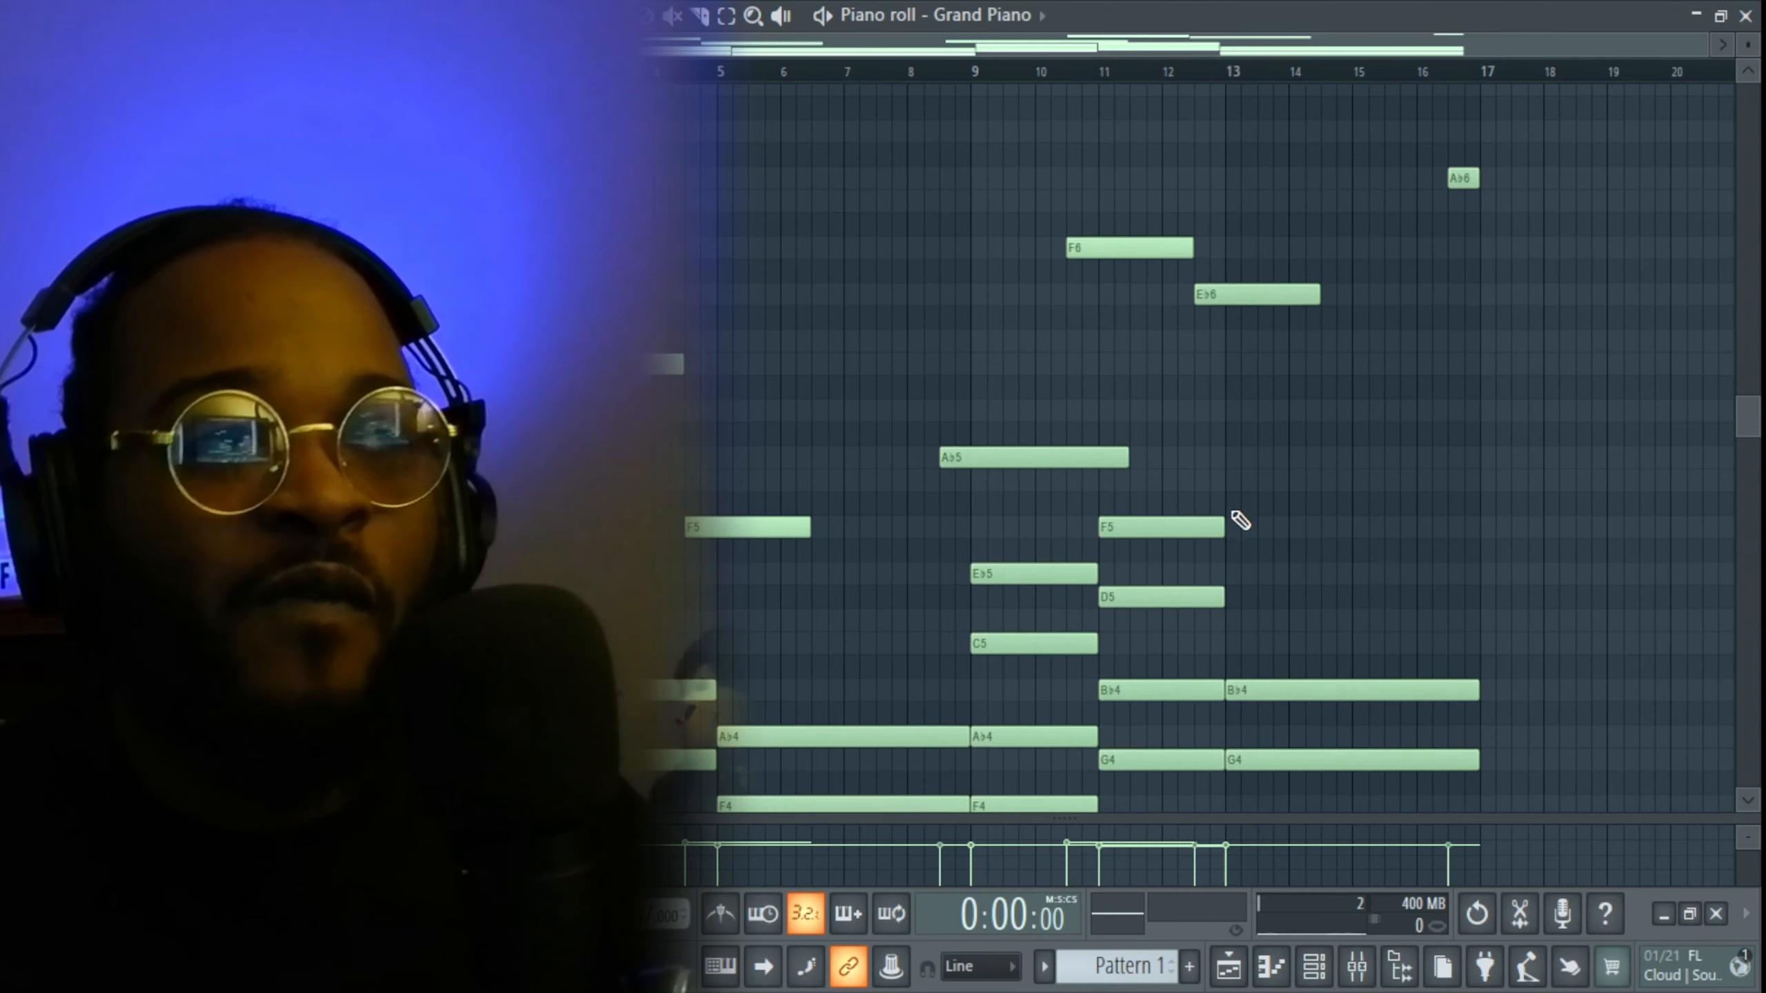
pyautogui.scroll(3, 1239, 520)
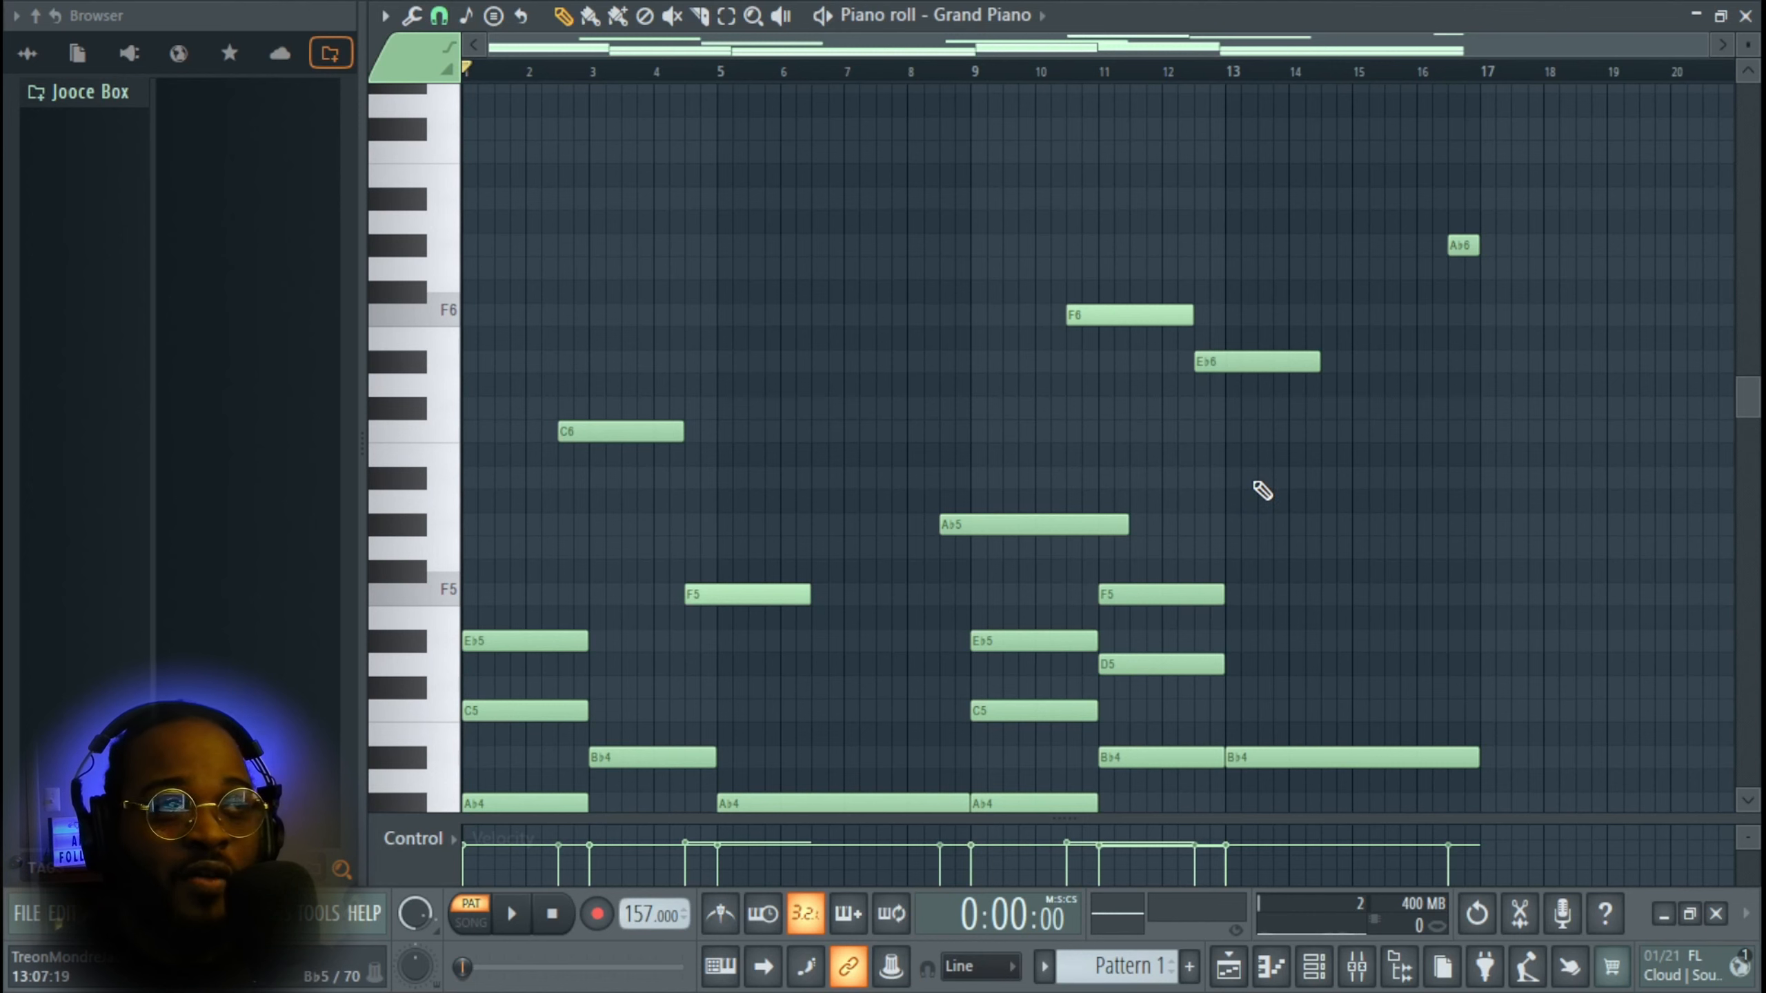
# - Examine the E♭6 melody note against the notes of the bar 13 chord beneath it
pyautogui.scroll(3, 1261, 491)
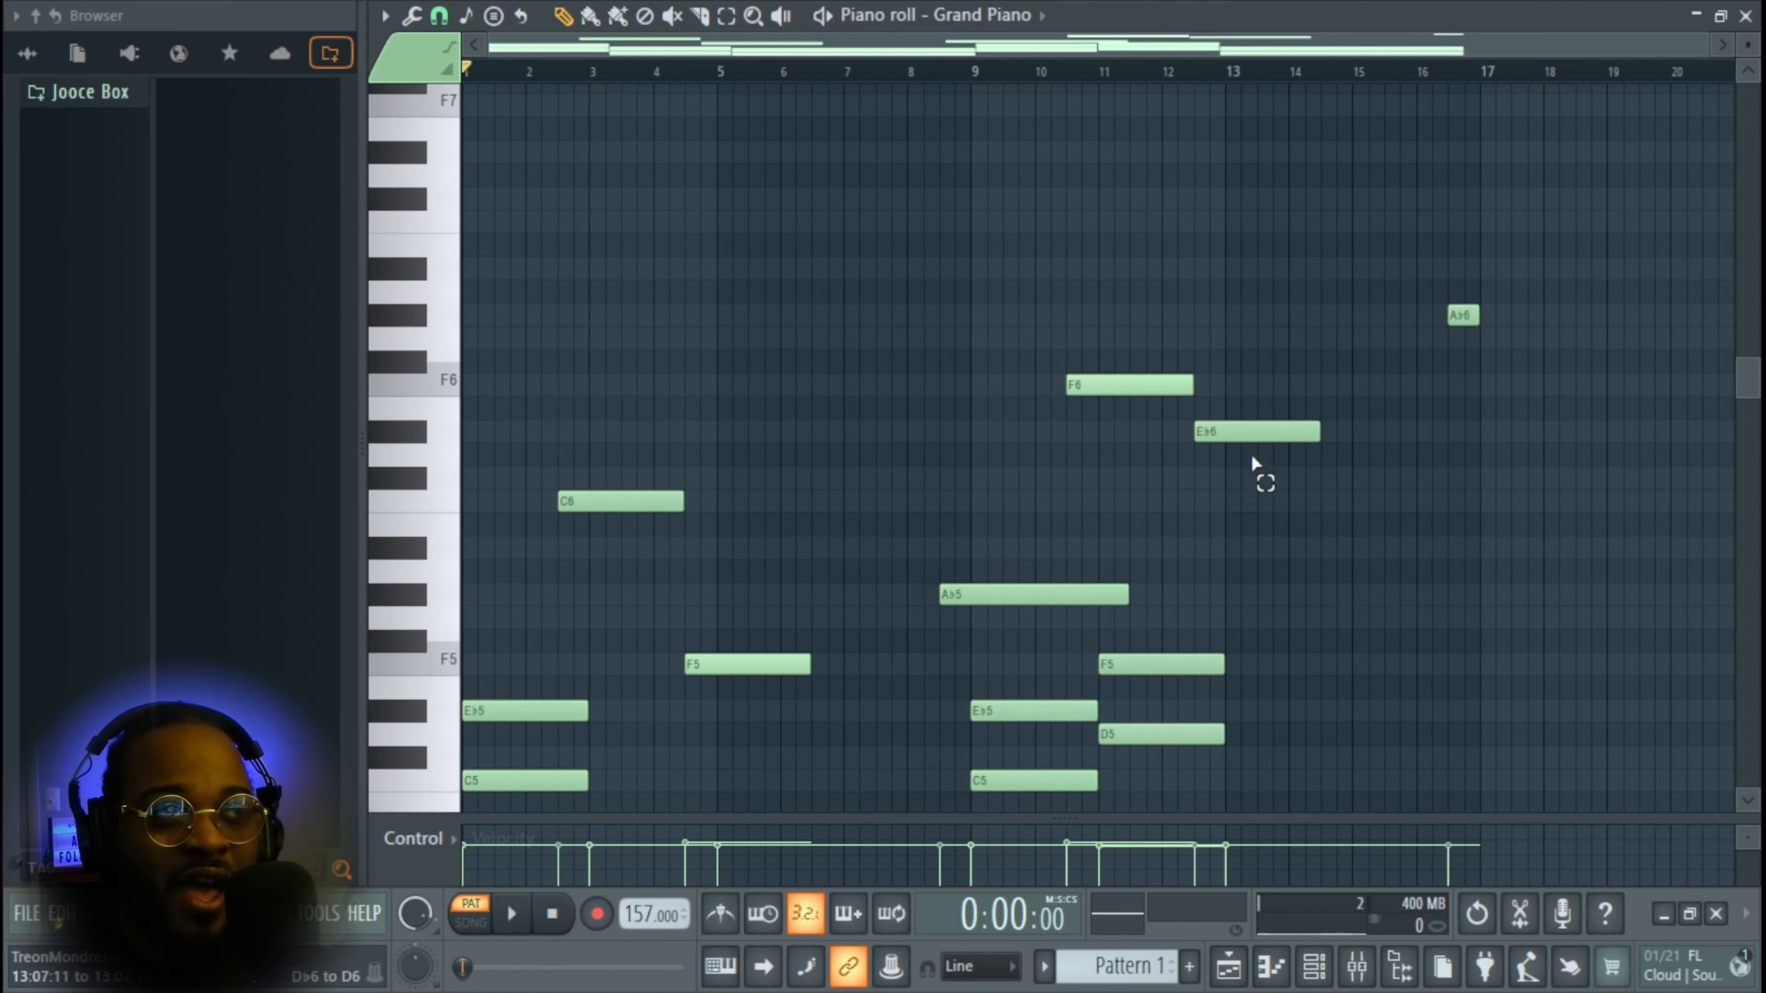
pyautogui.click(1249, 421)
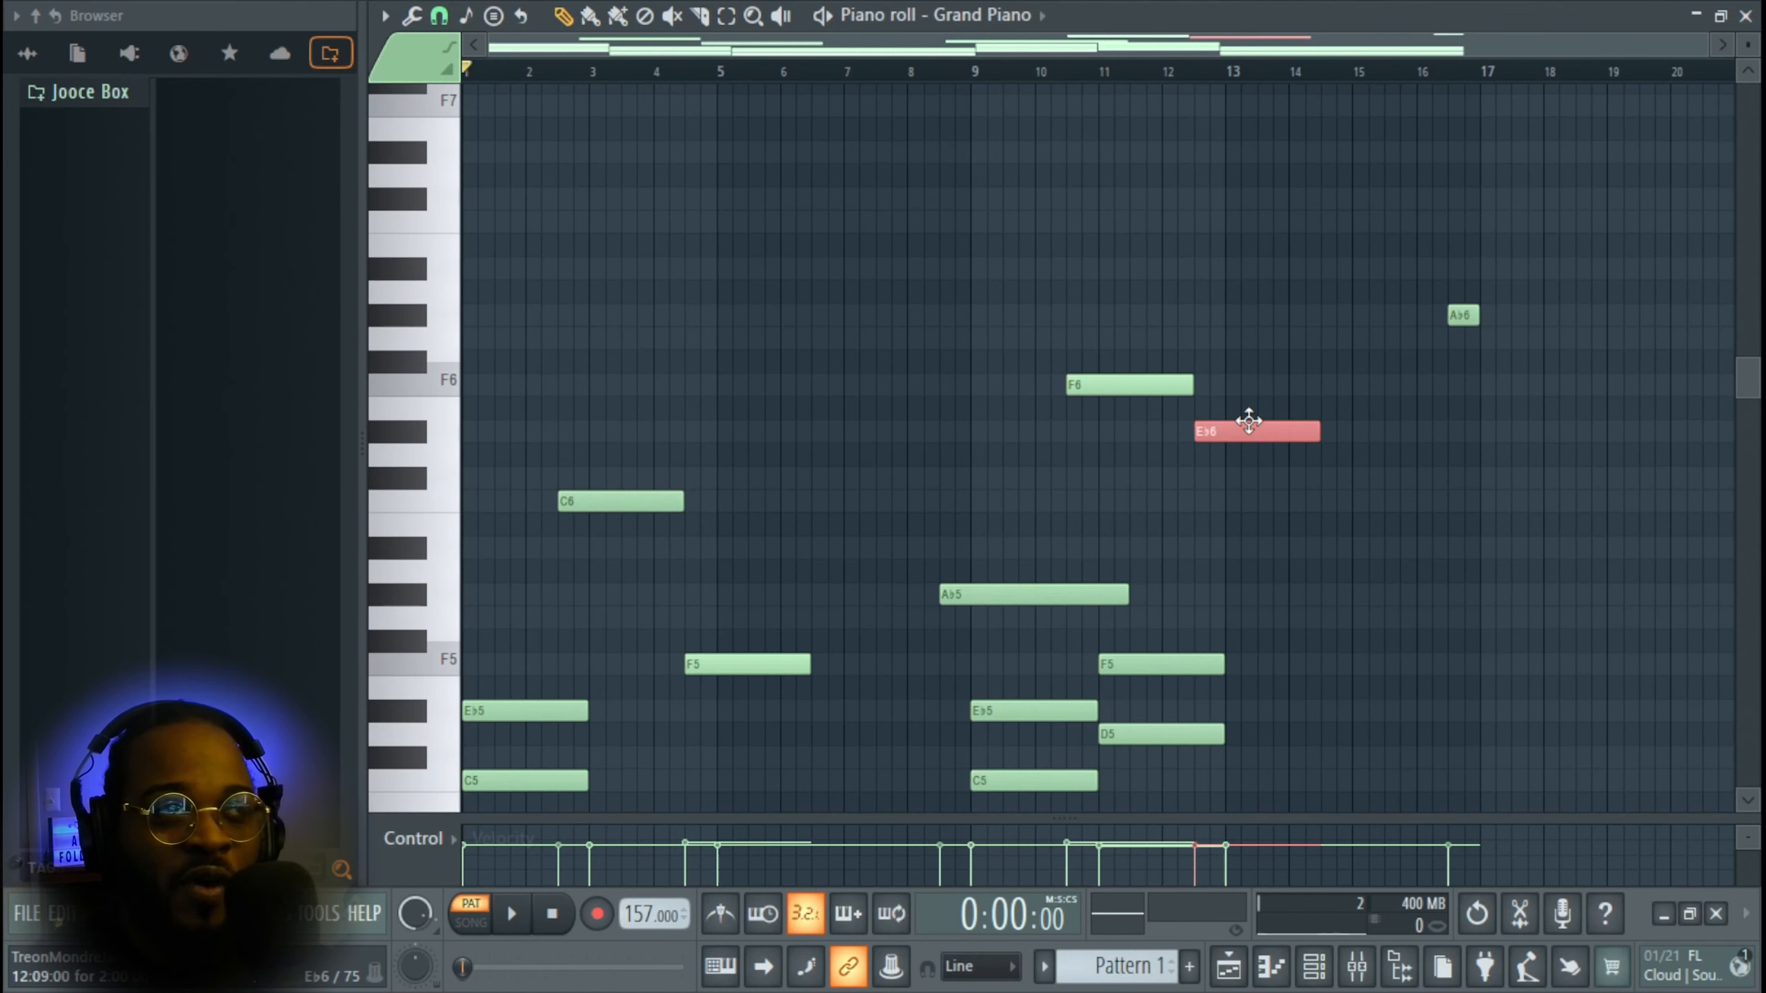
pyautogui.scroll(-5, 1248, 421)
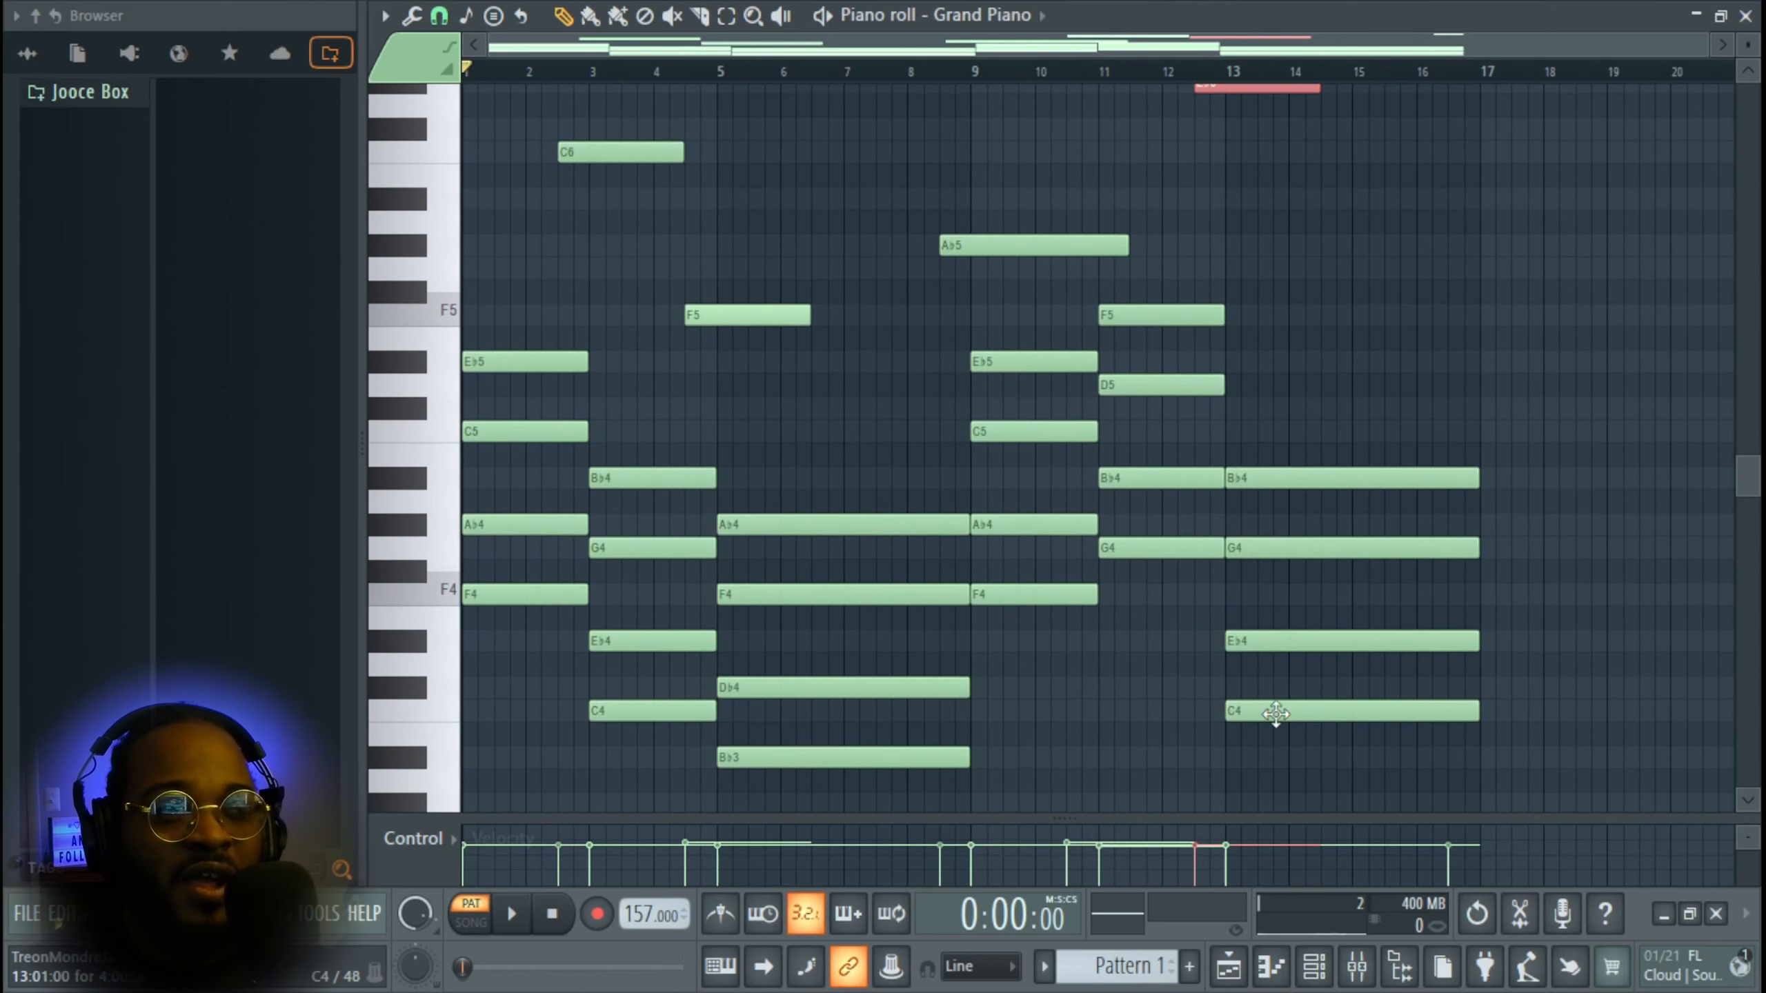
pyautogui.moveTo(1321, 376); pyautogui.dragTo(1322, 807)
pyautogui.scroll(1, 1314, 692)
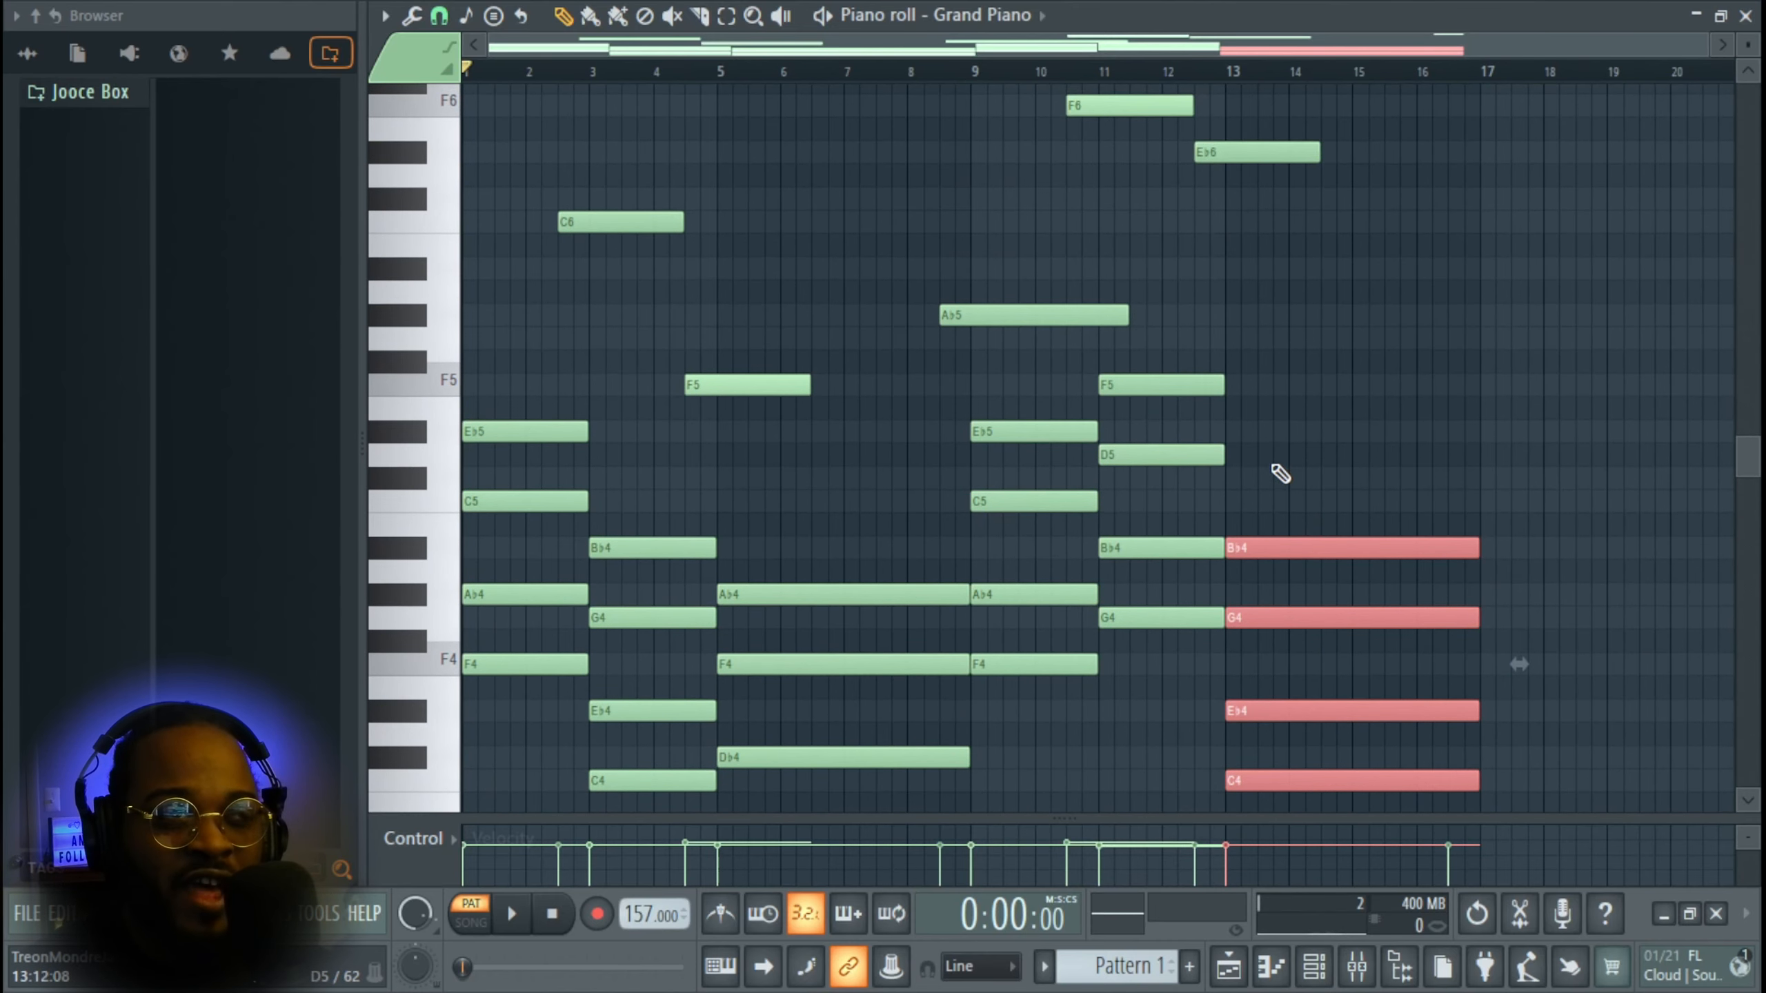
pyautogui.scroll(1, 1279, 473)
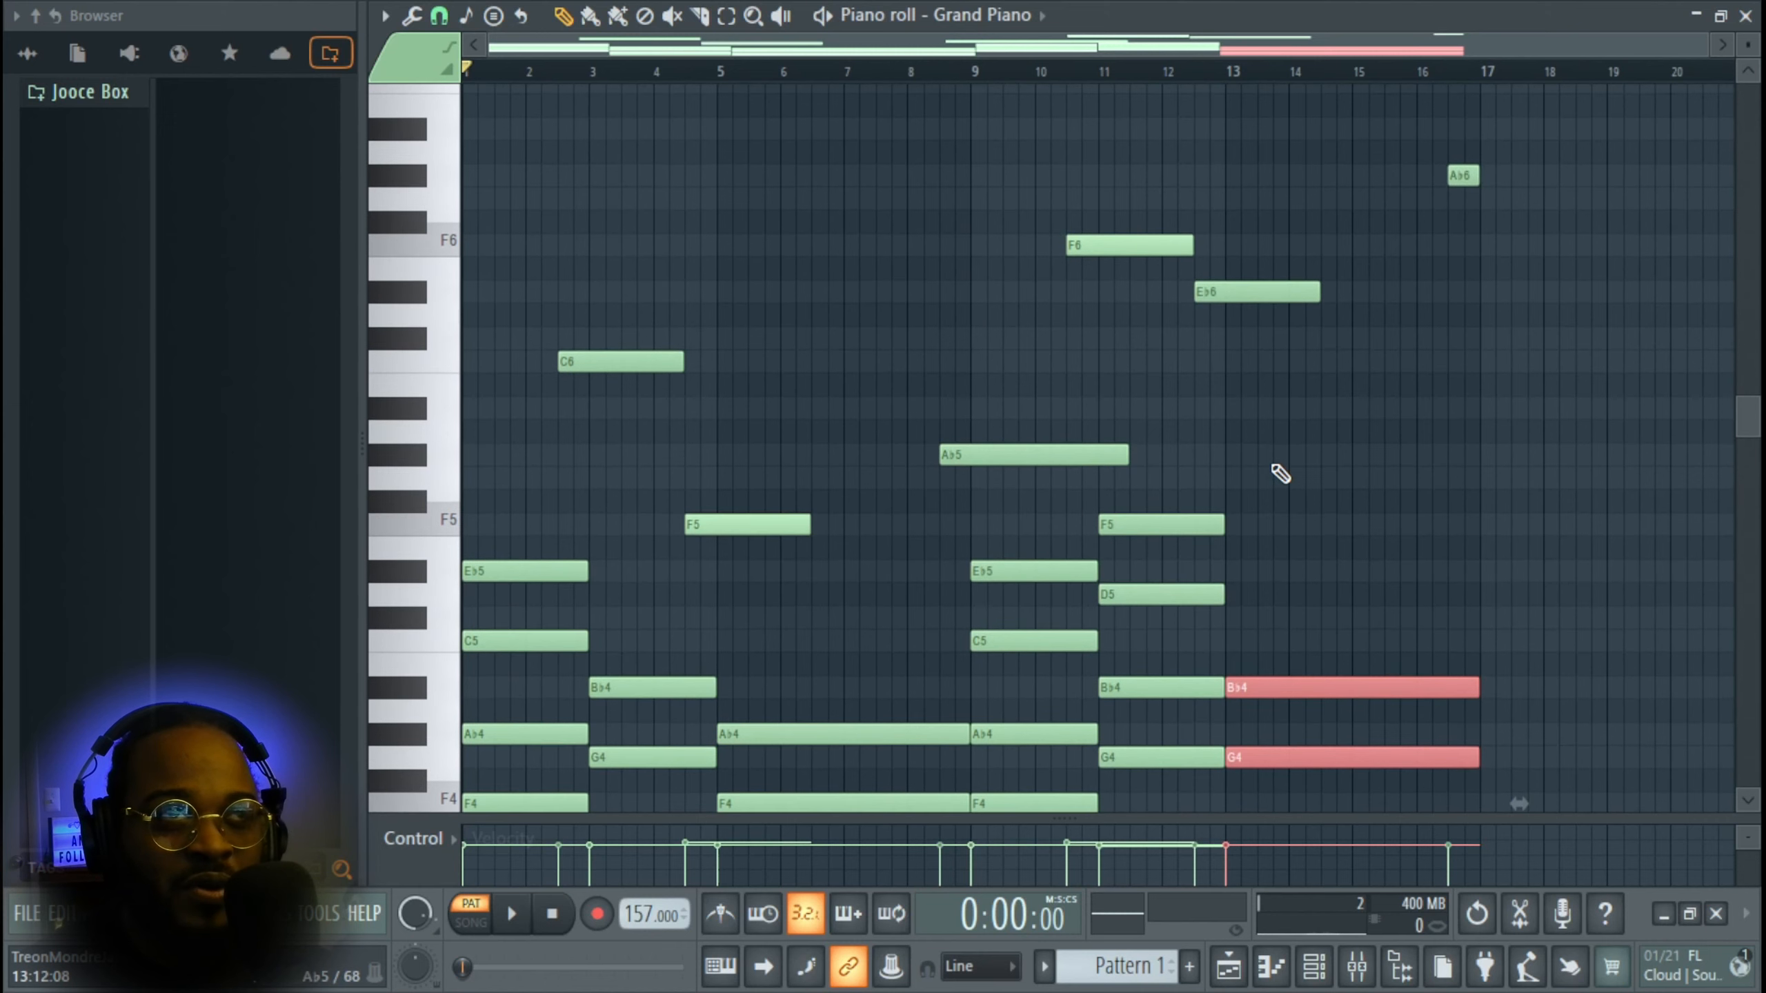
pyautogui.scroll(-1, 1276, 473)
pyautogui.scroll(3, 1387, 468)
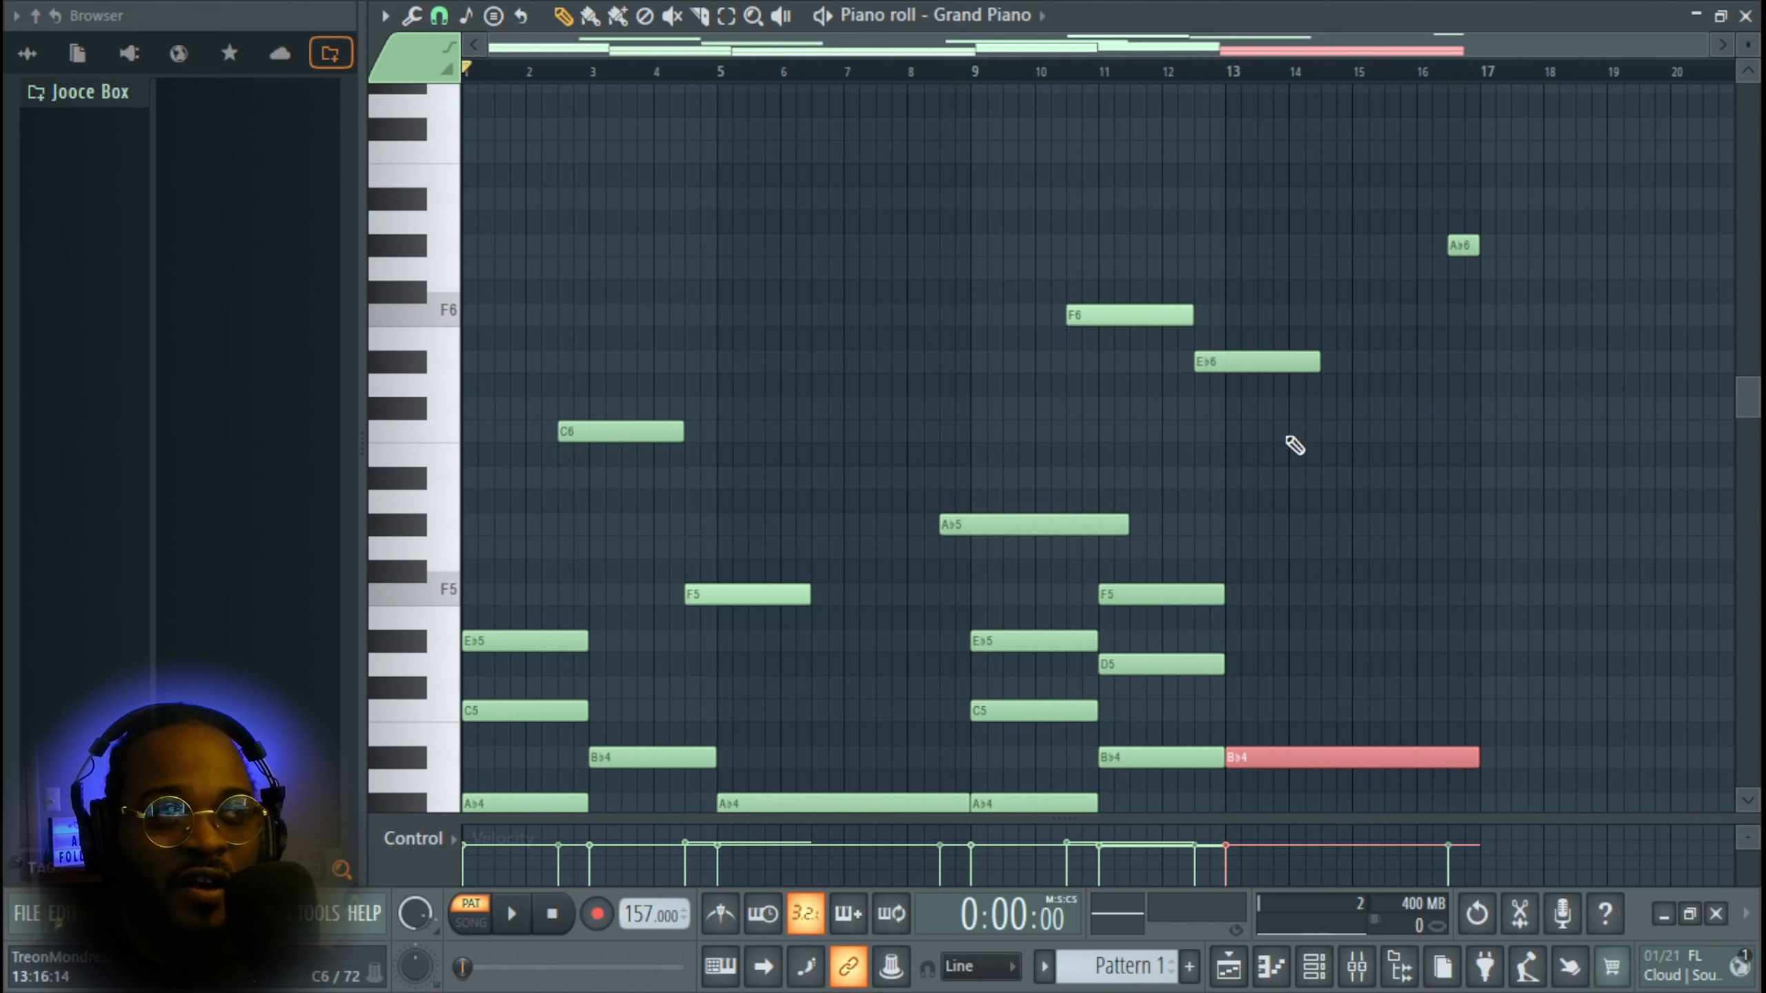
# - Raise the E♭6 melody note starting halfway through bar 12 to G6, and play the pattern
pyautogui.click(1275, 361)
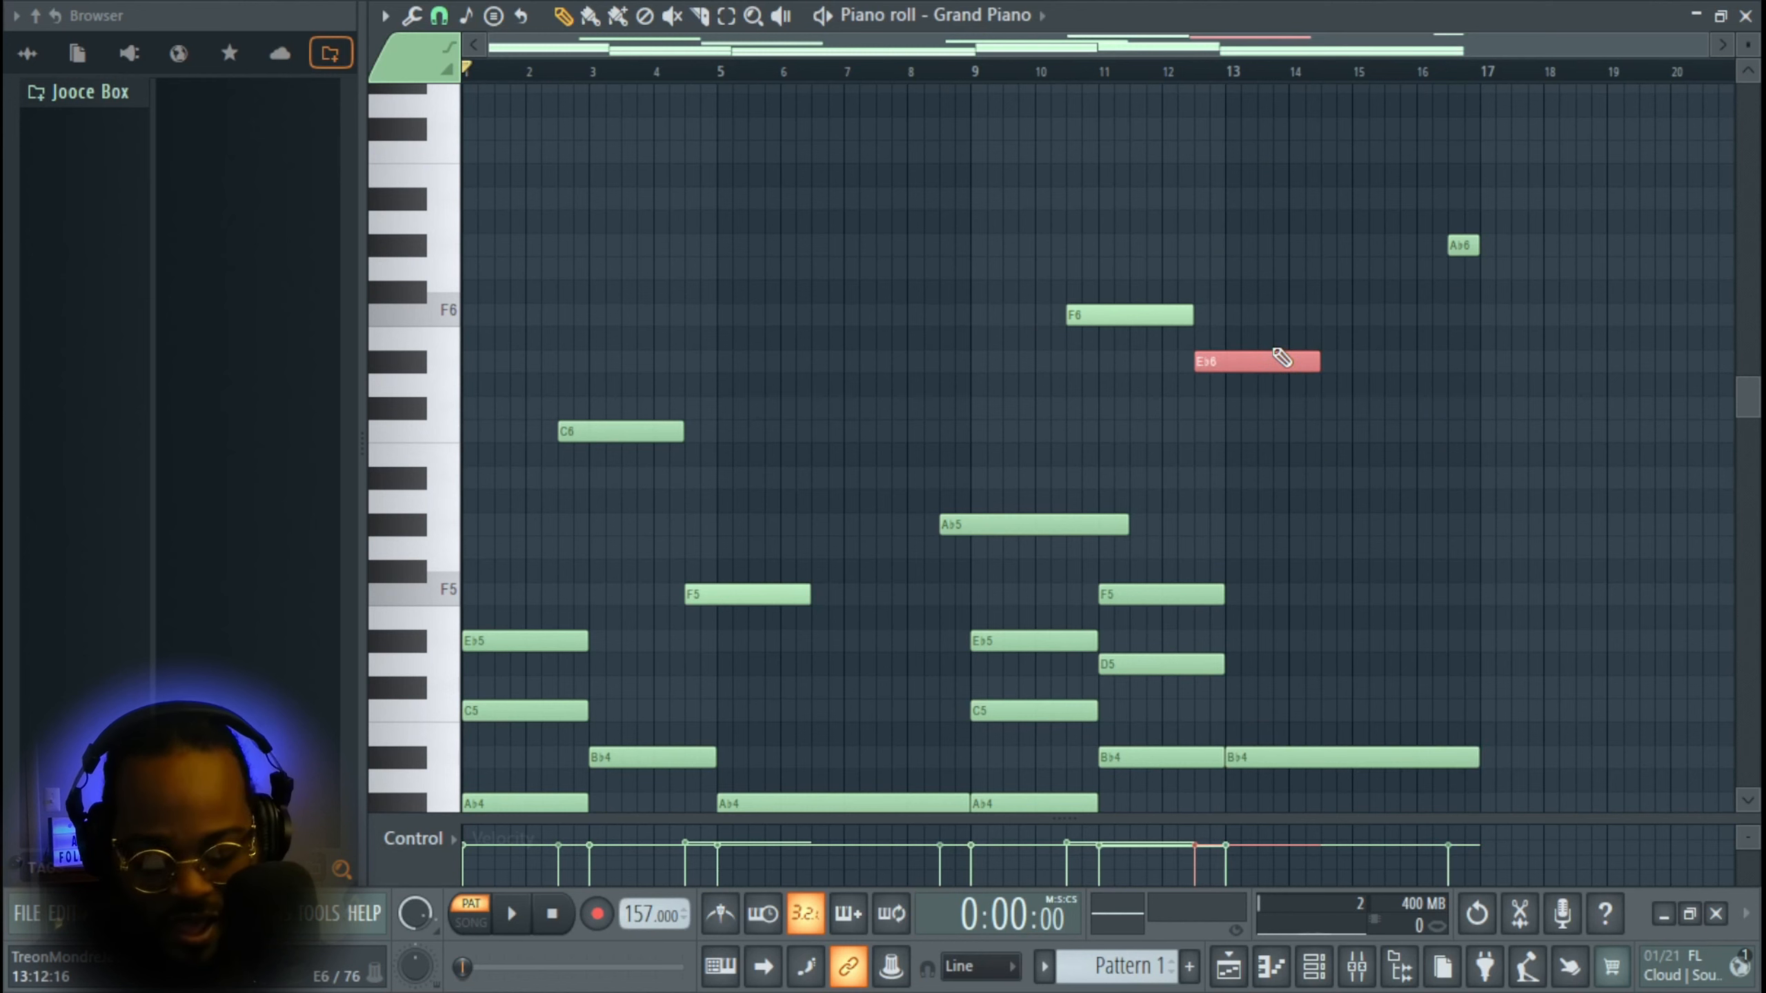
pyautogui.hotkey('shift', 'Up')
pyautogui.hotkey('shift', 'Up')
pyautogui.hotkey('shift', 'Up')
pyautogui.hotkey('shift', 'Up')
pyautogui.hotkey('shift', 'Up')
pyautogui.hotkey('shift', 'Up')
pyautogui.hotkey('shift', 'Up')
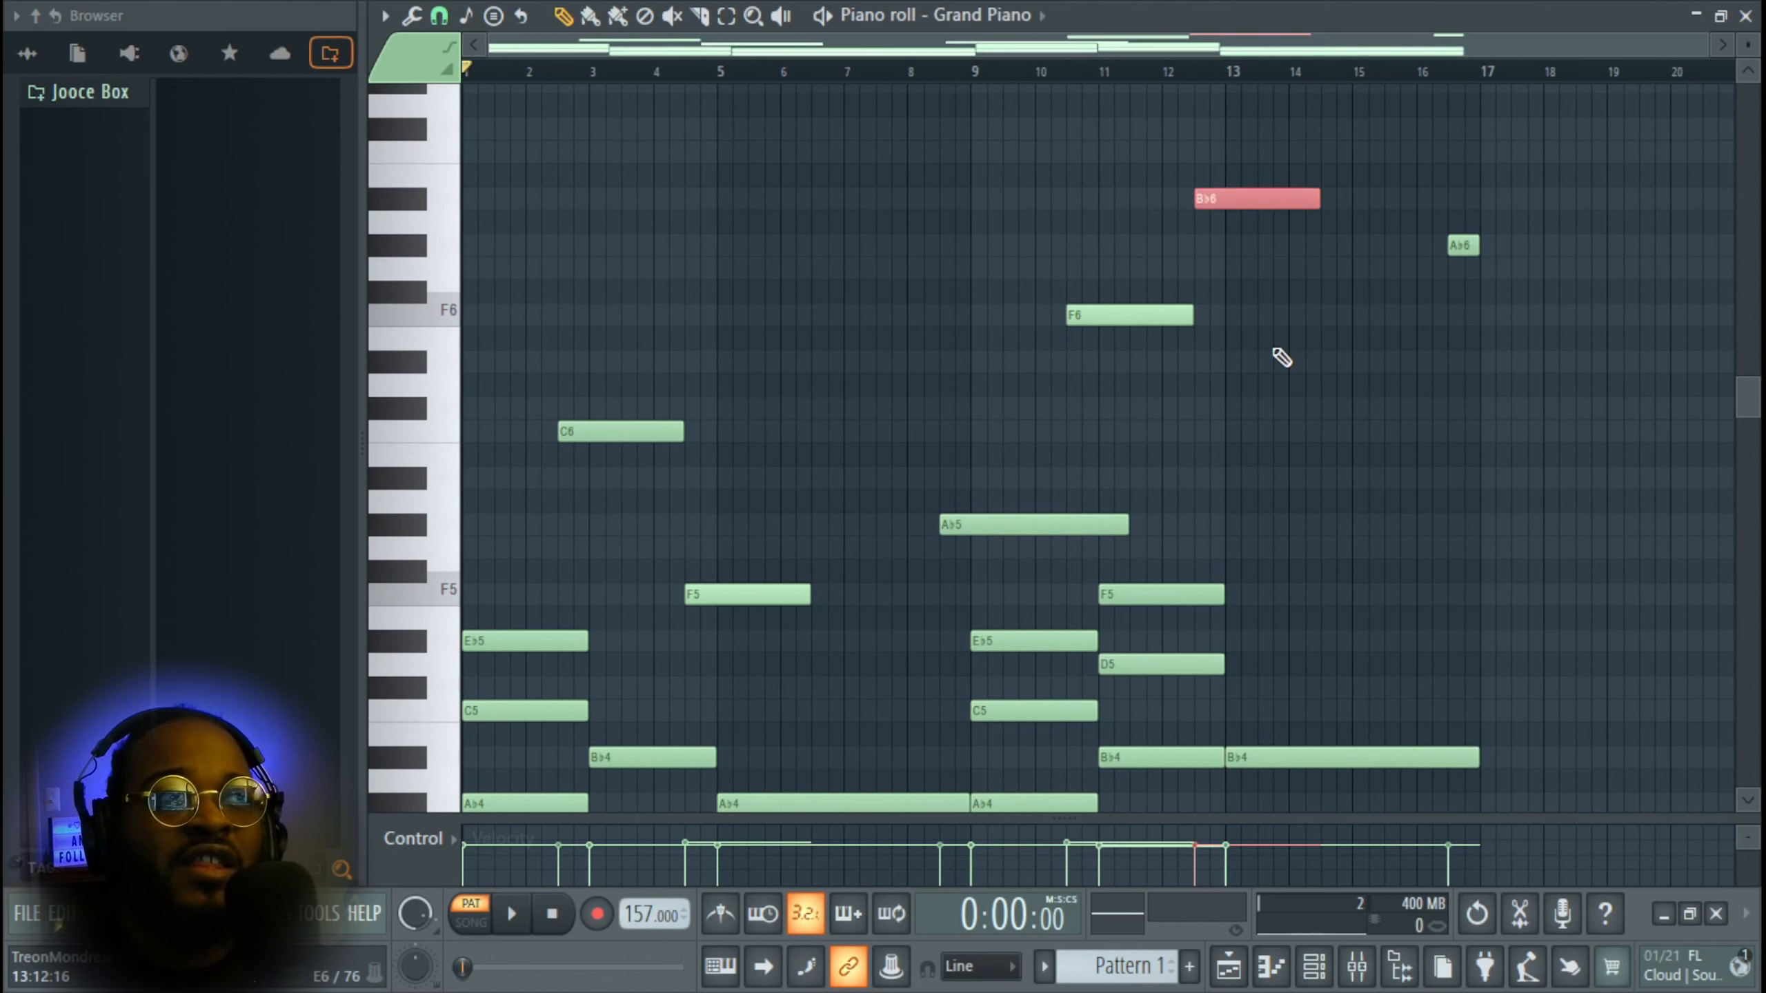
pyautogui.hotkey('shift', 'Down')
pyautogui.hotkey('shift', 'Down')
pyautogui.hotkey('shift', 'Down')
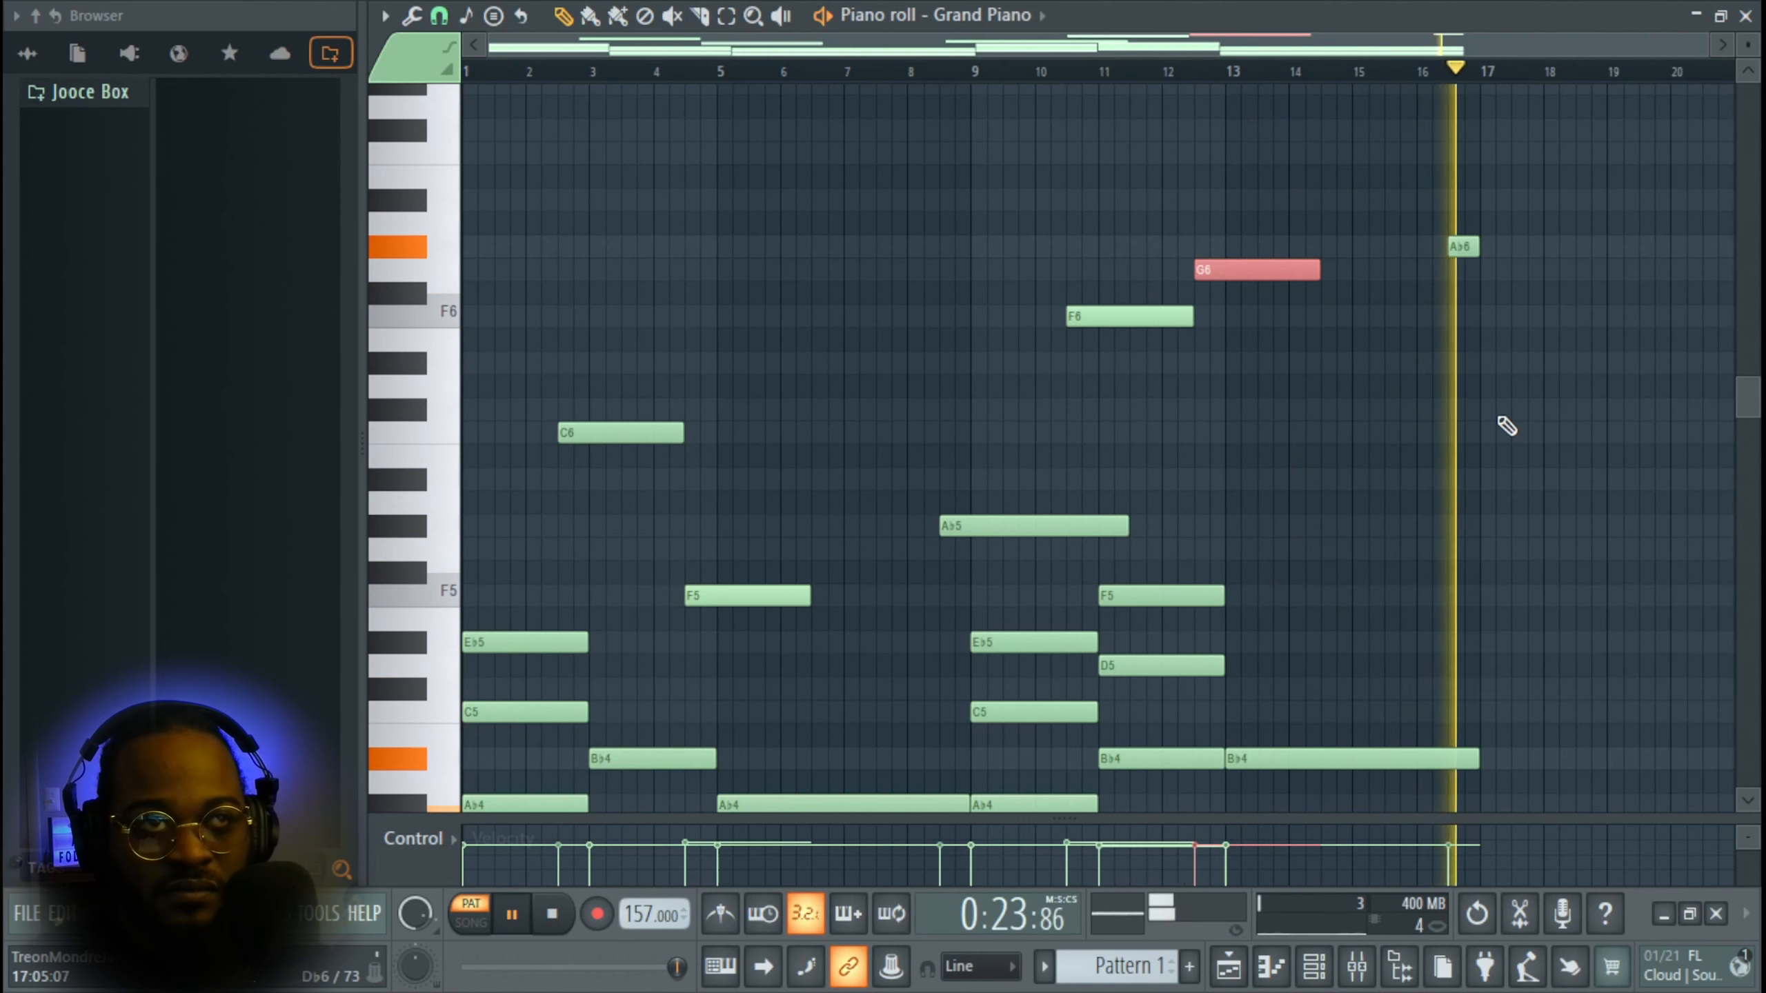
pyautogui.press('space')
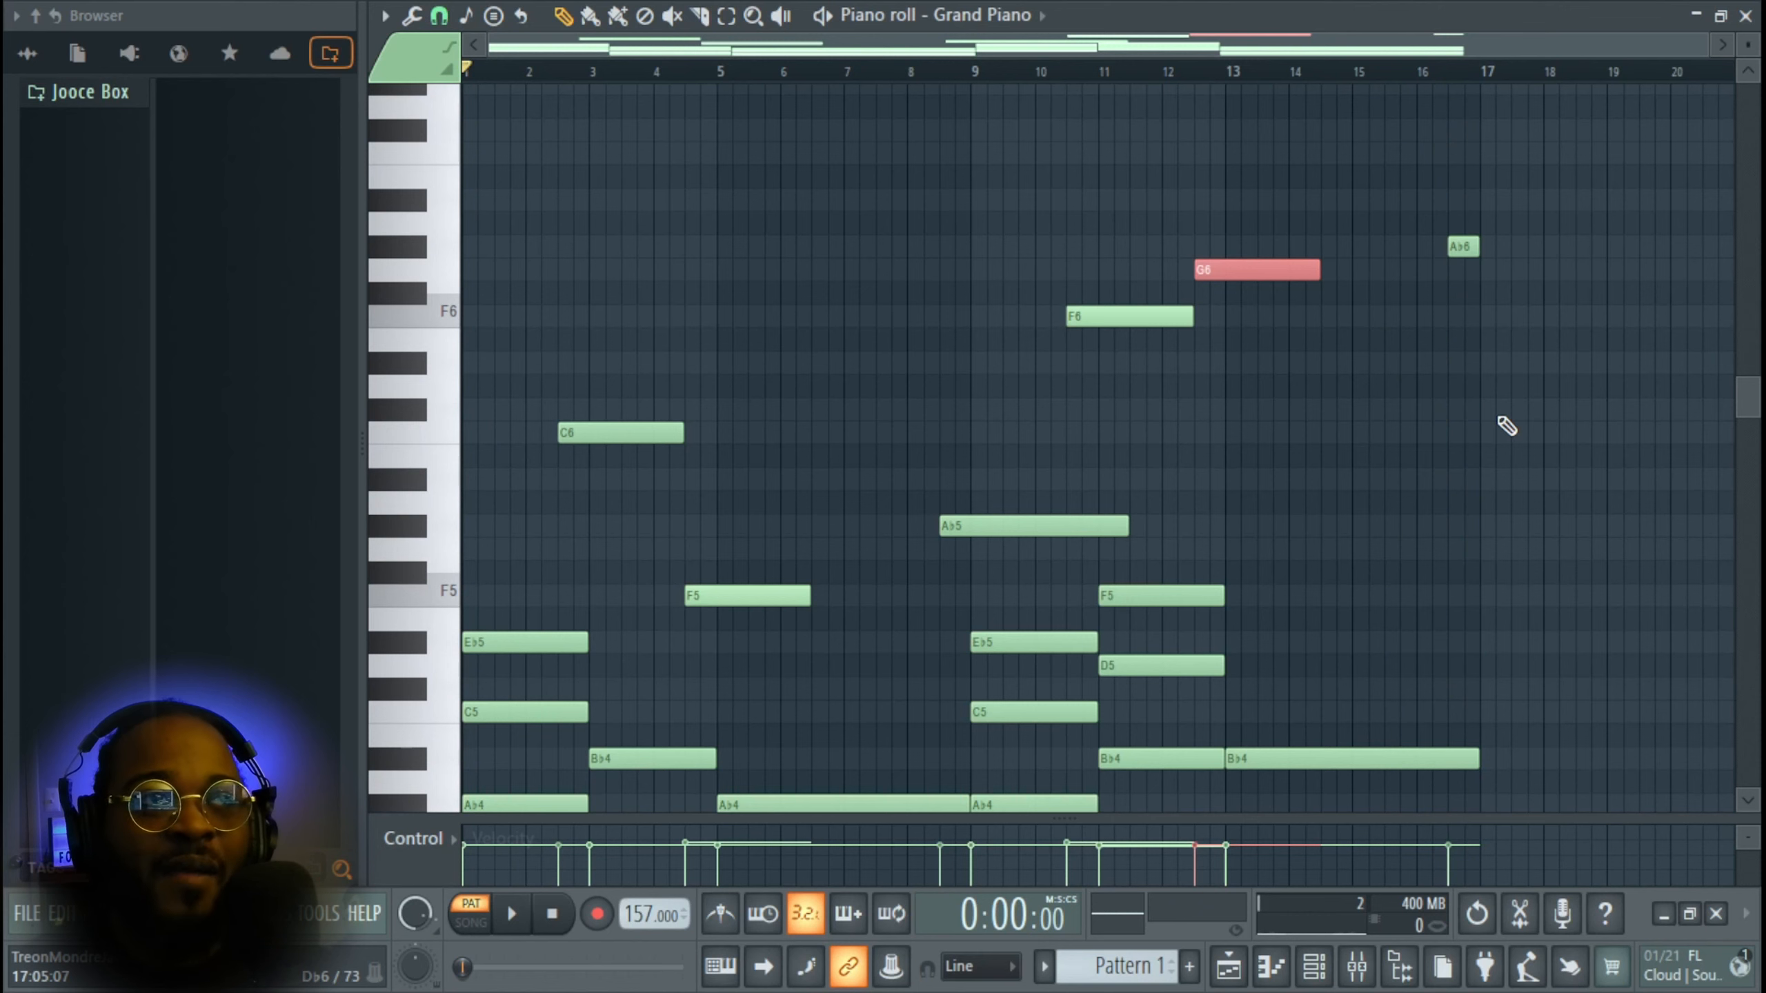
# - Examine the progression's chords one after another, selecting each from bar 1 through bar 13
pyautogui.scroll(-6, 1507, 426)
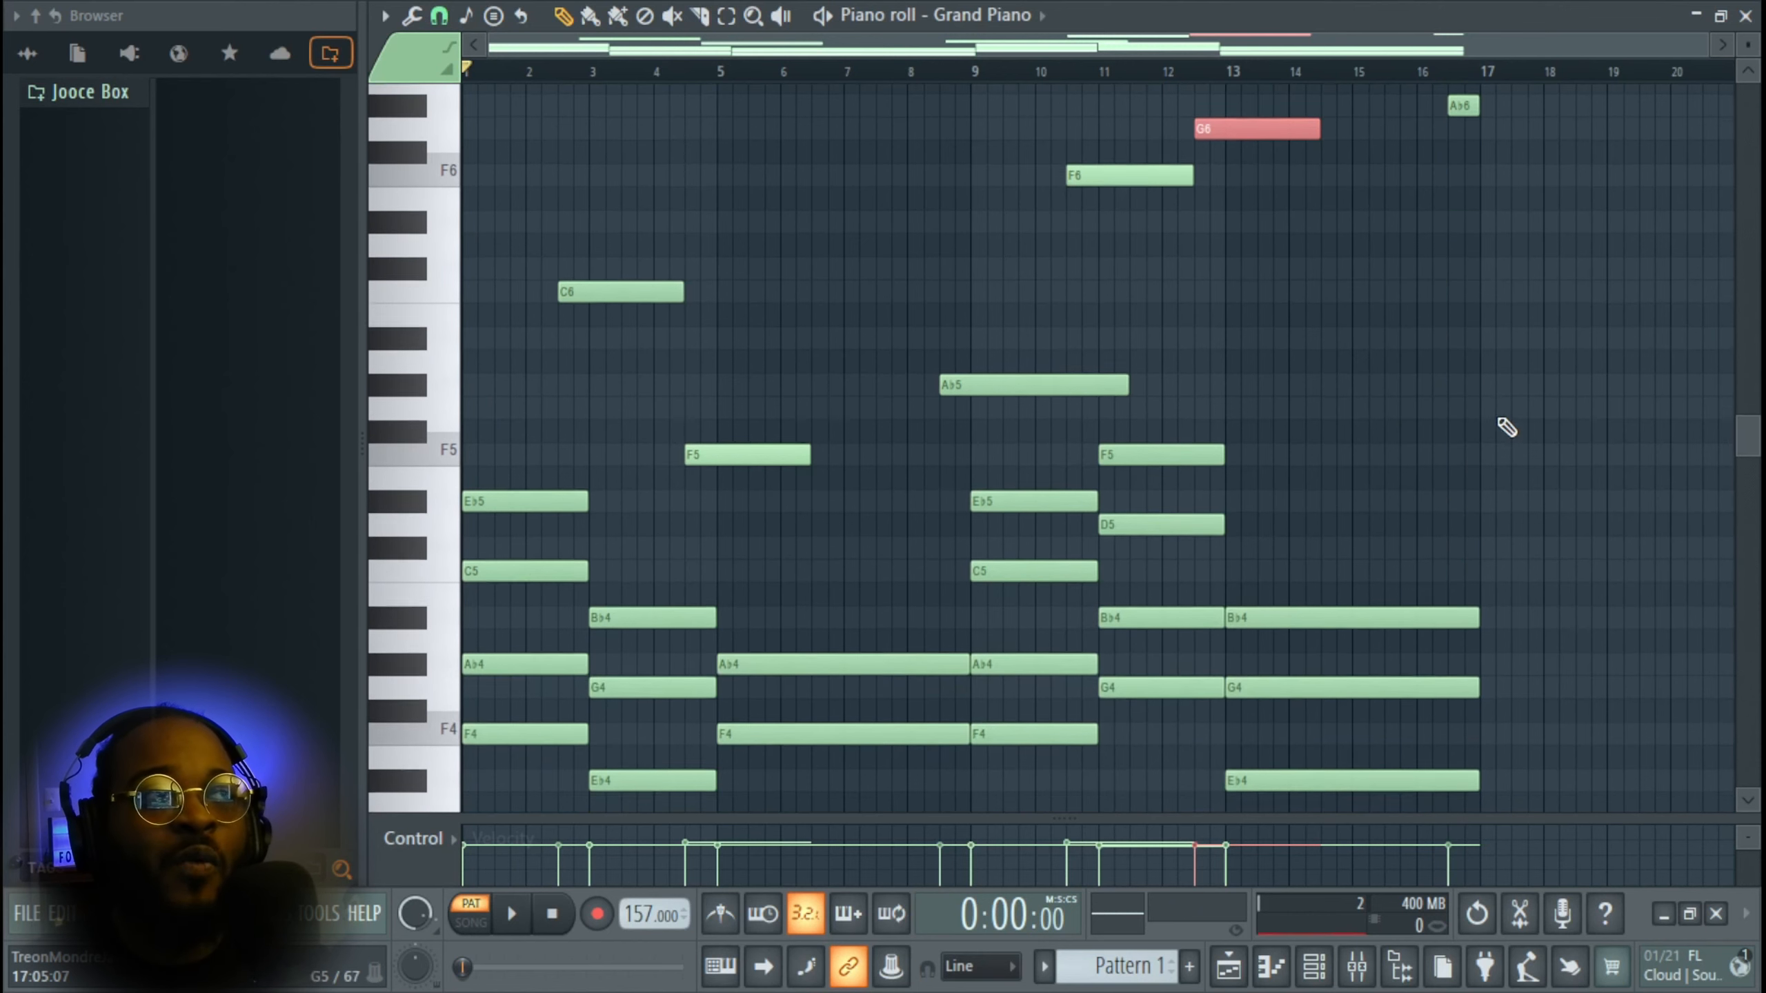
pyautogui.scroll(1, 805, 580)
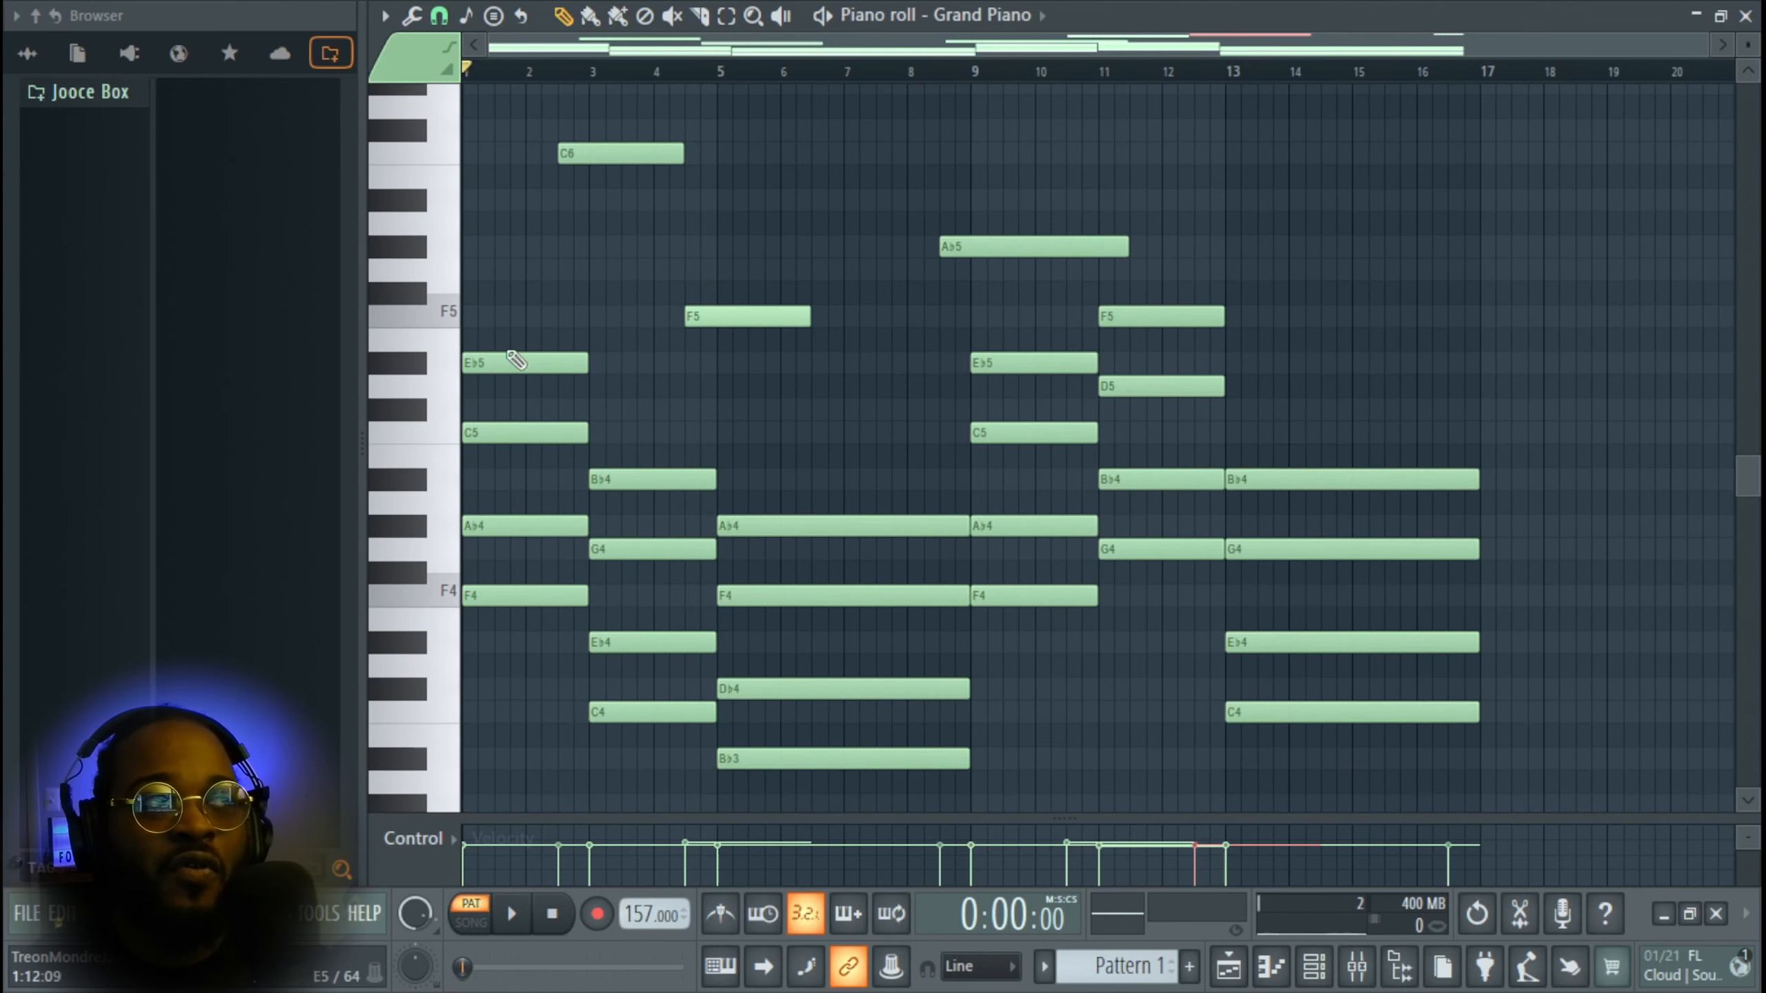
pyautogui.moveTo(518, 285); pyautogui.dragTo(556, 556)
pyautogui.moveTo(647, 398); pyautogui.dragTo(649, 734)
pyautogui.moveTo(840, 518); pyautogui.dragTo(841, 786)
pyautogui.moveTo(1049, 677); pyautogui.dragTo(1069, 334)
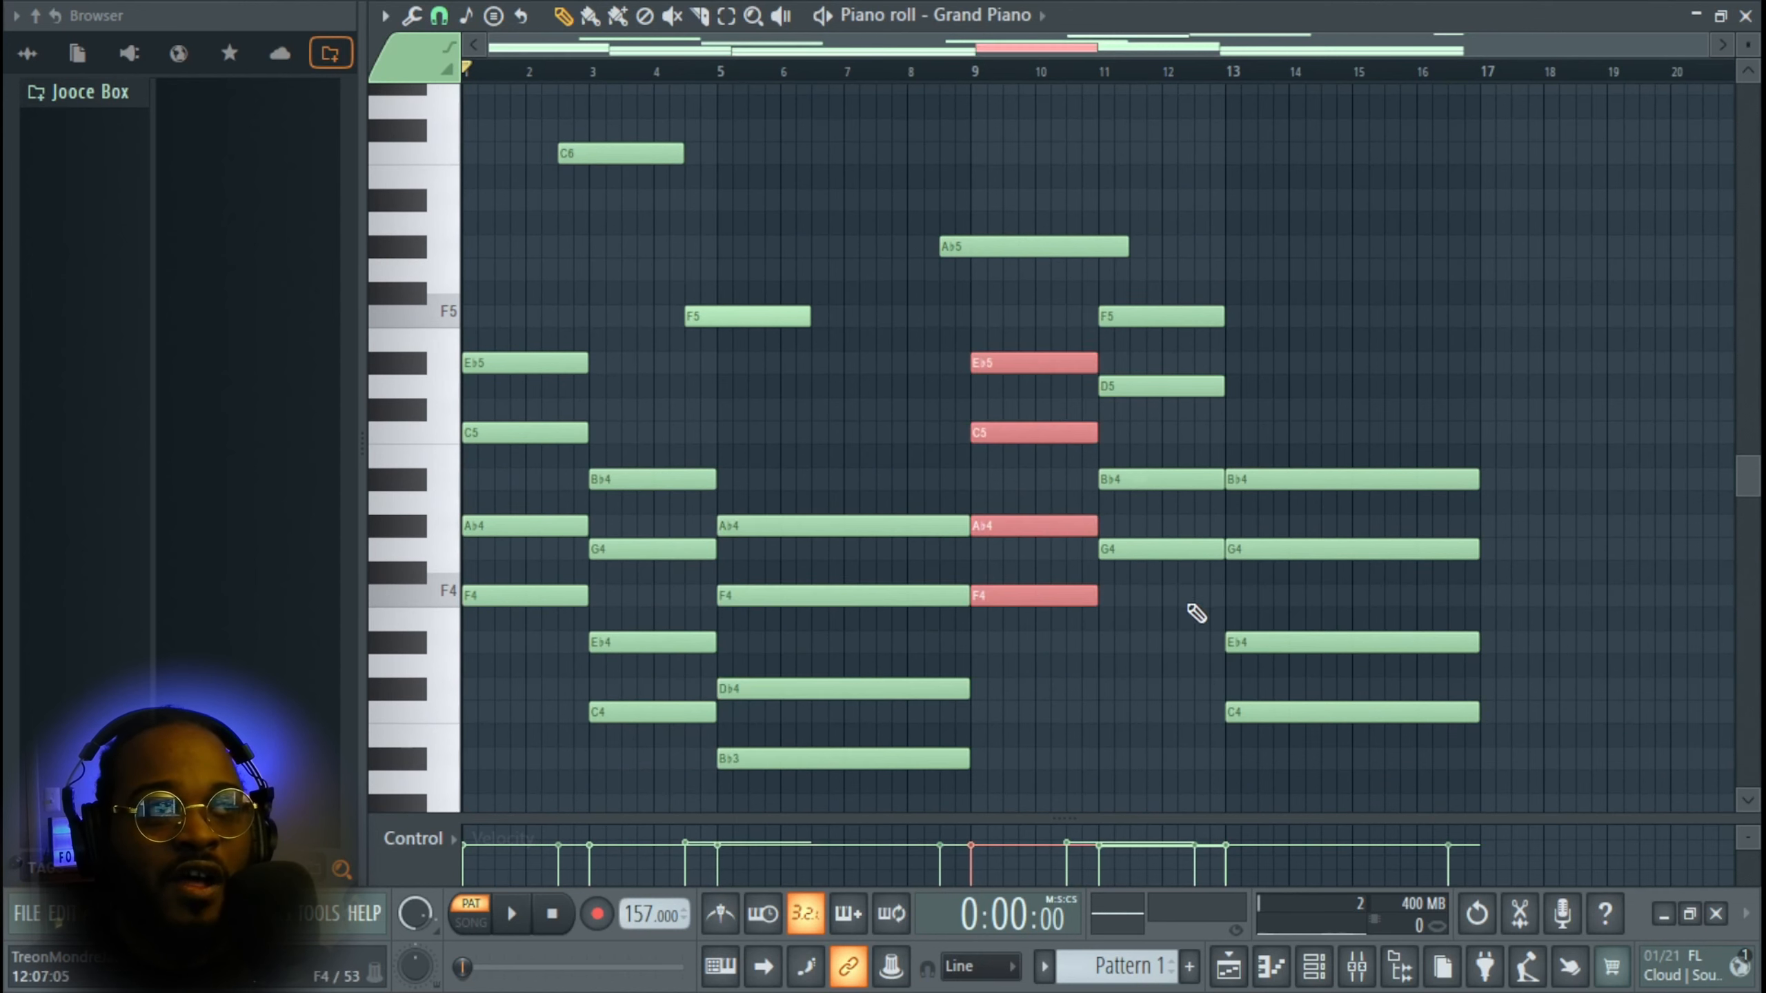
pyautogui.moveTo(1191, 607); pyautogui.dragTo(1211, 306)
pyautogui.moveTo(1364, 413); pyautogui.dragTo(1402, 467)
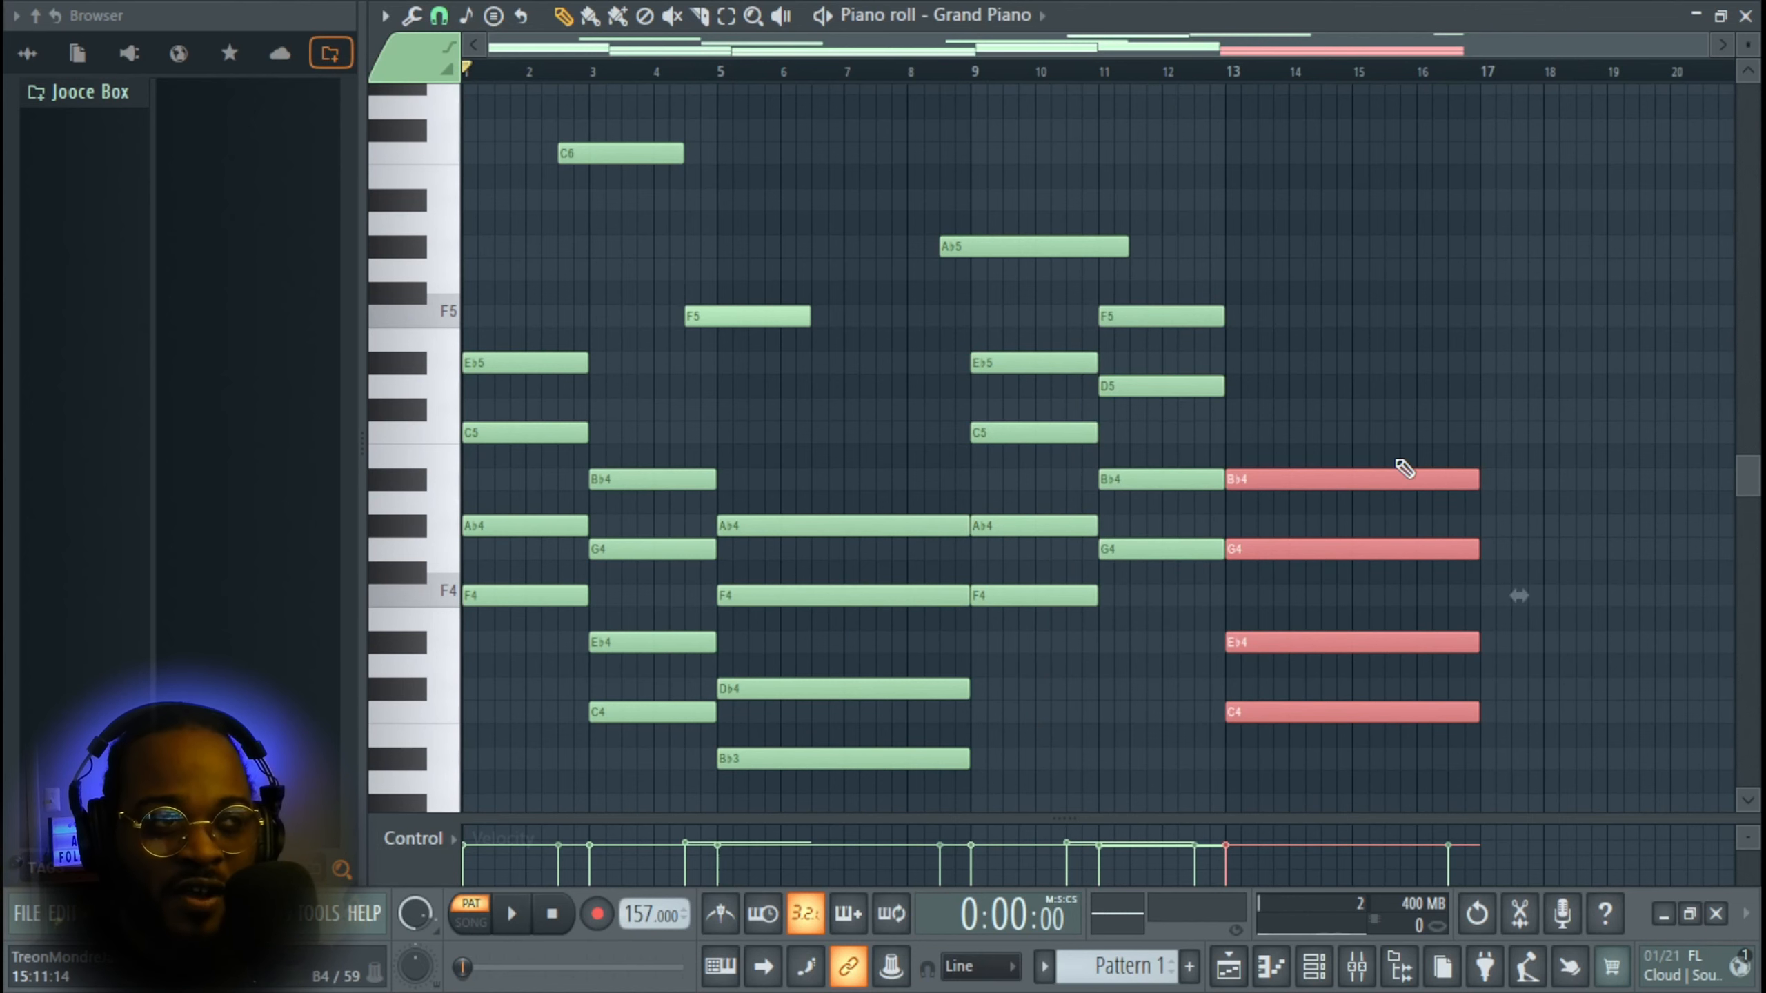
# - Raise the bar 13 chord an octave to compare it with the melody range, and restore its original pitch
pyautogui.hotkey('ctrl', 'Up')
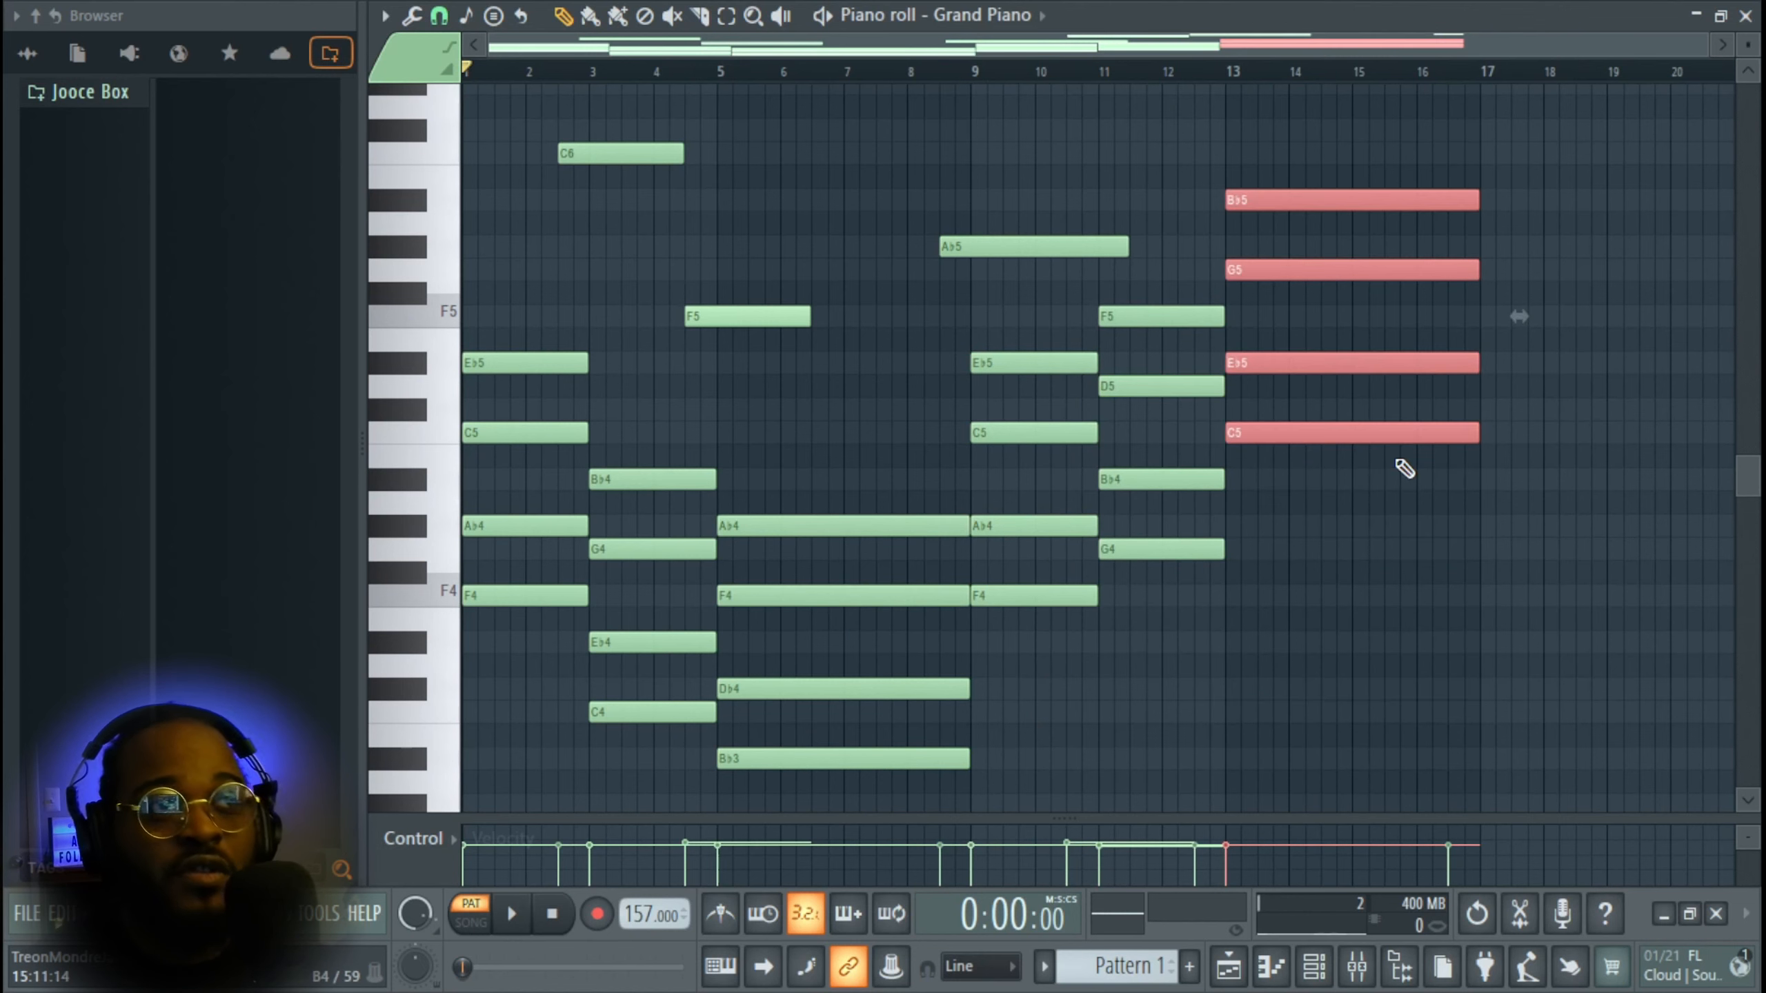
pyautogui.scroll(4, 1393, 461)
pyautogui.scroll(-5, 1314, 540)
pyautogui.hotkey('ctrl', 'Down')
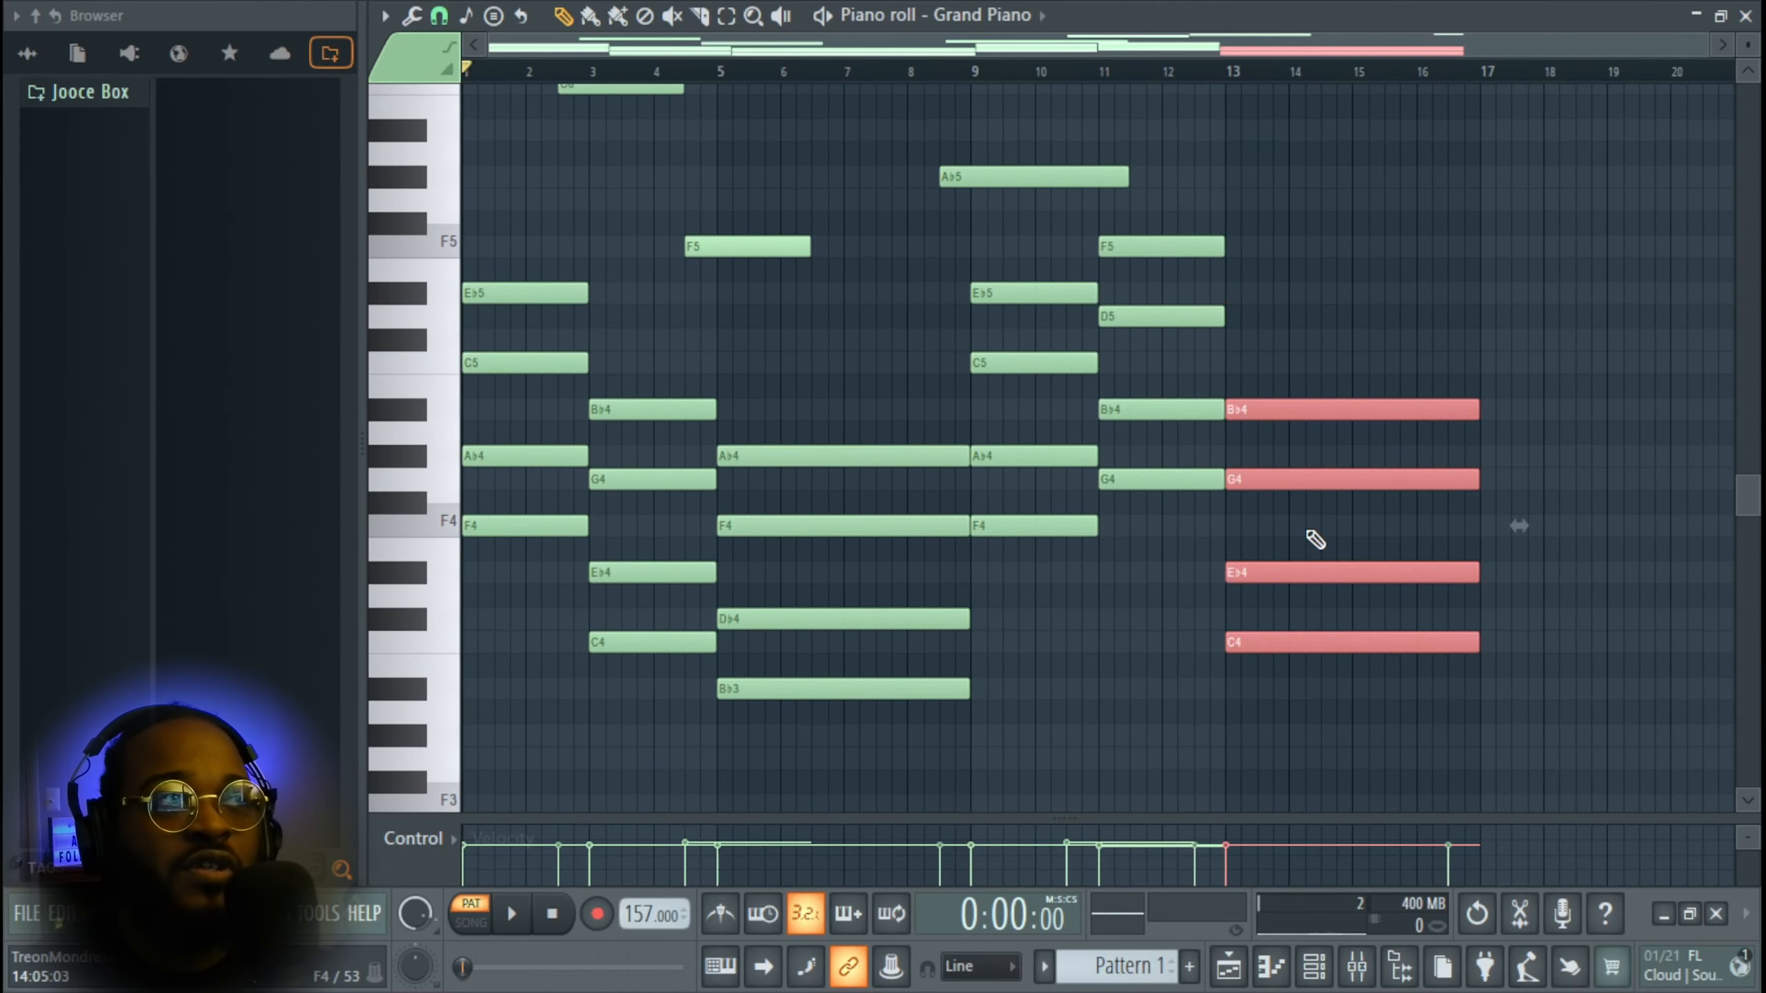
# - Resize the F5, A♭5 and G6 melody notes so each lasts until the next one starts, and review the selected melody line
pyautogui.click(1389, 300)
pyautogui.scroll(7, 869, 498)
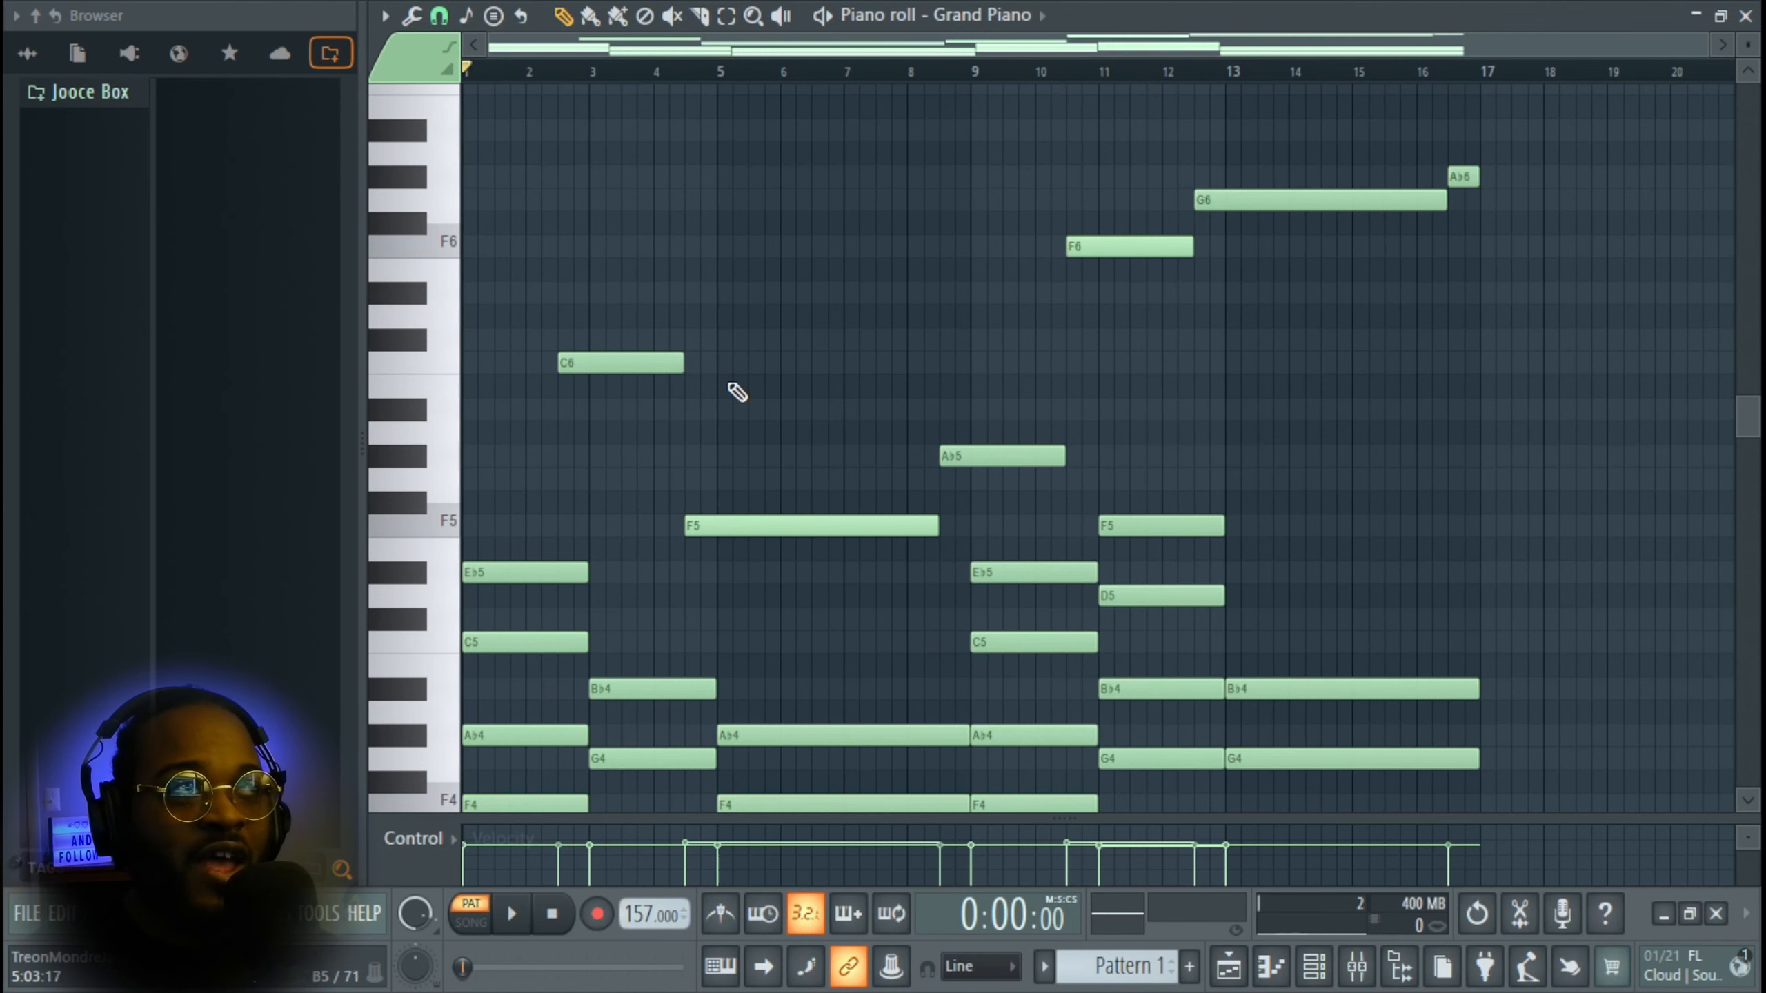
pyautogui.scroll(-3, 723, 445)
pyautogui.scroll(2, 710, 502)
pyautogui.moveTo(604, 165); pyautogui.dragTo(859, 481)
pyautogui.moveTo(1000, 417); pyautogui.dragTo(1560, 187)
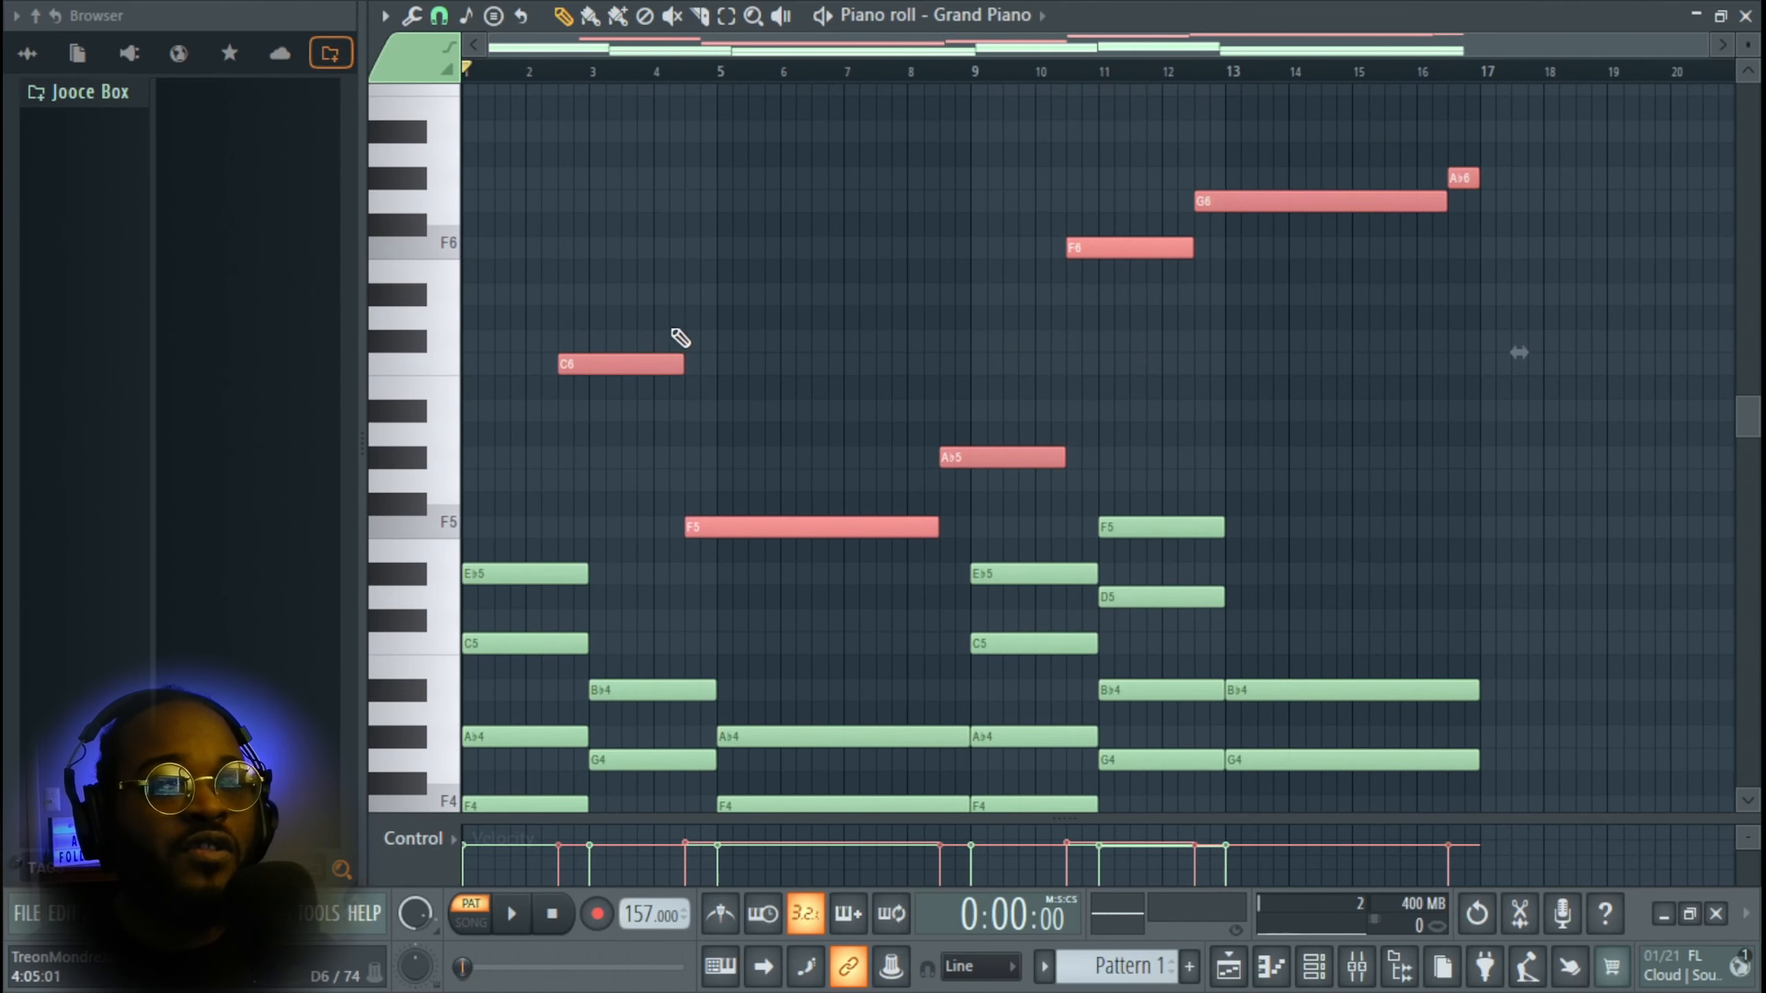
pyautogui.click(745, 333)
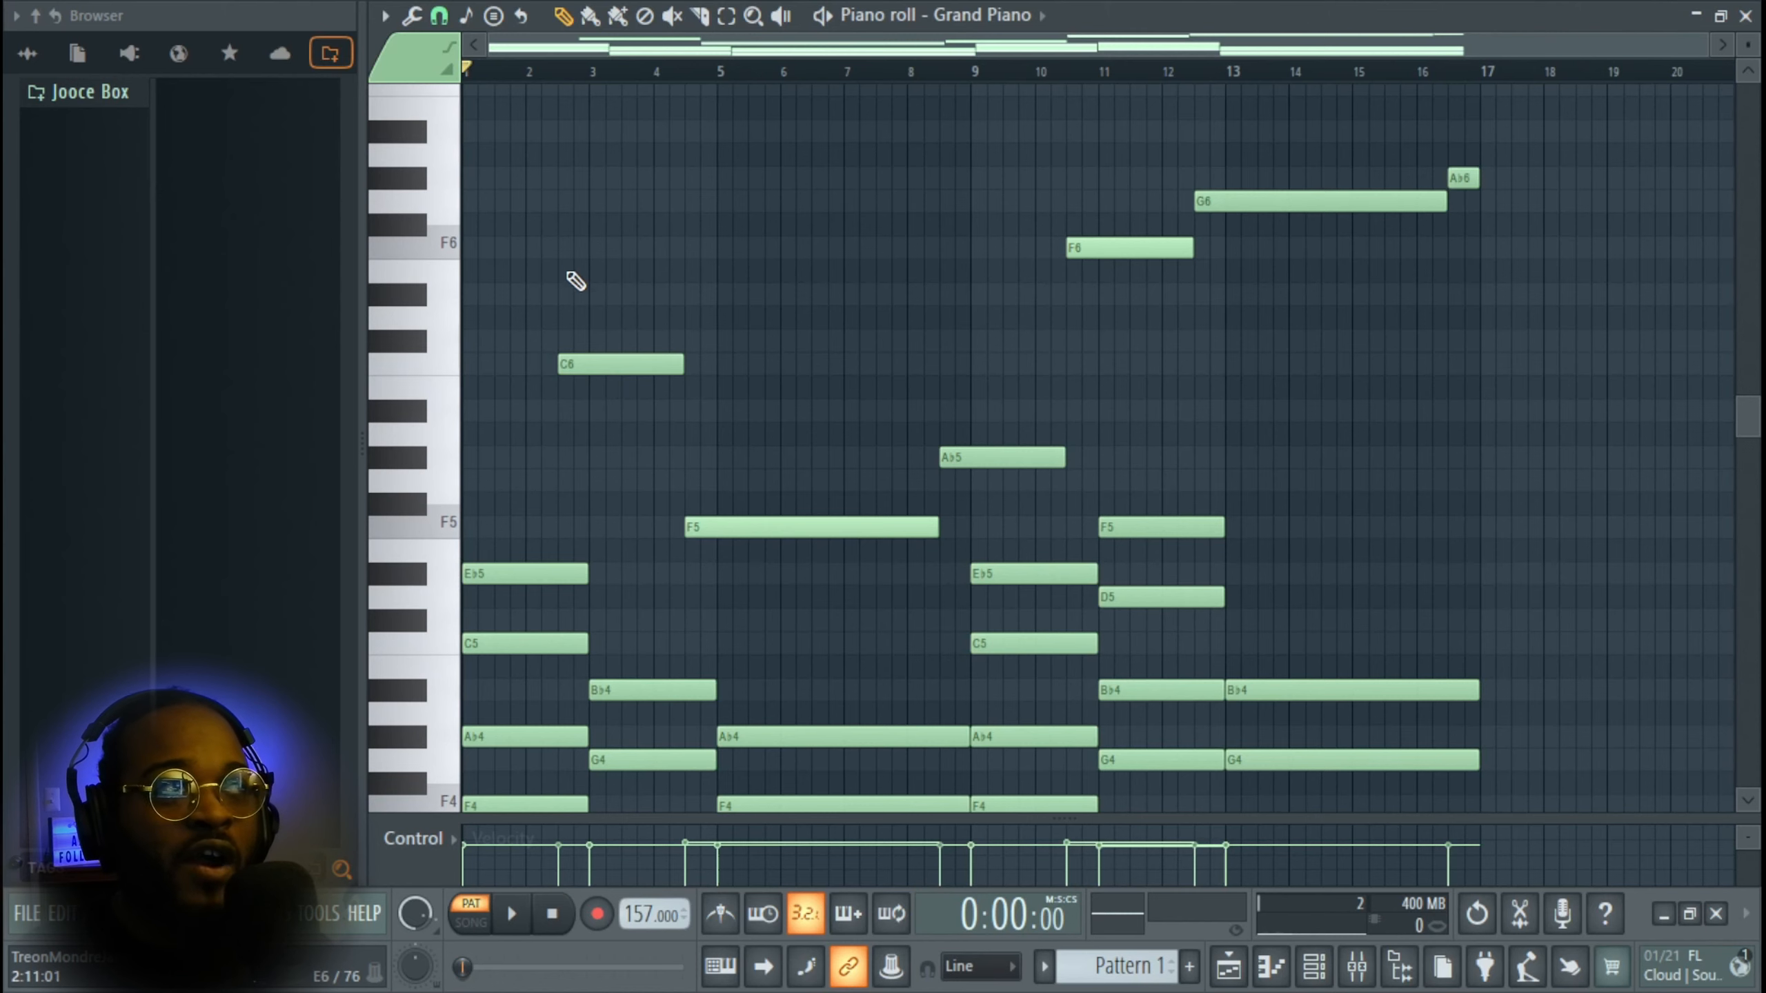
# - Move the C6 and F5 melody notes half a bar earlier to start at bars 2 and 4, and play the pattern
pyautogui.scroll(2, 501, 391)
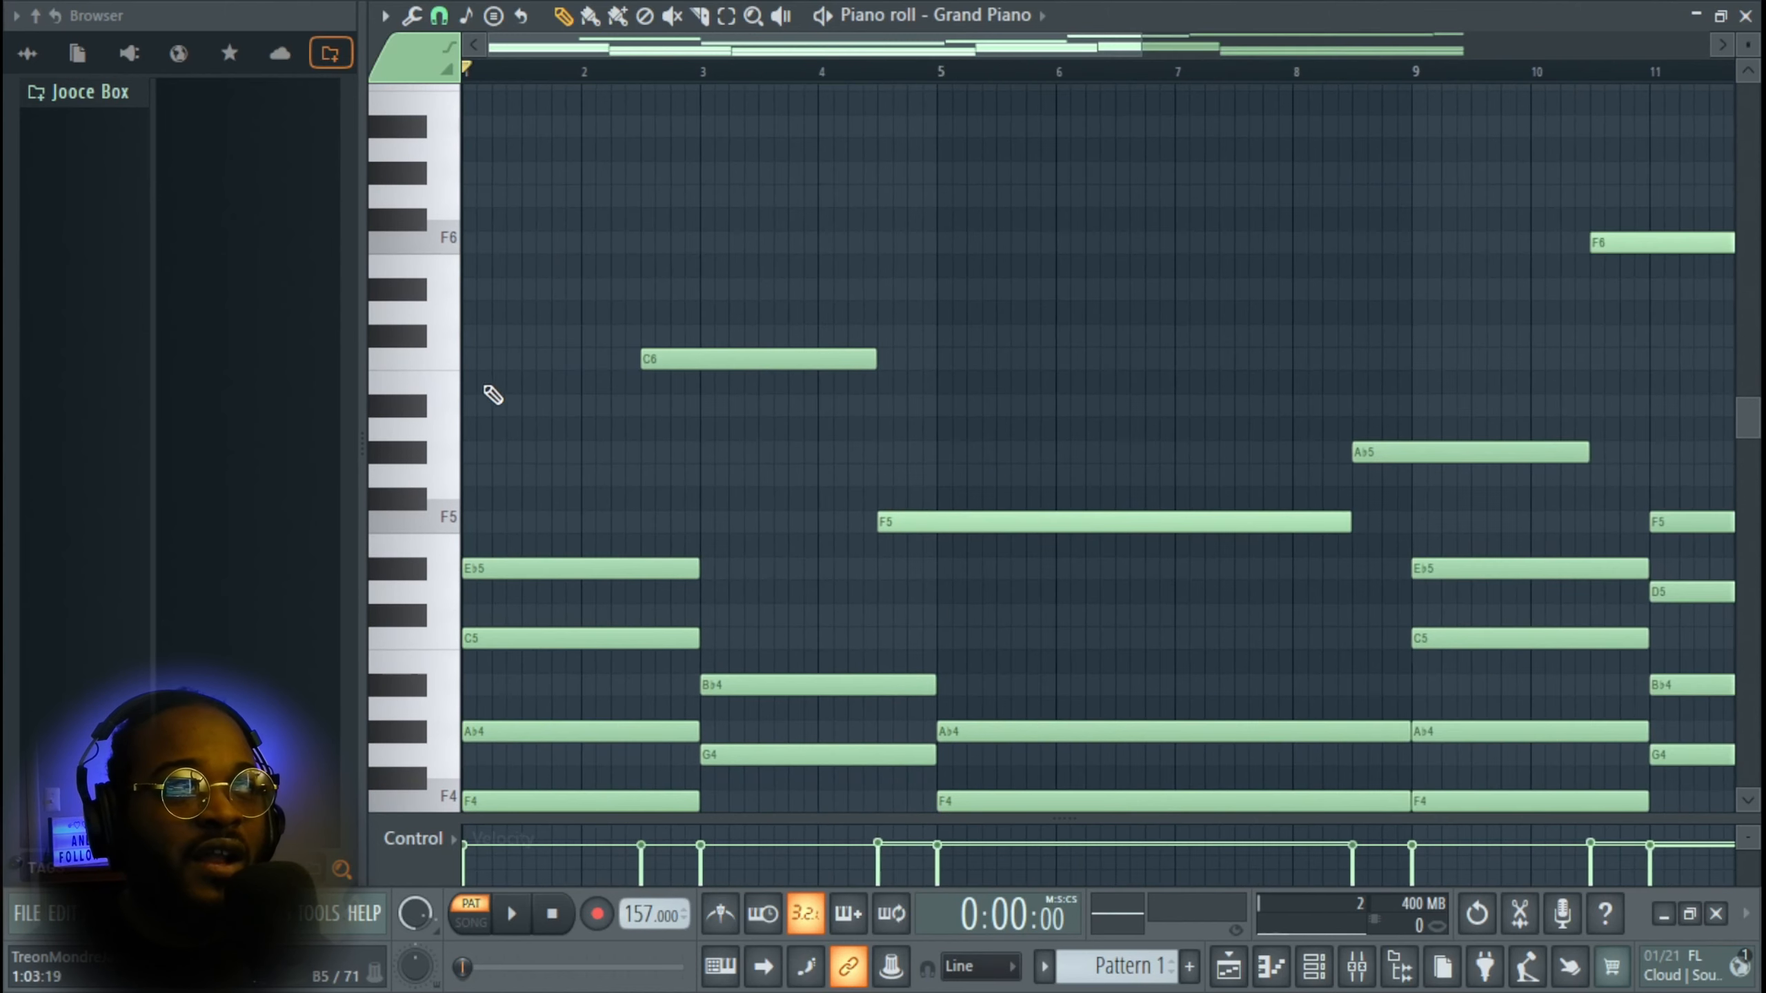
pyautogui.moveTo(747, 358); pyautogui.dragTo(682, 346)
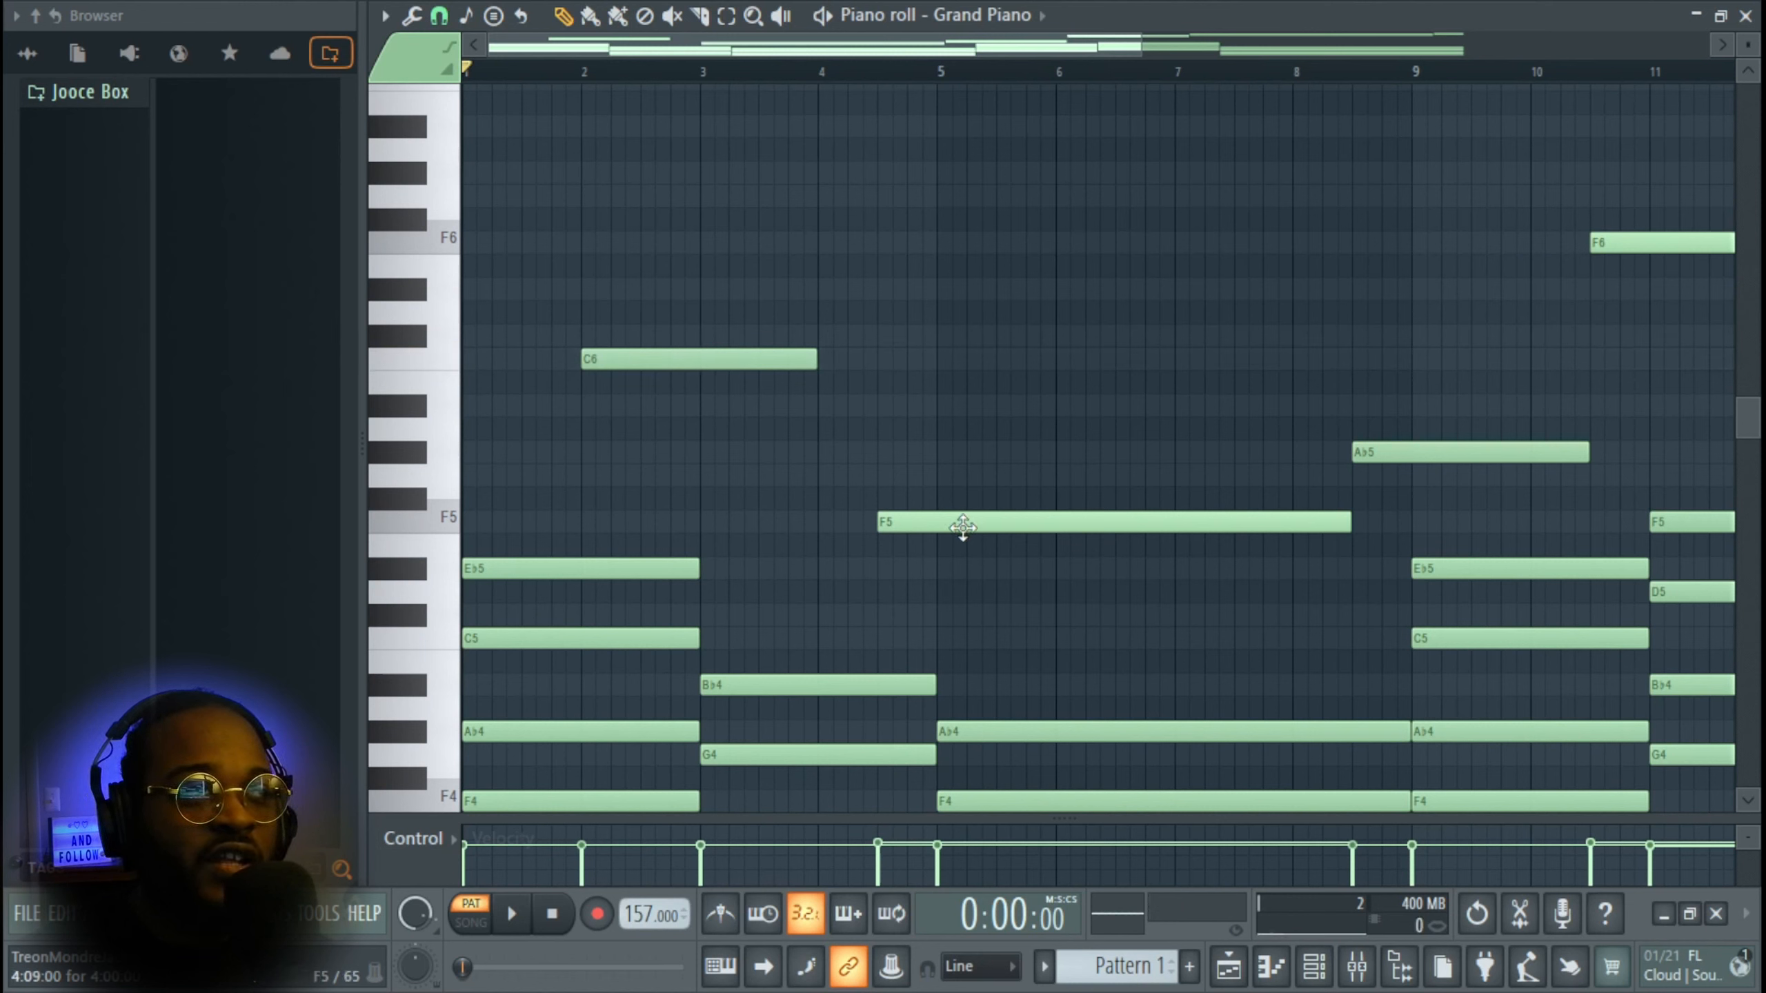
pyautogui.click(960, 529)
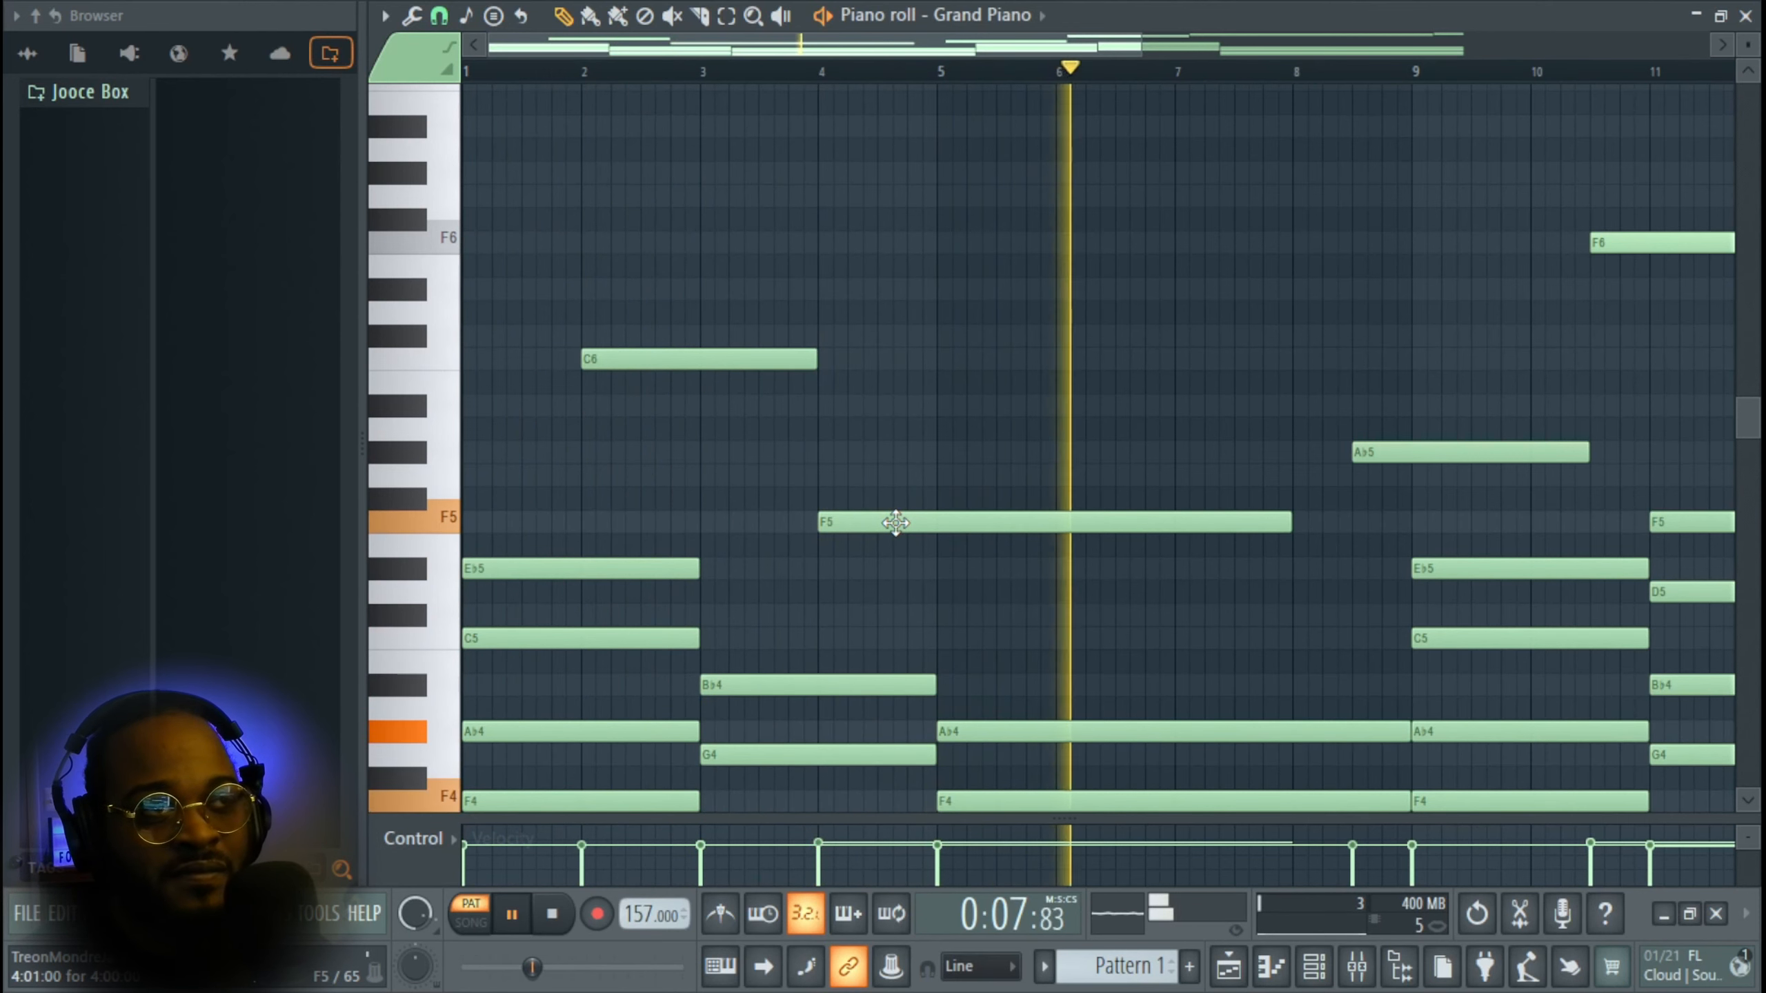
# - Move the A♭5, F6 and G6 melody notes to start at bars 8, 10 and 12, and extend A♭6 back to the start of bar 16
pyautogui.moveTo(1360, 450)
pyautogui.mouseDown()
pyautogui.moveTo(1312, 458)
pyautogui.moveTo(1336, 461)
pyautogui.mouseUp()
pyautogui.moveTo(1487, 378); pyautogui.dragTo(1249, 409)
pyautogui.moveTo(1399, 268); pyautogui.dragTo(1345, 274)
pyautogui.rightClick(1505, 276)
pyautogui.moveTo(1602, 229); pyautogui.dragTo(1388, 283)
pyautogui.moveTo(1442, 363); pyautogui.dragTo(903, 398)
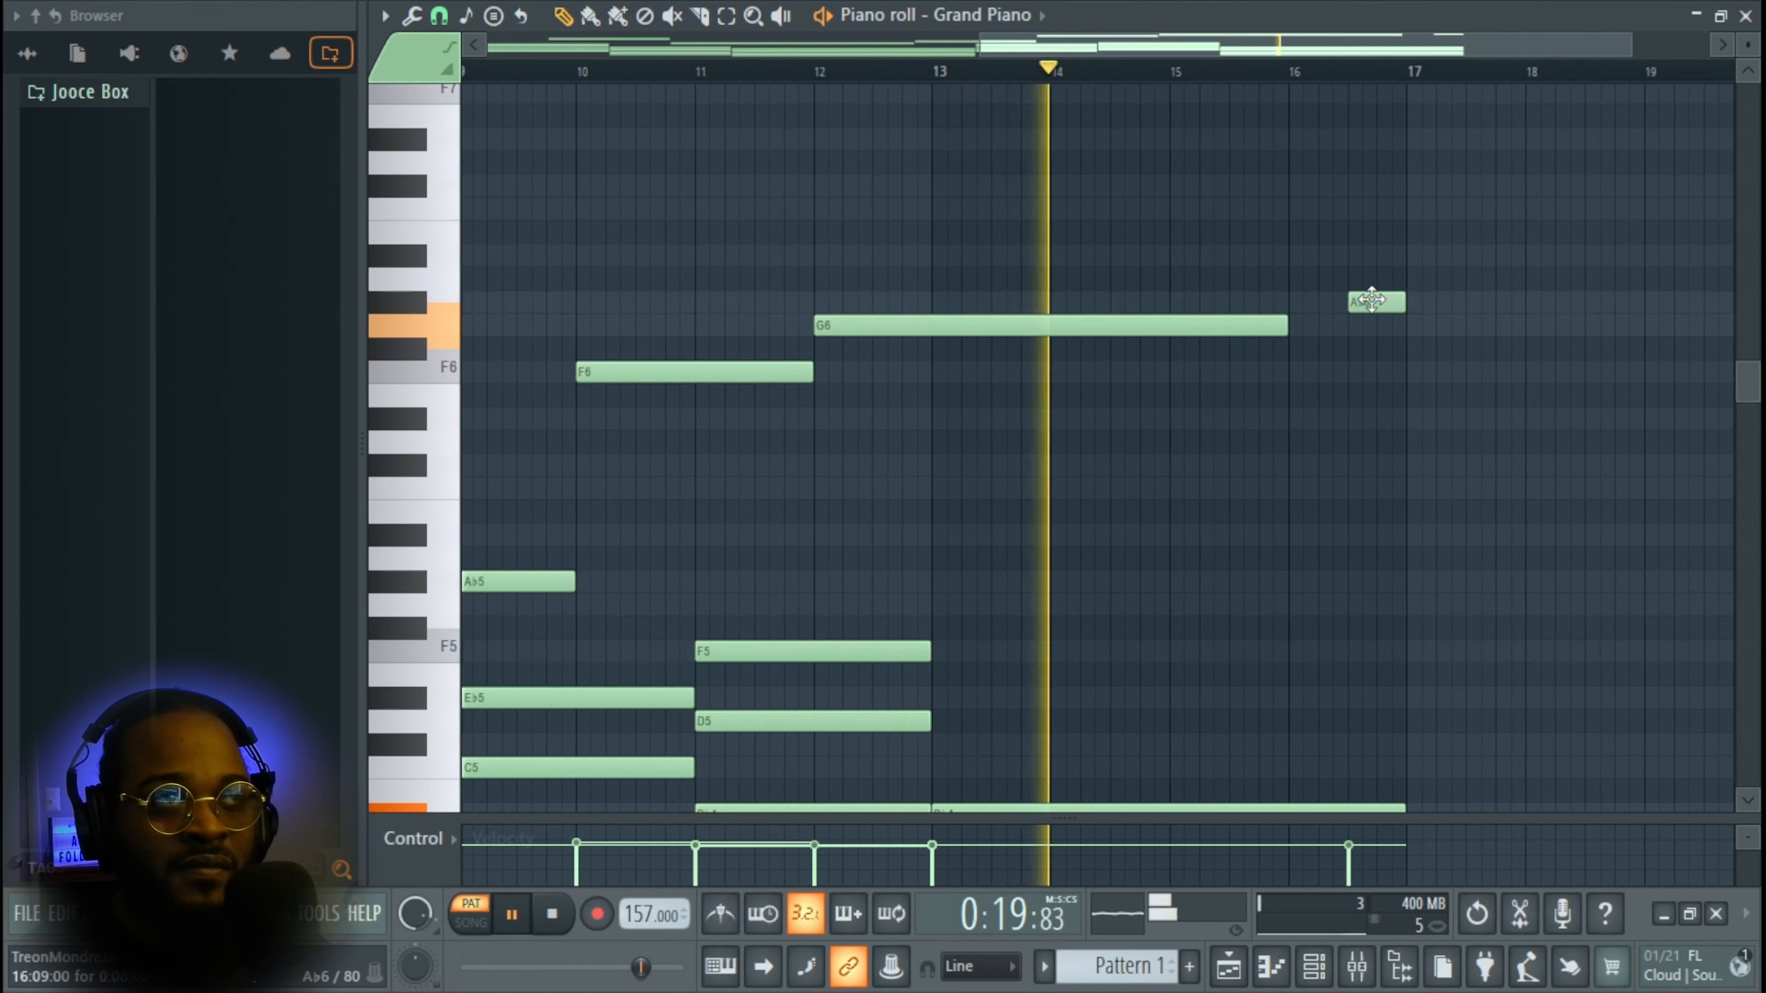
pyautogui.moveTo(1374, 301)
pyautogui.mouseDown()
pyautogui.moveTo(1316, 301)
pyautogui.moveTo(1403, 315)
pyautogui.mouseUp()
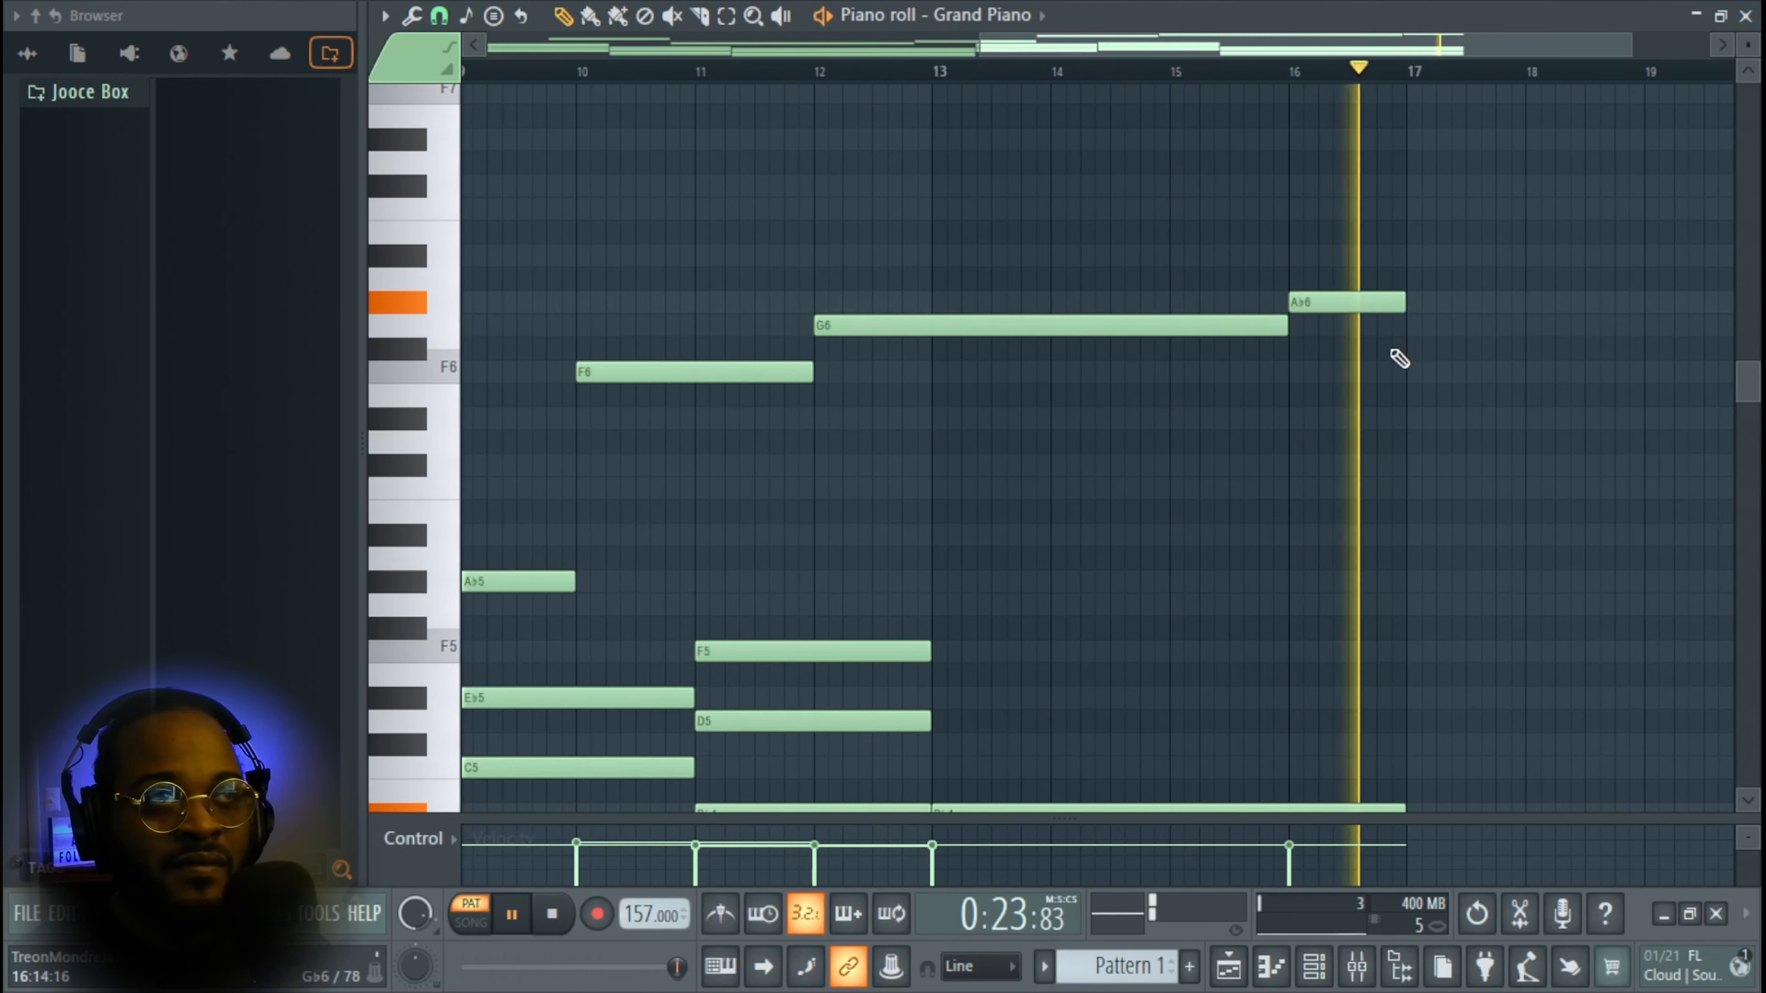
# - Add a one-bar A♭5 note starting halfway through bar 2 beneath the C6 melody note, and play the pattern
pyautogui.scroll(-4, 970, 565)
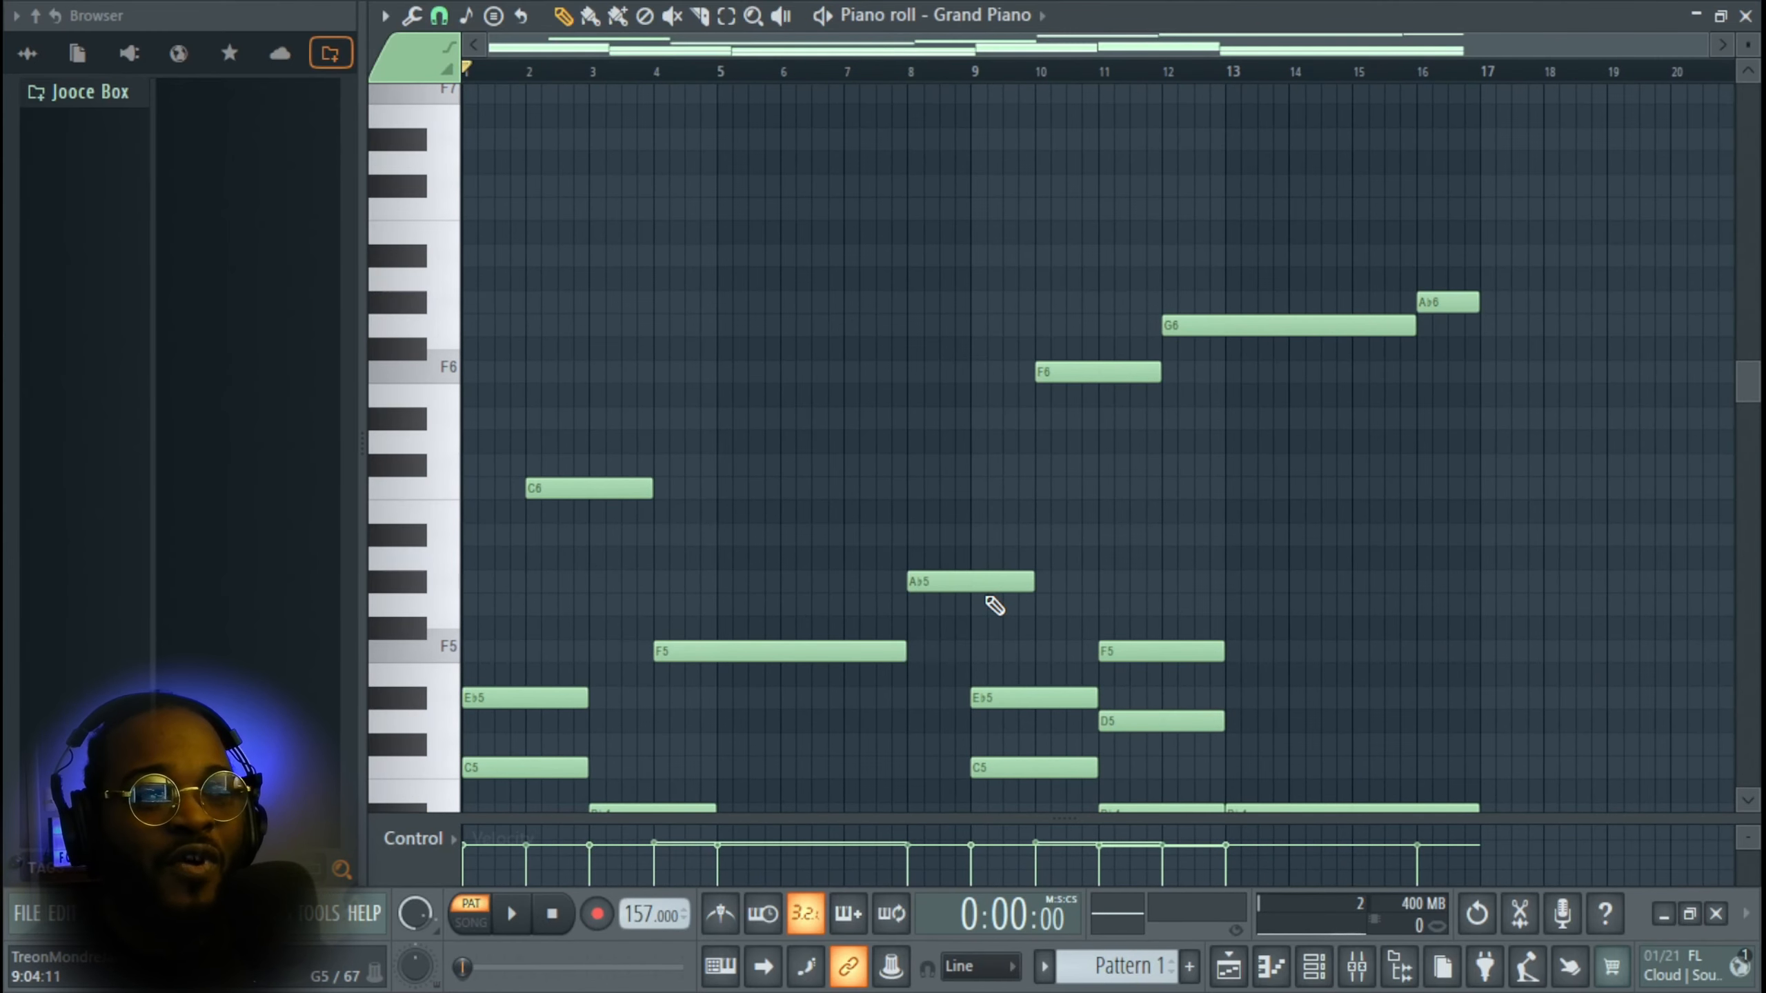
pyautogui.scroll(-4, 799, 597)
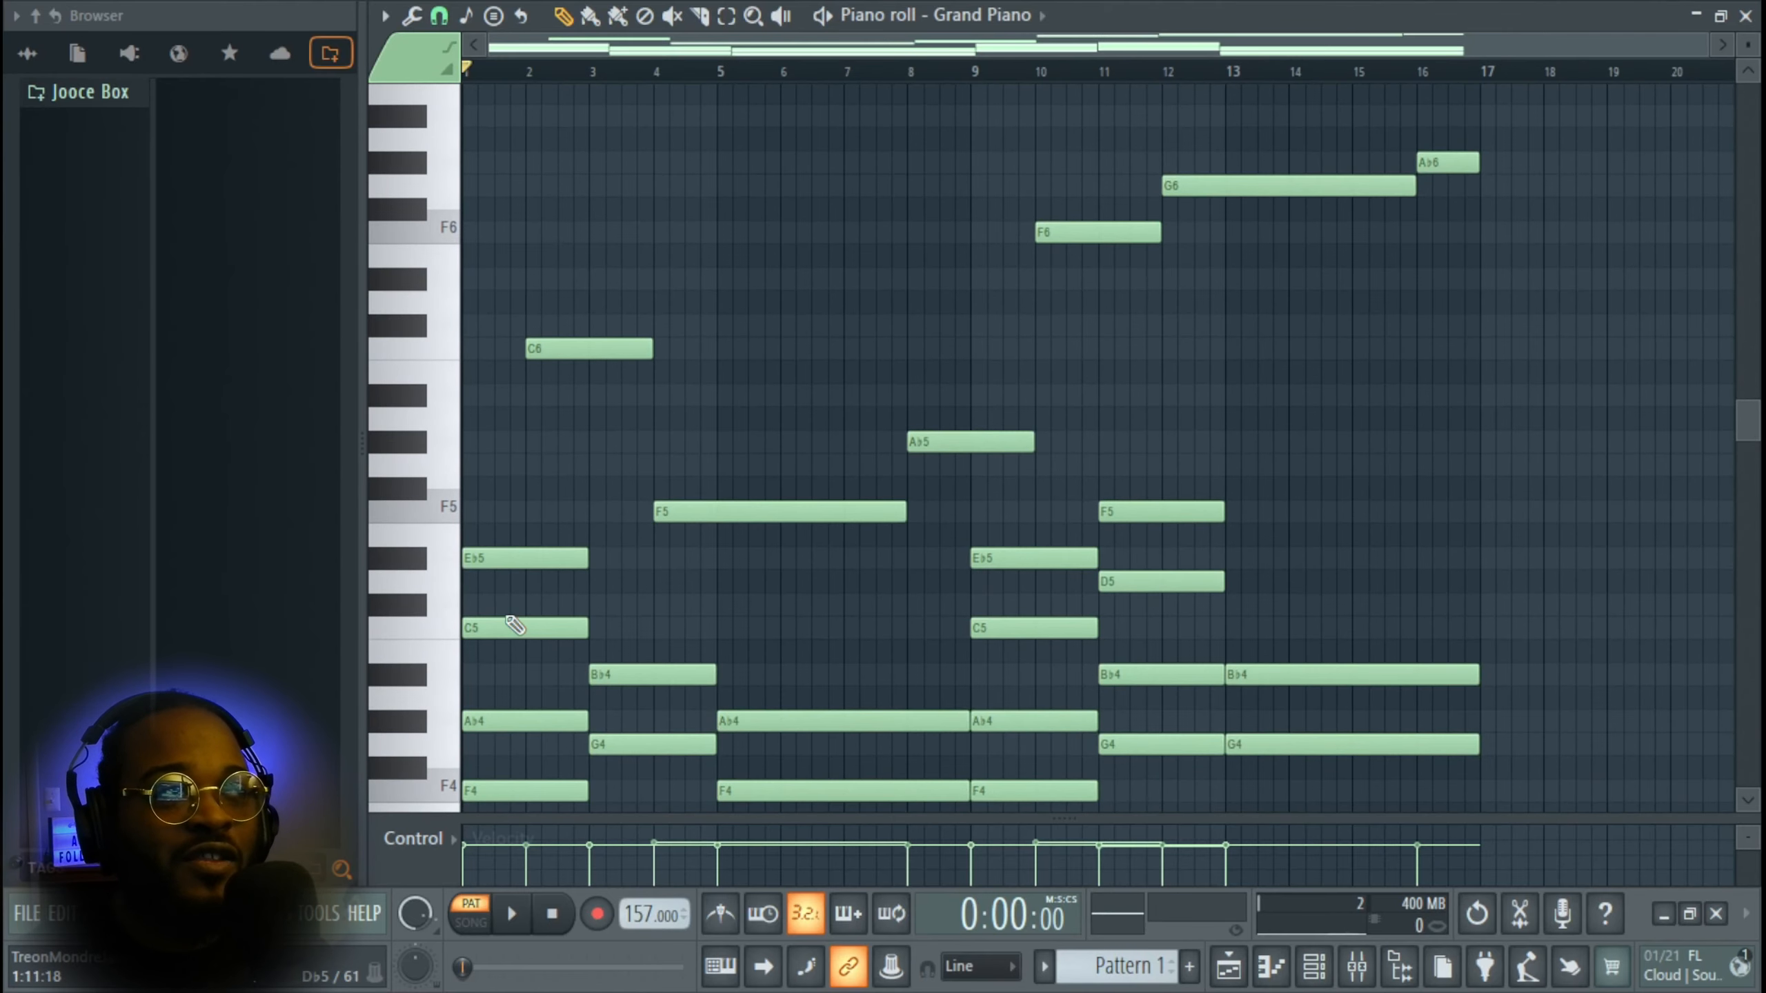
pyautogui.scroll(3, 511, 623)
pyautogui.scroll(-6, 512, 646)
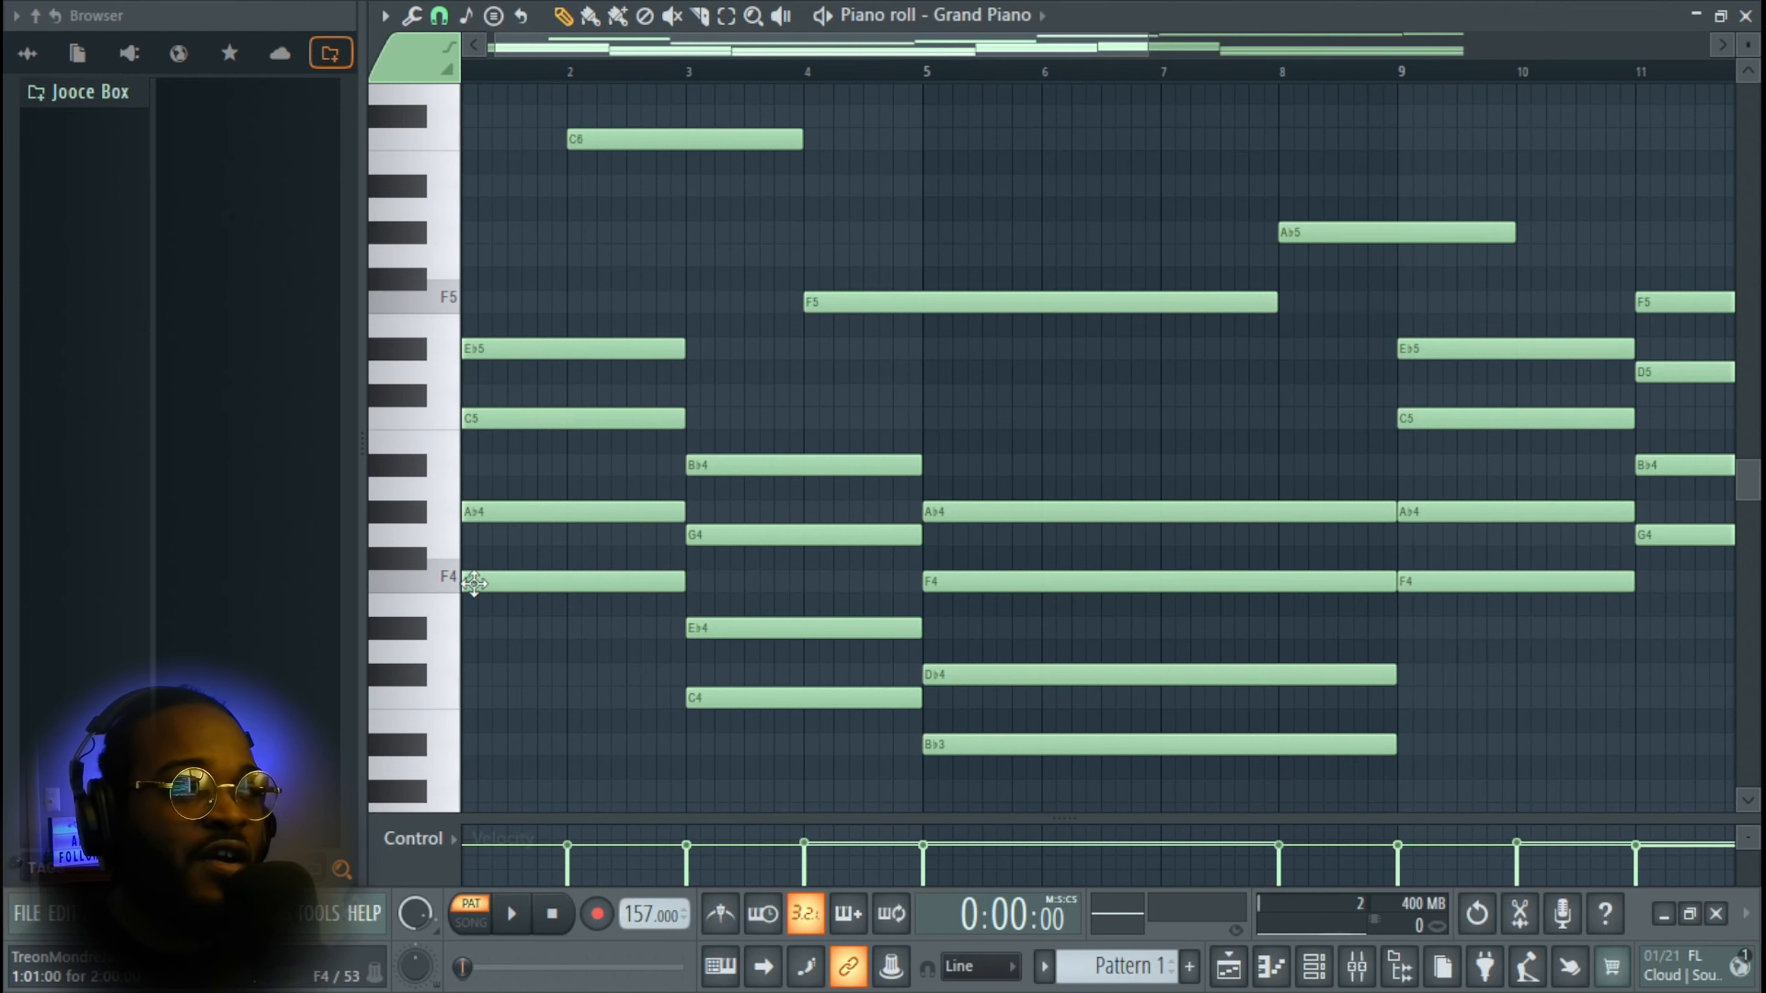
pyautogui.scroll(2, 511, 647)
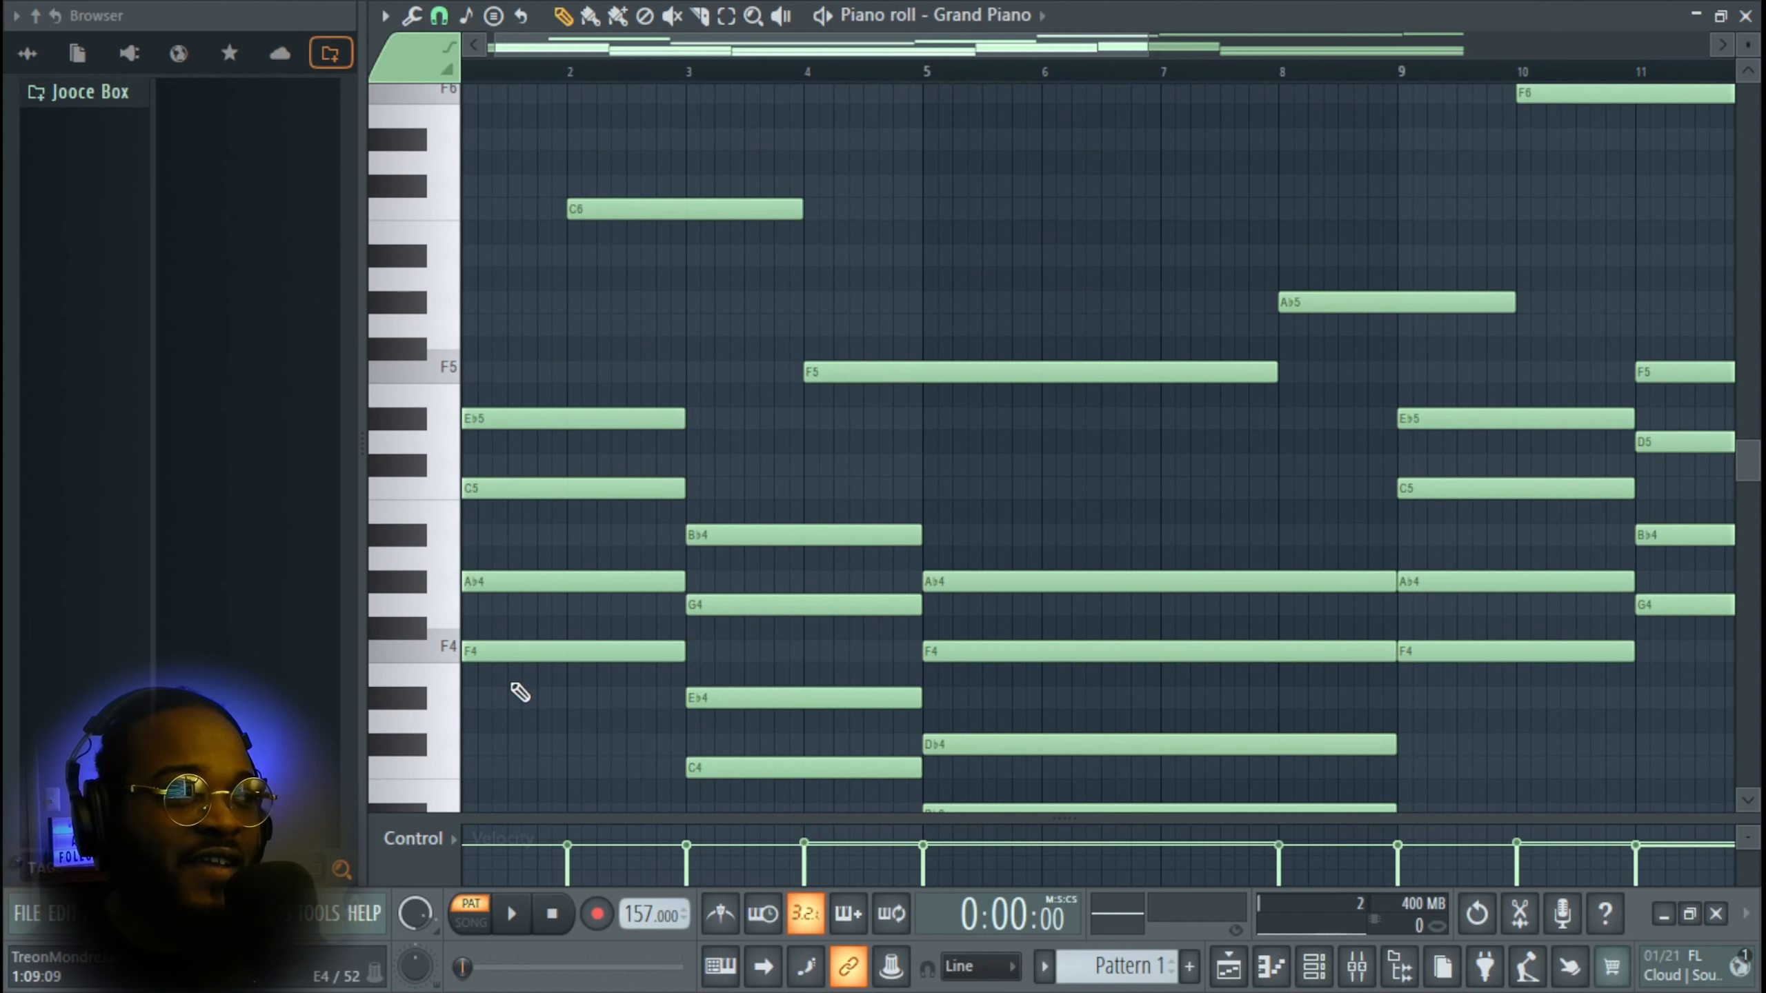
pyautogui.scroll(2, 537, 542)
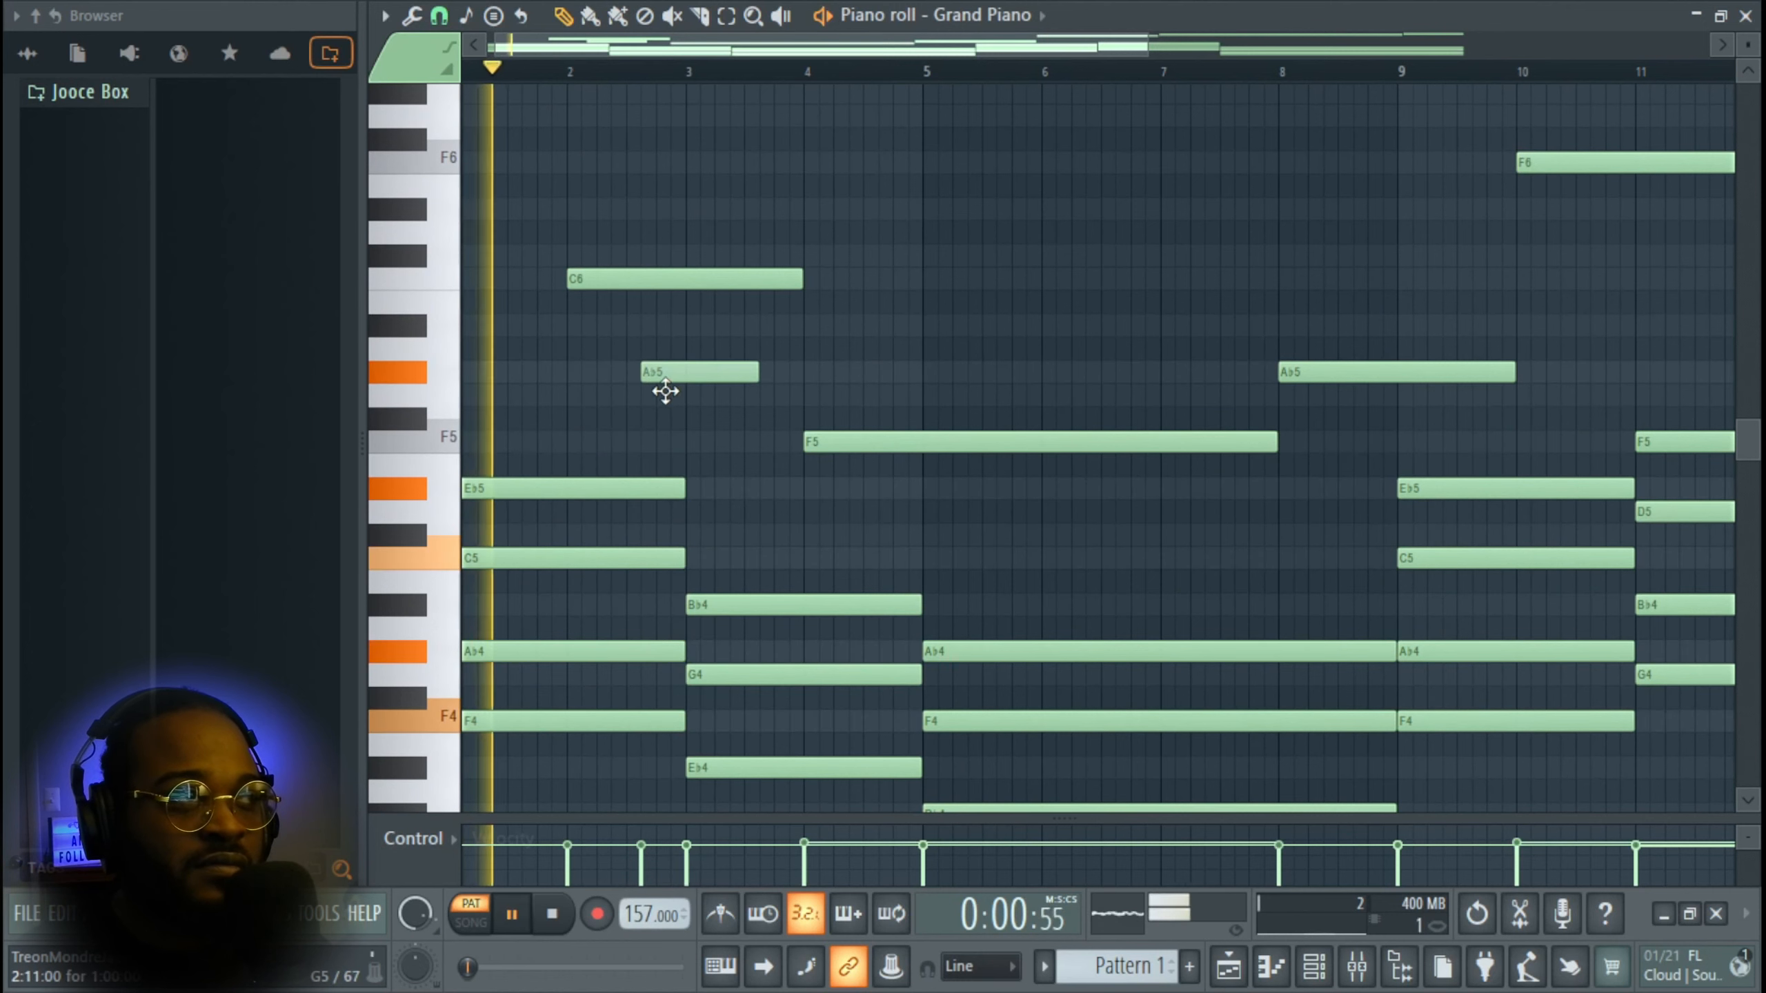
pyautogui.moveTo(661, 387); pyautogui.dragTo(654, 387)
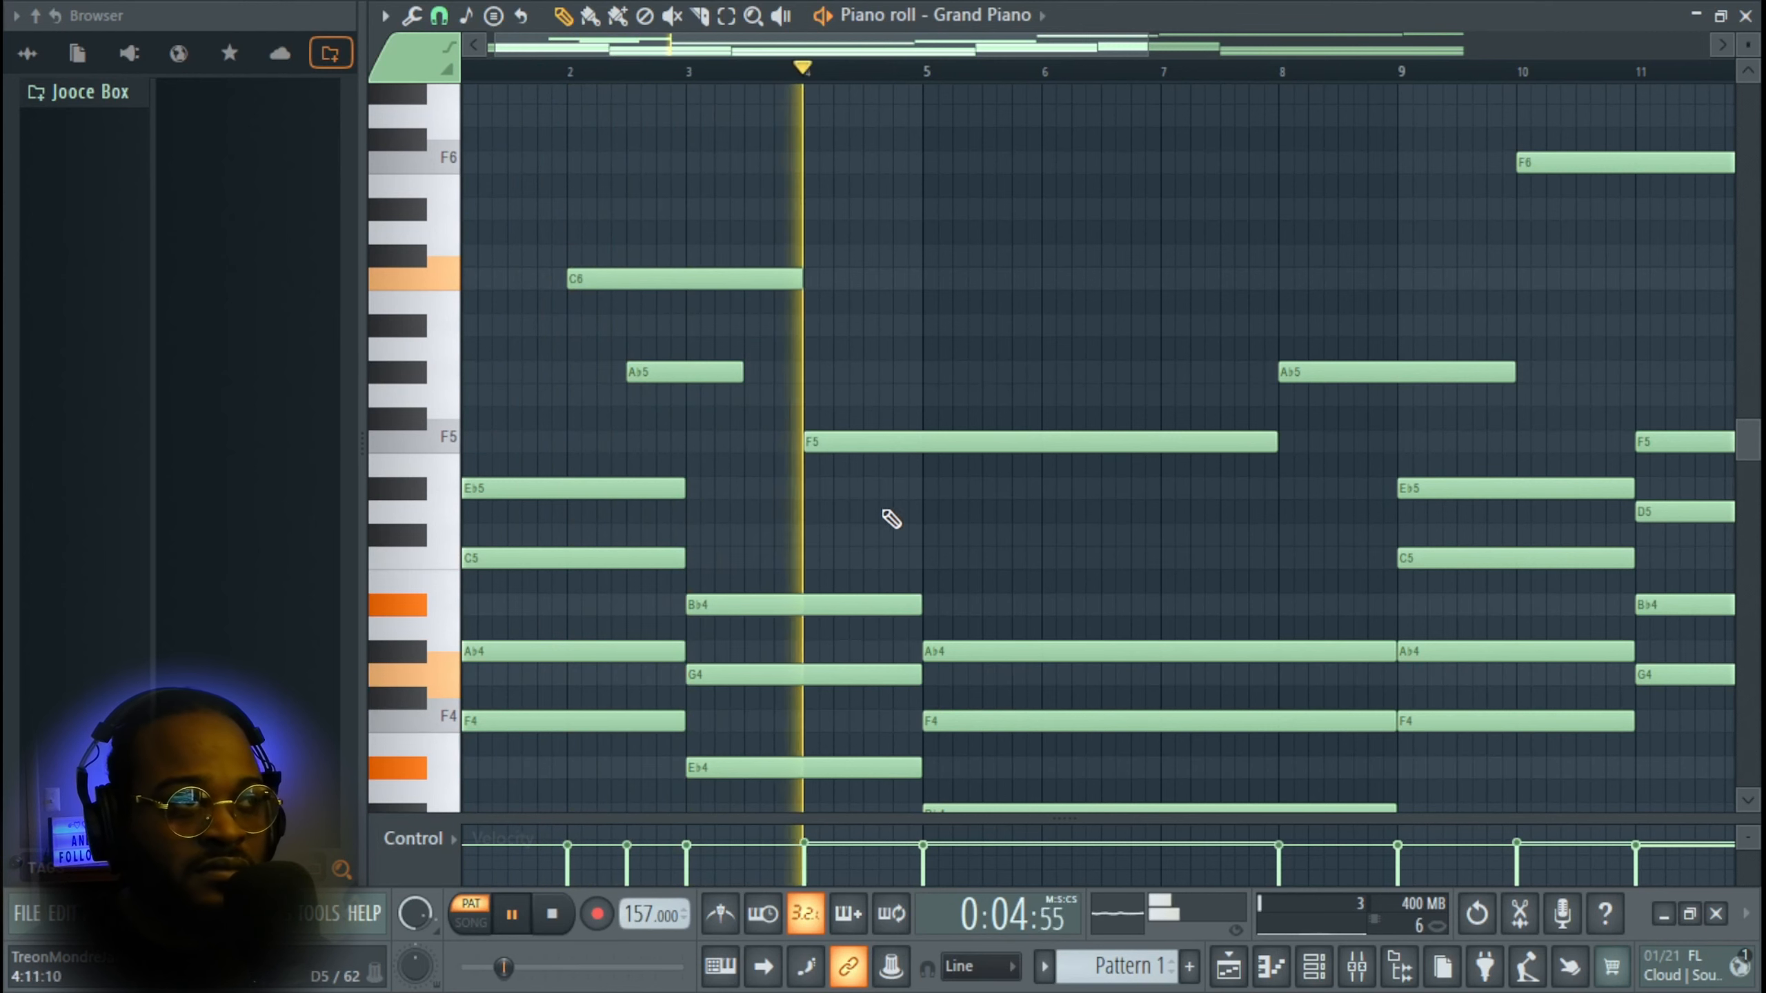
# - Add a one-bar B♭5 note starting halfway through bar 4 above the F5 melody note, auditioning E♭5 and A♭5 first, and play the pattern
pyautogui.click(866, 489)
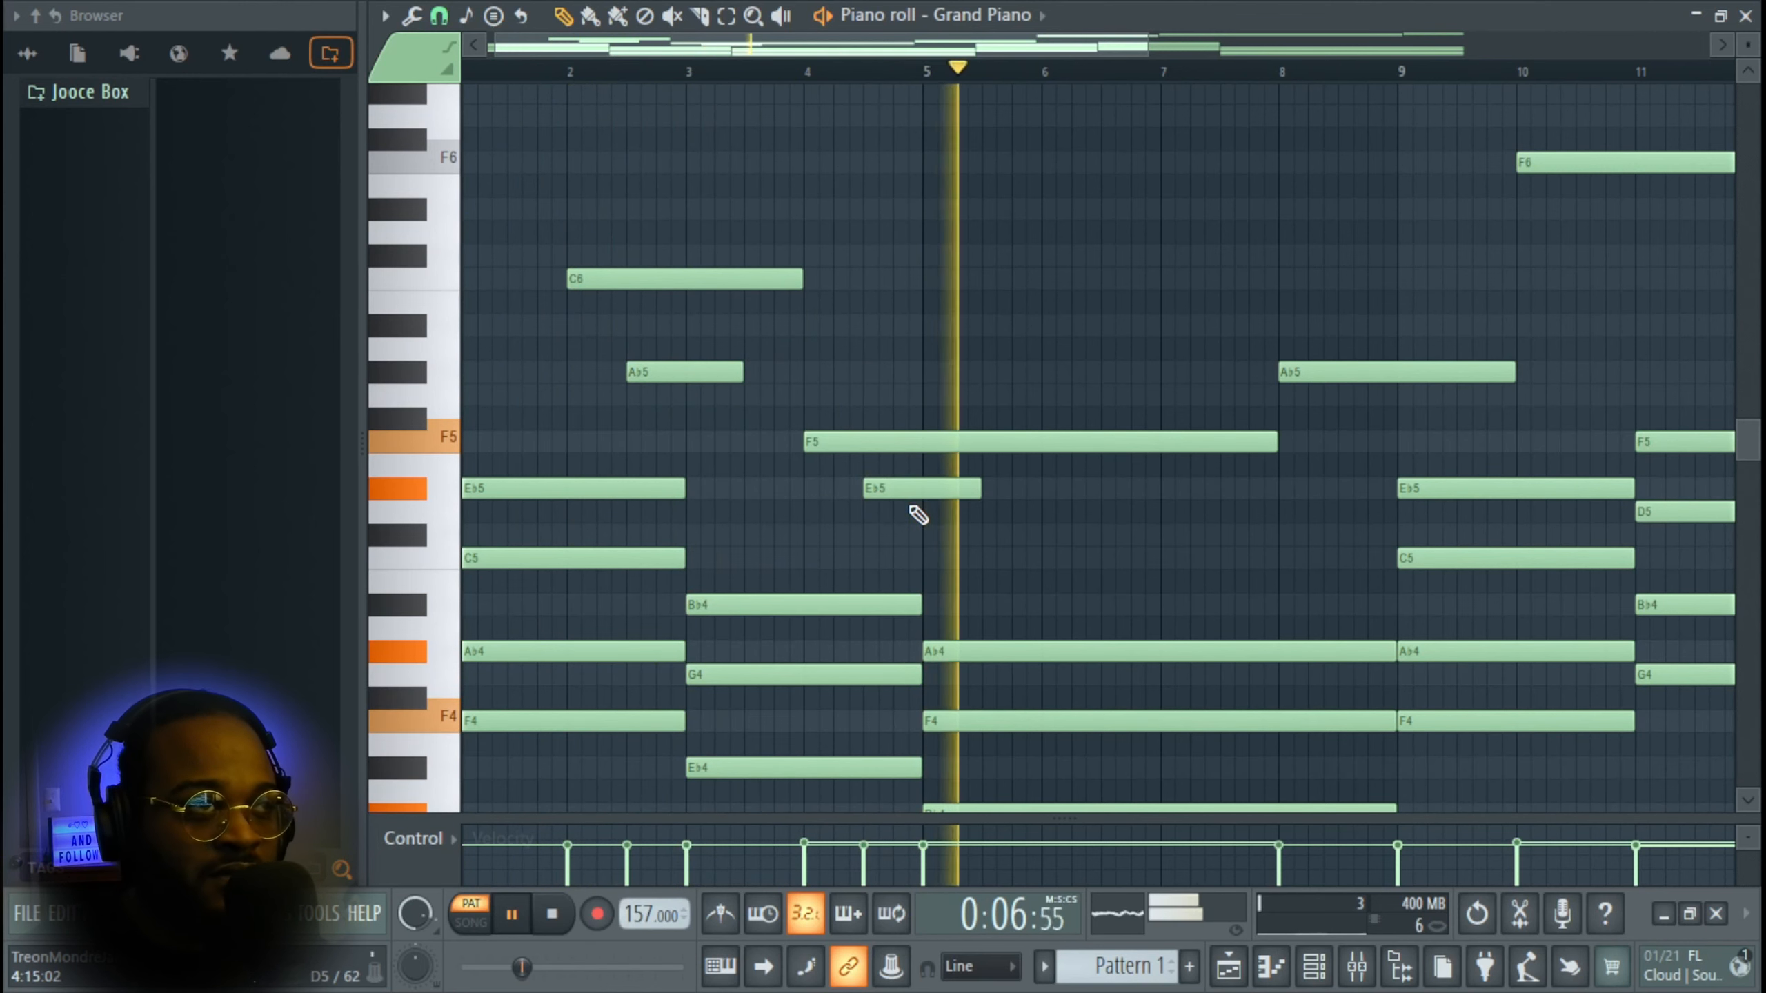
pyautogui.press('space')
pyautogui.scroll(-3, 917, 515)
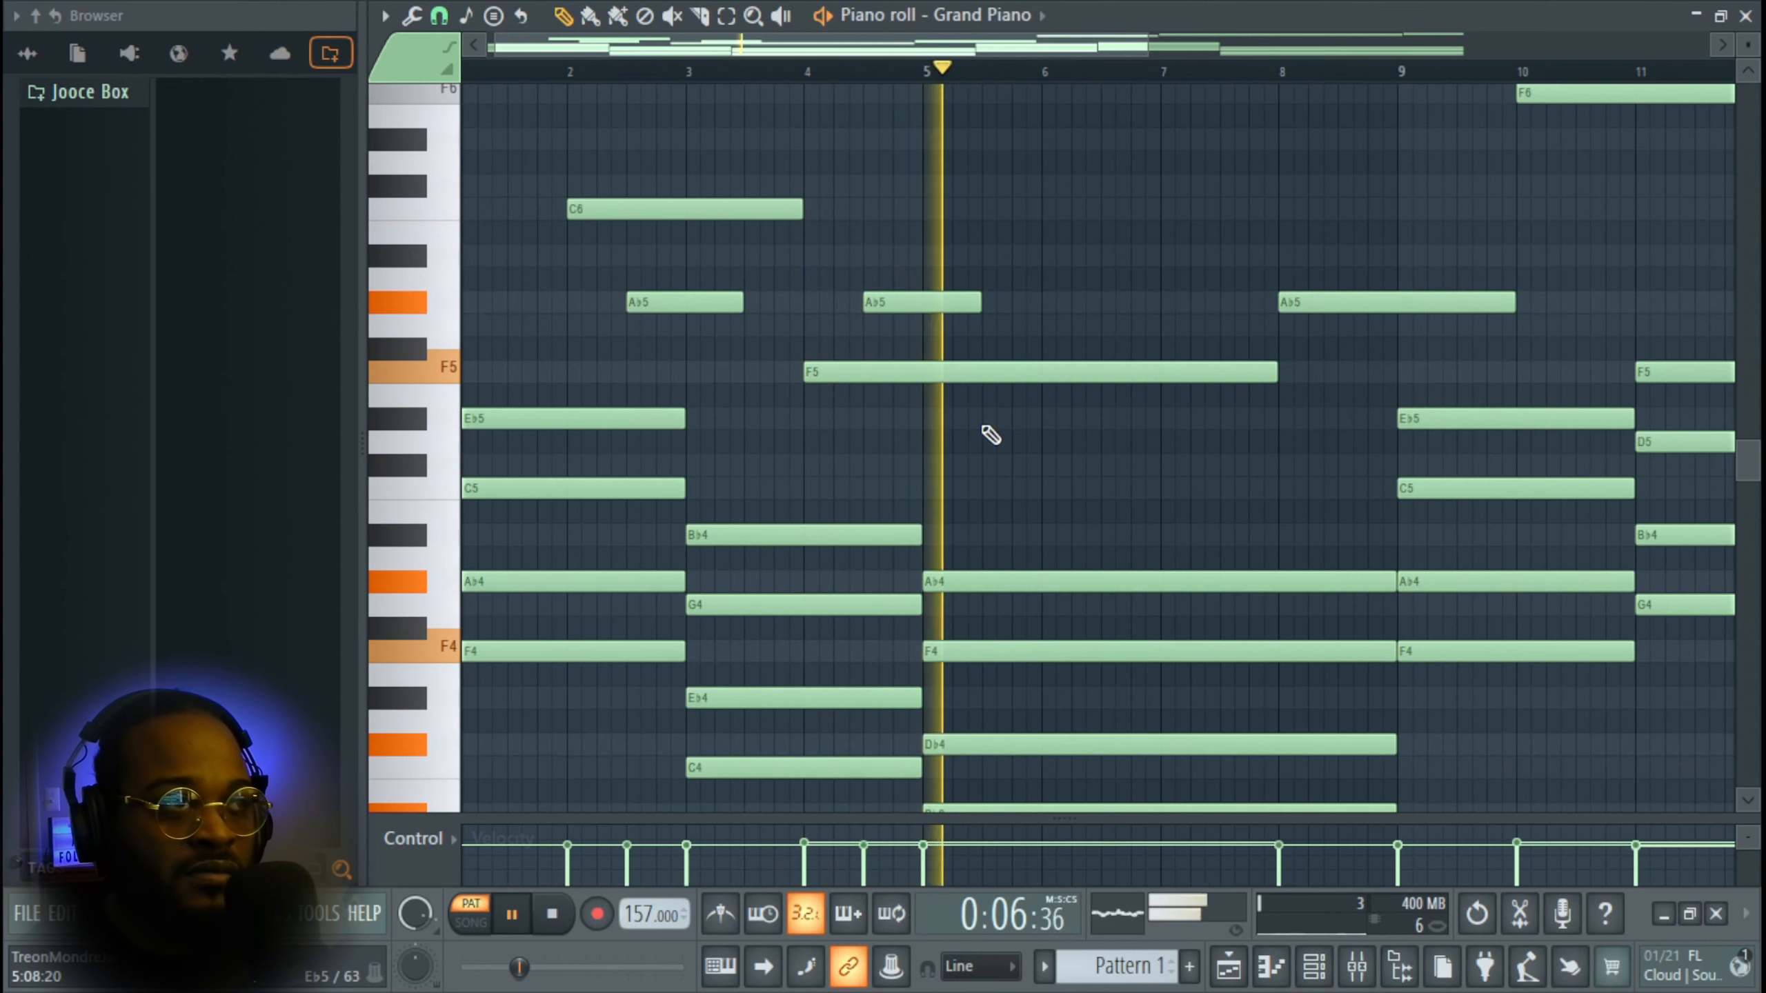
pyautogui.press('space')
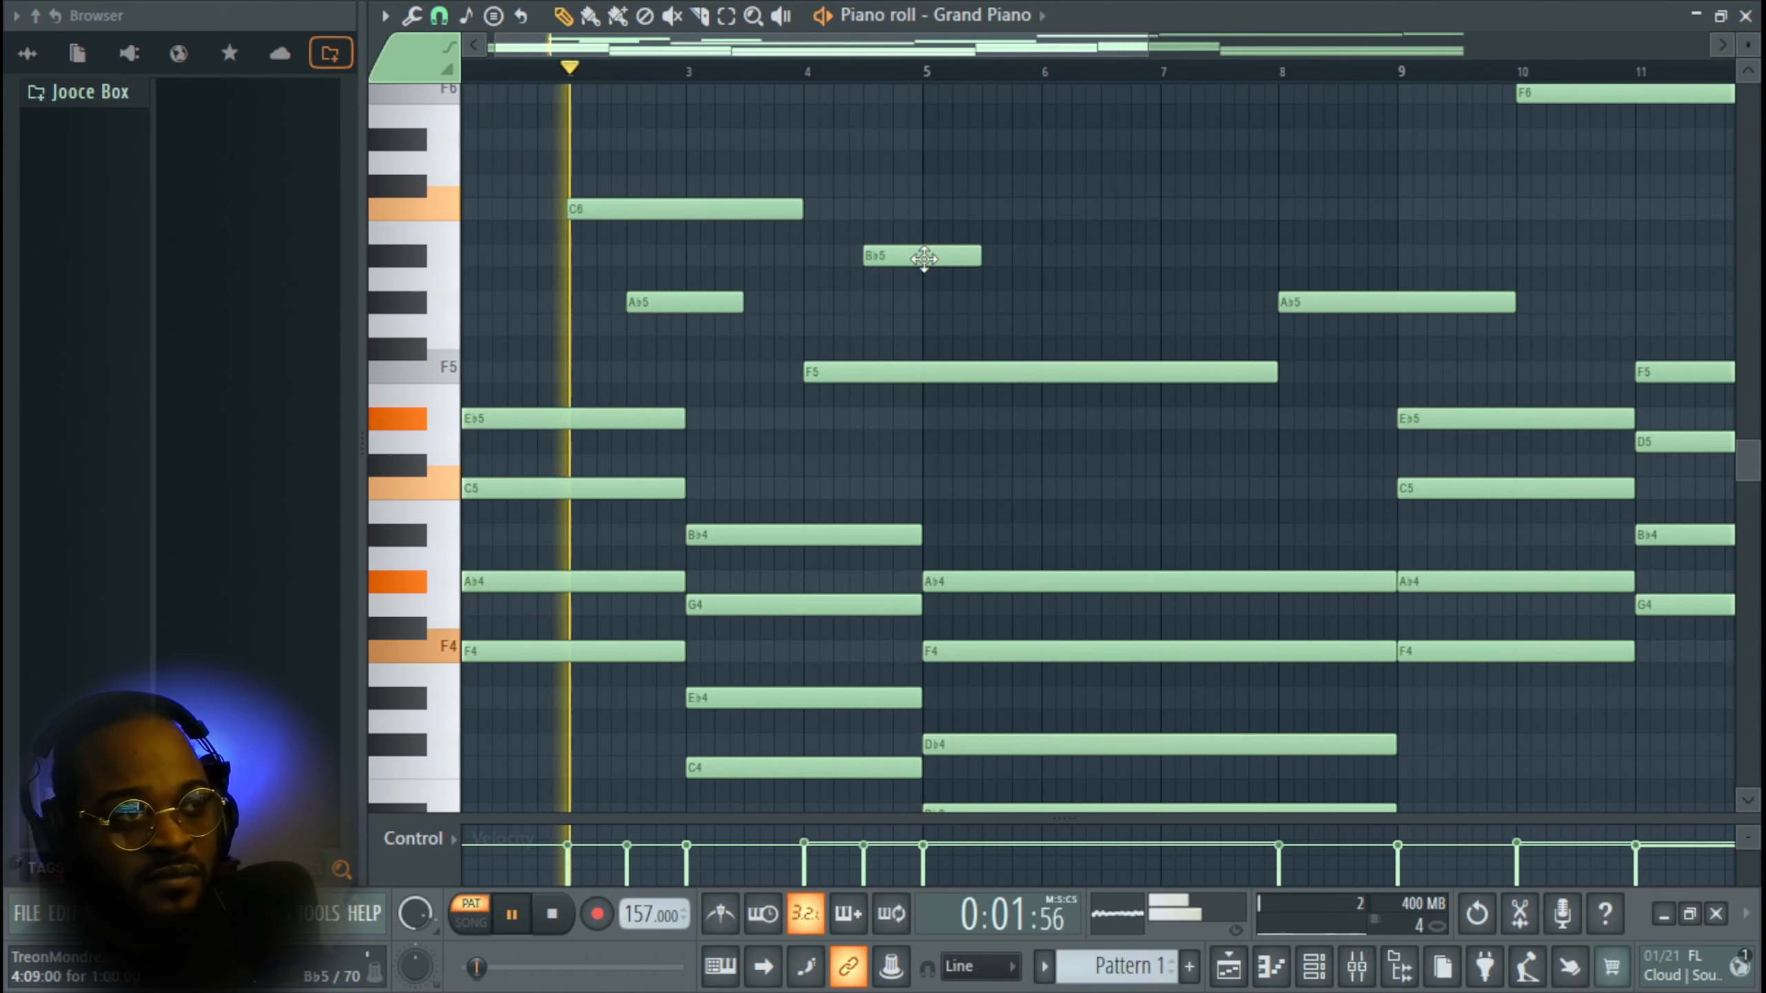
pyautogui.scroll(-2, 1031, 359)
pyautogui.scroll(1, 1032, 359)
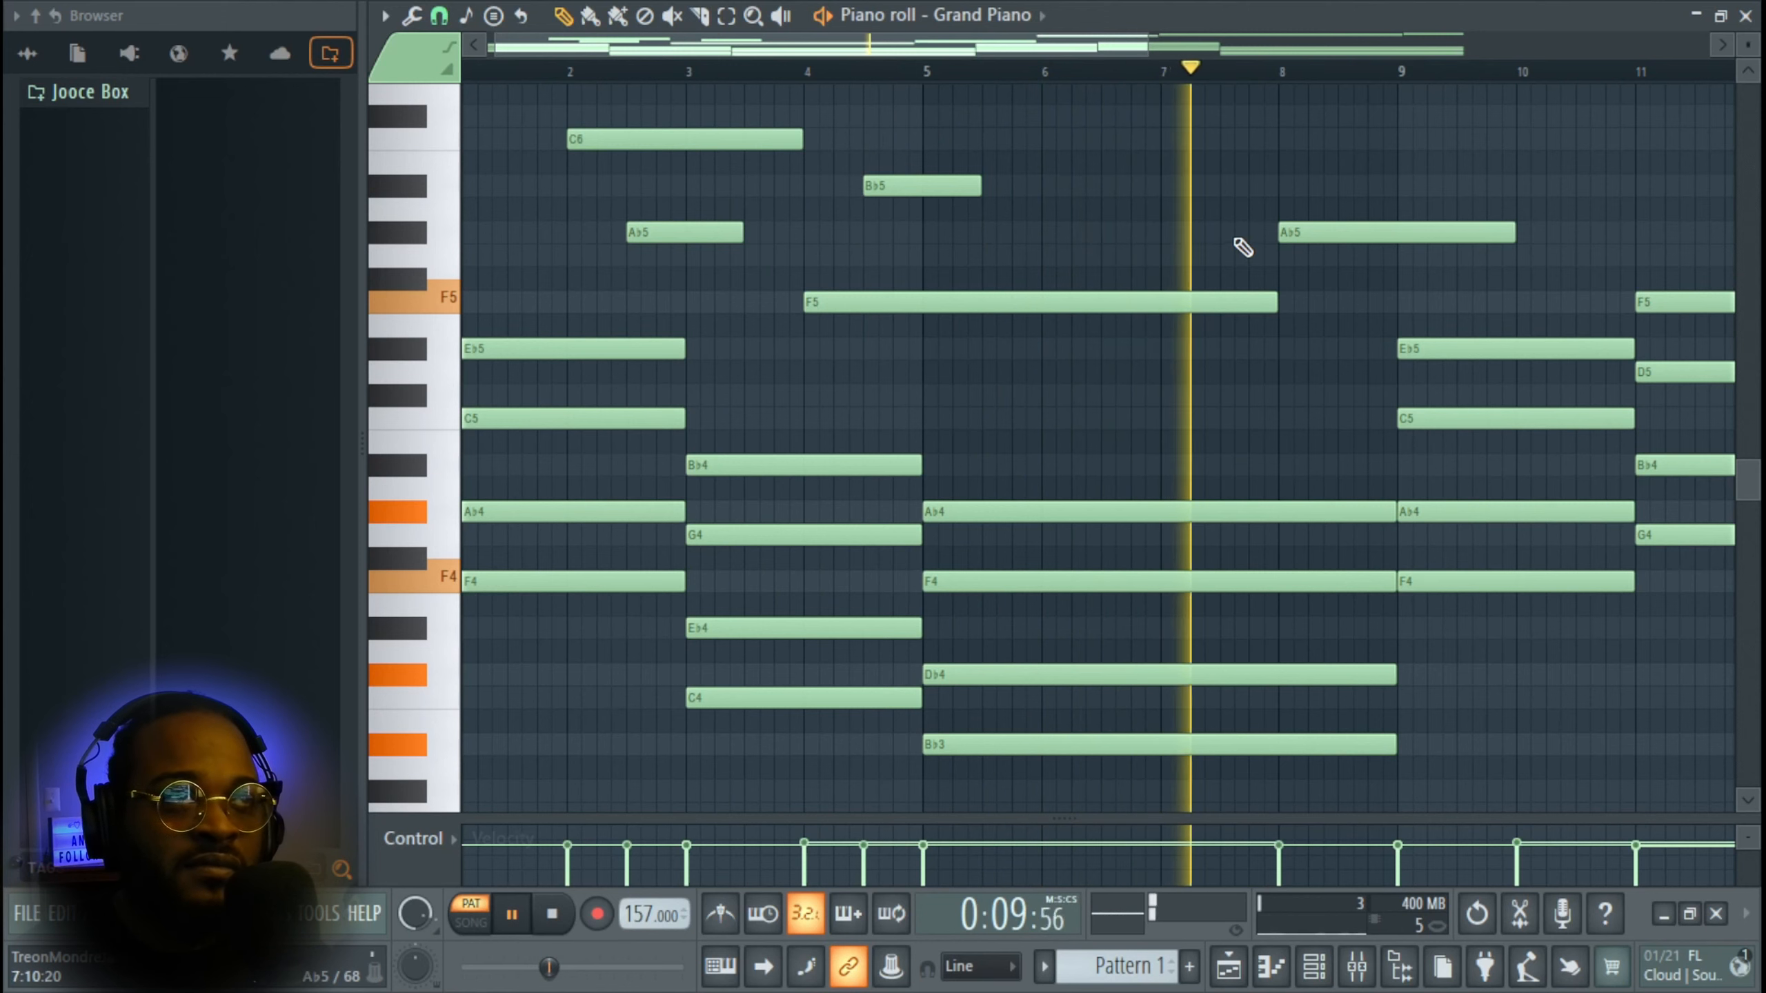
pyautogui.scroll(1, 1416, 392)
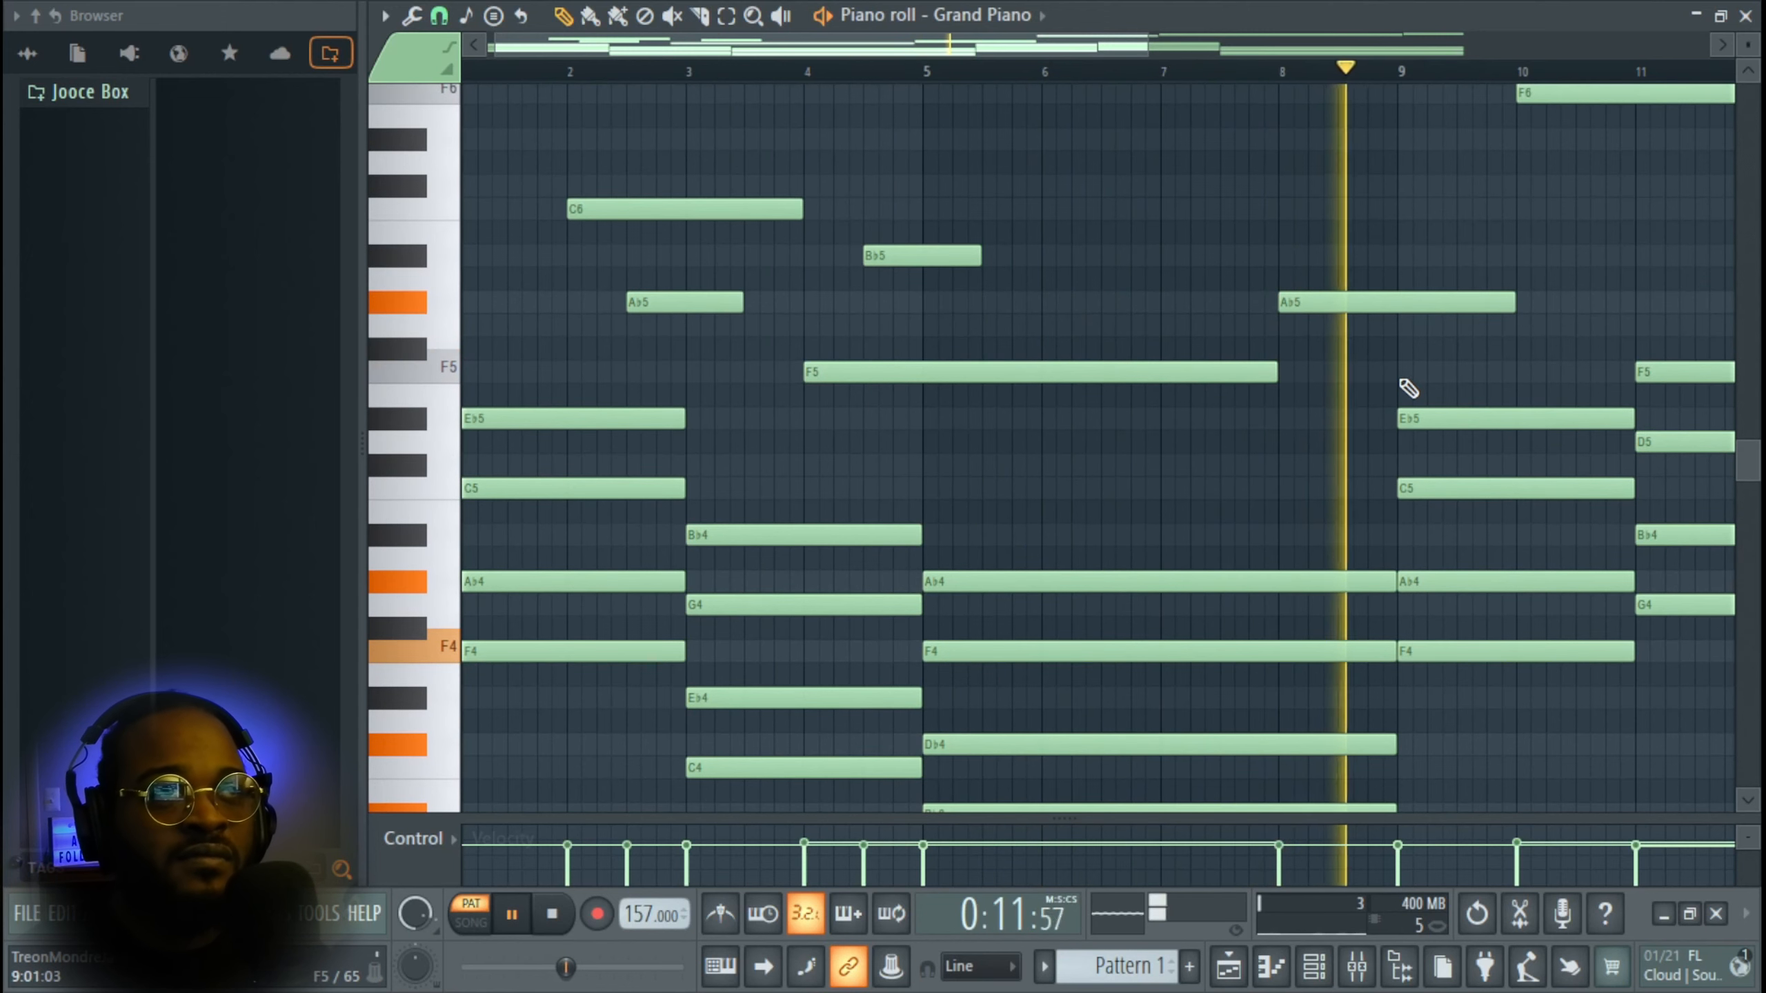
pyautogui.press('space')
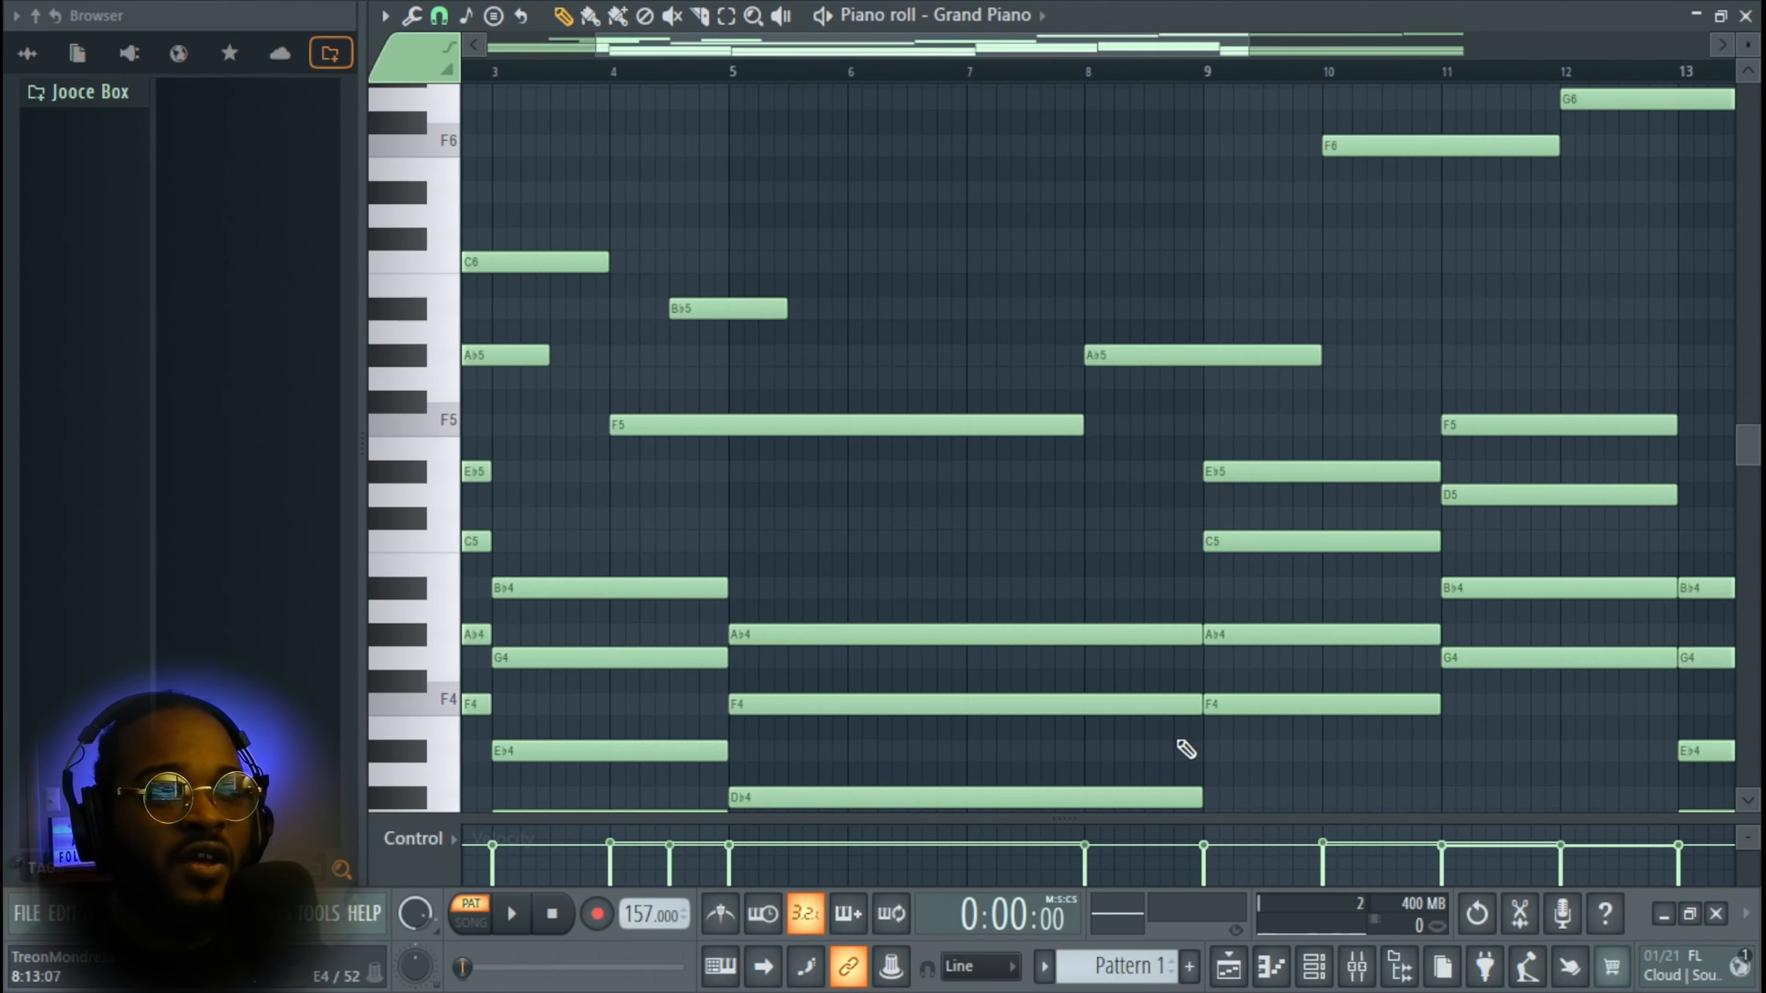
# - Select the chord notes starting at bar 5 and the chord notes starting at bar 9 to compare them
pyautogui.scroll(-3, 1186, 749)
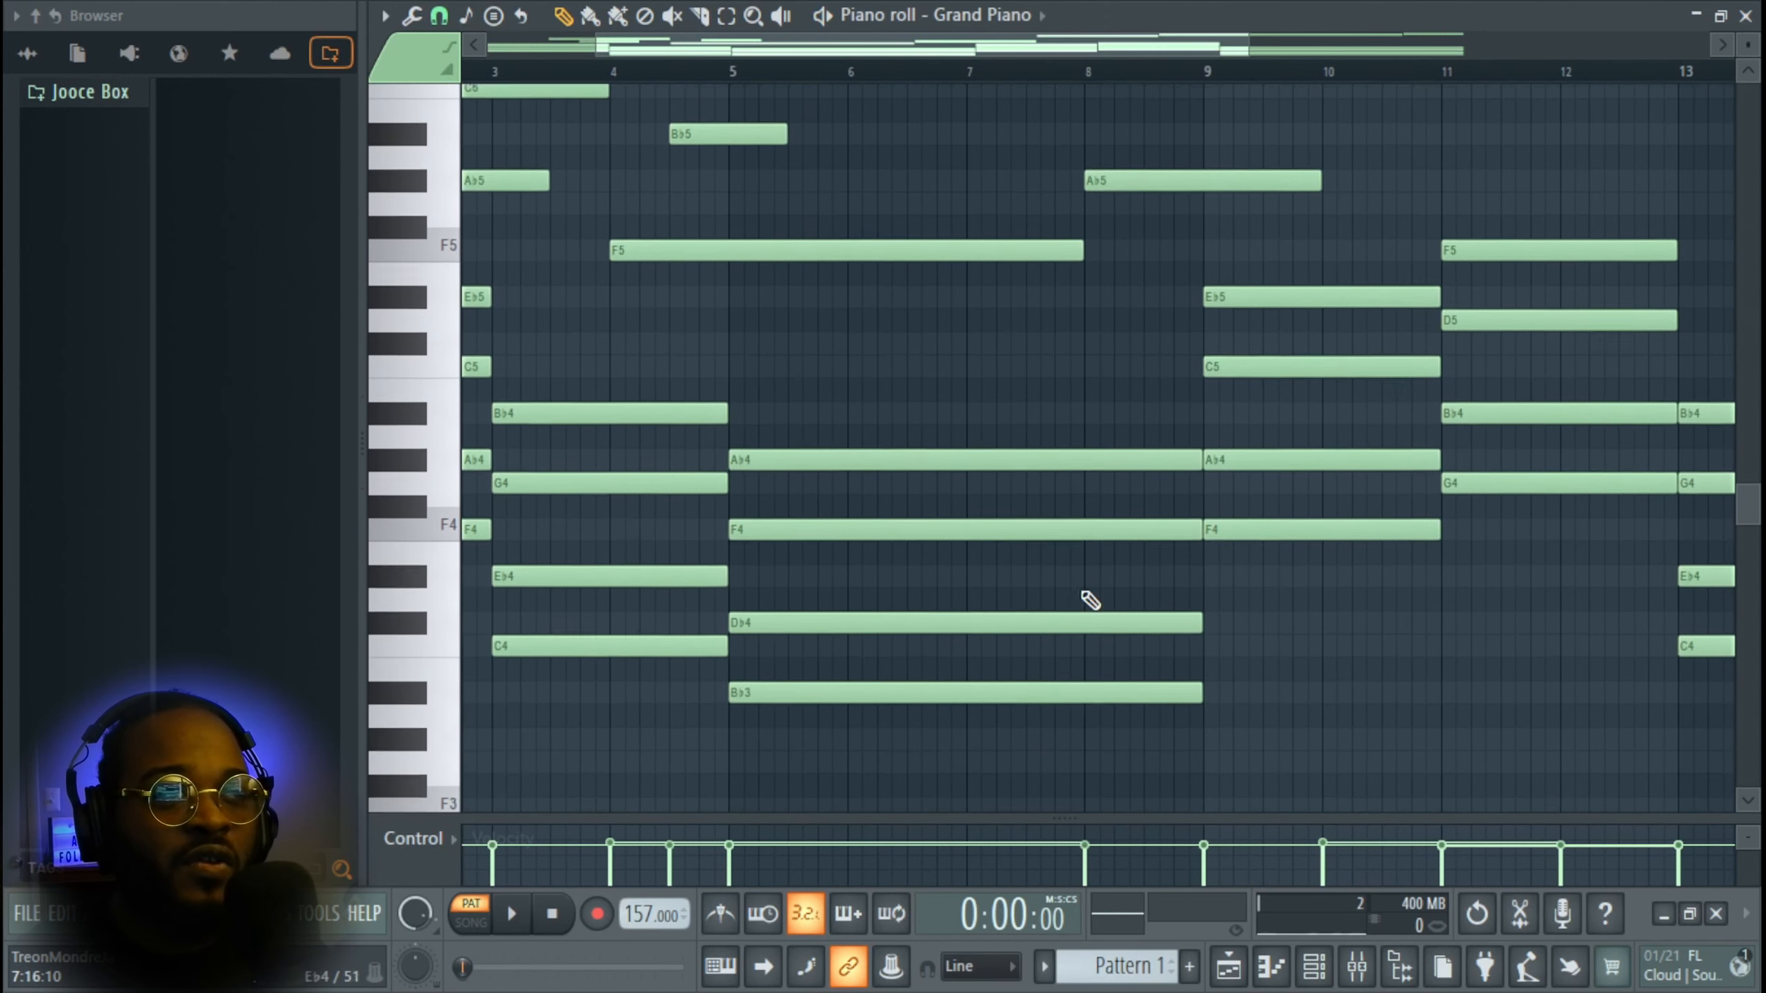
pyautogui.moveTo(1094, 624); pyautogui.dragTo(1085, 325)
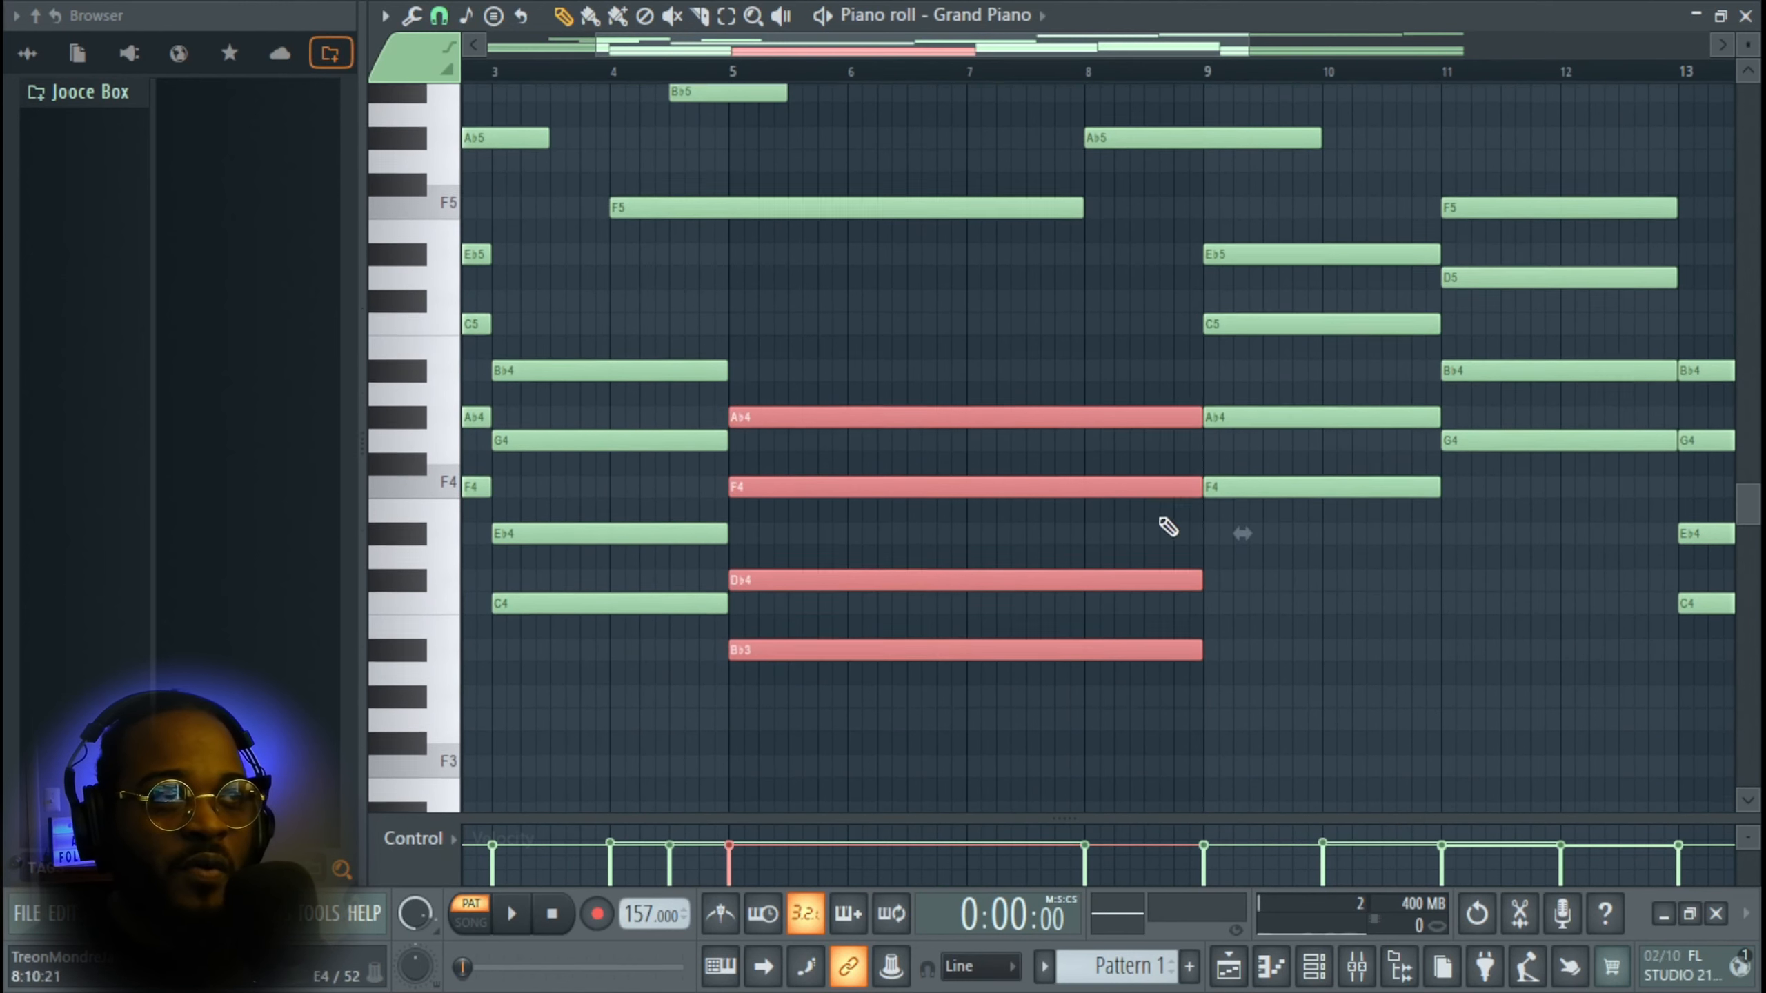
pyautogui.scroll(2, 1301, 654)
pyautogui.moveTo(1293, 687); pyautogui.dragTo(1274, 371)
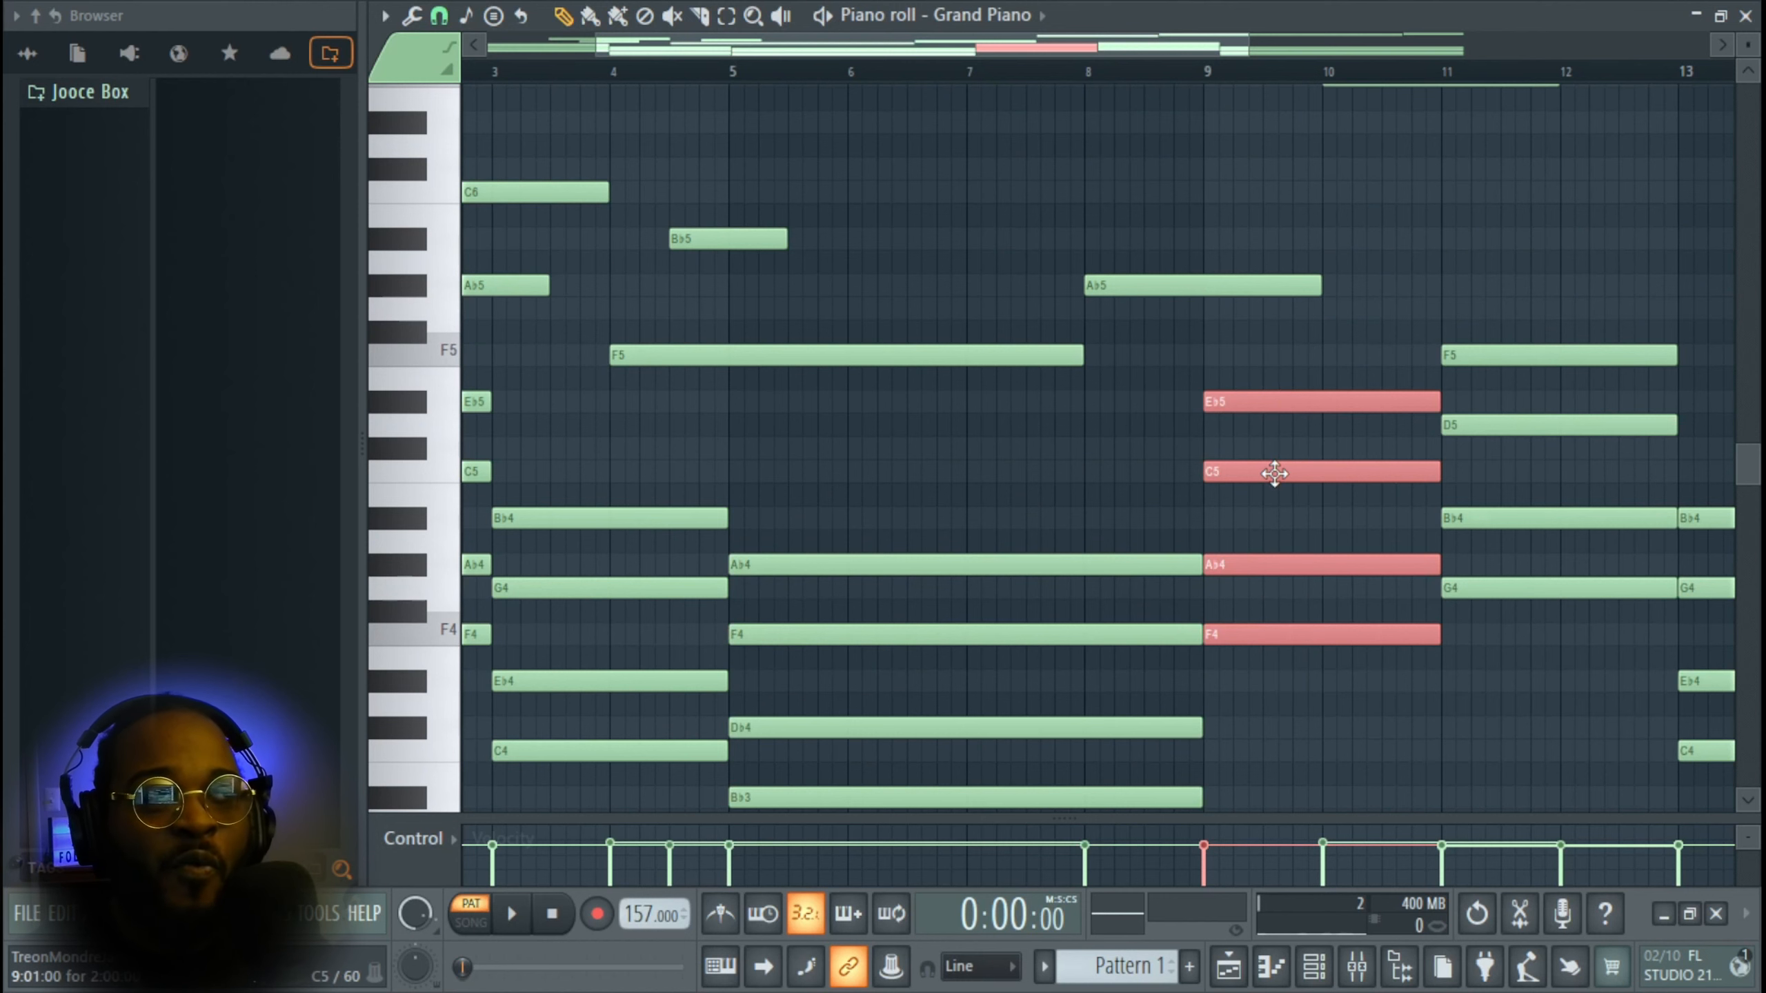
# - Add a one-bar B♭5 note starting halfway through bar 8 above the A♭5 melody note, and play the pattern
pyautogui.click(1153, 504)
pyautogui.scroll(1, 1147, 504)
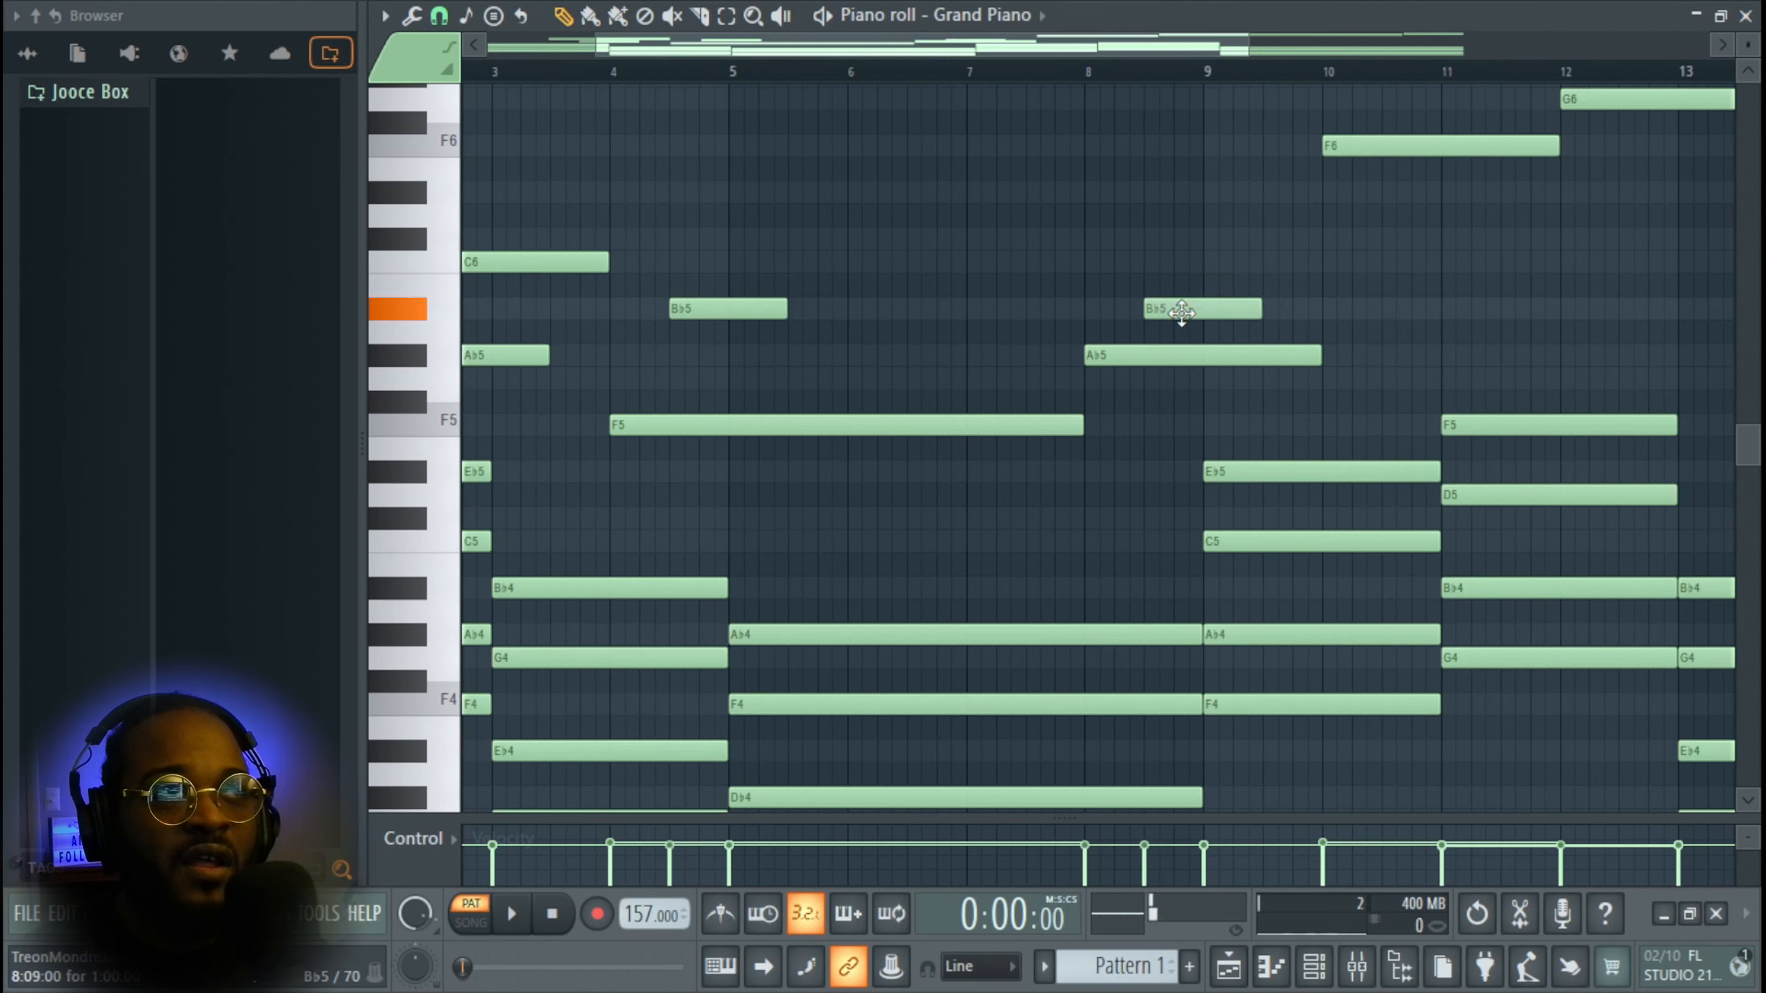
pyautogui.press('space')
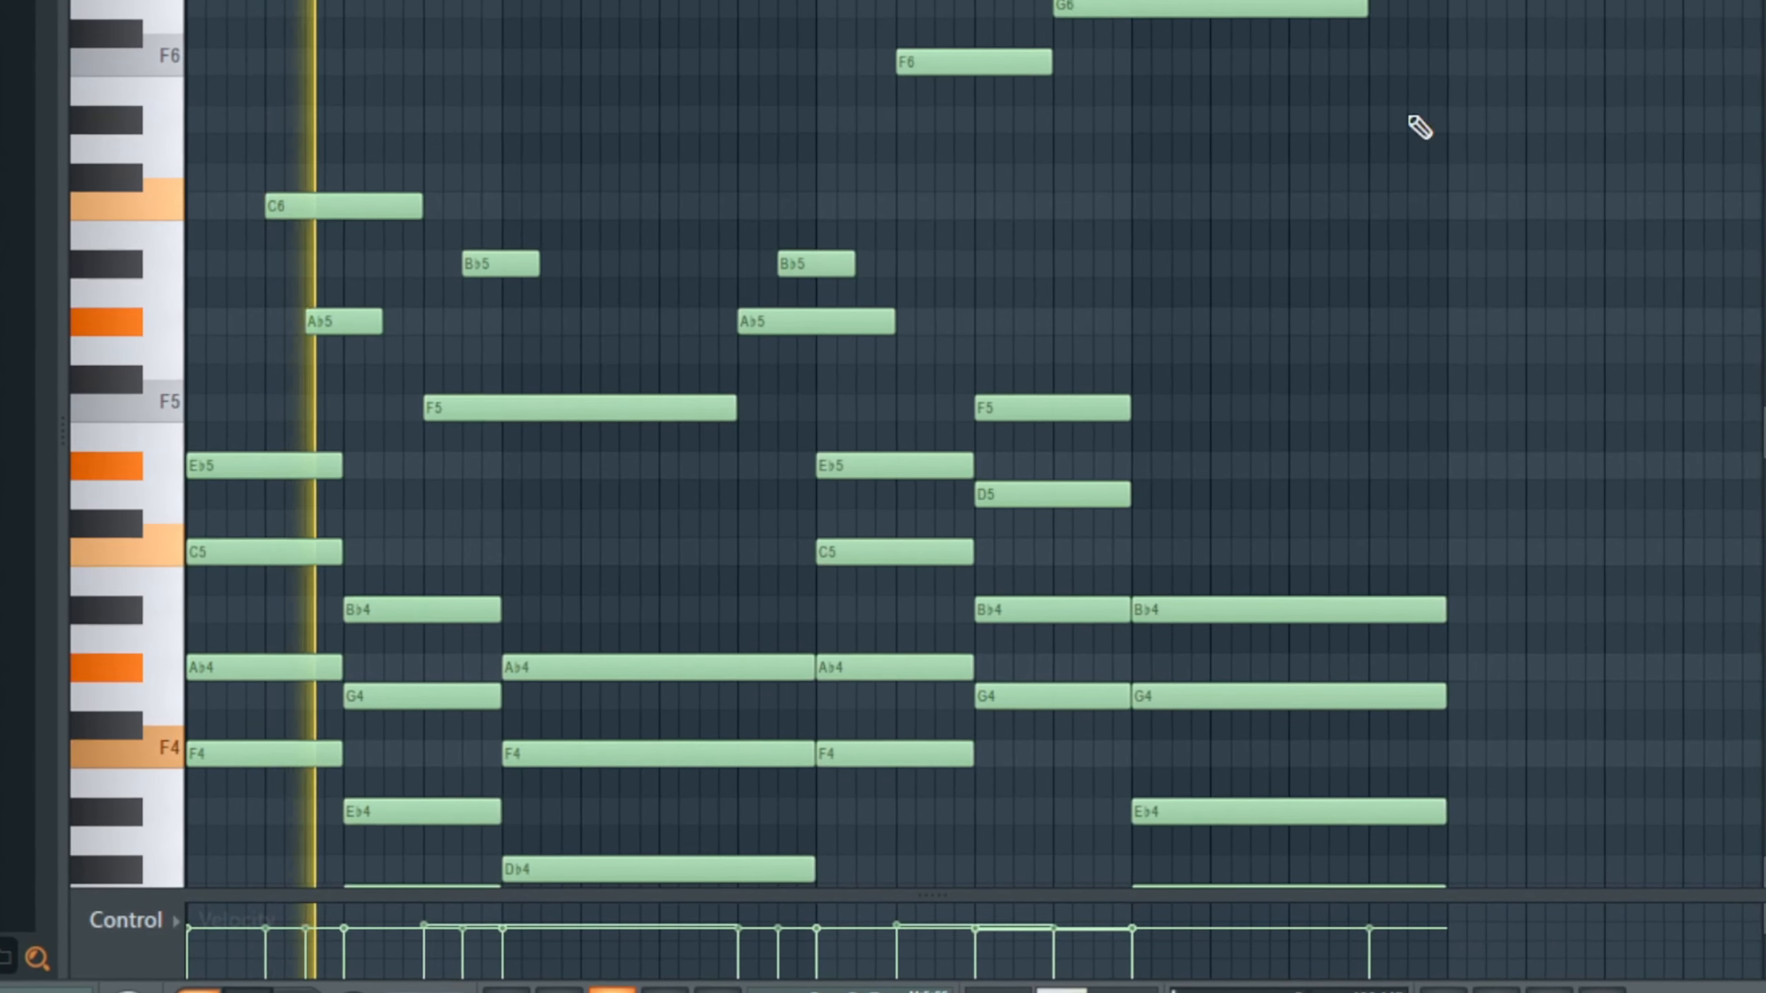
pyautogui.moveTo(1760, 2); pyautogui.dragTo(1760, 7)
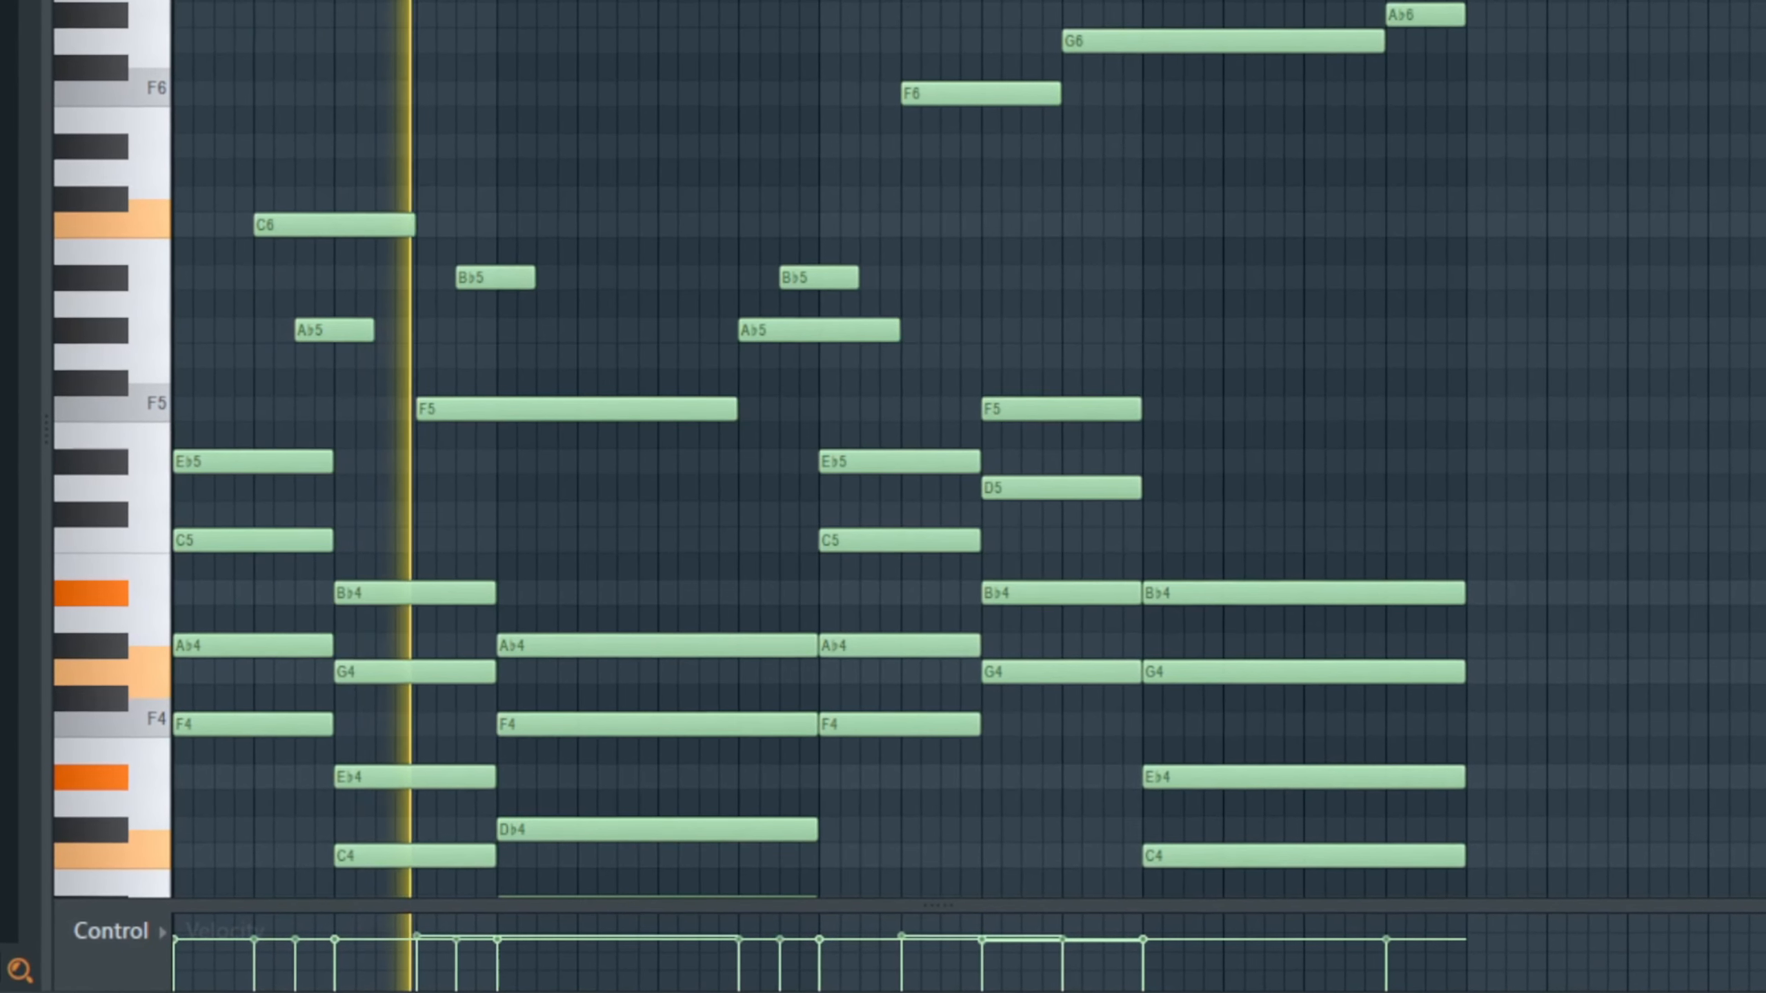
pyautogui.scroll(-3, 1557, 305)
pyautogui.scroll(1, 1558, 304)
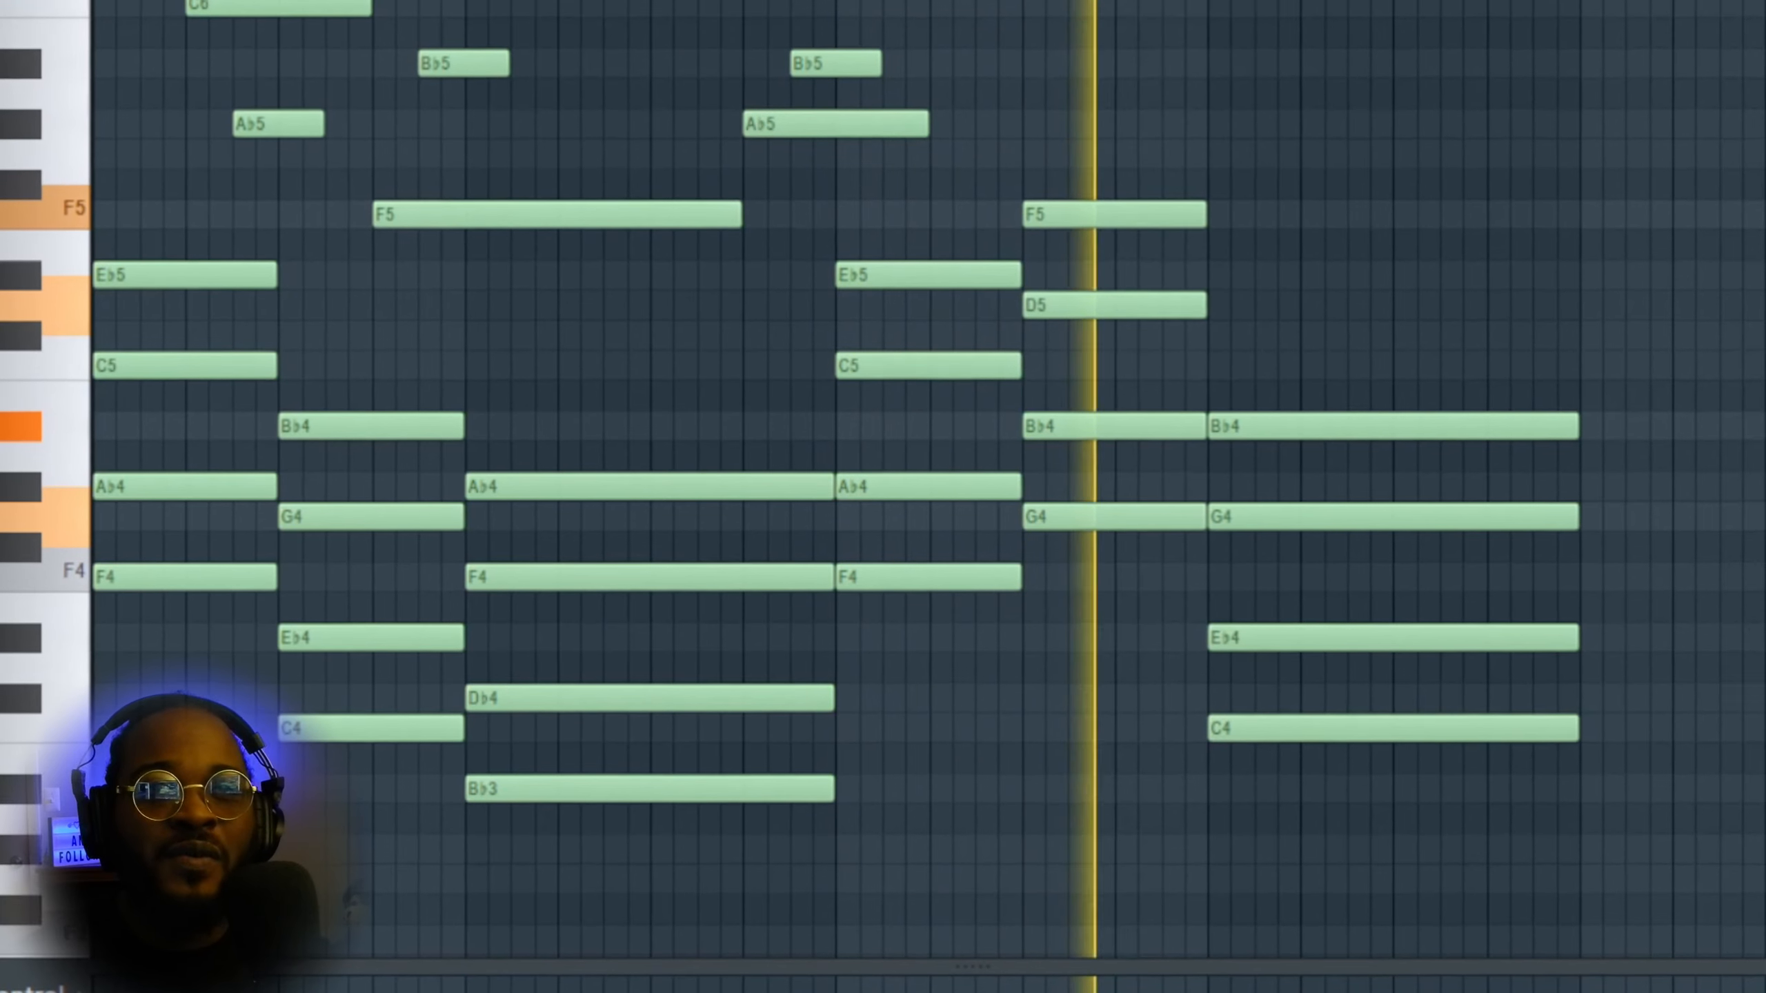
pyautogui.scroll(2, 1393, 284)
pyautogui.press('space')
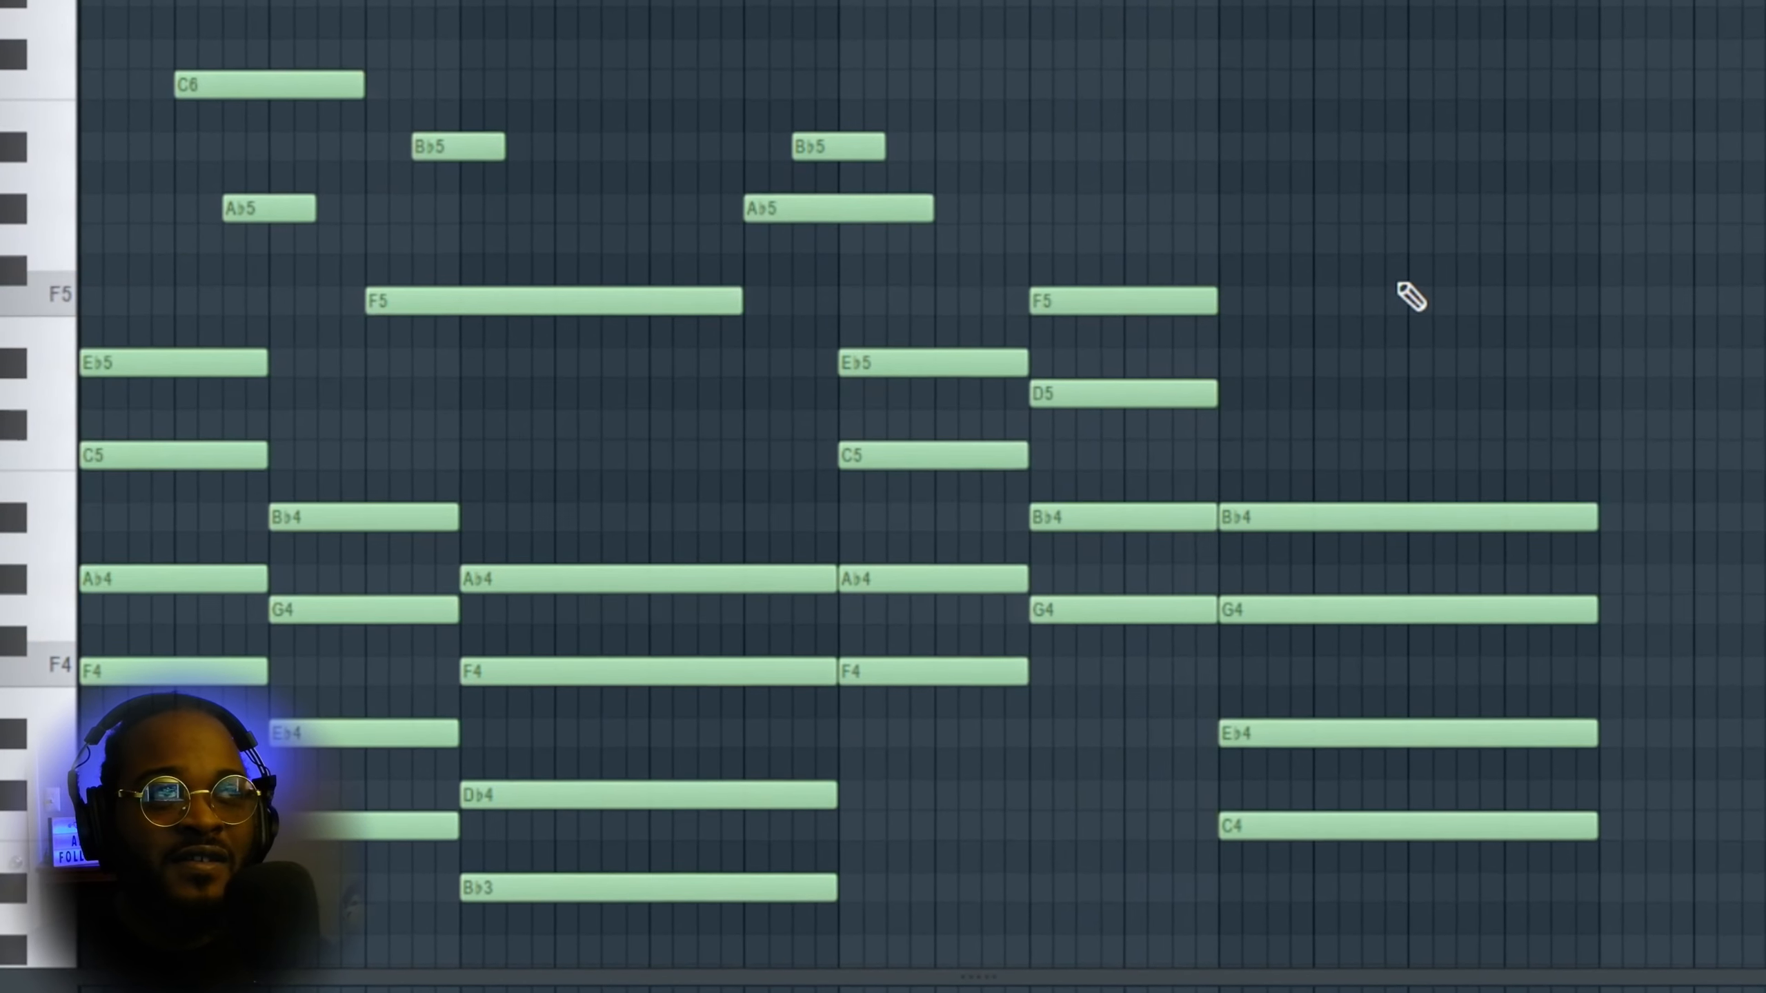
pyautogui.scroll(3, 1105, 209)
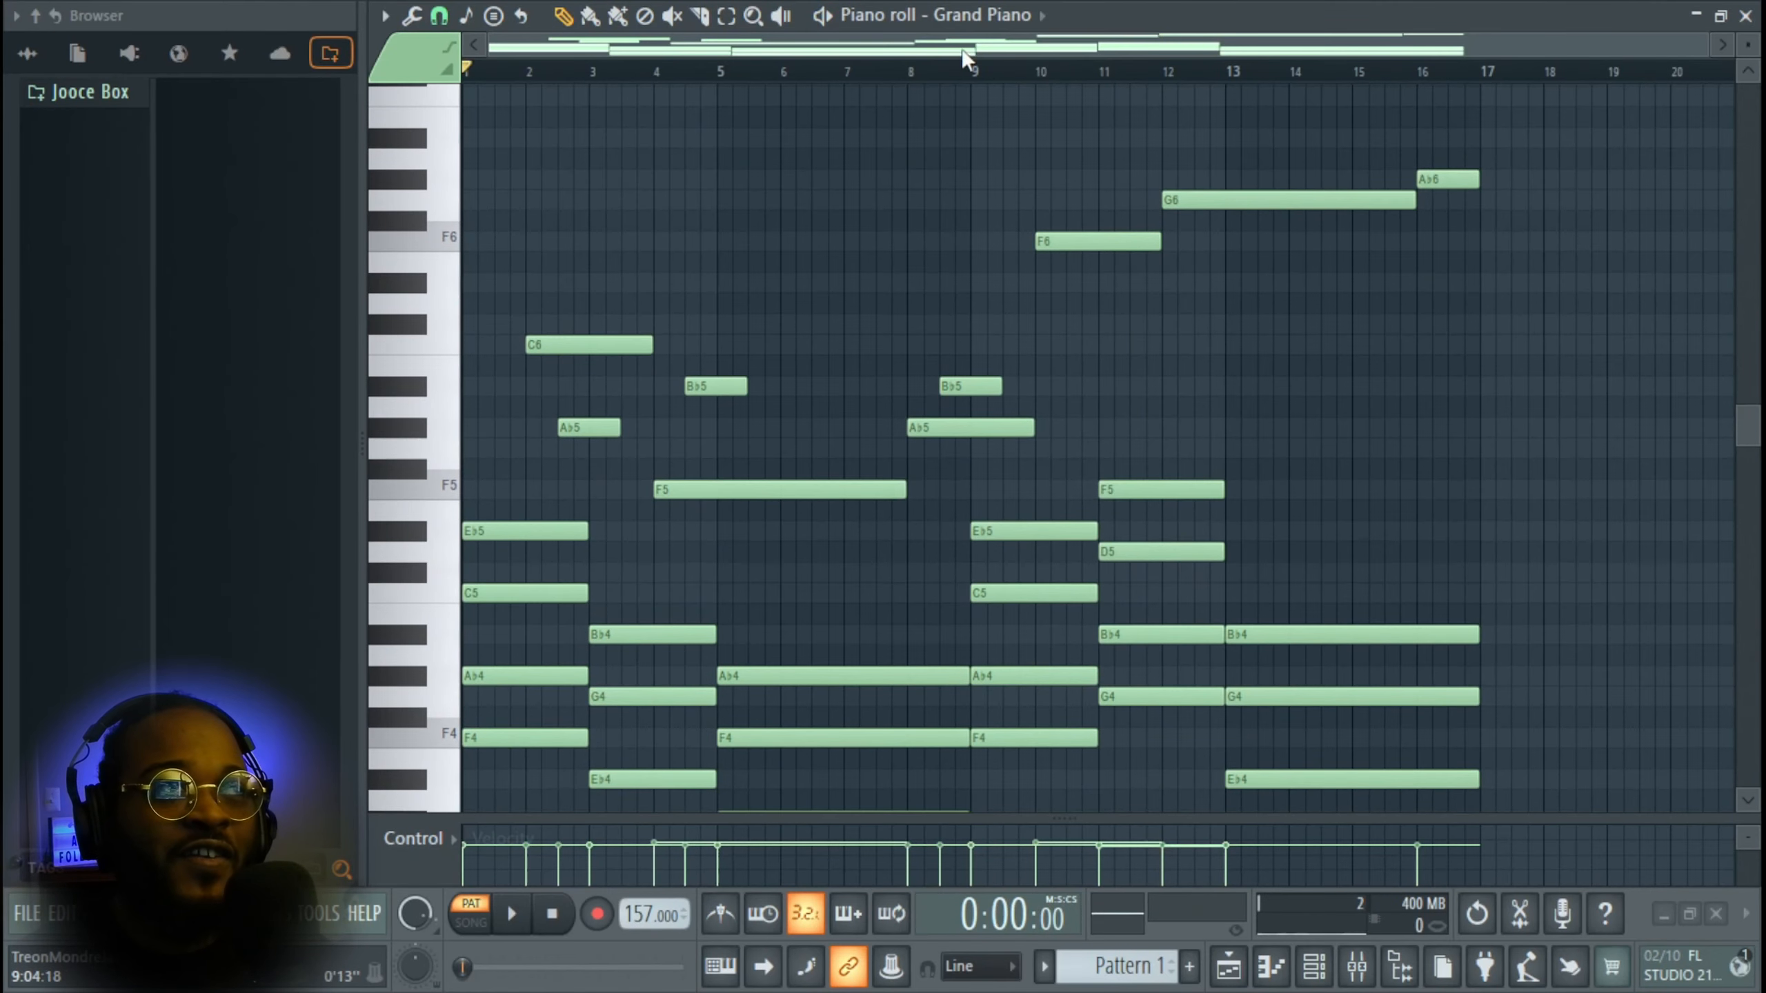
# - Review the chord at bar 9, add a one-bar C7 note starting three quarters through bar 10, and play from bar 9
pyautogui.press('space')
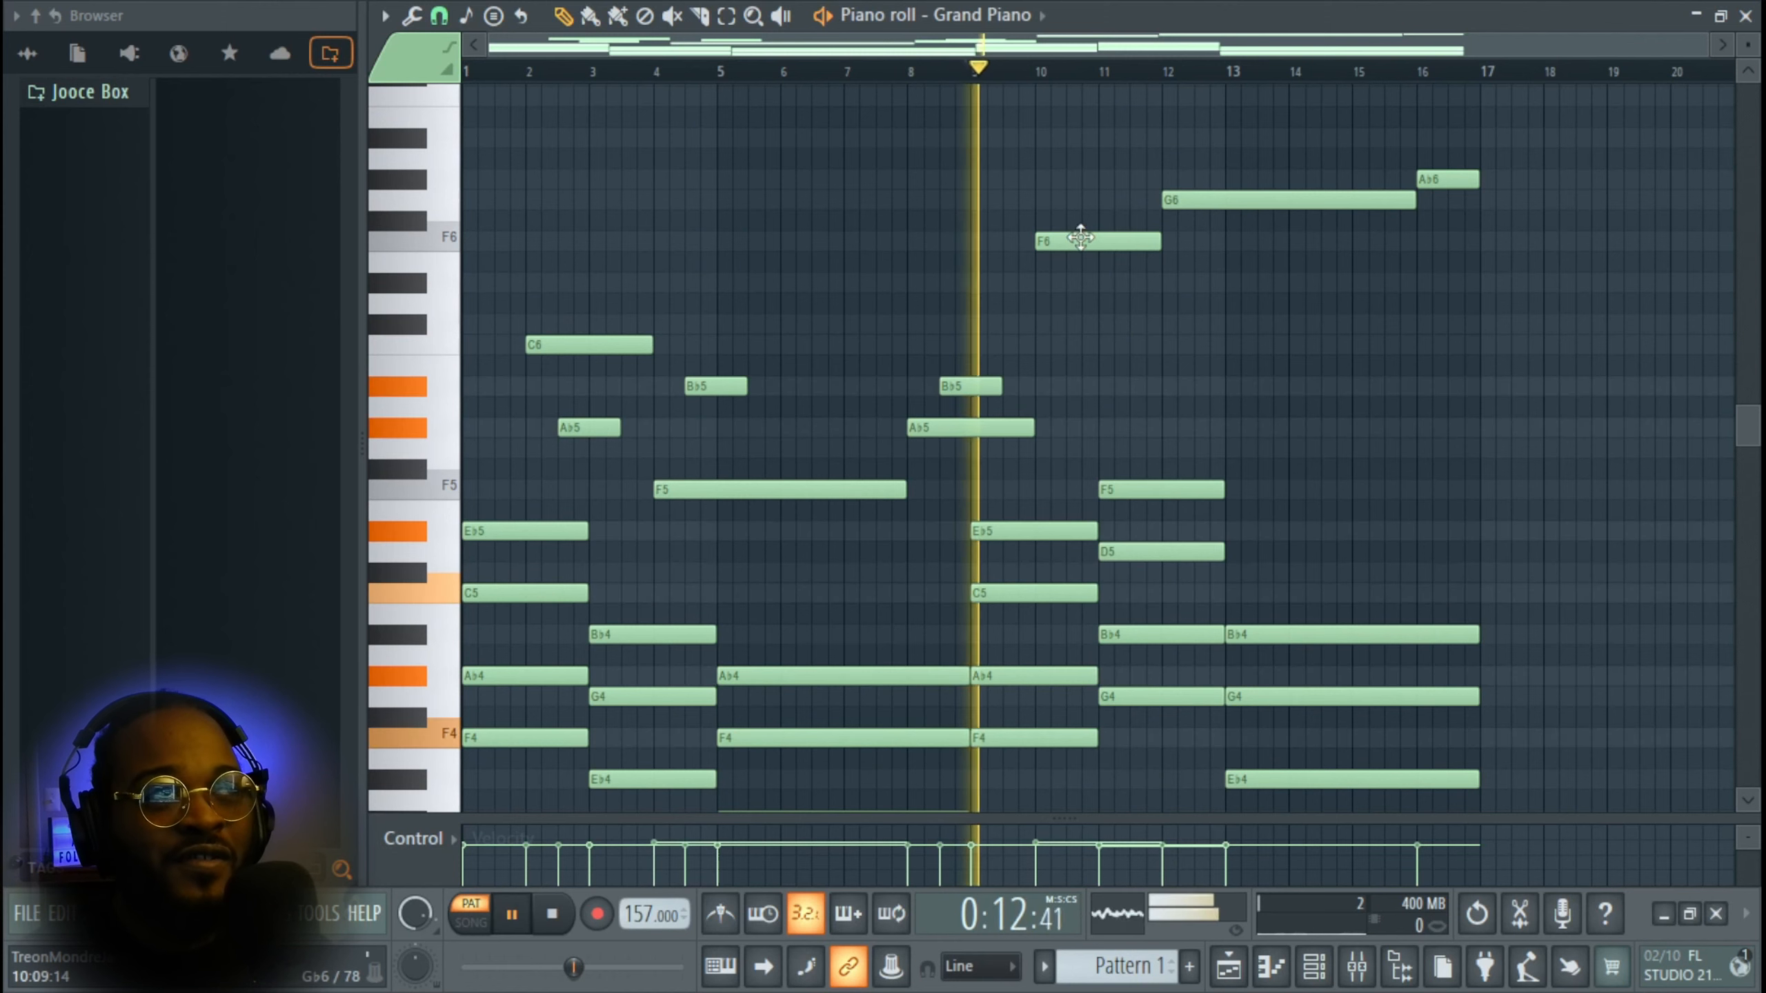
pyautogui.scroll(3, 1115, 304)
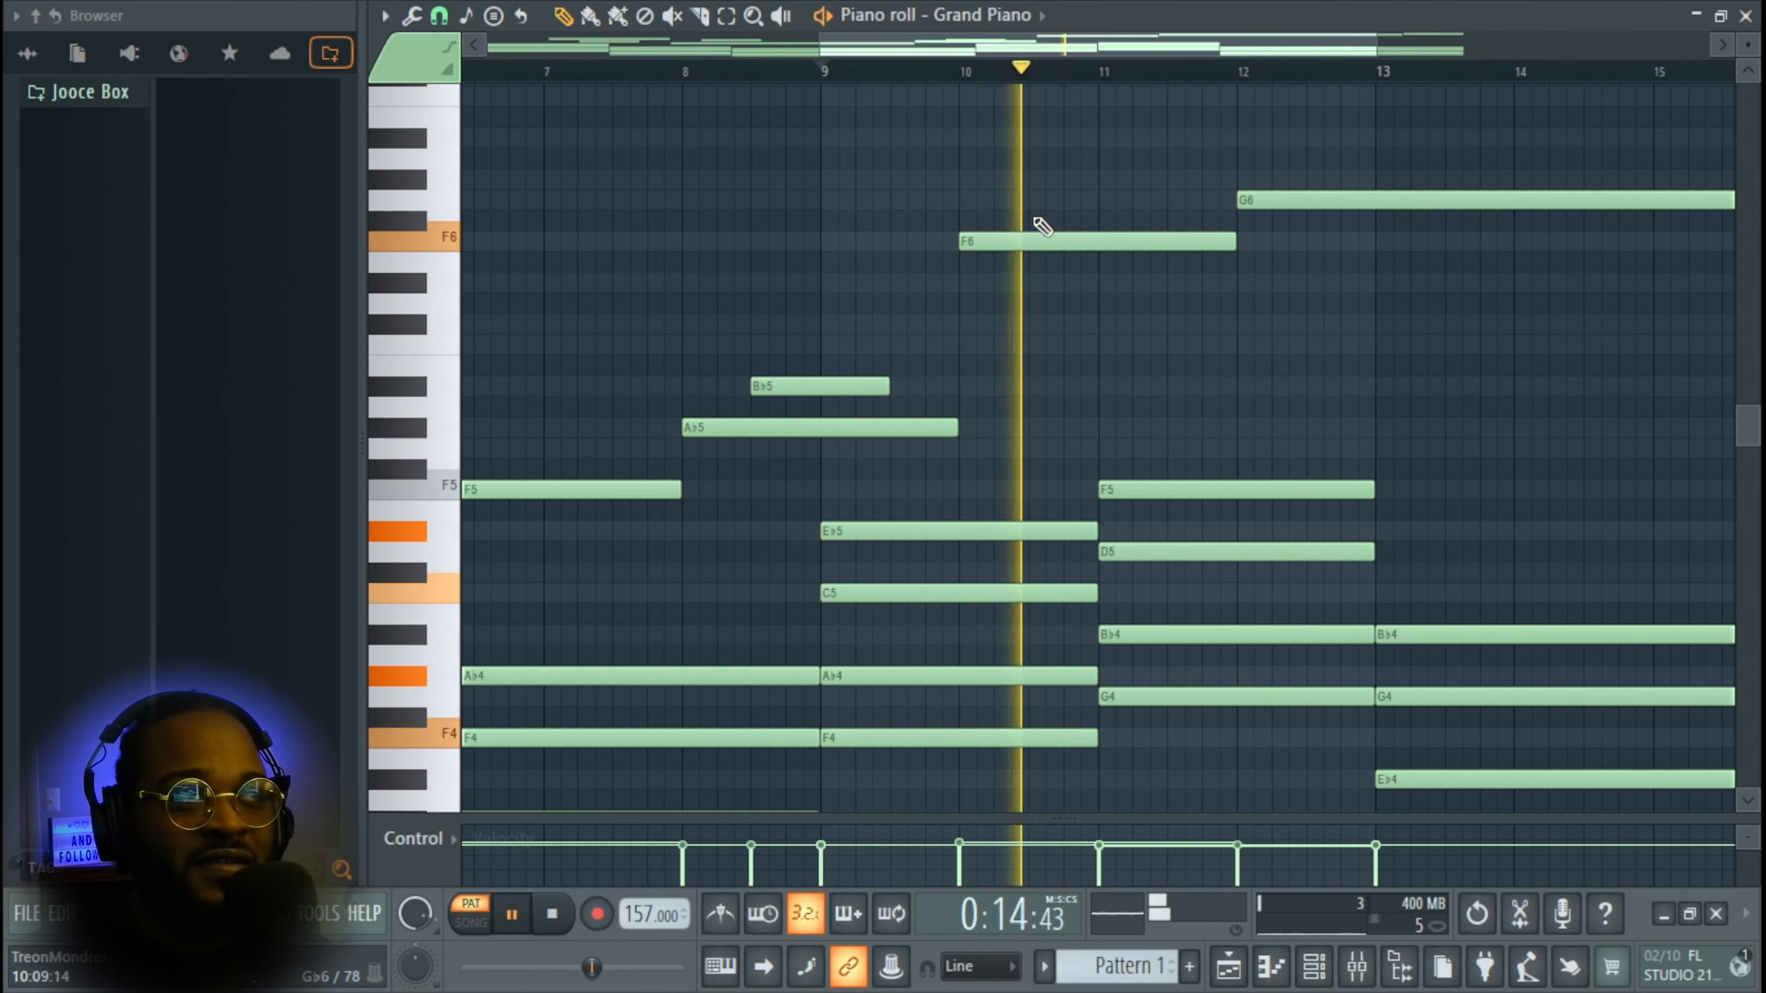
pyautogui.press('space')
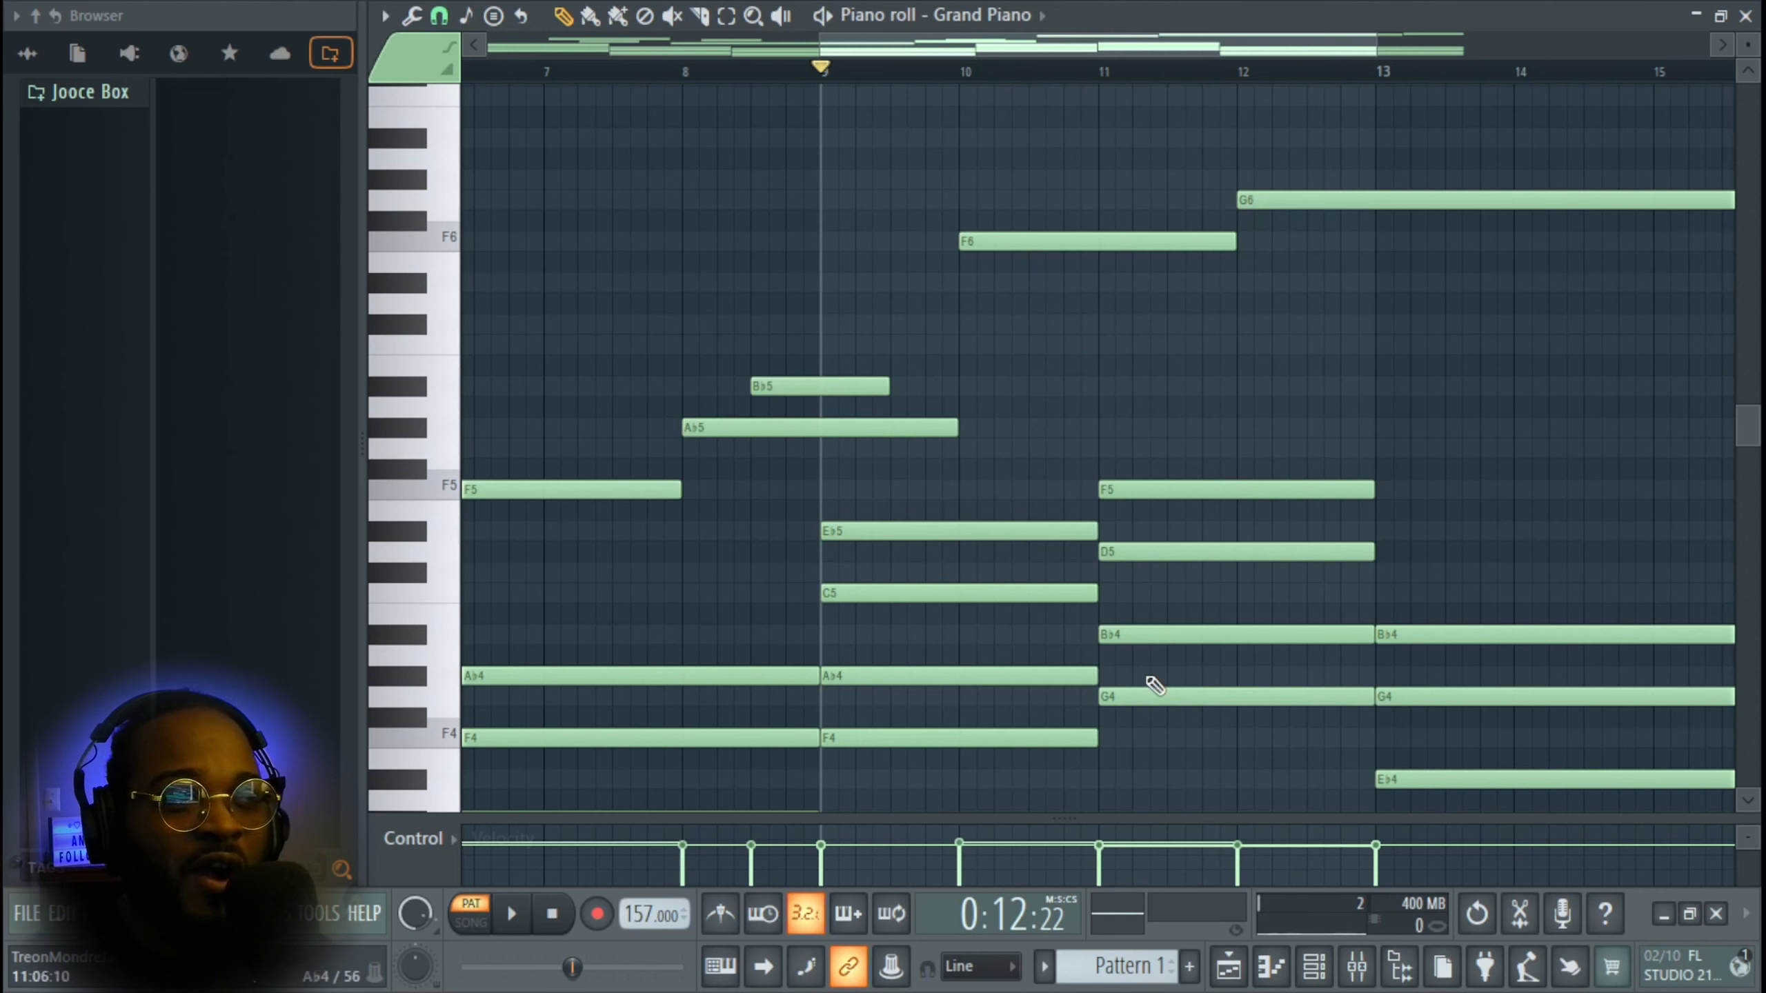
pyautogui.moveTo(993, 796); pyautogui.dragTo(1007, 440)
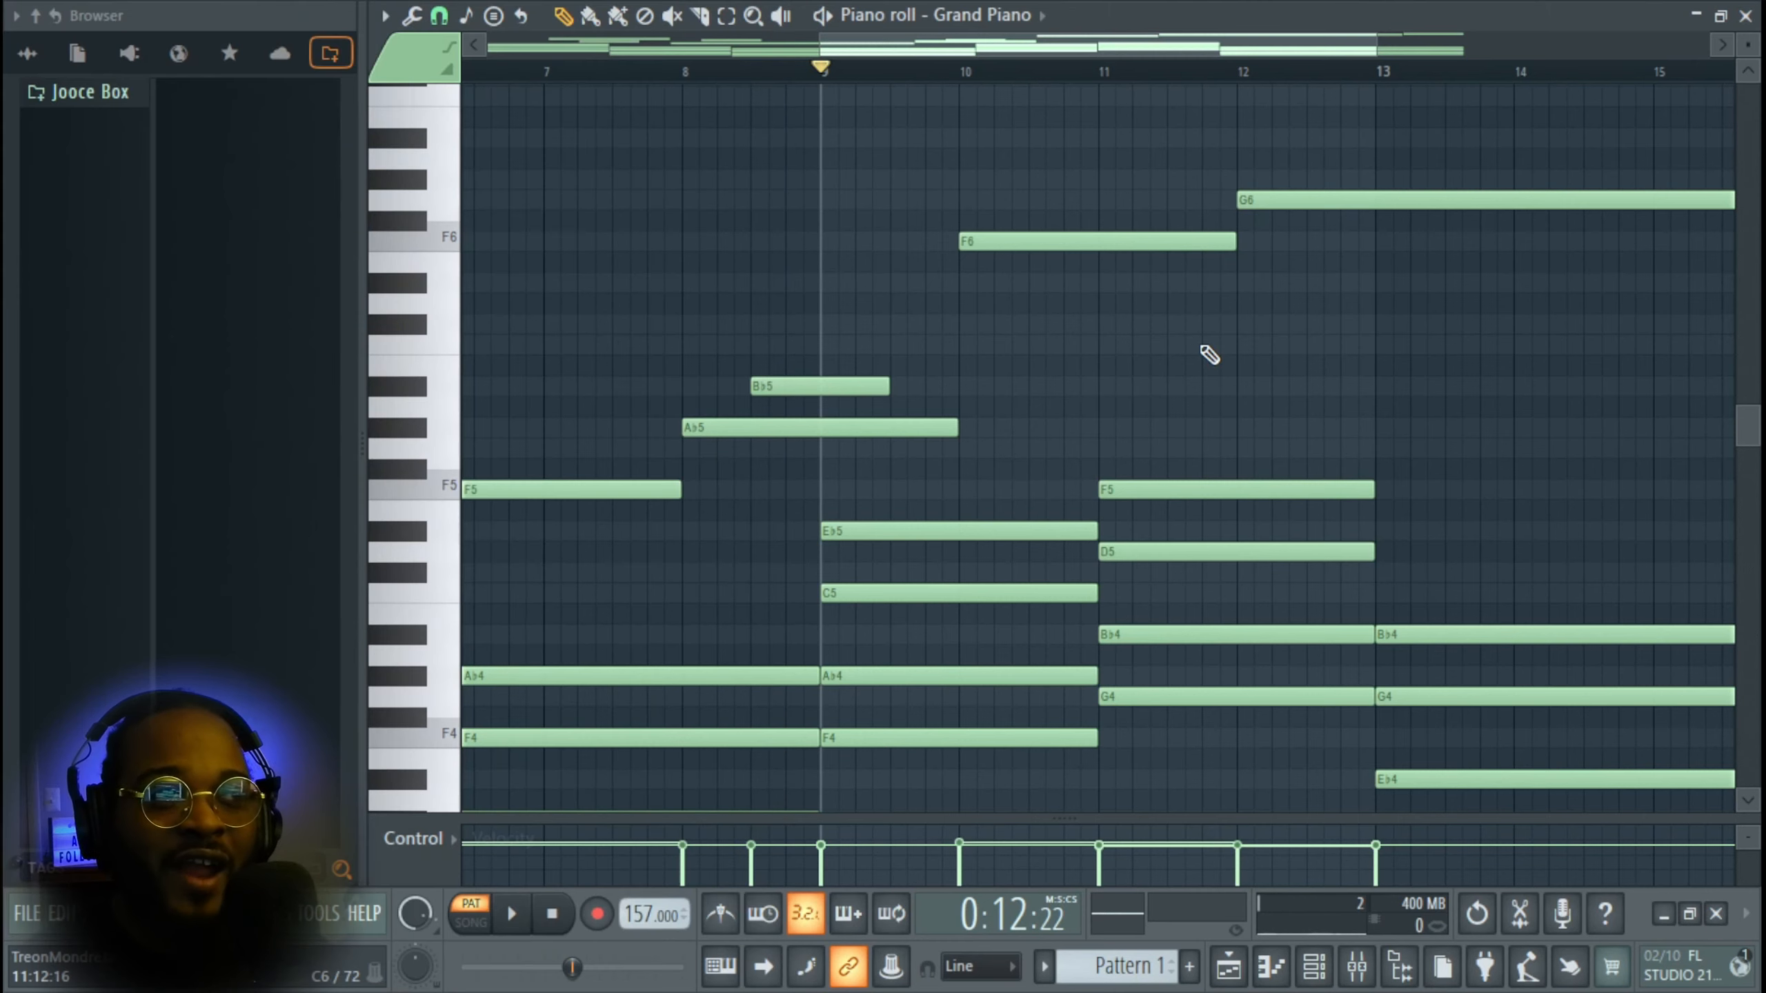
pyautogui.scroll(-1, 1068, 637)
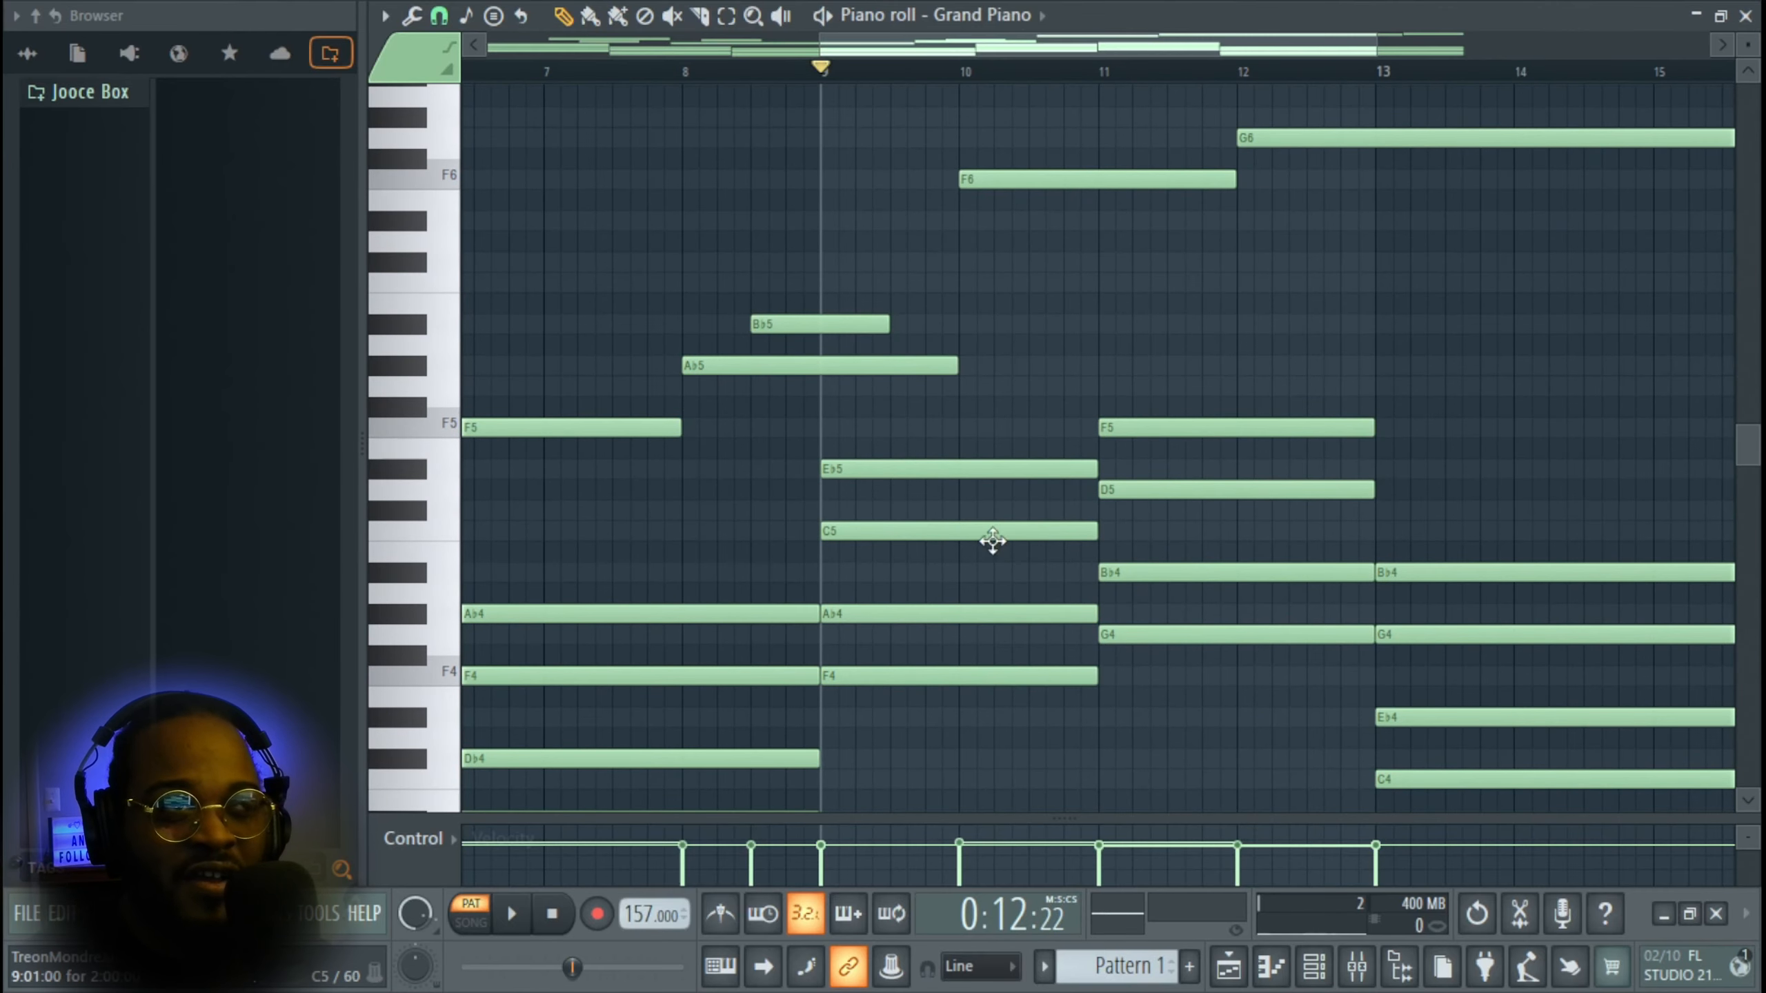
pyautogui.scroll(2, 1174, 367)
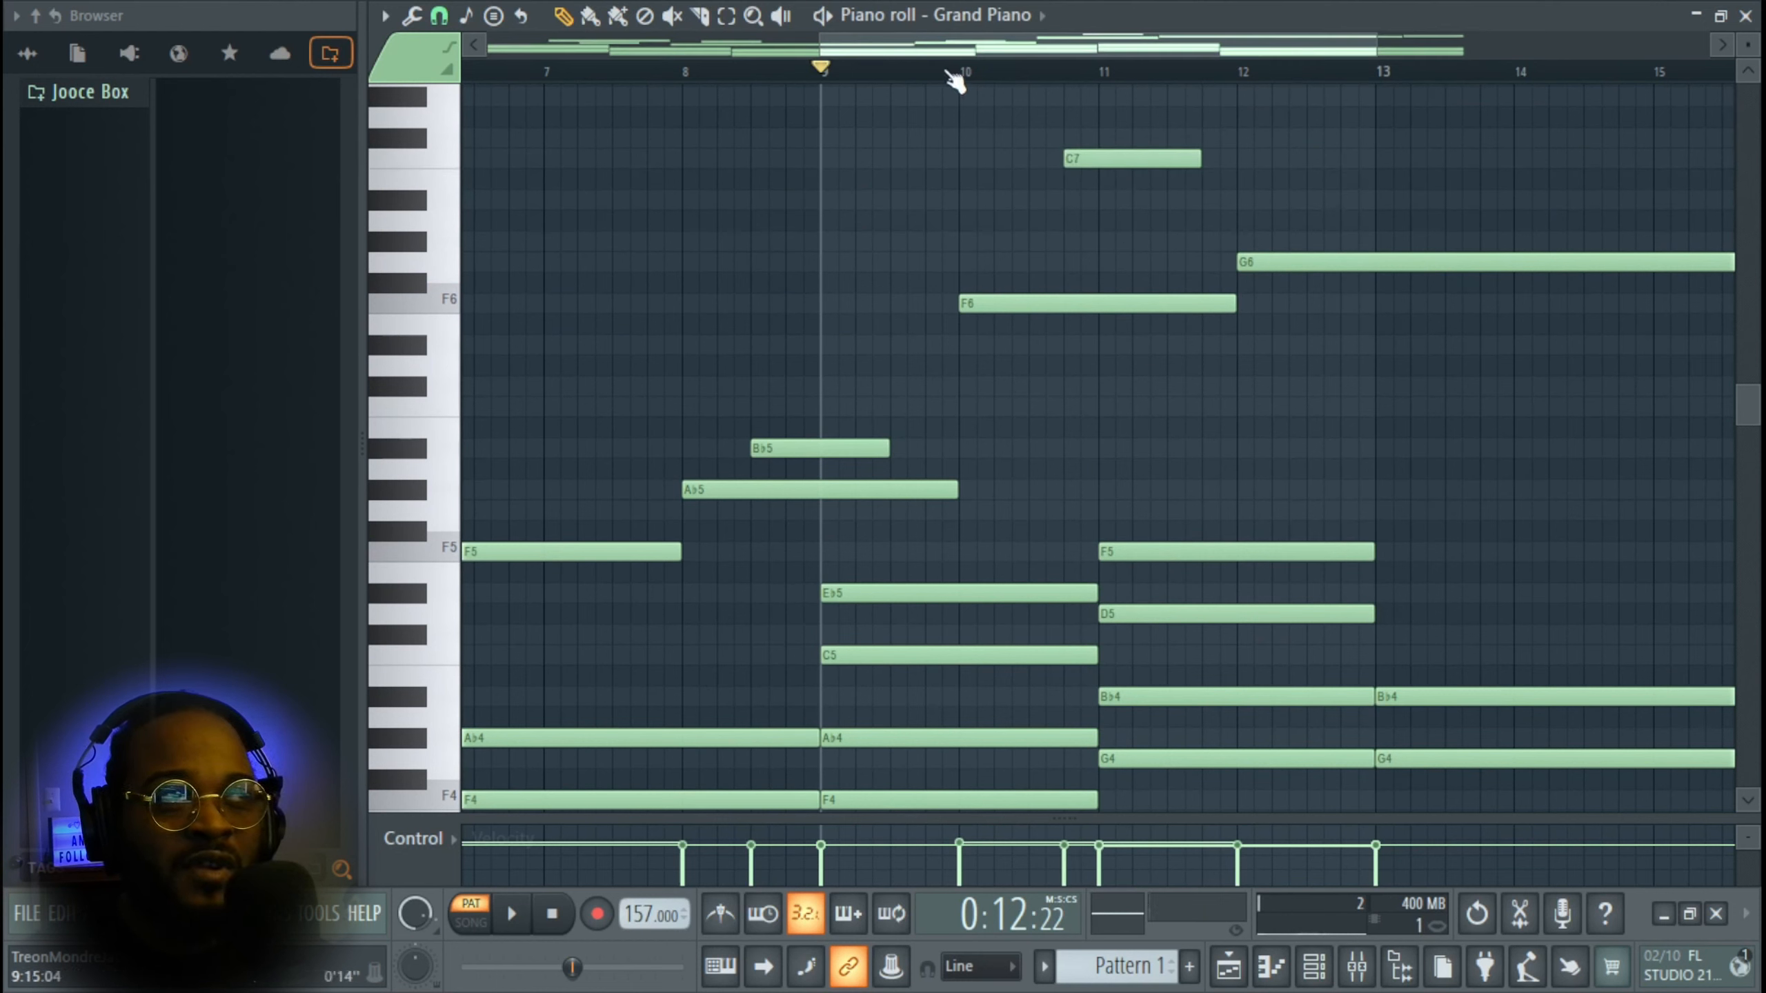
pyautogui.press('space')
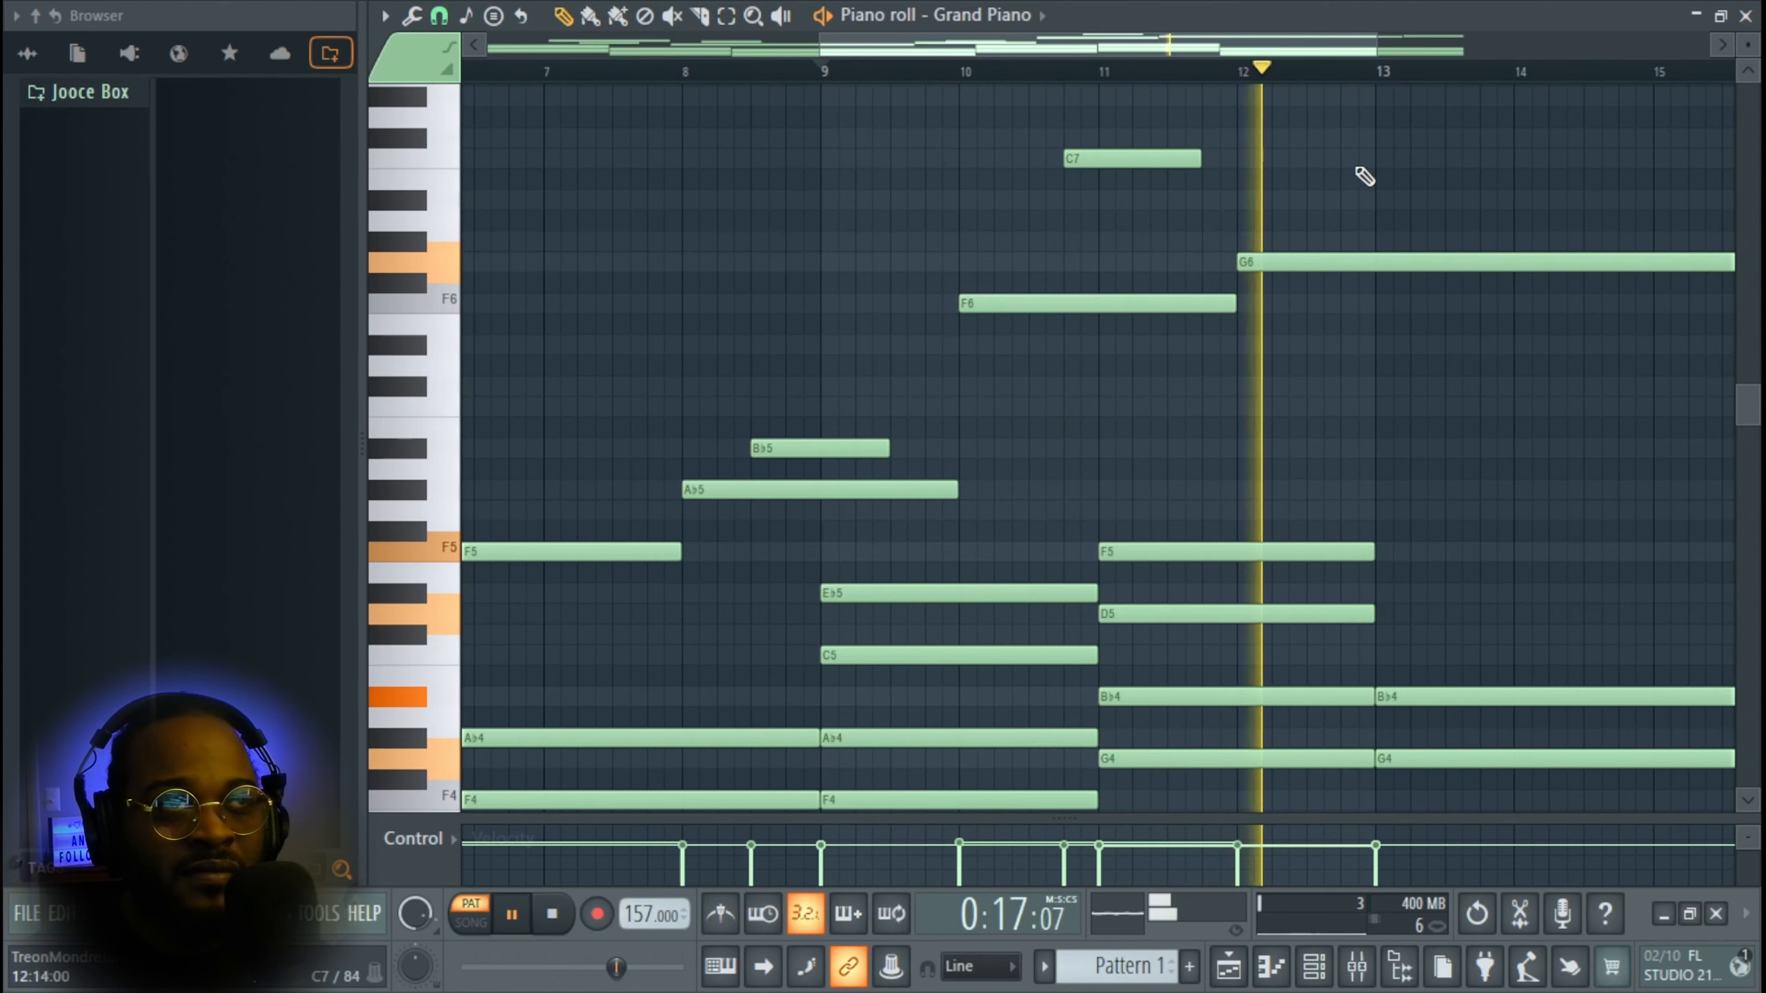
# - Add a one-bar E♭7 note starting three quarters through bar 12 above the G6 melody note, and play from bar 9
pyautogui.click(1378, 158)
pyautogui.press('space')
pyautogui.scroll(2, 1394, 229)
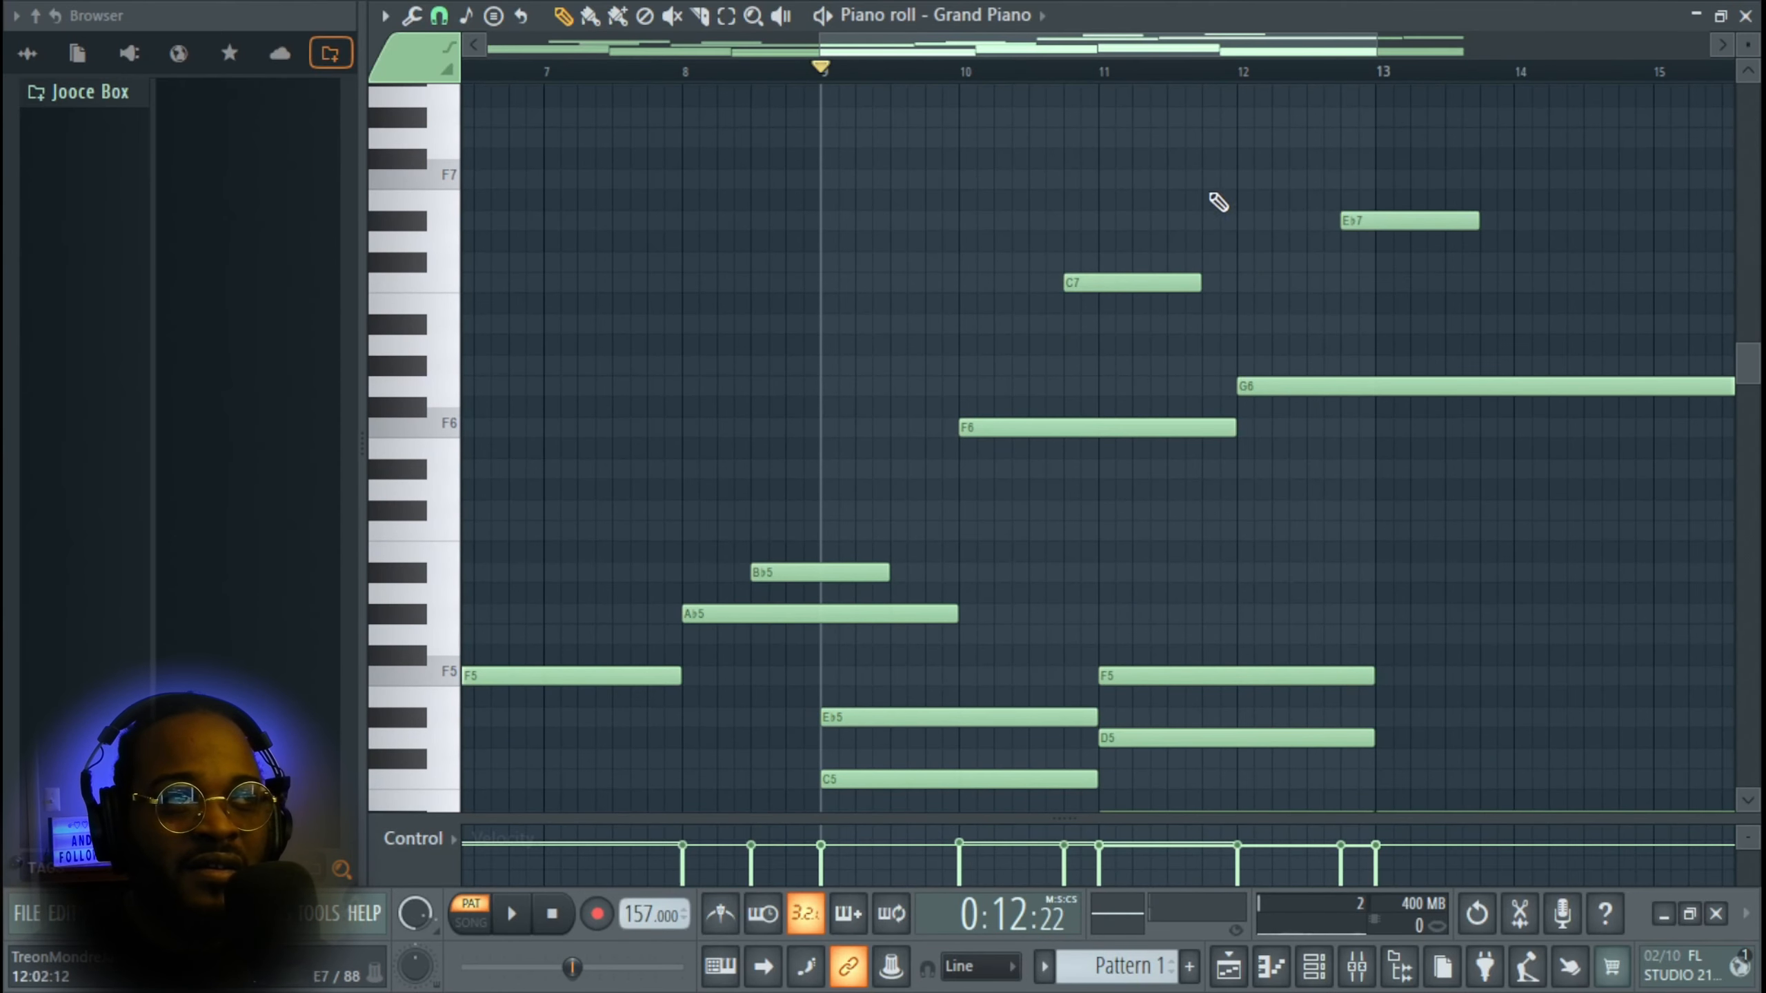
pyautogui.press('space')
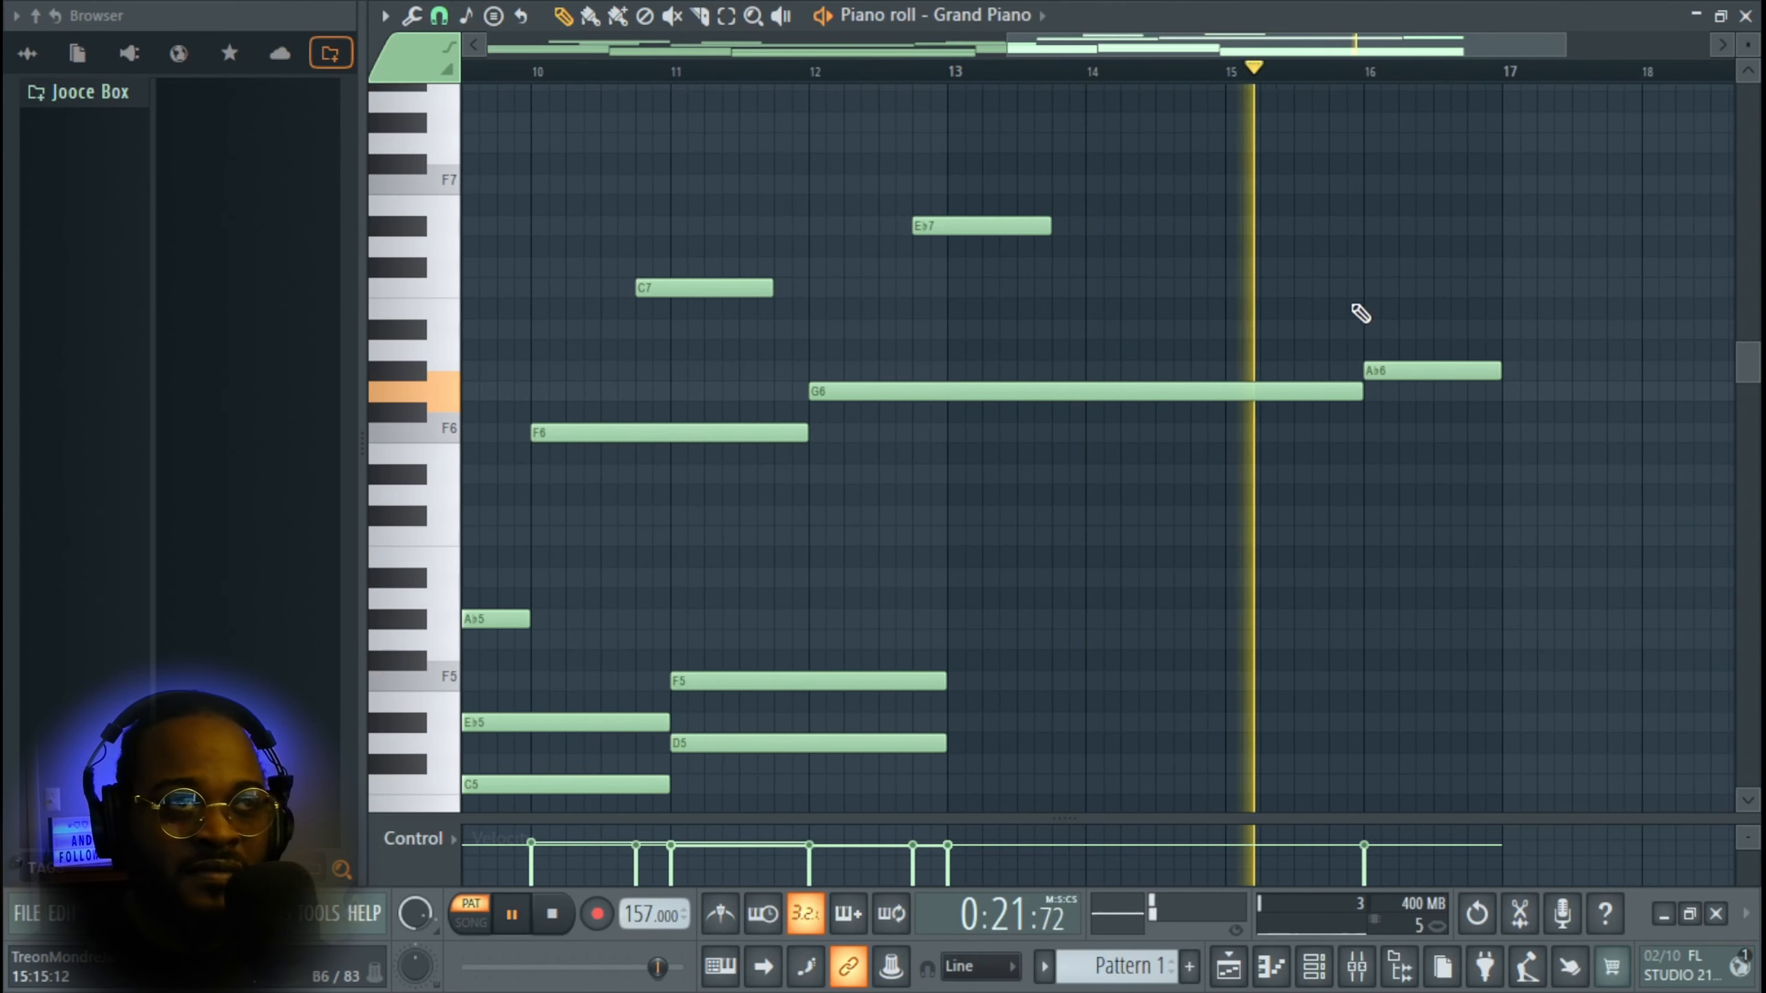
pyautogui.press('space')
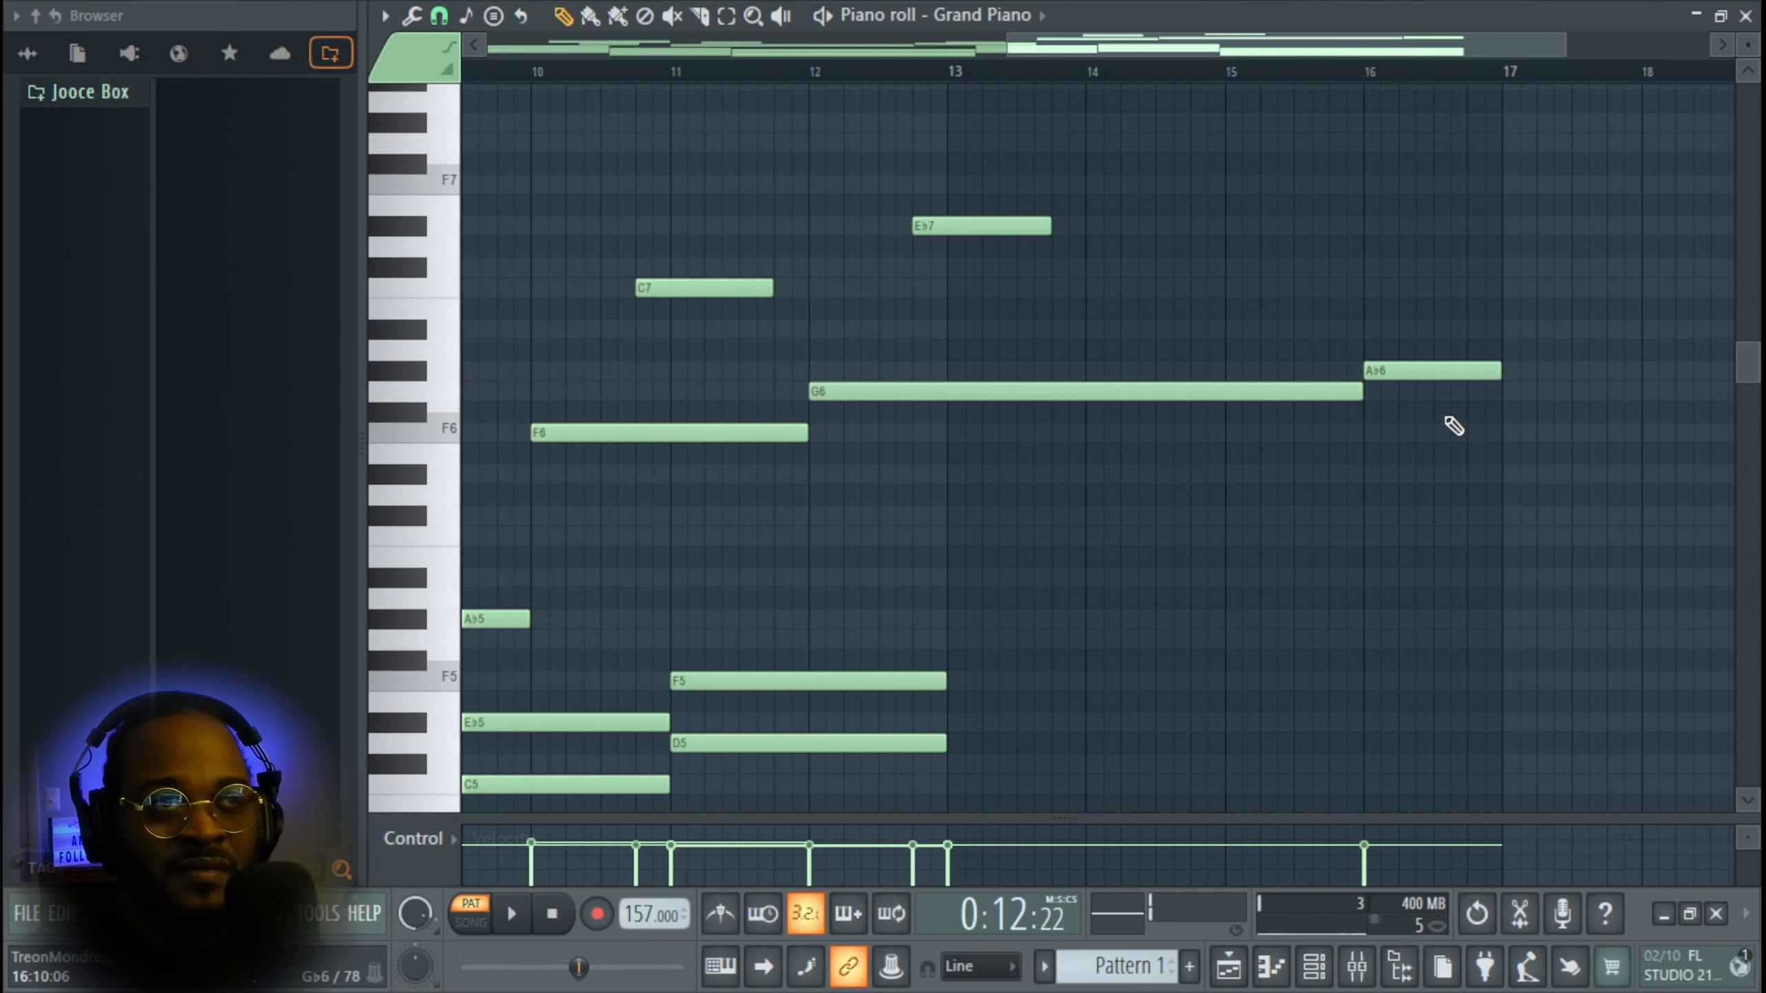
# - Add a half-bar F6 note starting halfway through bar 16 beneath the A♭6 melody note, and play from bar 13
pyautogui.click(1436, 431)
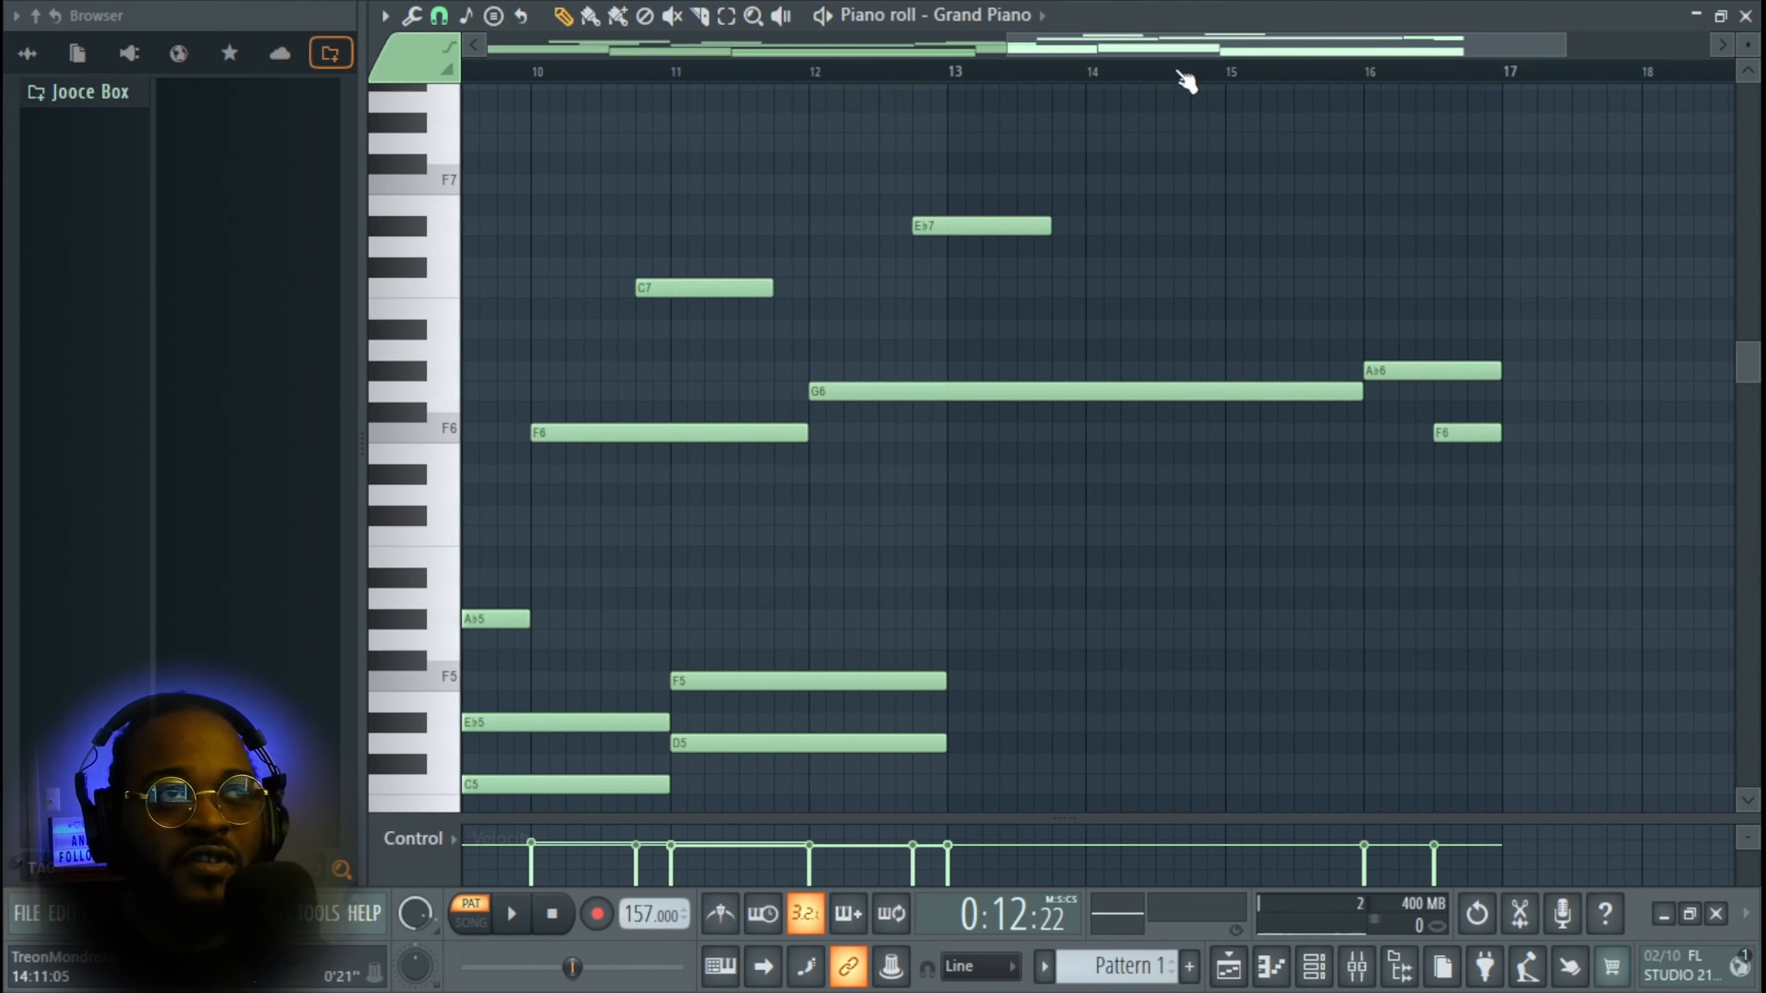
pyautogui.click(949, 70)
pyautogui.press('space')
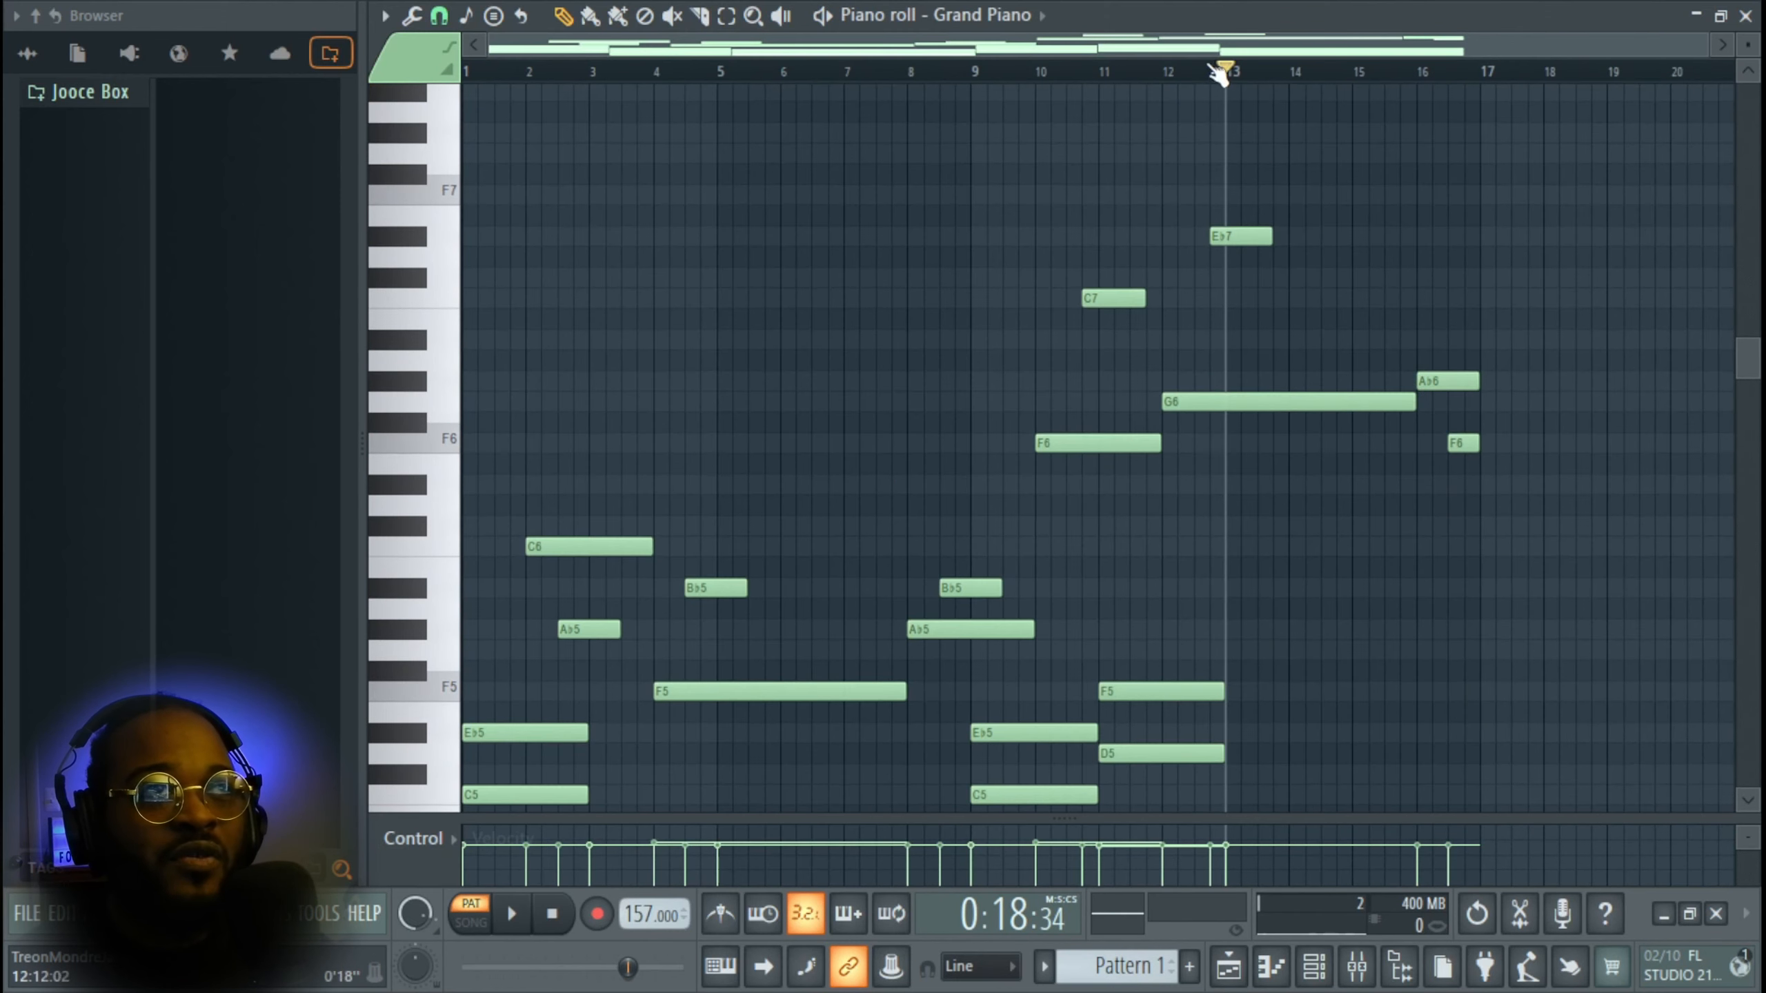
# - Slice the C5 note of the first chord three quarters through bar 1, and play the pattern from the start
pyautogui.moveTo(1227, 72); pyautogui.dragTo(223, 71)
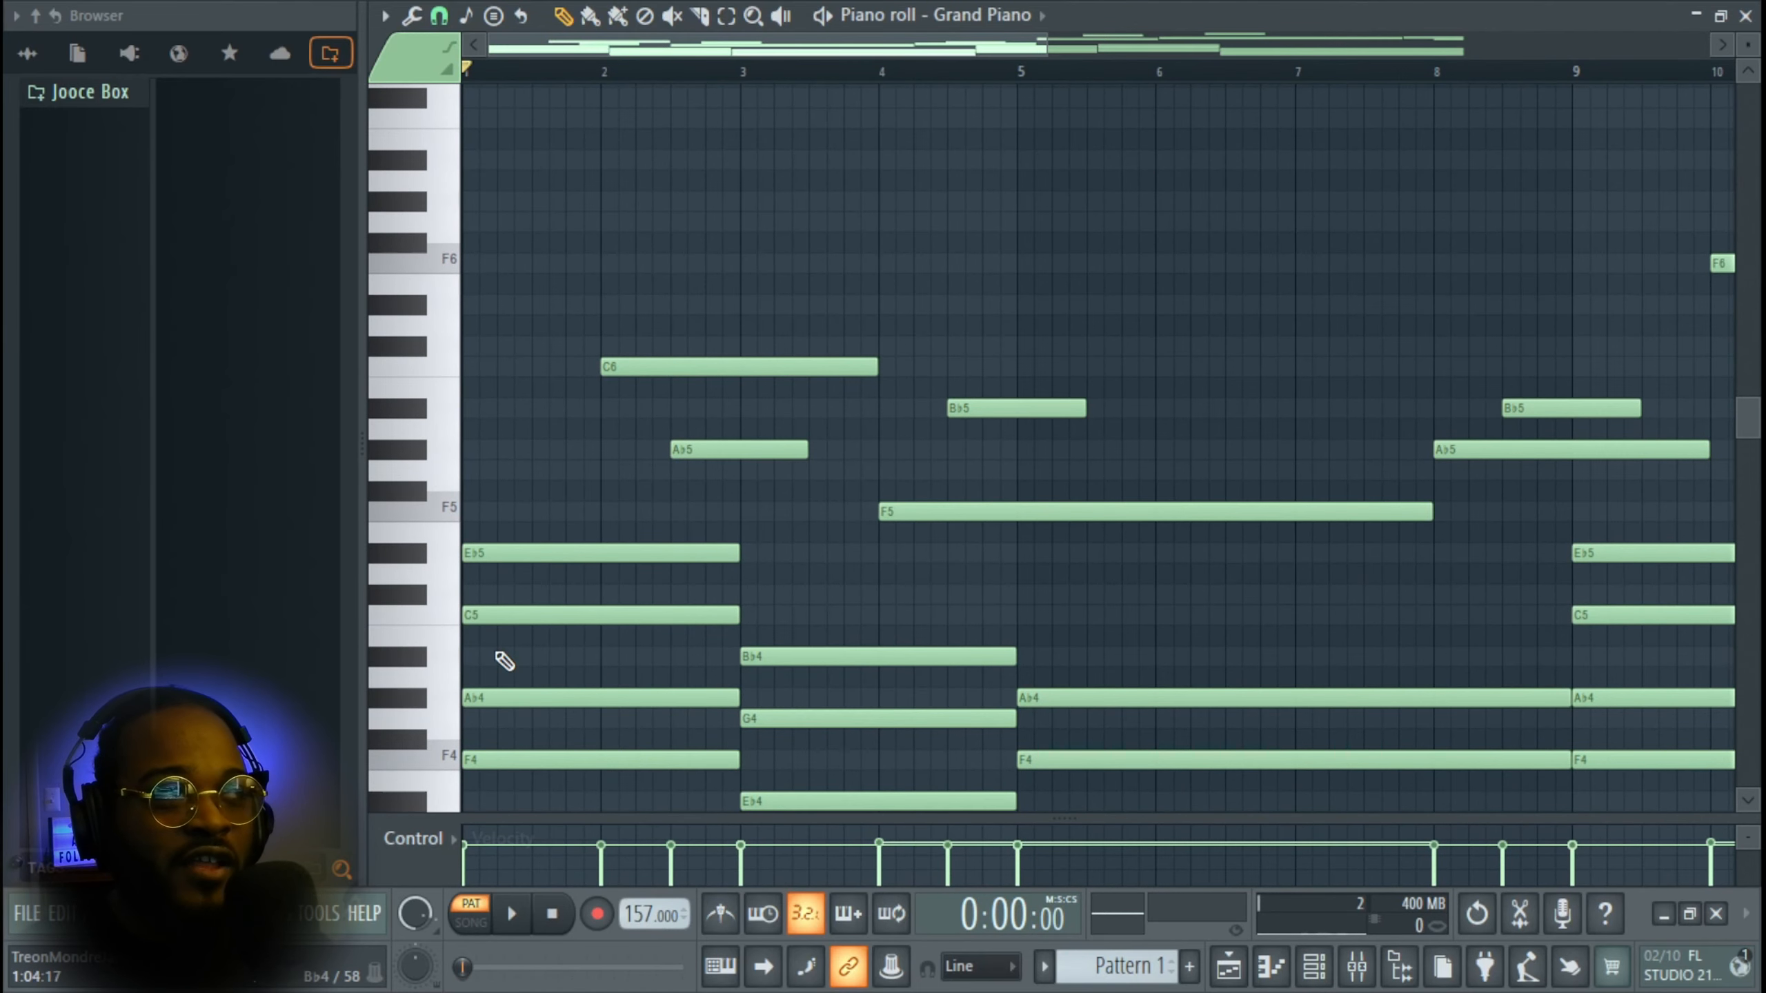
pyautogui.scroll(-2, 504, 661)
pyautogui.keyDown('ctrl'); pyautogui.scroll(3, 502, 633); pyautogui.keyUp('ctrl')
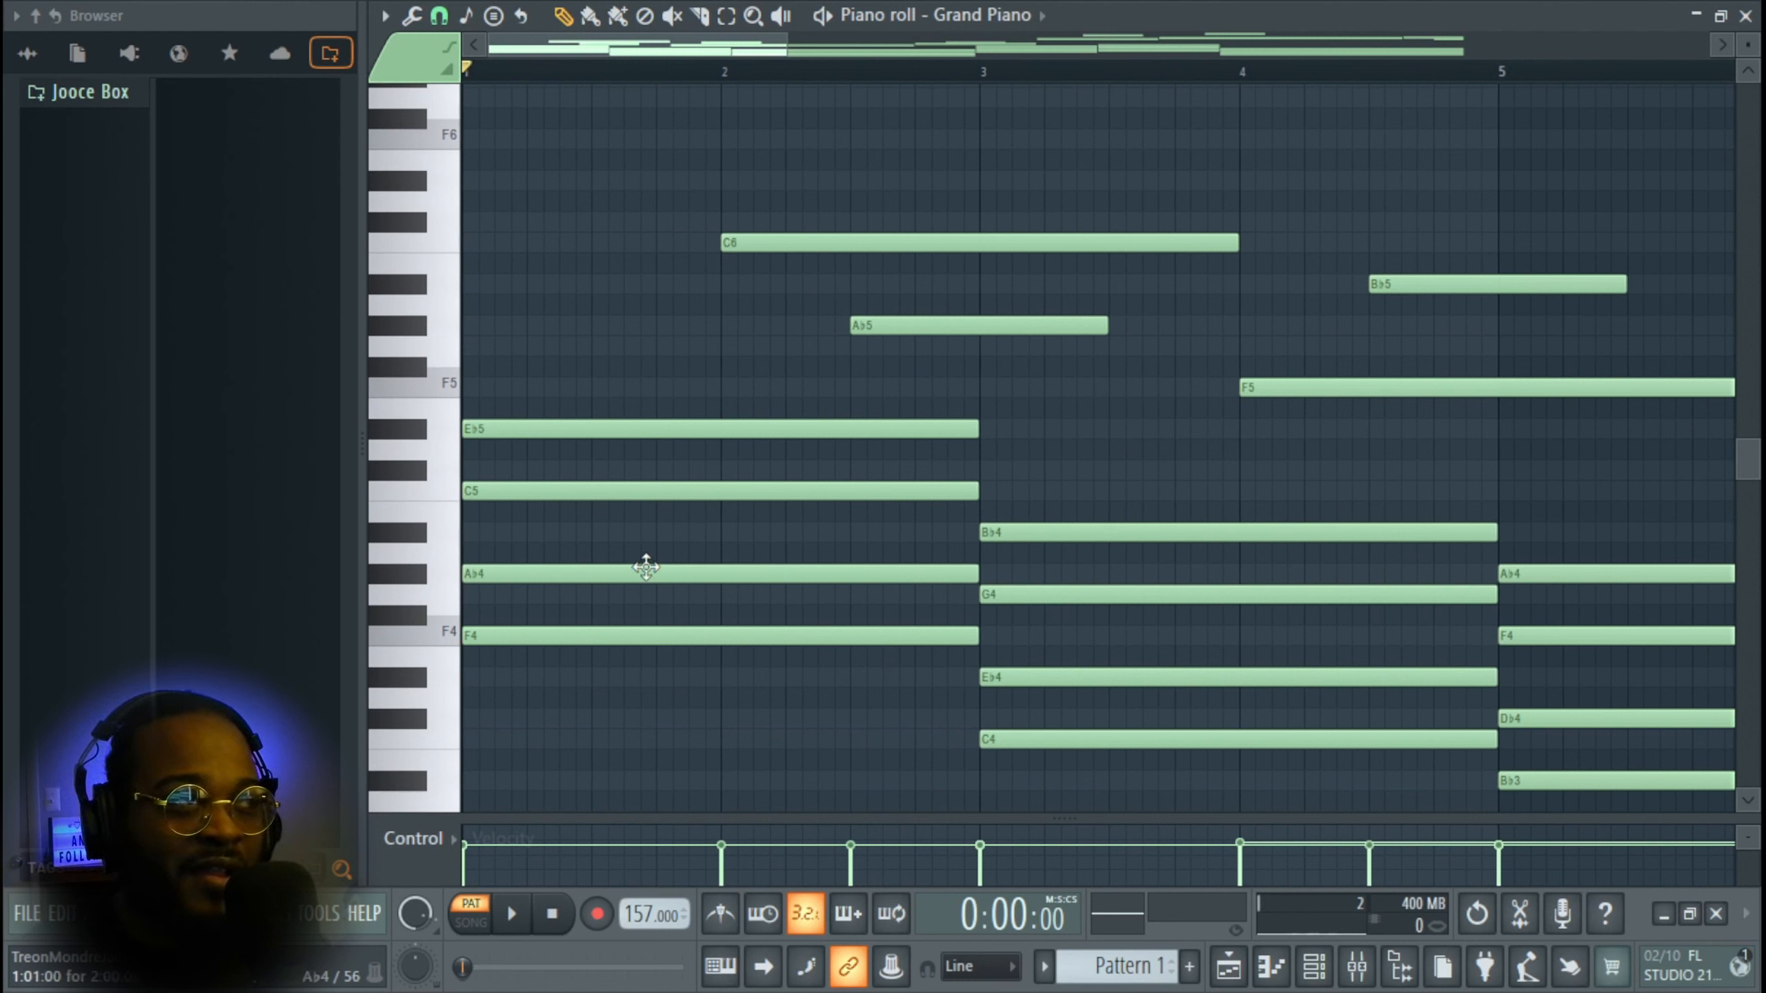
pyautogui.click(656, 490)
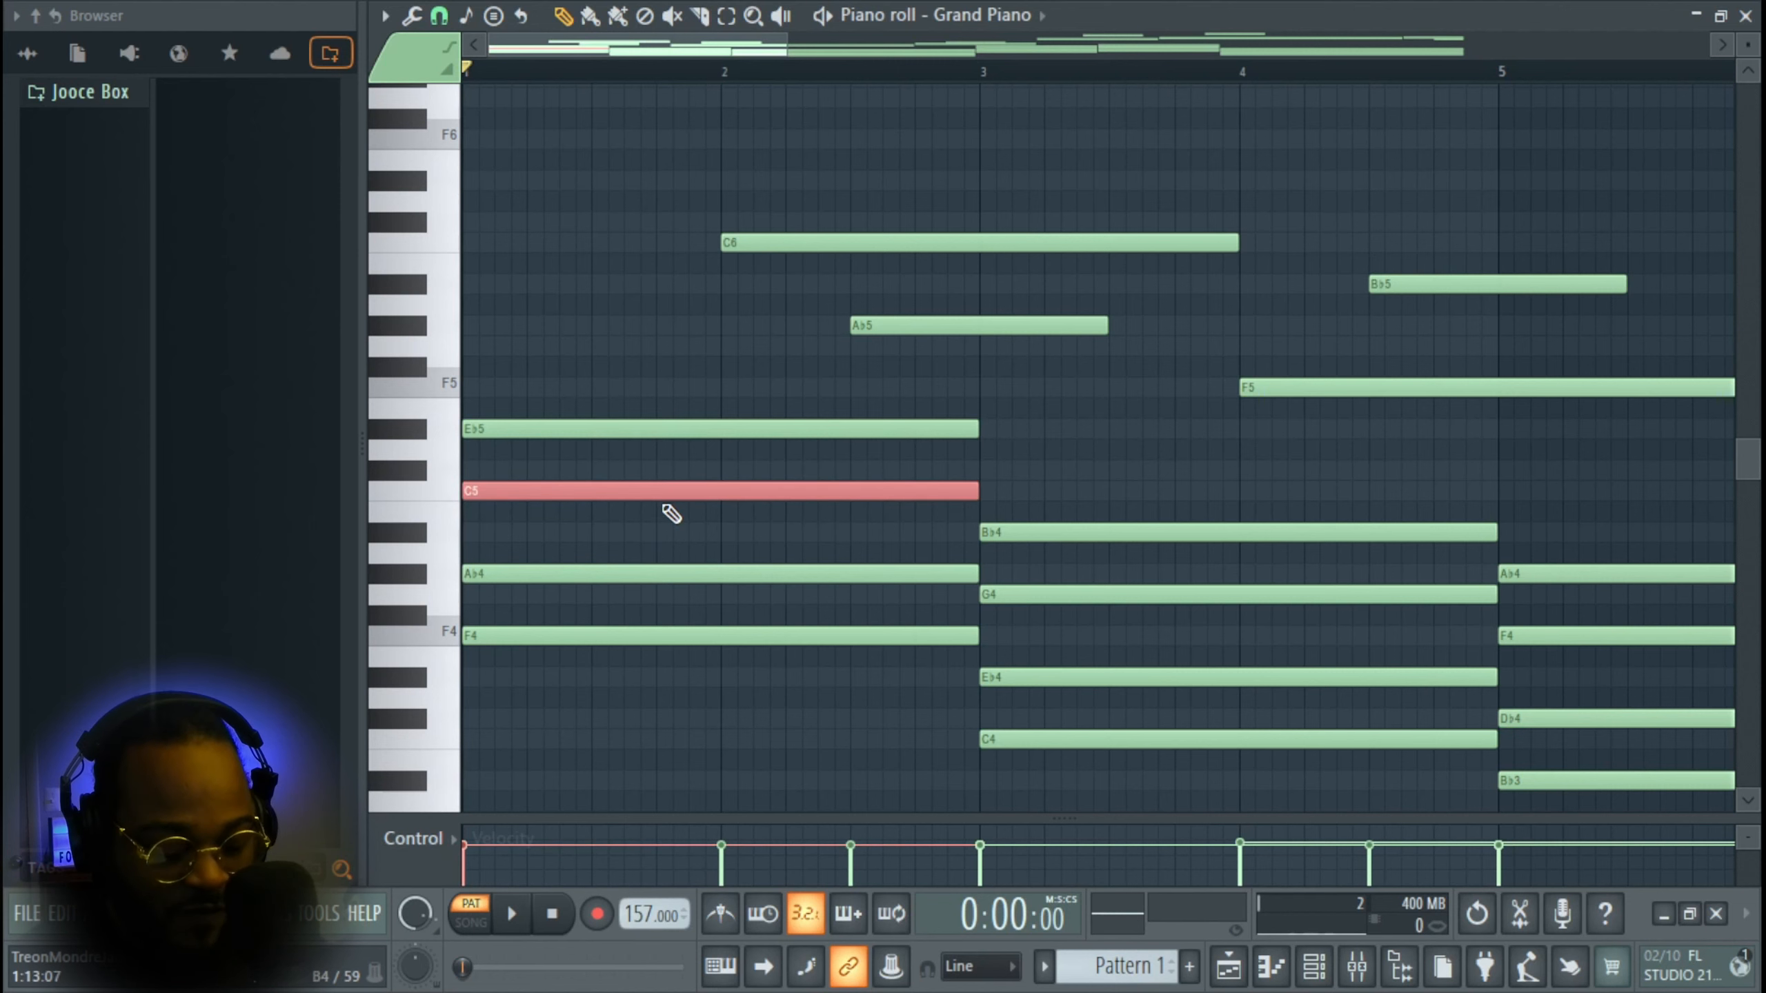
pyautogui.scroll(1, 634, 510)
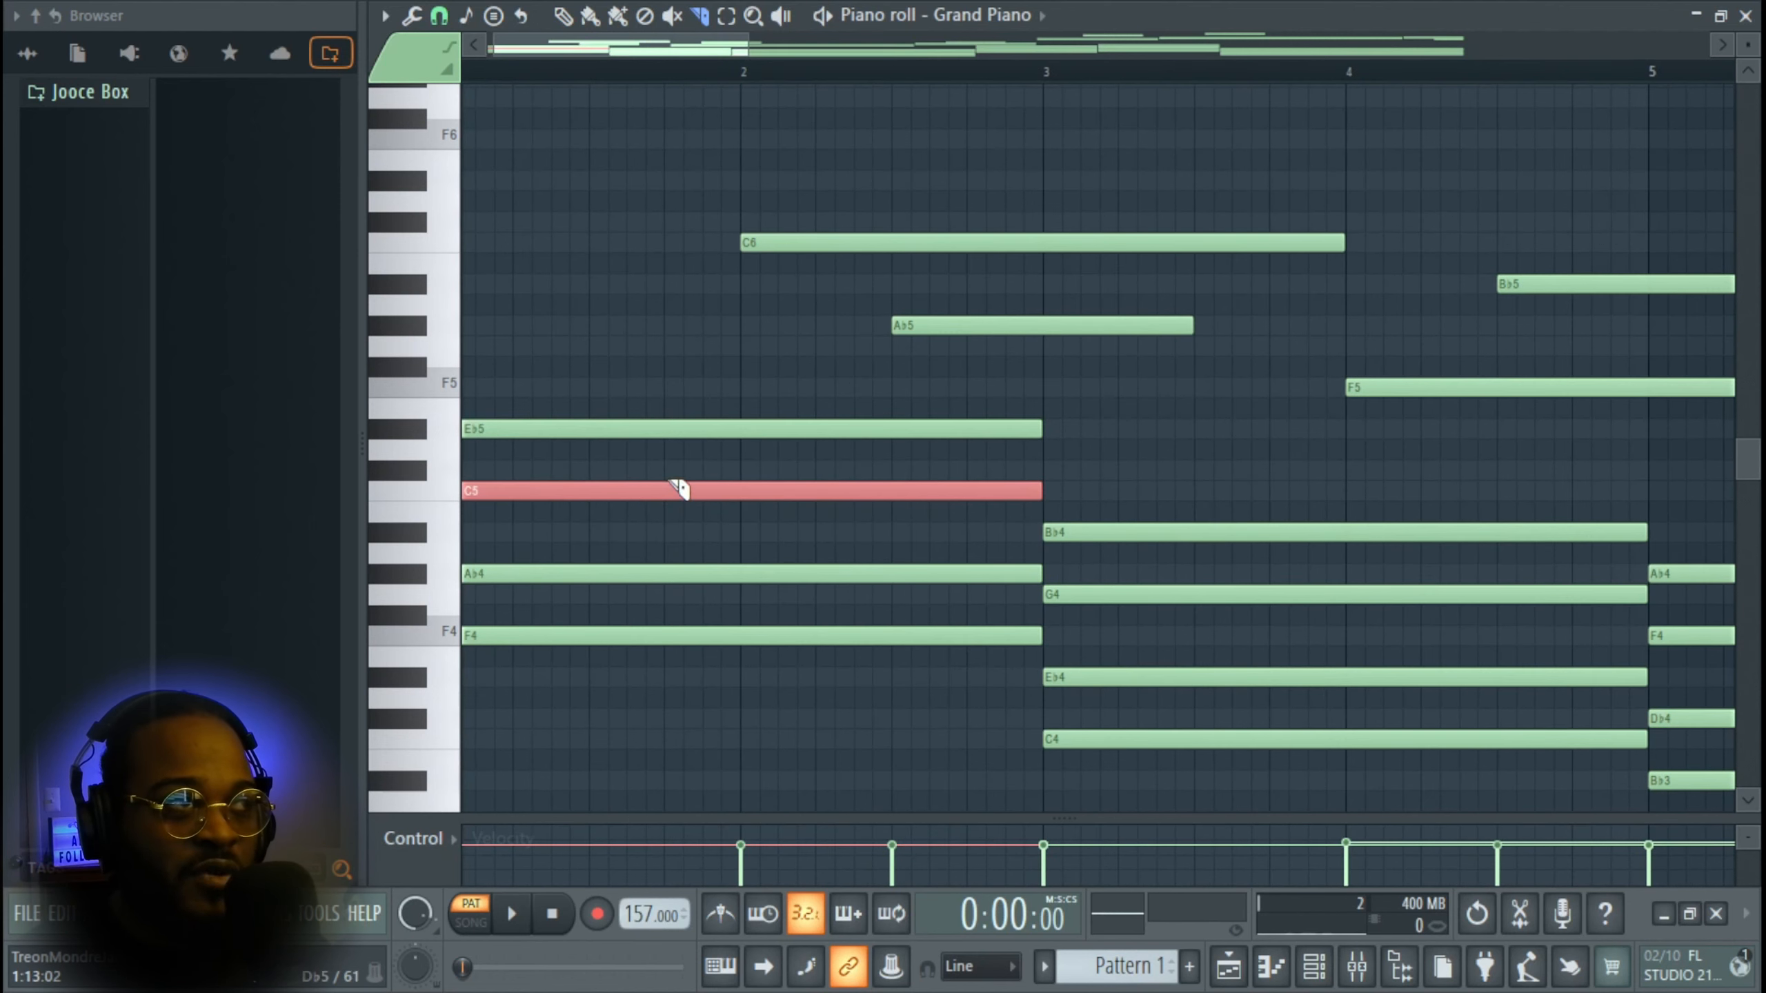
pyautogui.moveTo(678, 489); pyautogui.dragTo(680, 513)
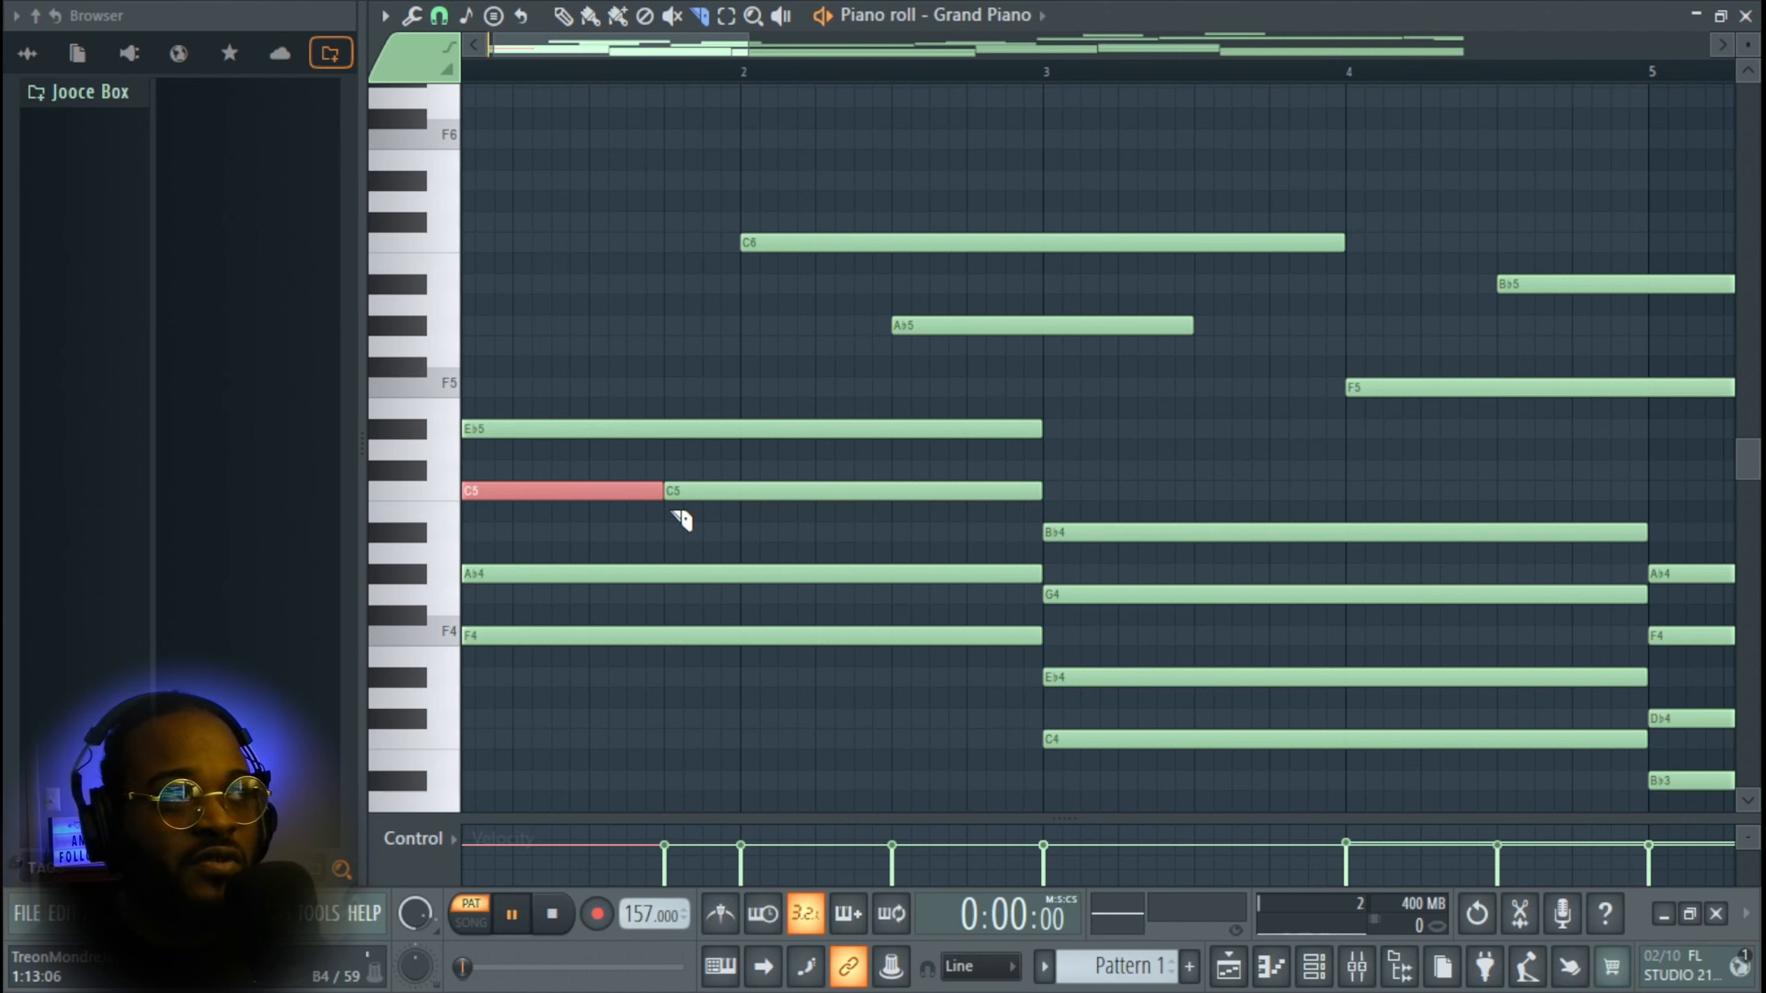
pyautogui.press('space')
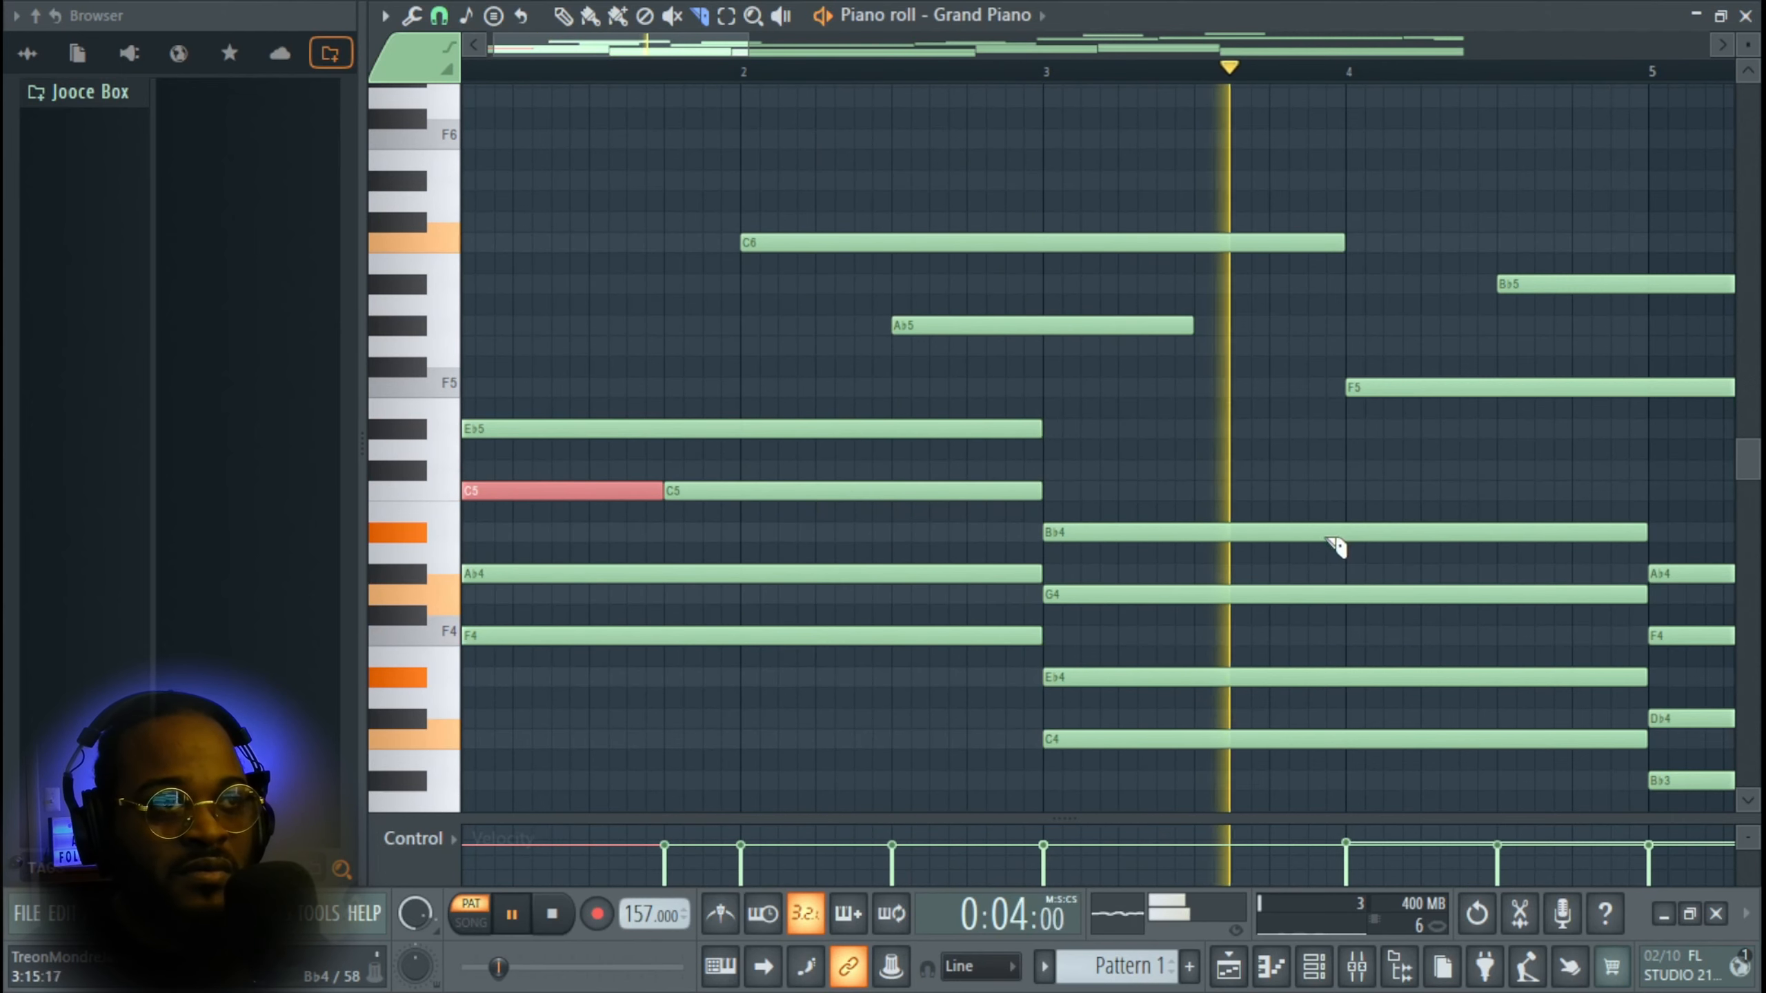
pyautogui.press('space')
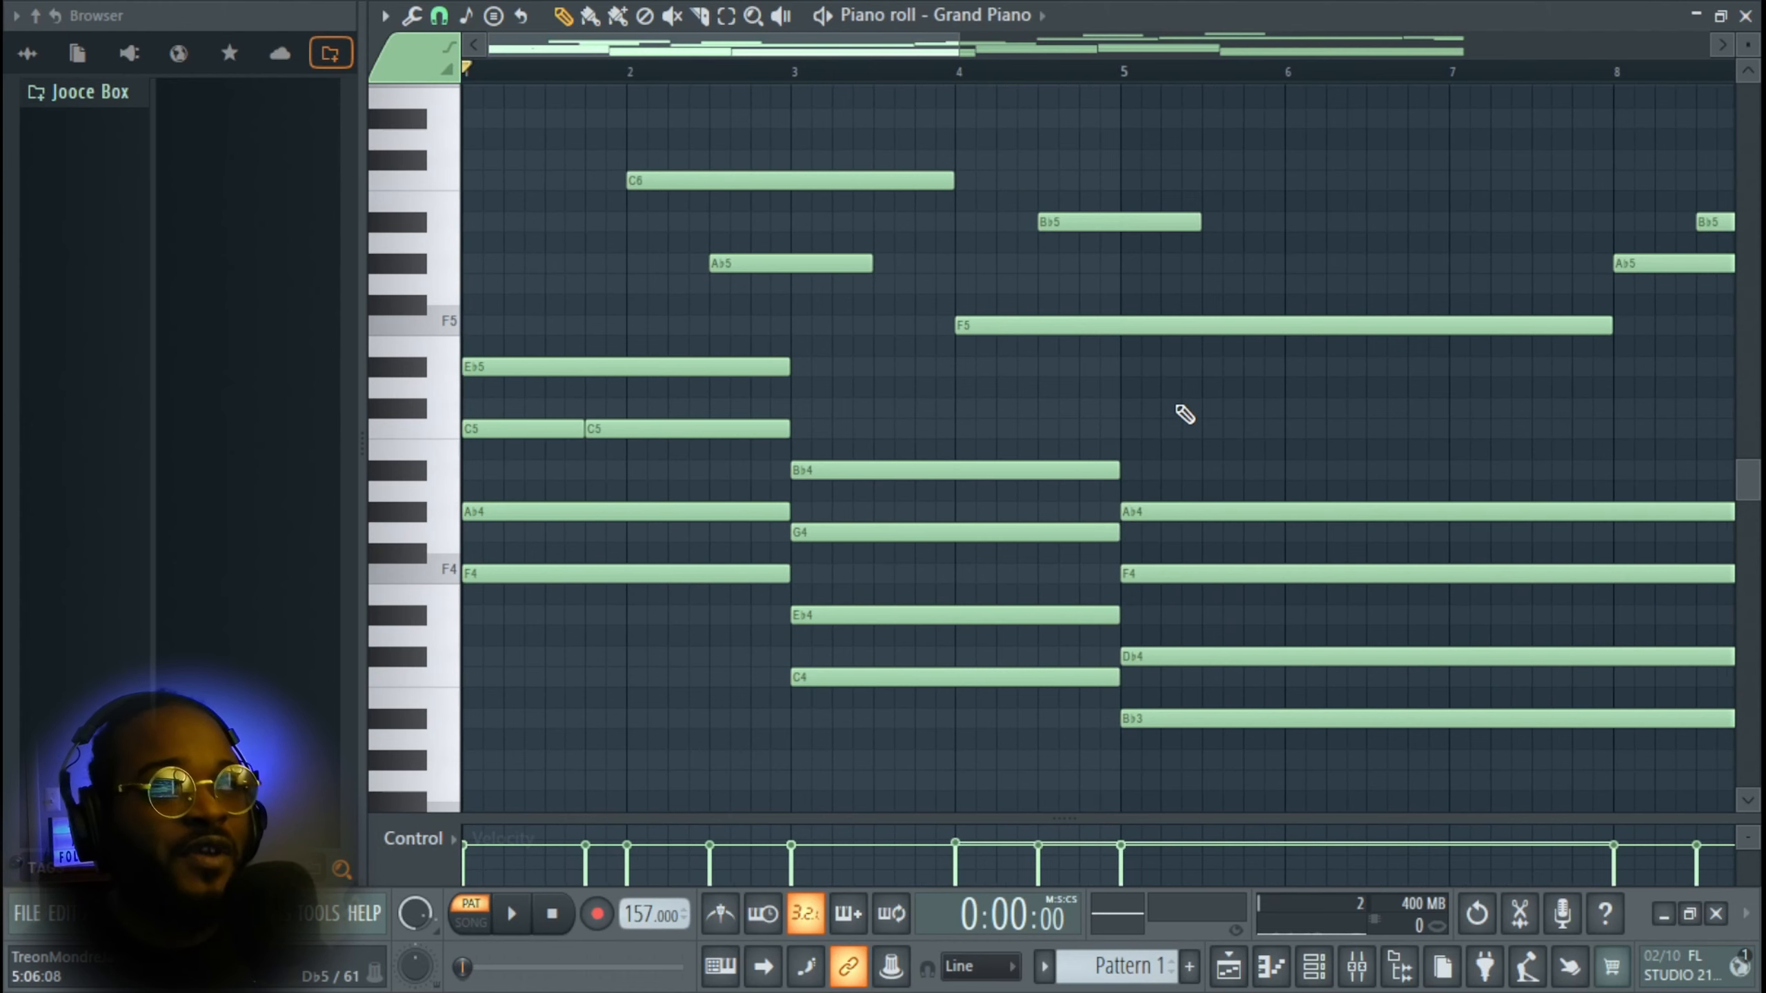
pyautogui.press('space')
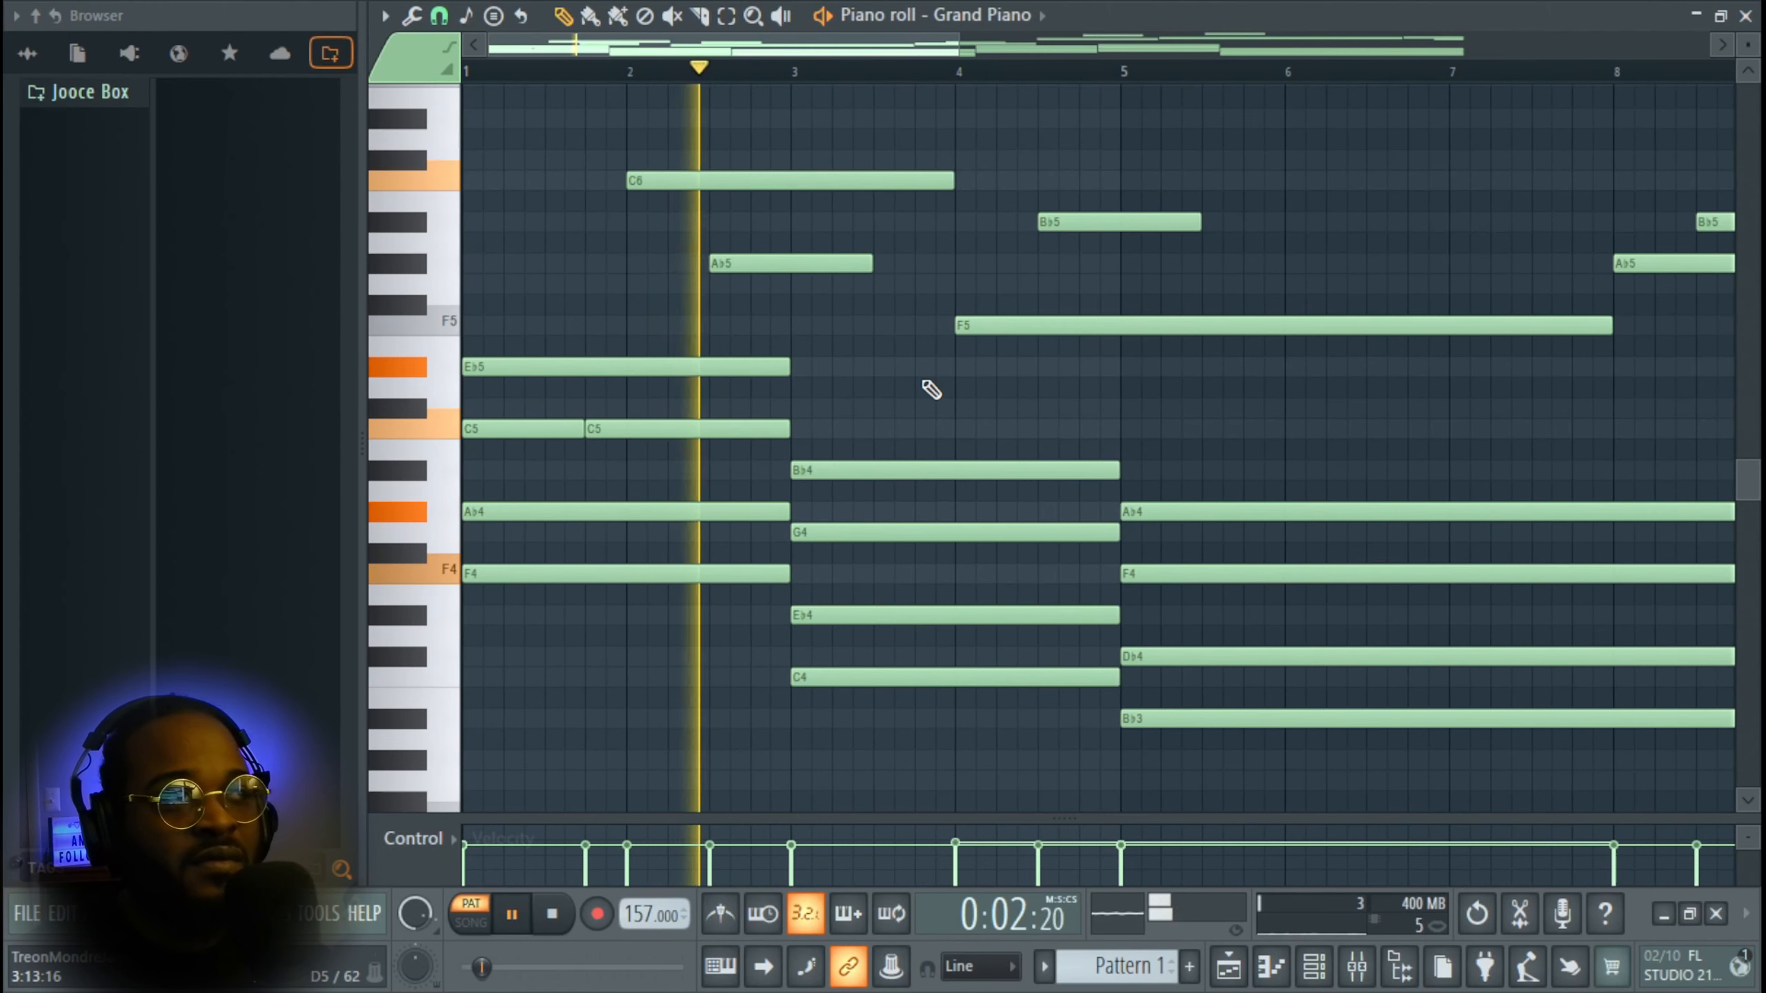
# - Delete the second piece of the sliced C5 note in the first chord and extend the first piece to the end of bar 2
pyautogui.press('space')
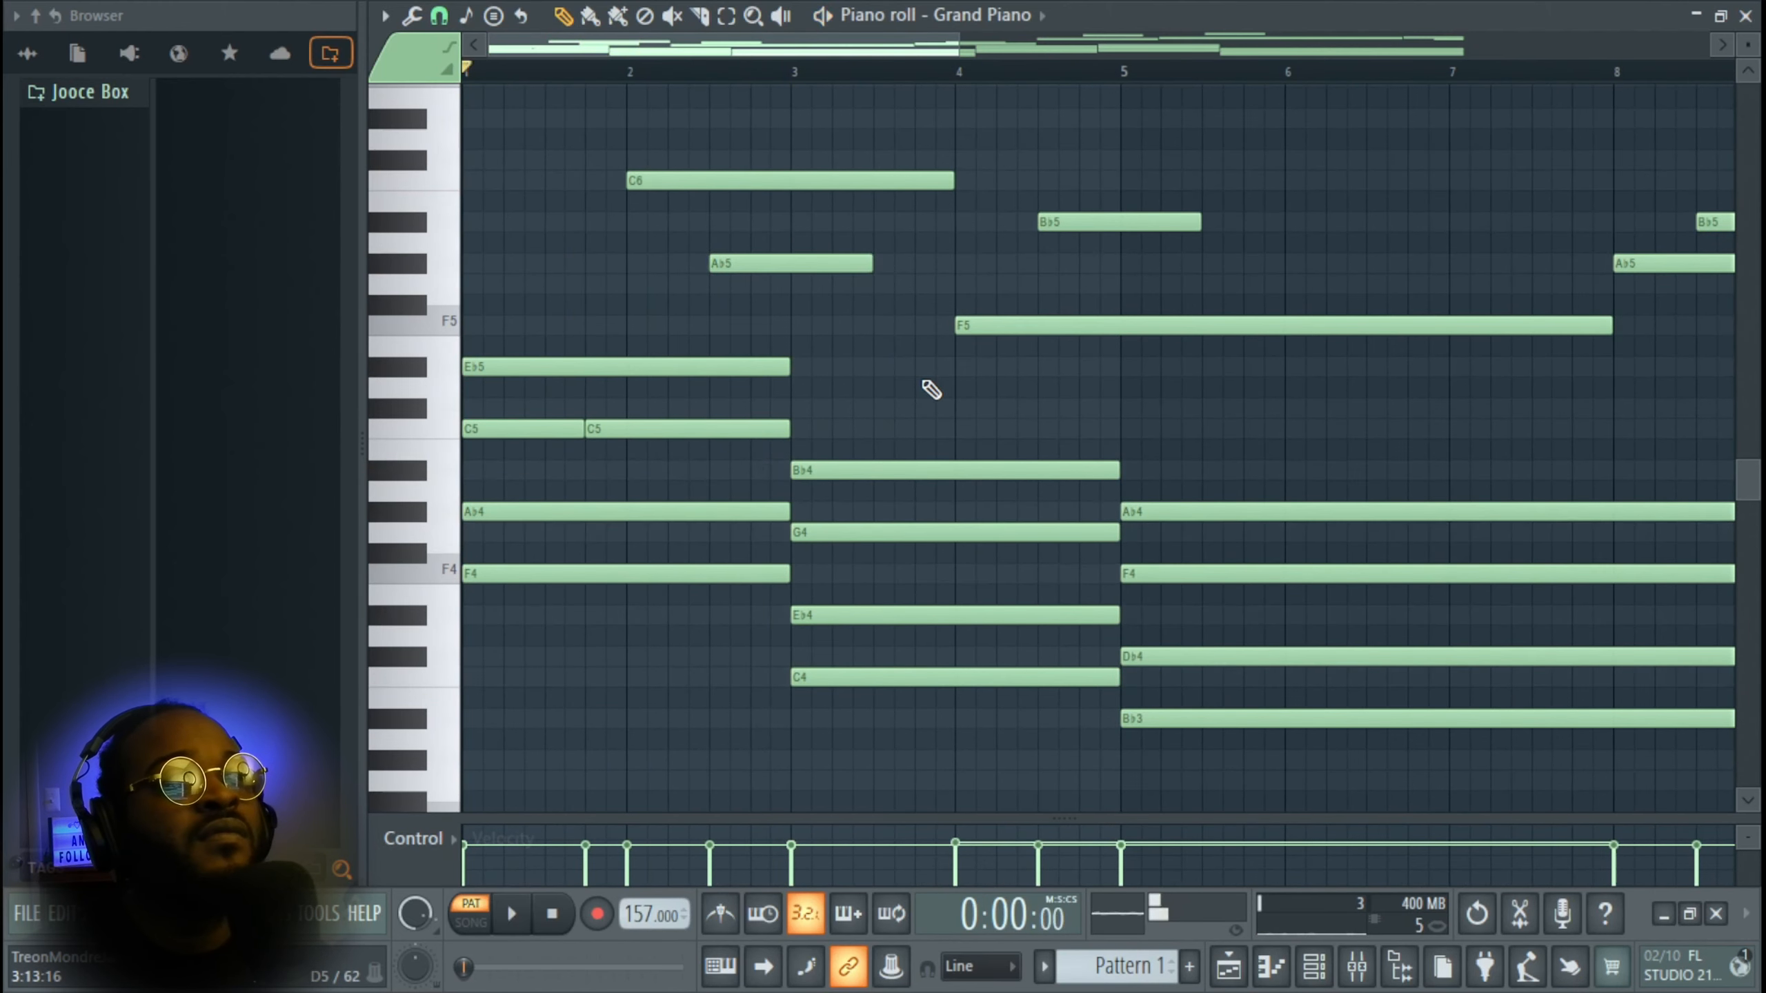
pyautogui.scroll(-3, 701, 473)
pyautogui.scroll(2, 504, 505)
pyautogui.scroll(3, 490, 548)
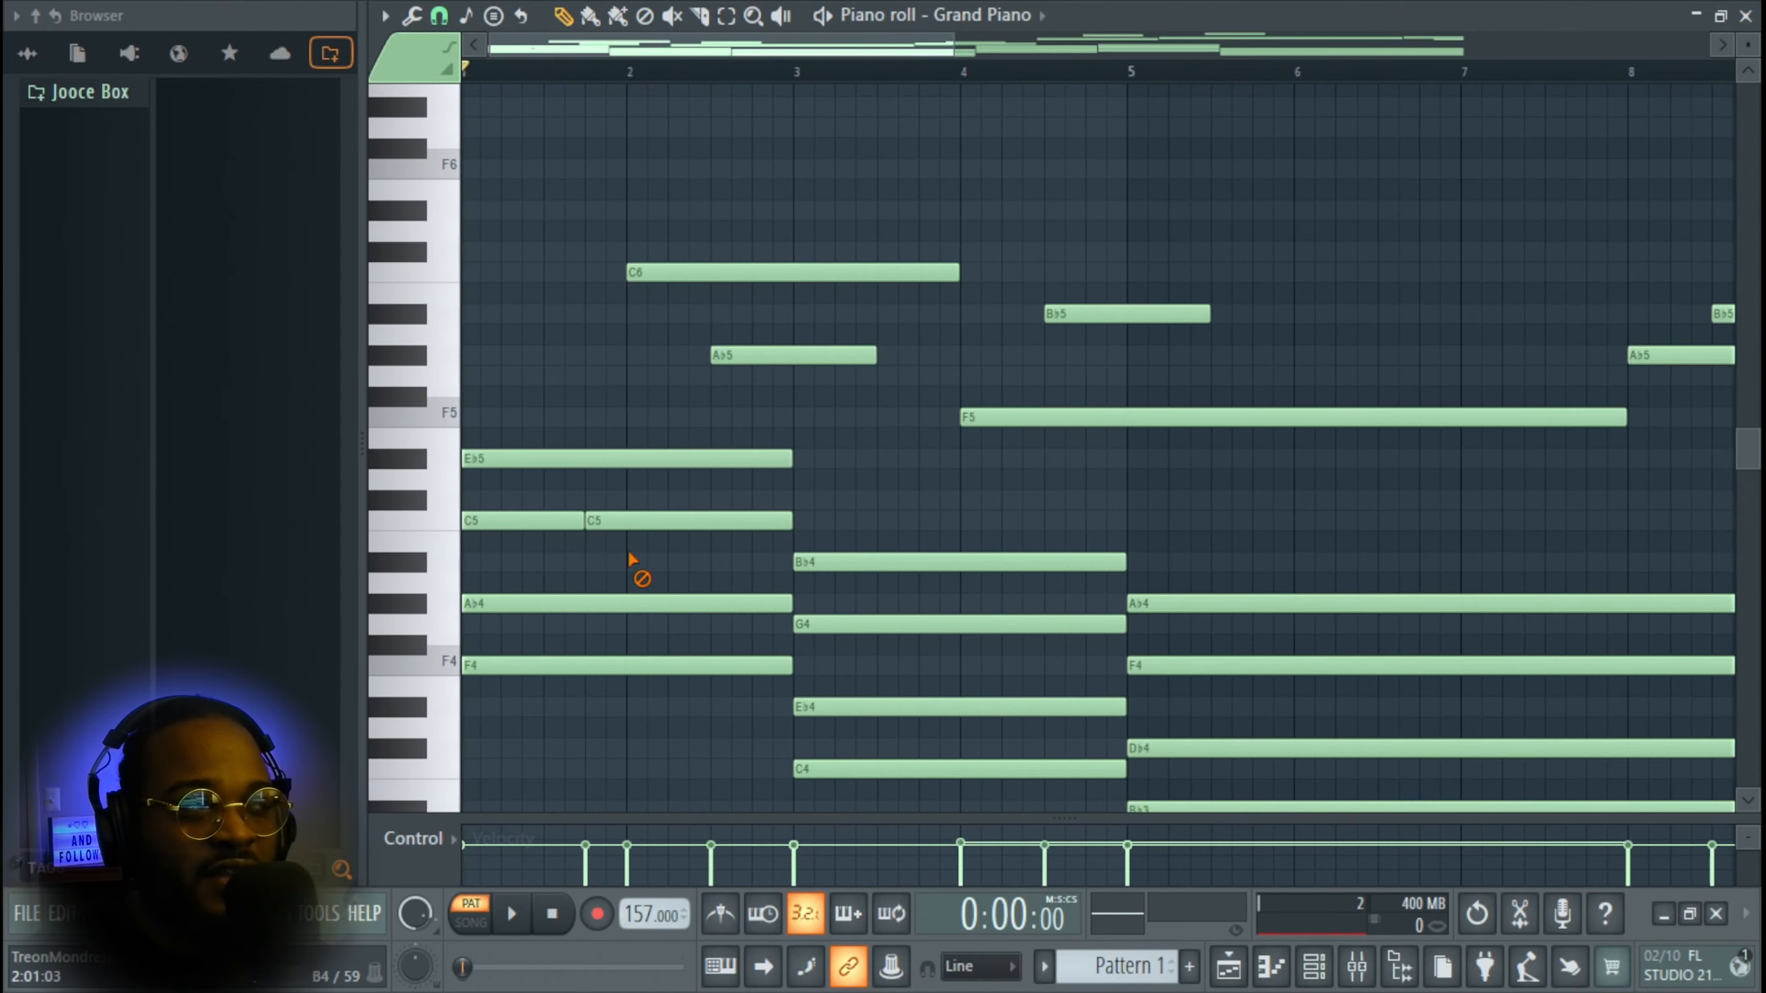
pyautogui.rightClick(629, 521)
pyautogui.moveTo(581, 520); pyautogui.dragTo(786, 554)
pyautogui.scroll(-1, 1050, 257)
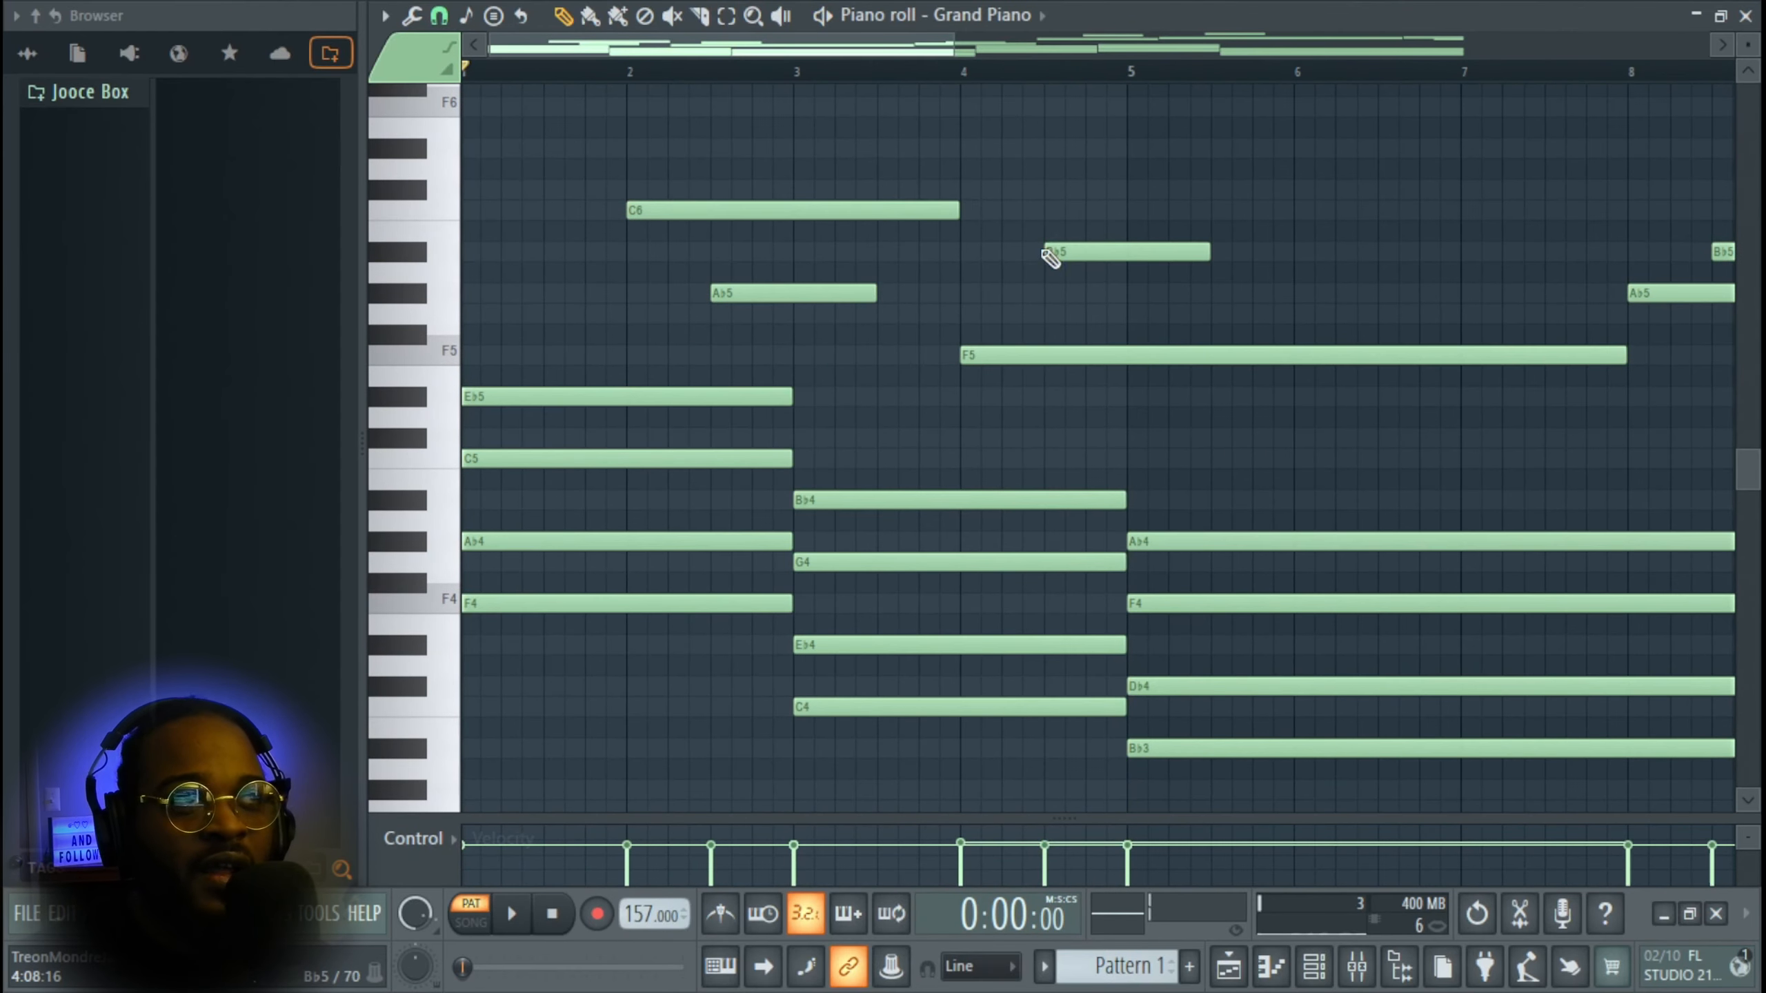
# - Delete the B♭5 melody note starting halfway through bar 4, and play the pattern from the start
pyautogui.rightClick(1071, 252)
pyautogui.scroll(-3, 799, 348)
pyautogui.scroll(6, 709, 445)
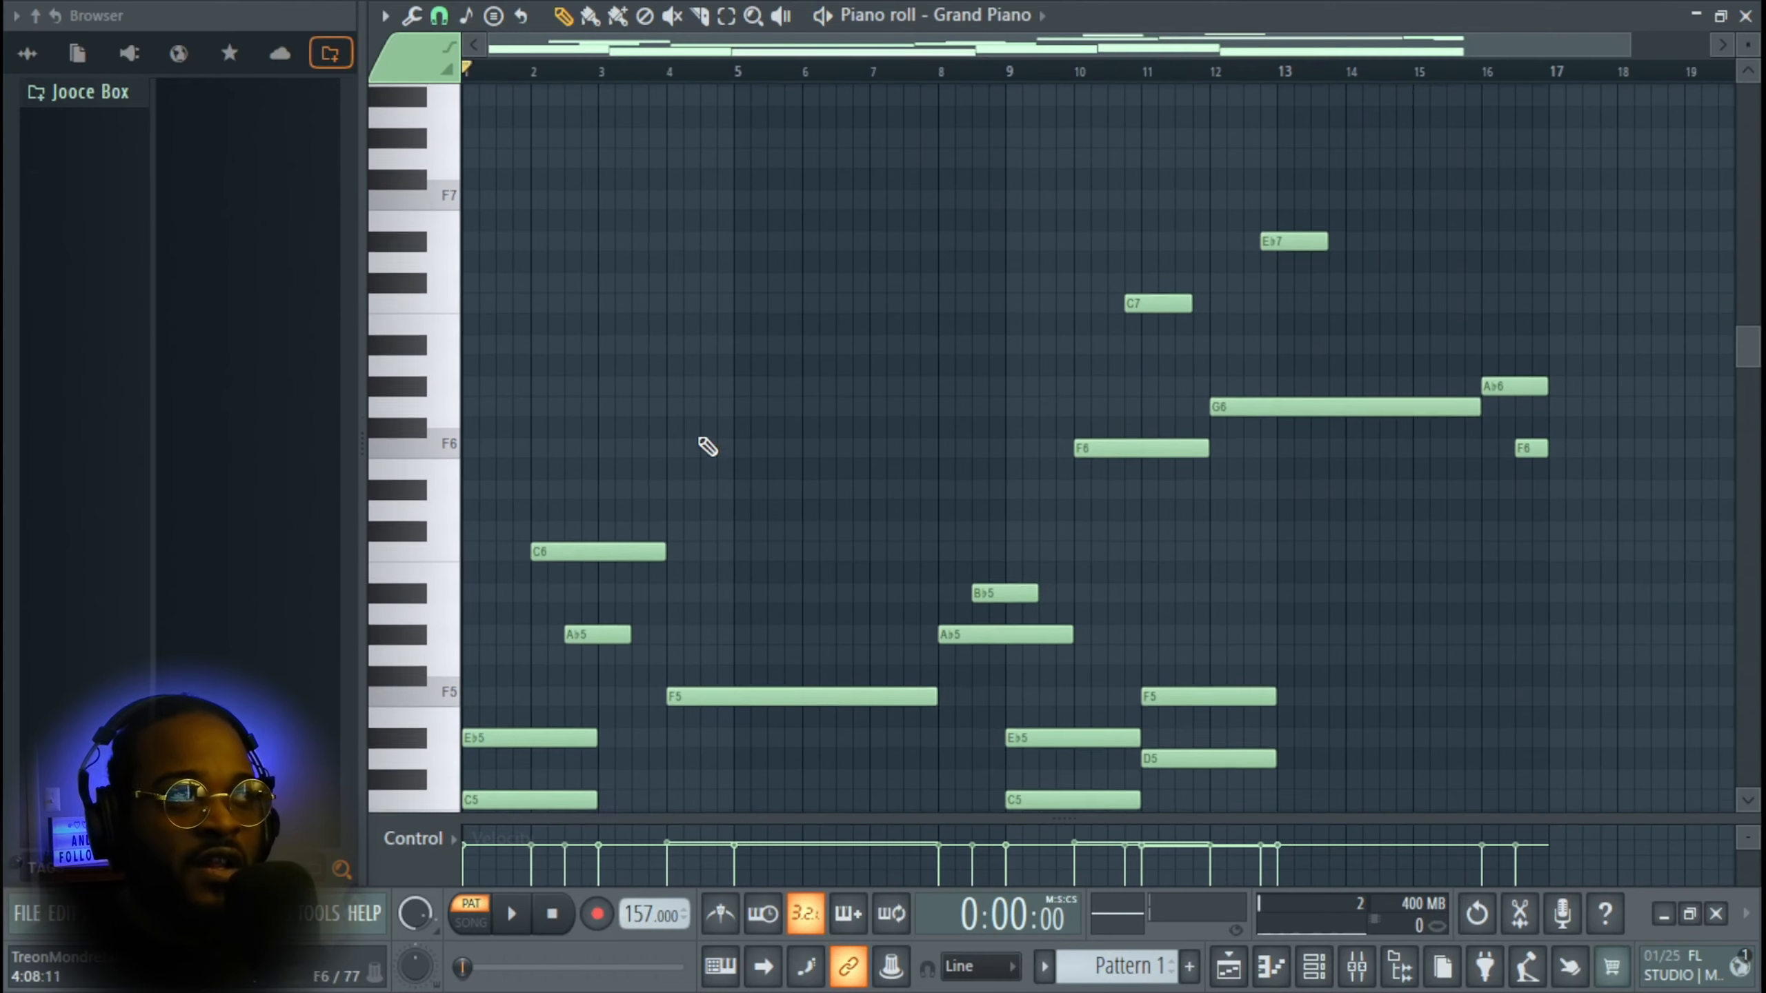
pyautogui.scroll(4, 493, 482)
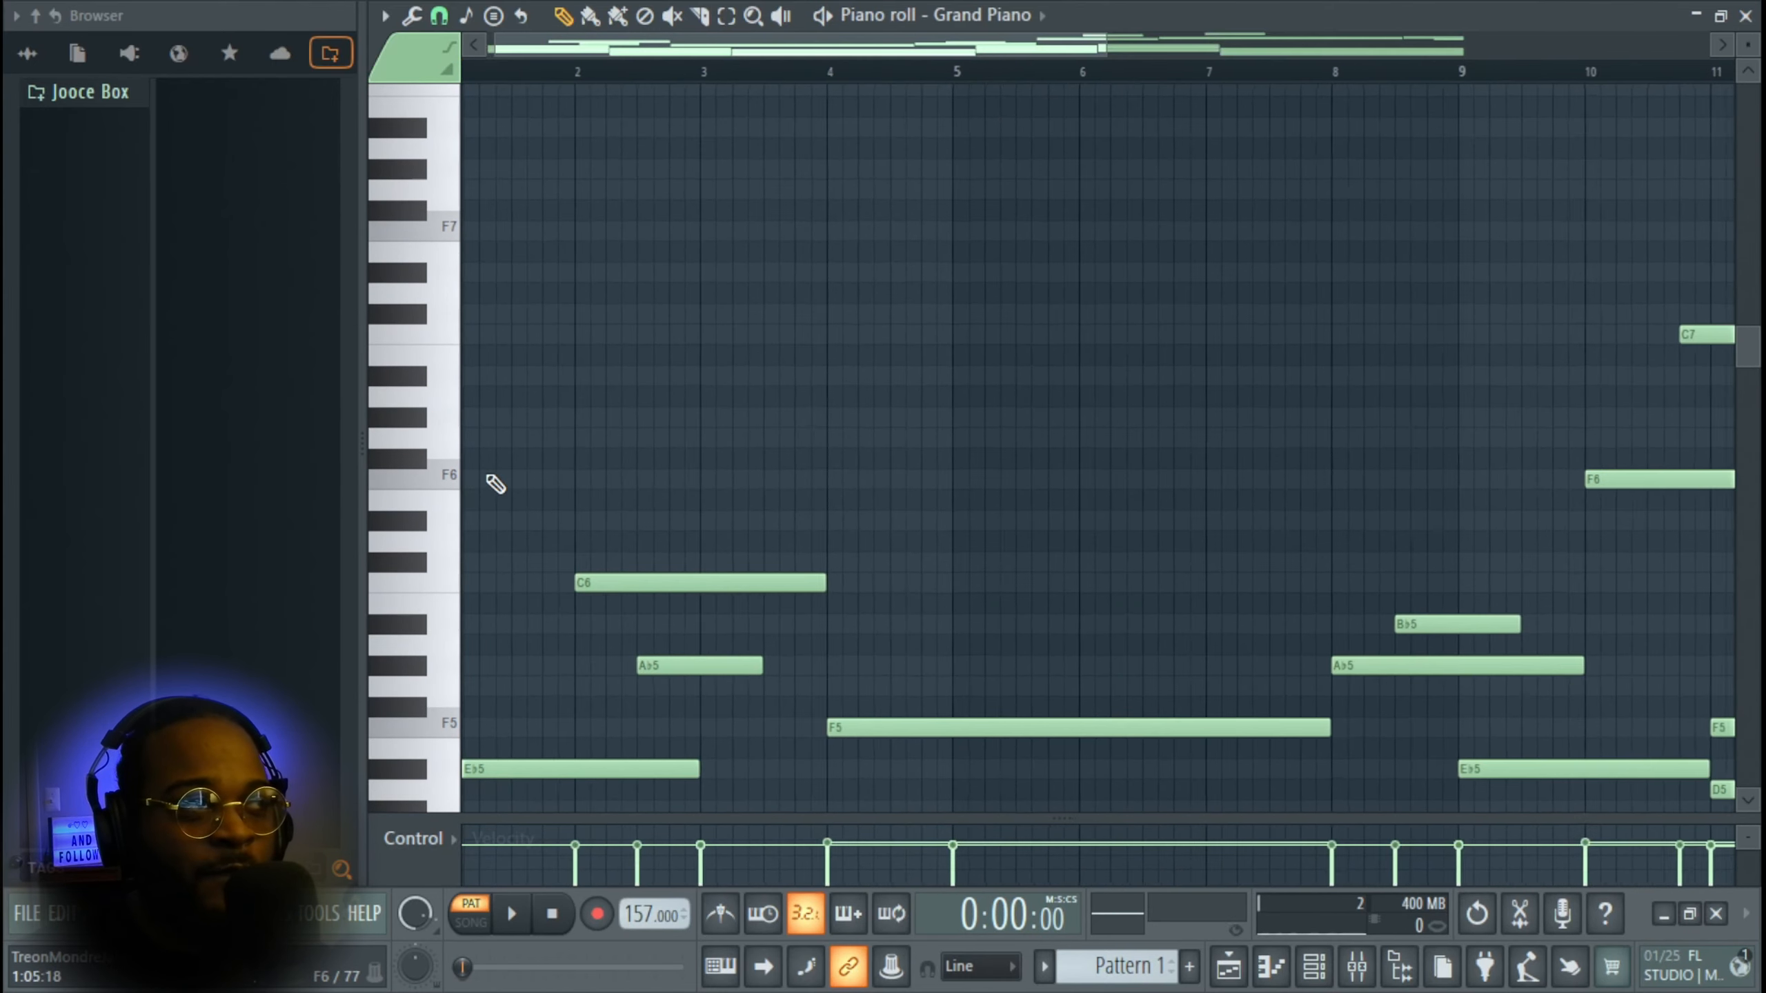
pyautogui.press('space')
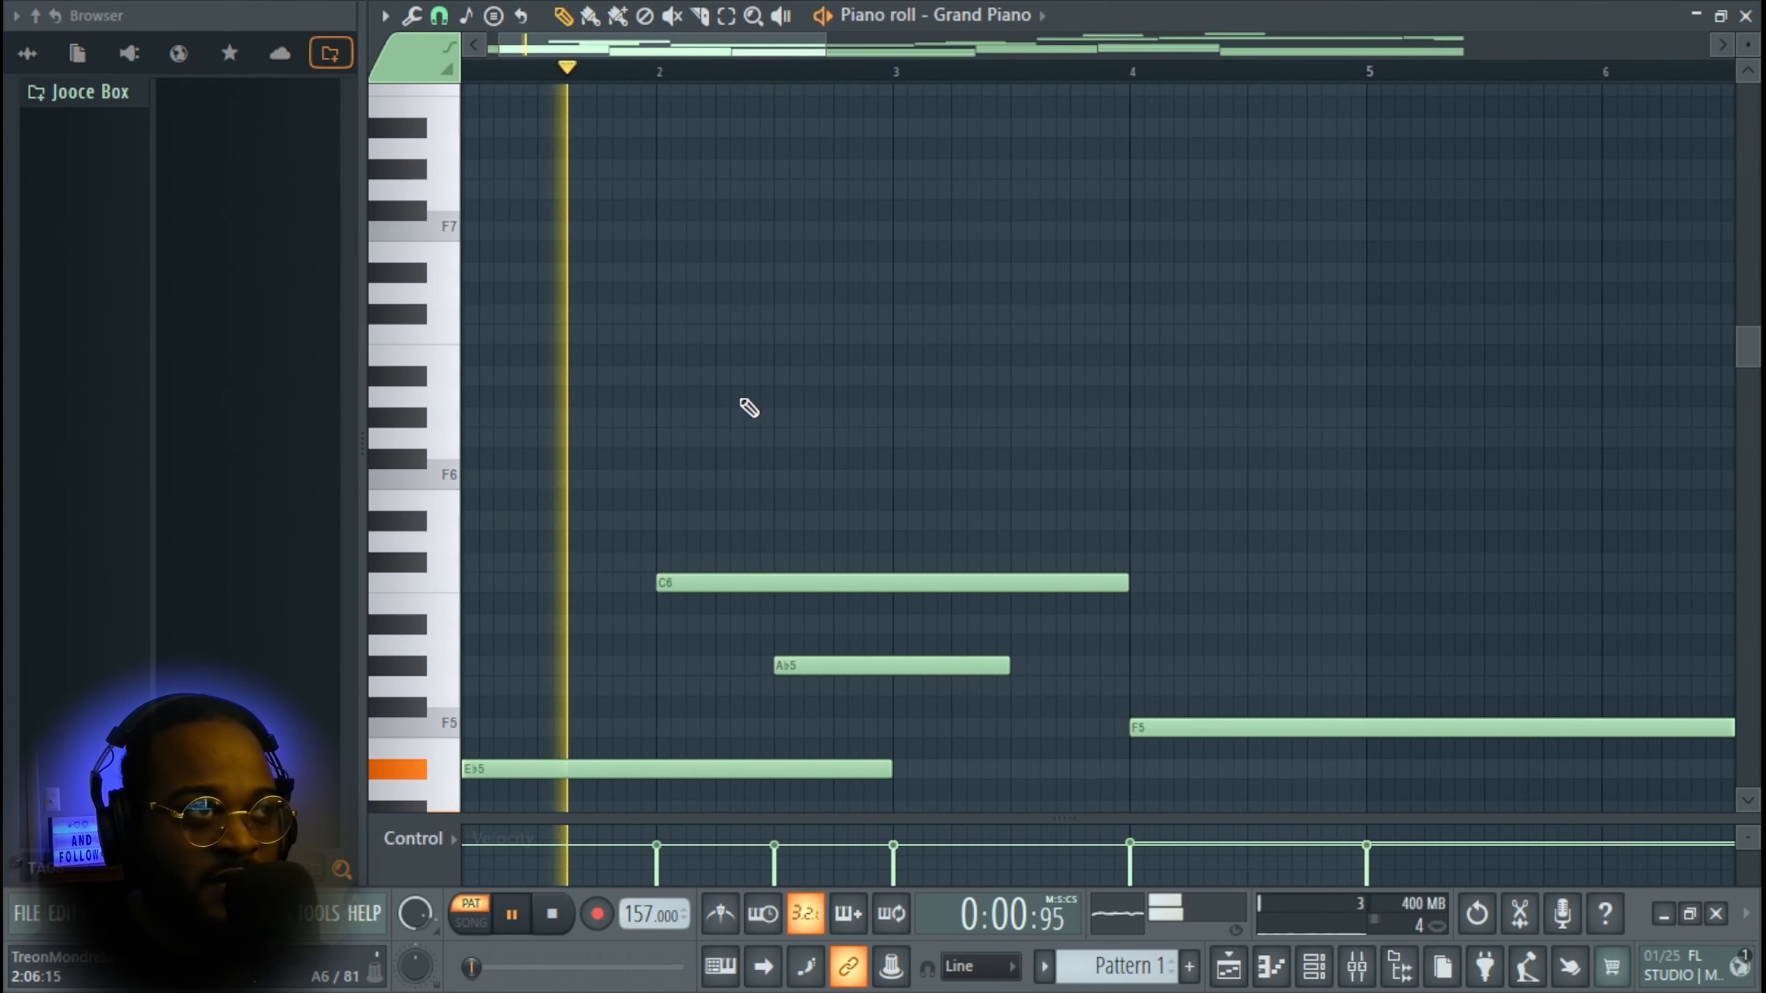
pyautogui.press('space')
pyautogui.click(837, 376)
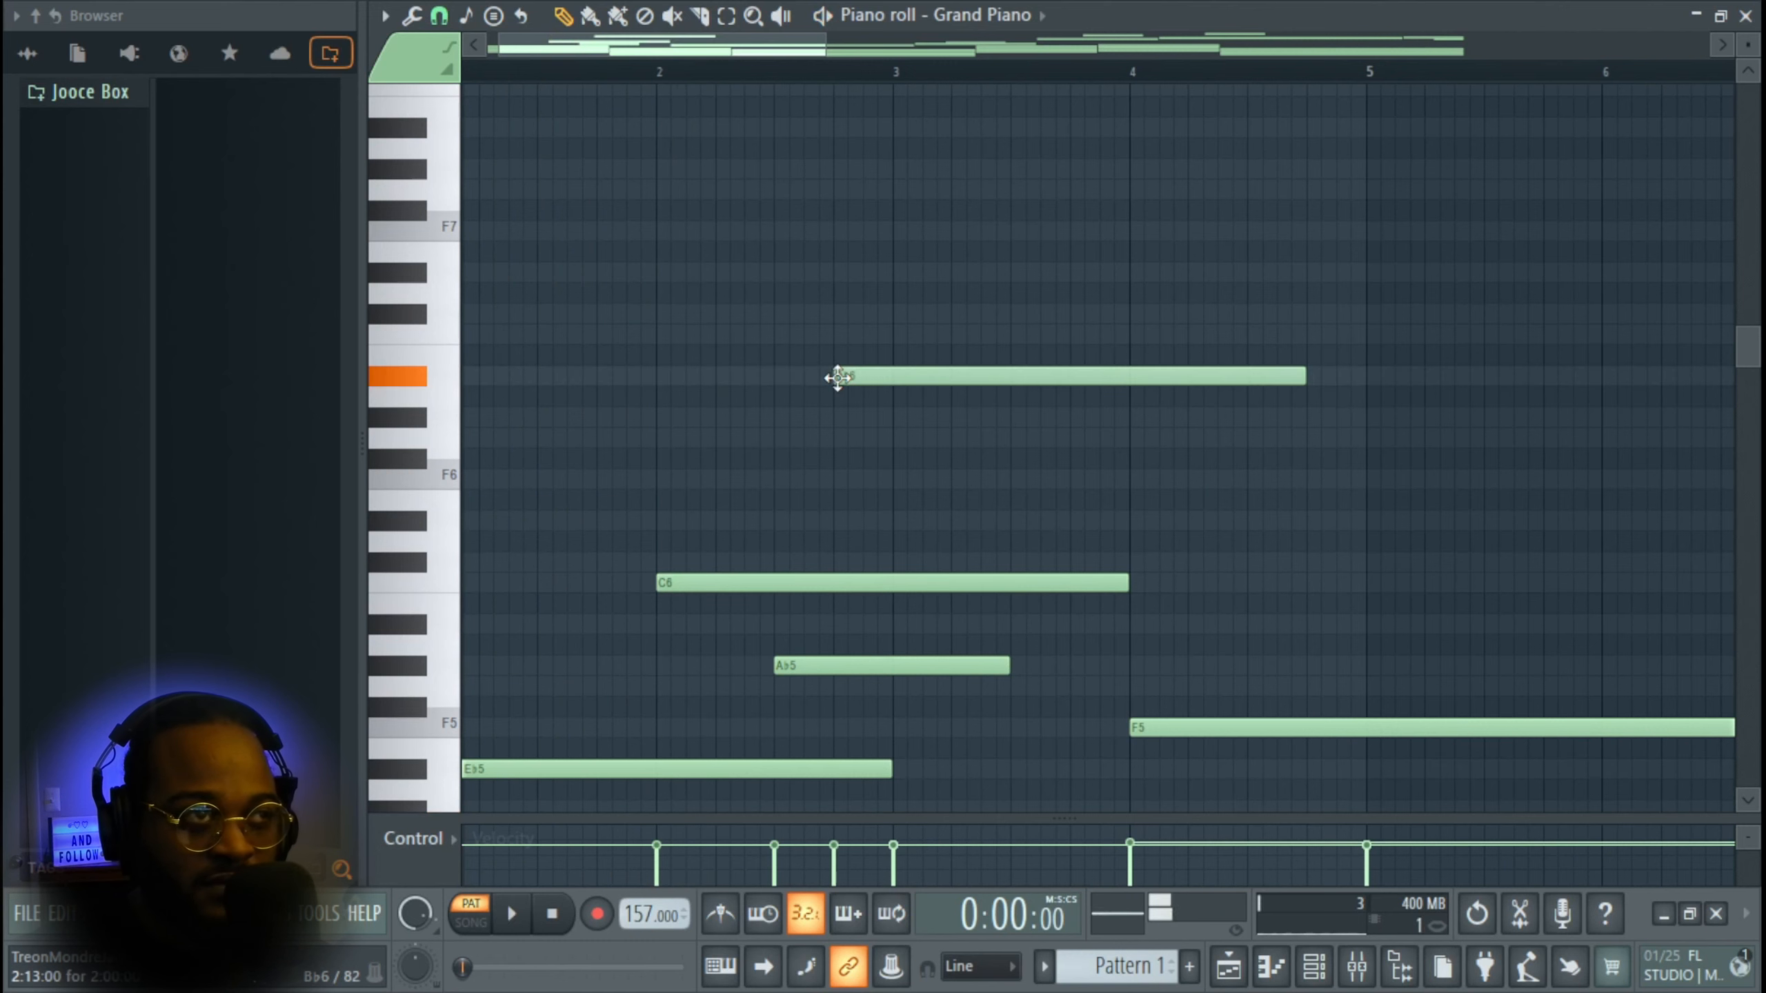
pyautogui.moveTo(865, 378); pyautogui.dragTo(848, 331)
pyautogui.scroll(5, 859, 390)
pyautogui.rightClick(876, 522)
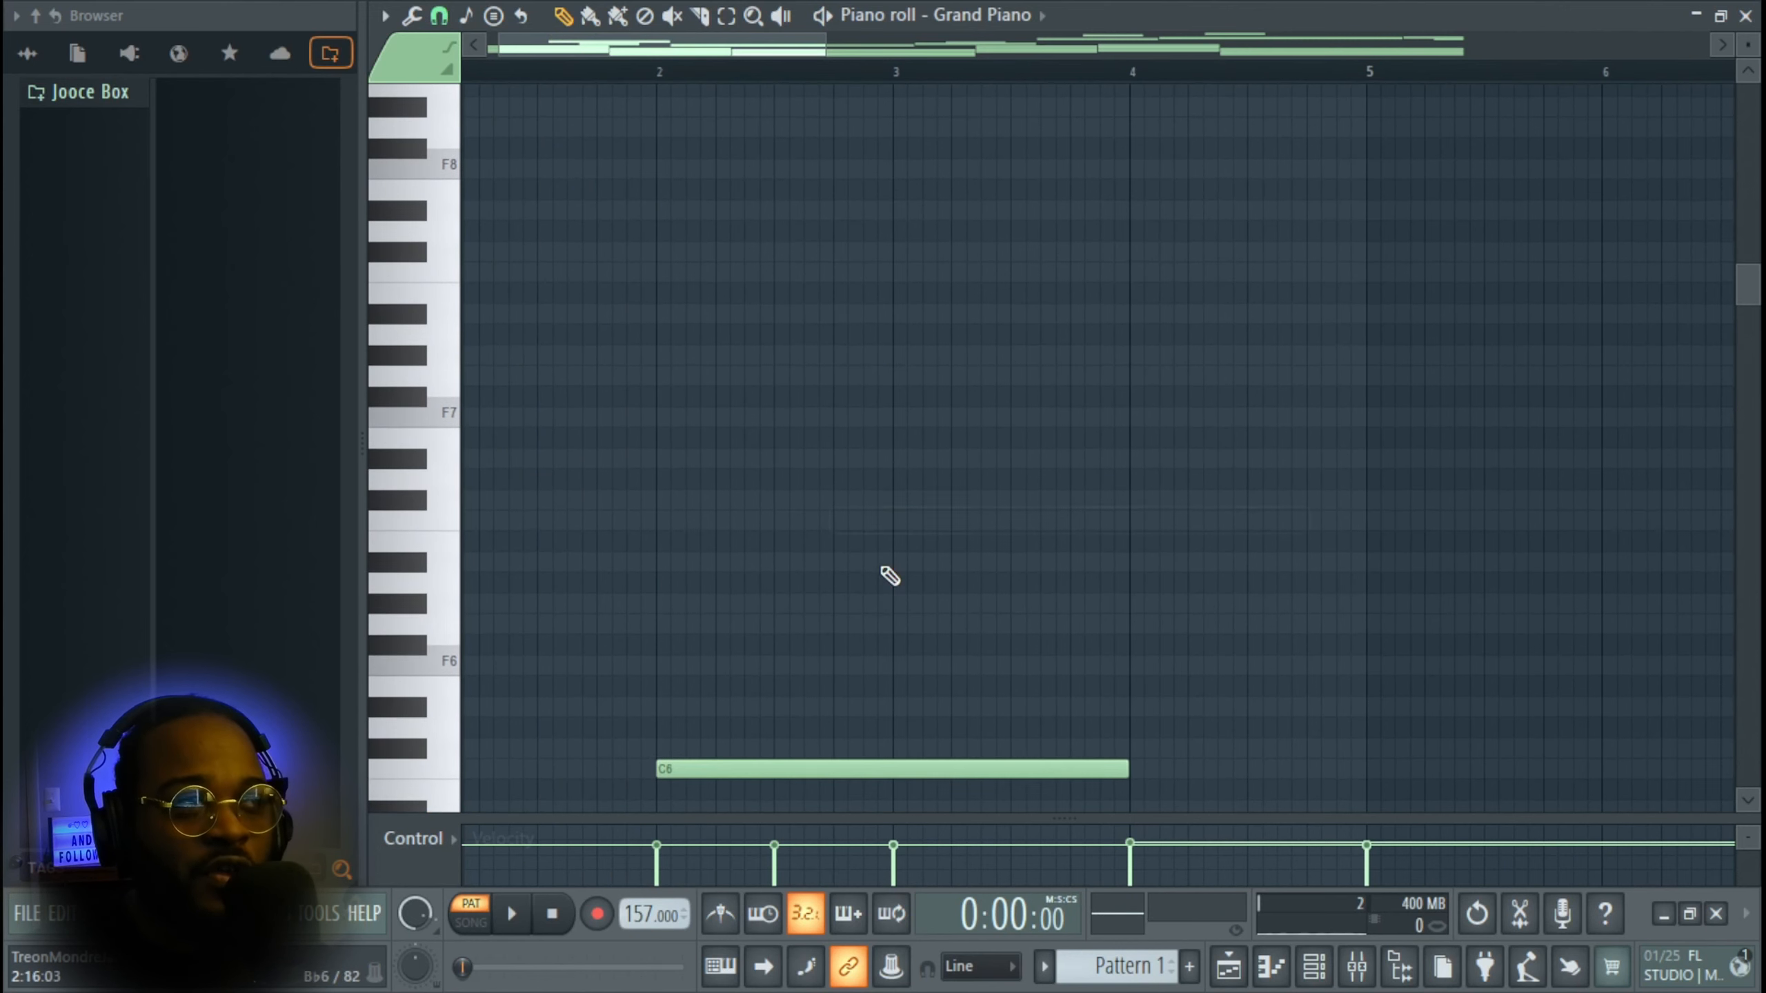
# - Add a two-bar C7 note starting five eighths through bar 2 and a two-bar A♭6 note starting three quarters through it
pyautogui.scroll(-8, 879, 572)
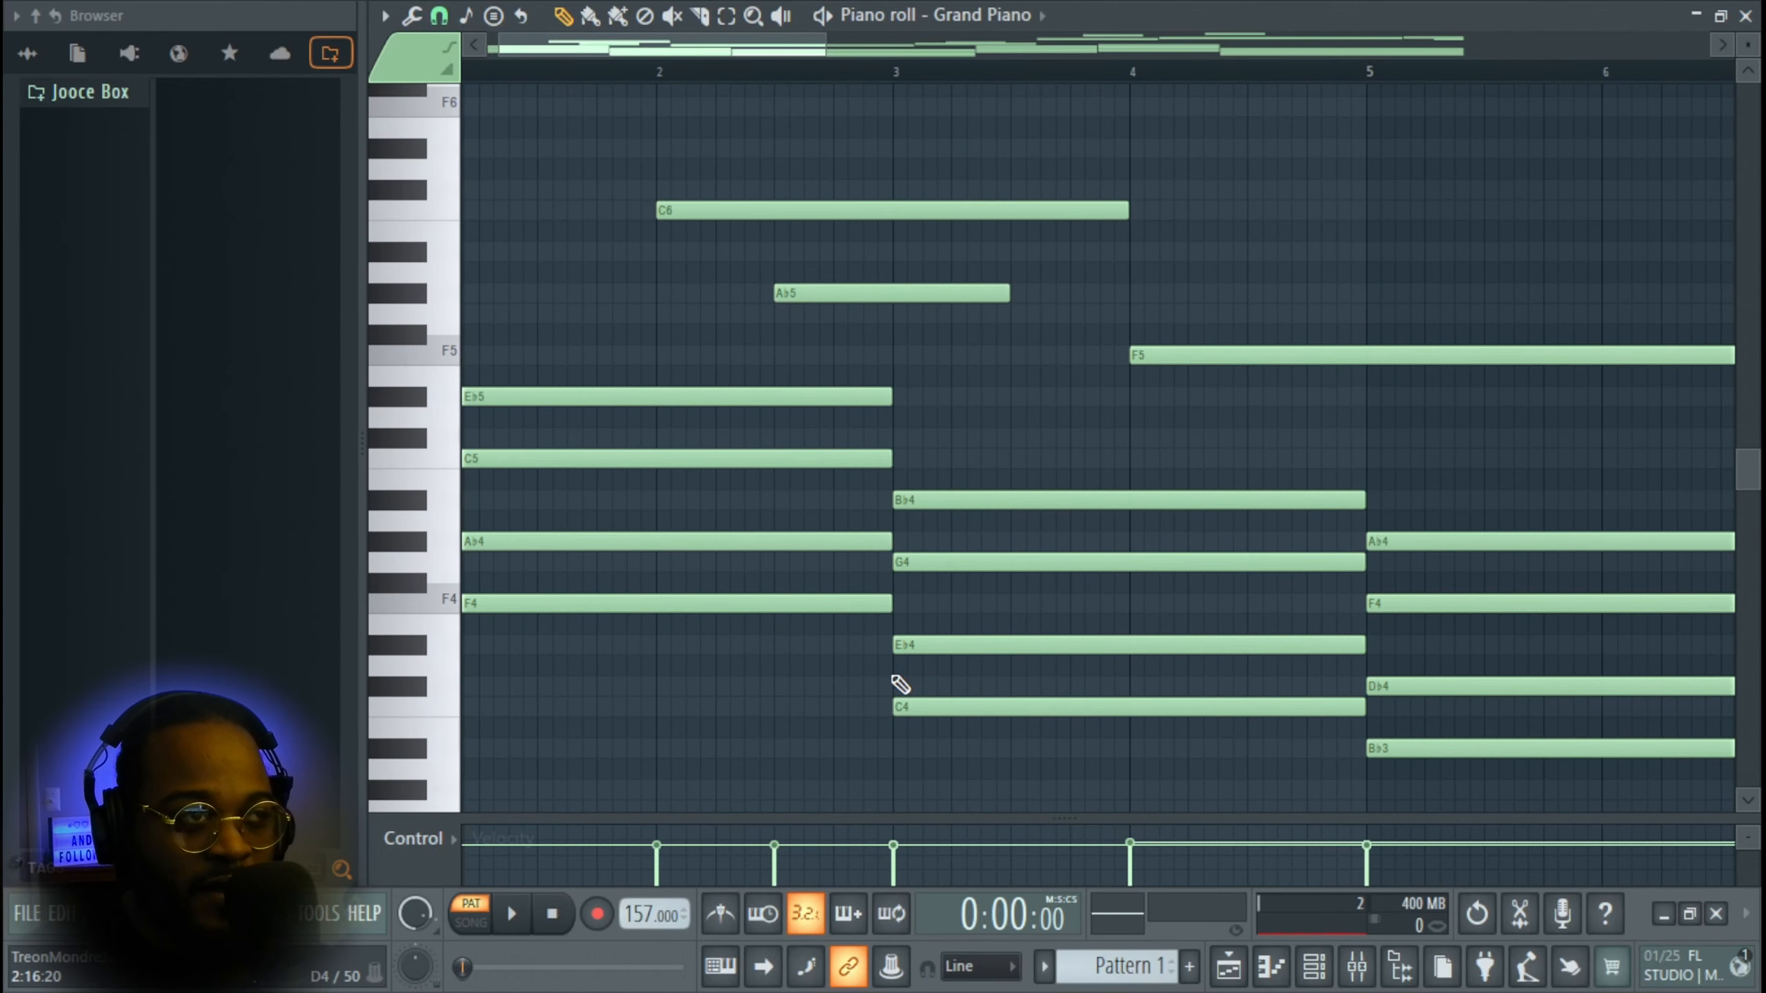
pyautogui.scroll(1, 901, 679)
pyautogui.scroll(-1, 901, 679)
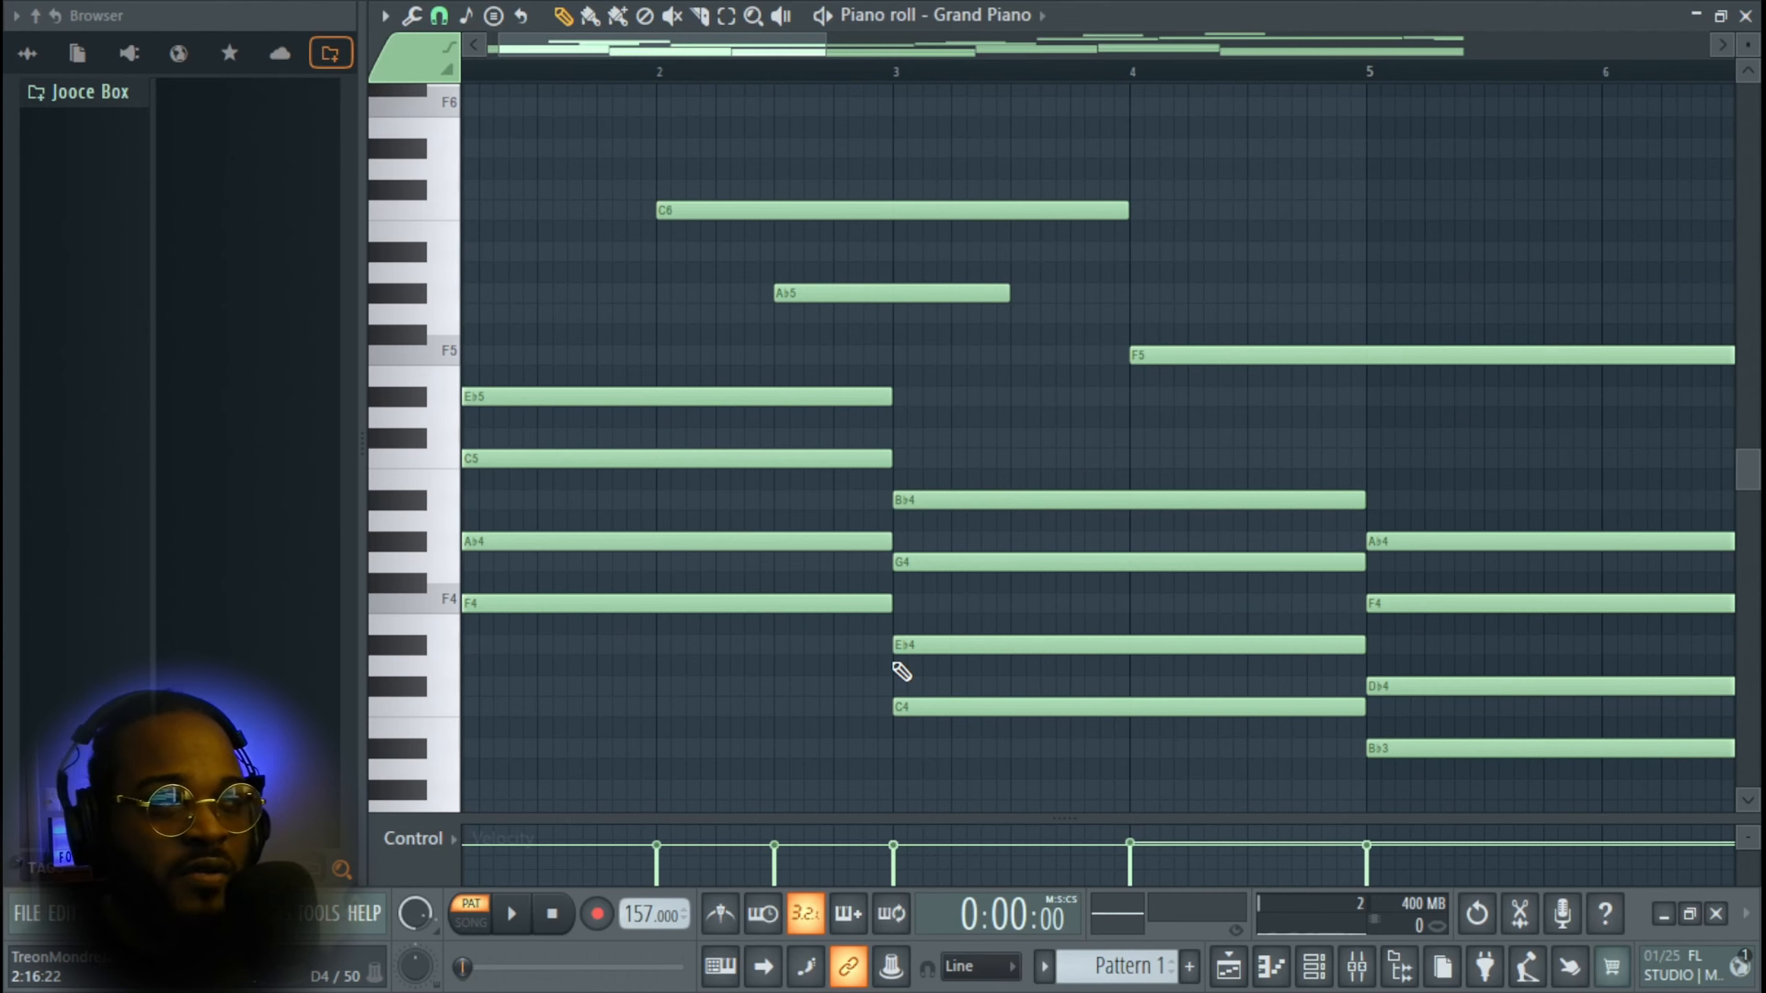
pyautogui.scroll(1, 901, 672)
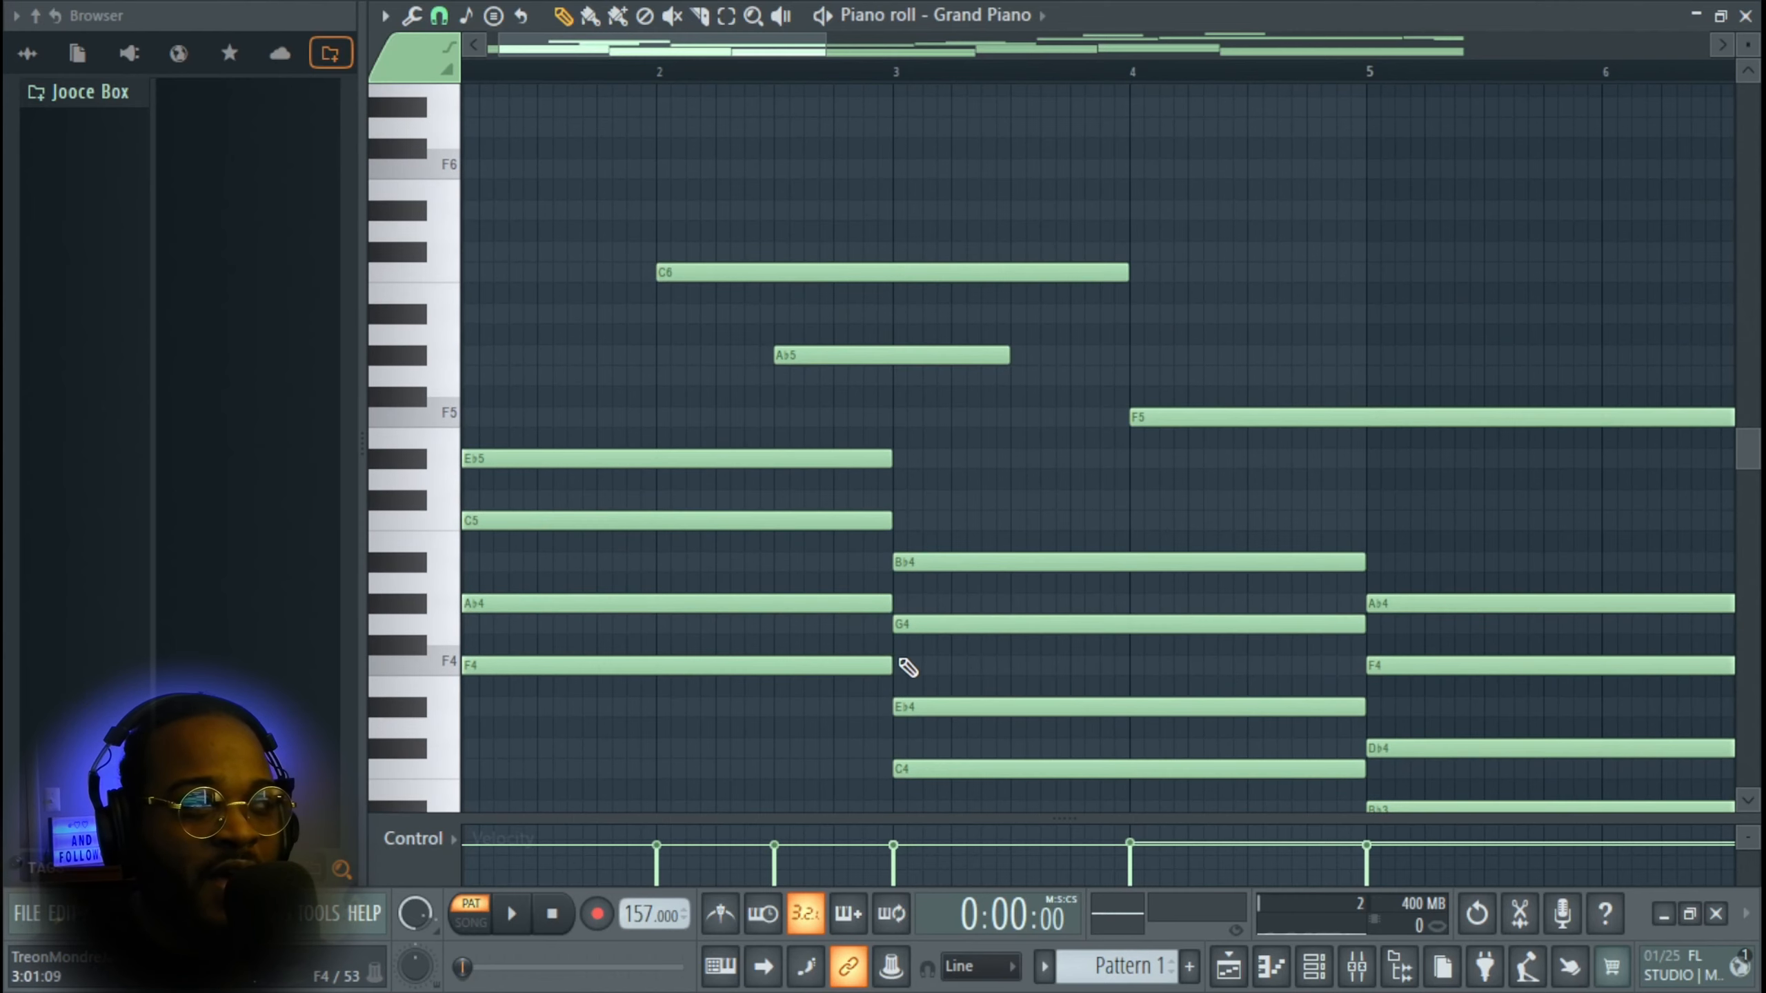
pyautogui.scroll(3, 911, 673)
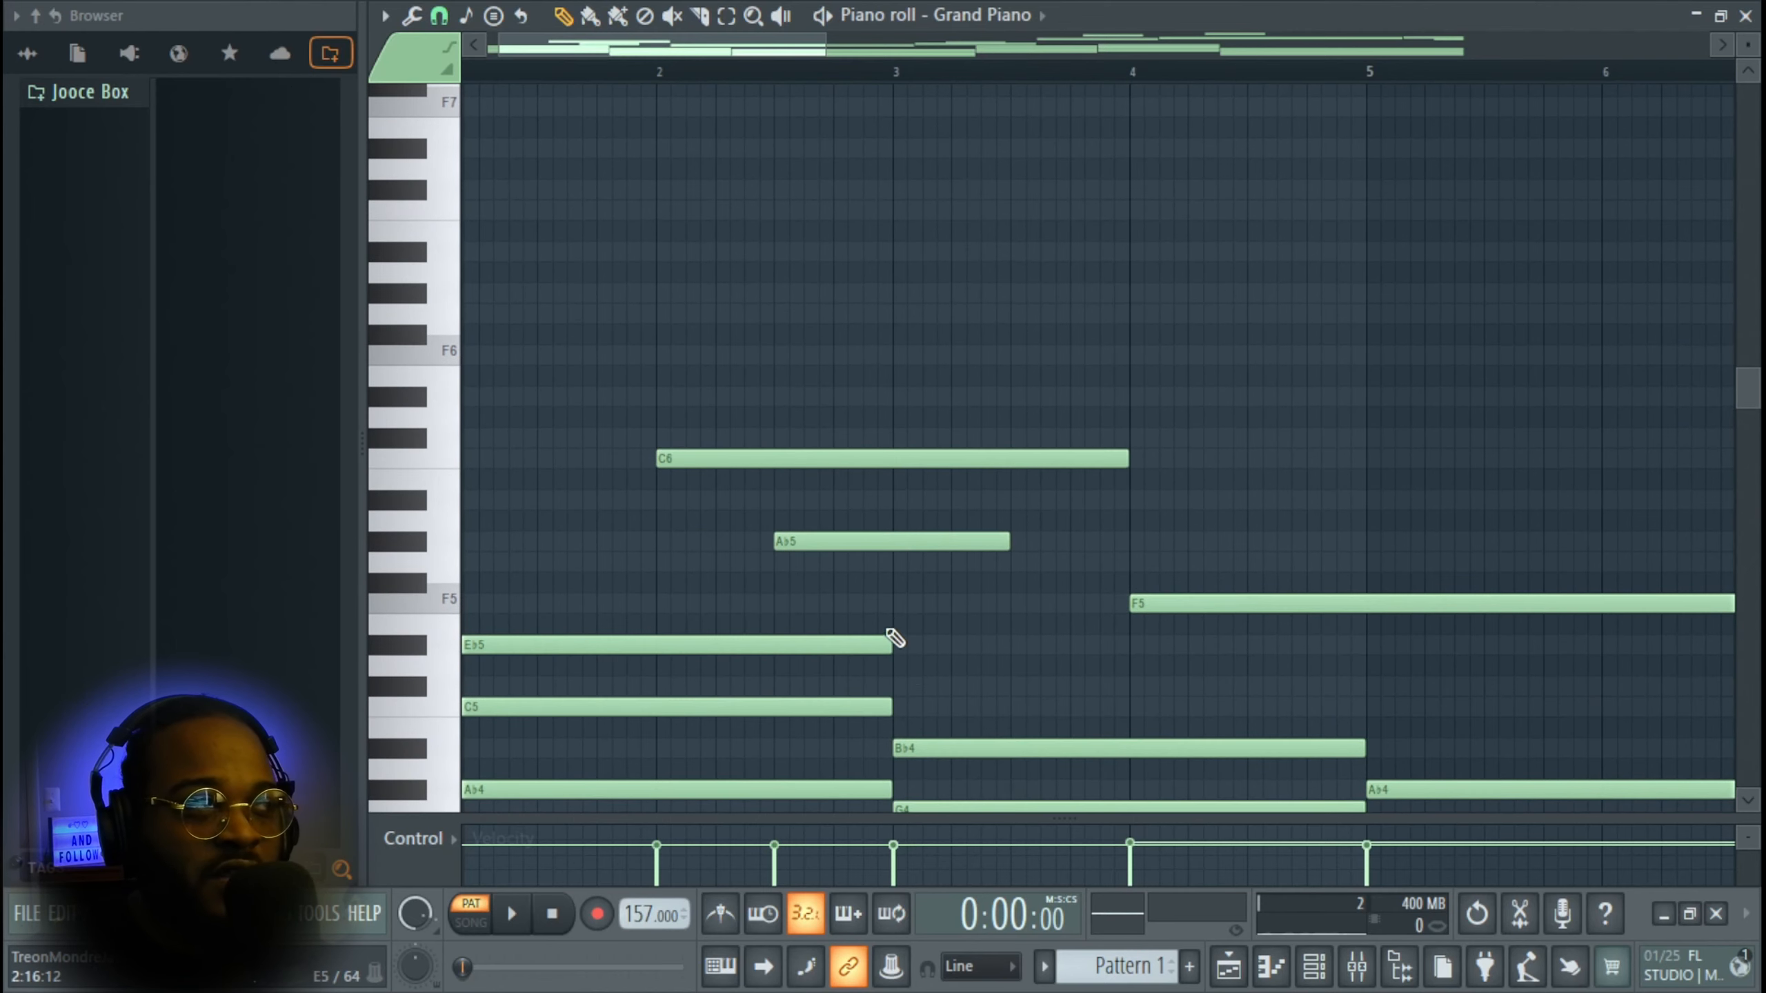
pyautogui.scroll(1, 871, 397)
pyautogui.scroll(1, 857, 354)
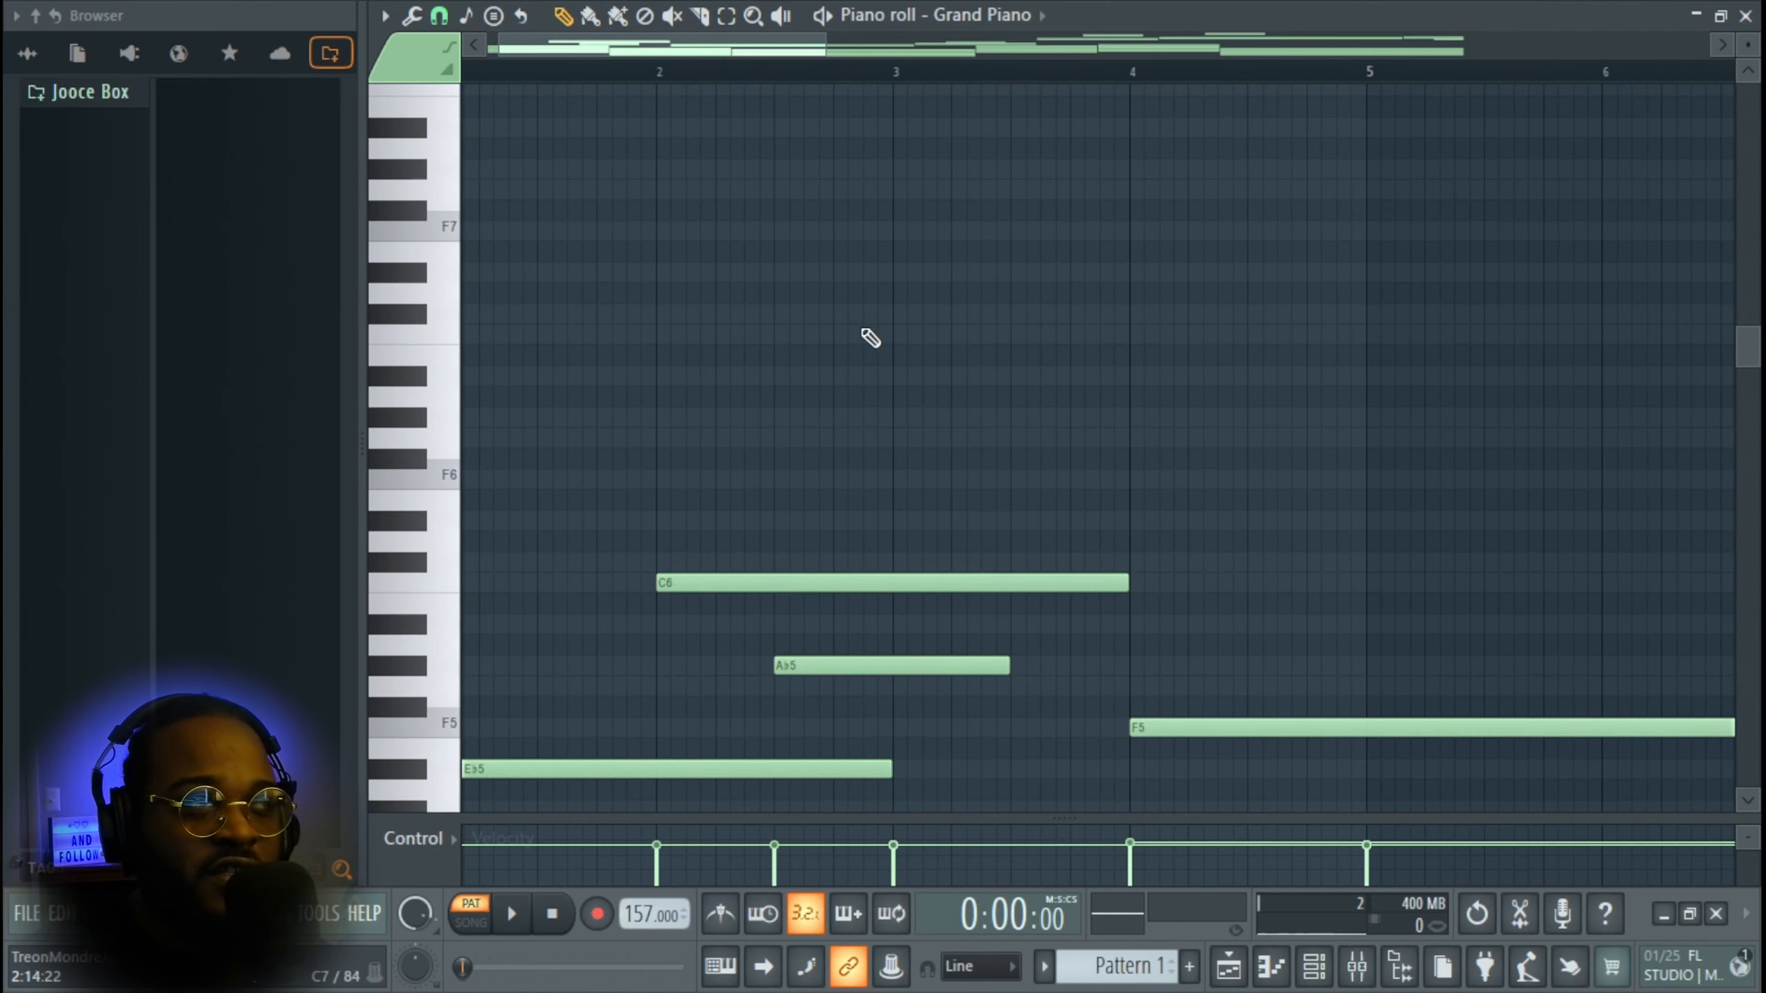
pyautogui.click(850, 334)
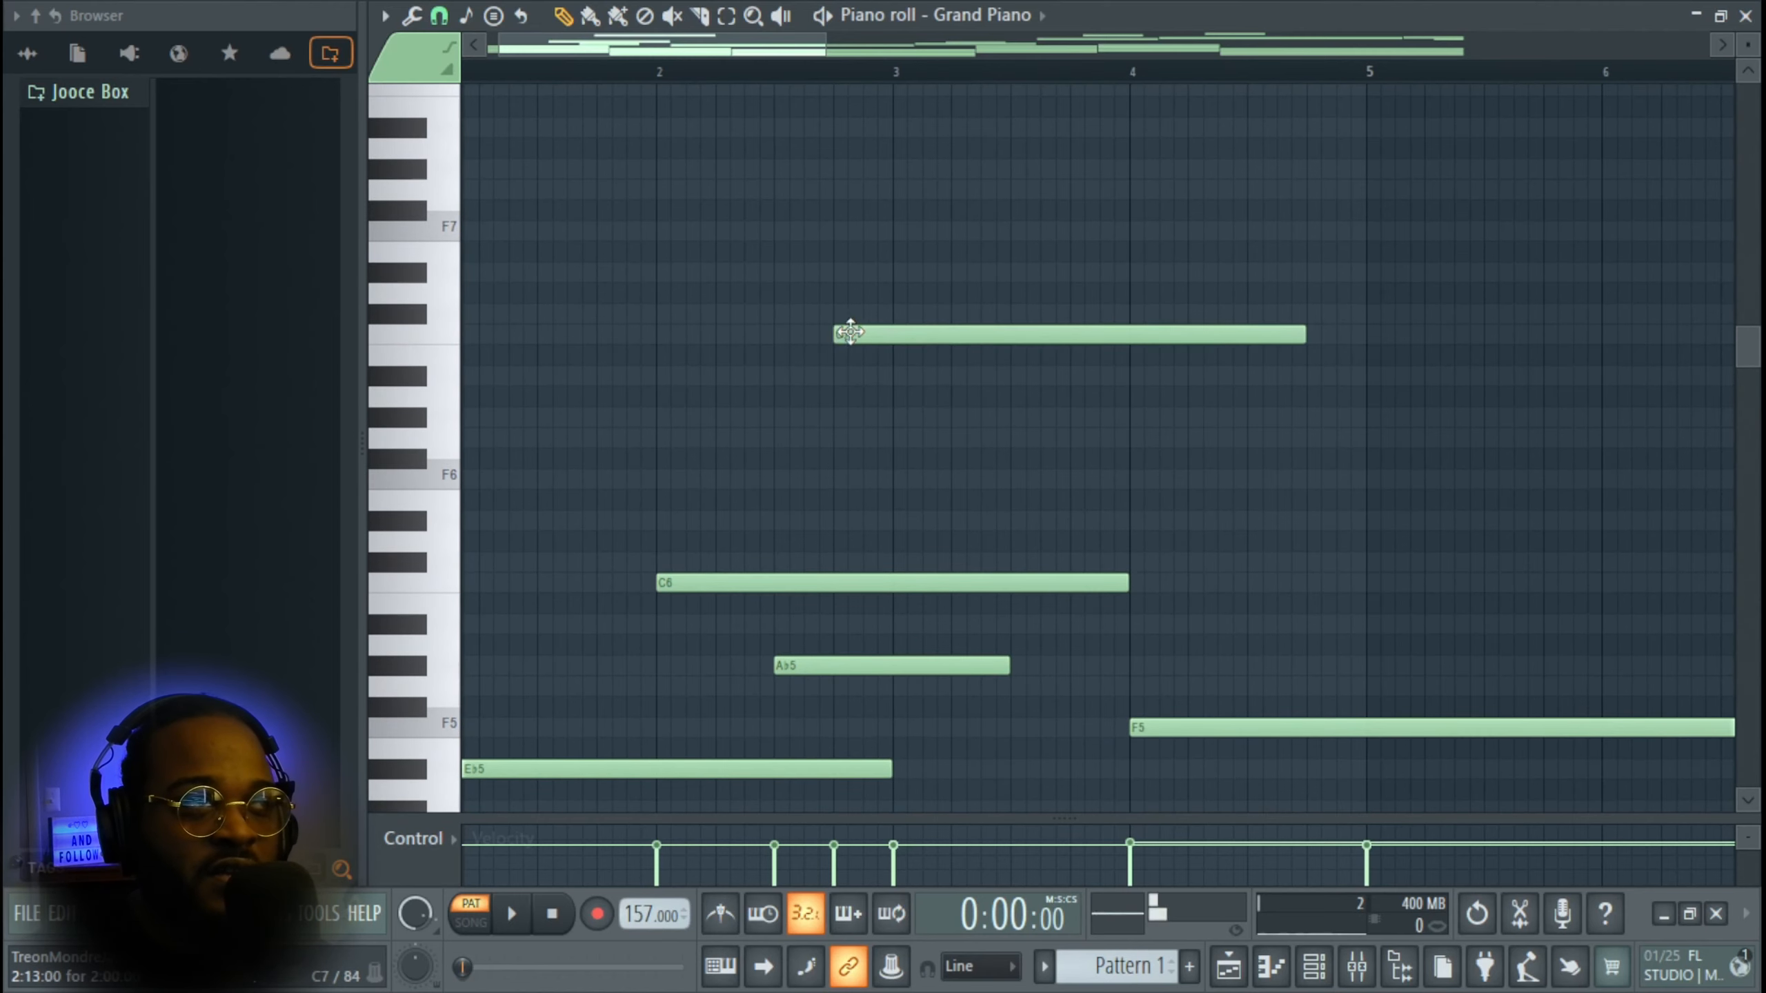
pyautogui.click(877, 377)
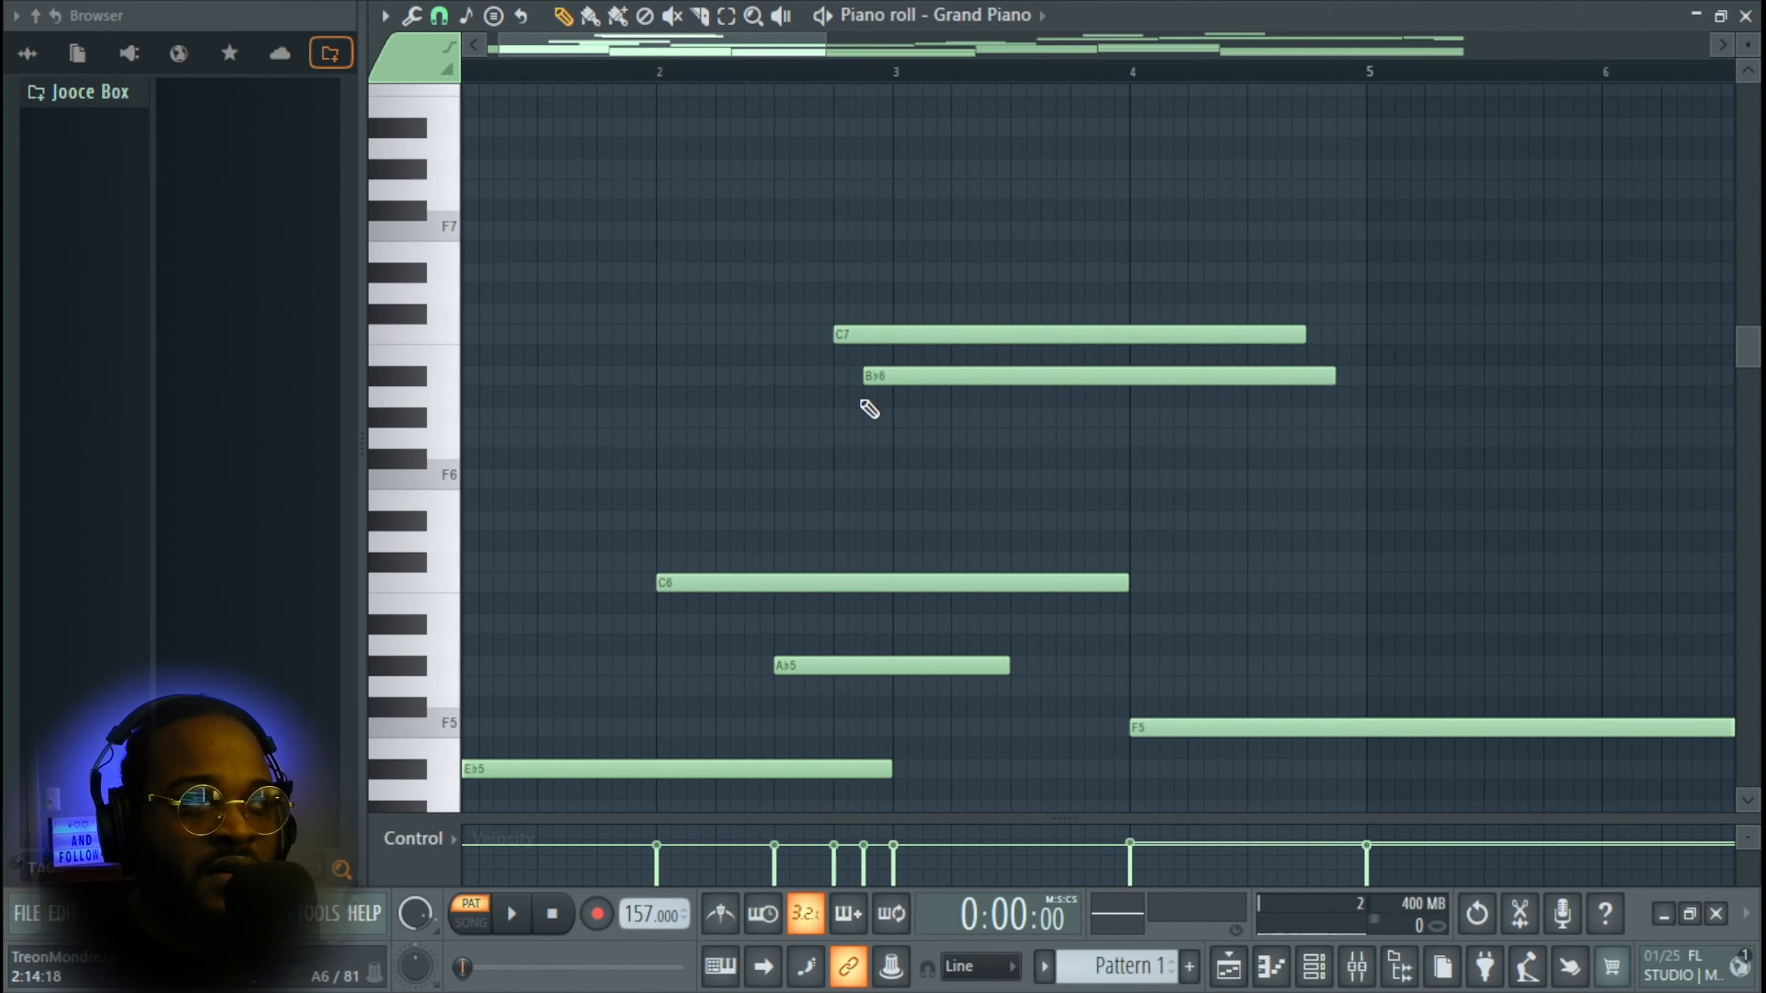
pyautogui.keyDown('ctrl'); pyautogui.scroll(3, 855, 417); pyautogui.keyUp('ctrl')
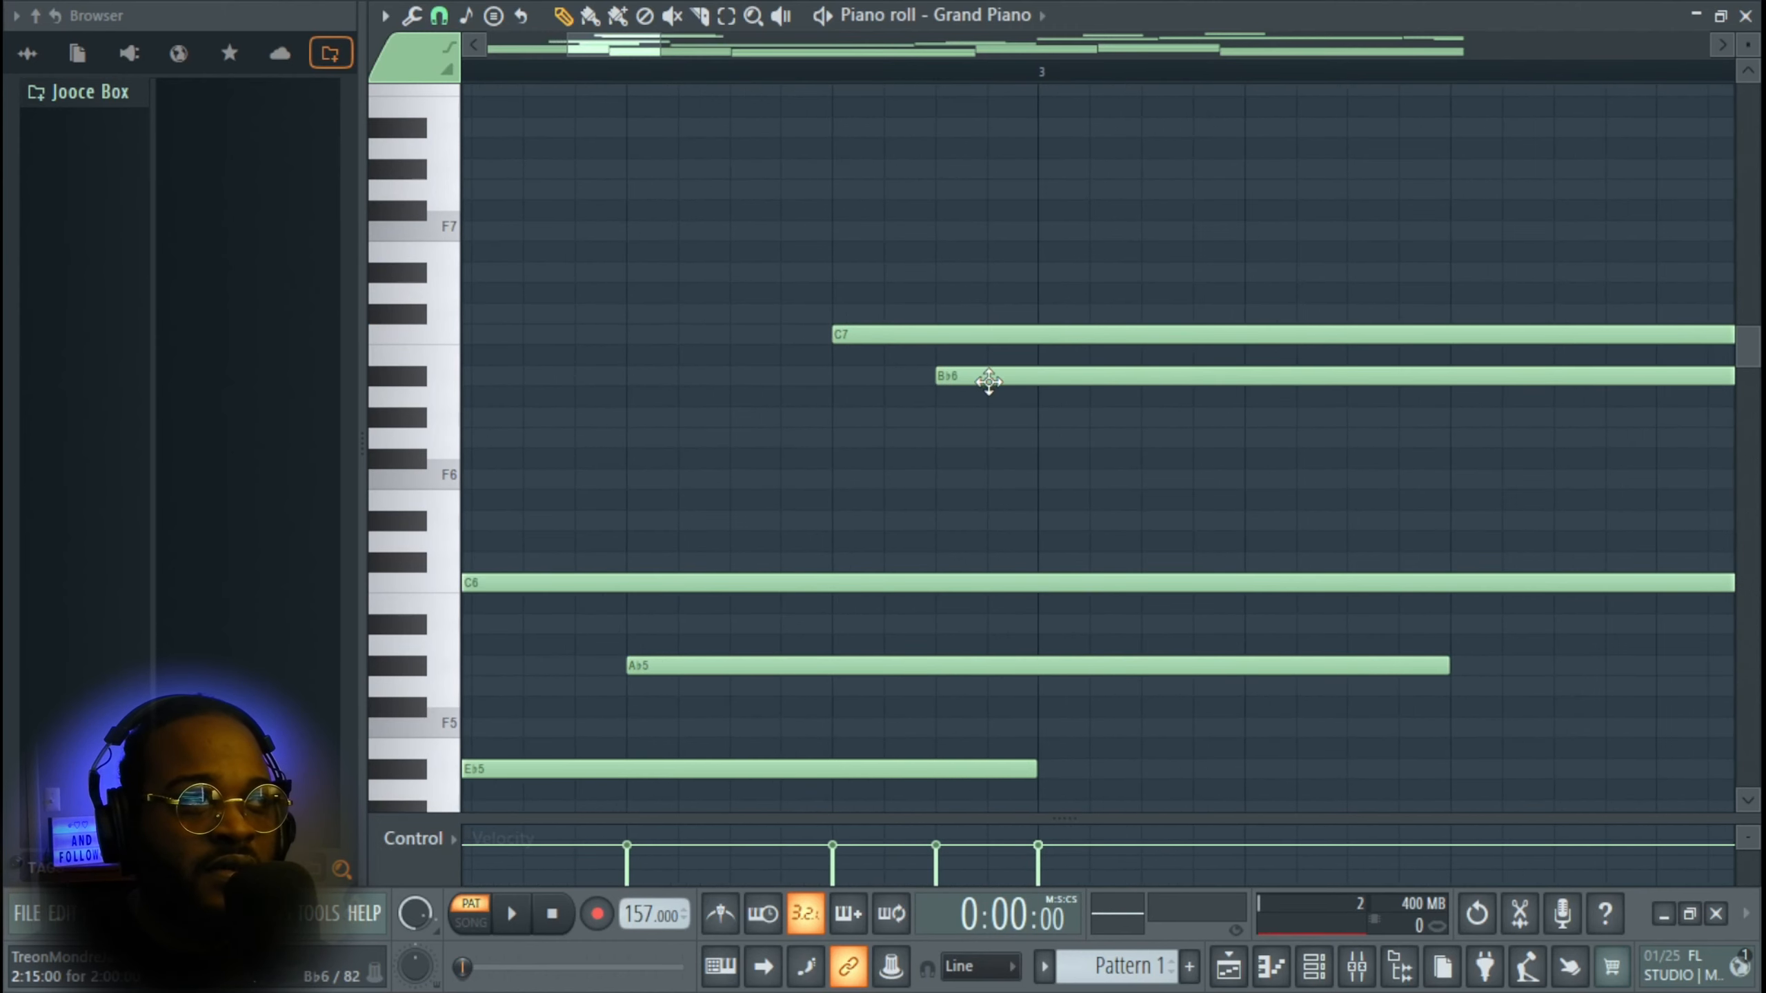
pyautogui.moveTo(896, 332); pyautogui.dragTo(809, 339)
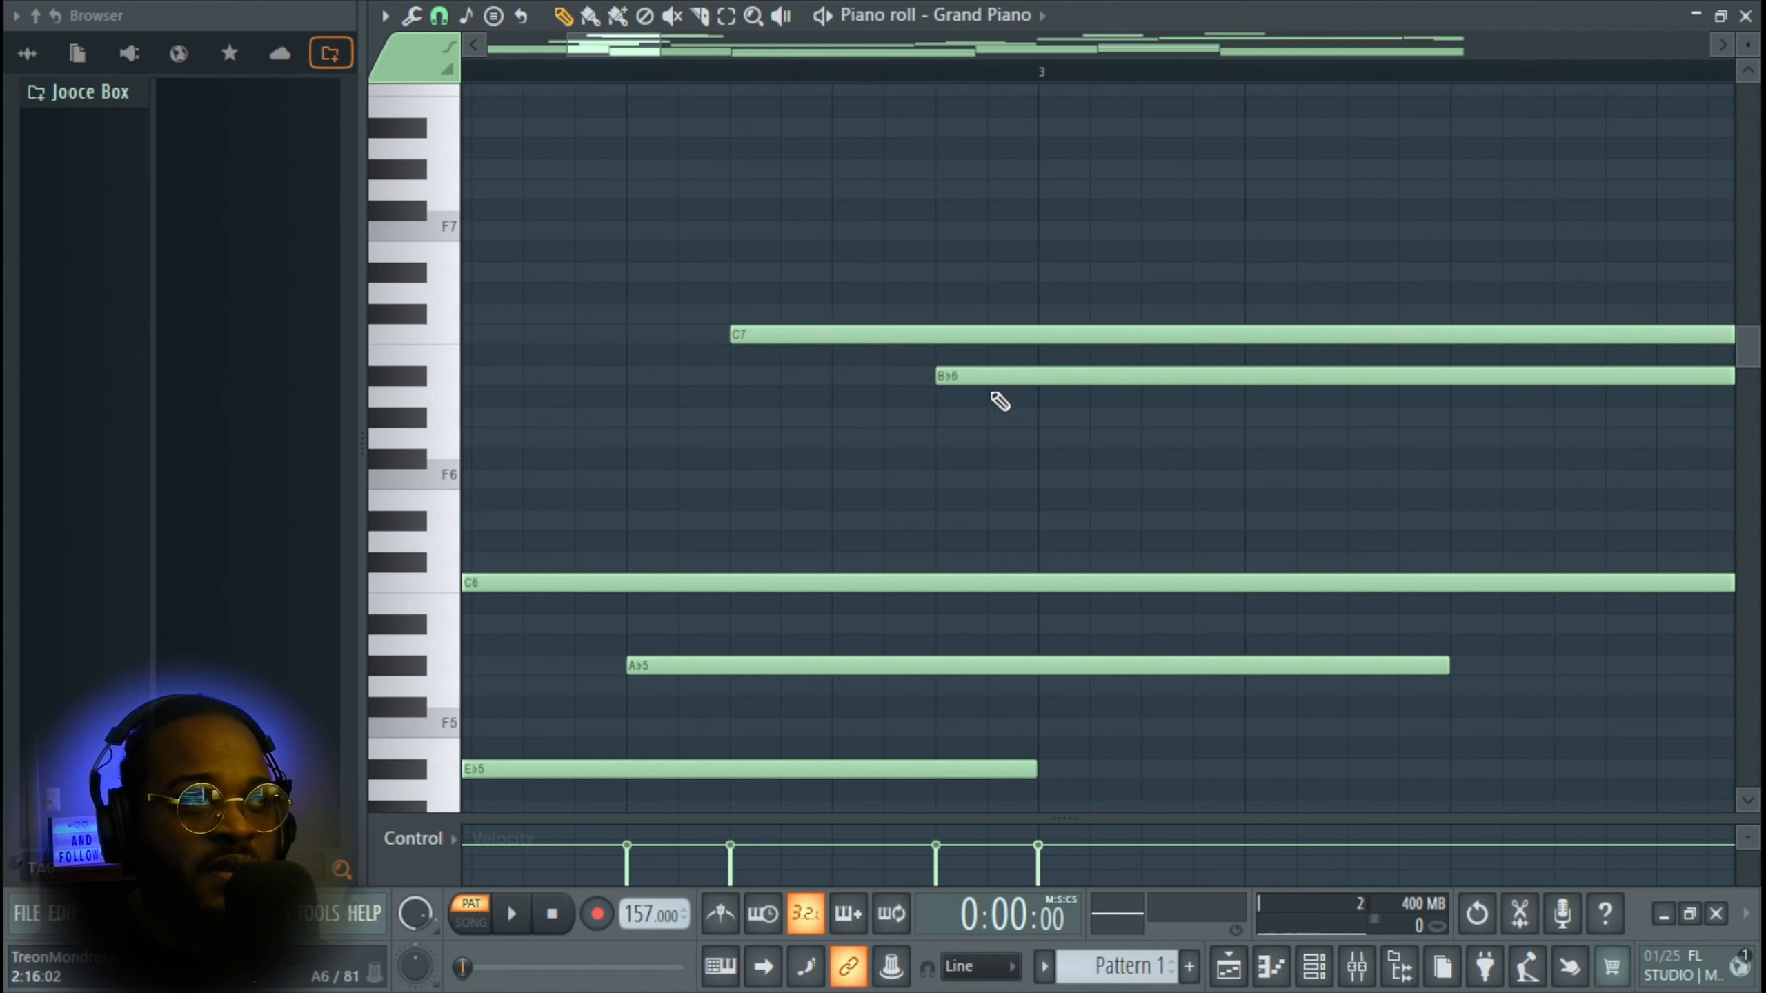
pyautogui.moveTo(976, 377); pyautogui.dragTo(894, 421)
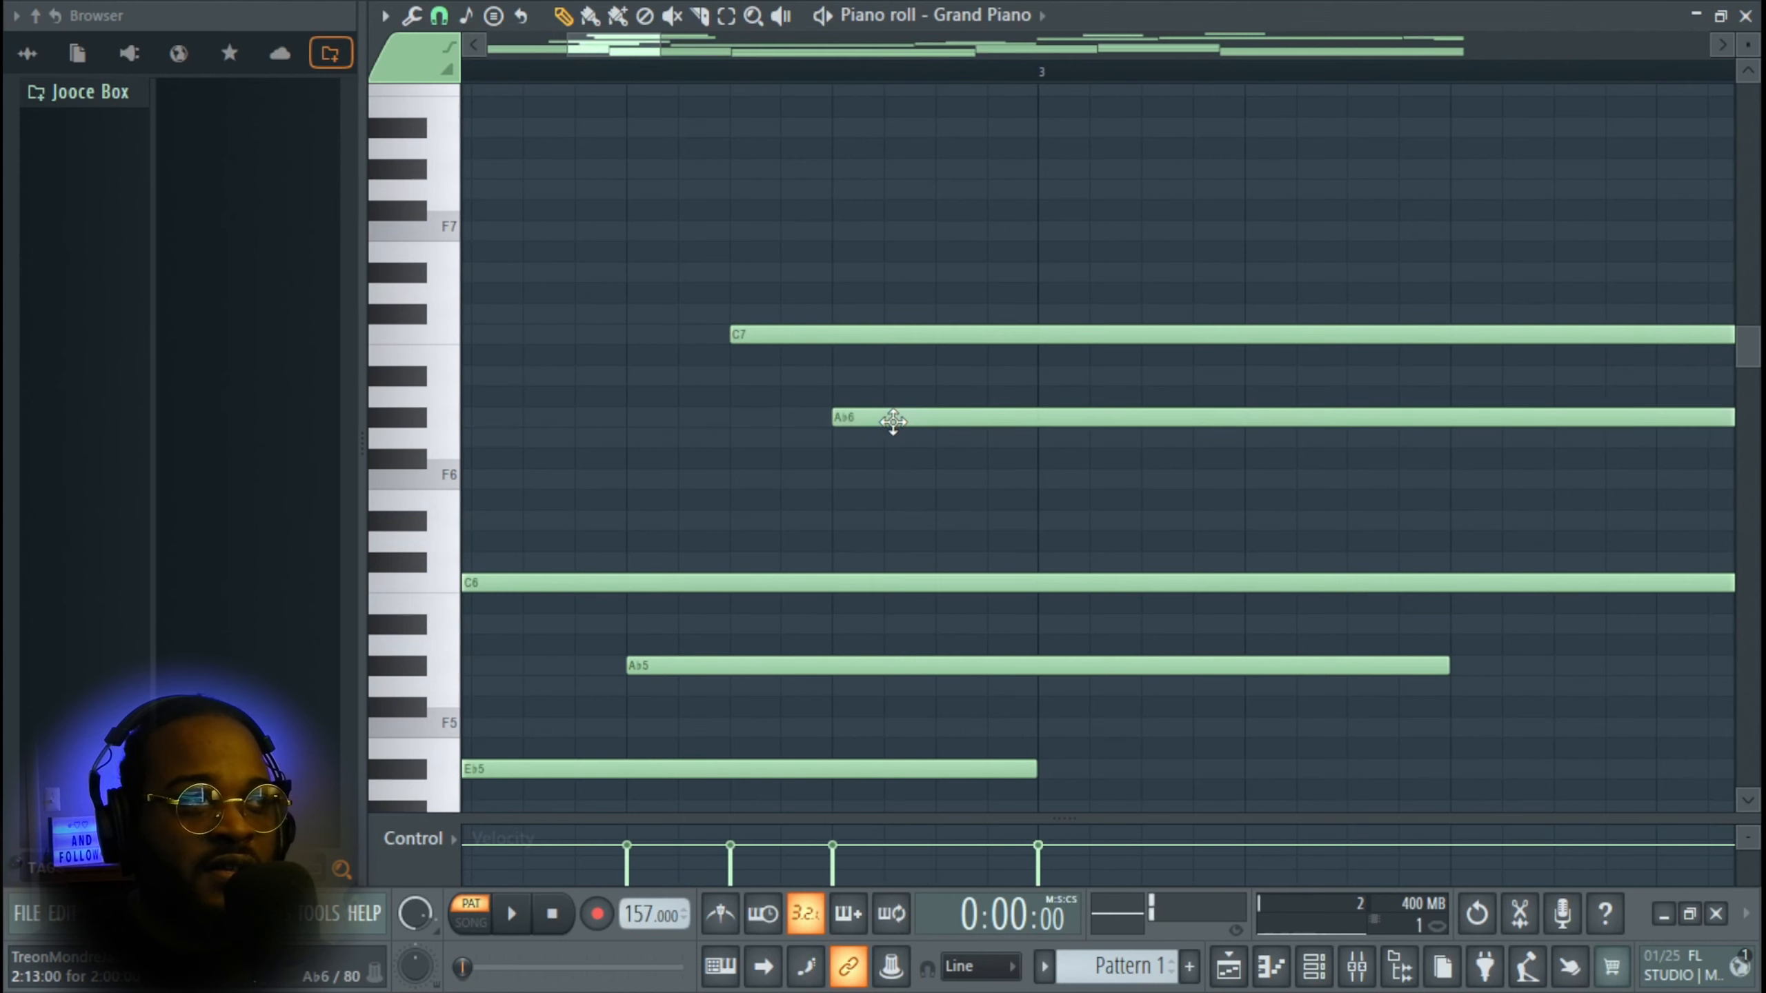
# - Add an E♭6 note seven eighths through bar 2 and an F6 note at the start of bar 3, and play the pattern
pyautogui.click(956, 518)
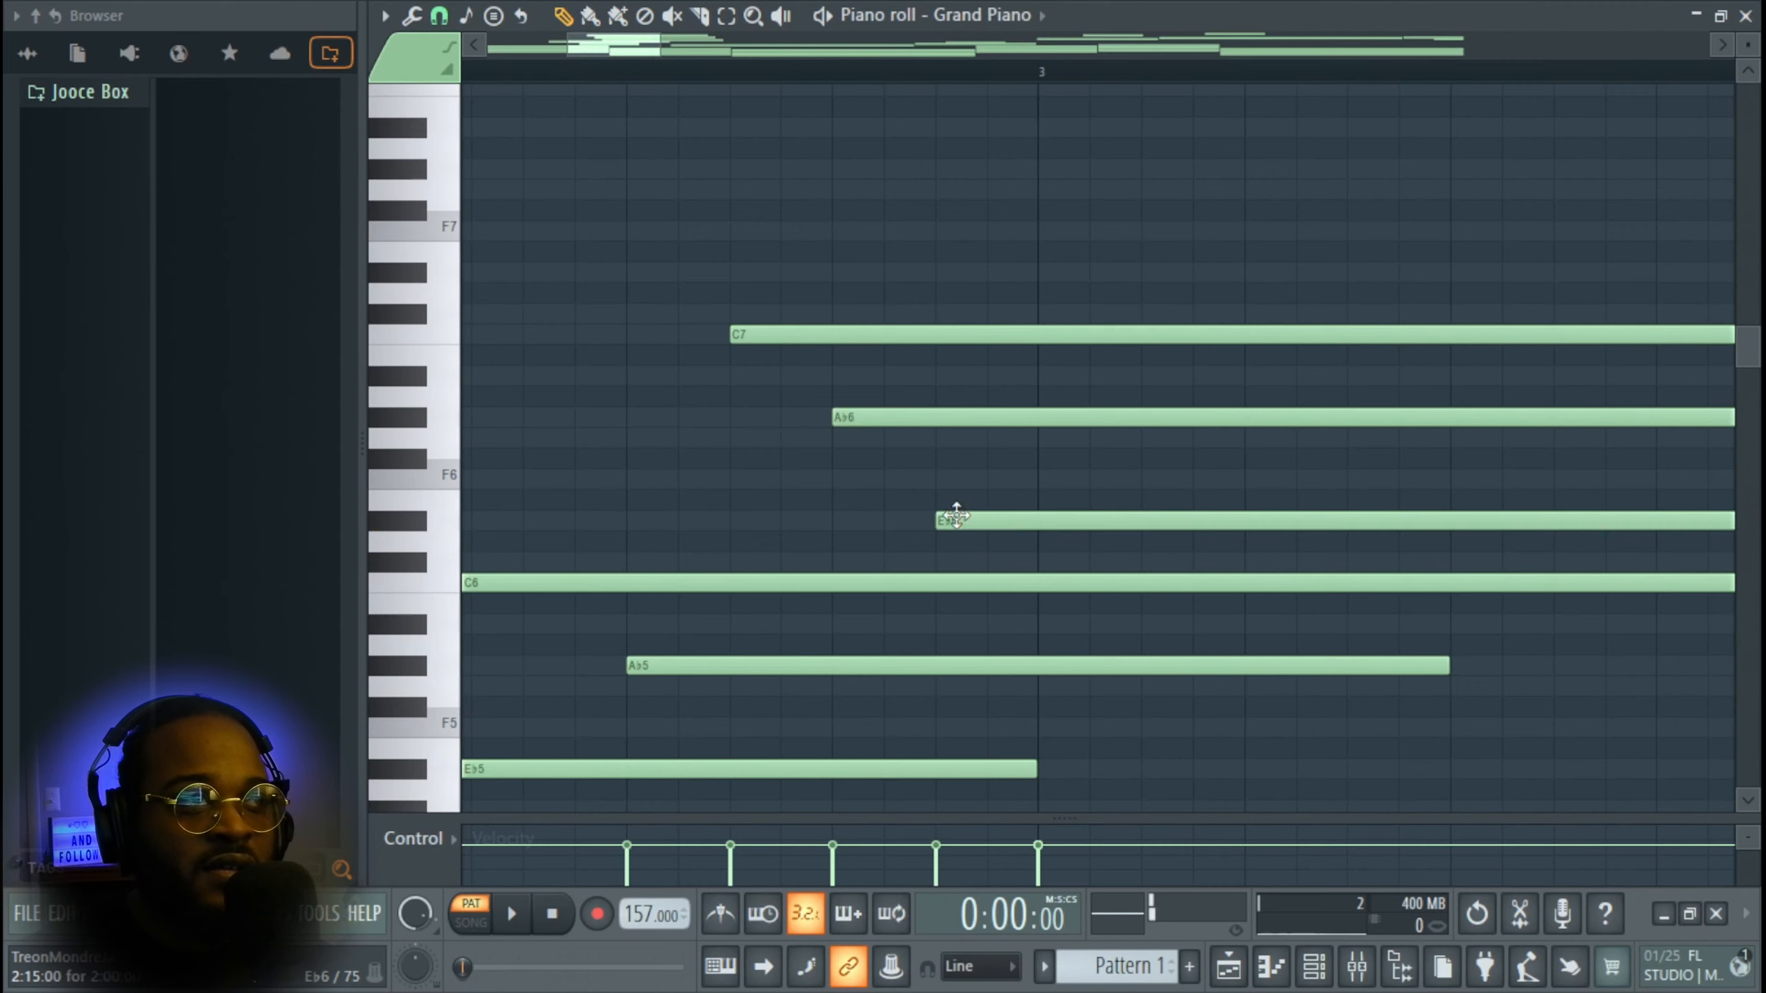
pyautogui.click(1043, 484)
pyautogui.press('space')
pyautogui.scroll(-3, 1194, 477)
pyautogui.scroll(-6, 1202, 480)
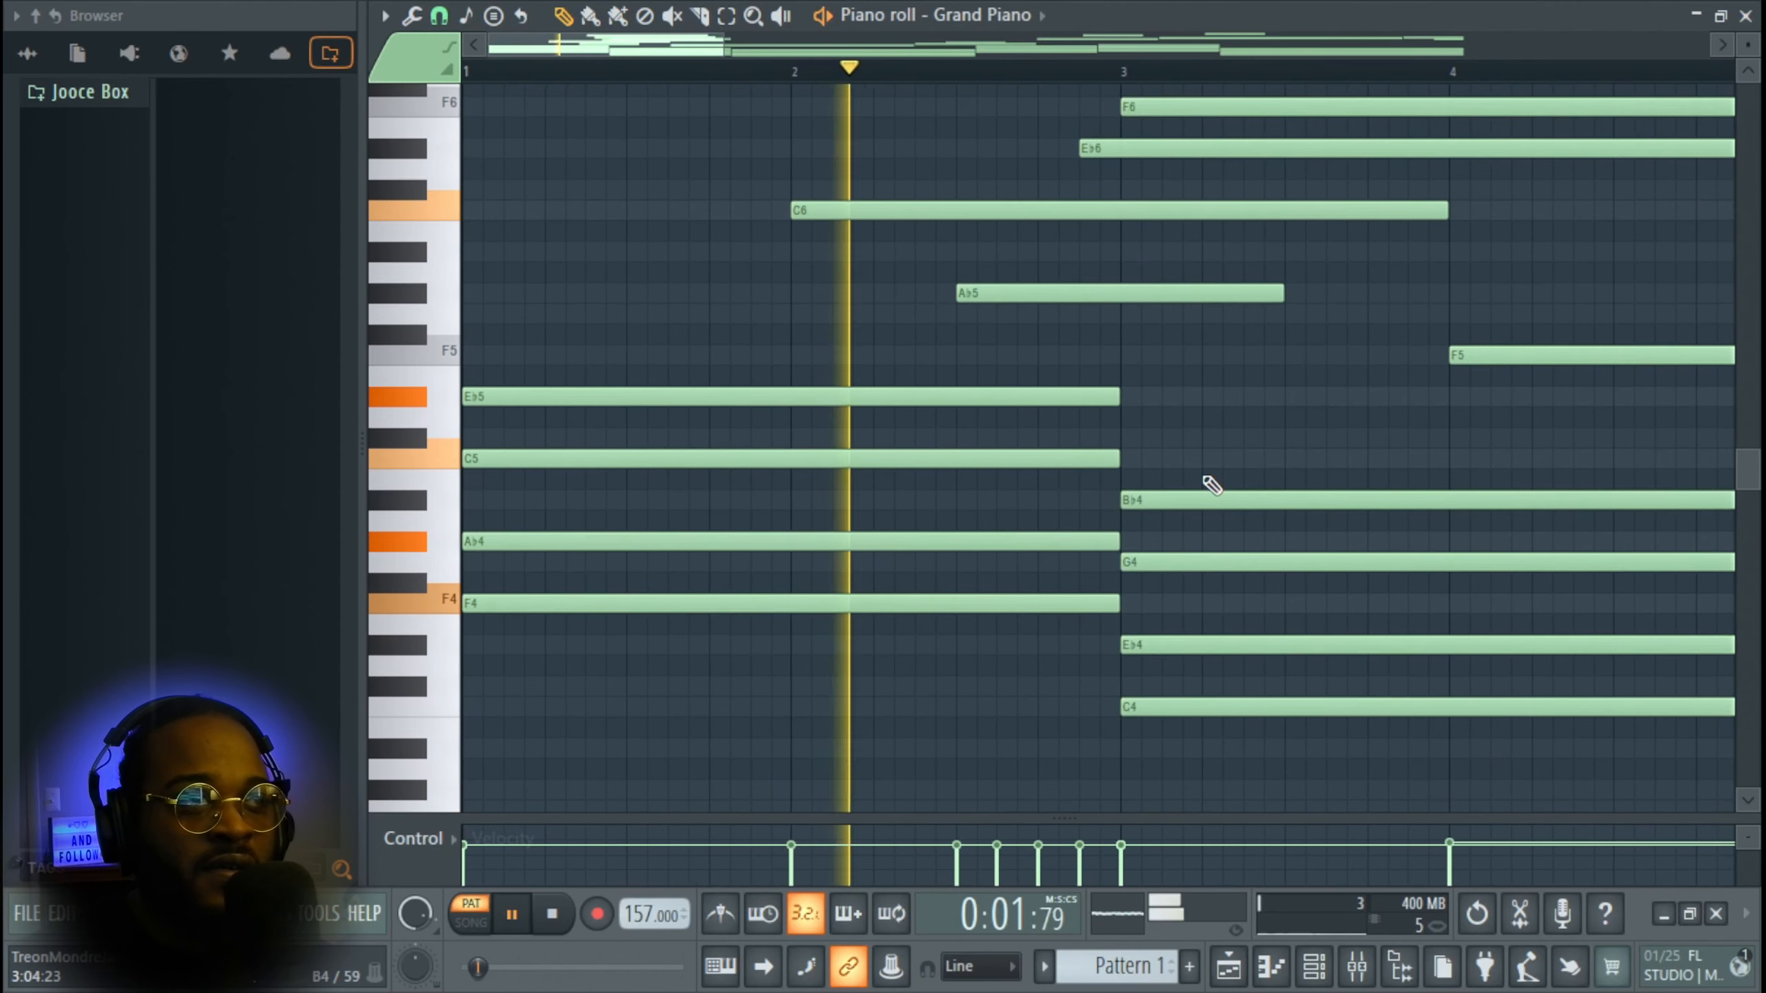
pyautogui.scroll(3, 1212, 485)
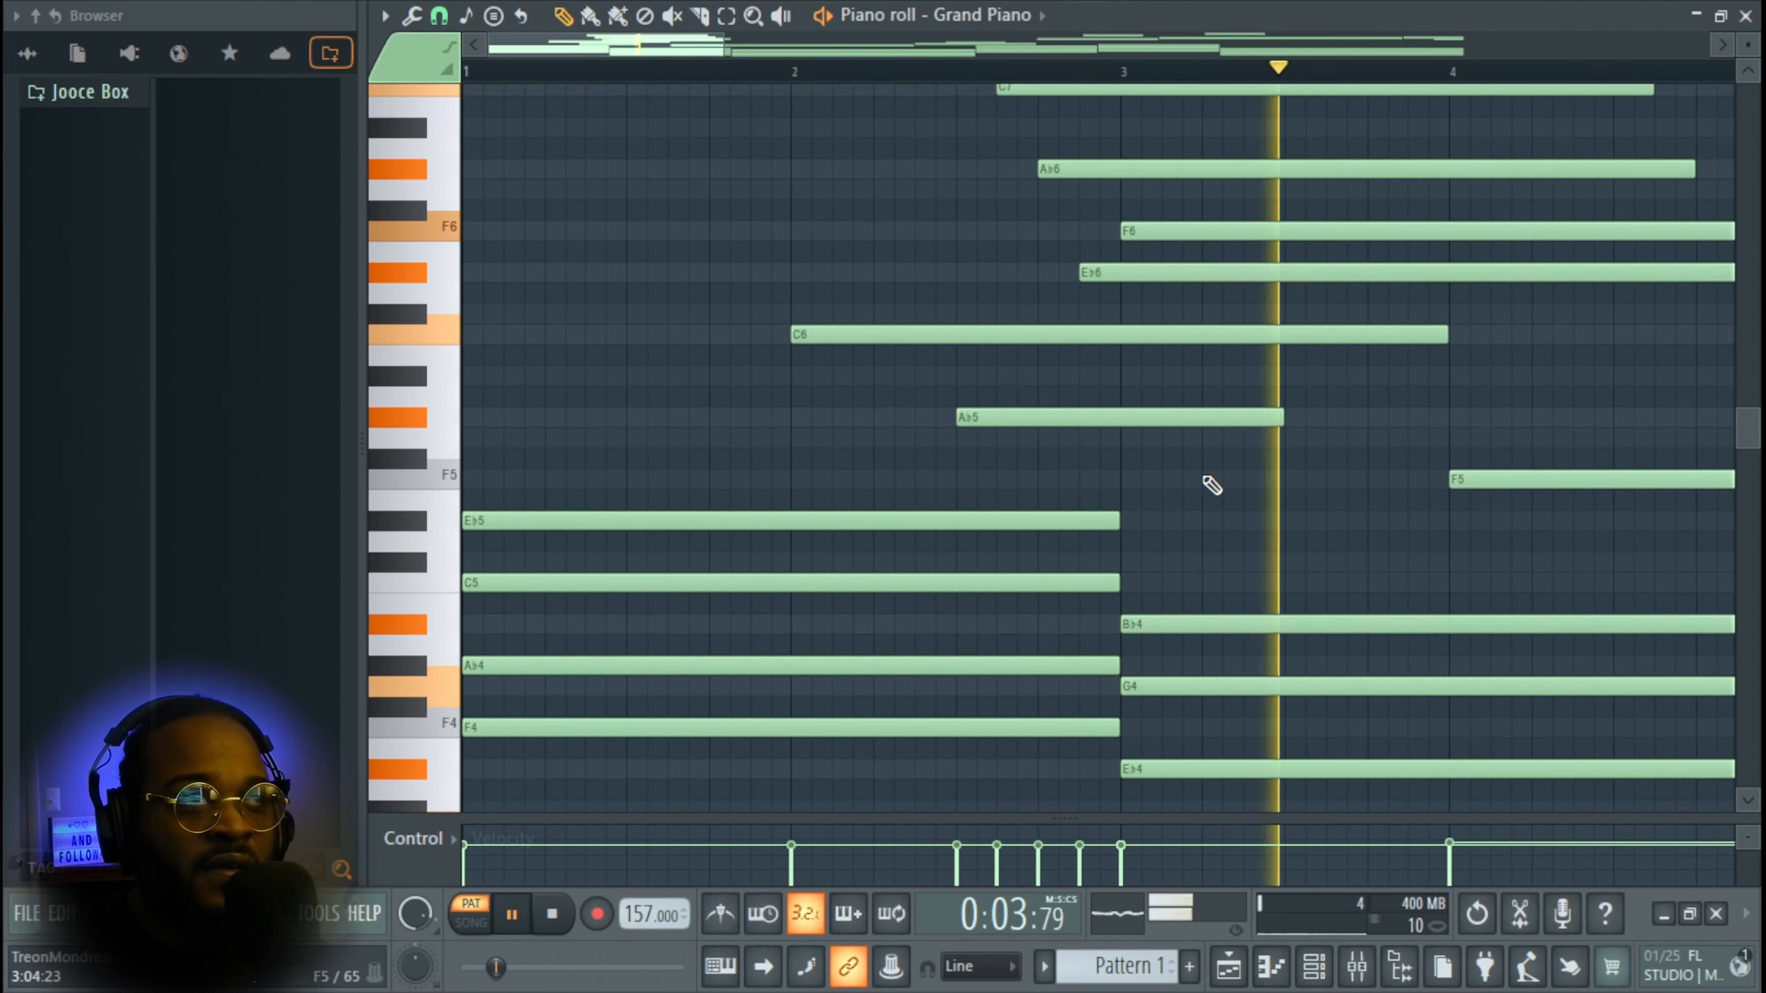
pyautogui.press('space')
# - Swap the last two run notes so F6 starts seven eighths through bar 2 and E♭6 starts at bar 3, and play the pattern
pyautogui.scroll(2, 1209, 483)
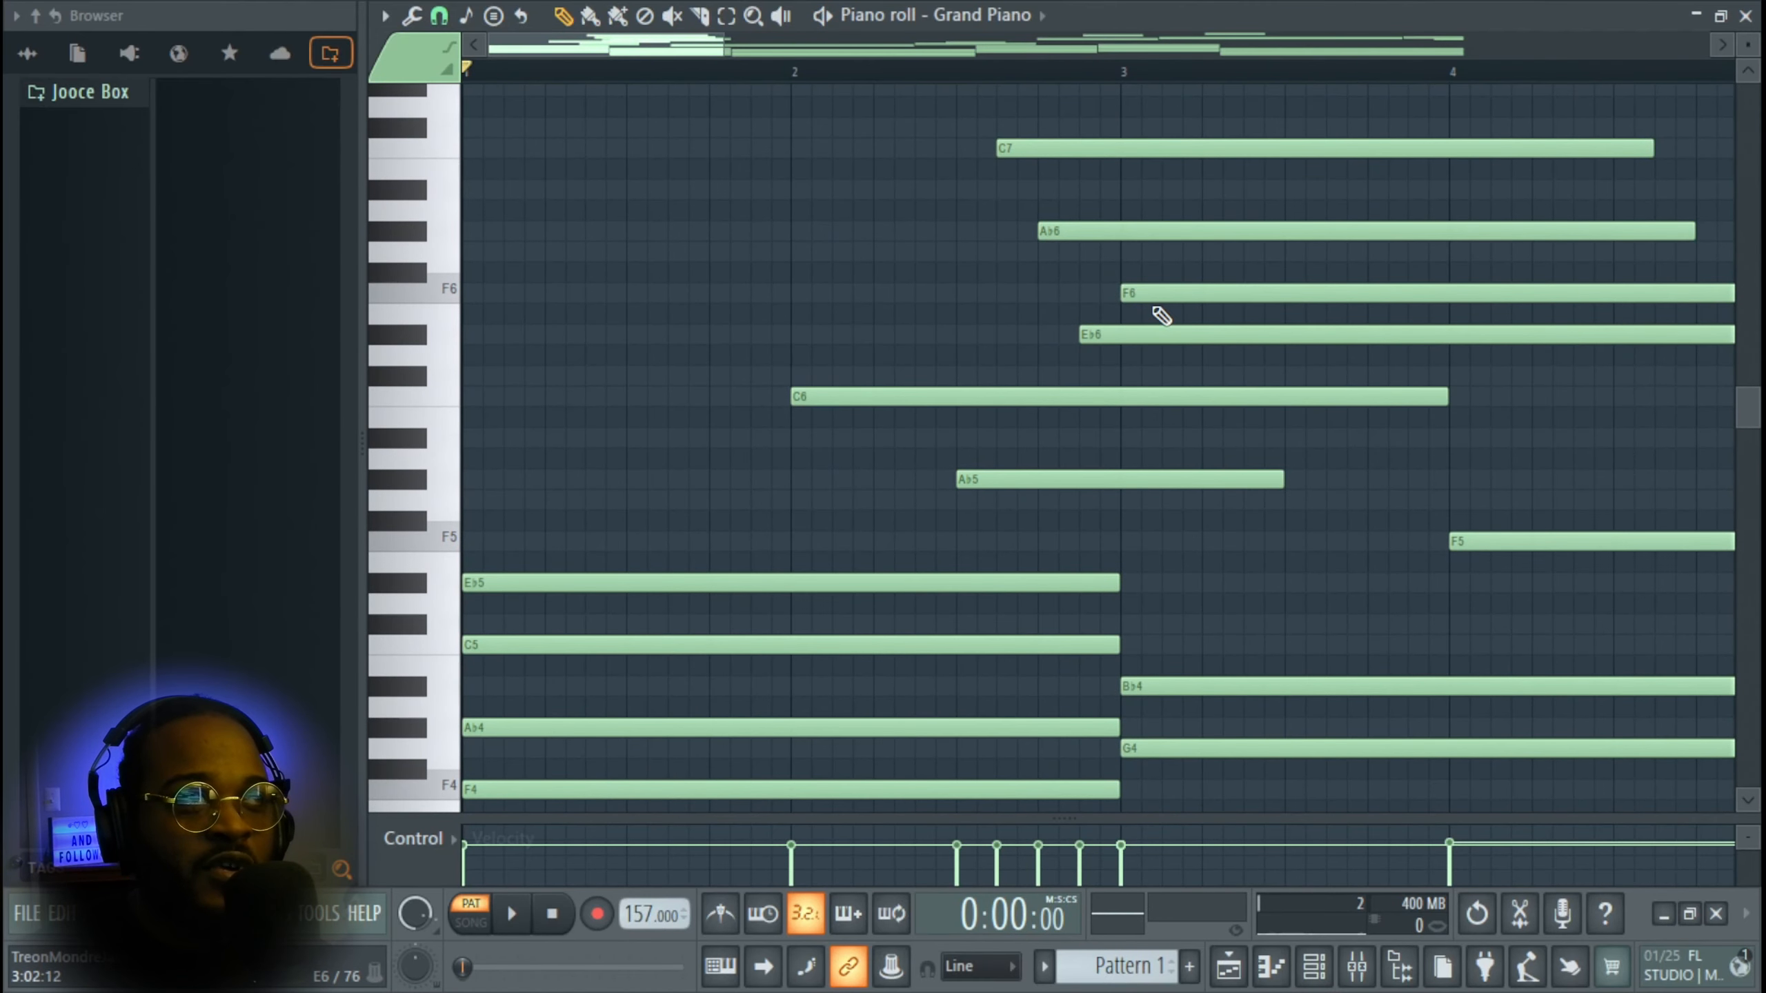
pyautogui.moveTo(1154, 297); pyautogui.dragTo(1174, 331)
pyautogui.press('space')
pyautogui.press('space')
pyautogui.press('space')
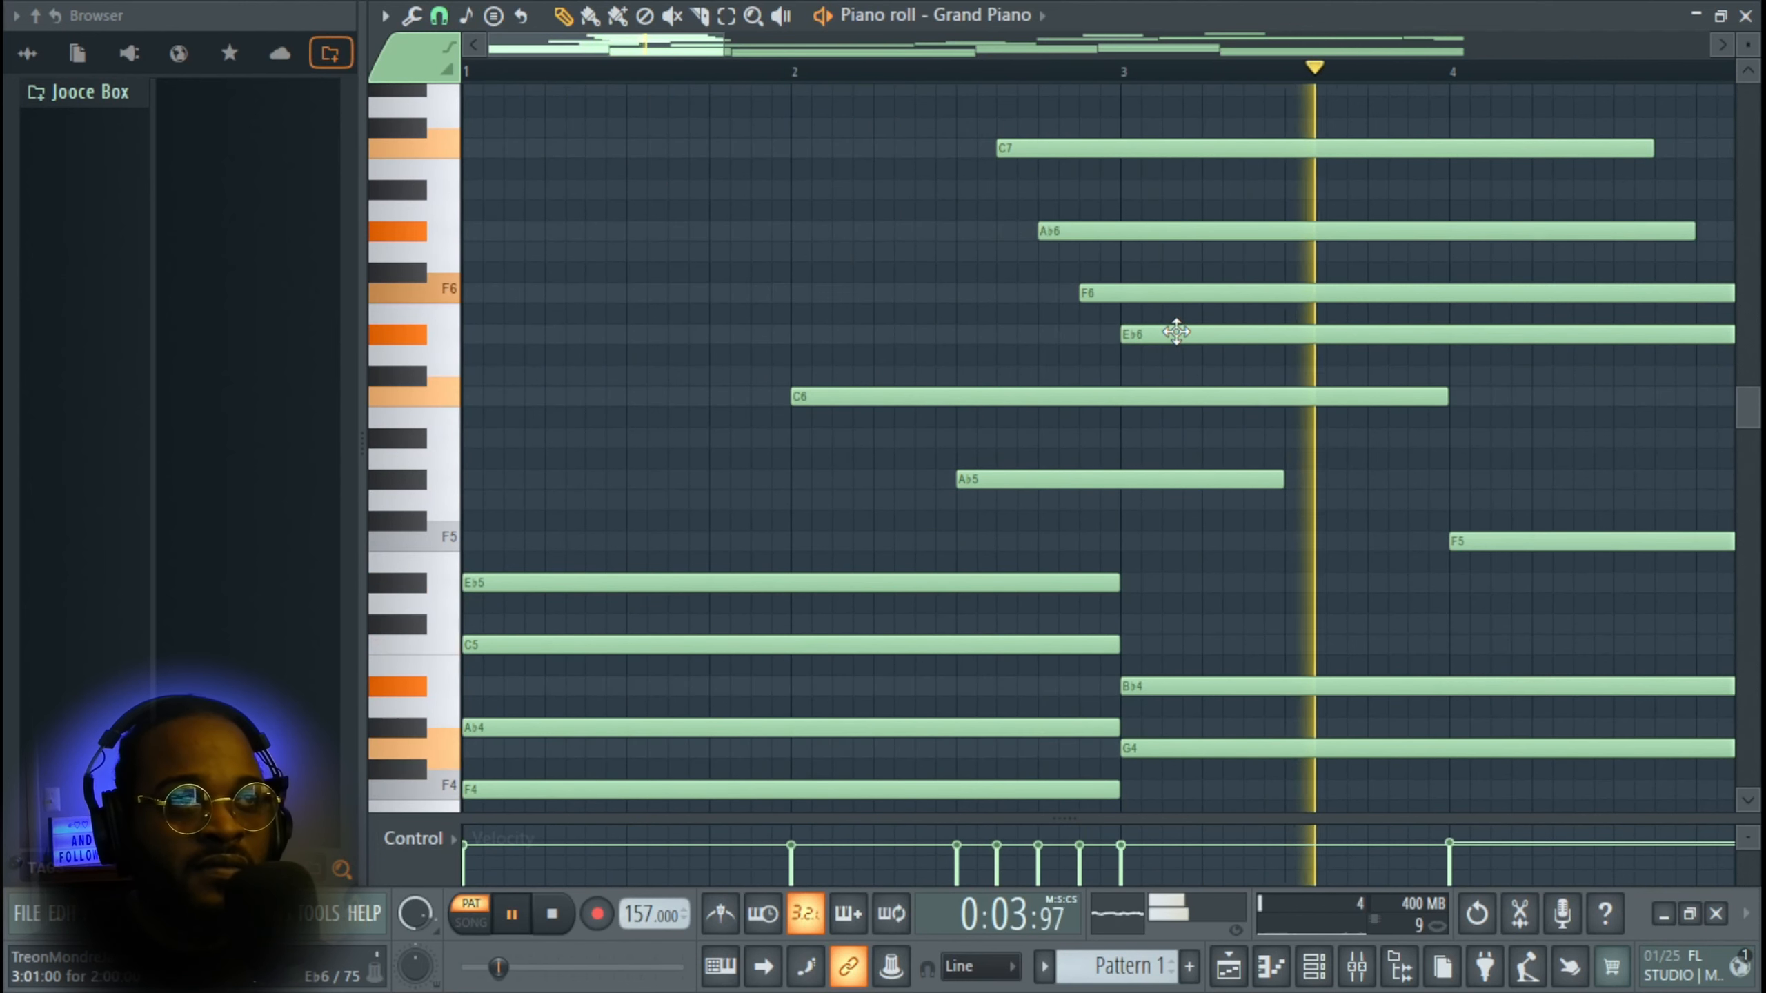
pyautogui.keyDown('ctrl'); pyautogui.scroll(-1, 1175, 330); pyautogui.keyUp('ctrl')
pyautogui.press('space')
# - Copy the first chord's A♭4 note two octaves up to A♭6, starting three eighths through bar 1, and play the pattern
pyautogui.keyDown('ctrl'); pyautogui.scroll(-3, 1204, 273); pyautogui.keyUp('ctrl')
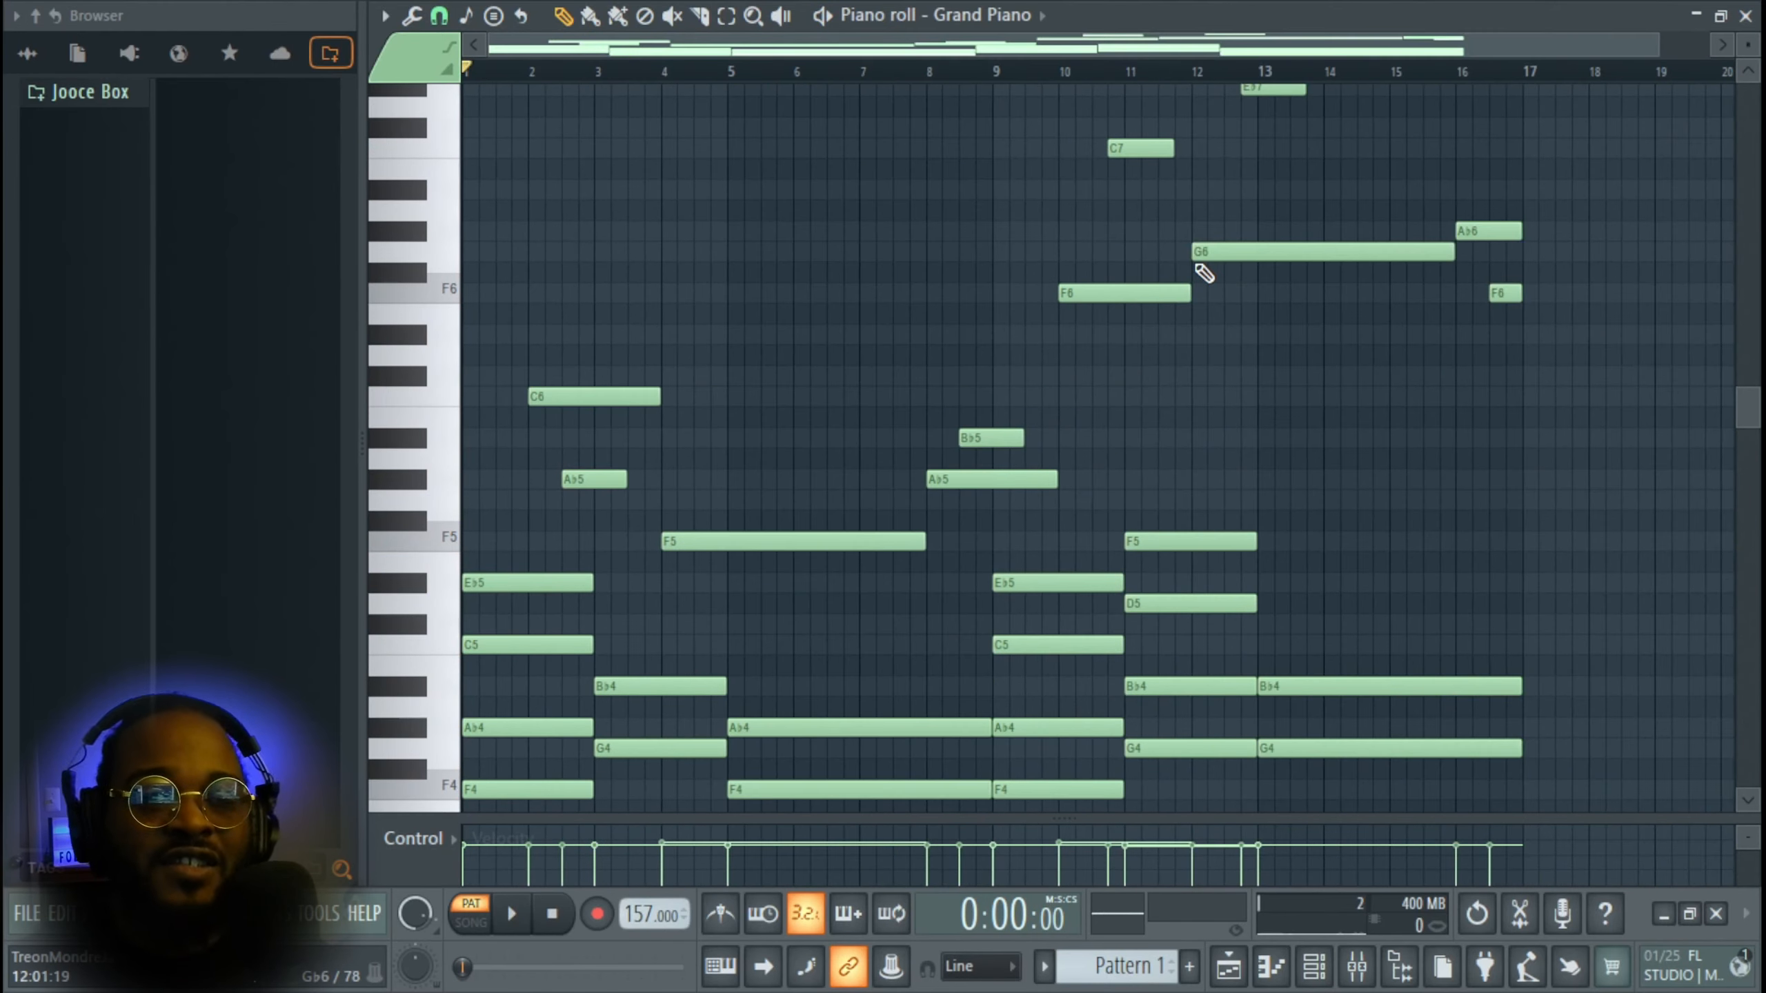
pyautogui.scroll(-3, 1229, 376)
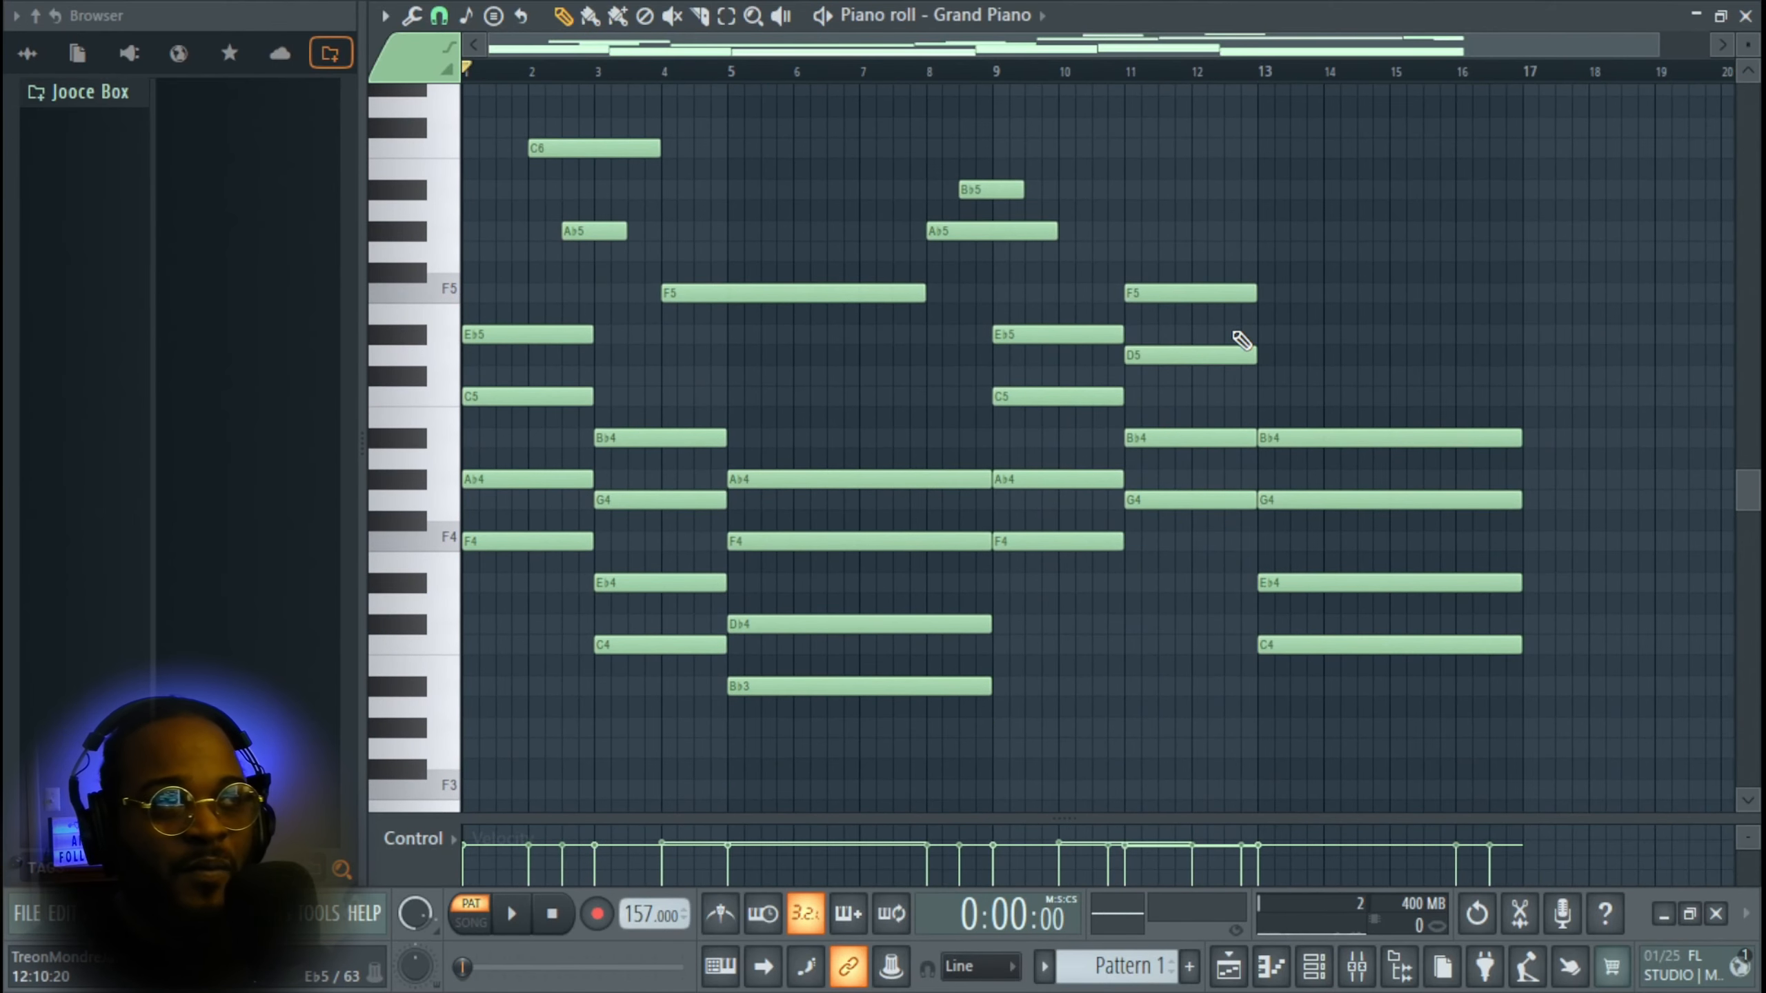
pyautogui.keyDown('ctrl'); pyautogui.scroll(3, 566, 480); pyautogui.keyUp('ctrl')
pyautogui.scroll(3, 566, 480)
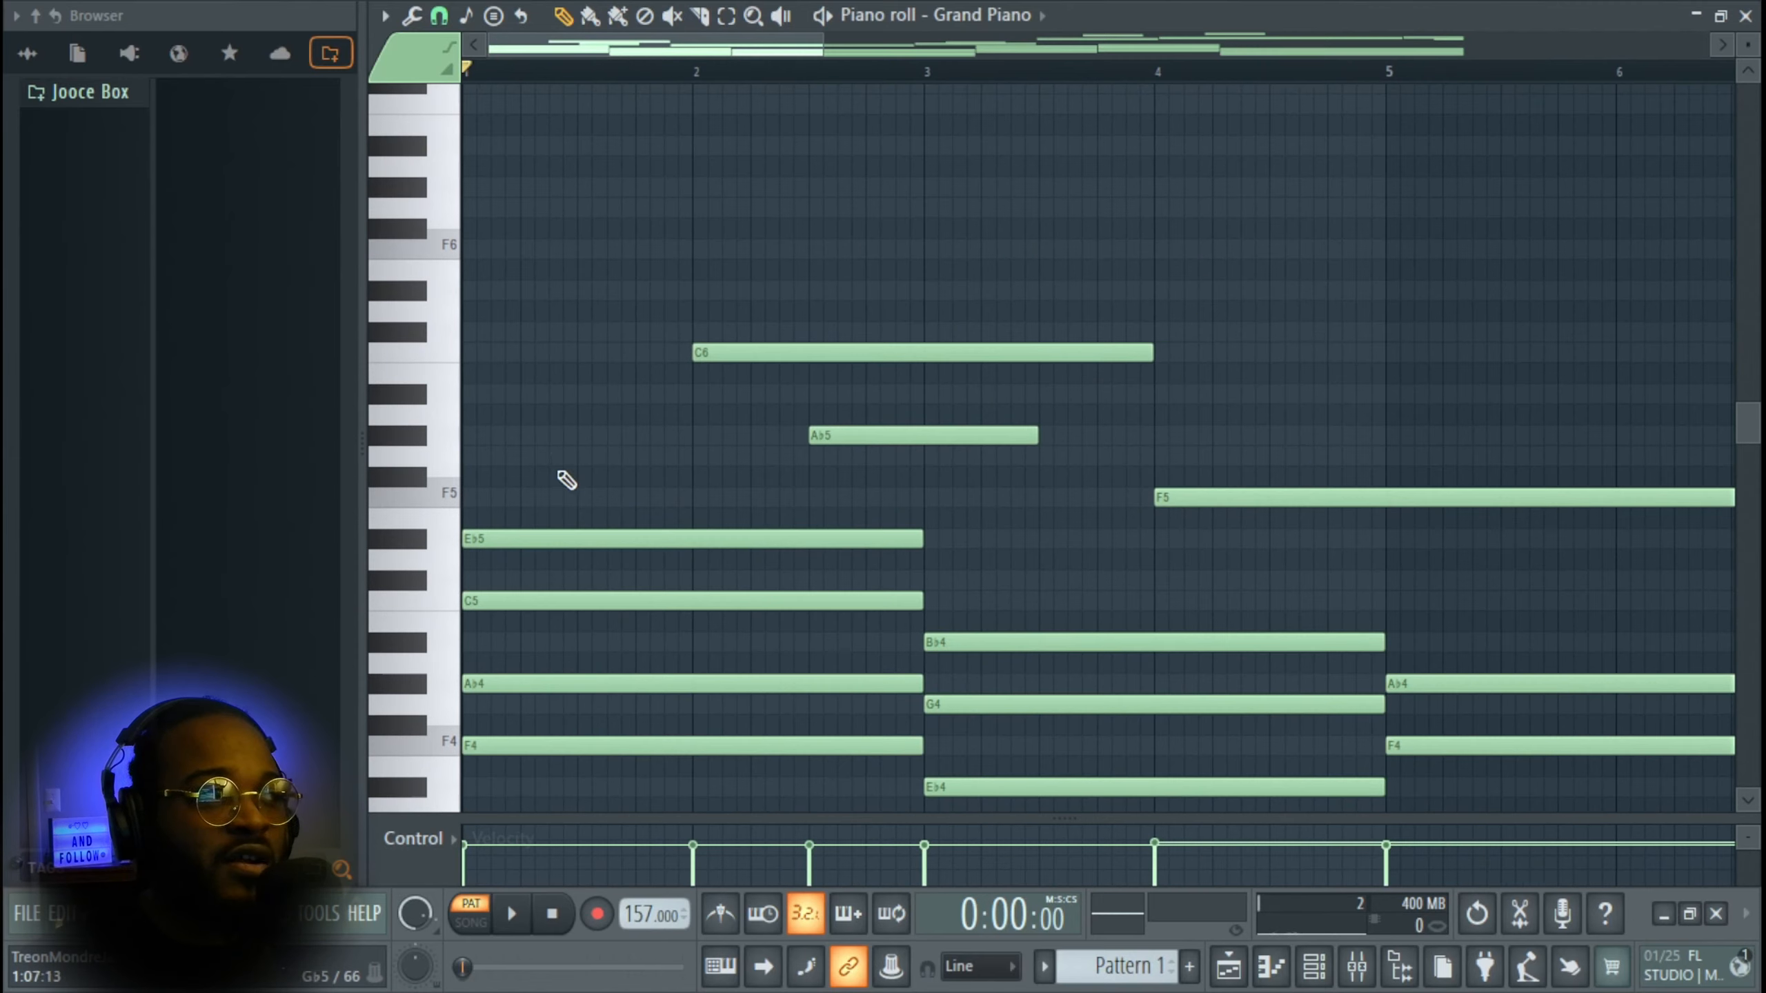
pyautogui.scroll(2, 552, 421)
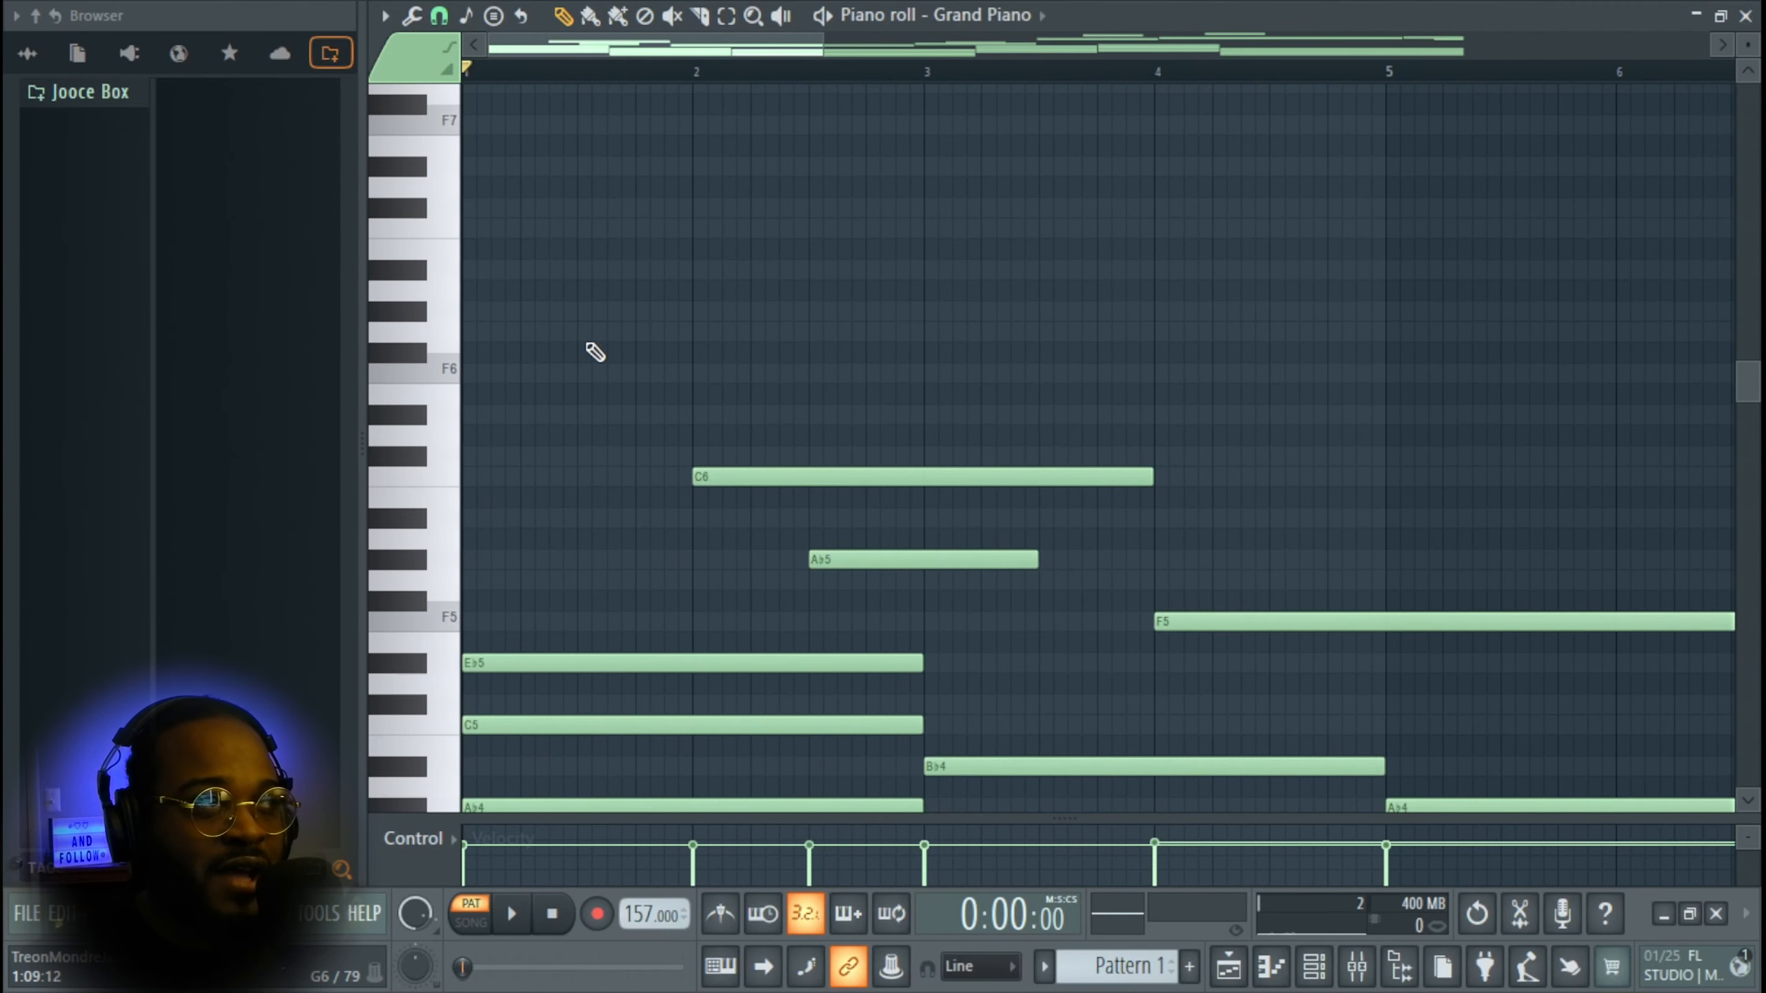
pyautogui.scroll(-3, 590, 357)
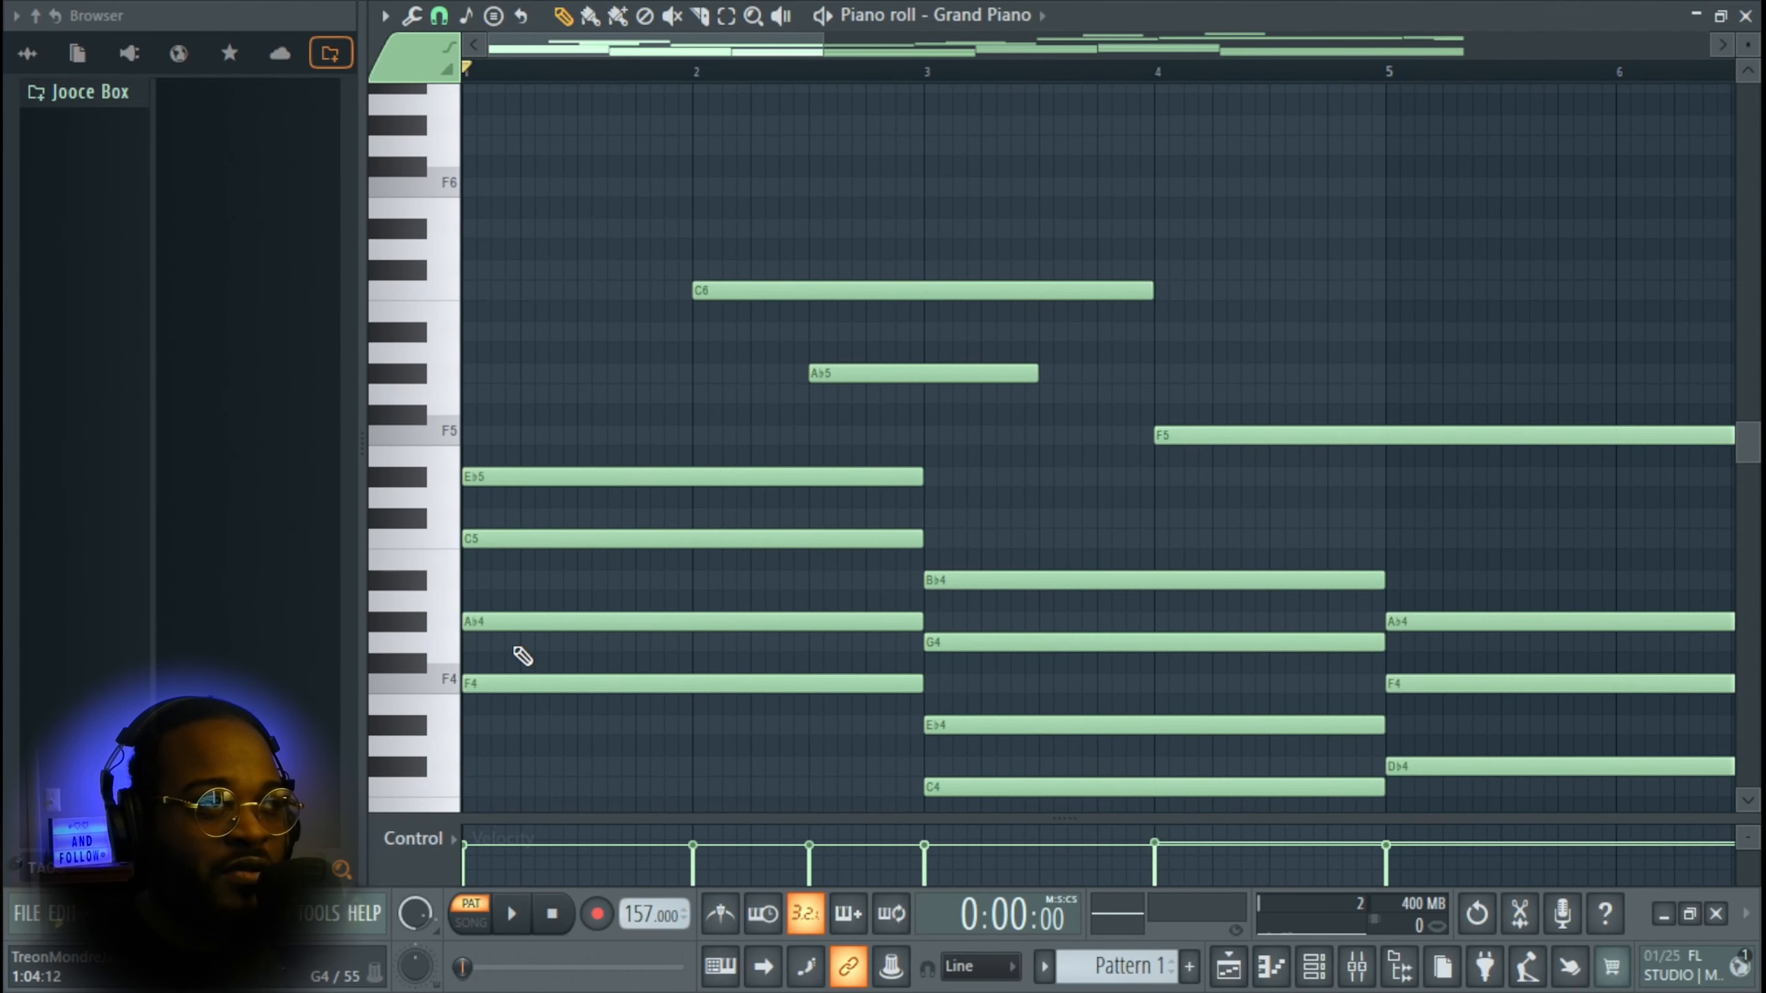
pyautogui.keyDown('ctrl'); pyautogui.click(530, 622); pyautogui.keyUp('ctrl')
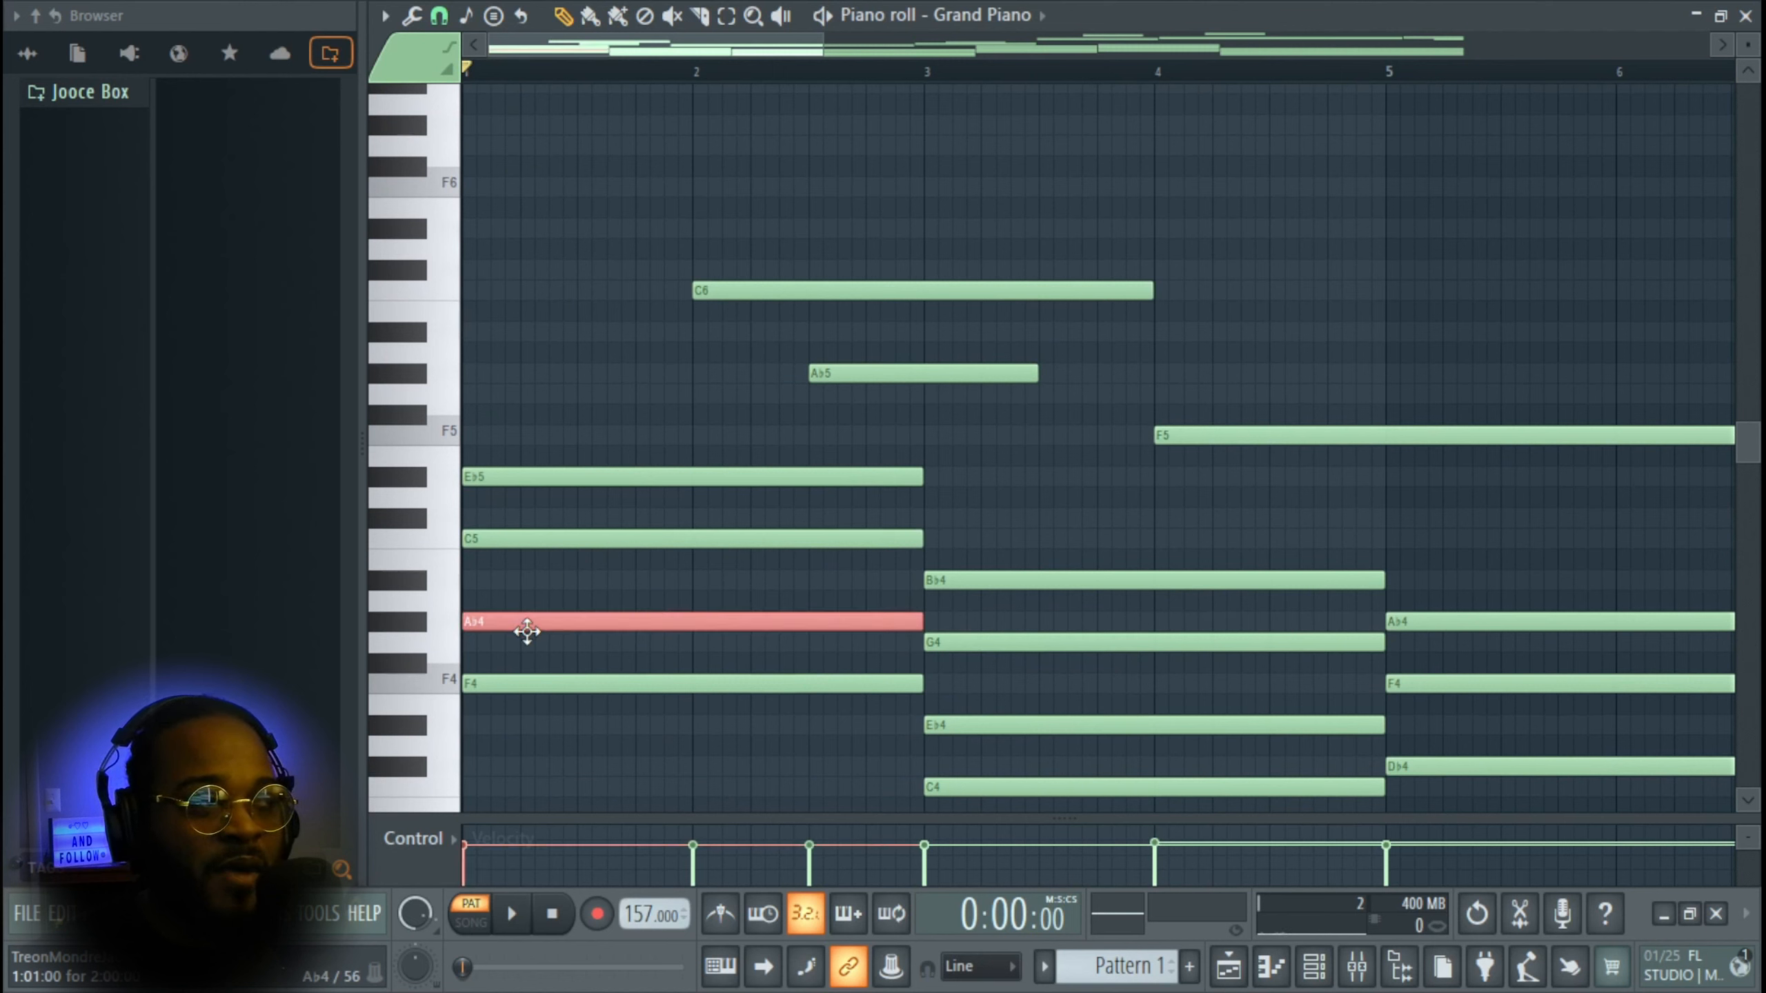
pyautogui.hotkey('ctrl', 'Up')
pyautogui.hotkey('ctrl', 'Up')
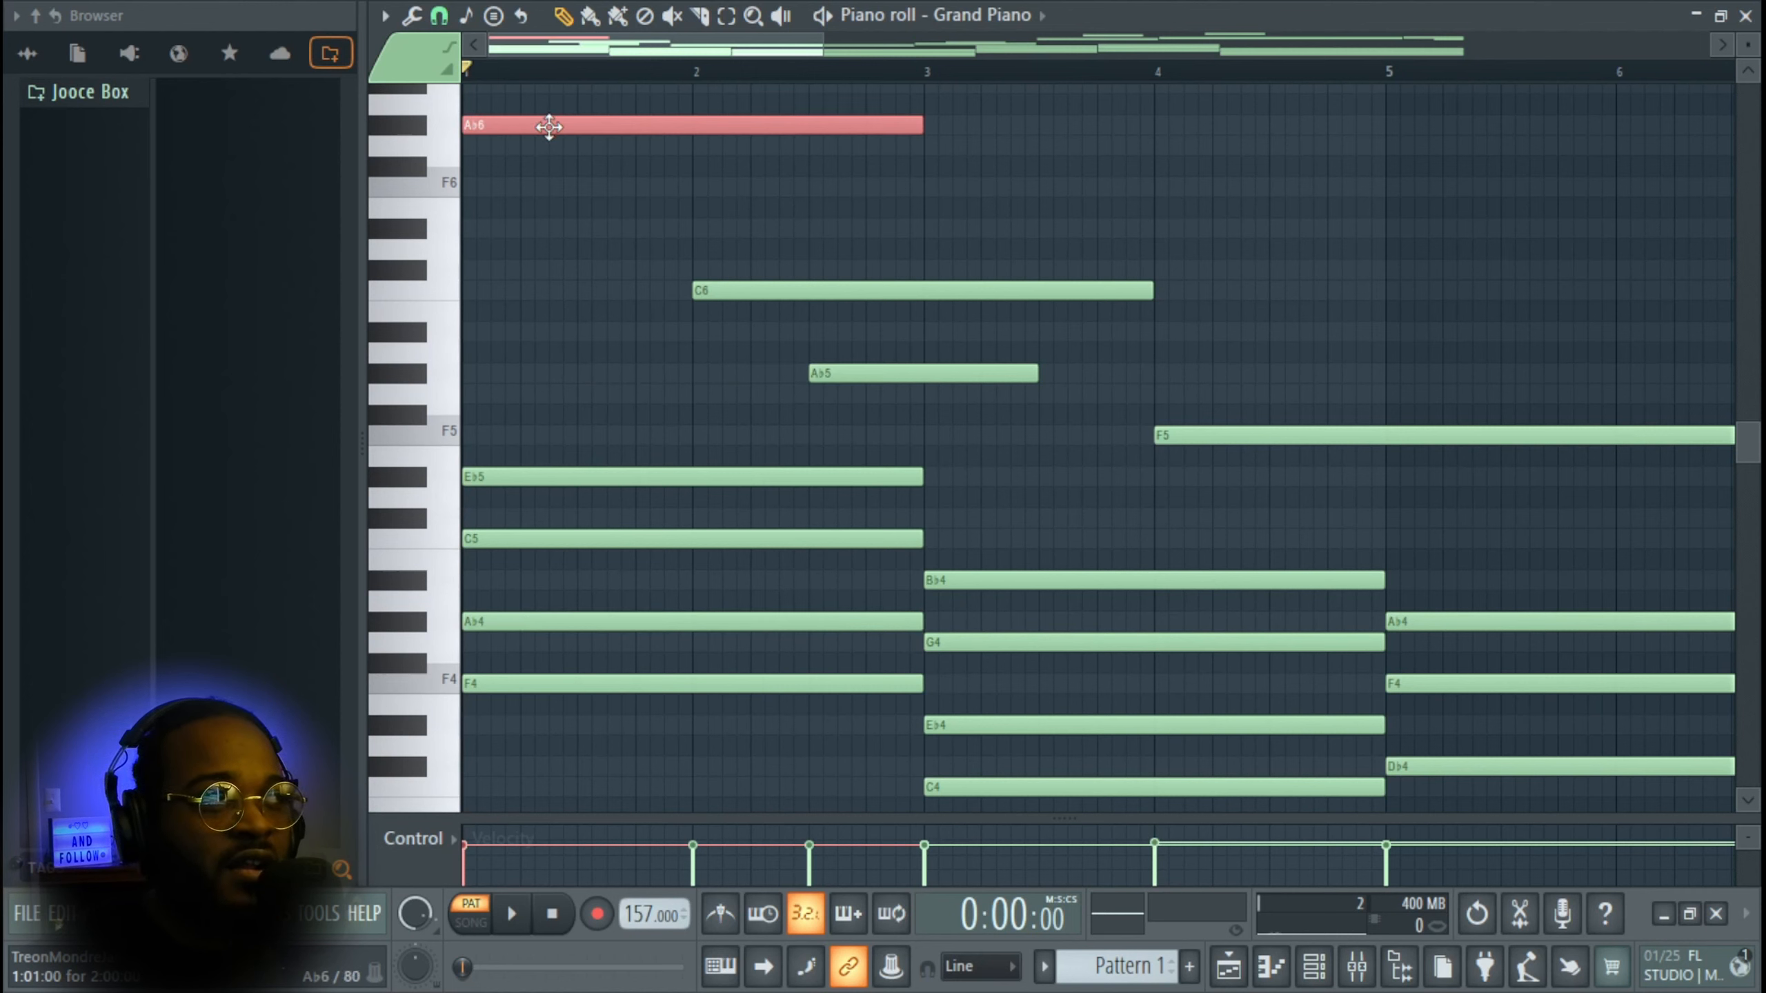
pyautogui.moveTo(549, 126); pyautogui.dragTo(642, 138)
pyautogui.press('space')
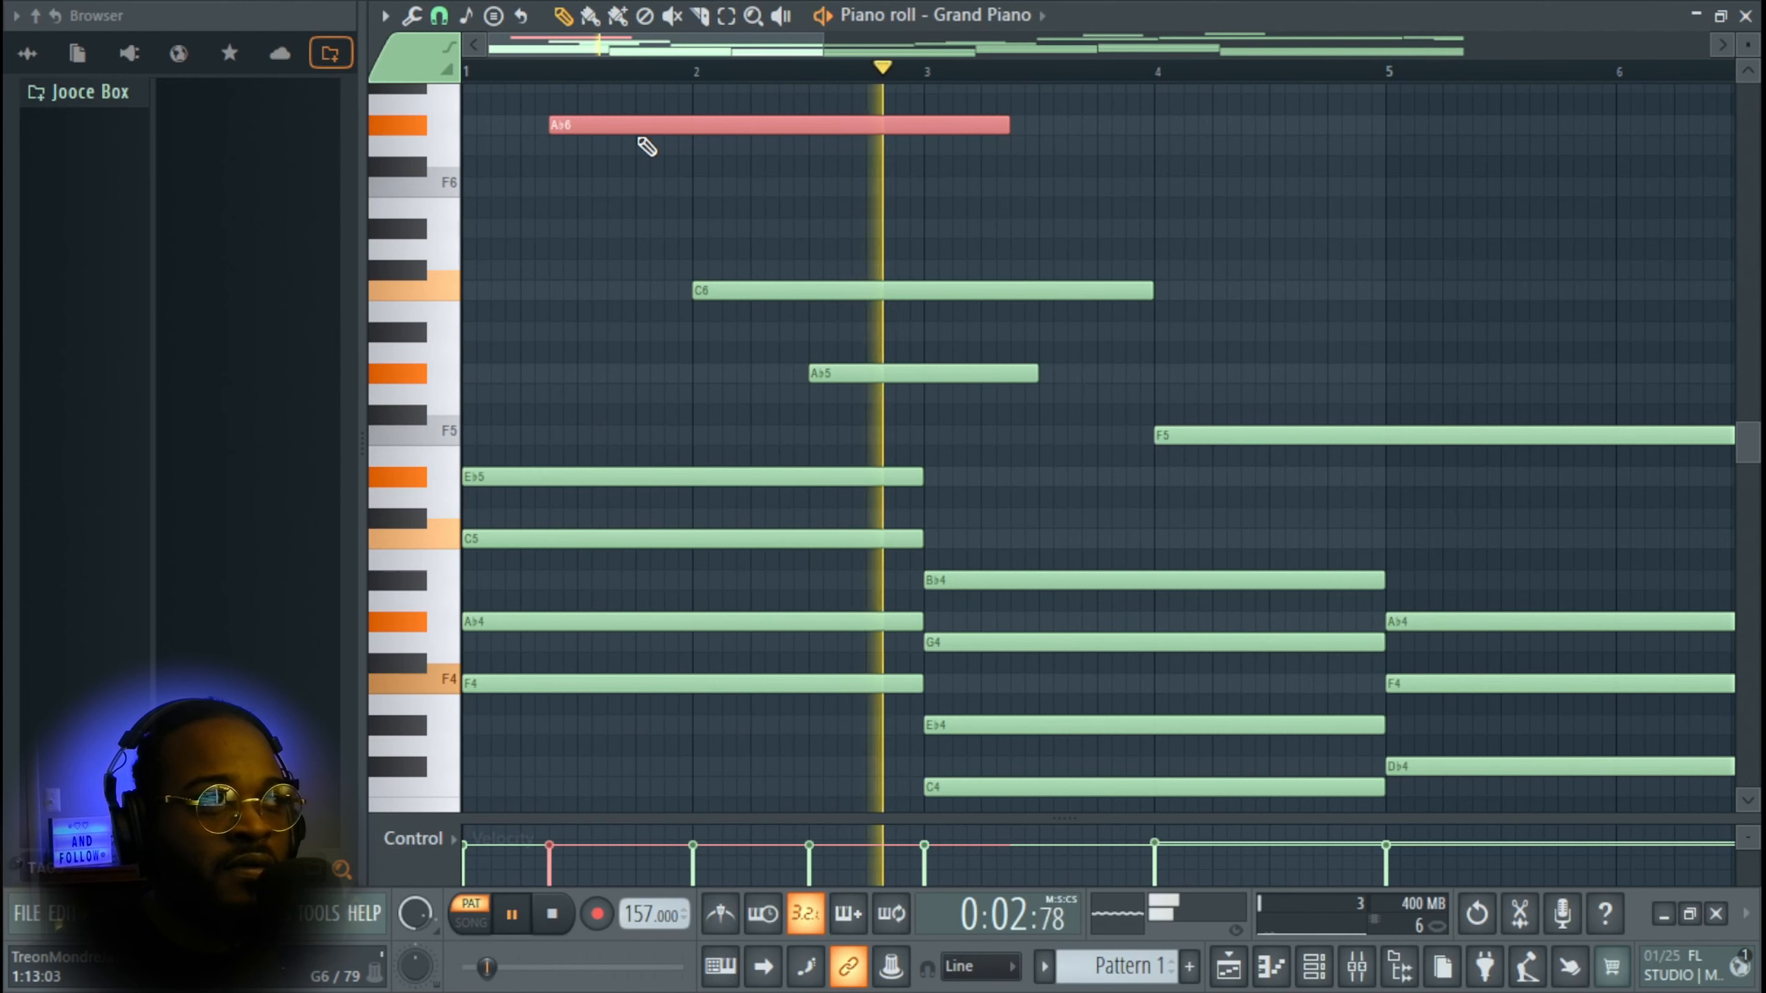
pyautogui.press('space')
pyautogui.press('space')
pyautogui.click(638, 140)
pyautogui.press('space')
pyautogui.rightClick(653, 146)
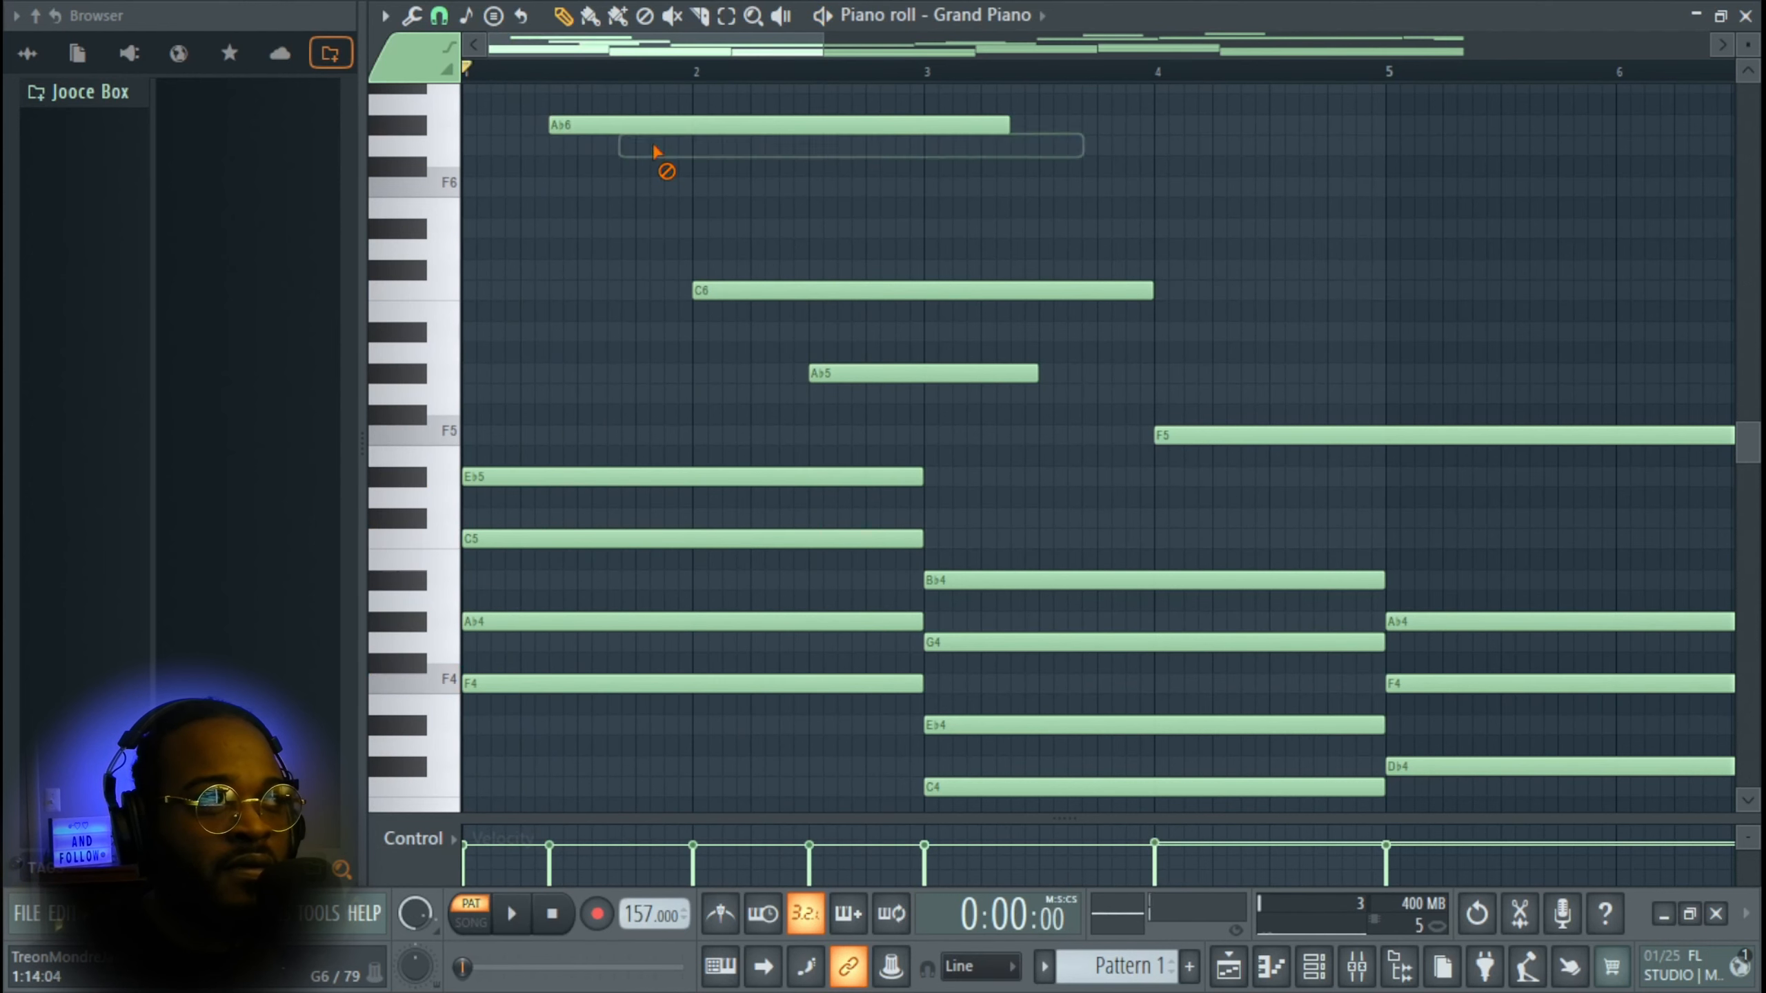
# - Move the A♭6 note to start five eighths through bar 1, and play the pattern from the start
pyautogui.press('space')
pyautogui.press('space')
pyautogui.press('space')
pyautogui.moveTo(600, 129); pyautogui.dragTo(666, 127)
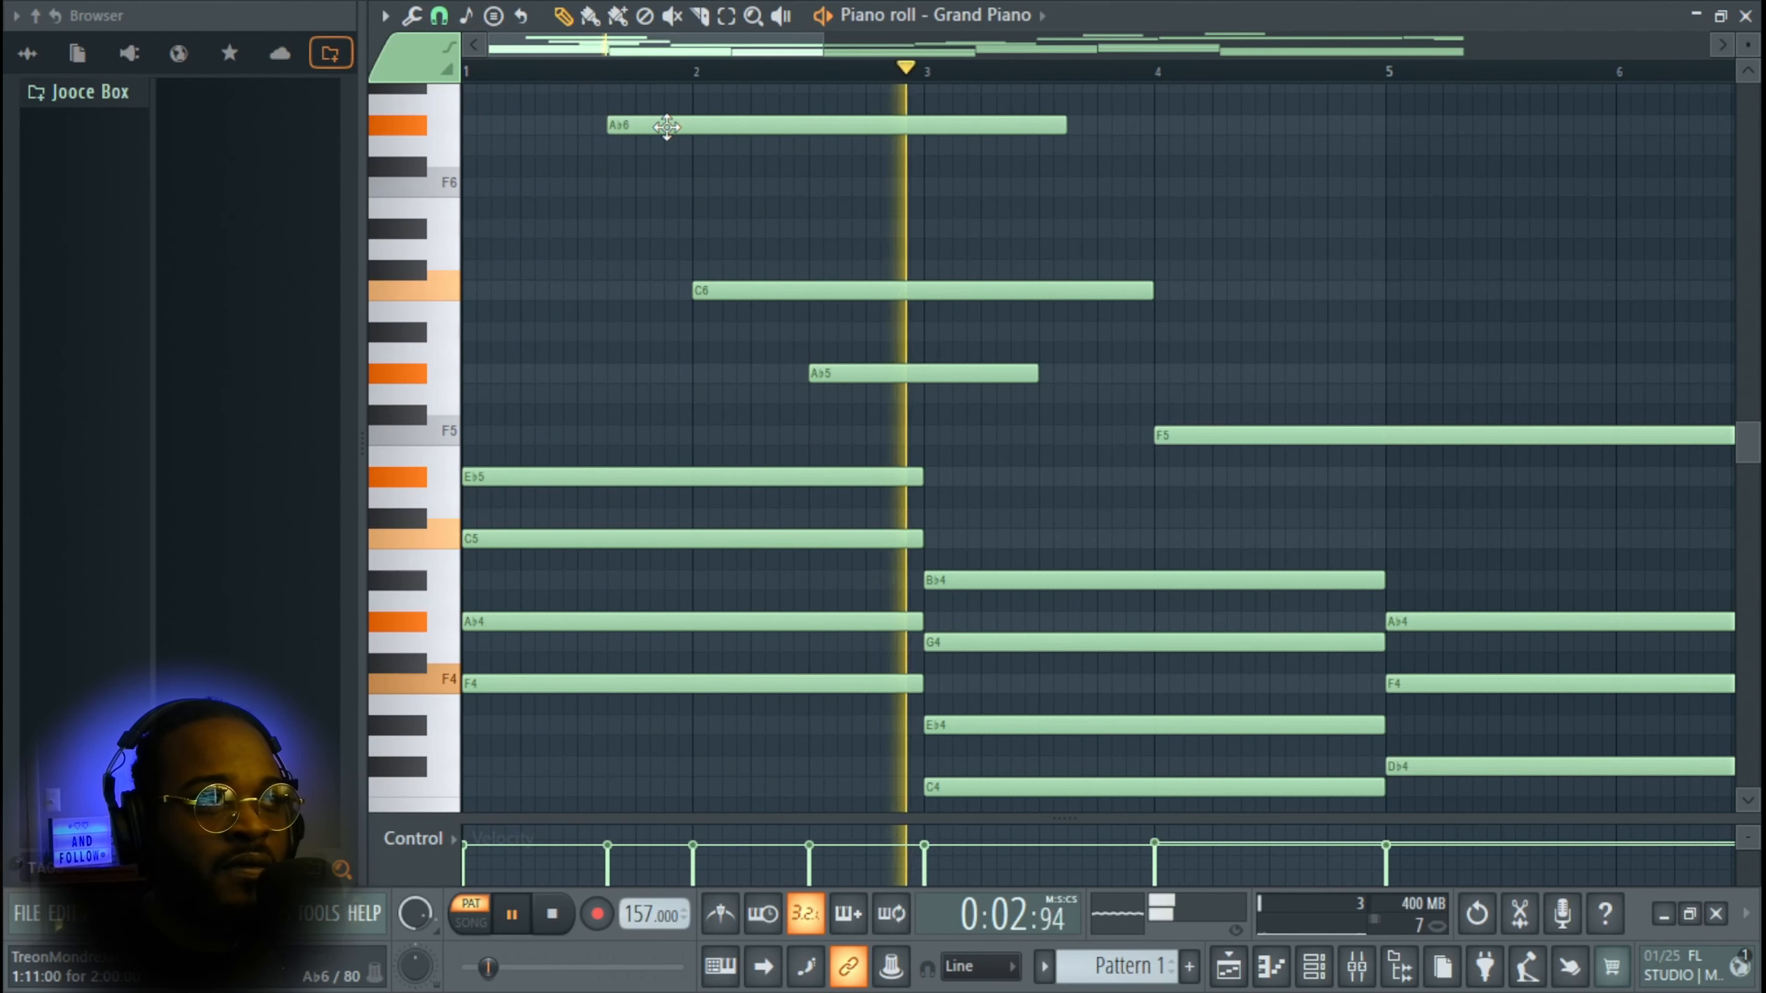
pyautogui.press('space')
pyautogui.scroll(3, 568, 343)
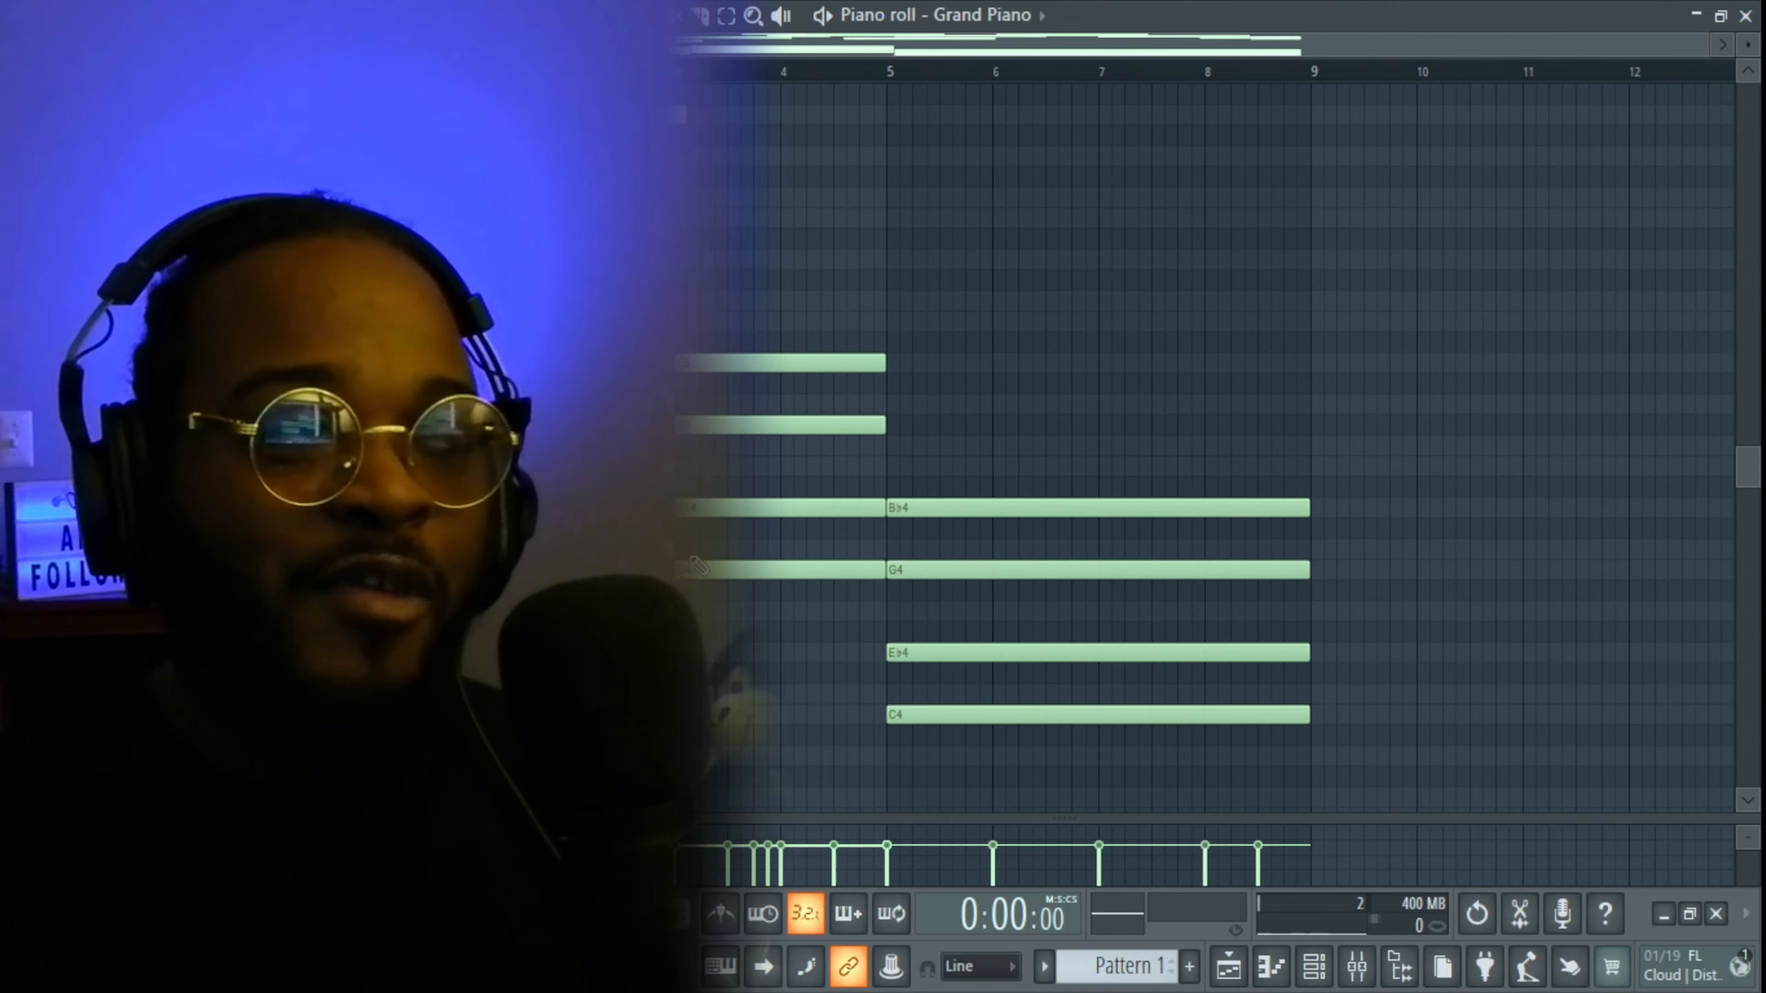
pyautogui.scroll(3, 827, 365)
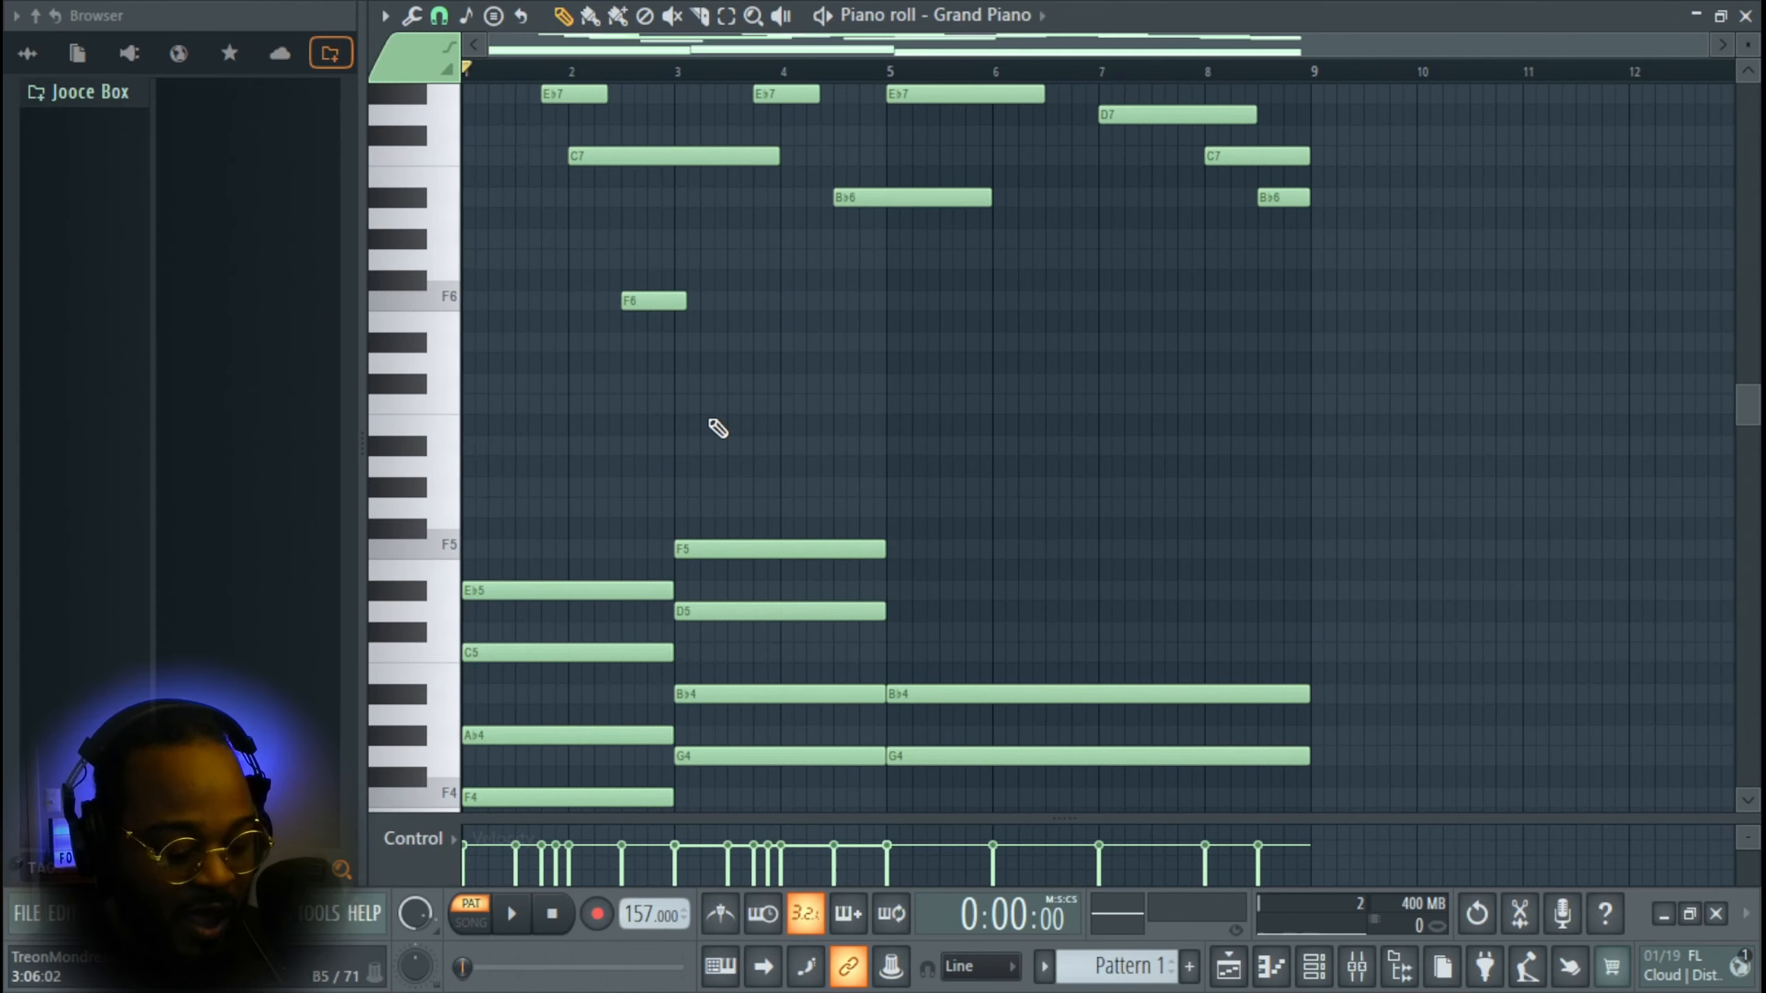
# - Randomize the velocity levels of all the notes with the bipolar option, and play the pattern
pyautogui.hotkey('alt', 'r')
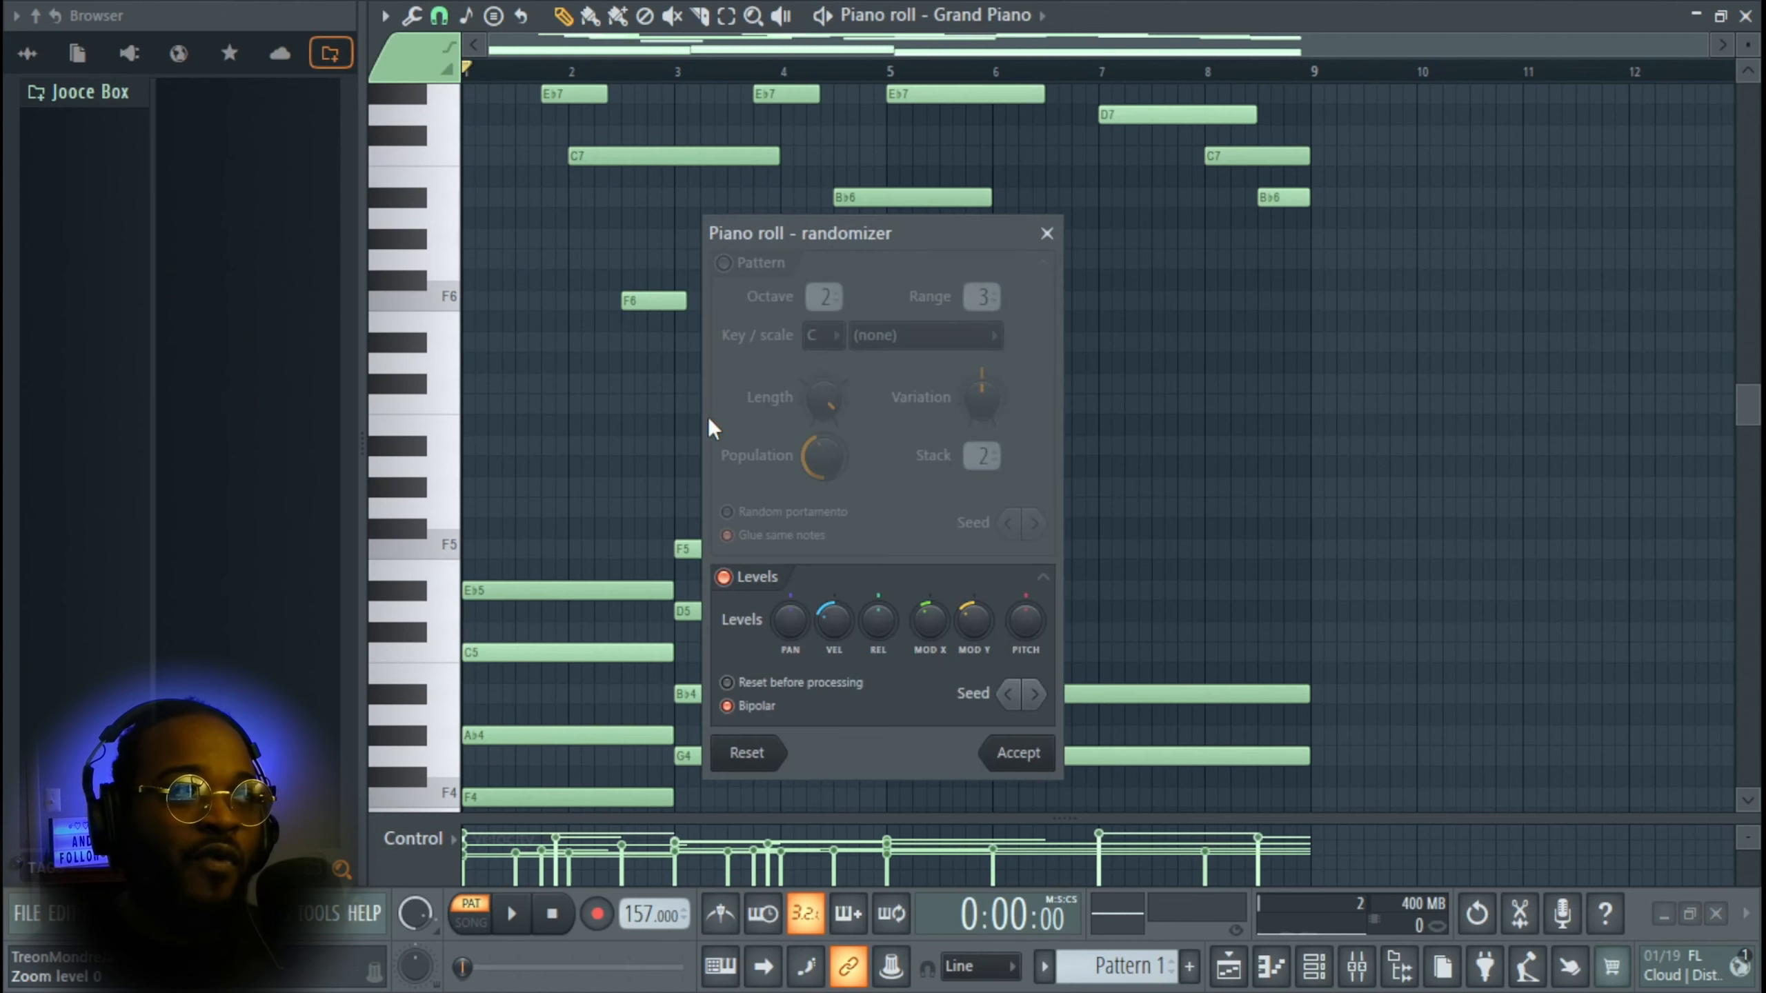
pyautogui.press('space')
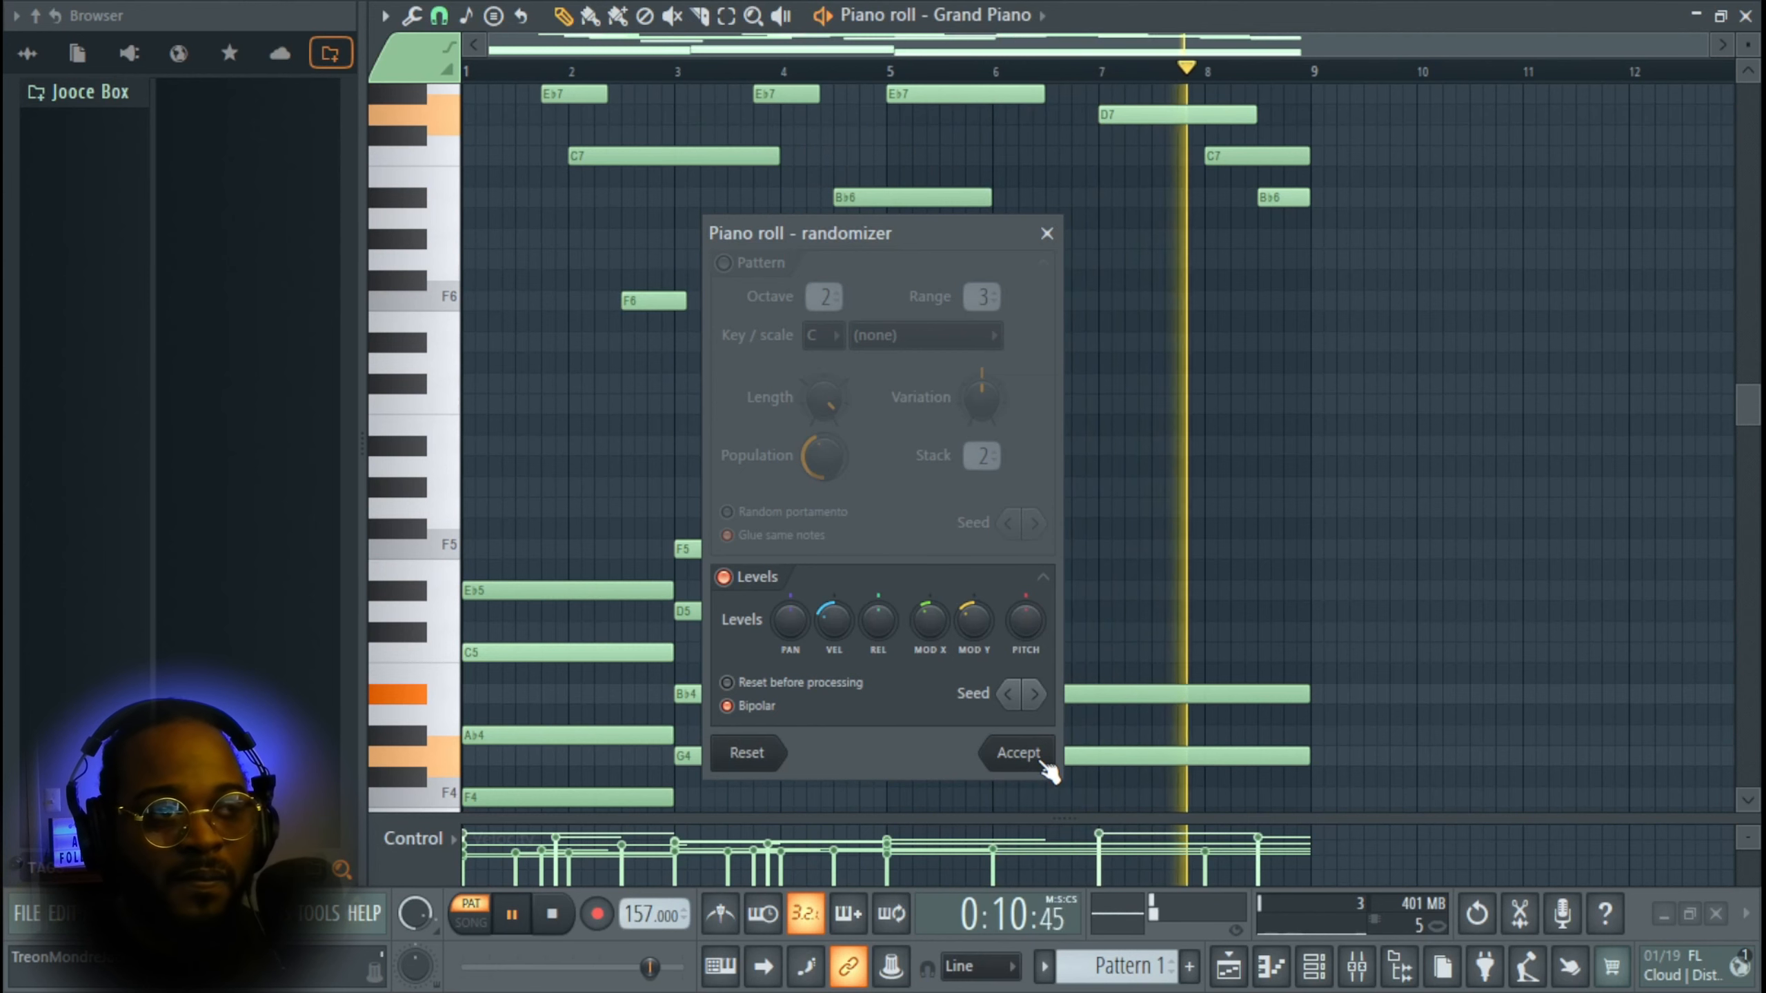
pyautogui.press('space')
pyautogui.click(1019, 753)
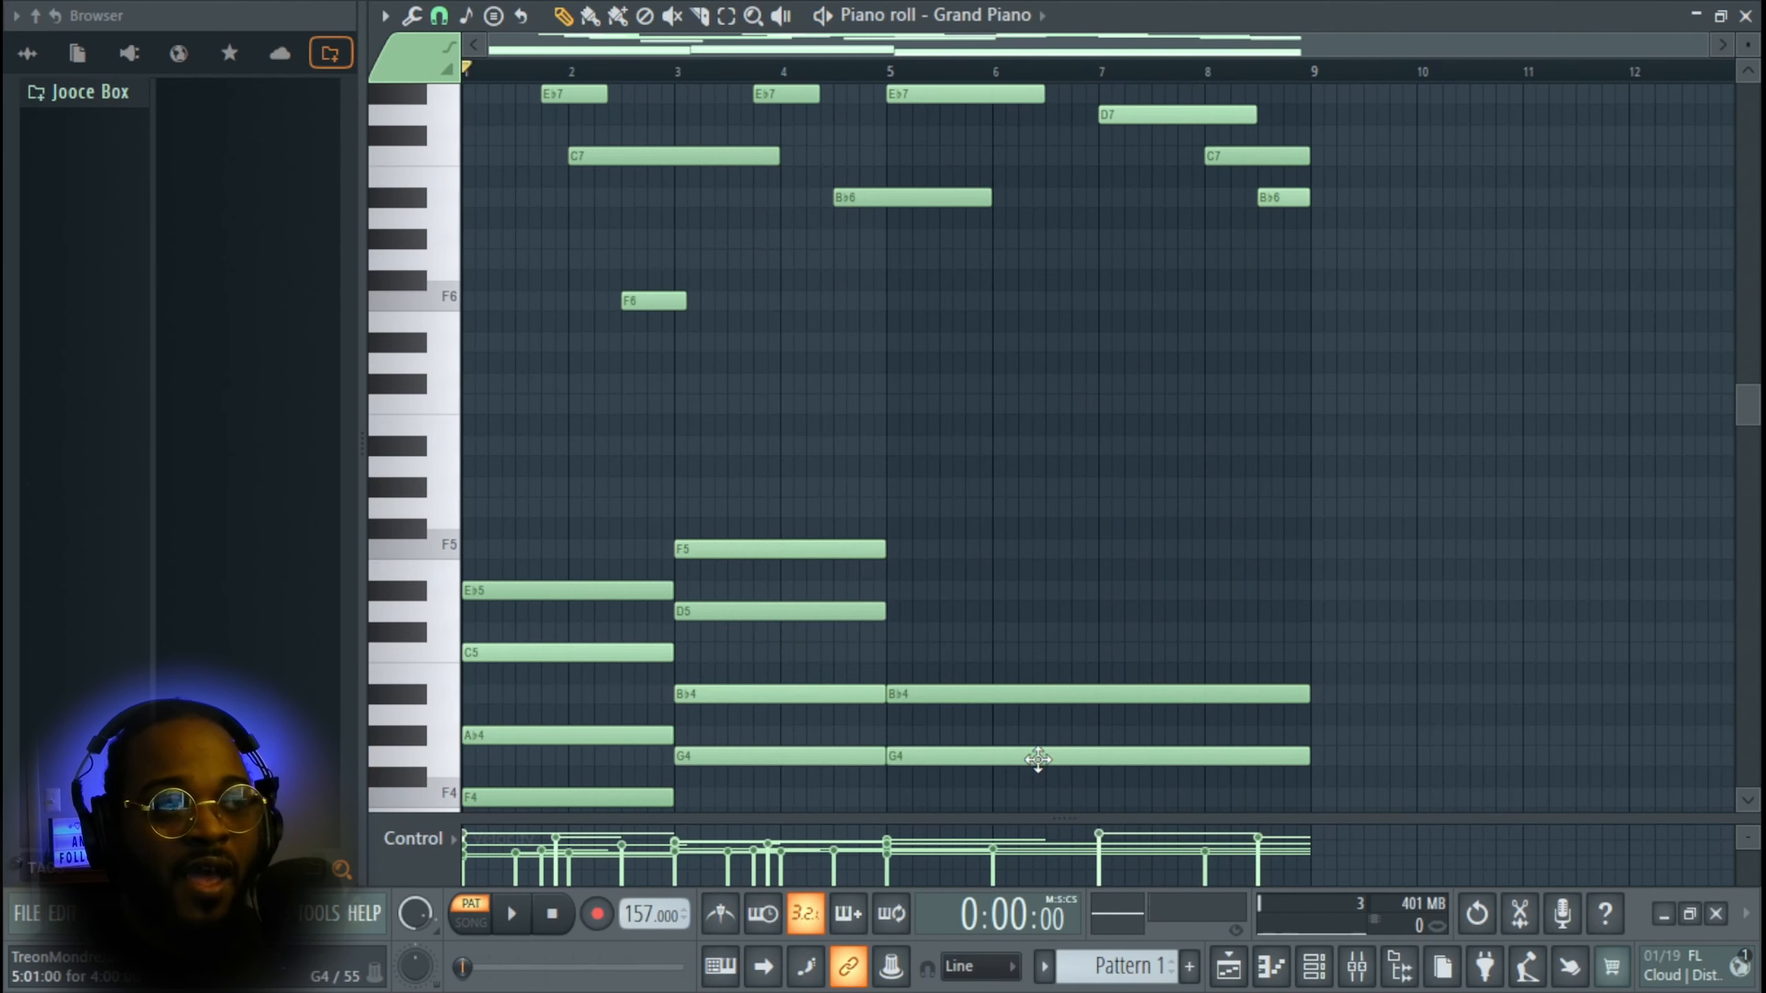
# - Lower the velocities of the G7 and F7 melody notes in bar 1 individually, and enlarge the velocity lane
pyautogui.scroll(3, 632, 397)
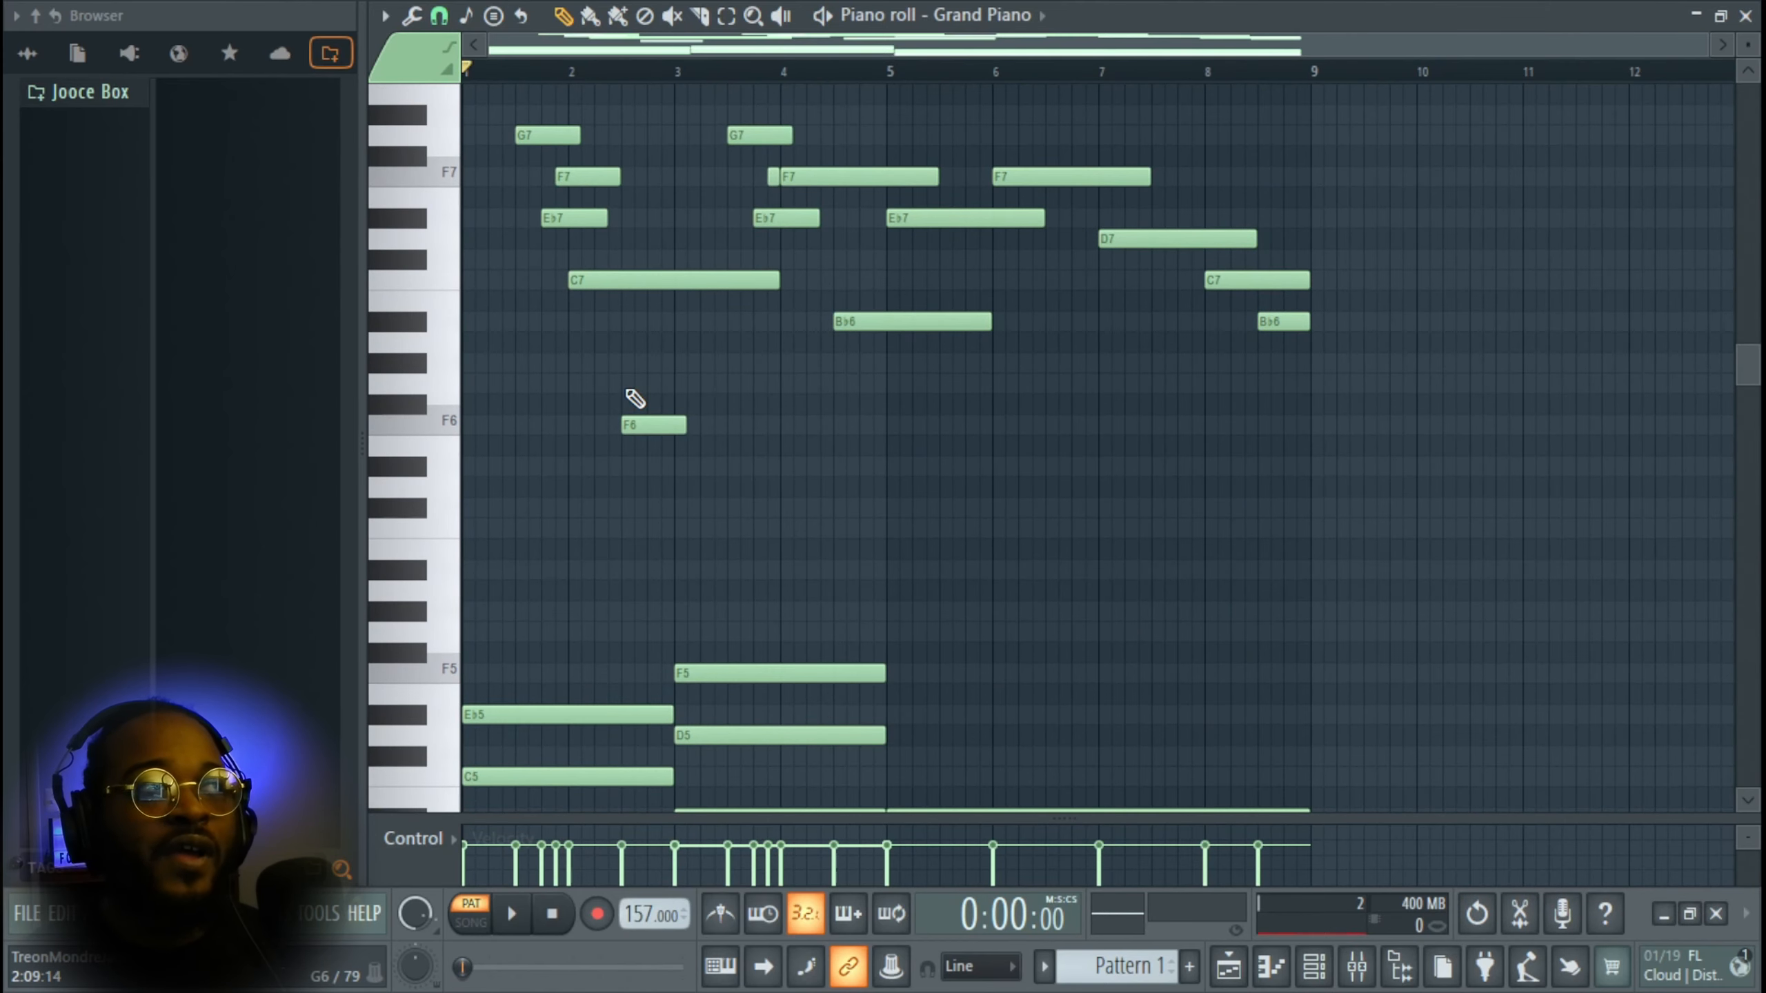
pyautogui.scroll(3, 490, 441)
pyautogui.scroll(1, 532, 459)
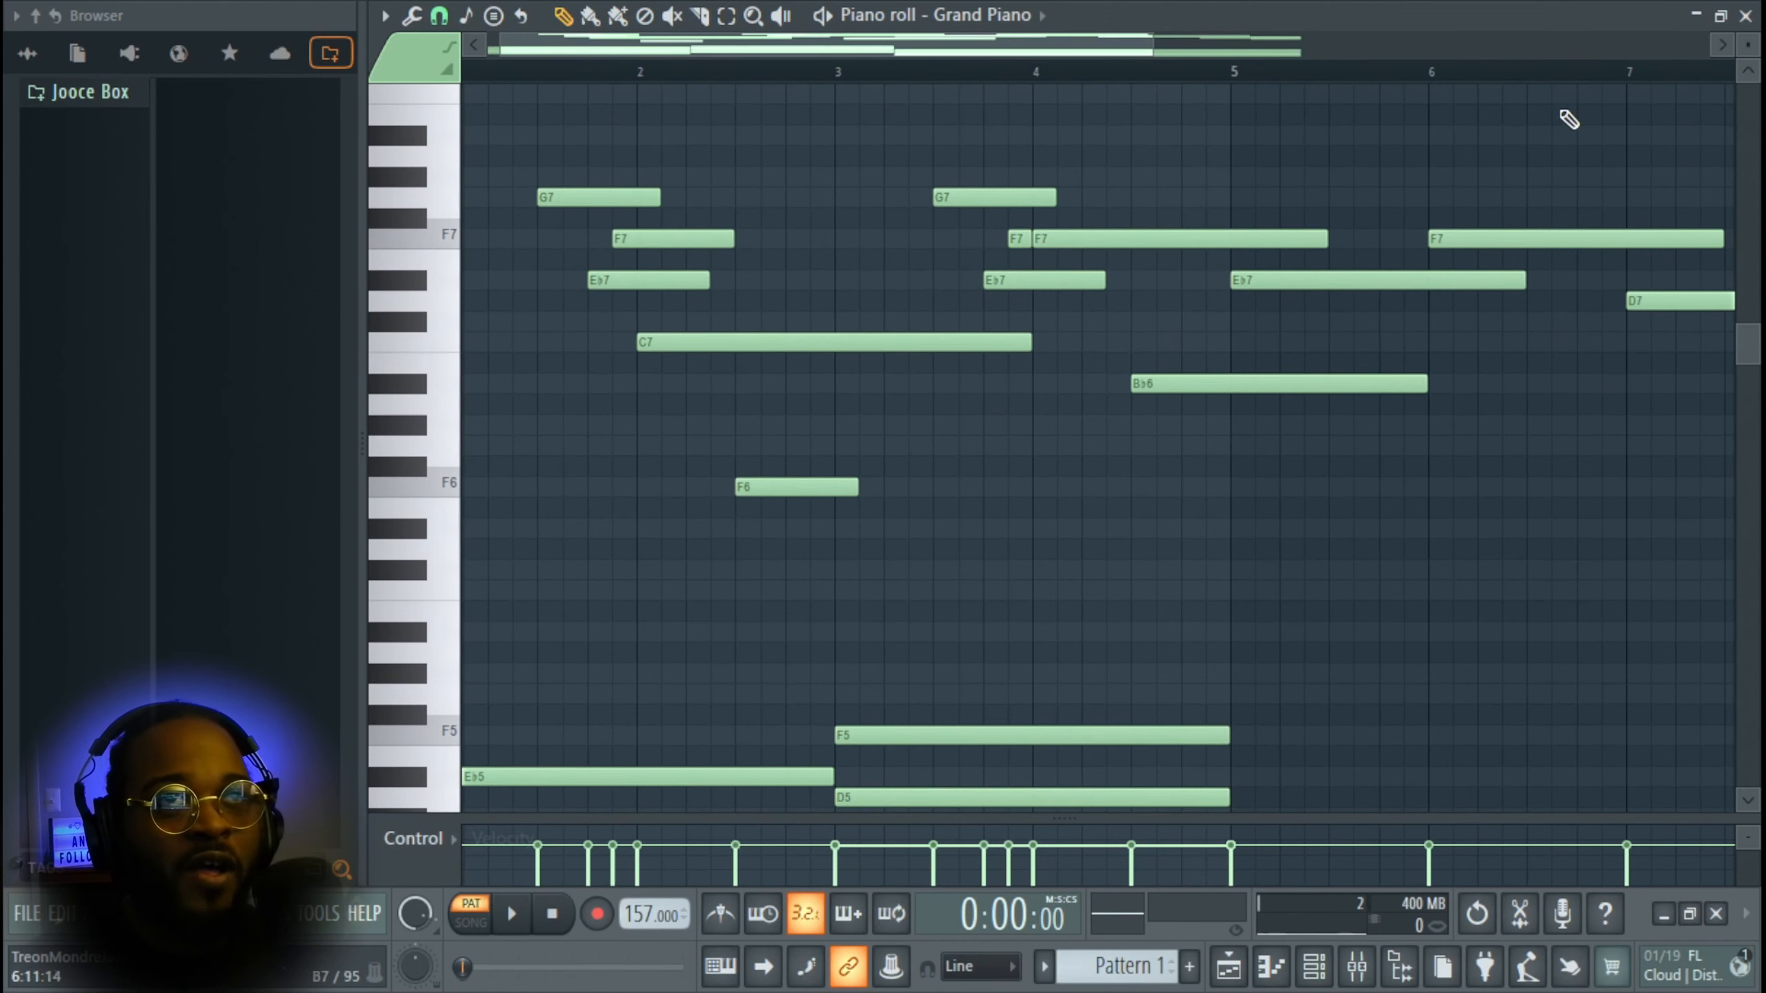
pyautogui.moveTo(1748, 45); pyautogui.dragTo(1748, 36)
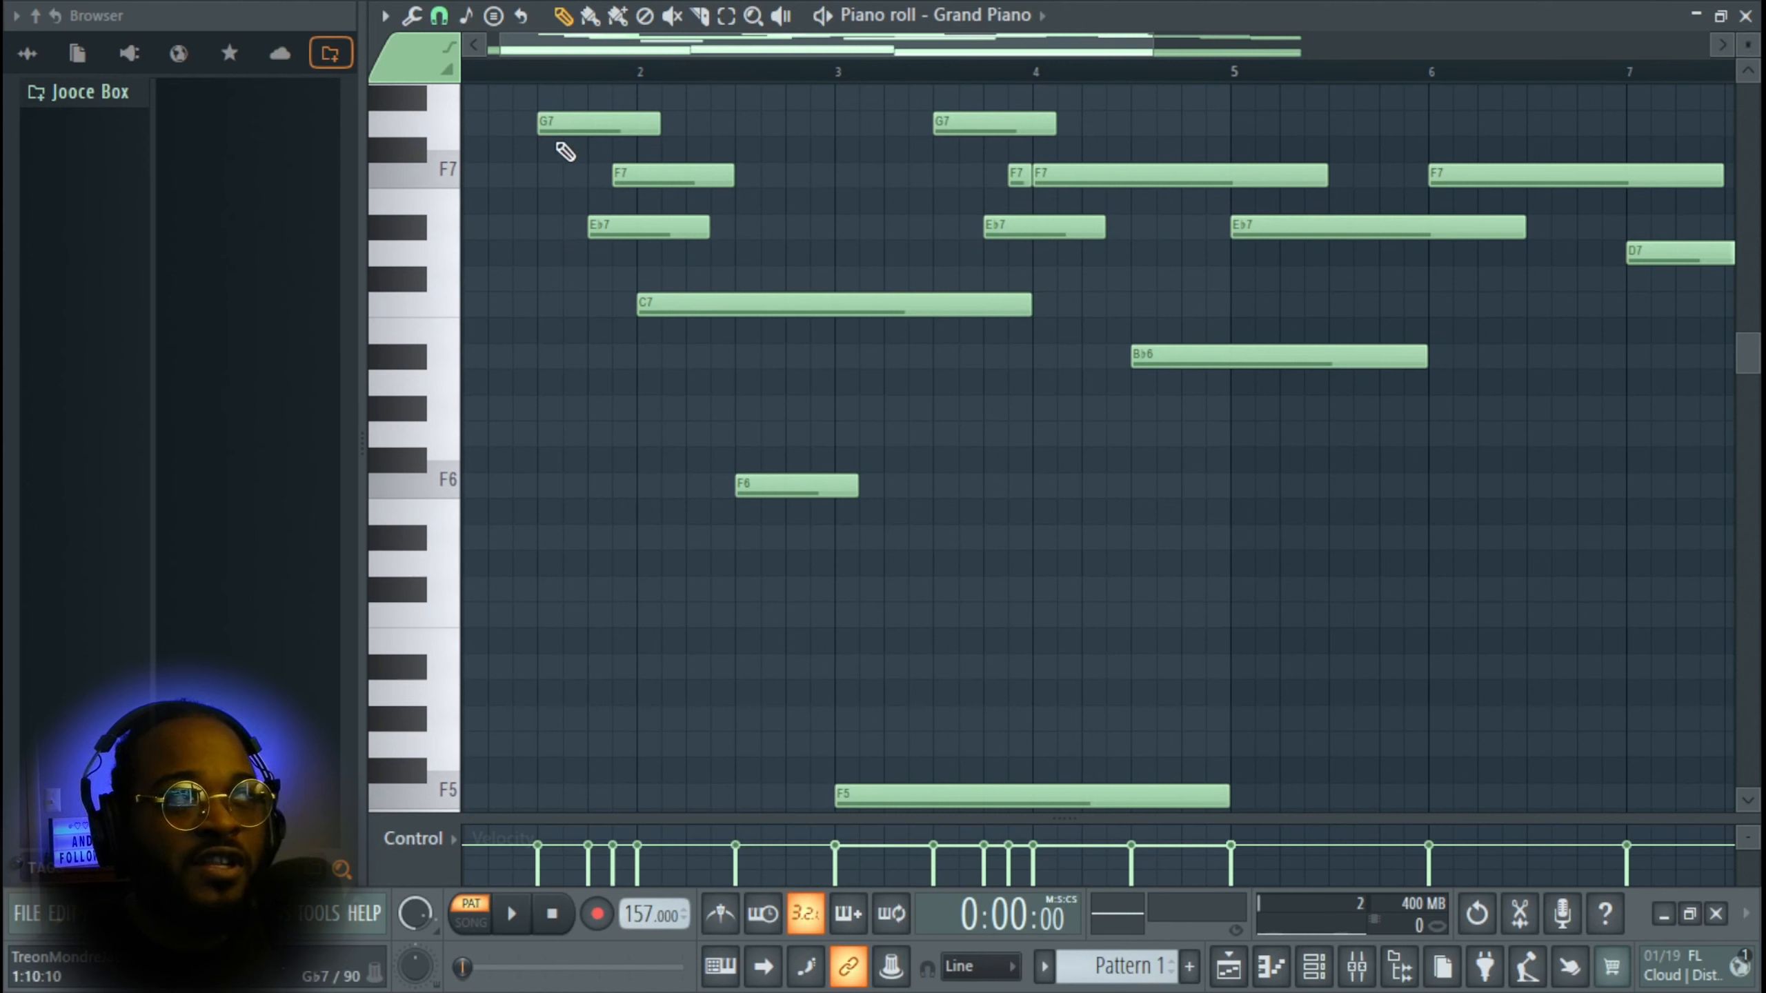
pyautogui.scroll(-3, 601, 132)
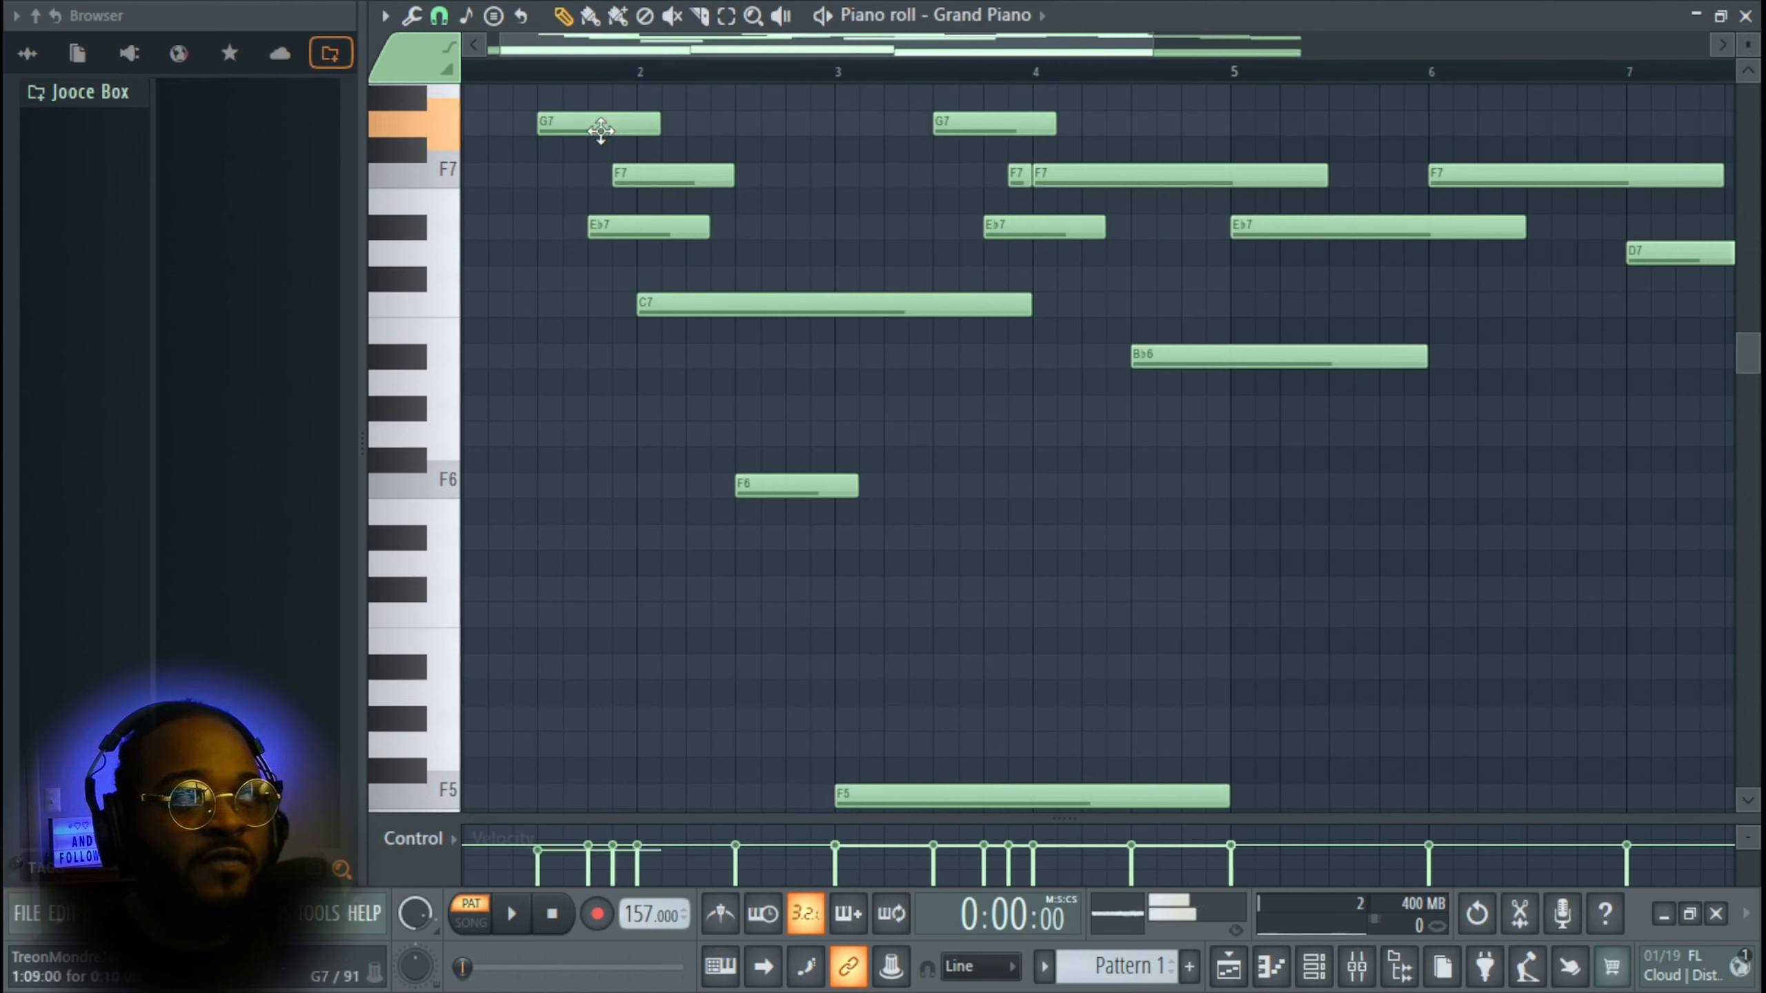
pyautogui.scroll(-1, 627, 132)
pyautogui.scroll(4, 628, 133)
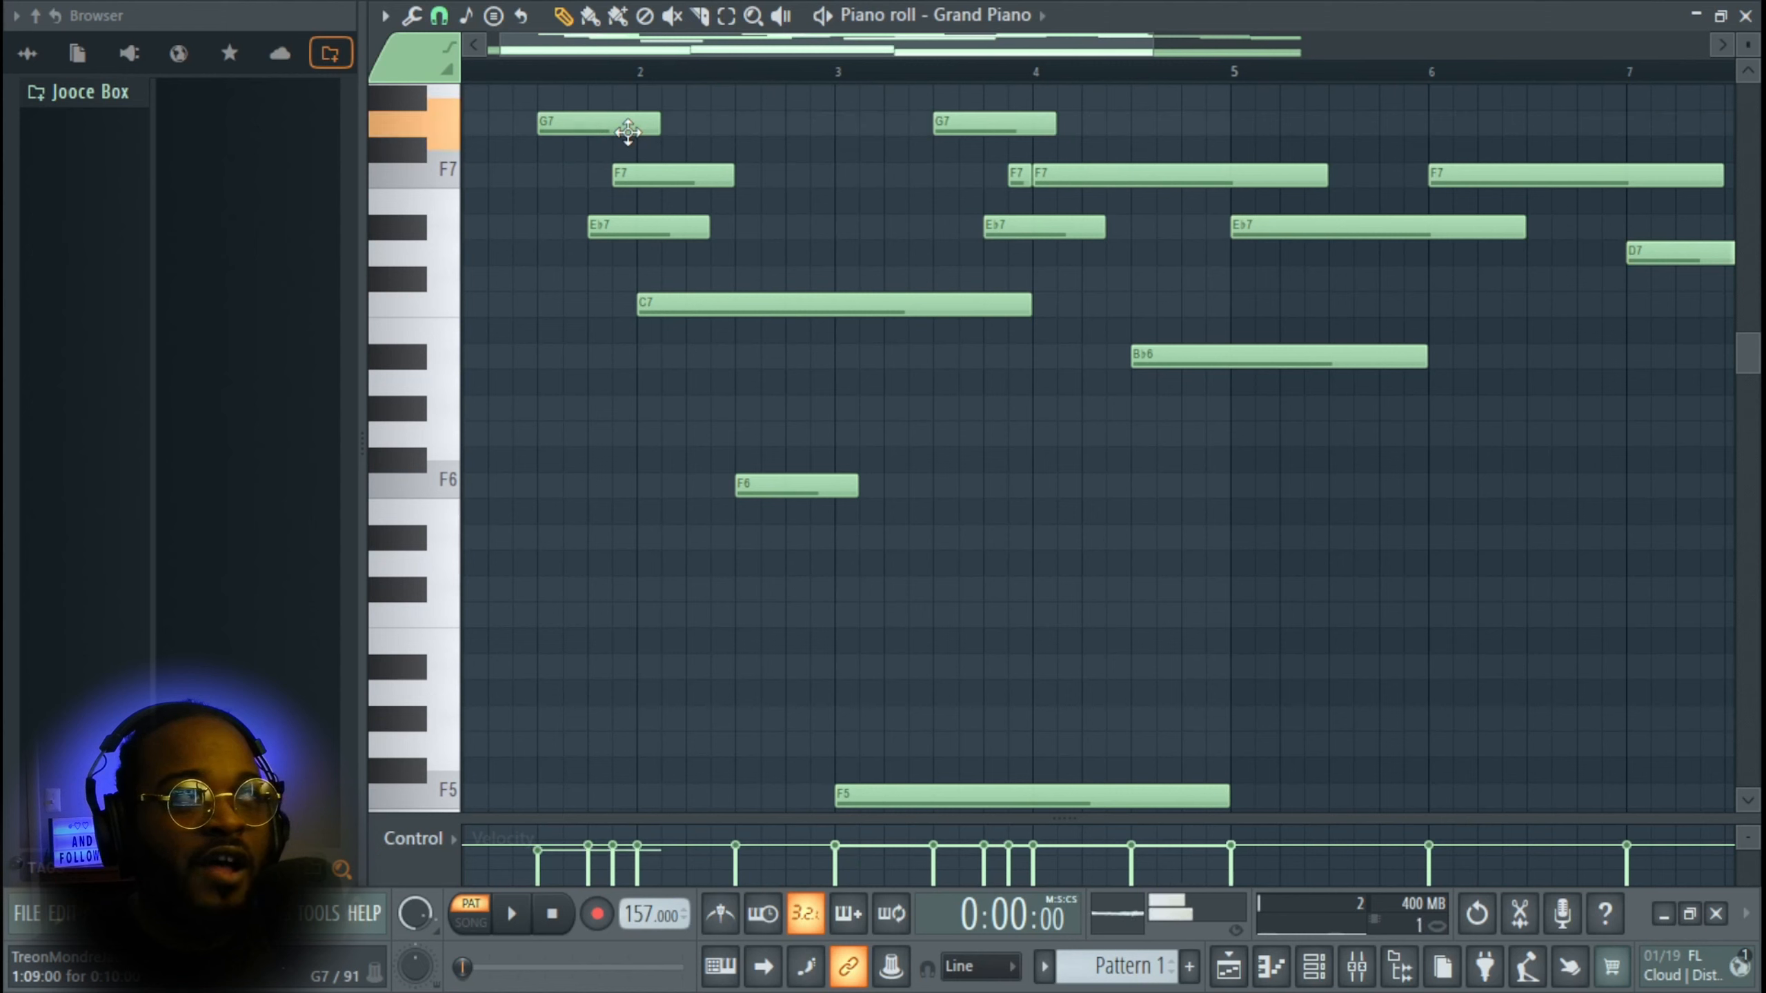
pyautogui.scroll(-3, 702, 179)
pyautogui.scroll(-1, 703, 180)
pyautogui.scroll(2, 703, 180)
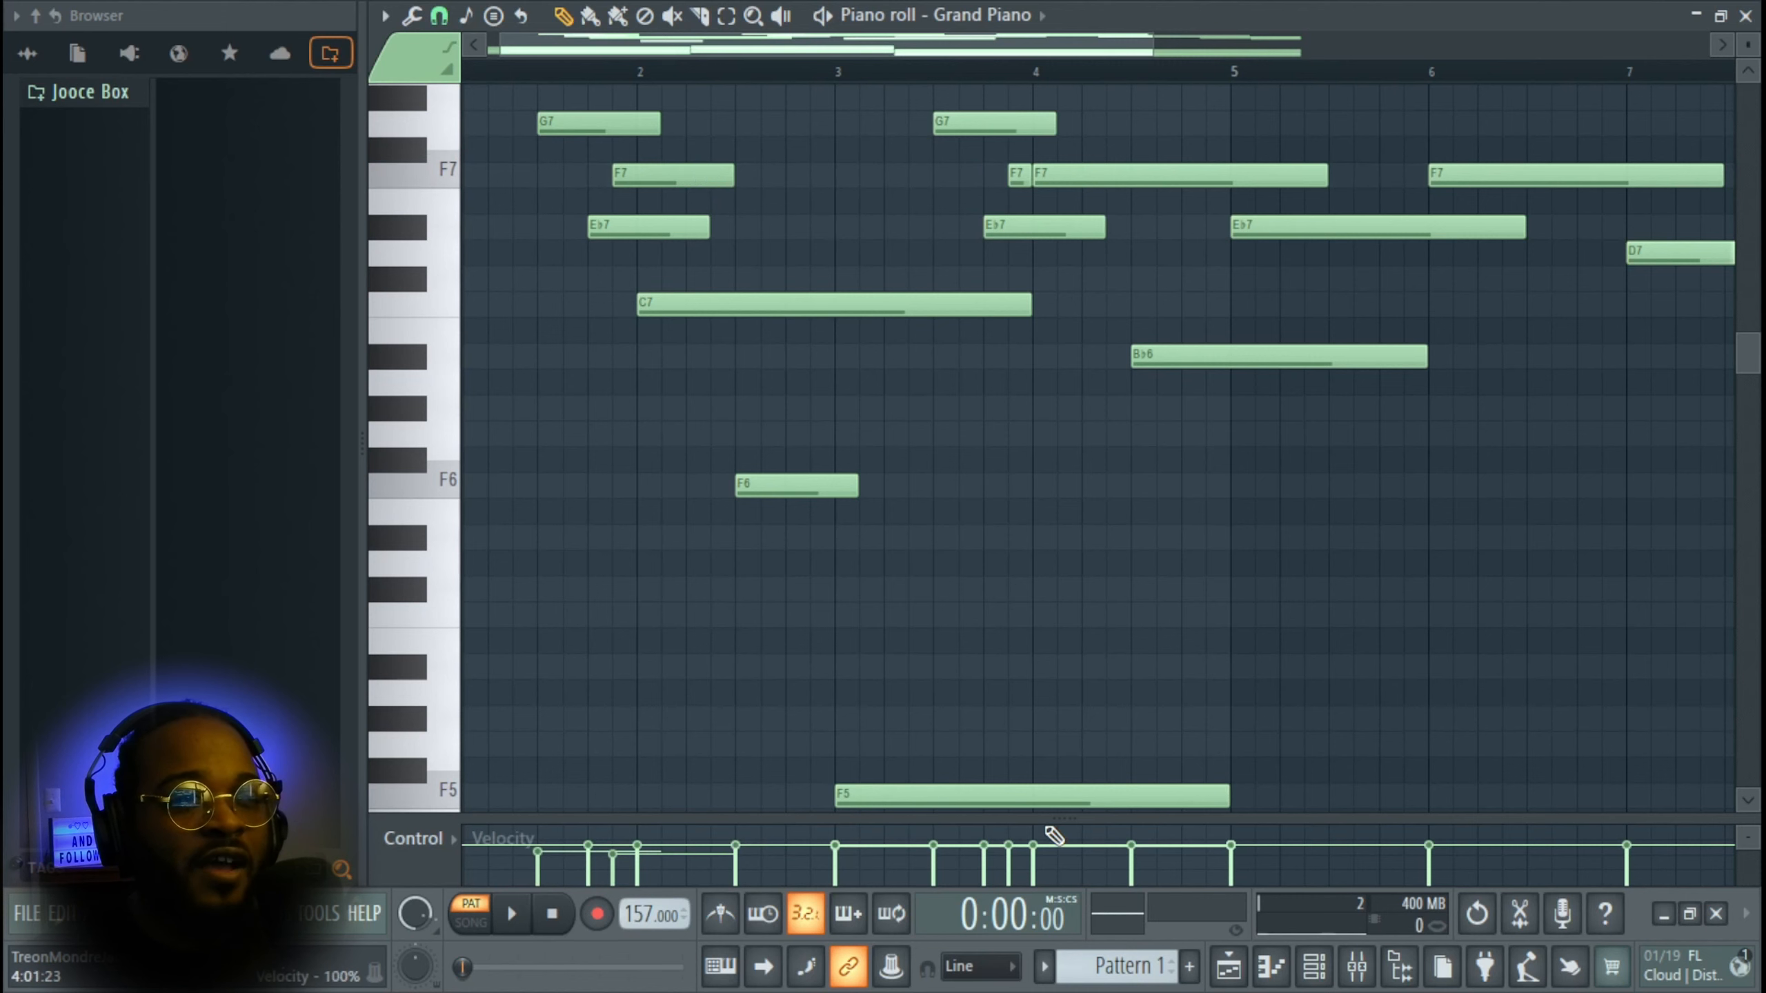
pyautogui.moveTo(1044, 821)
pyautogui.mouseDown()
pyautogui.moveTo(1044, 524)
pyautogui.moveTo(1033, 800)
pyautogui.mouseUp()
# - Select the two middle notes of the last chord, G♭4 and A4
pyautogui.scroll(3, 559, 461)
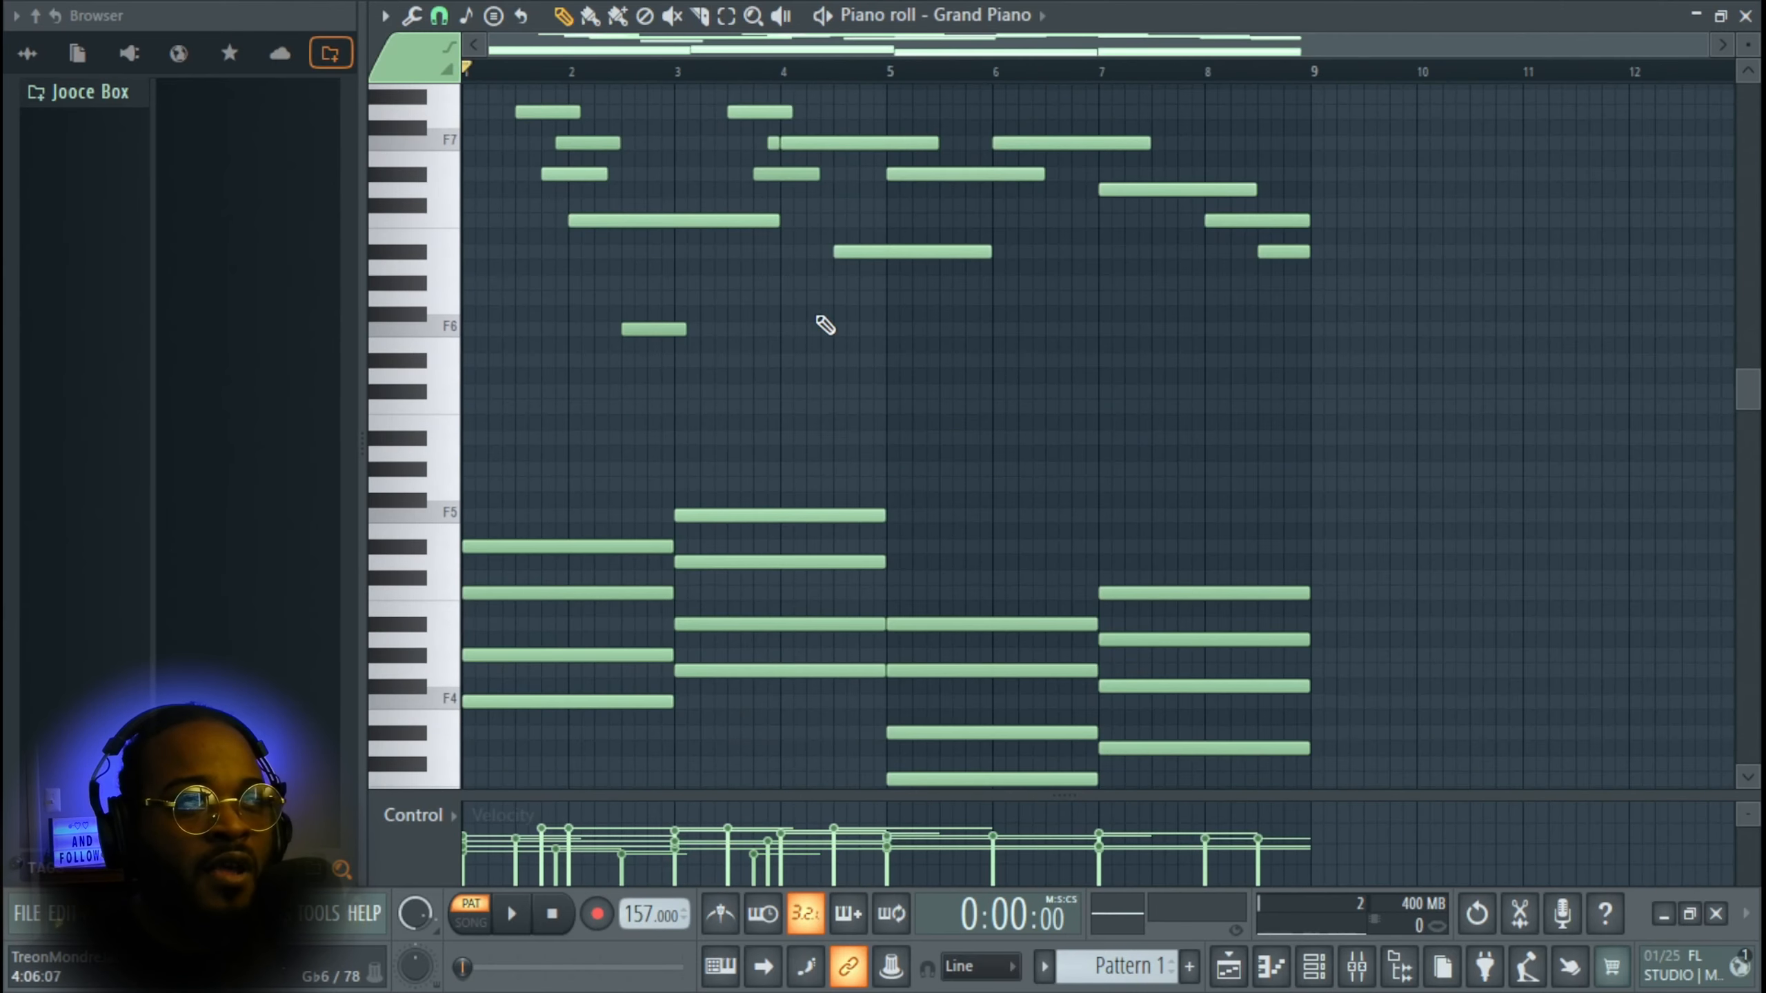
pyautogui.scroll(2, 1127, 437)
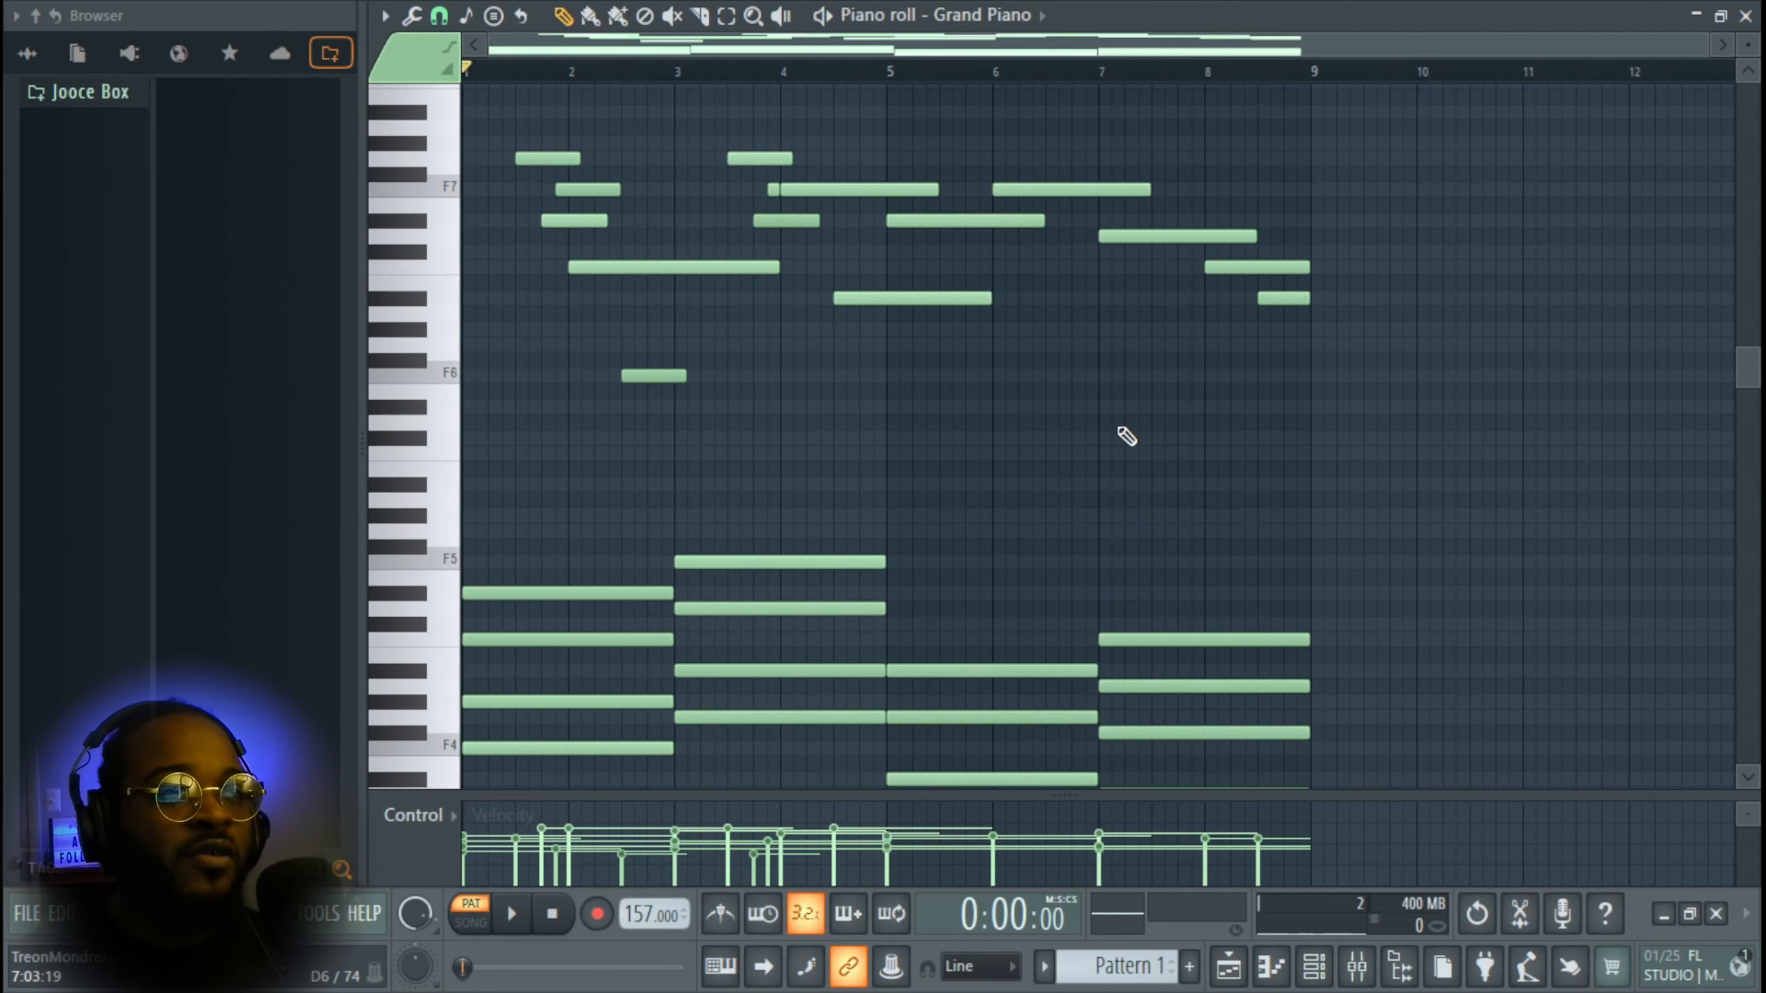
pyautogui.scroll(-4, 1126, 436)
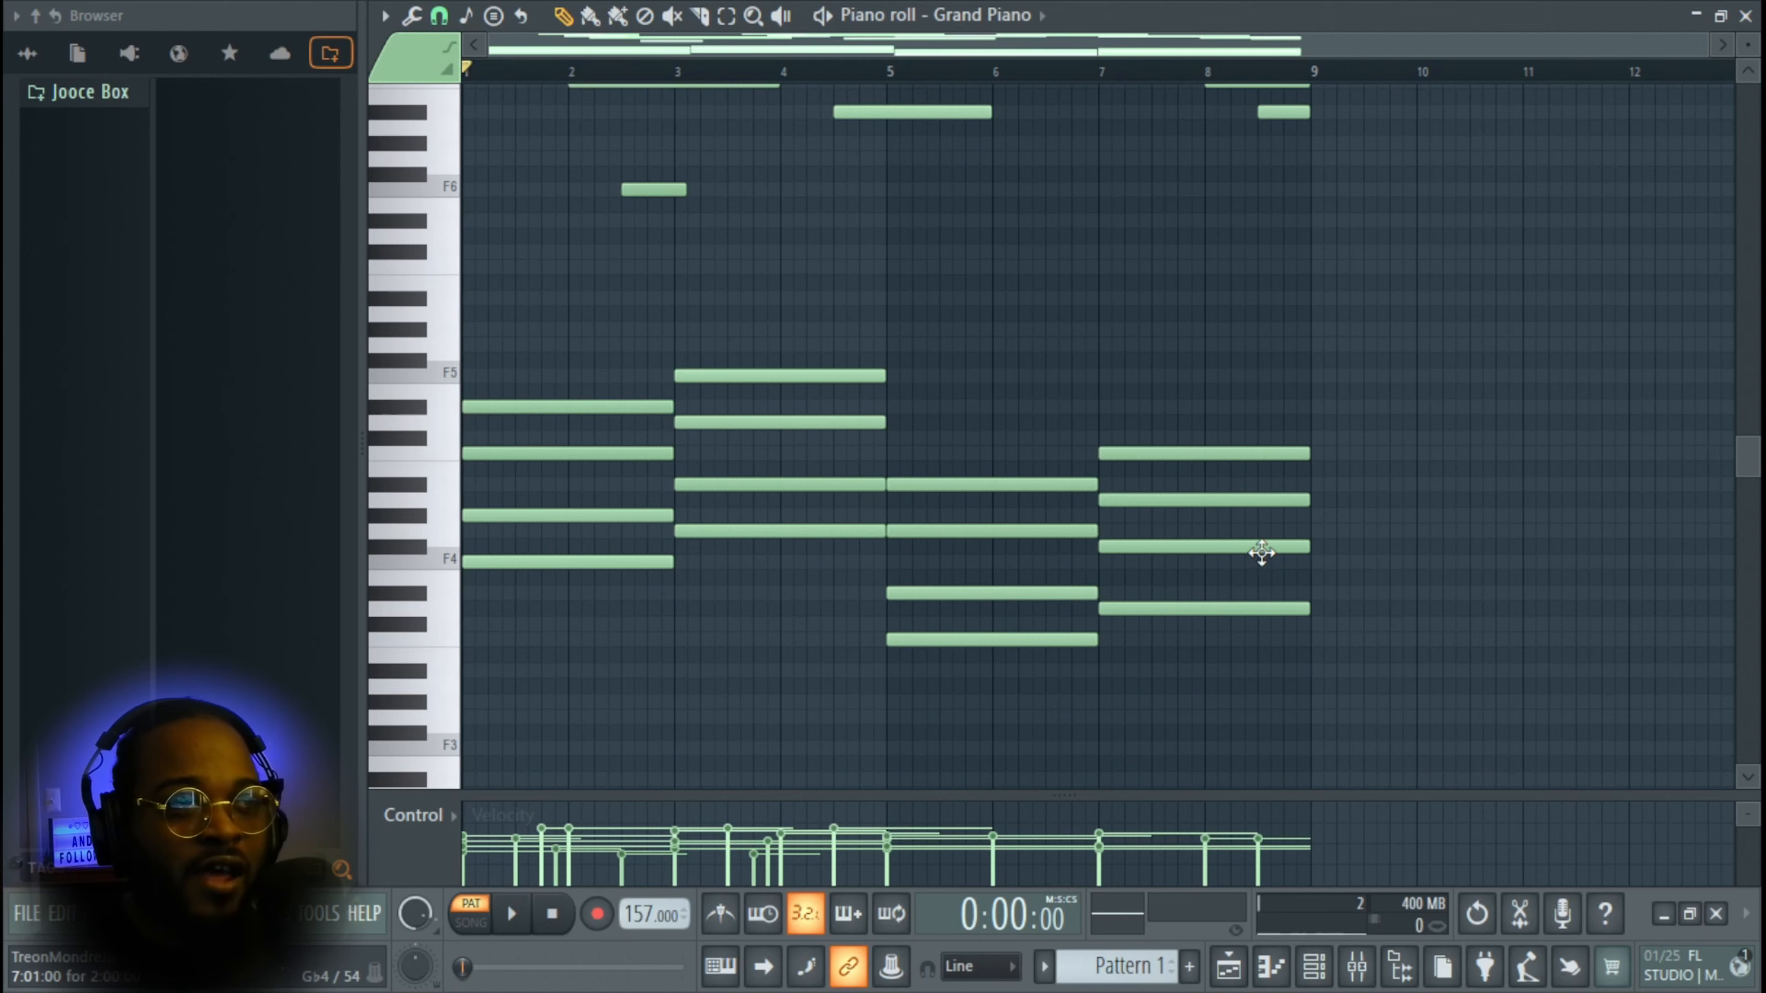
pyautogui.press('pageup')
pyautogui.scroll(4, 1265, 561)
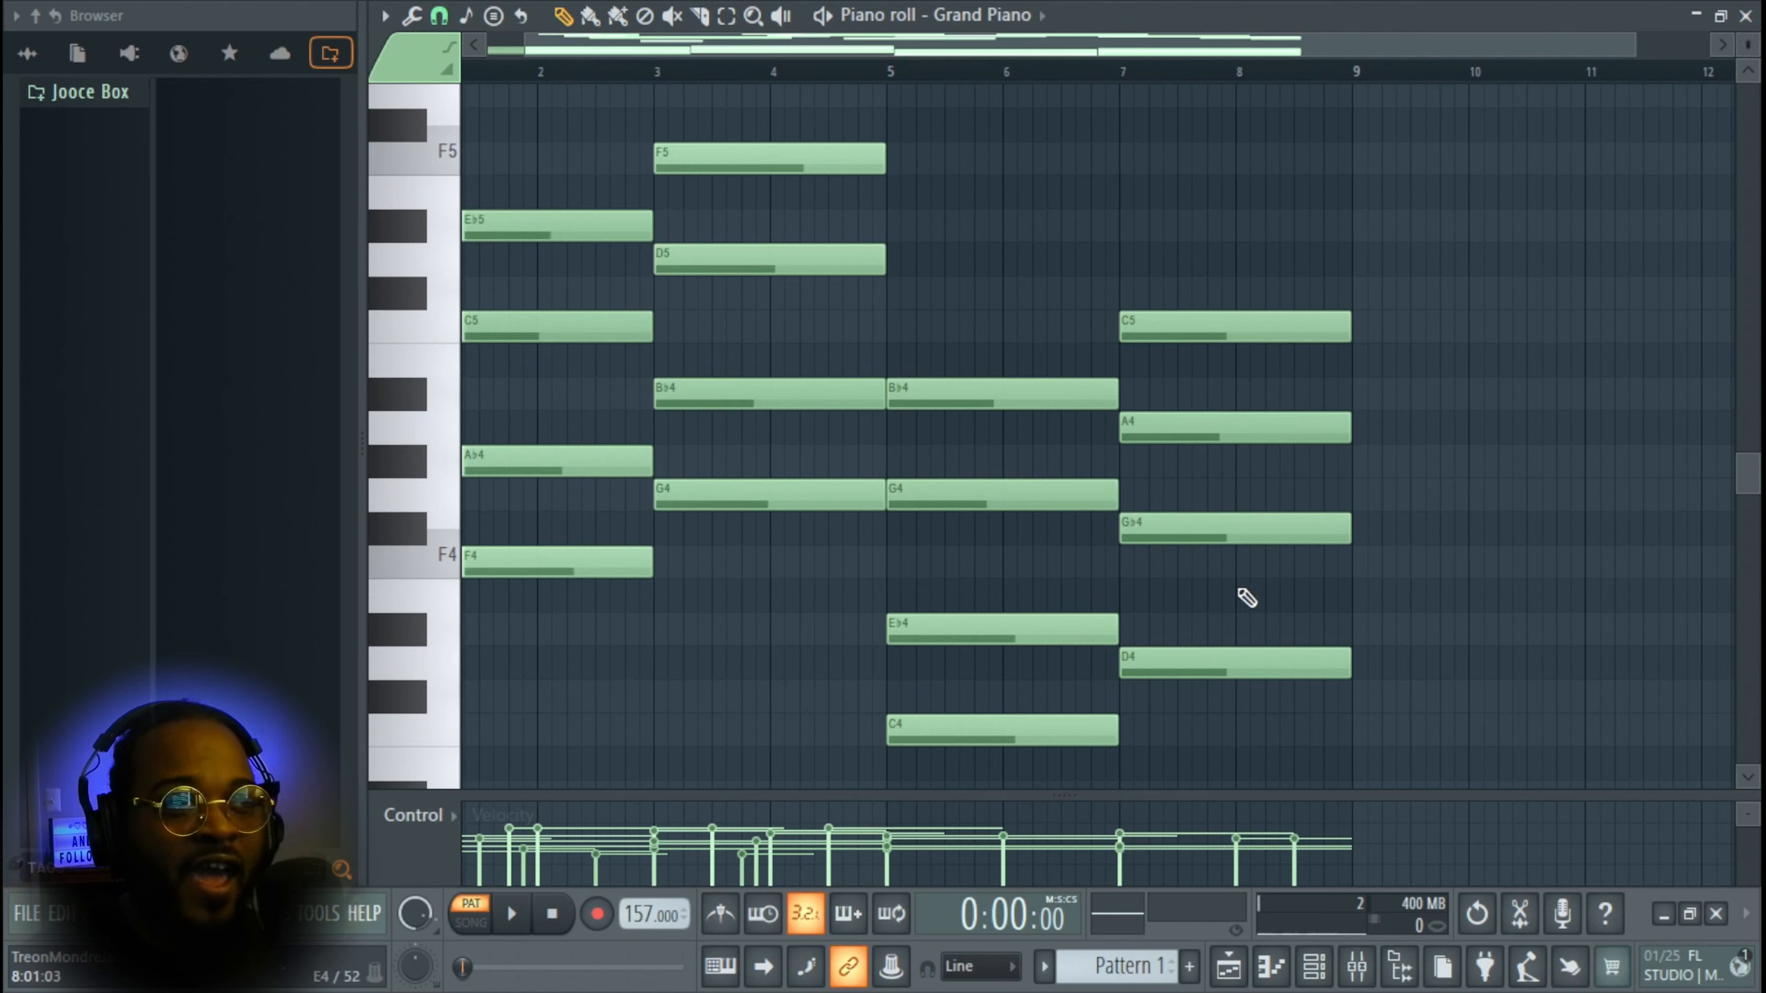
pyautogui.moveTo(1241, 564); pyautogui.dragTo(1242, 428)
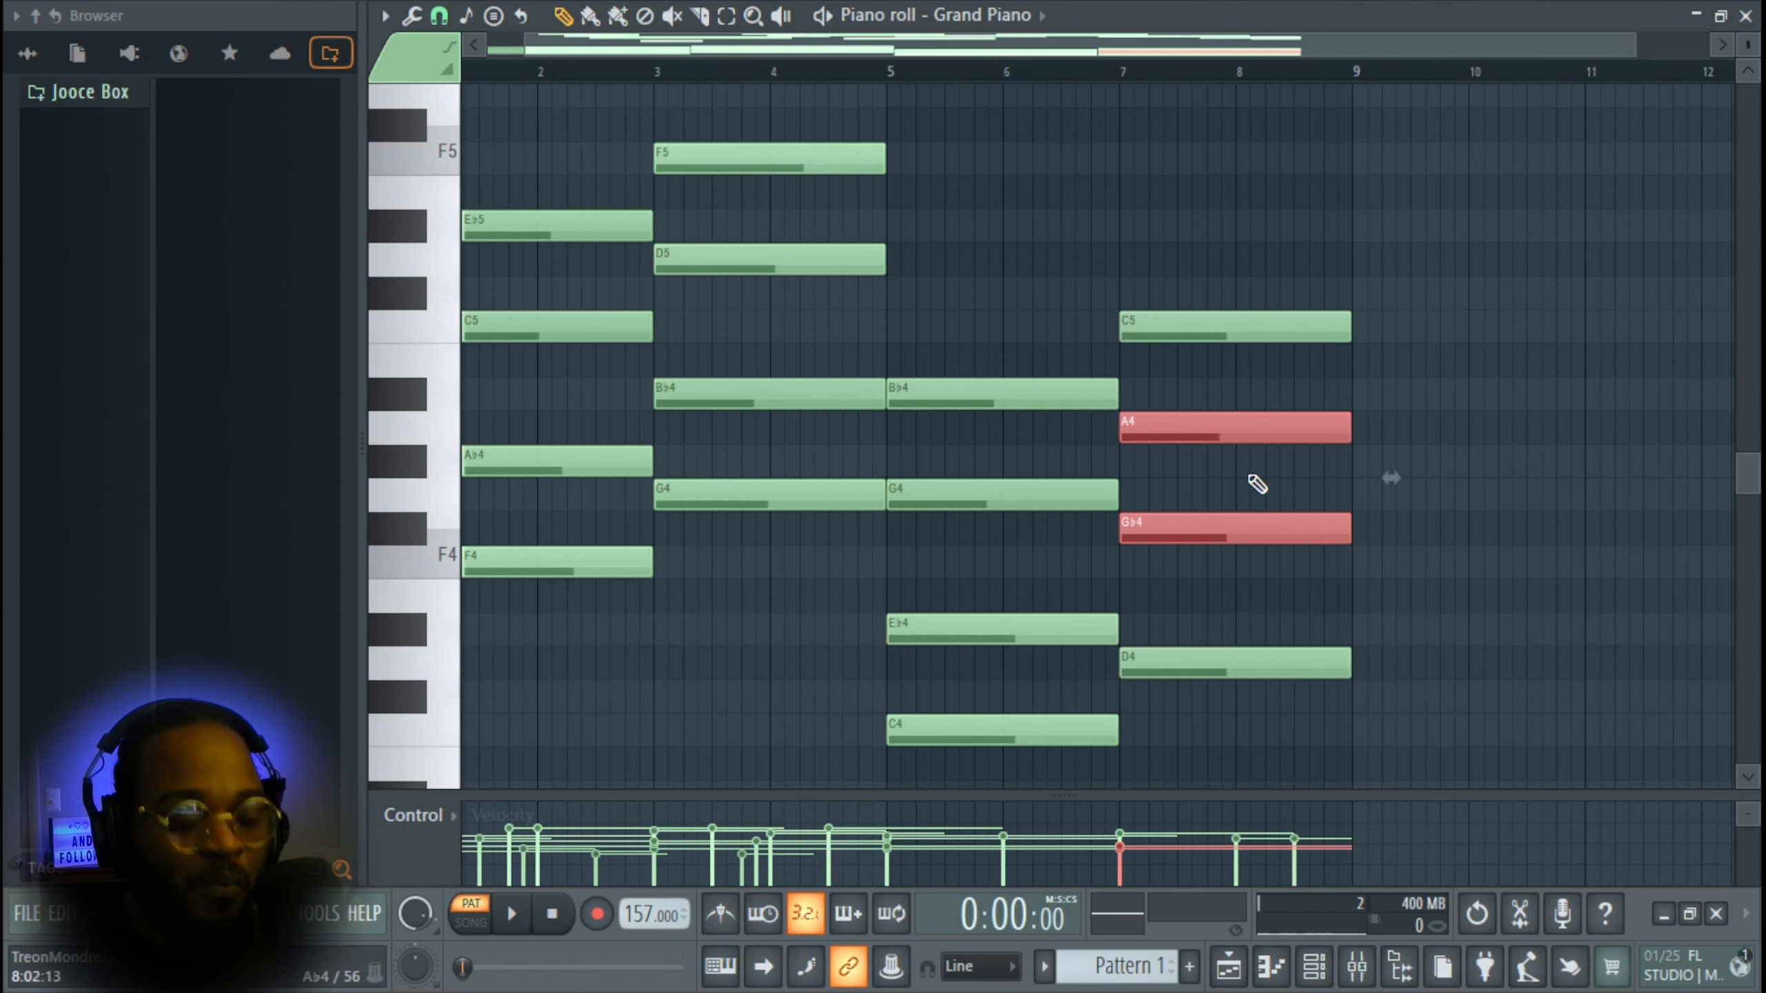
pyautogui.scroll(-2, 1246, 473)
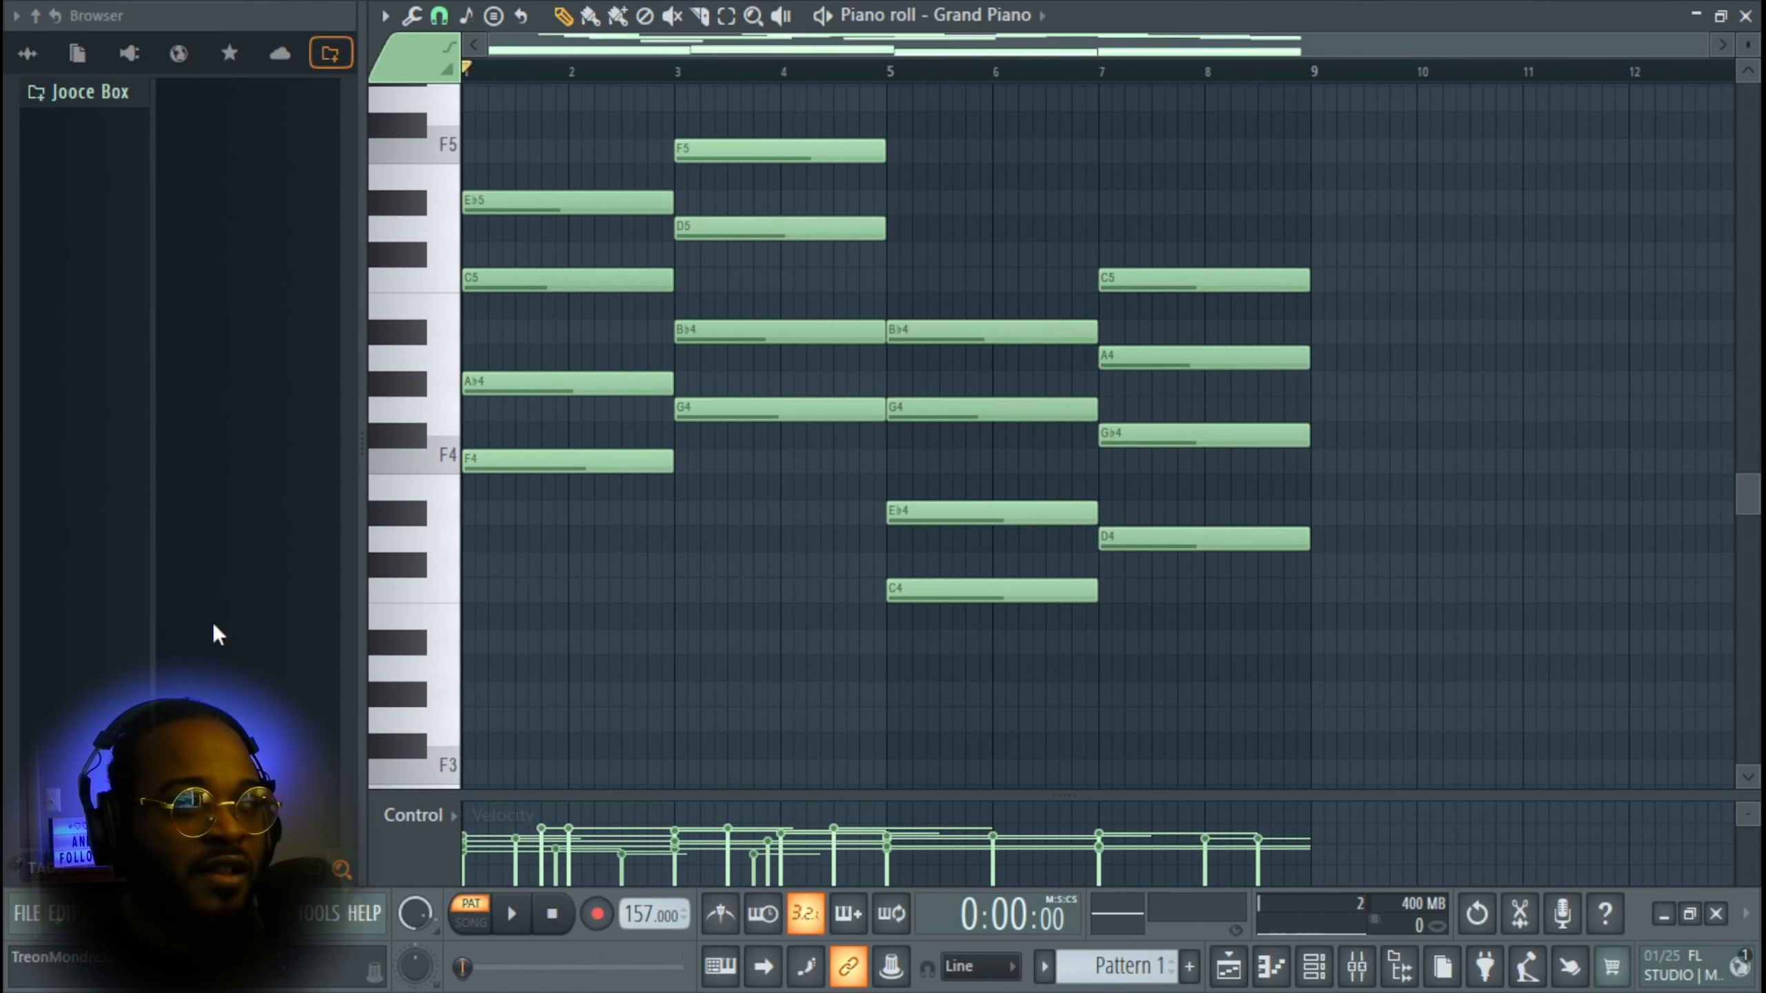
# - Copy the lowest note of each chord (F4, G4, C4 and D4) one octave down as bass notes
pyautogui.moveTo(547, 525)
pyautogui.mouseDown()
pyautogui.moveTo(554, 478)
pyautogui.moveTo(601, 450)
pyautogui.mouseUp()
pyautogui.moveTo(735, 449); pyautogui.dragTo(765, 416)
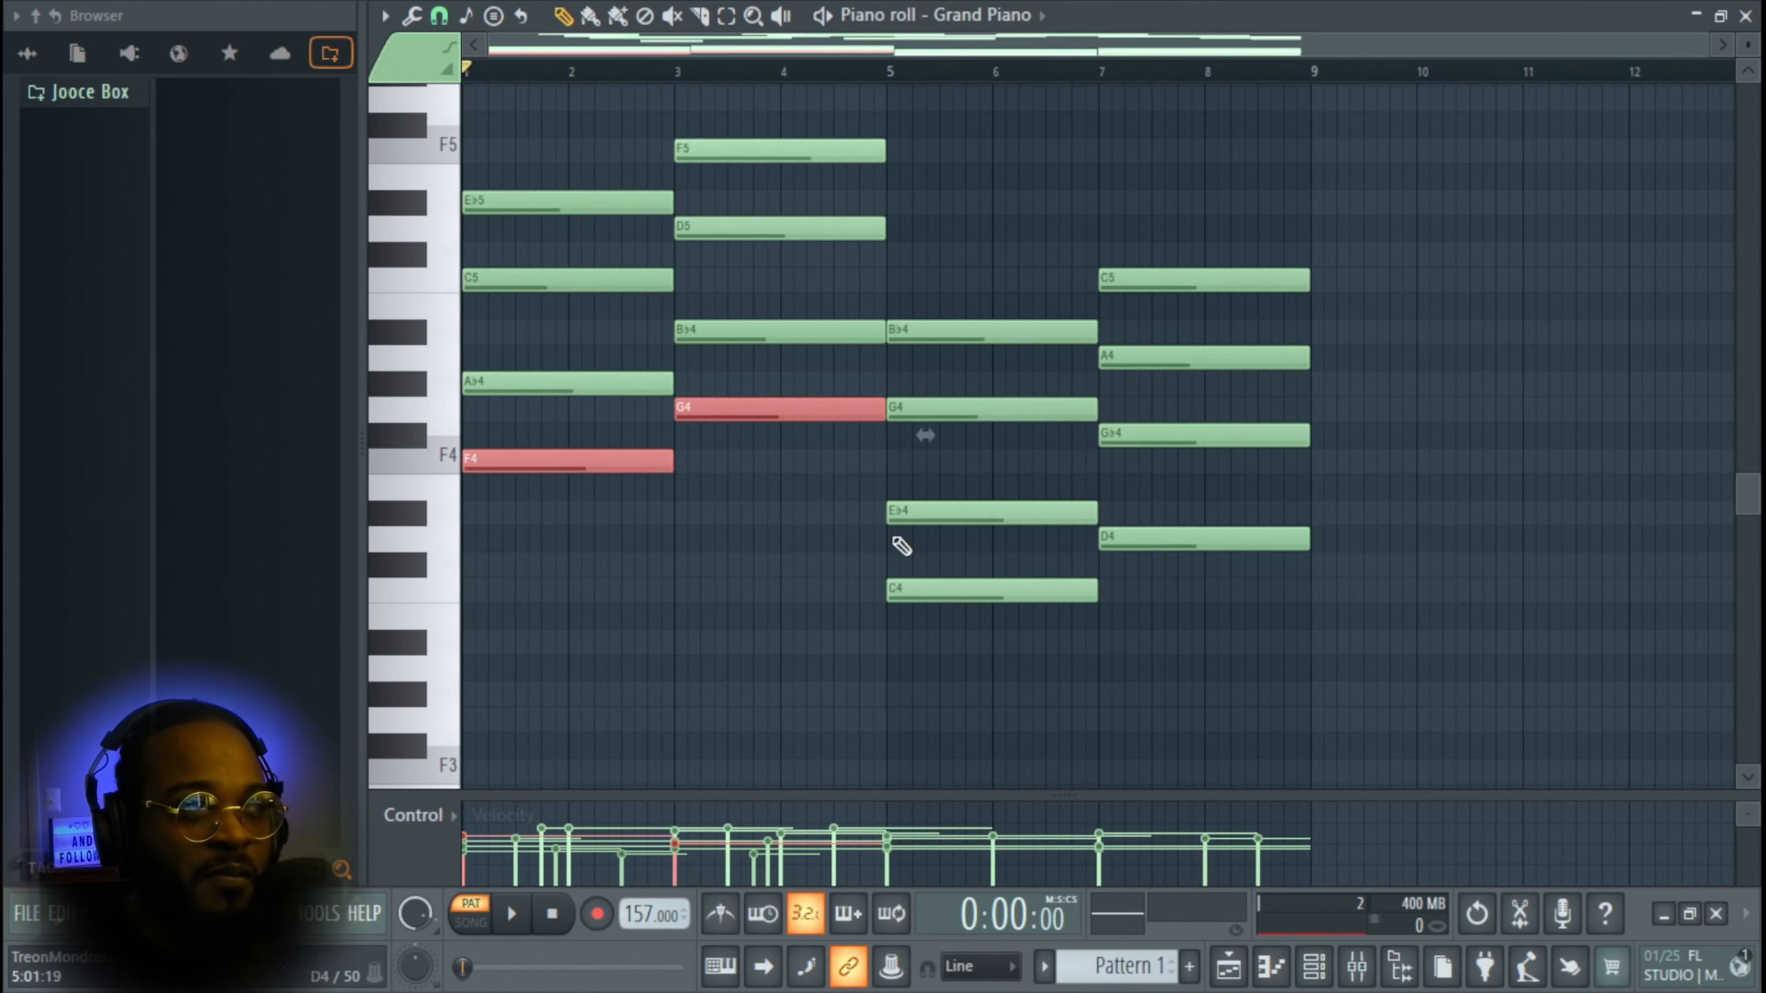
pyautogui.moveTo(884, 523); pyautogui.dragTo(924, 584)
pyautogui.keyDown('ctrl'); pyautogui.click(1136, 543); pyautogui.keyUp('ctrl')
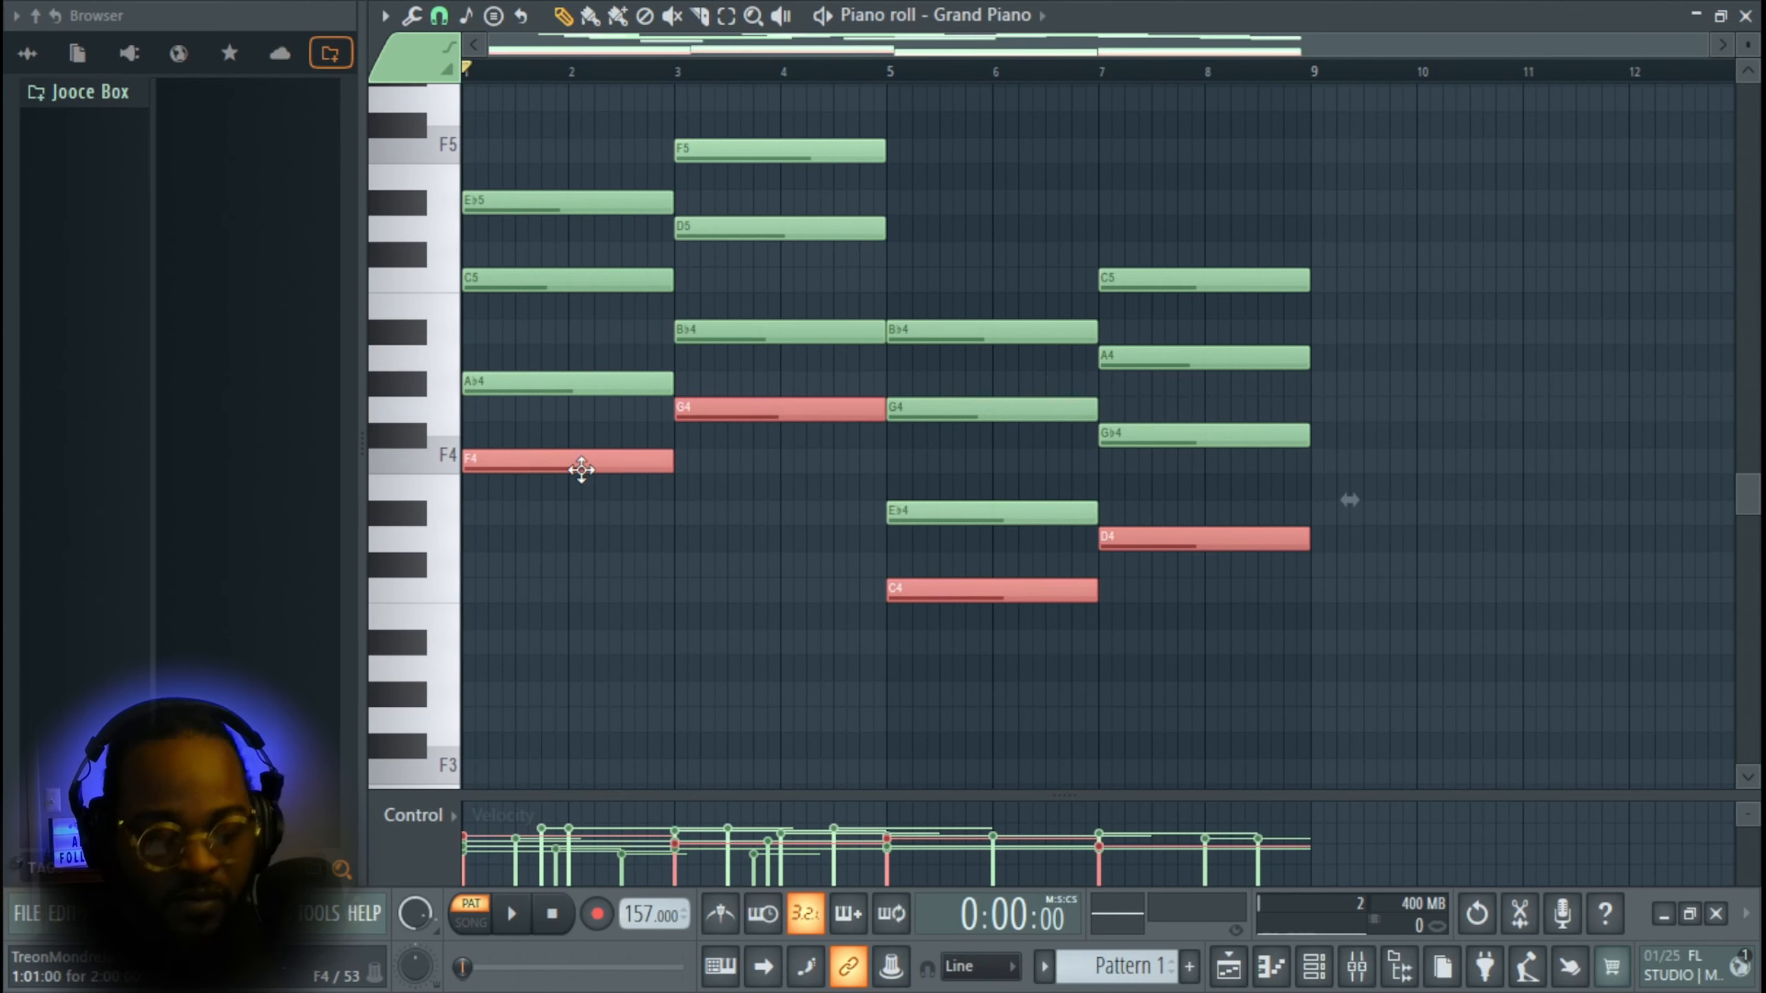
pyautogui.hotkey('ctrl', 'Down')
# - Play the pattern from the start to hear the bass notes, with the whole note range in view
pyautogui.press('space')
pyautogui.scroll(3, 591, 480)
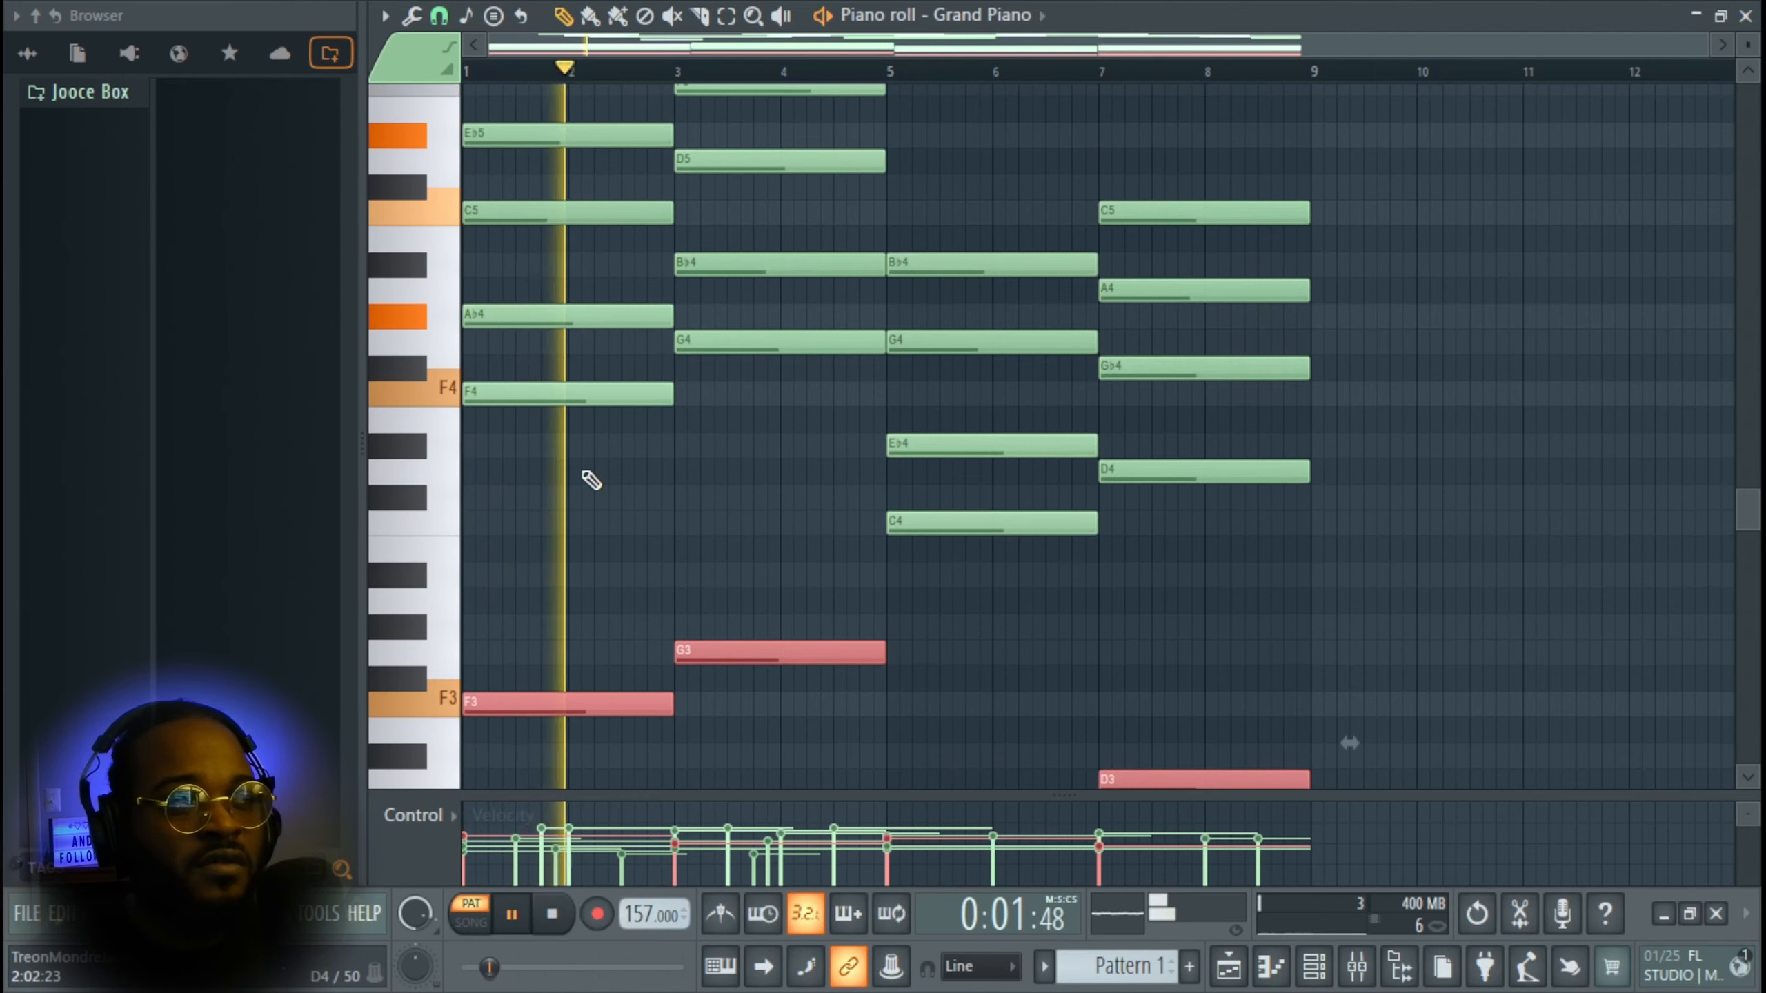
pyautogui.press('space')
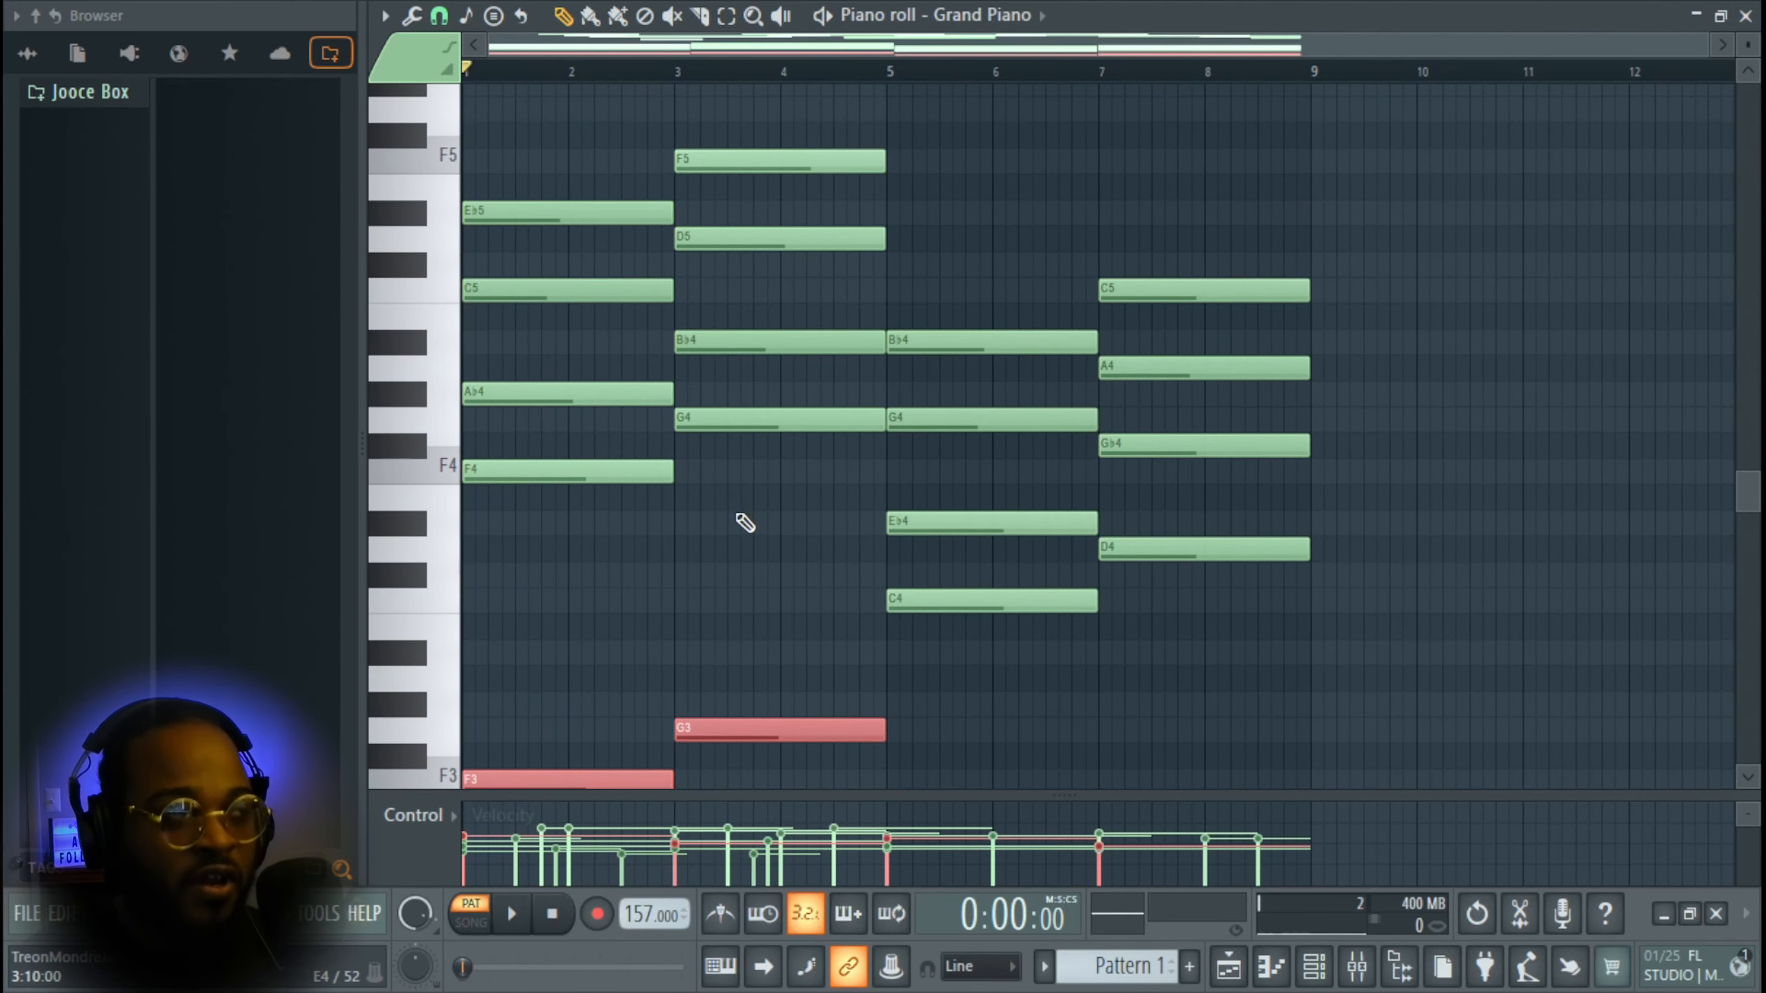
pyautogui.press('space')
pyautogui.scroll(5, 745, 523)
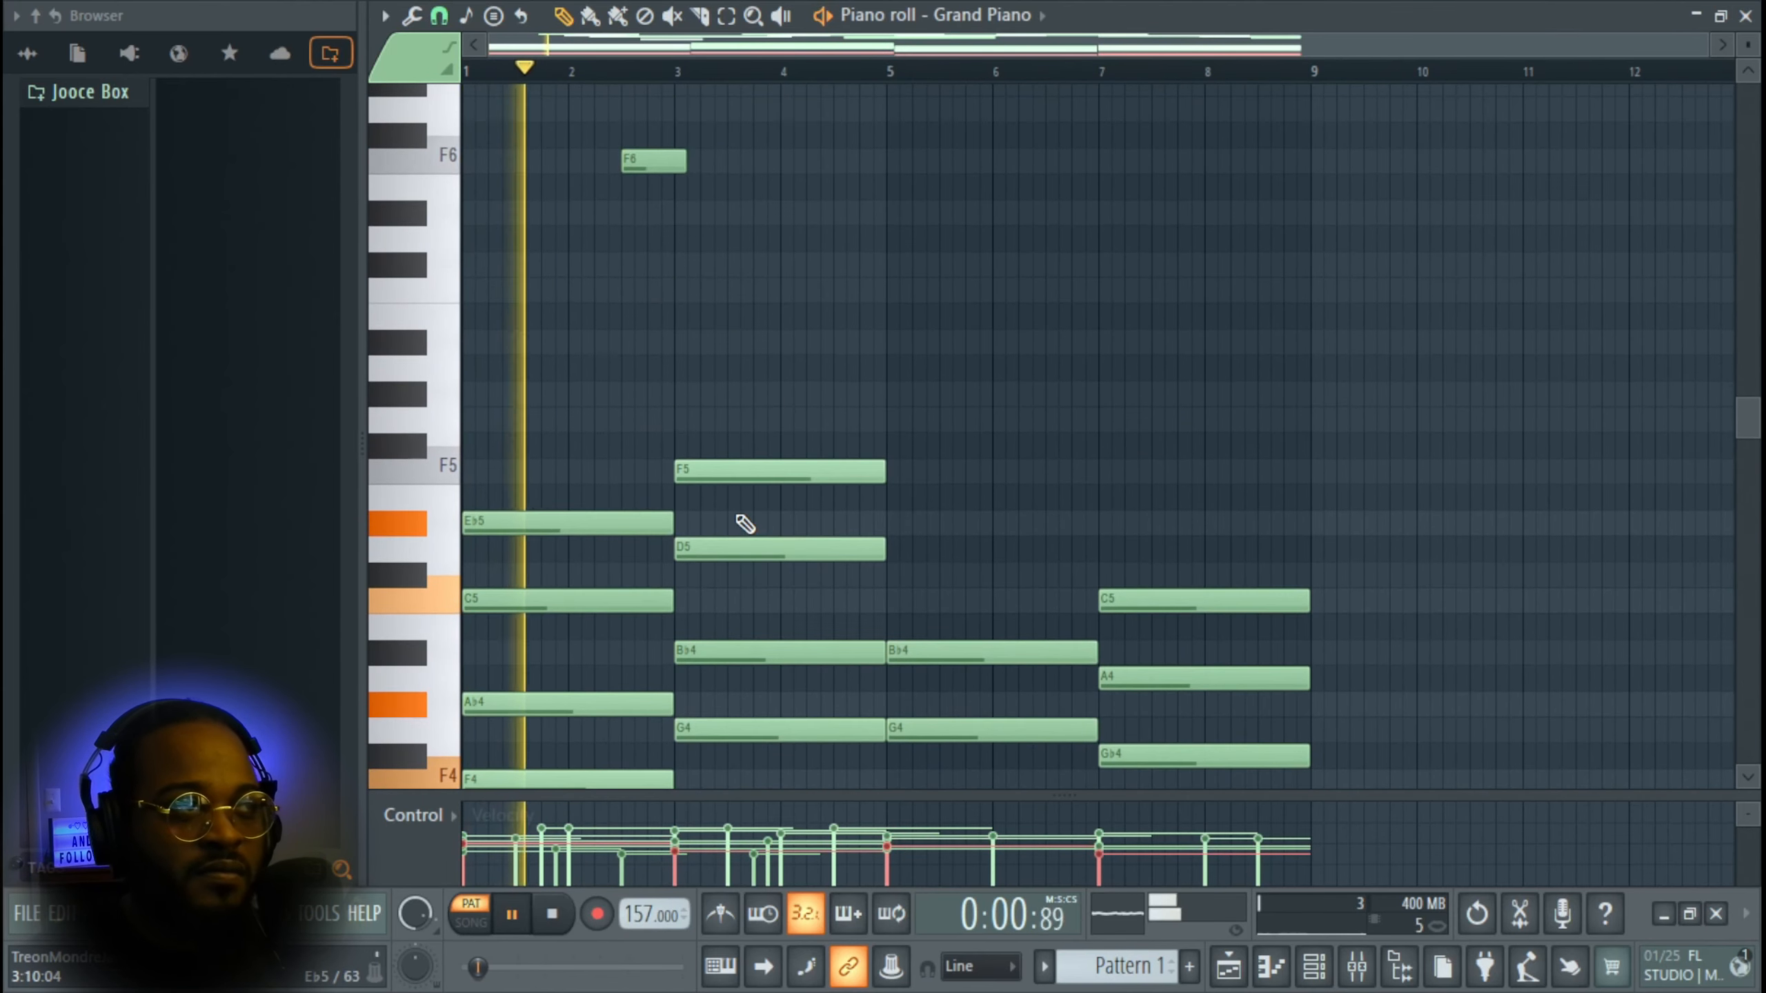
pyautogui.scroll(-3, 1317, 276)
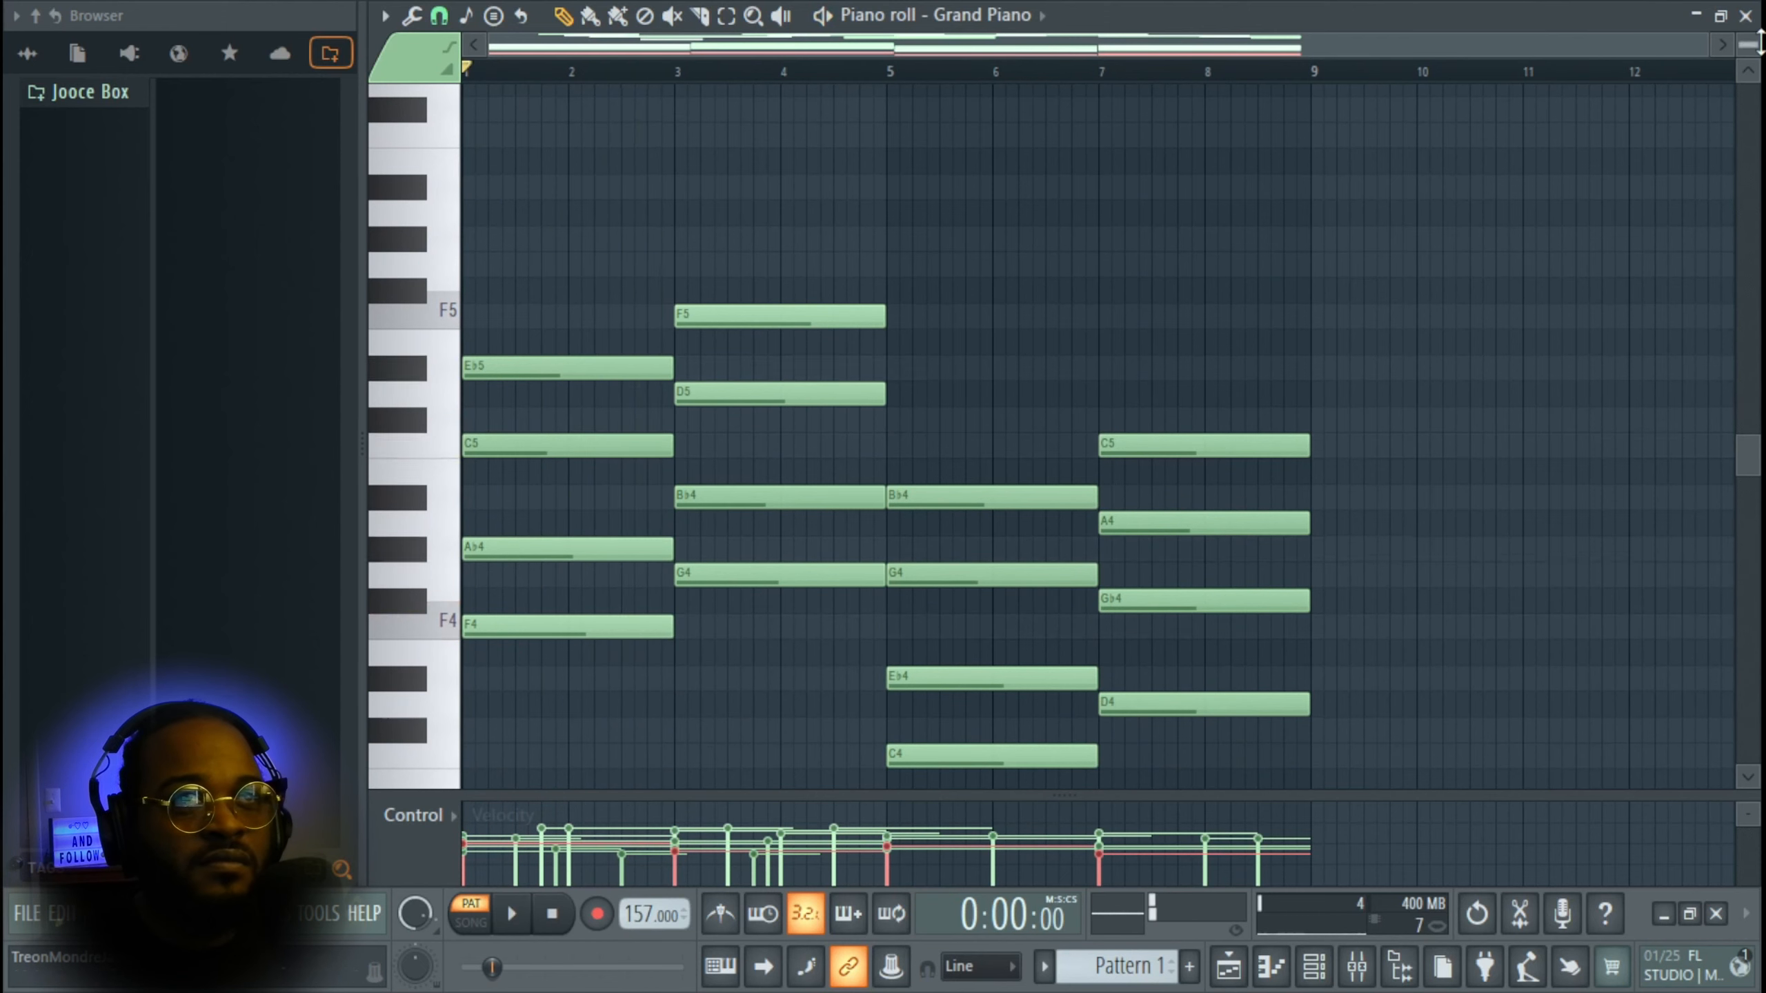
pyautogui.press('space')
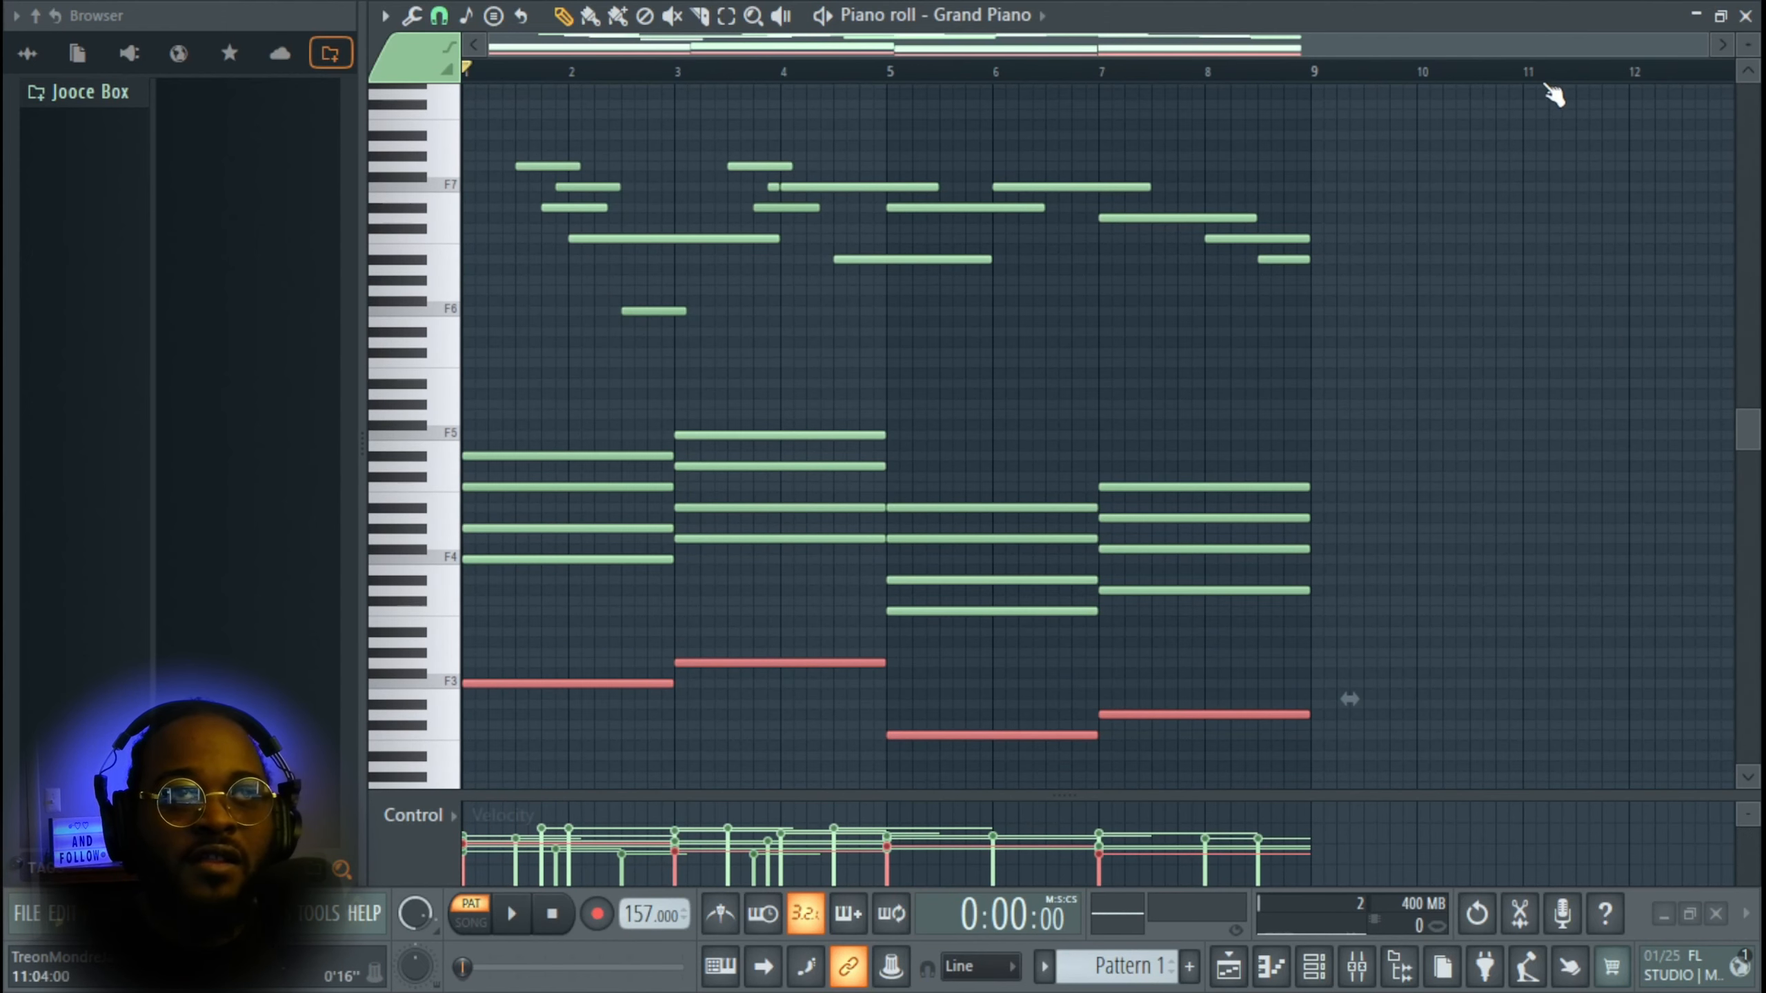
pyautogui.press('space')
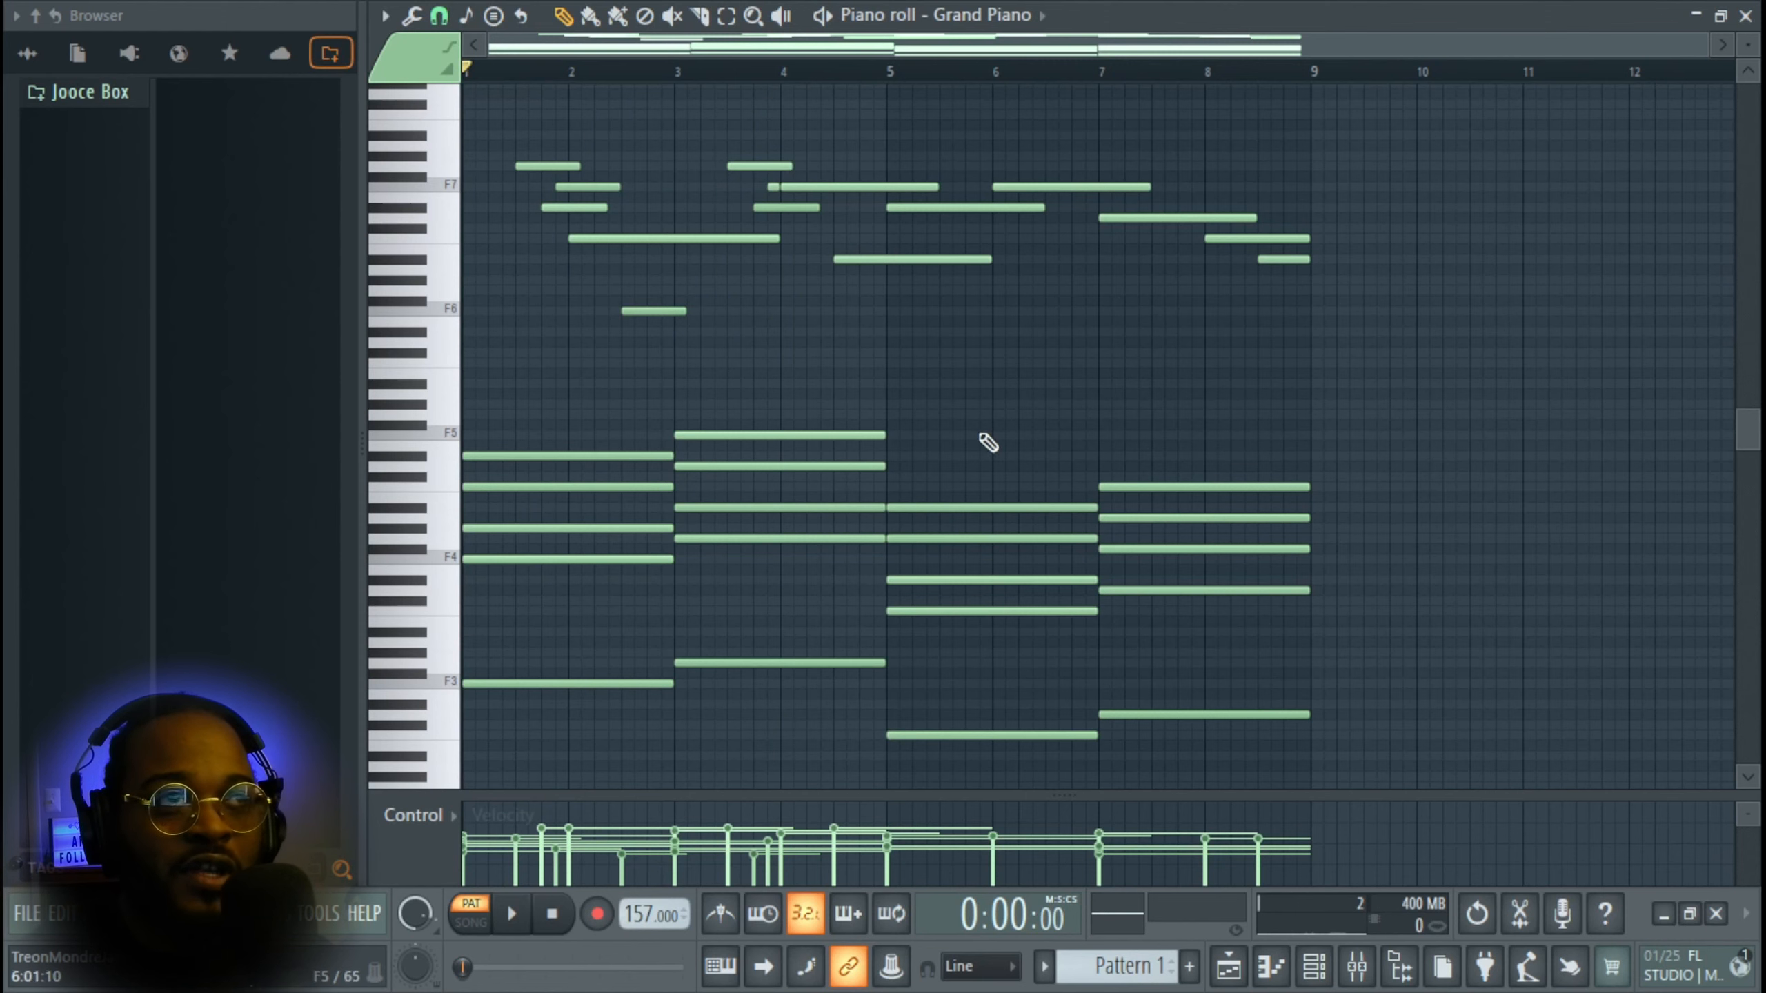
# - Strum the chords with staggered start and end times and a start velocity change, and play the pattern
pyautogui.scroll(3, 693, 594)
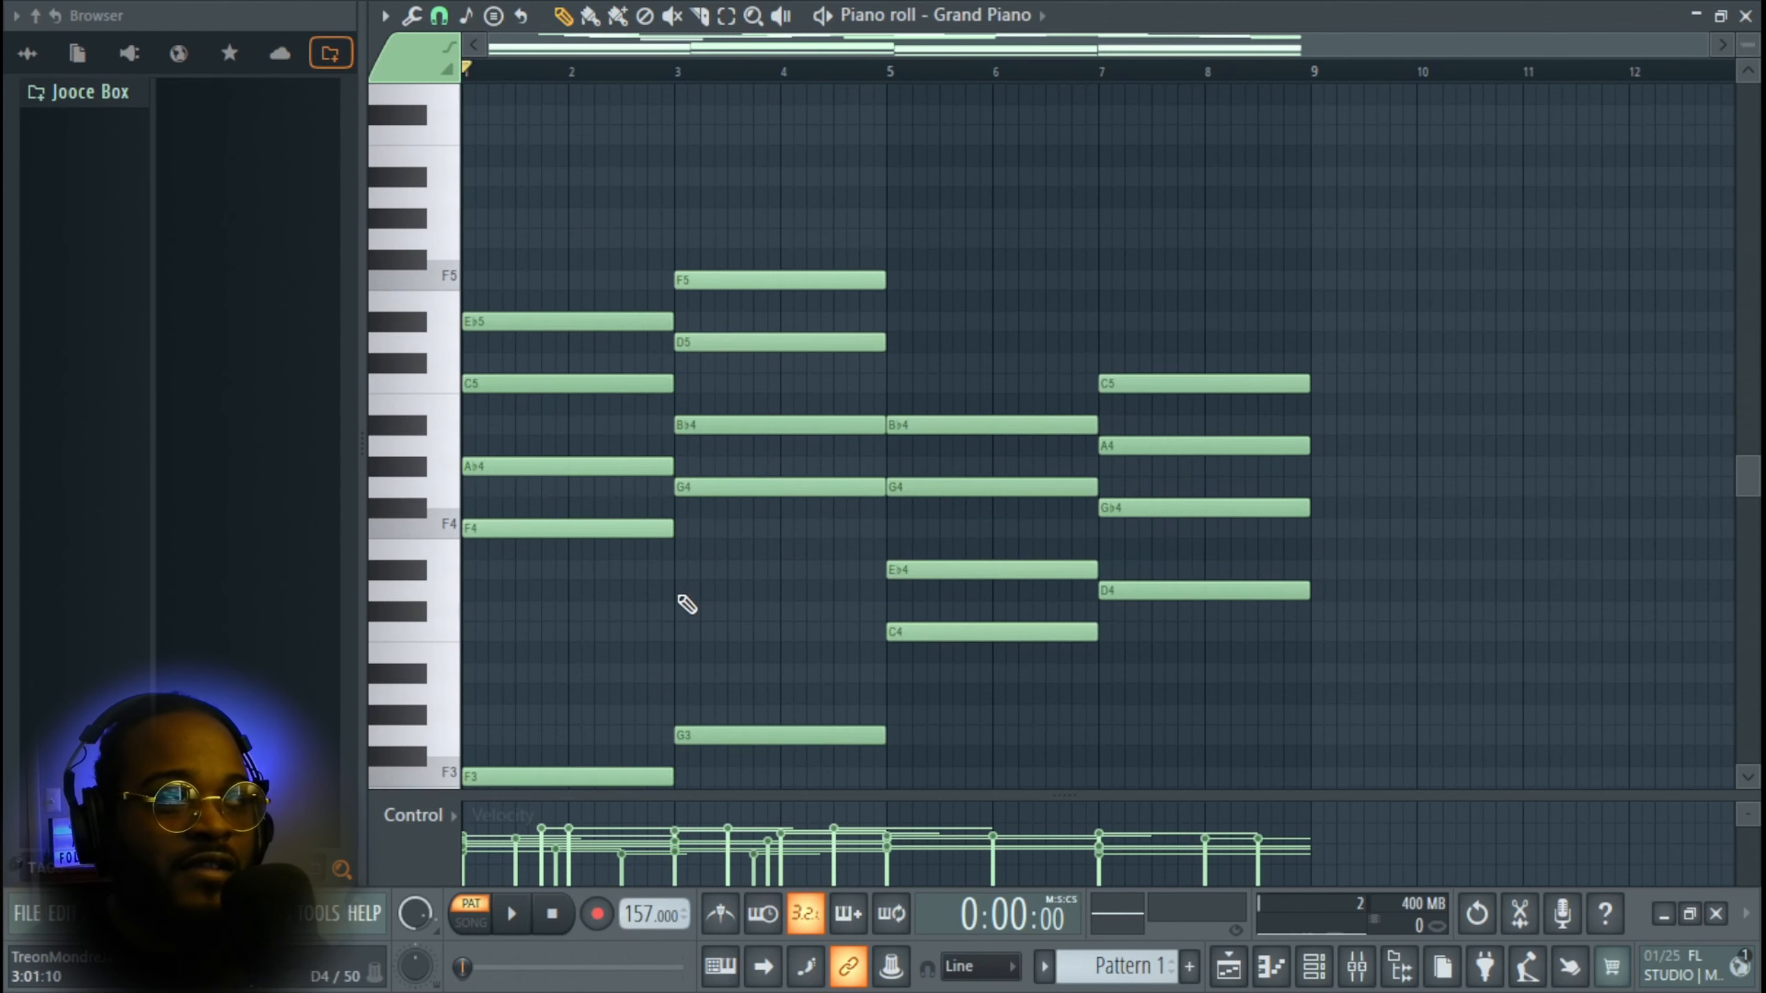
pyautogui.scroll(5, 481, 624)
pyautogui.scroll(2, 713, 640)
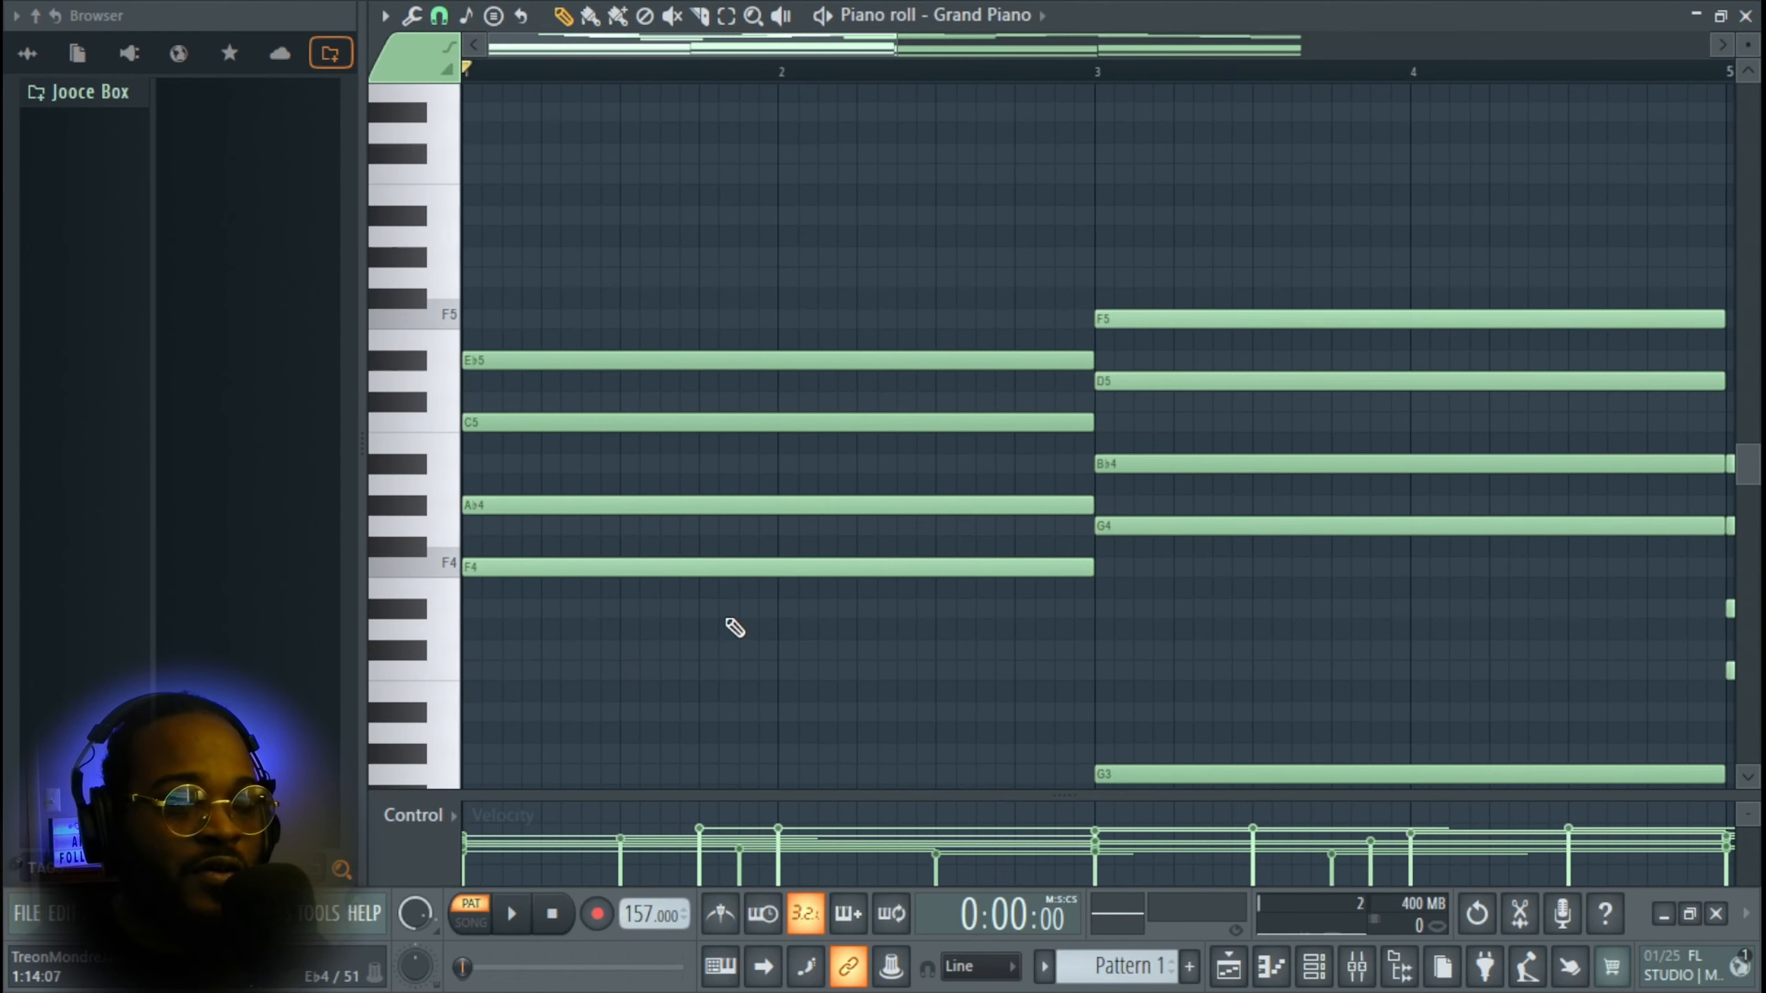
pyautogui.hotkey('alt', 's')
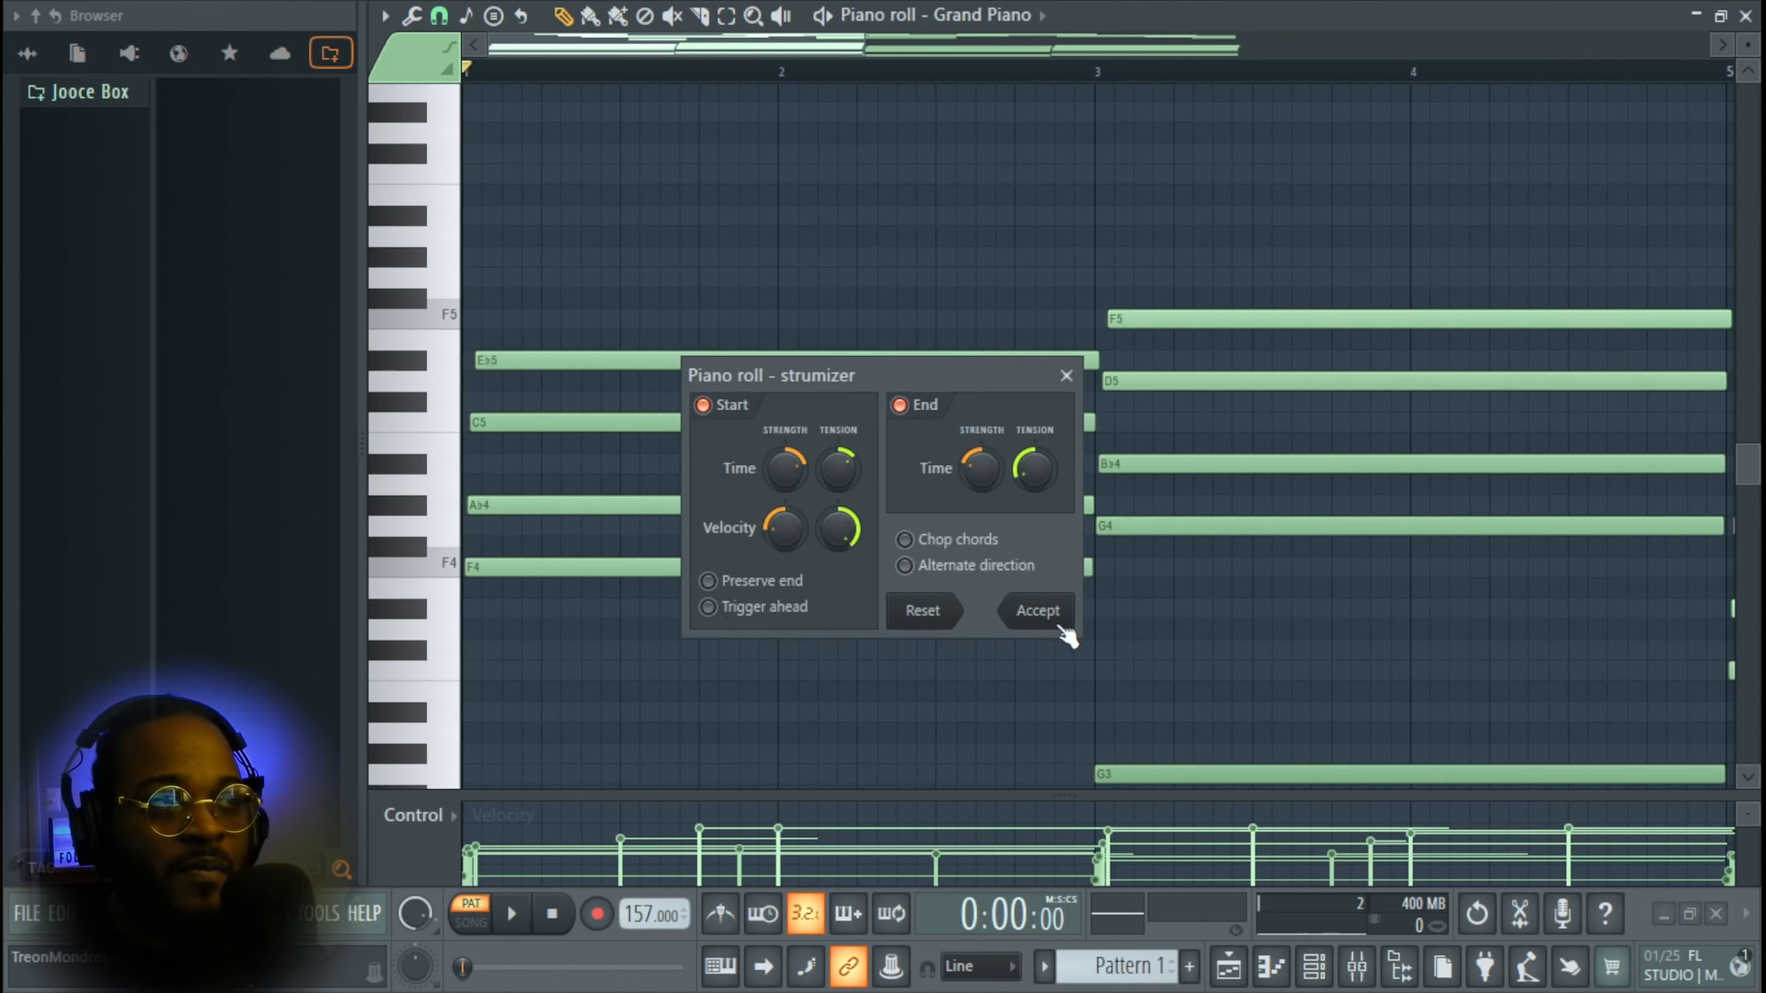
pyautogui.press('space')
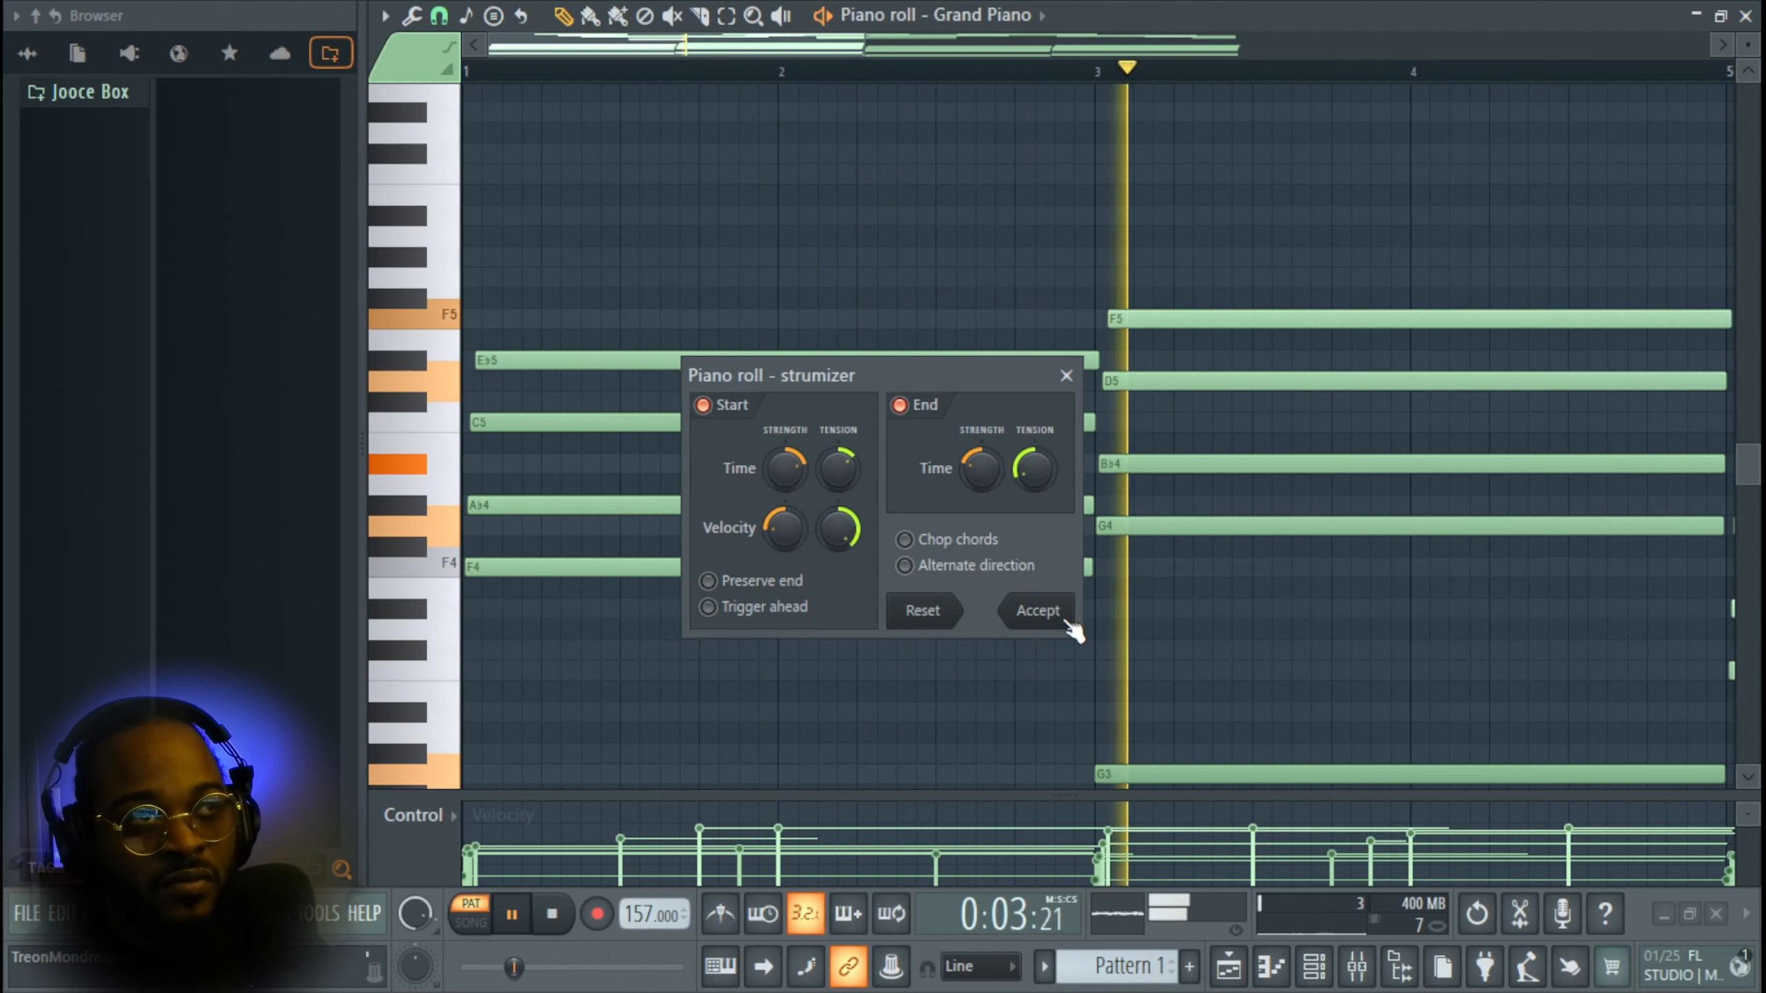
pyautogui.click(1065, 619)
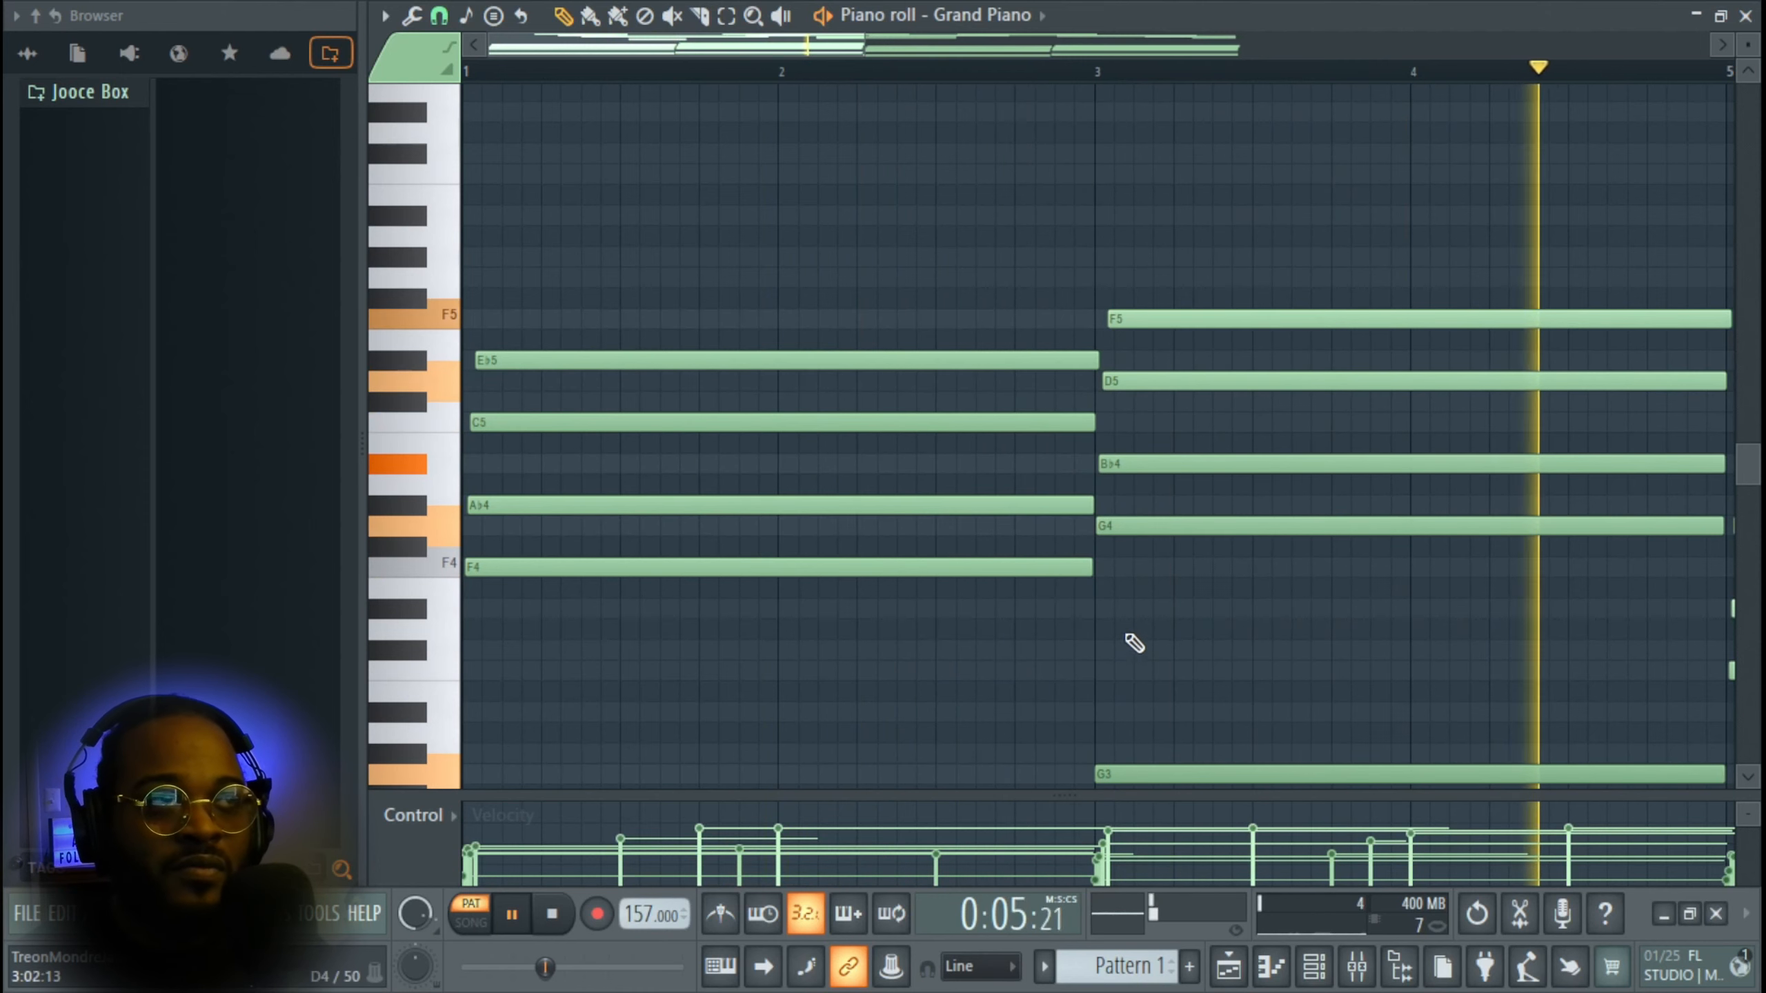
# - Listen through the strummed chords with all four in view, and undo the strum
pyautogui.keyDown('ctrl'); pyautogui.scroll(-3, 1133, 636); pyautogui.keyUp('ctrl')
pyautogui.keyDown('ctrl'); pyautogui.scroll(-1, 1139, 630); pyautogui.keyUp('ctrl')
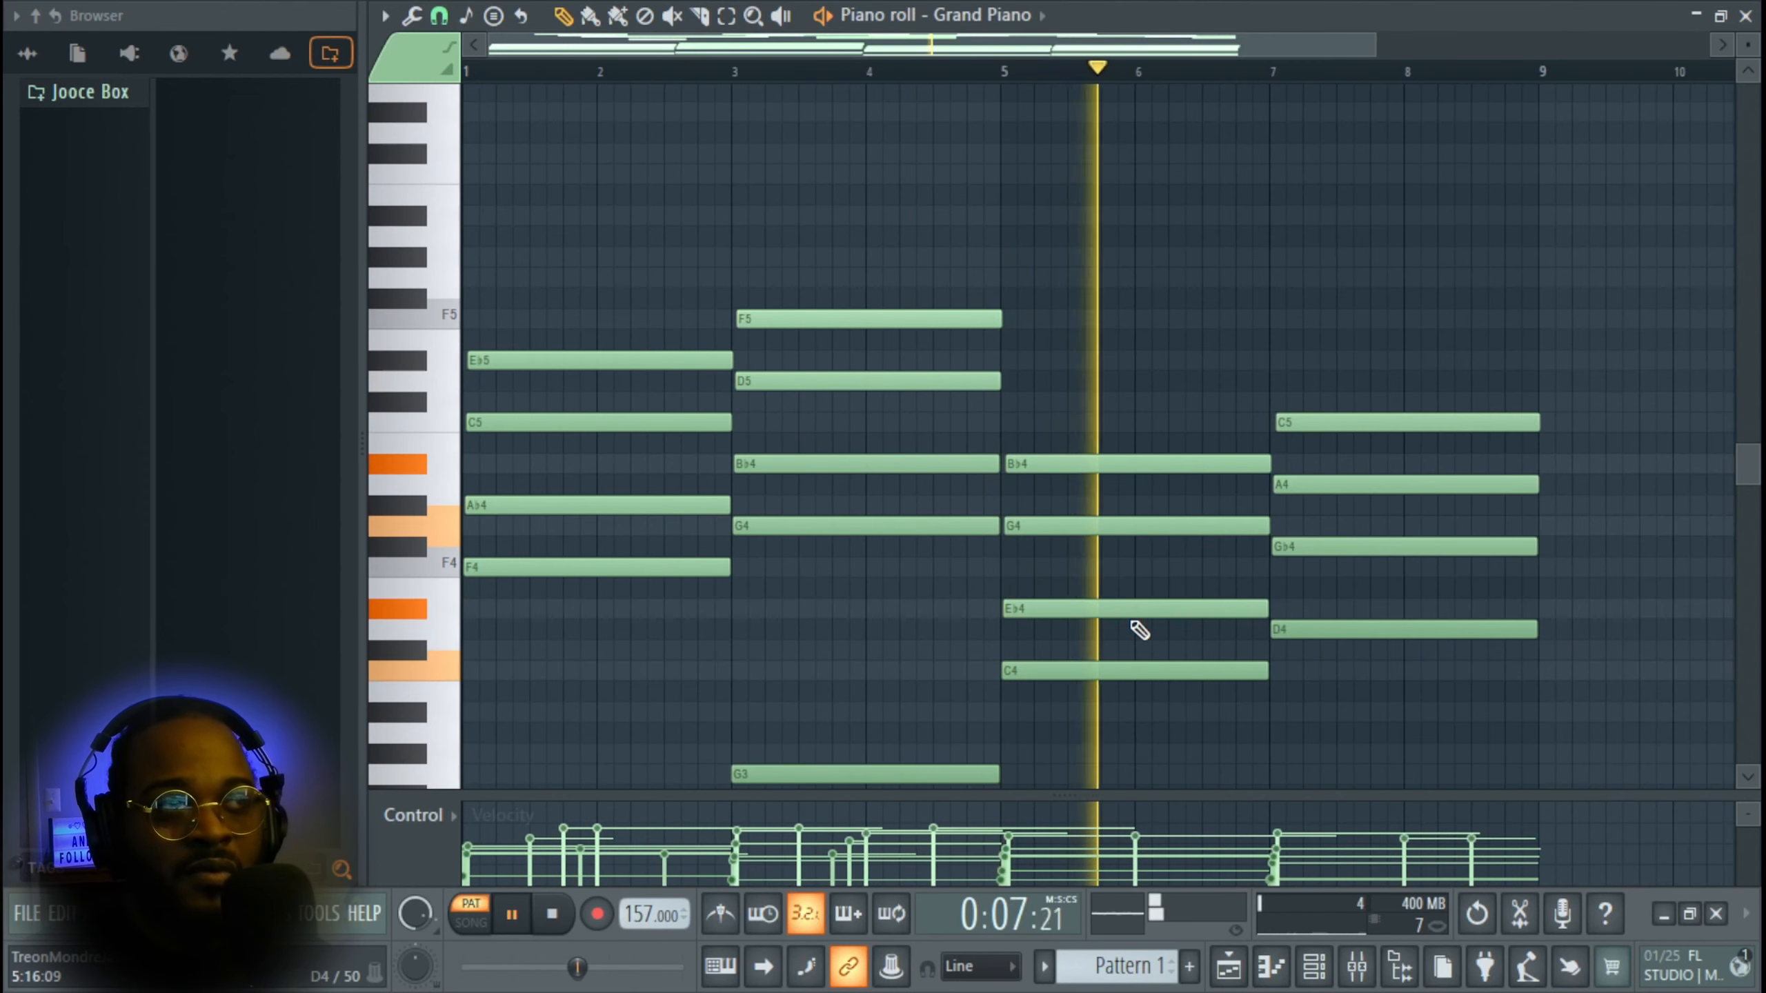
pyautogui.scroll(-1, 1138, 629)
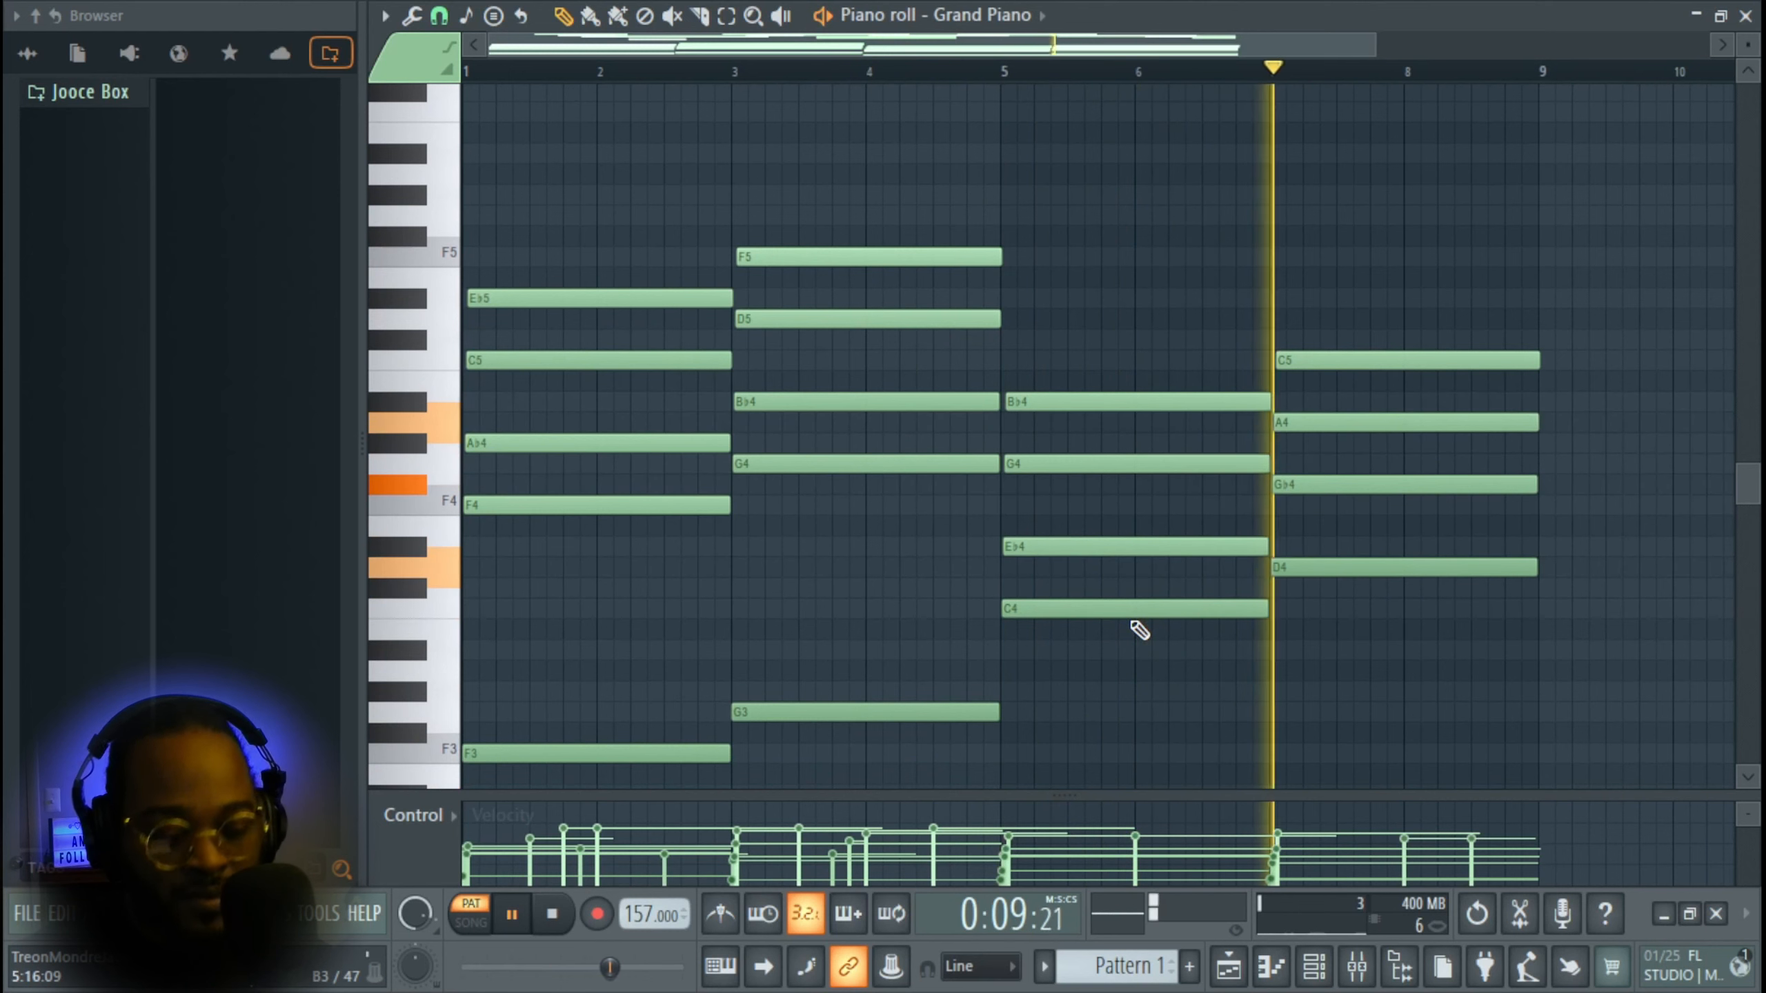
pyautogui.press('space')
pyautogui.hotkey('ctrl', 'z')
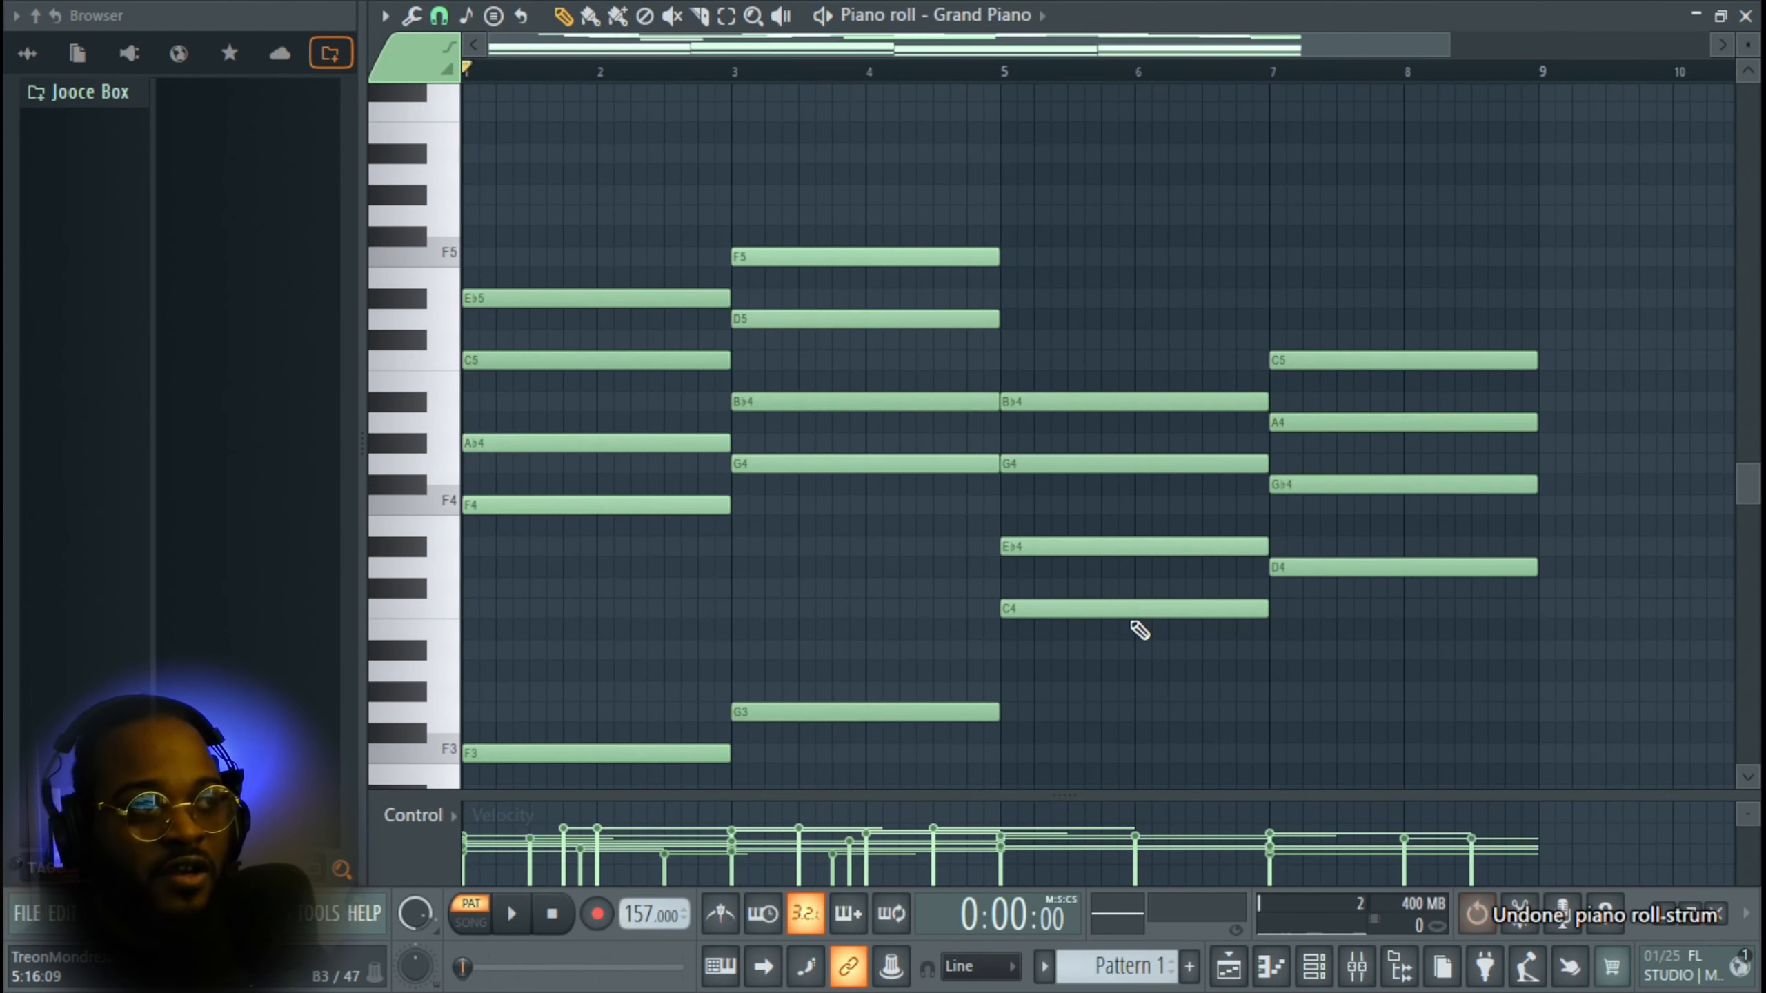
# - Strum the chords again with the start velocity strength set to zero, and play the pattern
pyautogui.hotkey('alt', 's')
pyautogui.moveTo(790, 524); pyautogui.dragTo(790, 598)
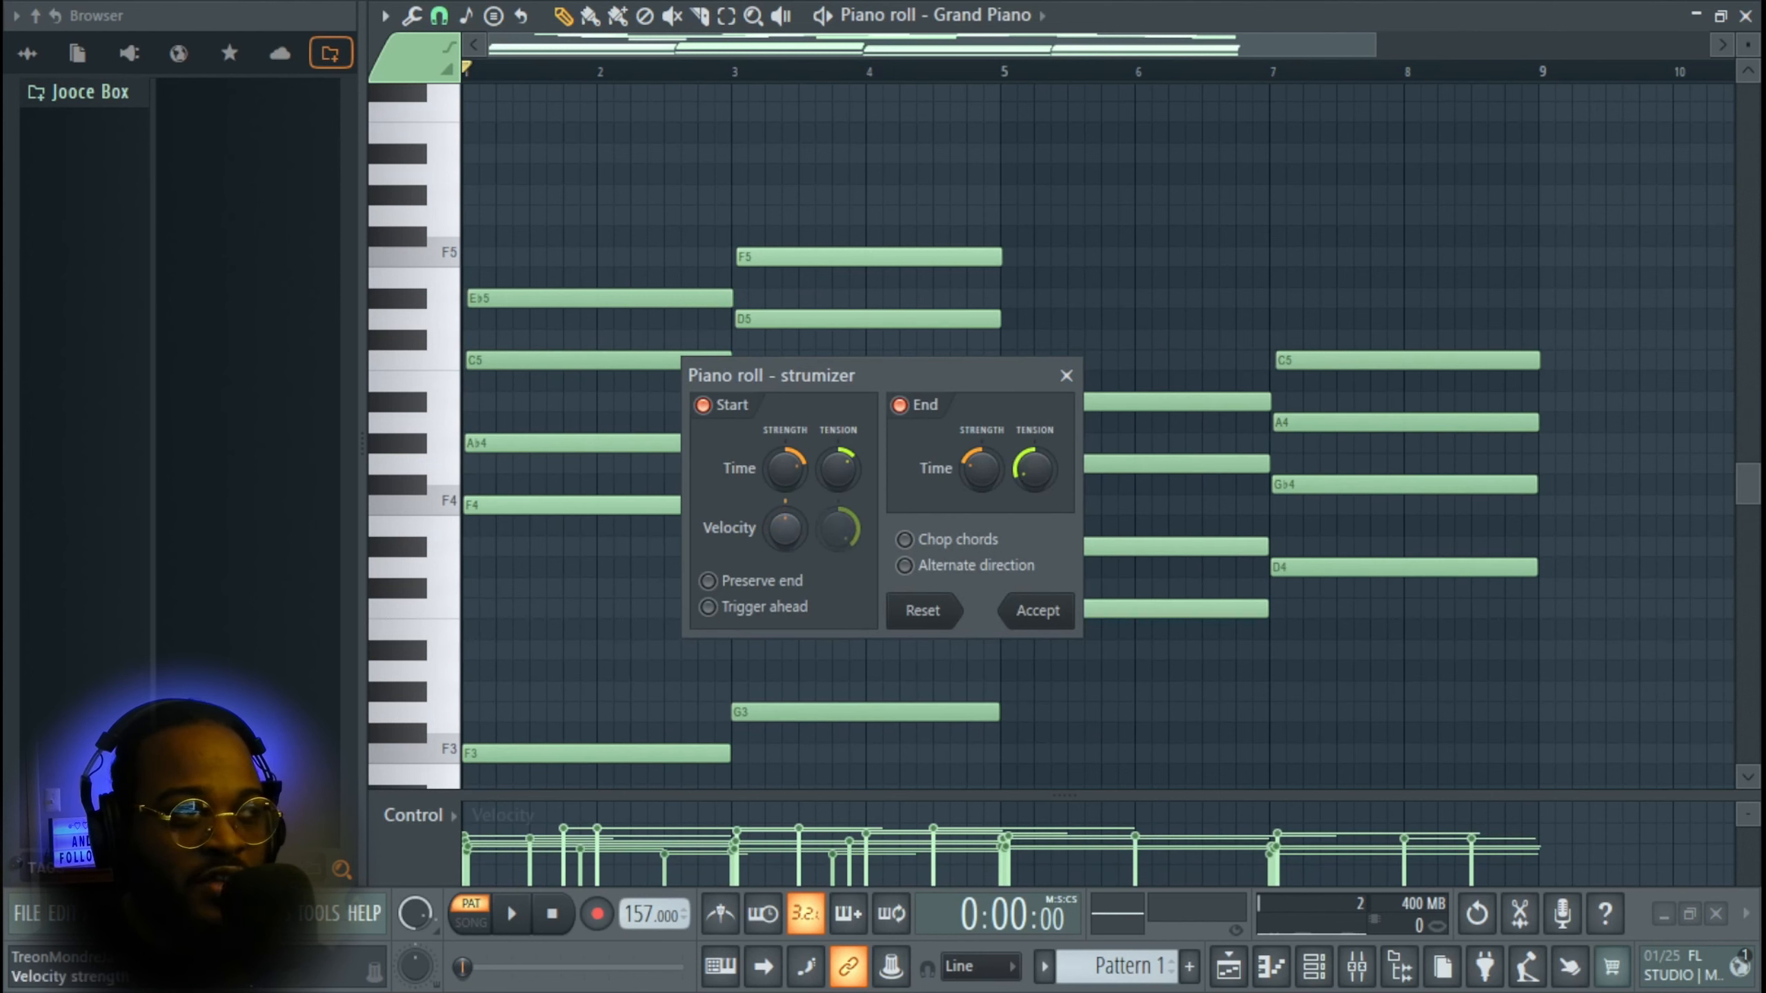
pyautogui.moveTo(838, 528); pyautogui.dragTo(838, 533)
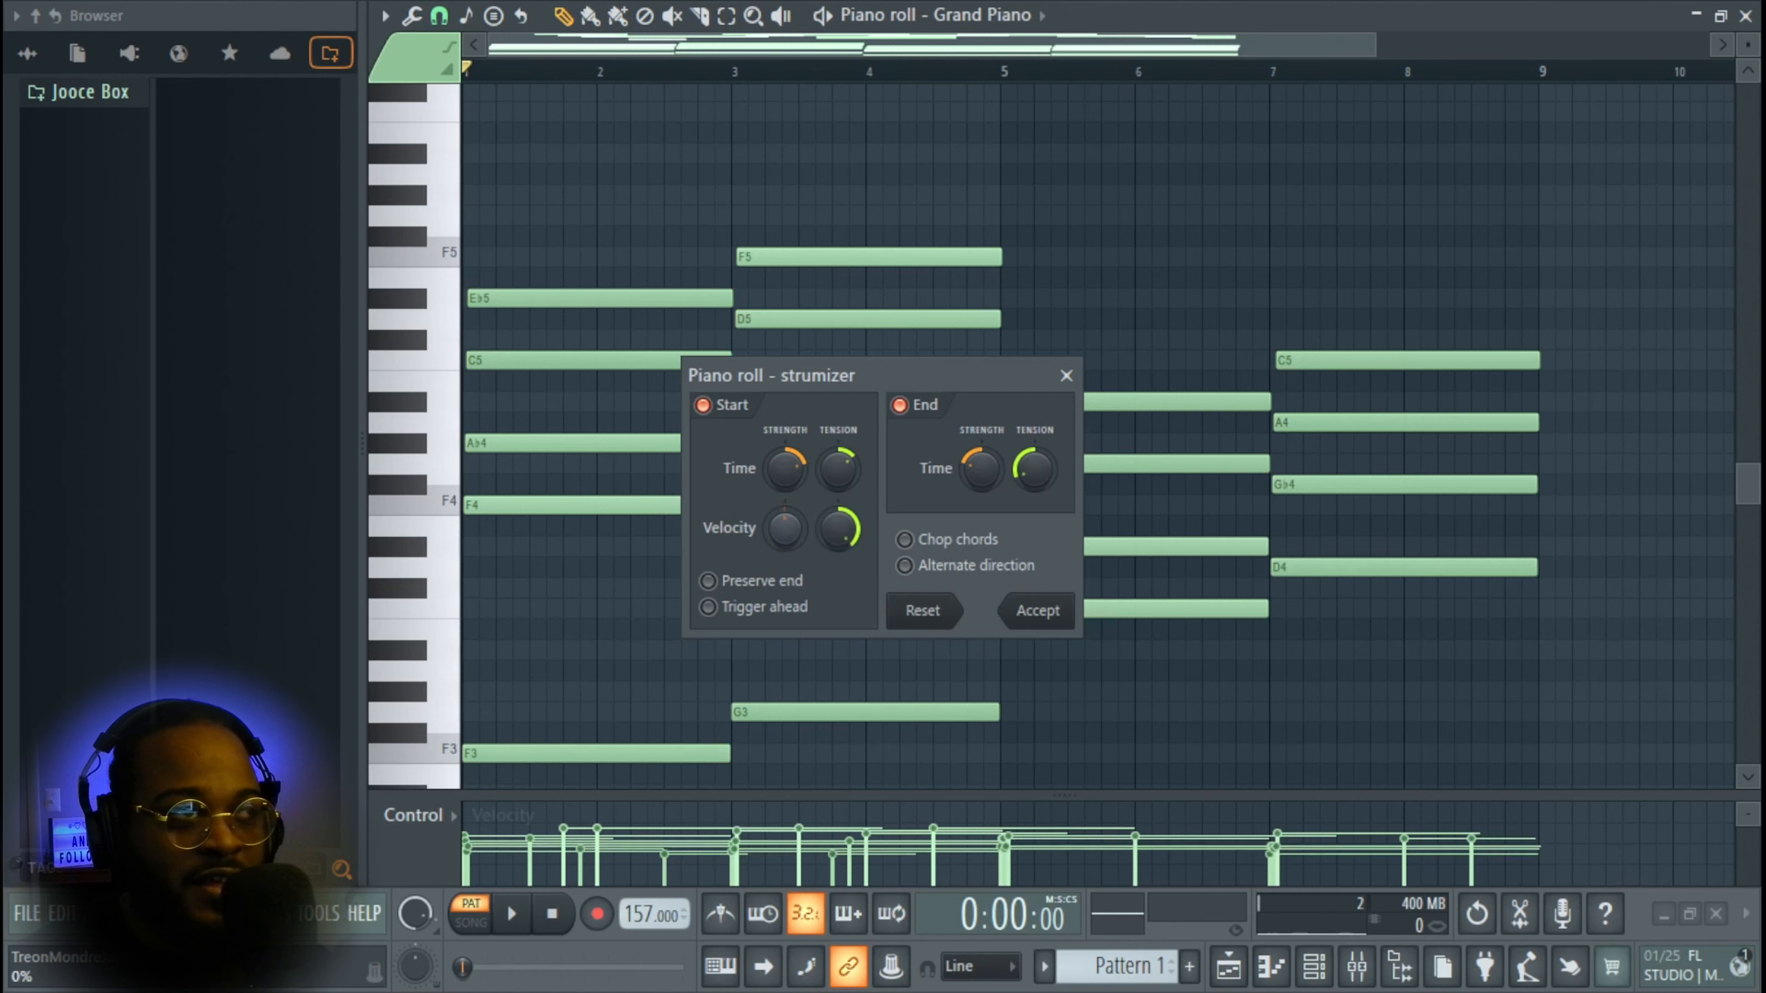
pyautogui.press('space')
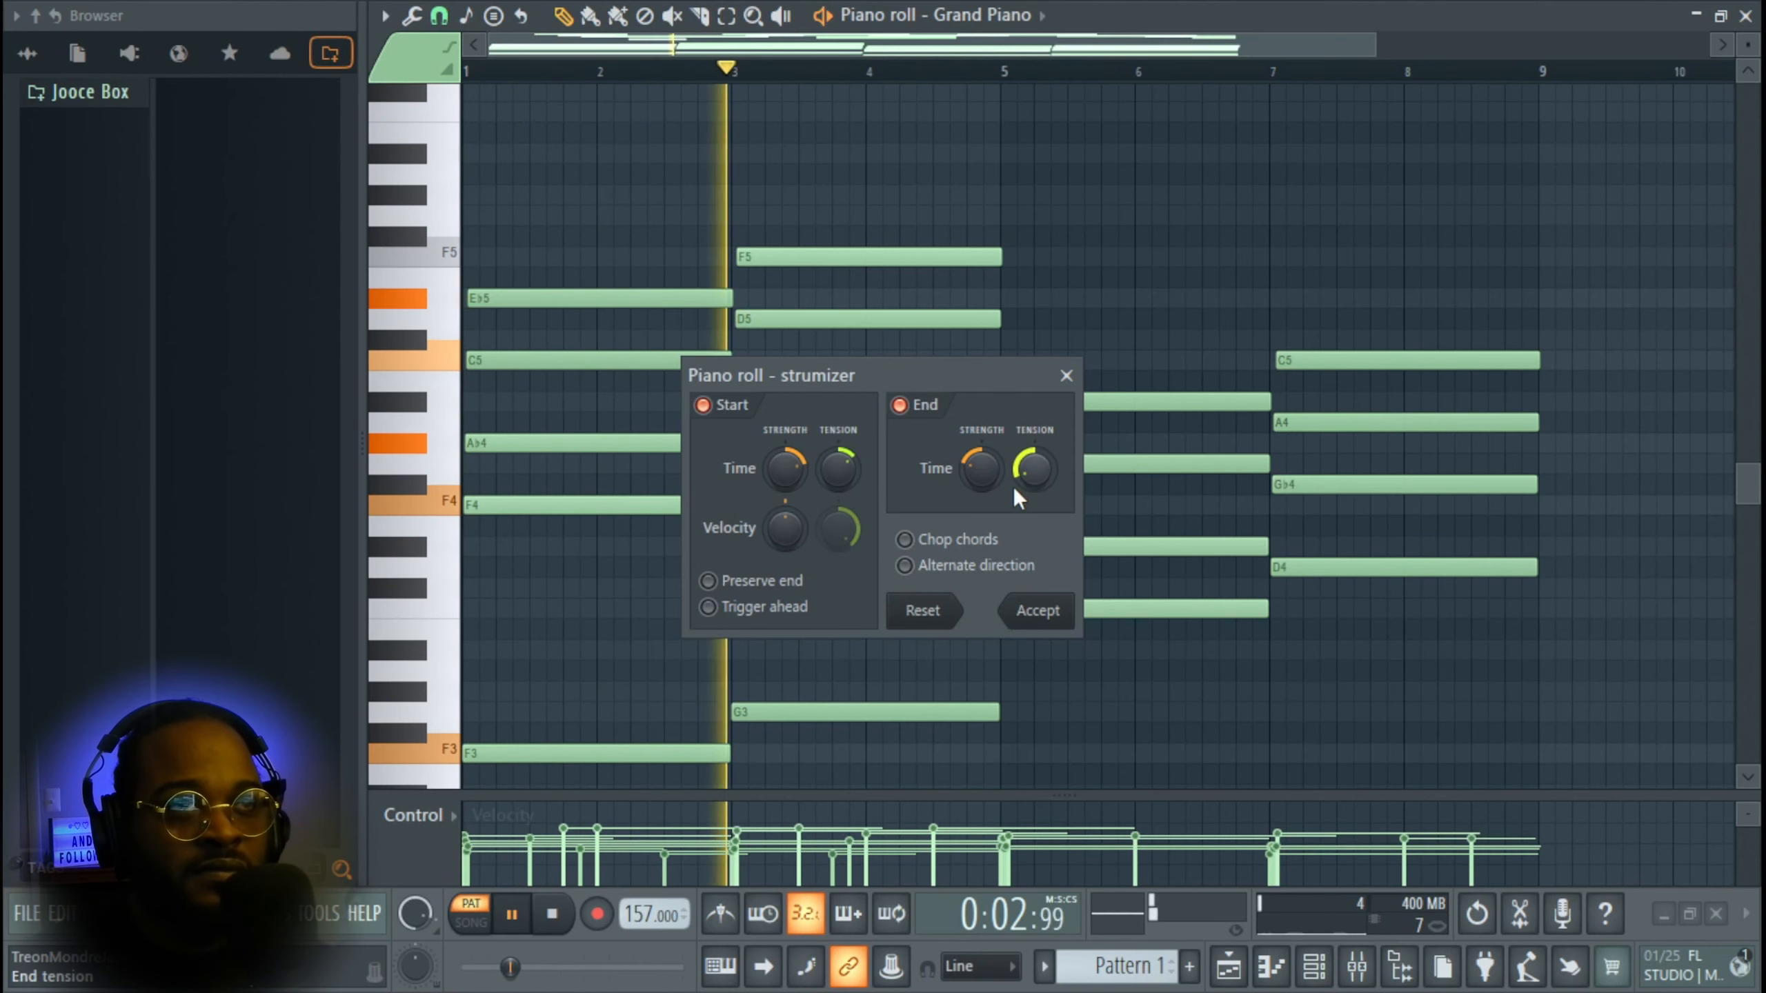
pyautogui.click(1040, 609)
pyautogui.scroll(4, 1509, 580)
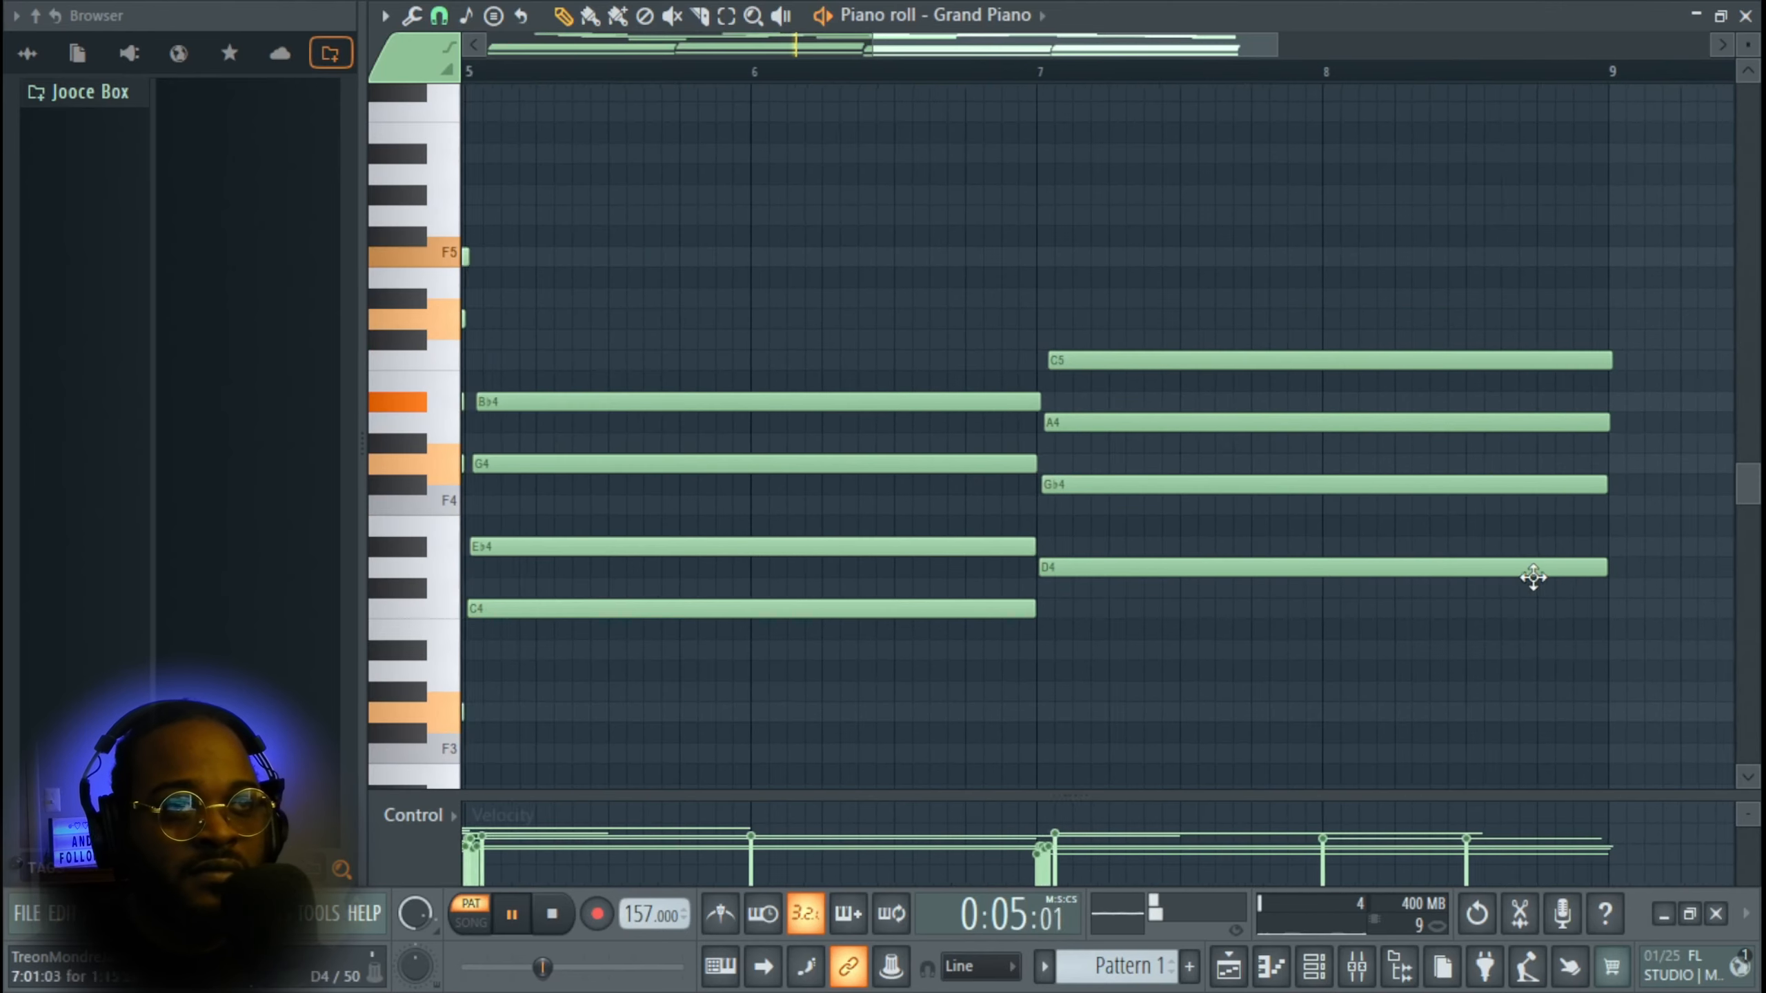
# - Trim the overhanging ends of the last chord's C5 and A4 notes back to bar 9 and stop playback
pyautogui.scroll(4, 1348, 623)
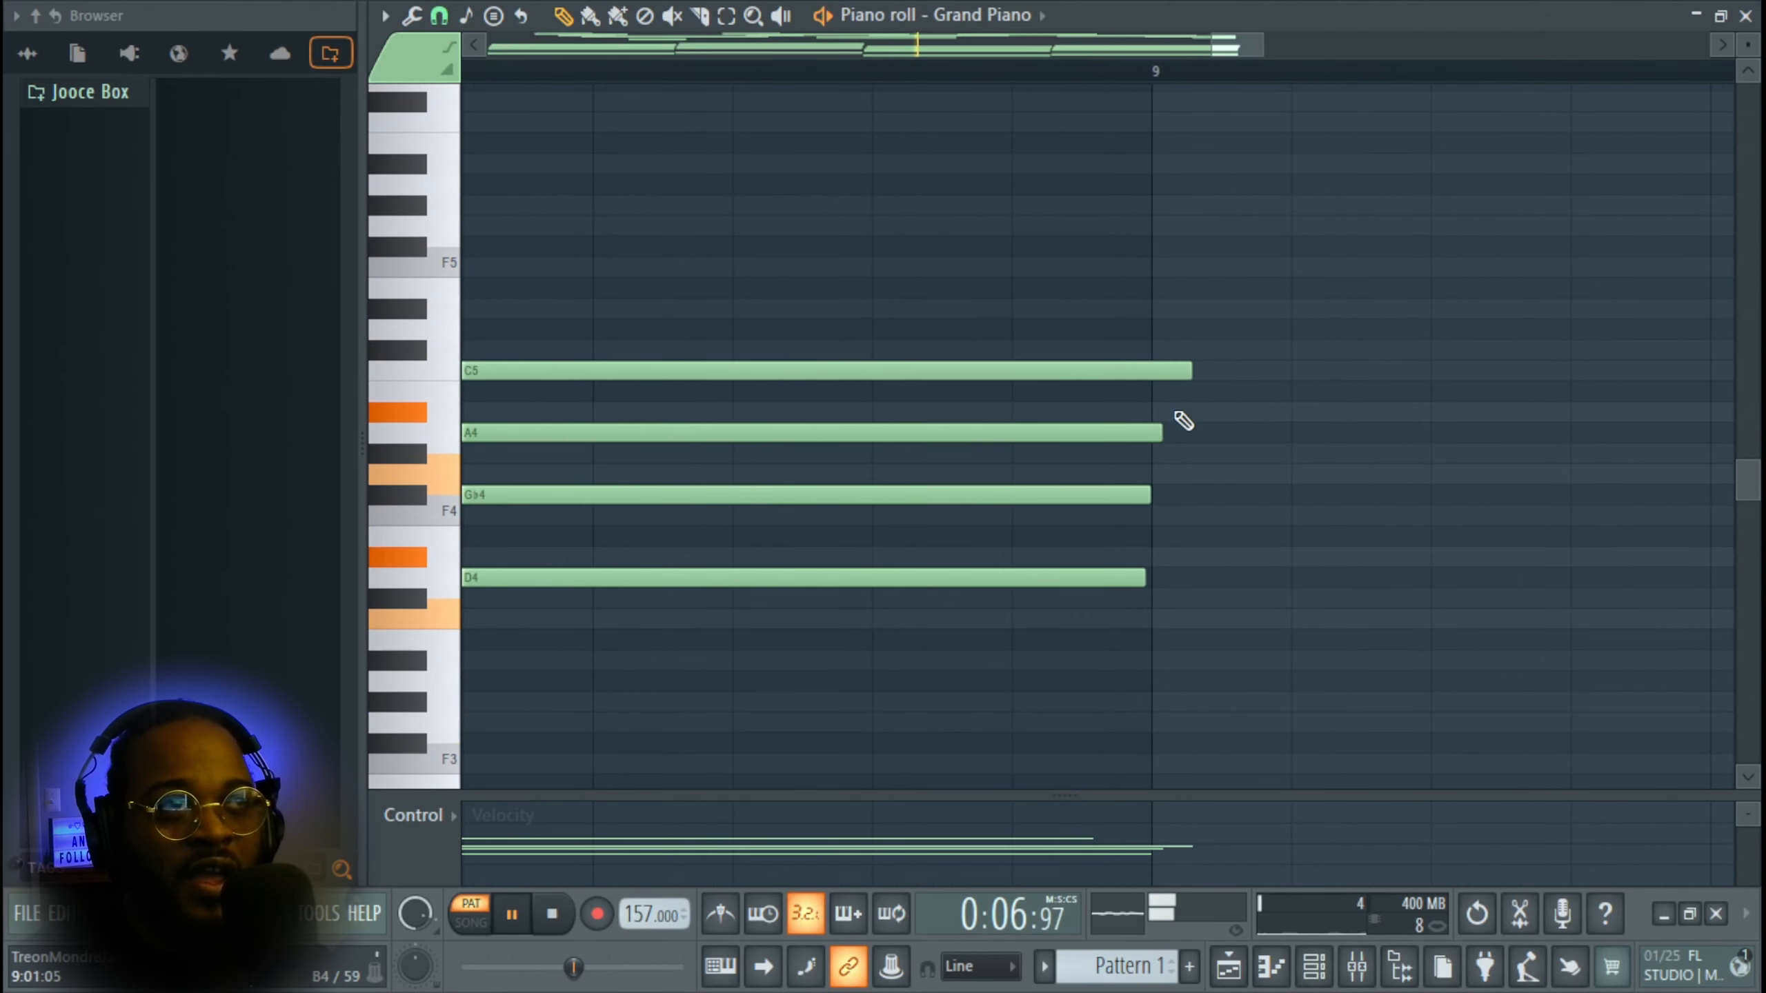
pyautogui.moveTo(1163, 461); pyautogui.dragTo(1153, 362)
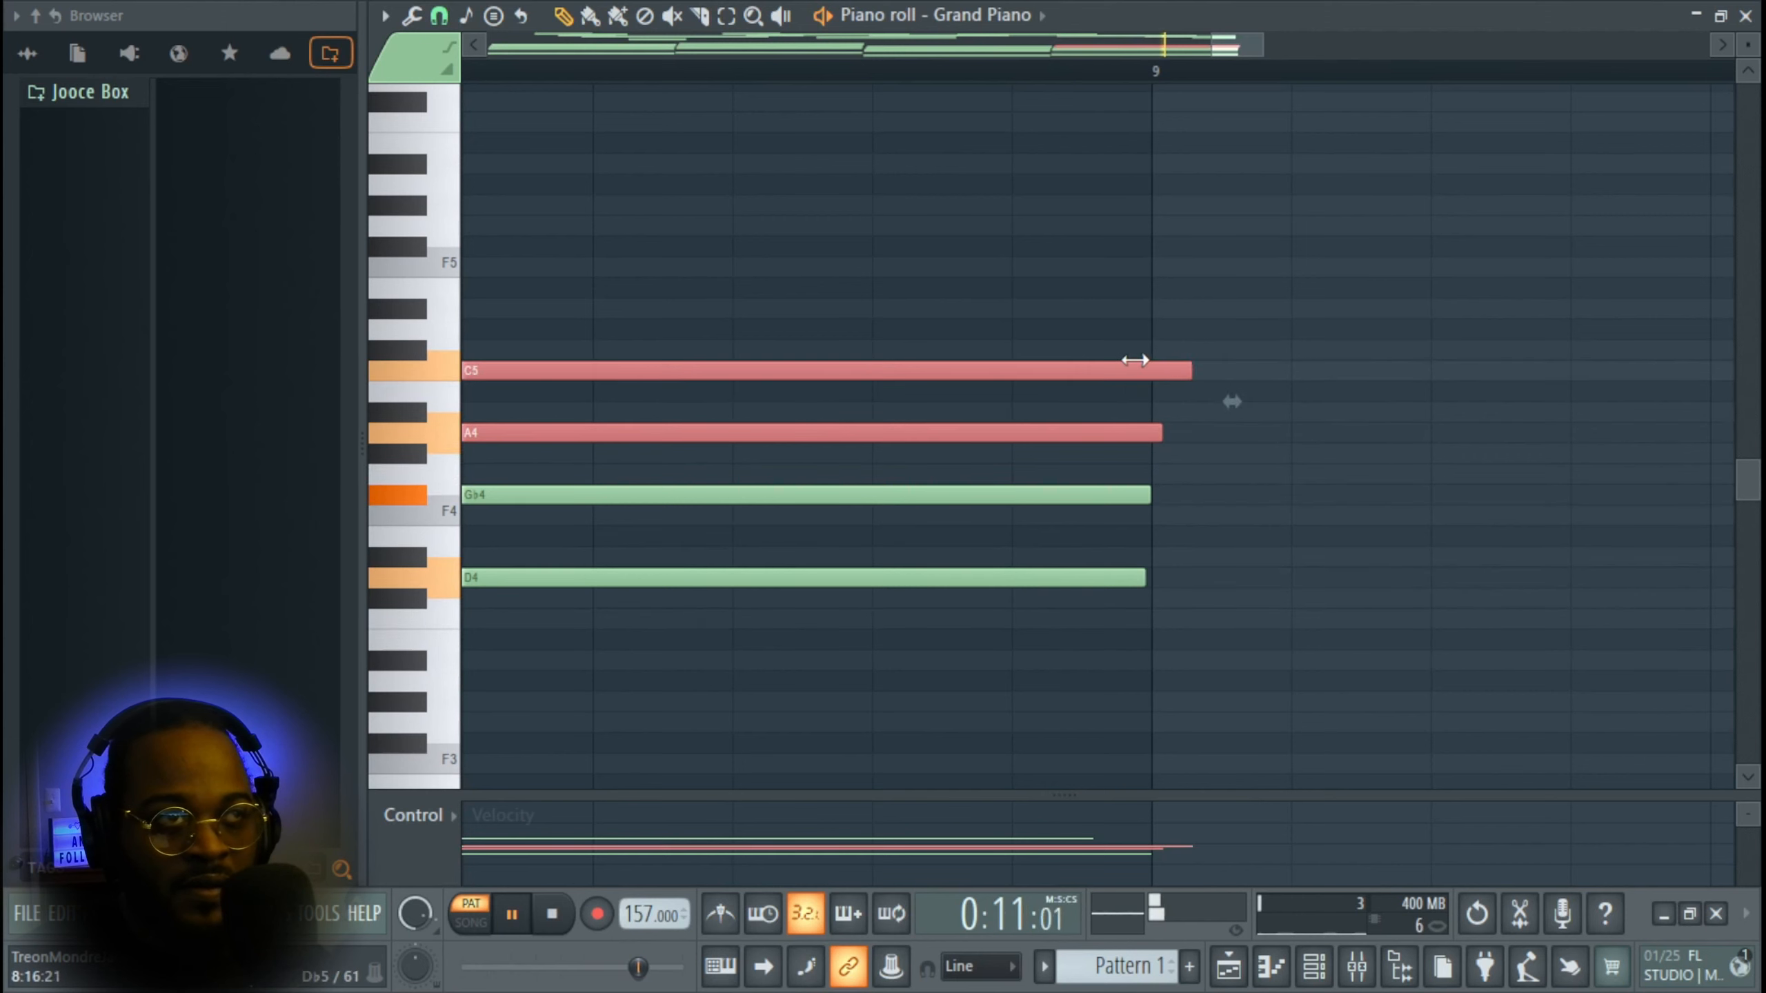
pyautogui.moveTo(1133, 359)
pyautogui.mouseDown()
pyautogui.moveTo(1074, 361)
pyautogui.moveTo(1147, 373)
pyautogui.mouseUp()
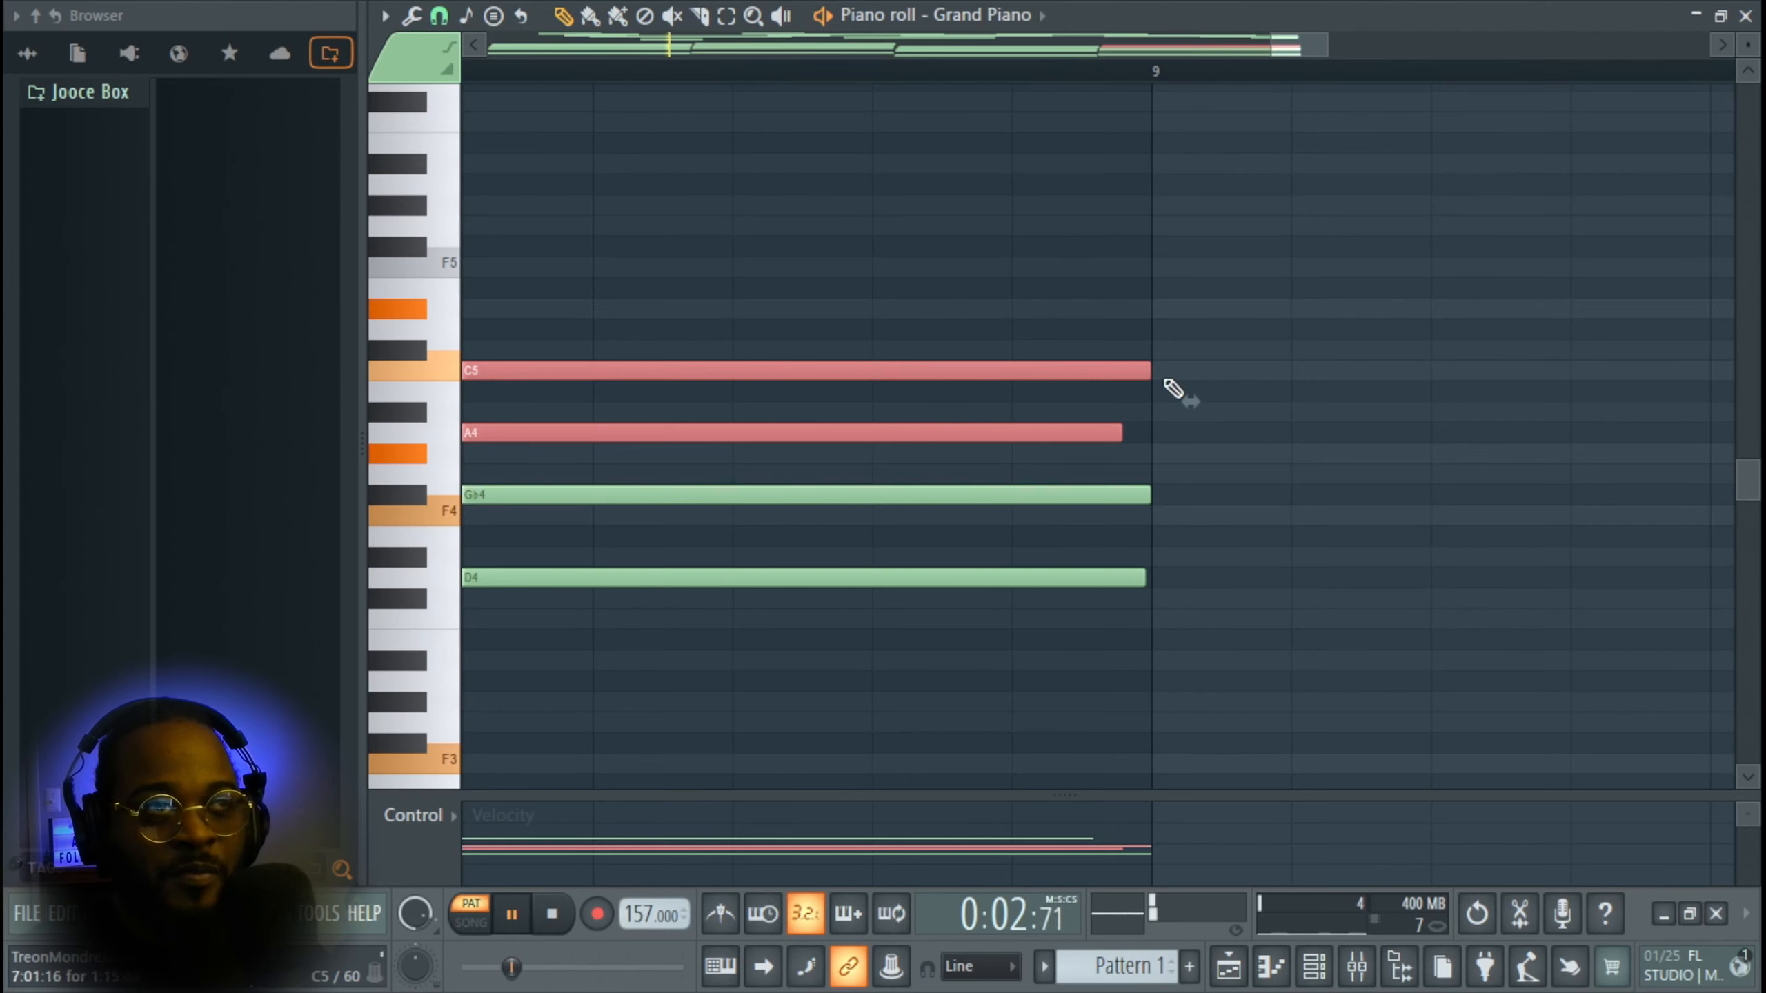
pyautogui.keyDown('ctrl'); pyautogui.click(1341, 398); pyautogui.keyUp('ctrl')
pyautogui.scroll(-10, 1345, 409)
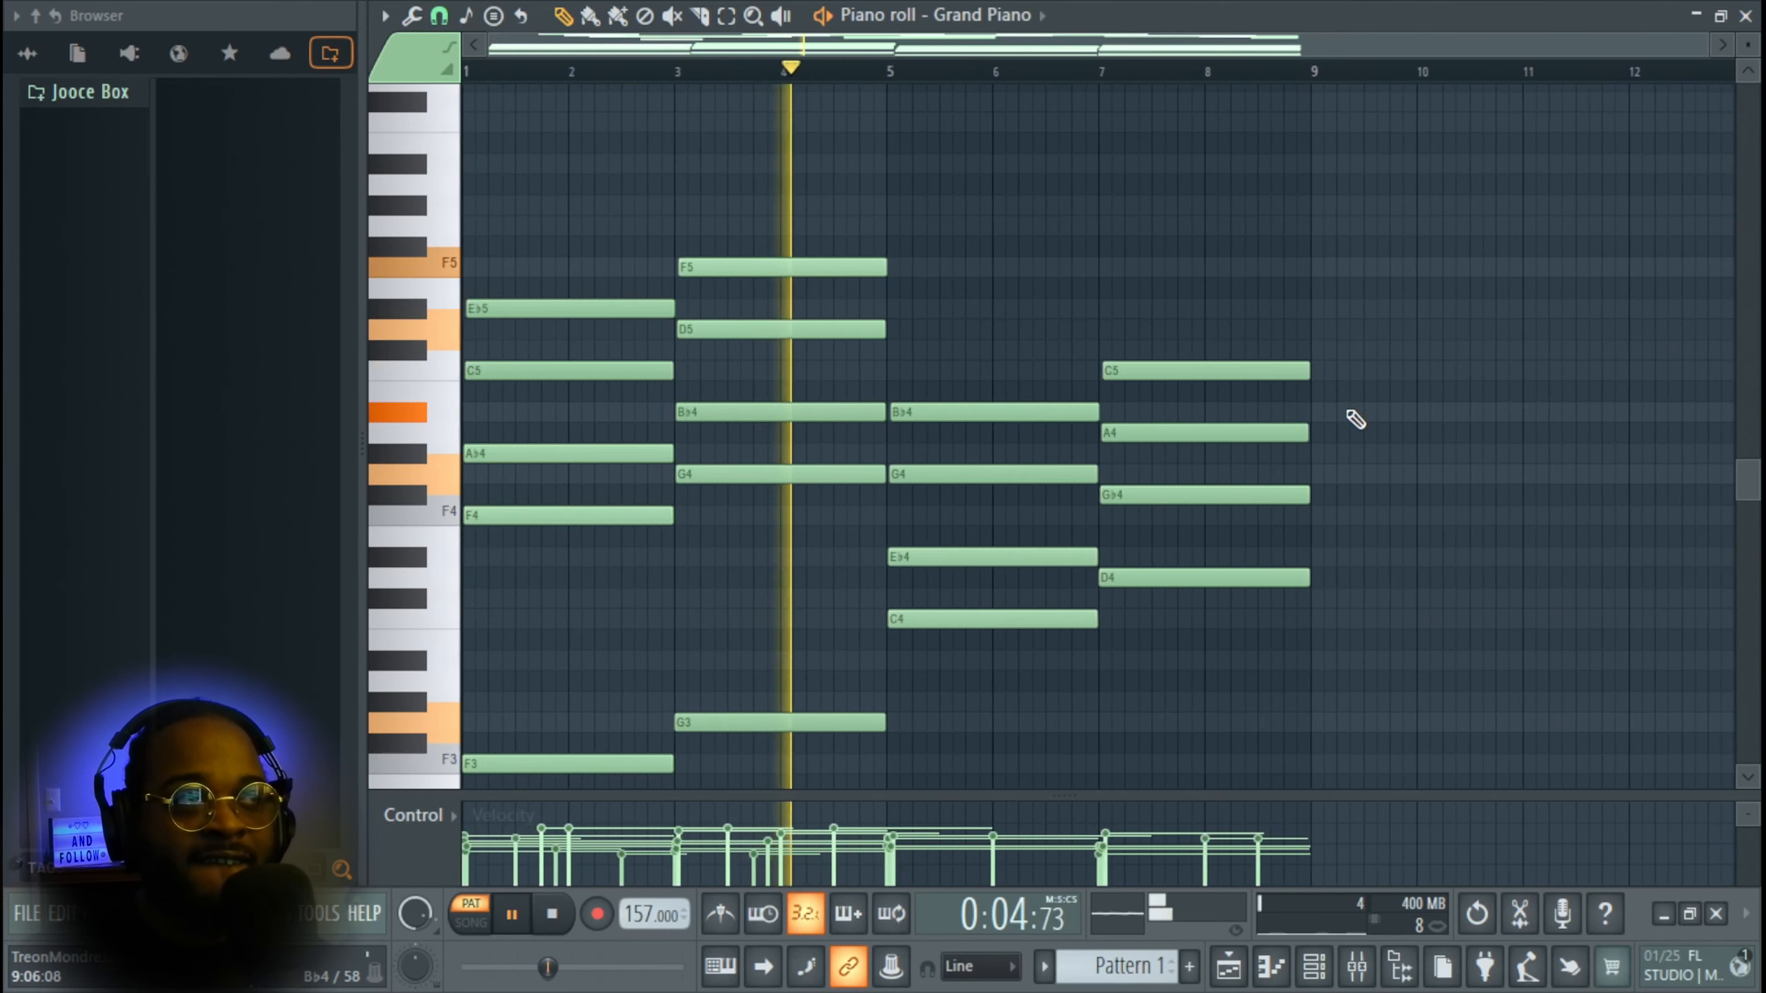
pyautogui.press('space')
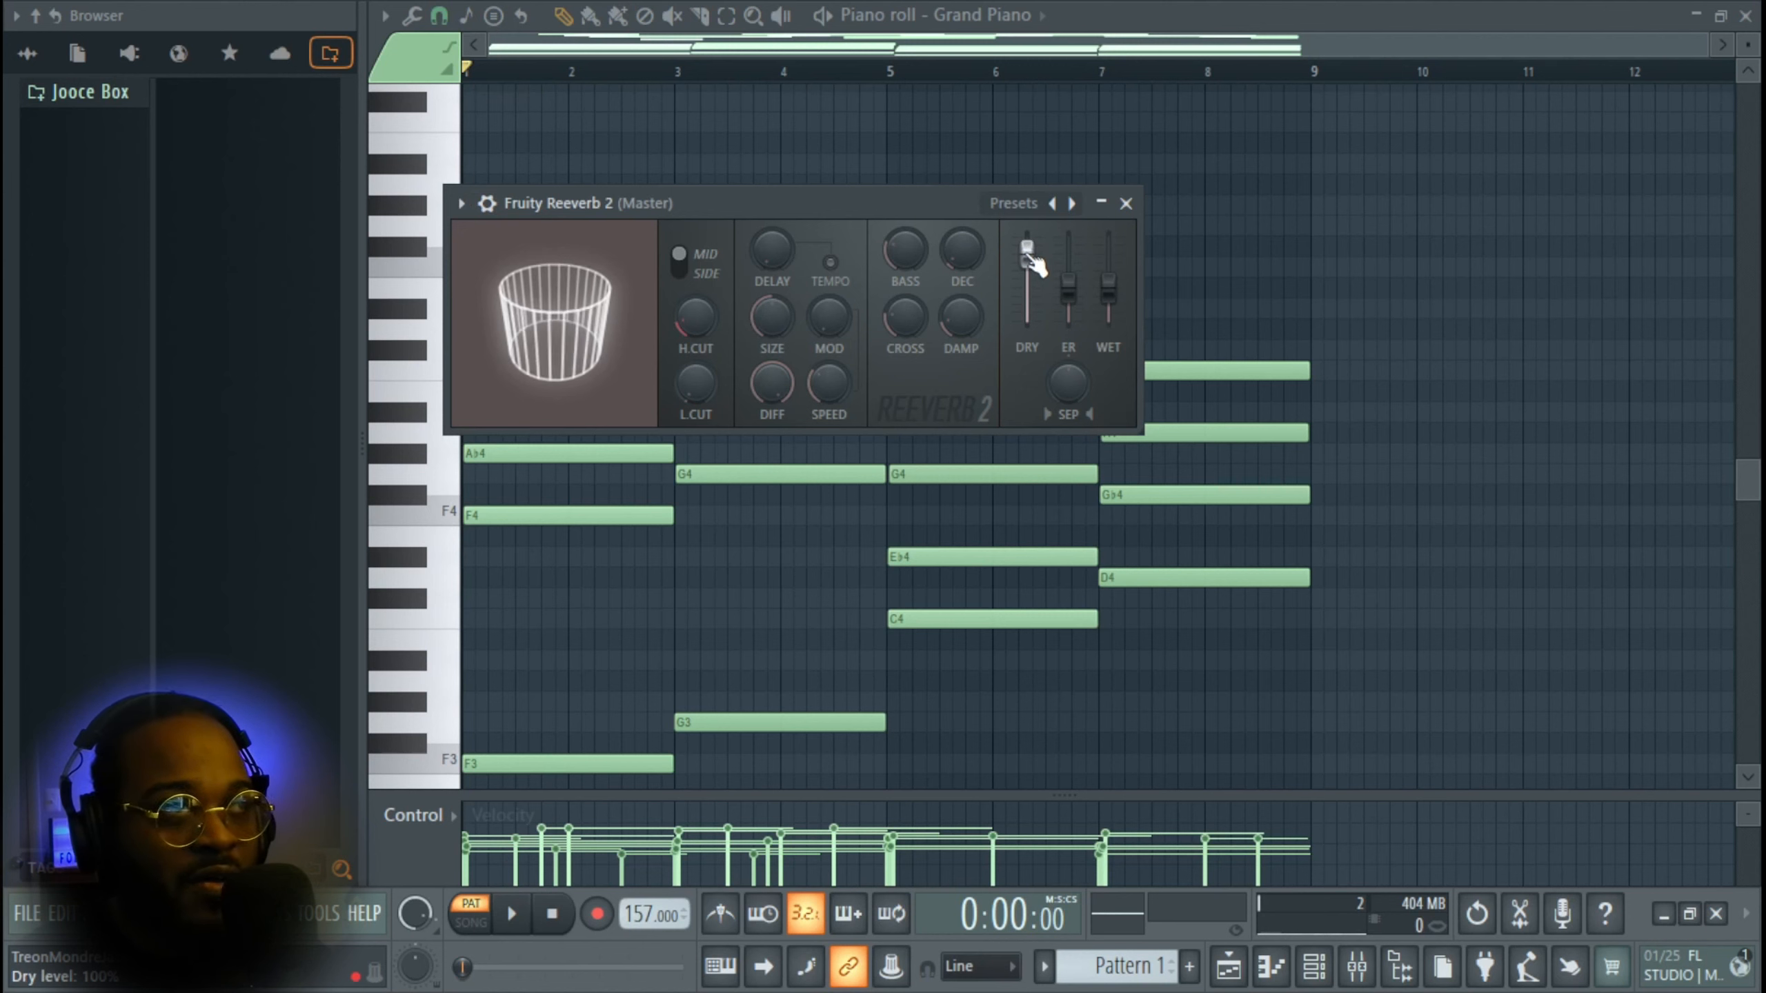
# - Set Fruity Reeverb 2 on the master track to no dry and full wet level, and raise its high cut and size
pyautogui.moveTo(1028, 255); pyautogui.dragTo(1109, 235)
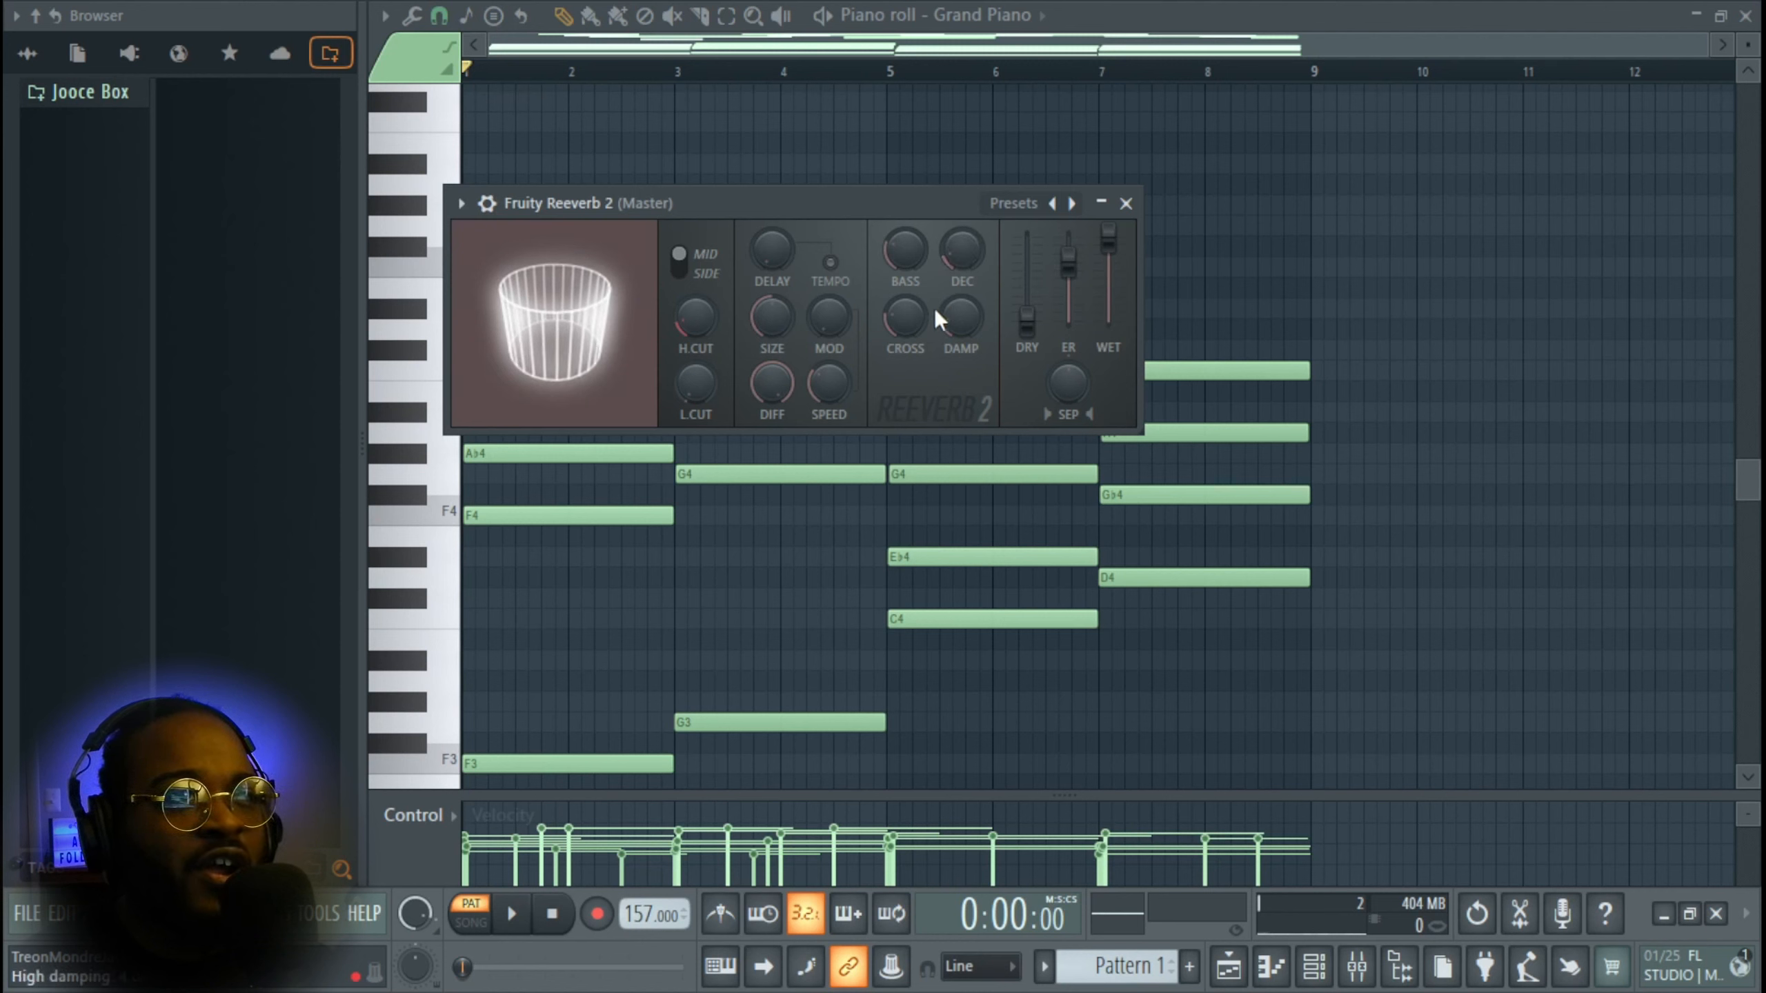
pyautogui.moveTo(701, 332); pyautogui.dragTo(774, 320)
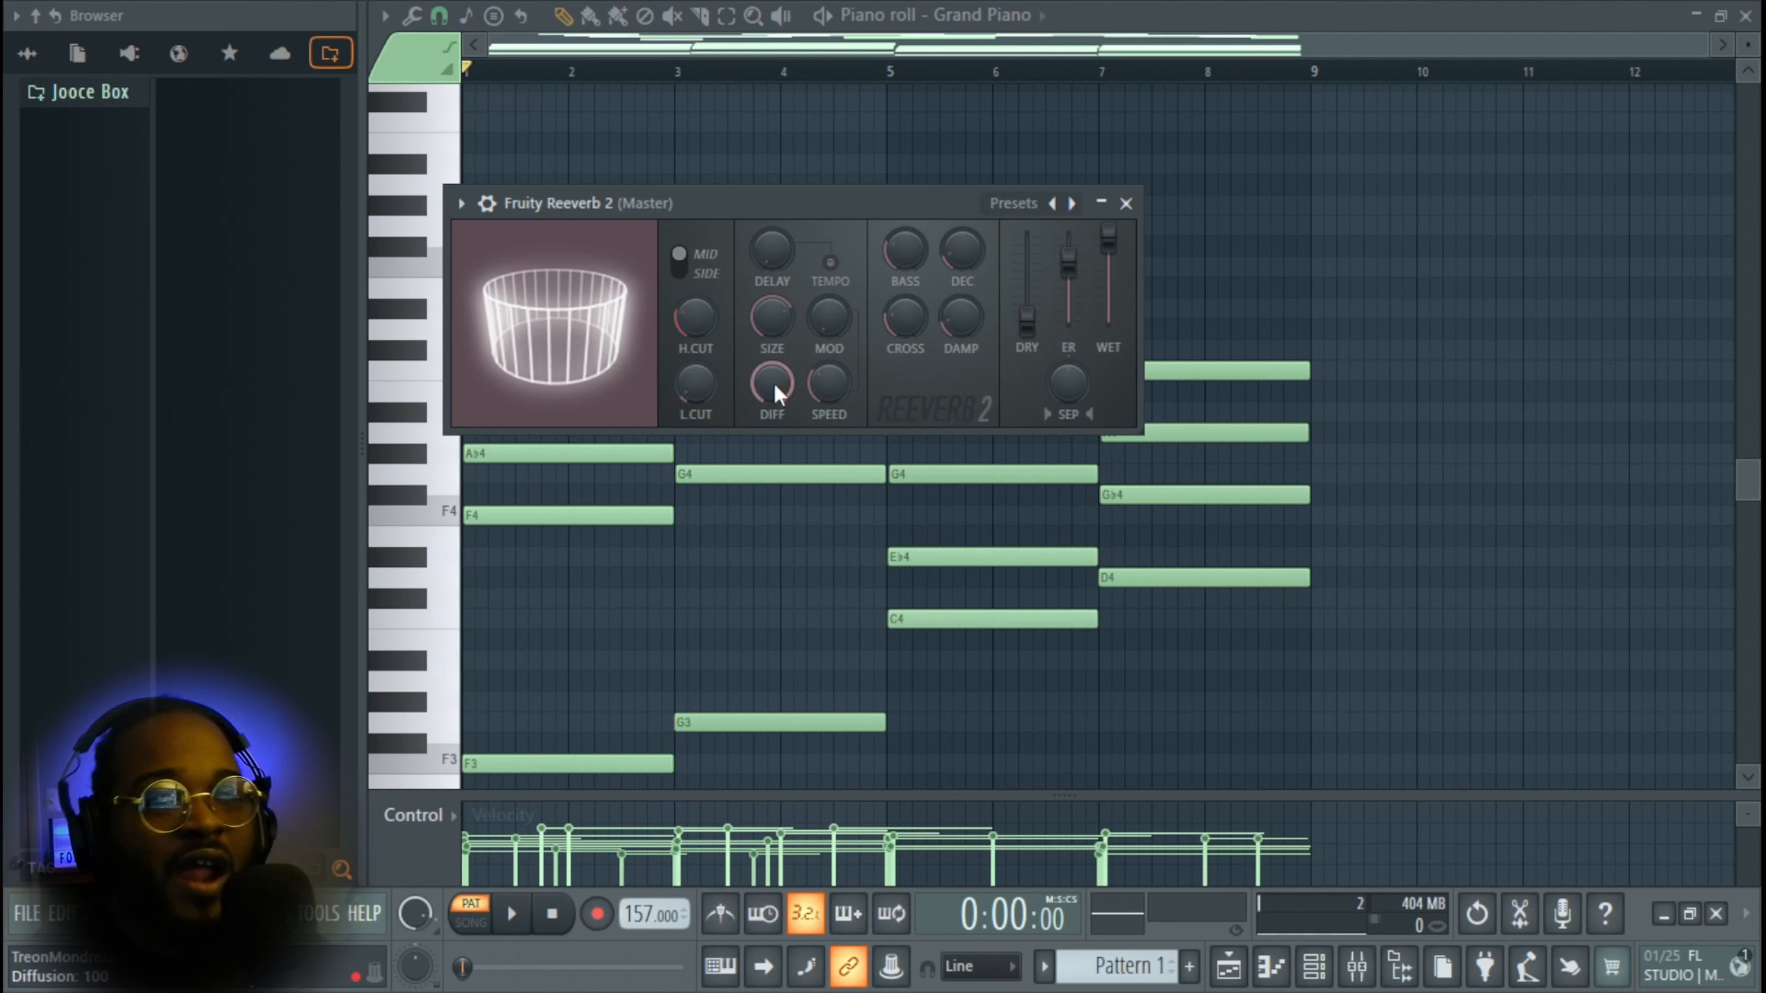
pyautogui.moveTo(774, 384); pyautogui.dragTo(774, 405)
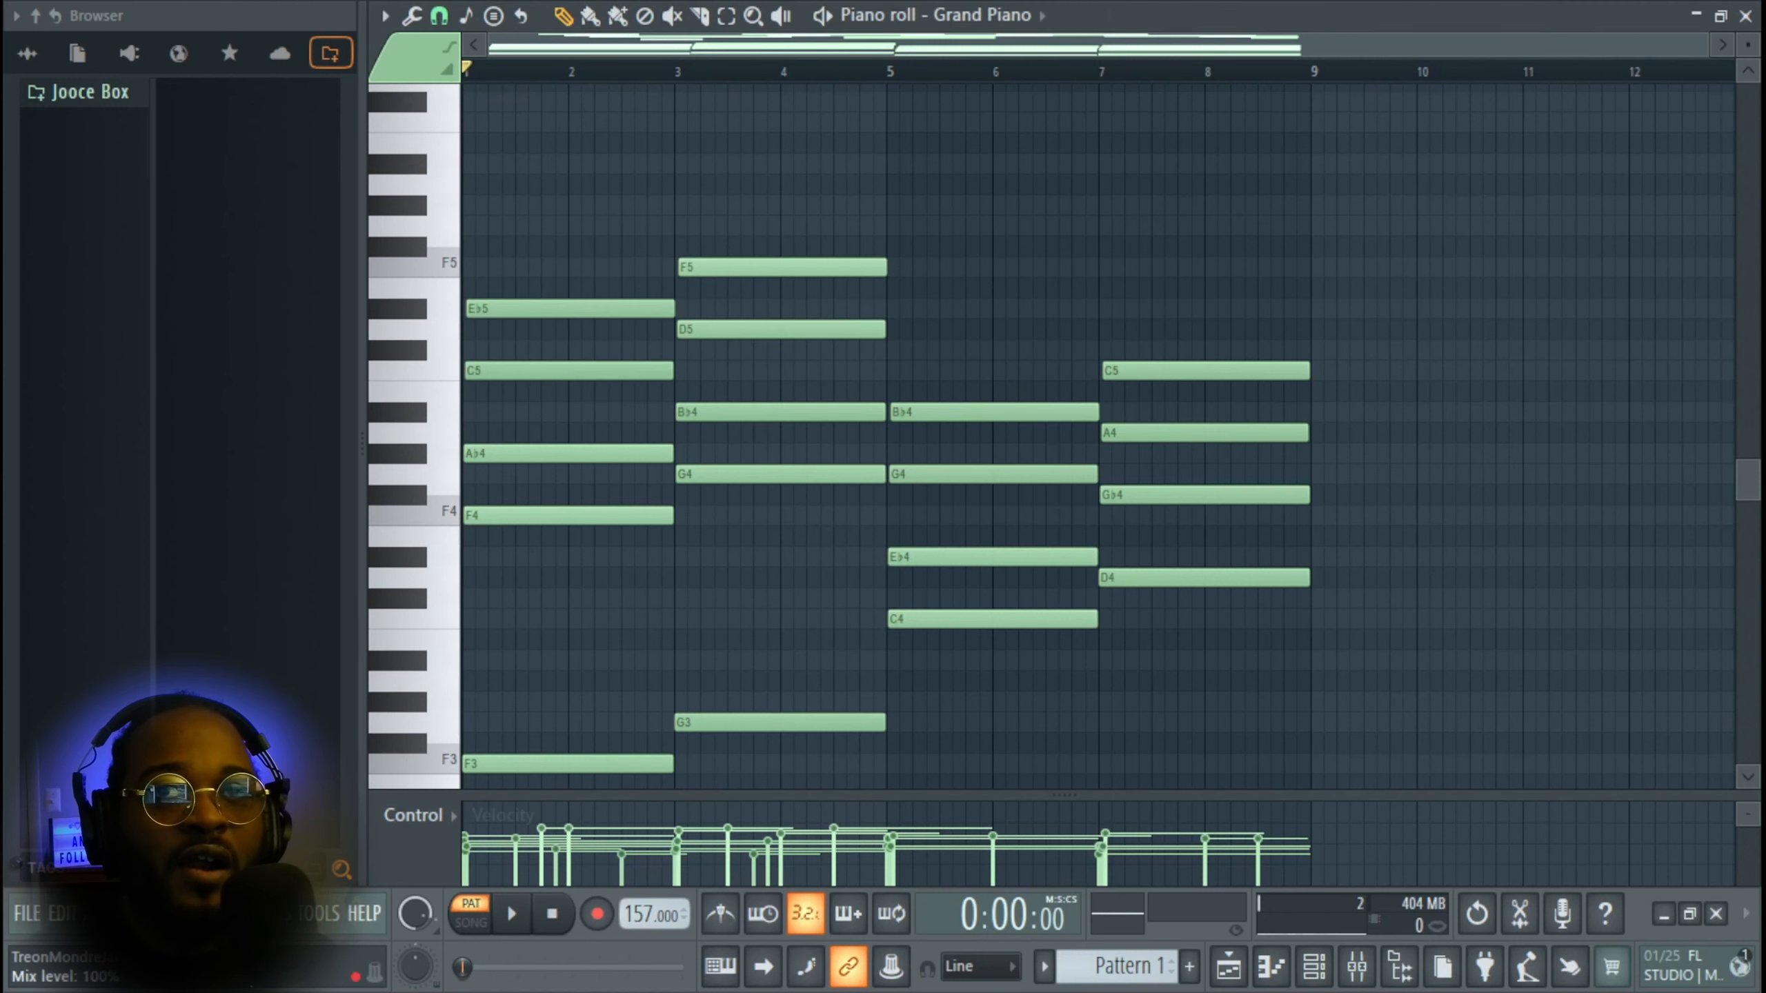
# - Play the pattern while raising the master reverb's mix level from zero to 21%, and close the mixer
pyautogui.moveTo(1764, 321); pyautogui.dragTo(1717, 320)
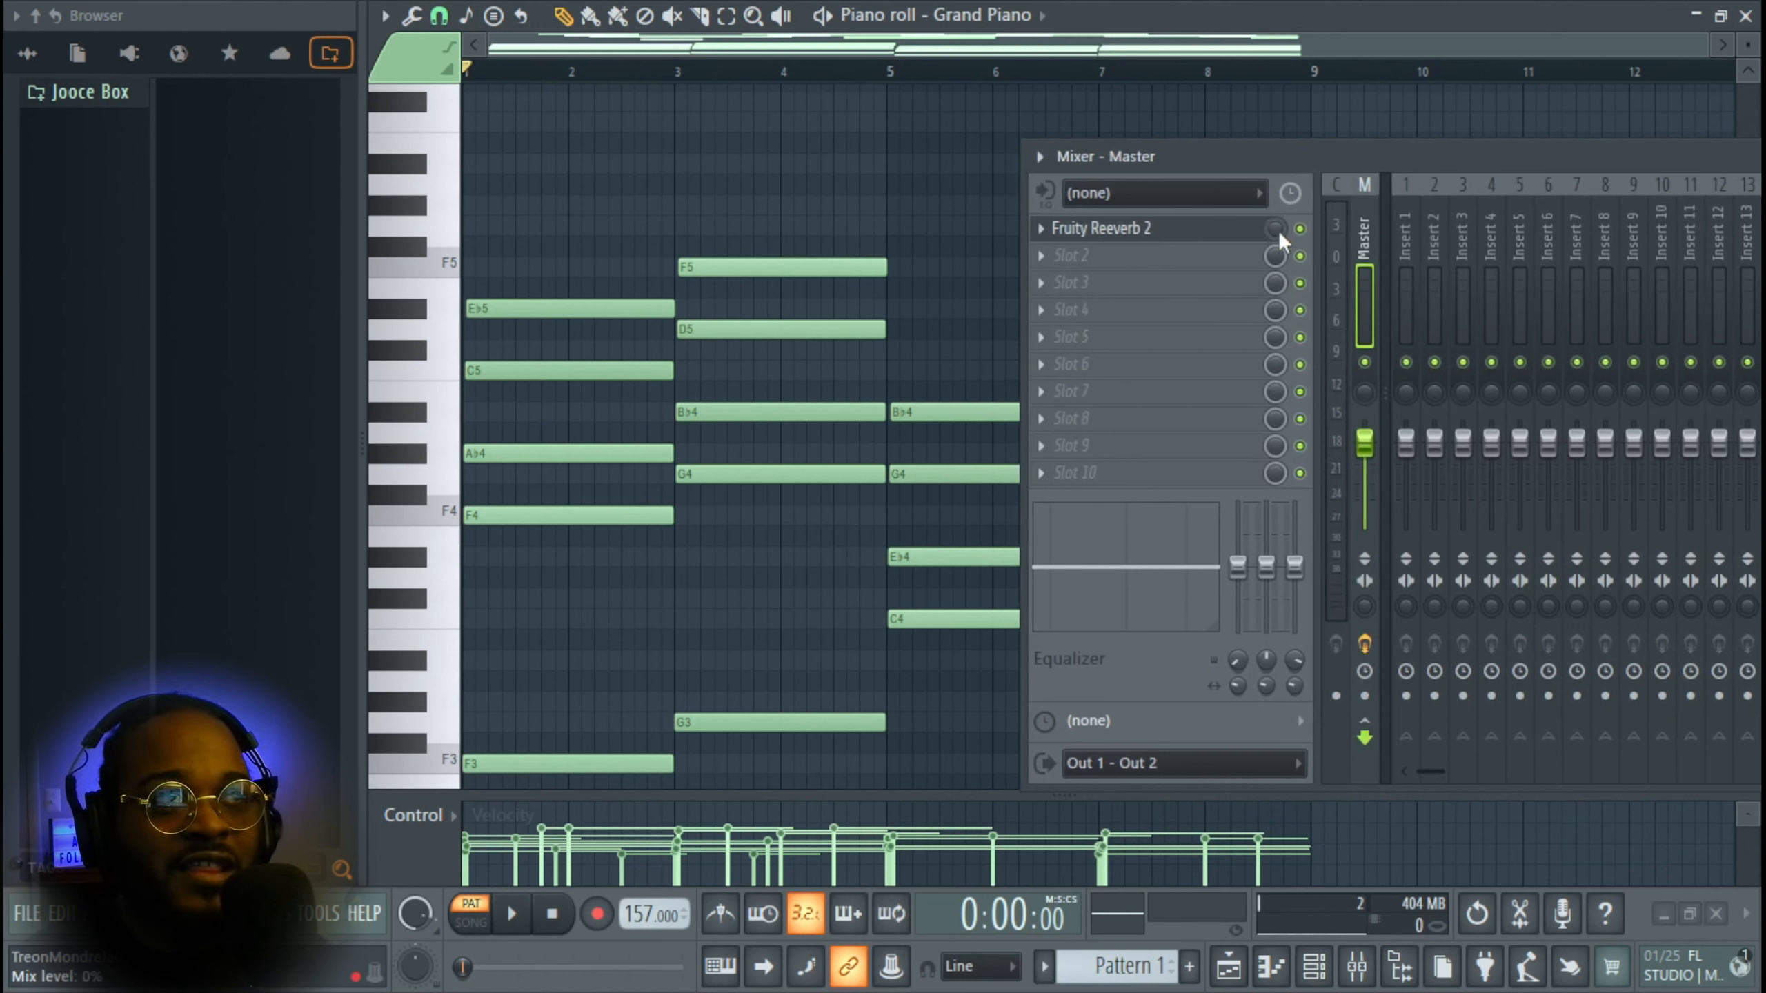
pyautogui.press('space')
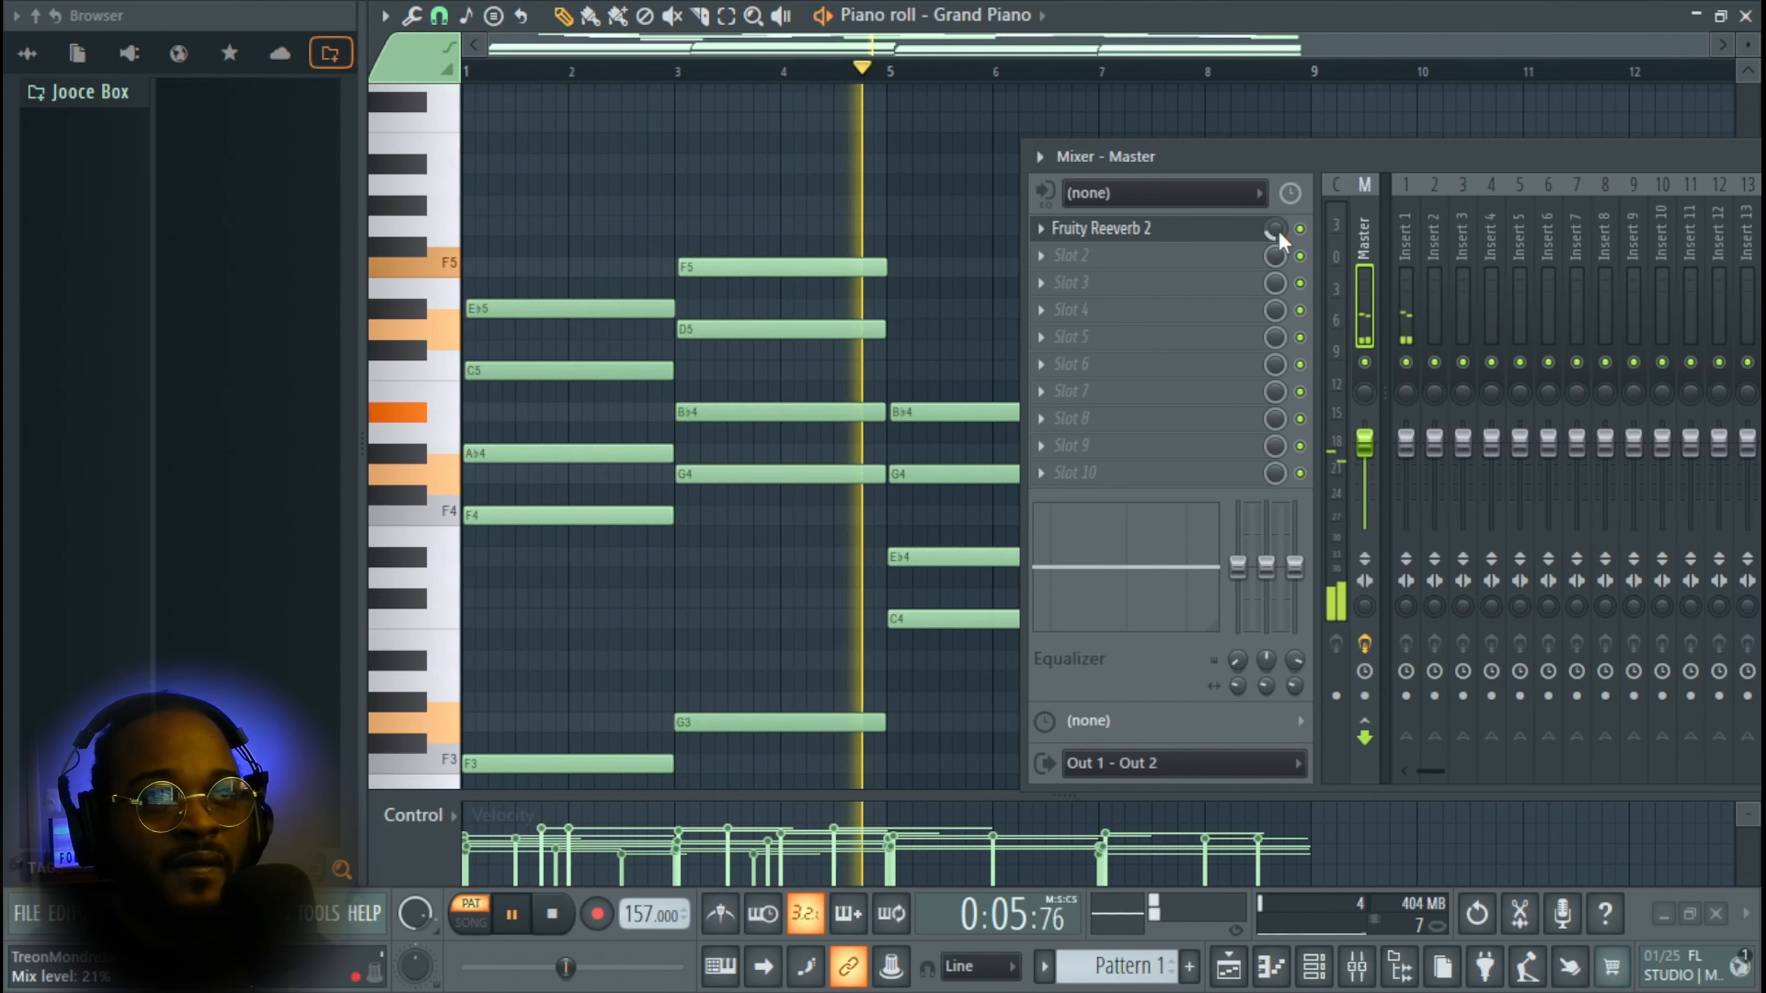
pyautogui.press('F9')
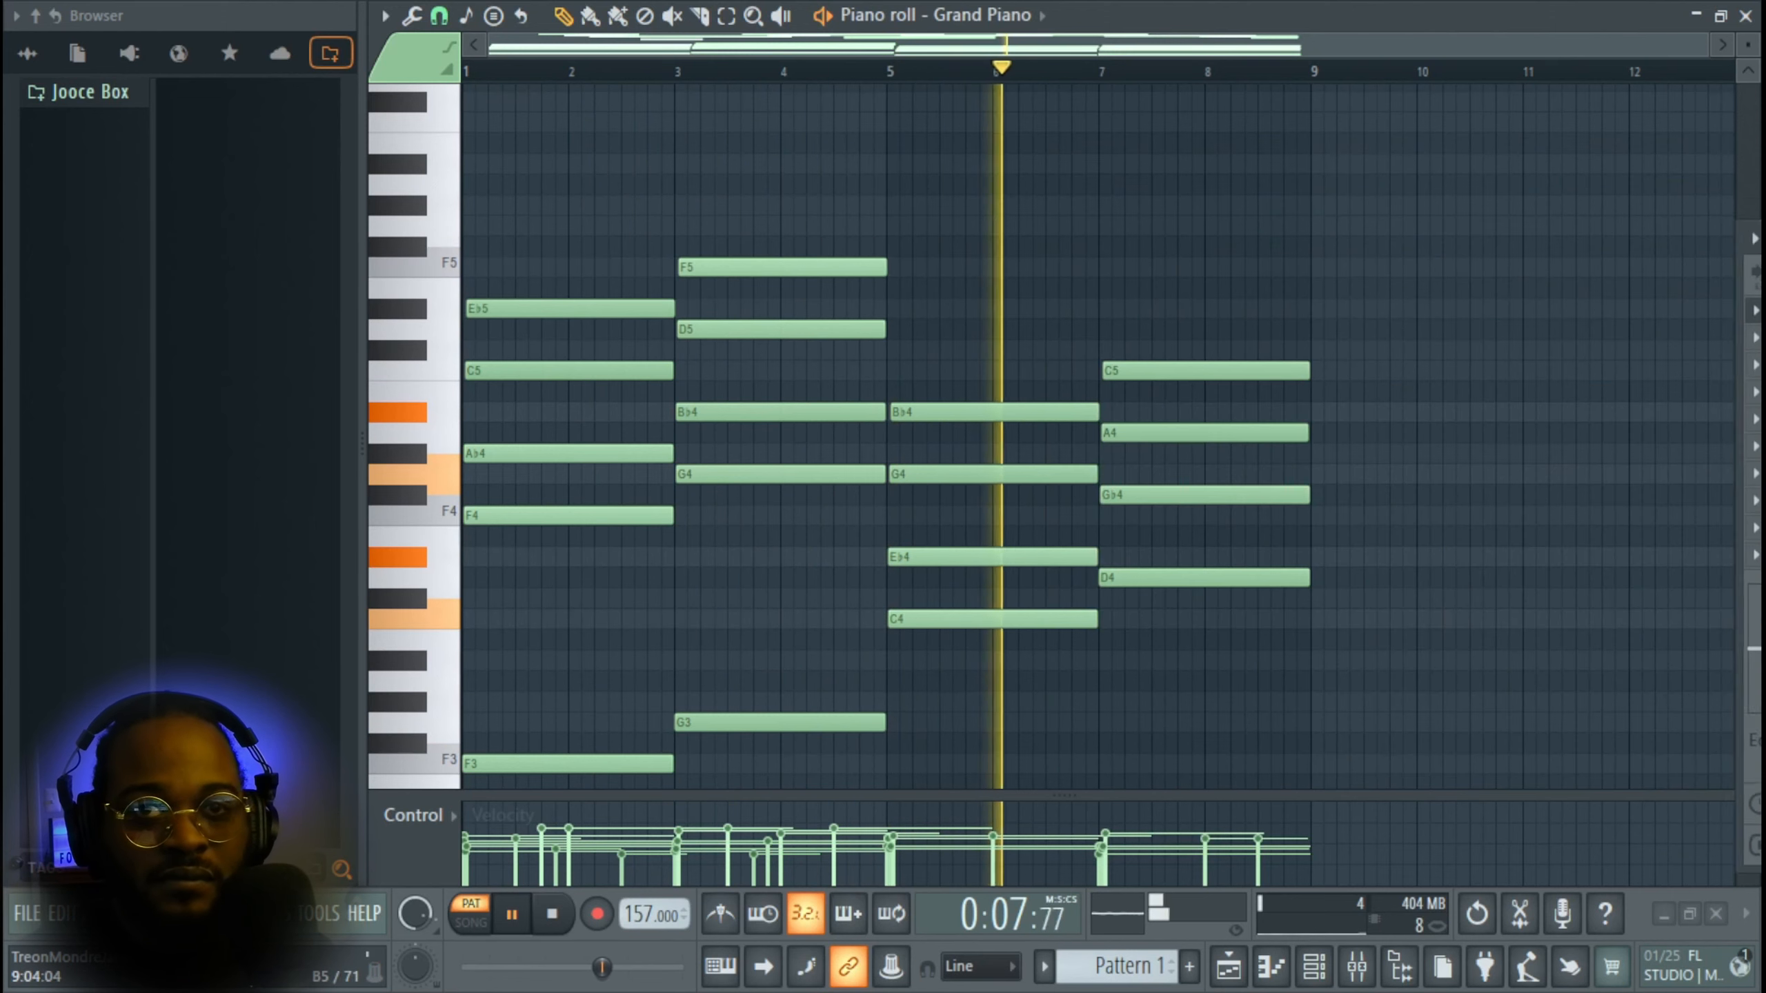
# - Select all the high melody notes above the chords, clear the selection and stop playback
pyautogui.scroll(3, 1182, 178)
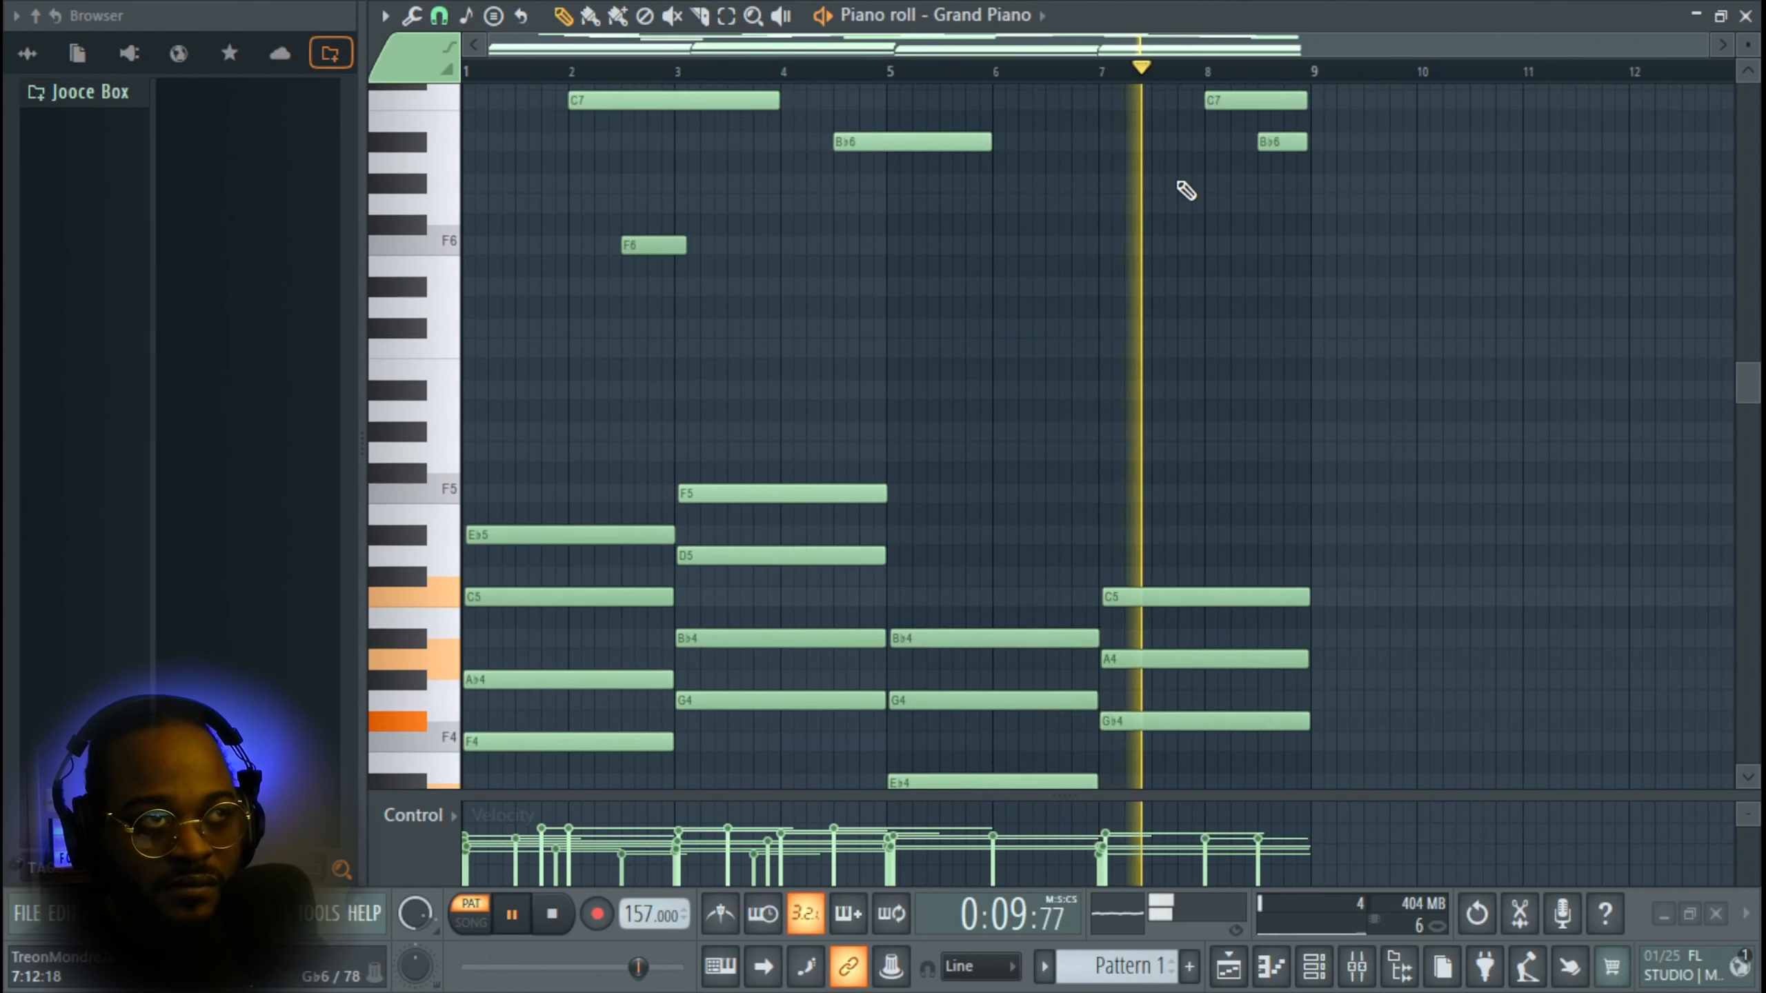
pyautogui.scroll(5, 1185, 189)
pyautogui.moveTo(1398, 541); pyautogui.dragTo(519, 125)
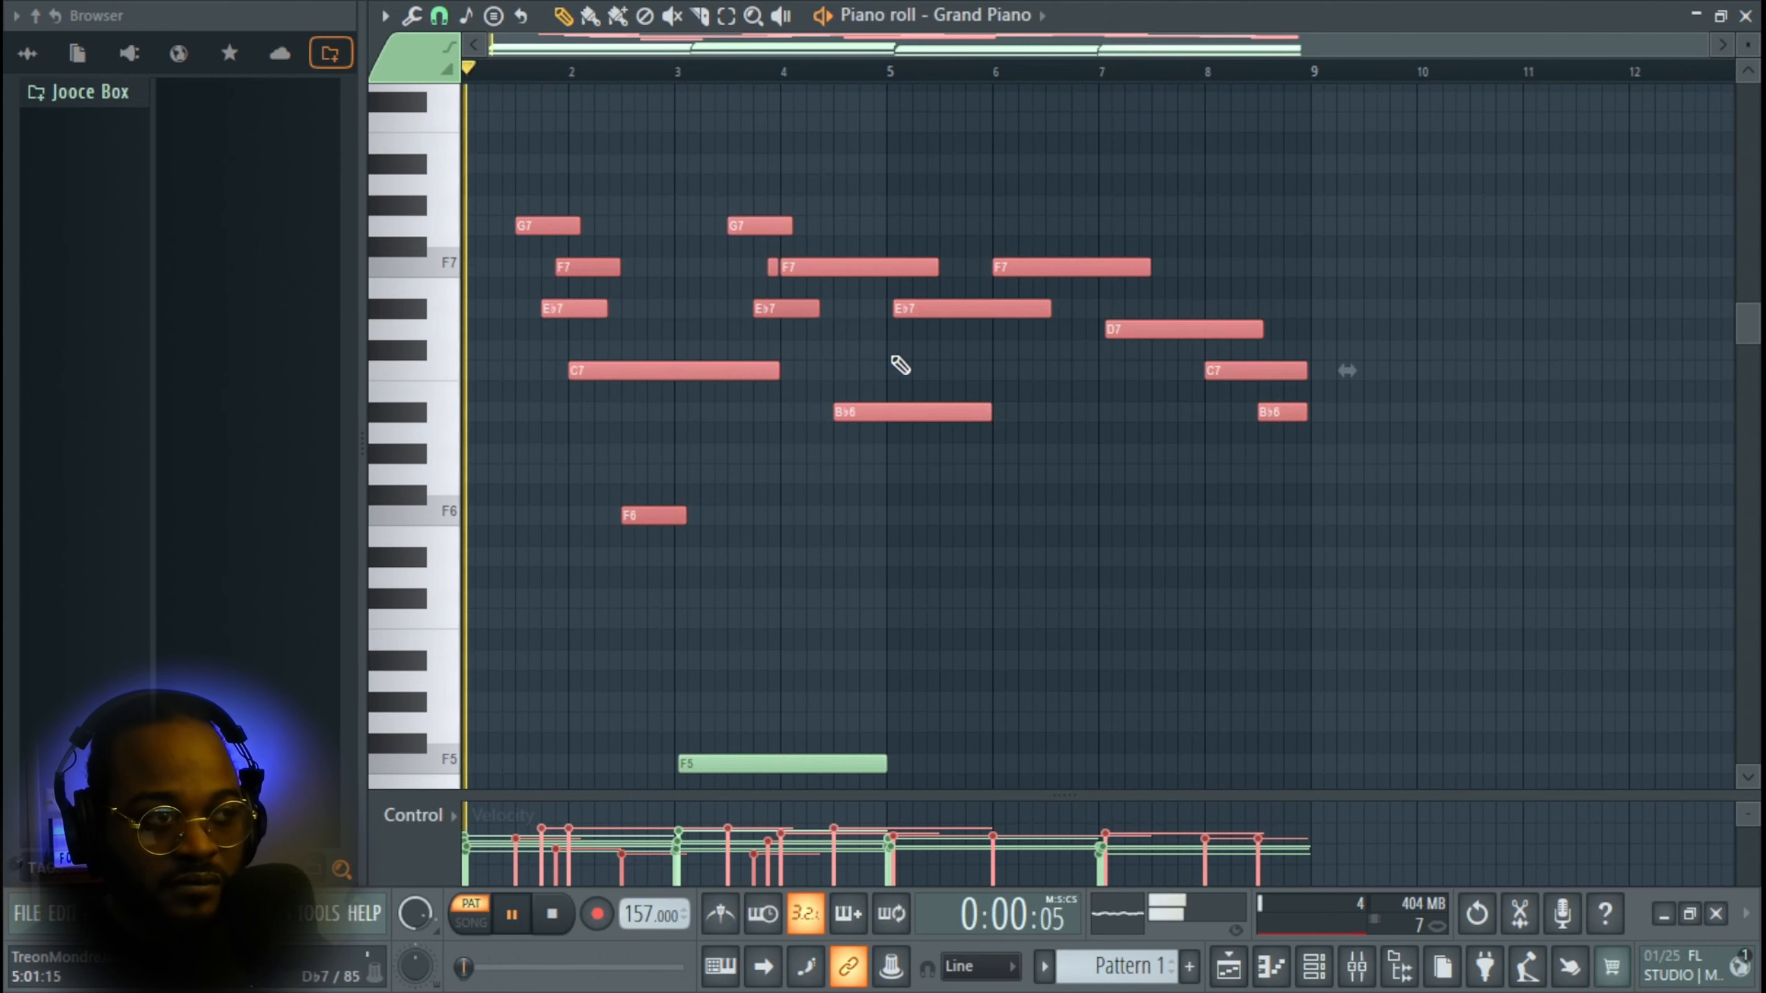
pyautogui.click(847, 505)
pyautogui.press('space')
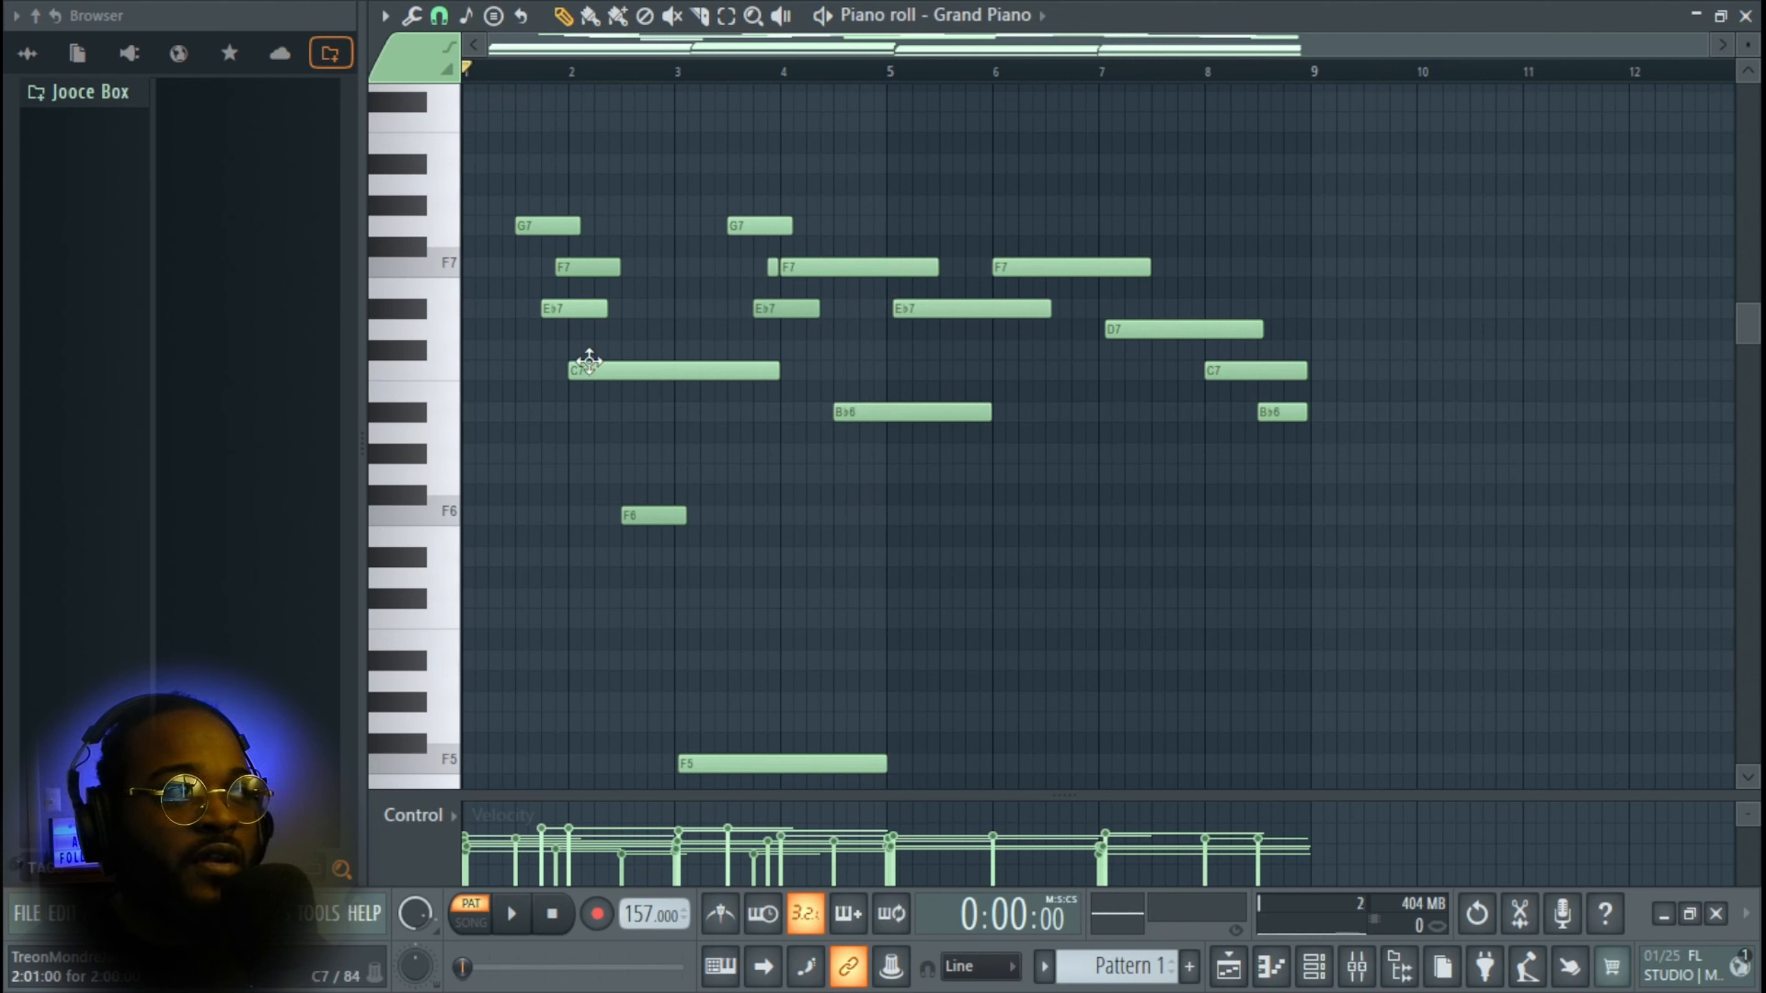
# - Play the pattern from the start to hear the melody over the chords, then stop it and bring the chords into view
pyautogui.press('space')
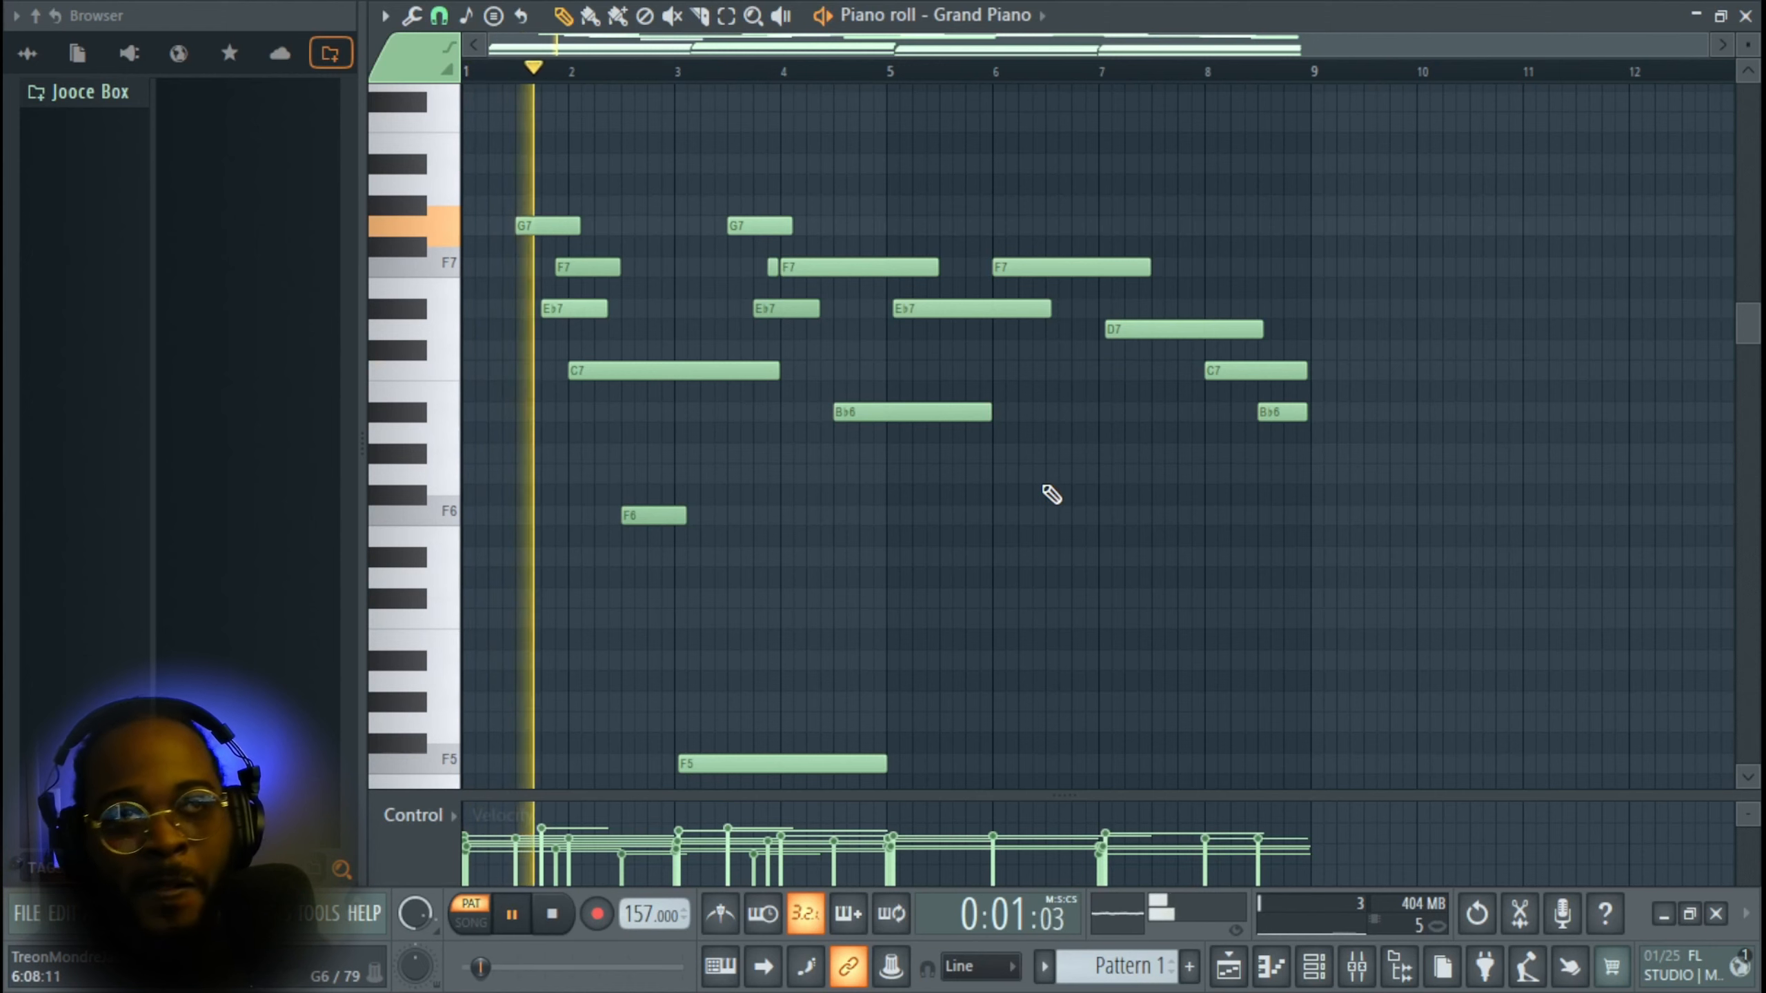
pyautogui.scroll(-1, 1051, 494)
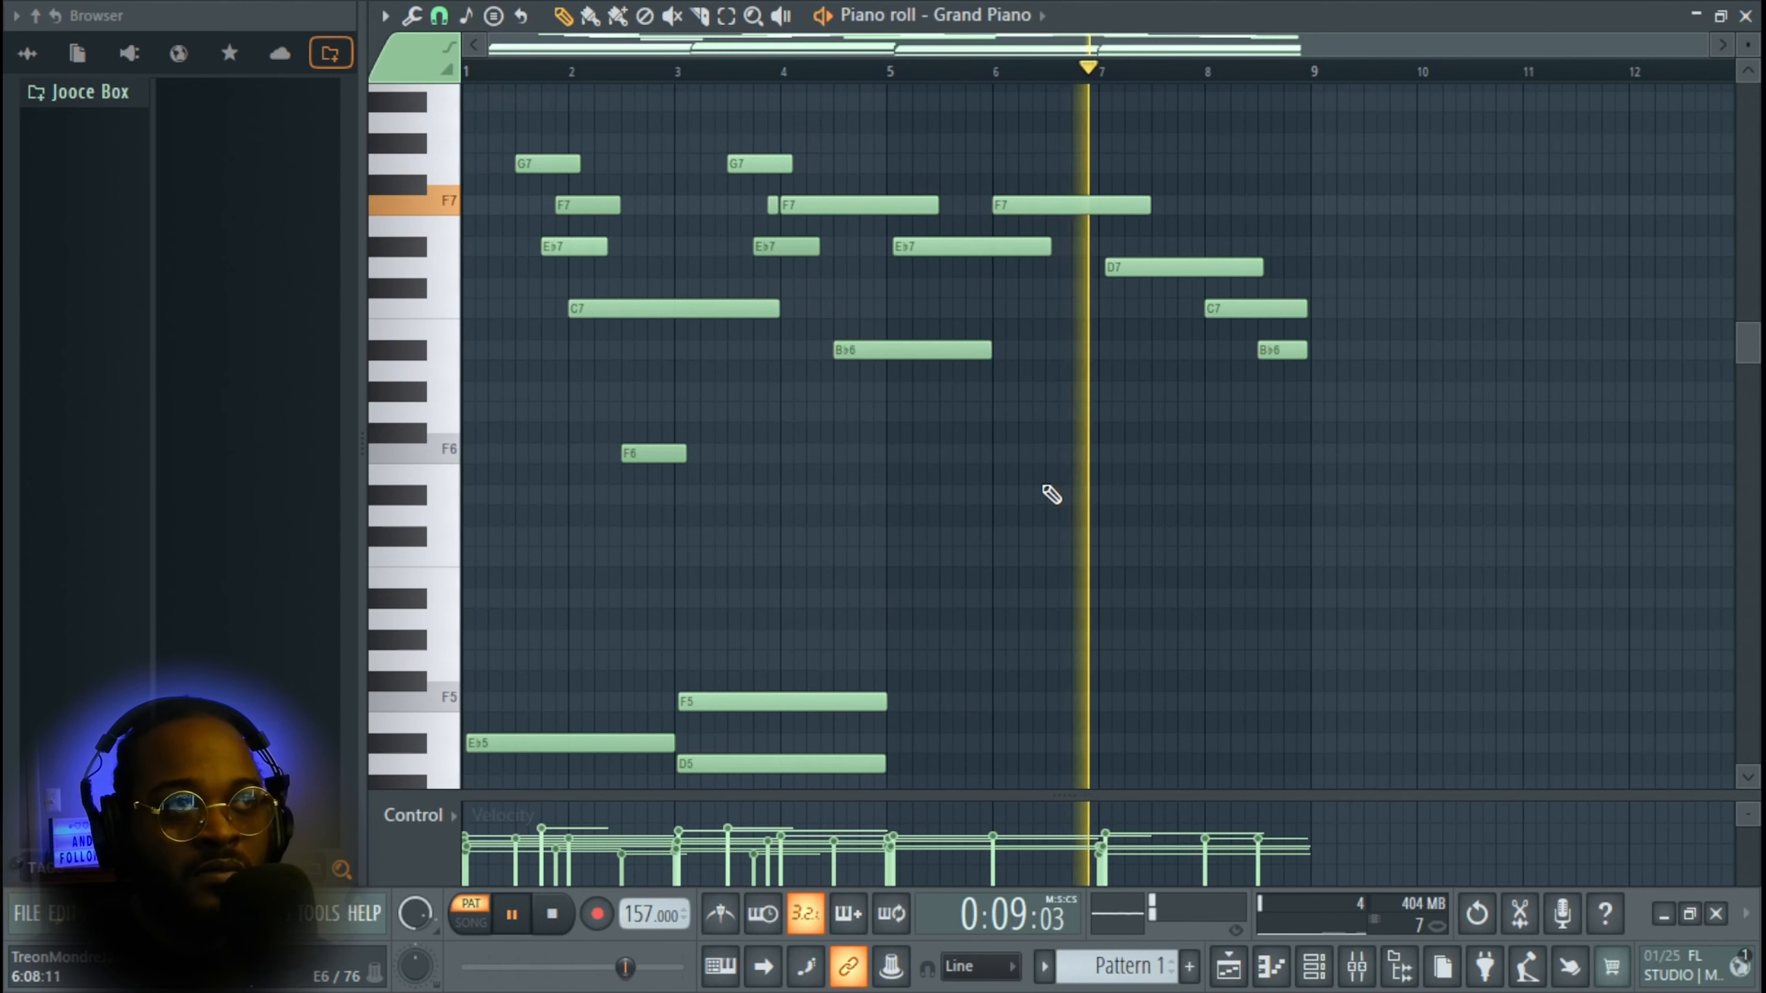
pyautogui.scroll(-4, 1052, 494)
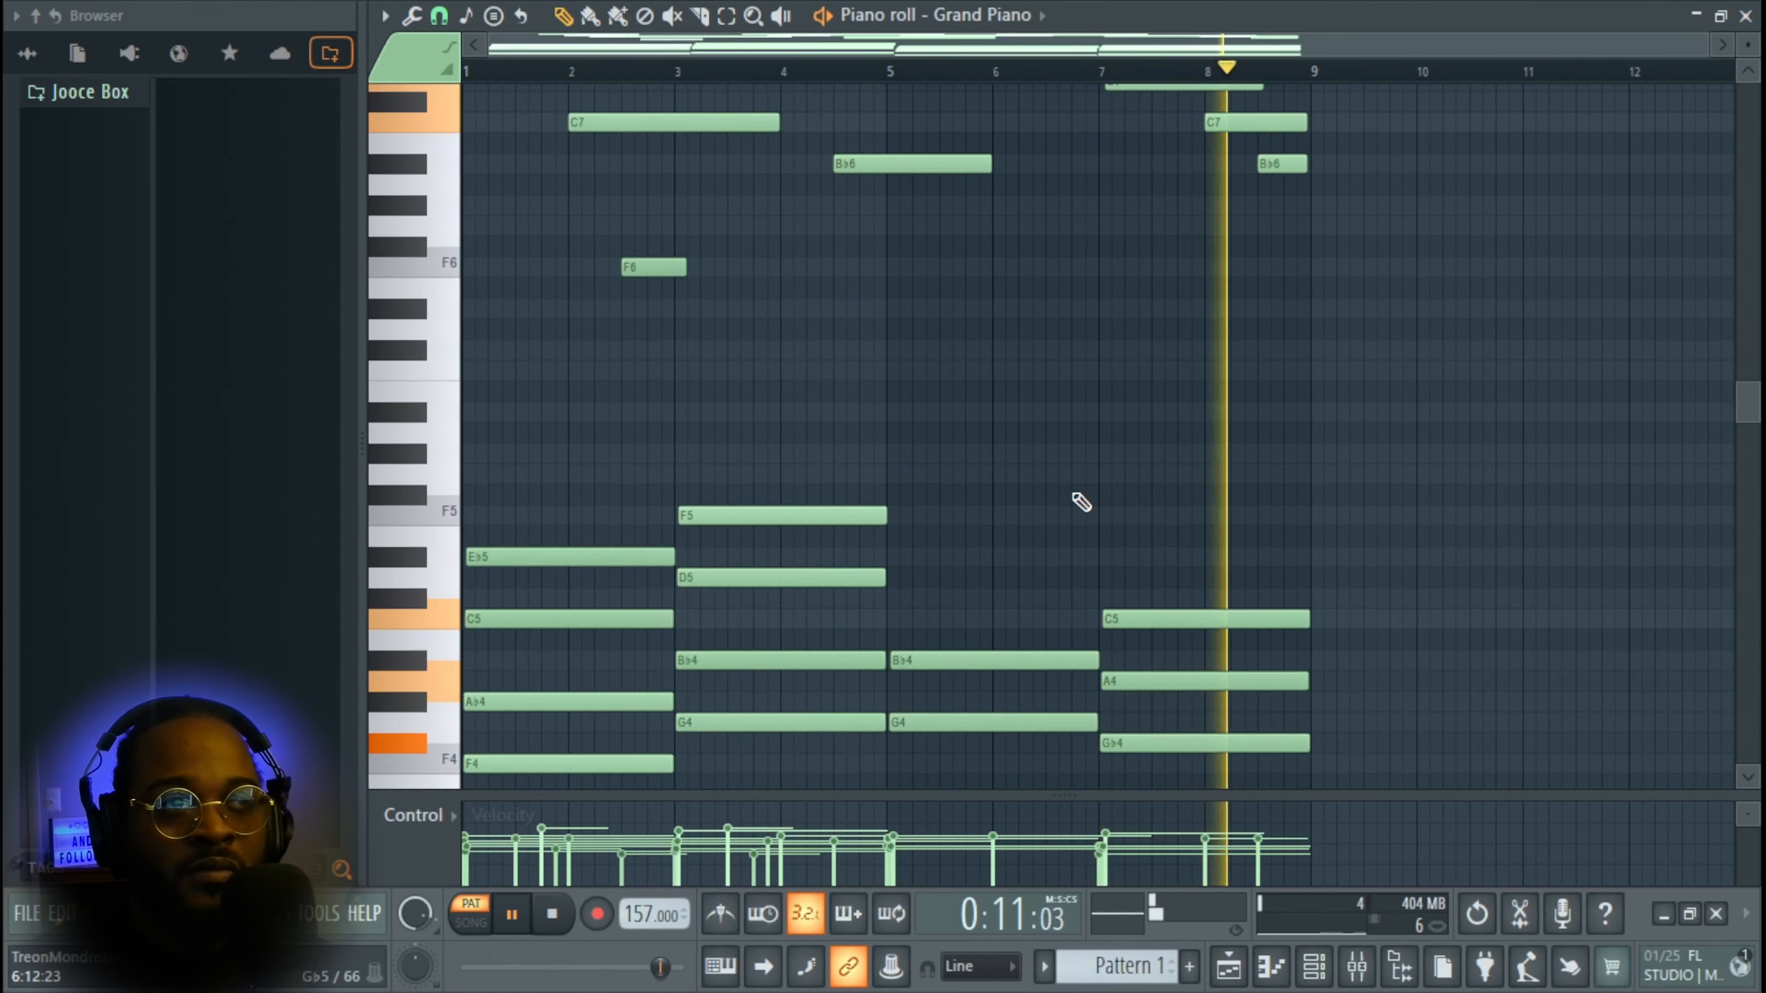
pyautogui.press('space')
pyautogui.scroll(-8, 623, 591)
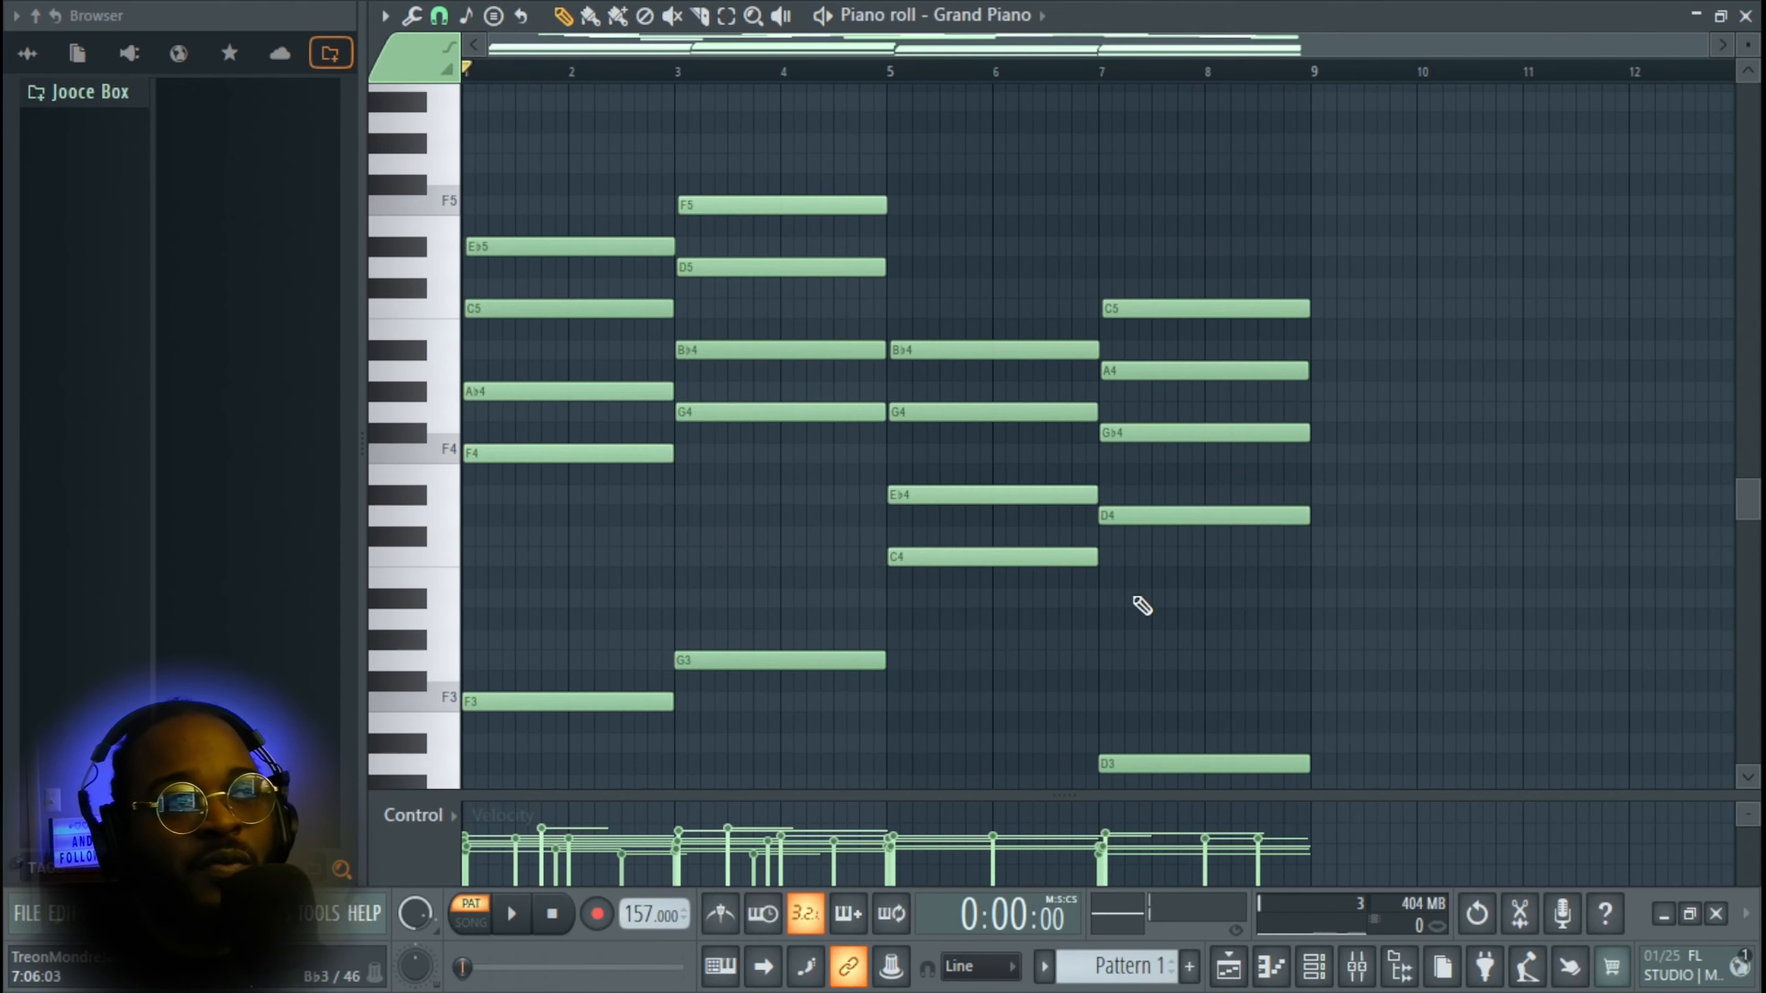
# - Shorten all five notes of the last chord, including its D3 bass note, to one bar ending at bar 8
pyautogui.moveTo(1206, 741); pyautogui.dragTo(1215, 217)
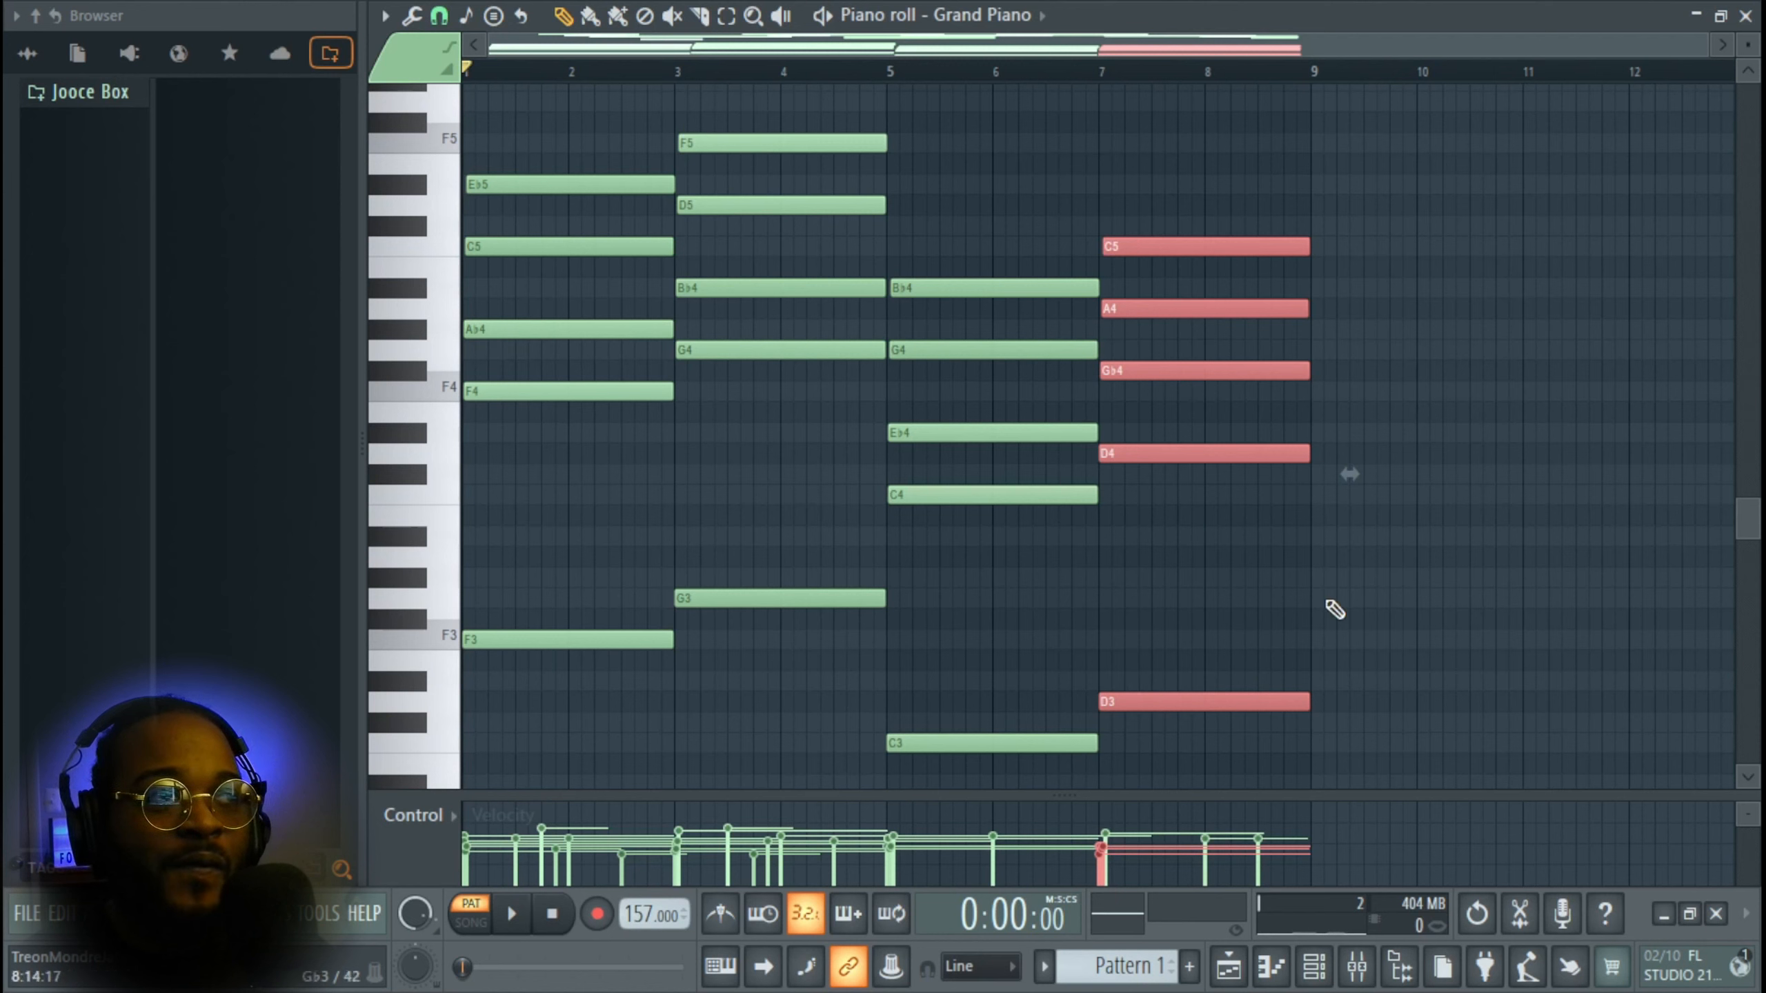
pyautogui.moveTo(1209, 712); pyautogui.dragTo(1244, 189)
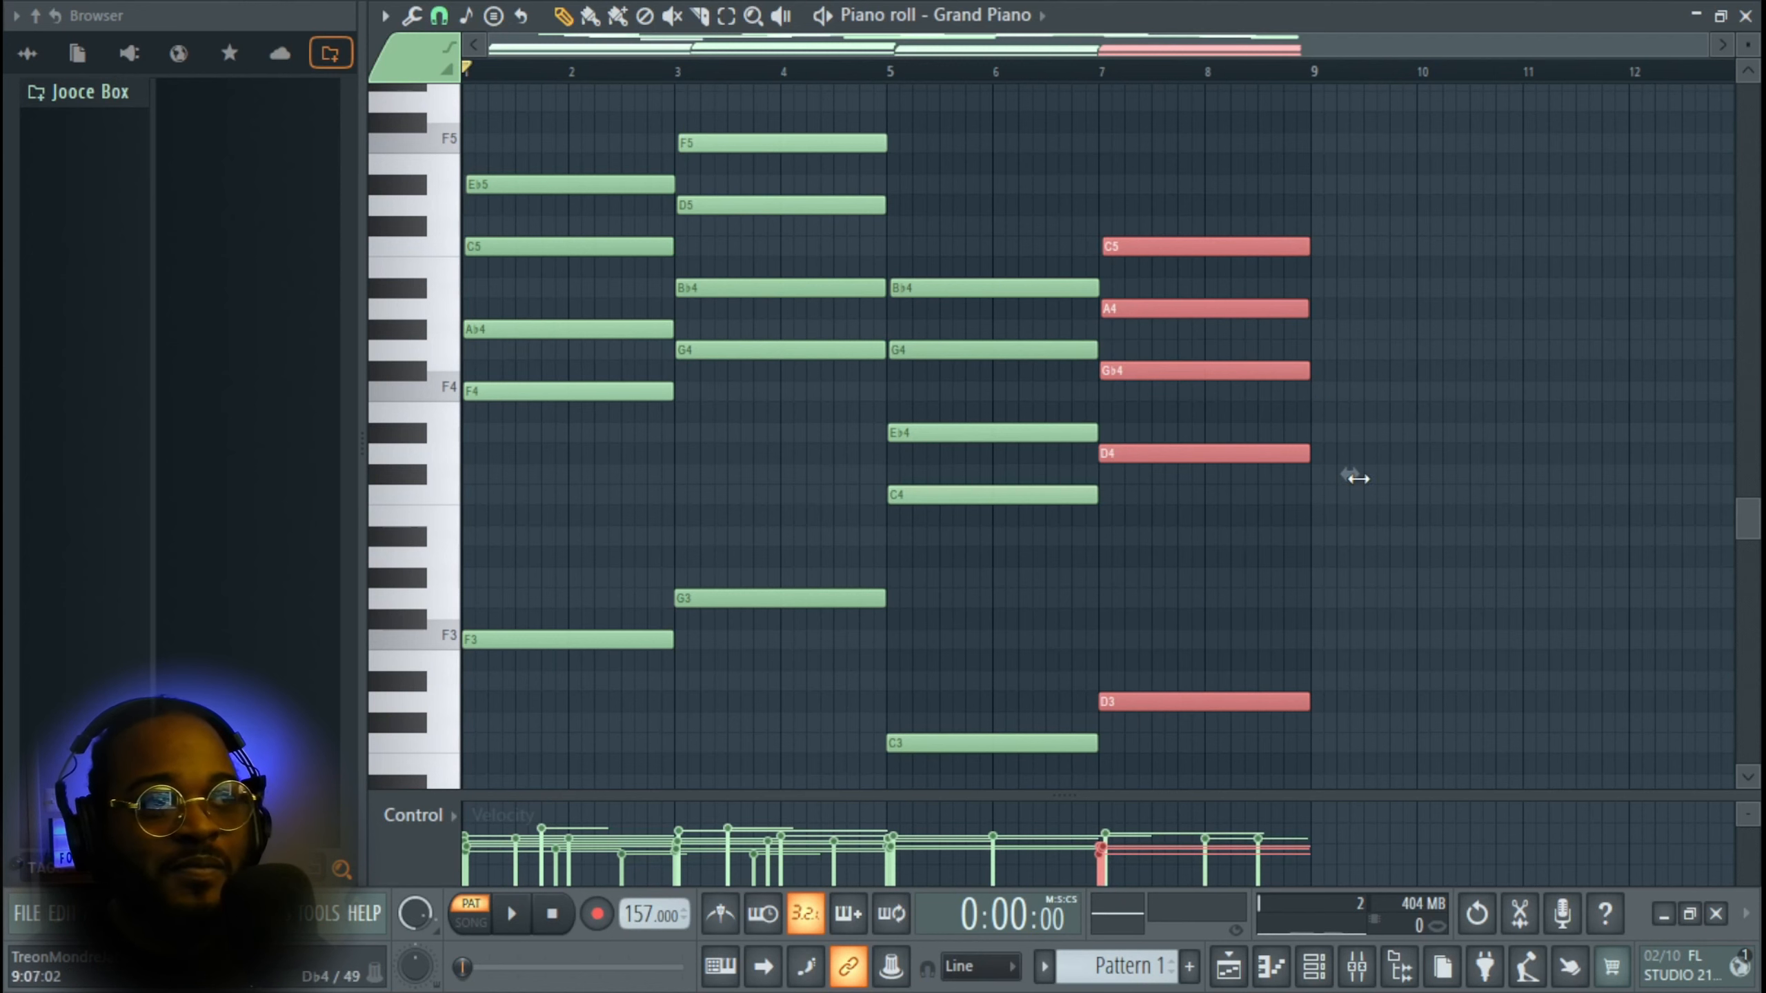
pyautogui.moveTo(1307, 708); pyautogui.dragTo(1201, 707)
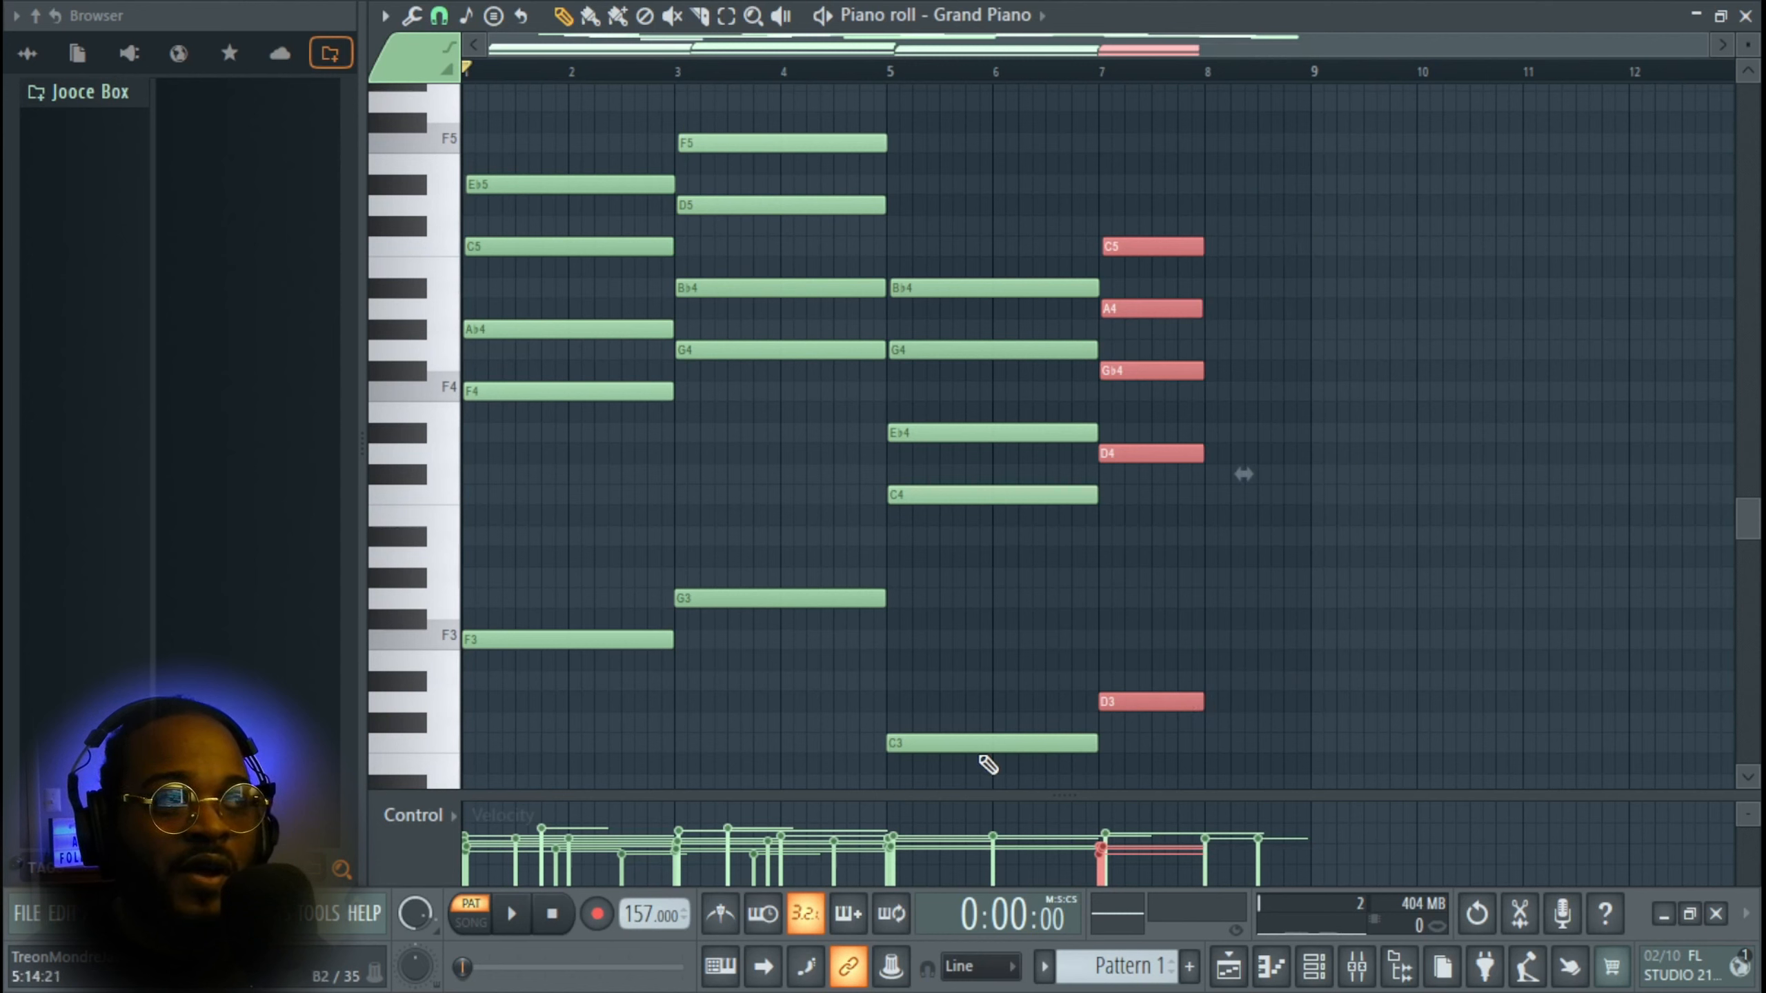
# - Copy the bar 5 chord with its C3 bass note to bar 8 and shorten the copy to end at bar 9
pyautogui.moveTo(988, 765); pyautogui.dragTo(999, 322)
pyautogui.moveTo(938, 435); pyautogui.dragTo(1255, 437)
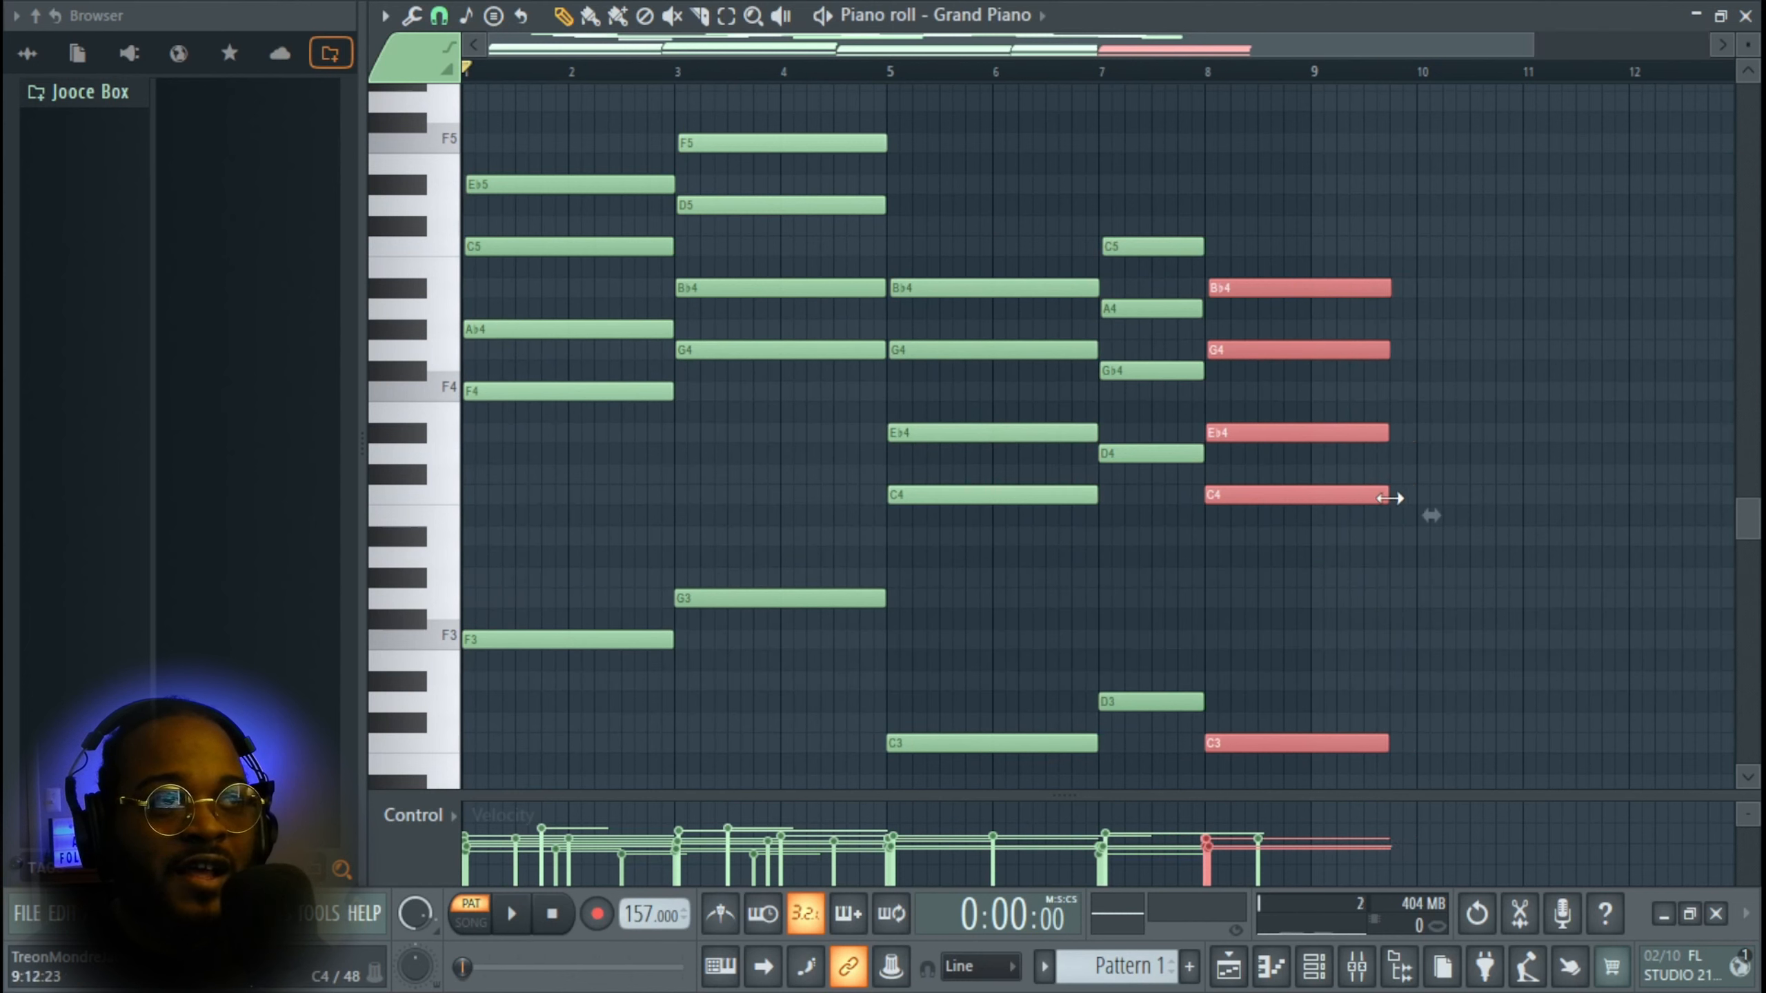
pyautogui.moveTo(1398, 498); pyautogui.dragTo(1308, 498)
# - Play the pattern from bar 5 to hear the added chord, then stop playback
pyautogui.click(893, 73)
pyautogui.press('space')
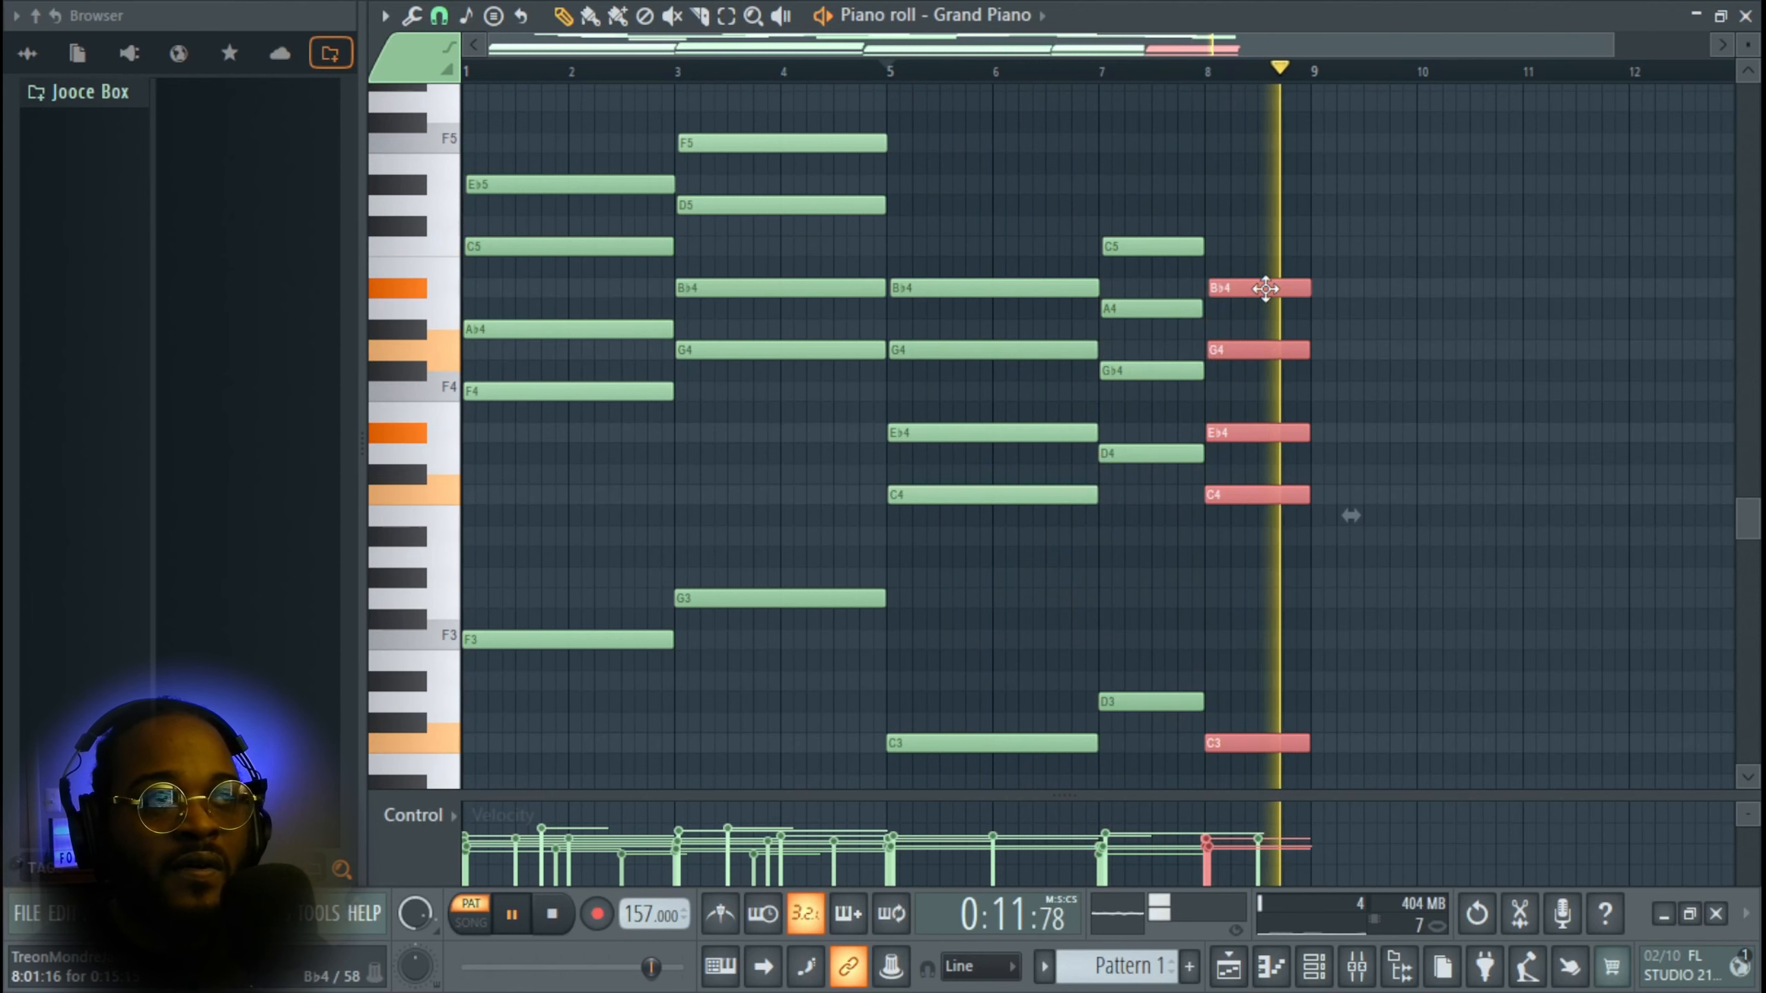
pyautogui.press('space')
# - Trim the overhanging end of the B♭4 note in the bar 8 chord back to just before bar 9
pyautogui.scroll(6, 1341, 409)
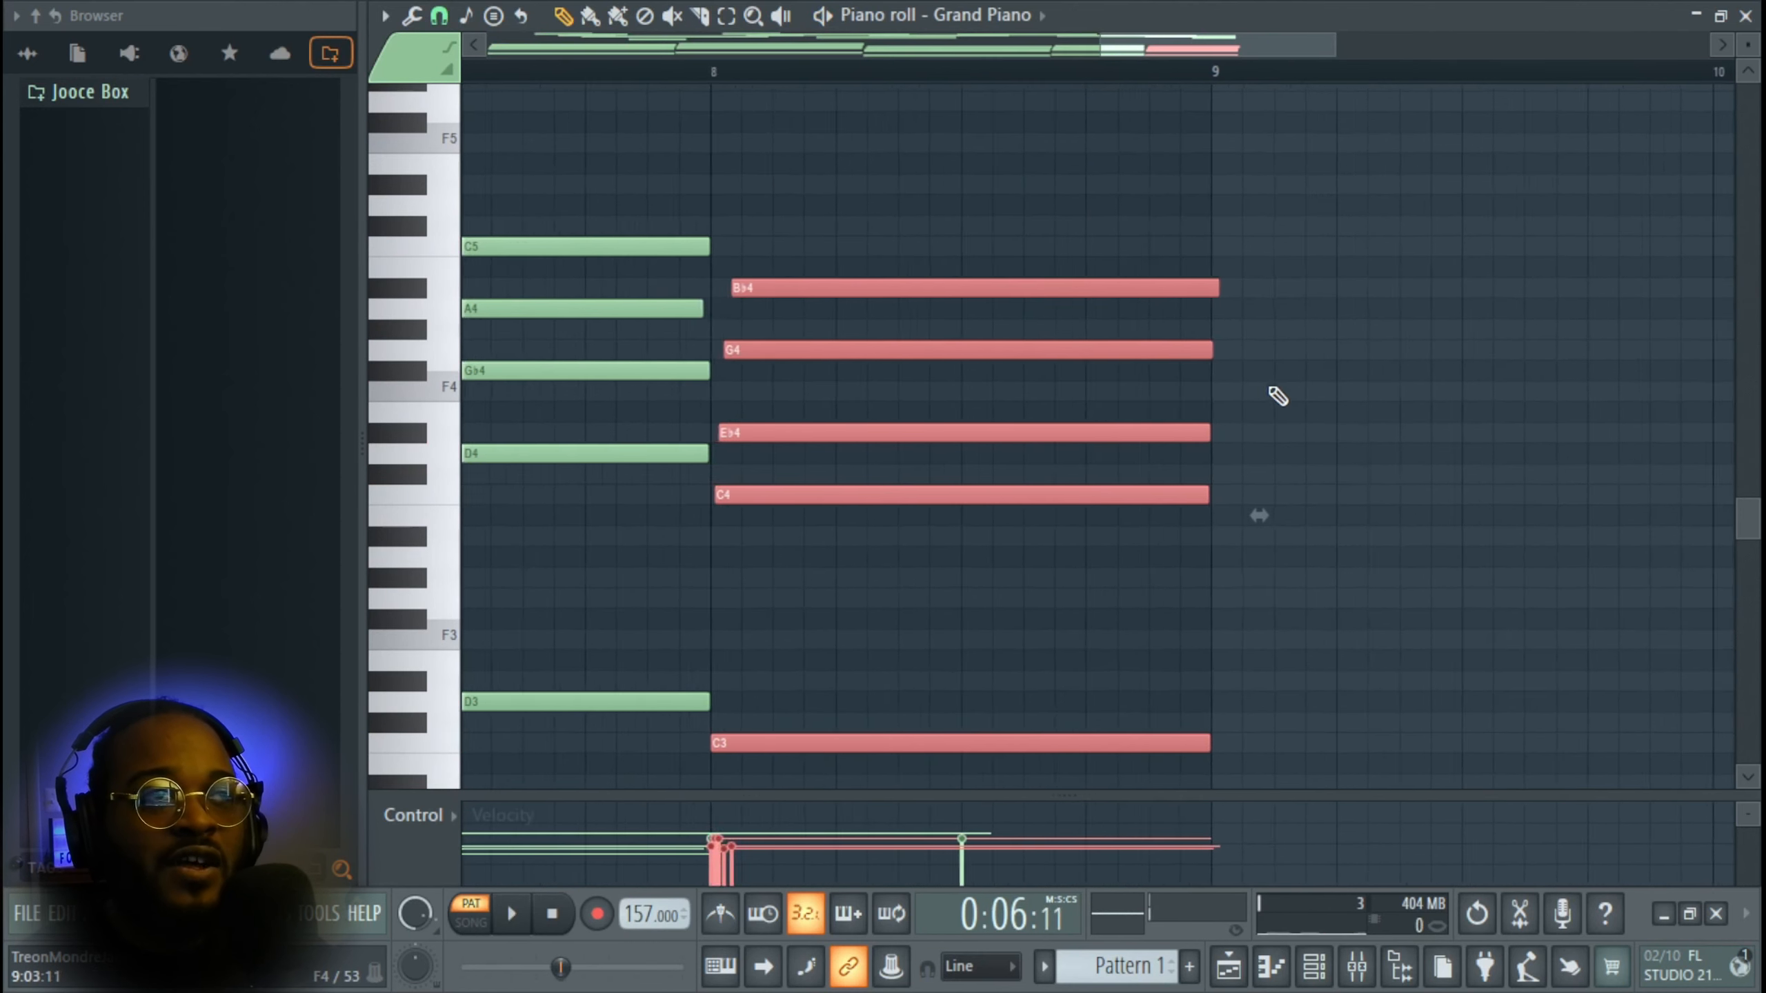
pyautogui.click(1221, 317)
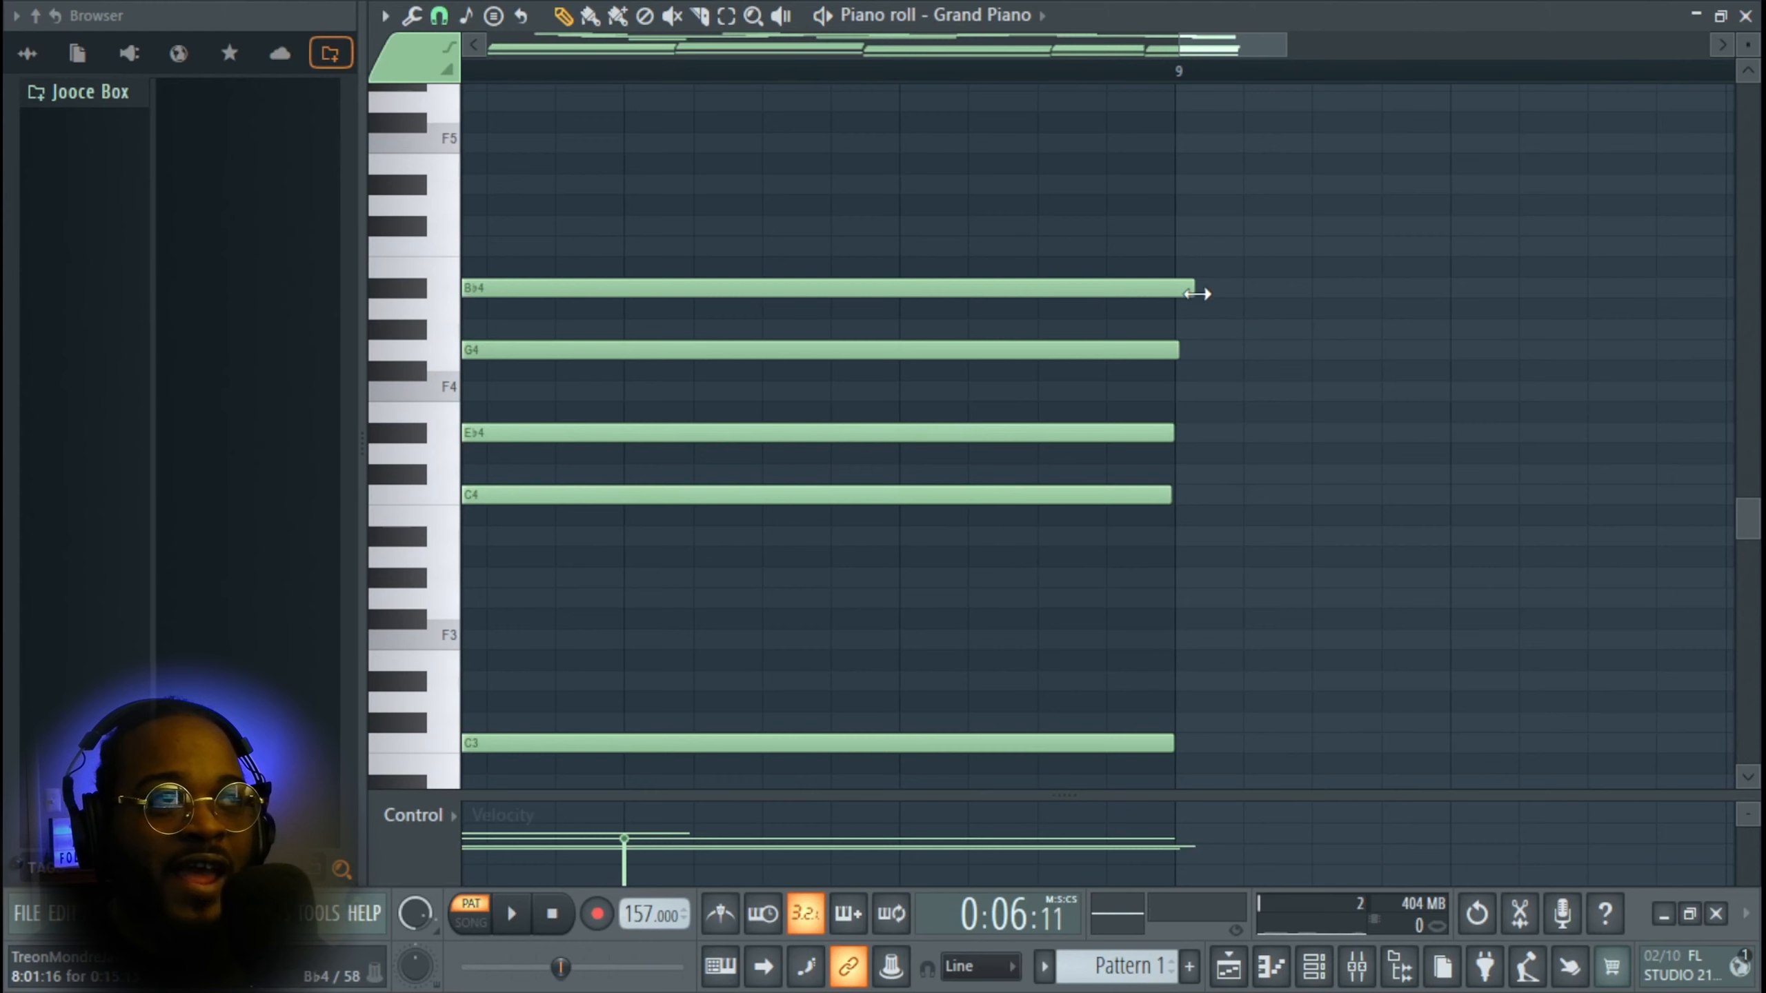
pyautogui.moveTo(1171, 286); pyautogui.dragTo(1159, 287)
# - Listen to the pattern with the added chord, stop playback and return the playhead to the start
pyautogui.press('space')
pyautogui.scroll(2, 1181, 296)
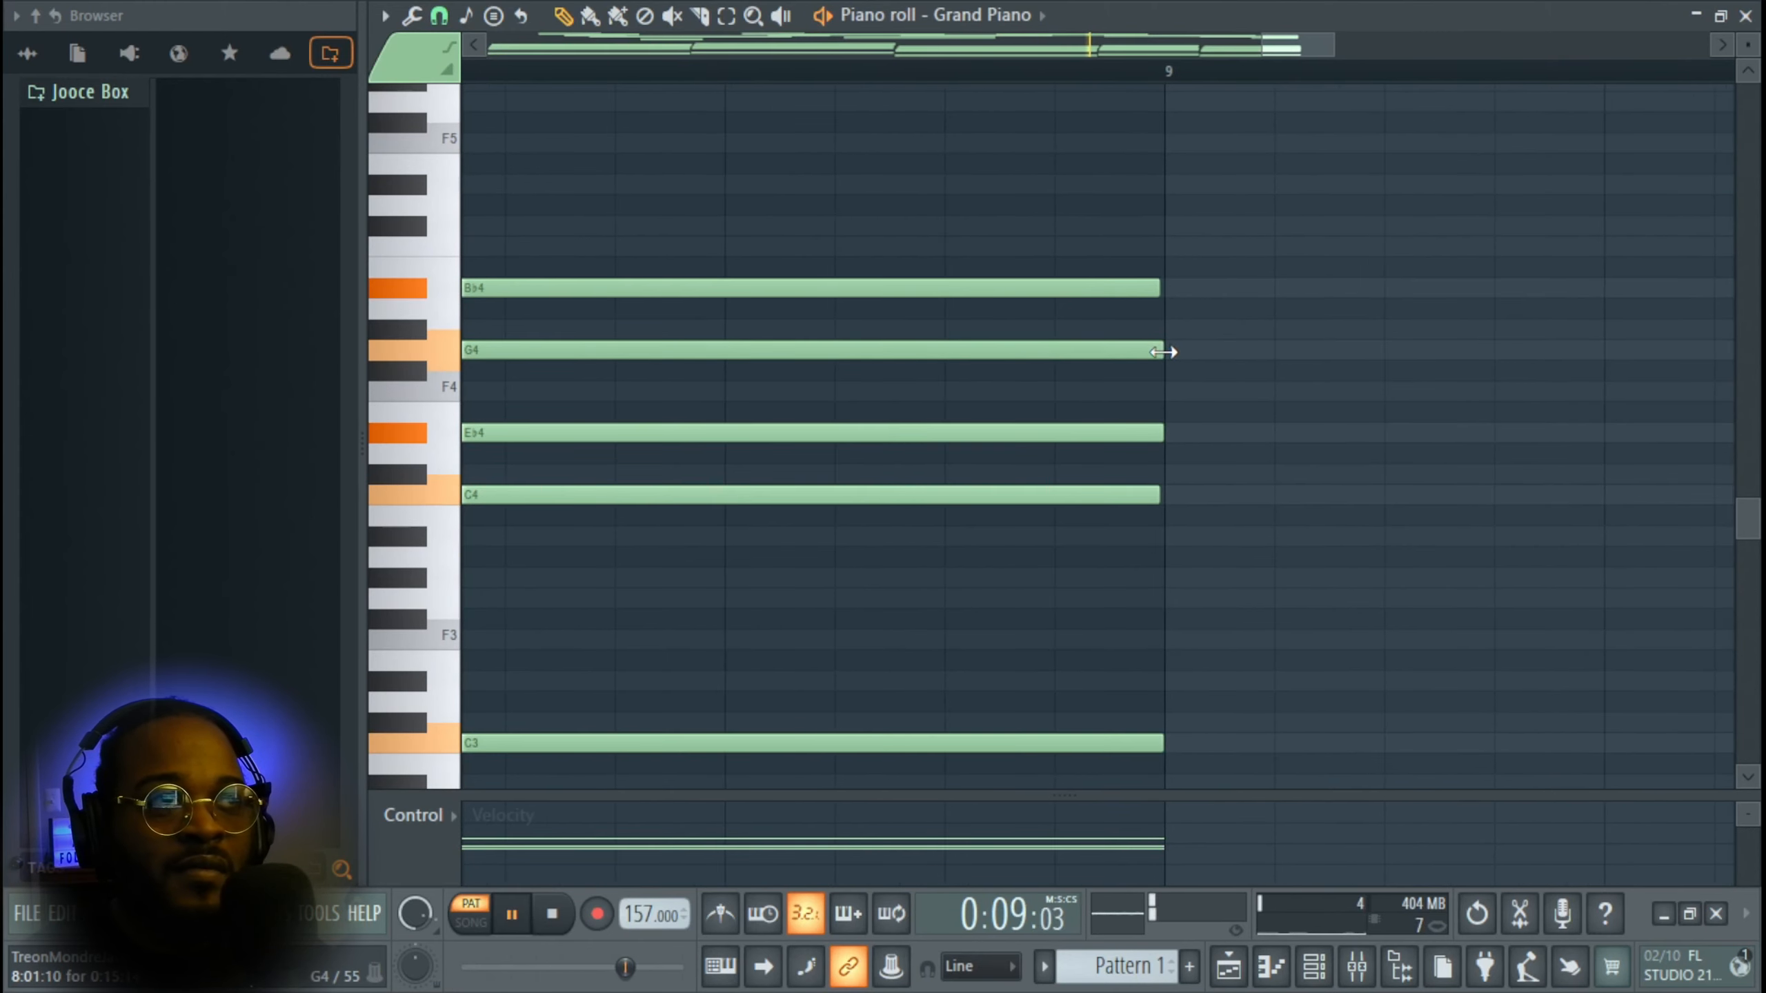
pyautogui.scroll(-2, 1170, 362)
pyautogui.scroll(-5, 1170, 363)
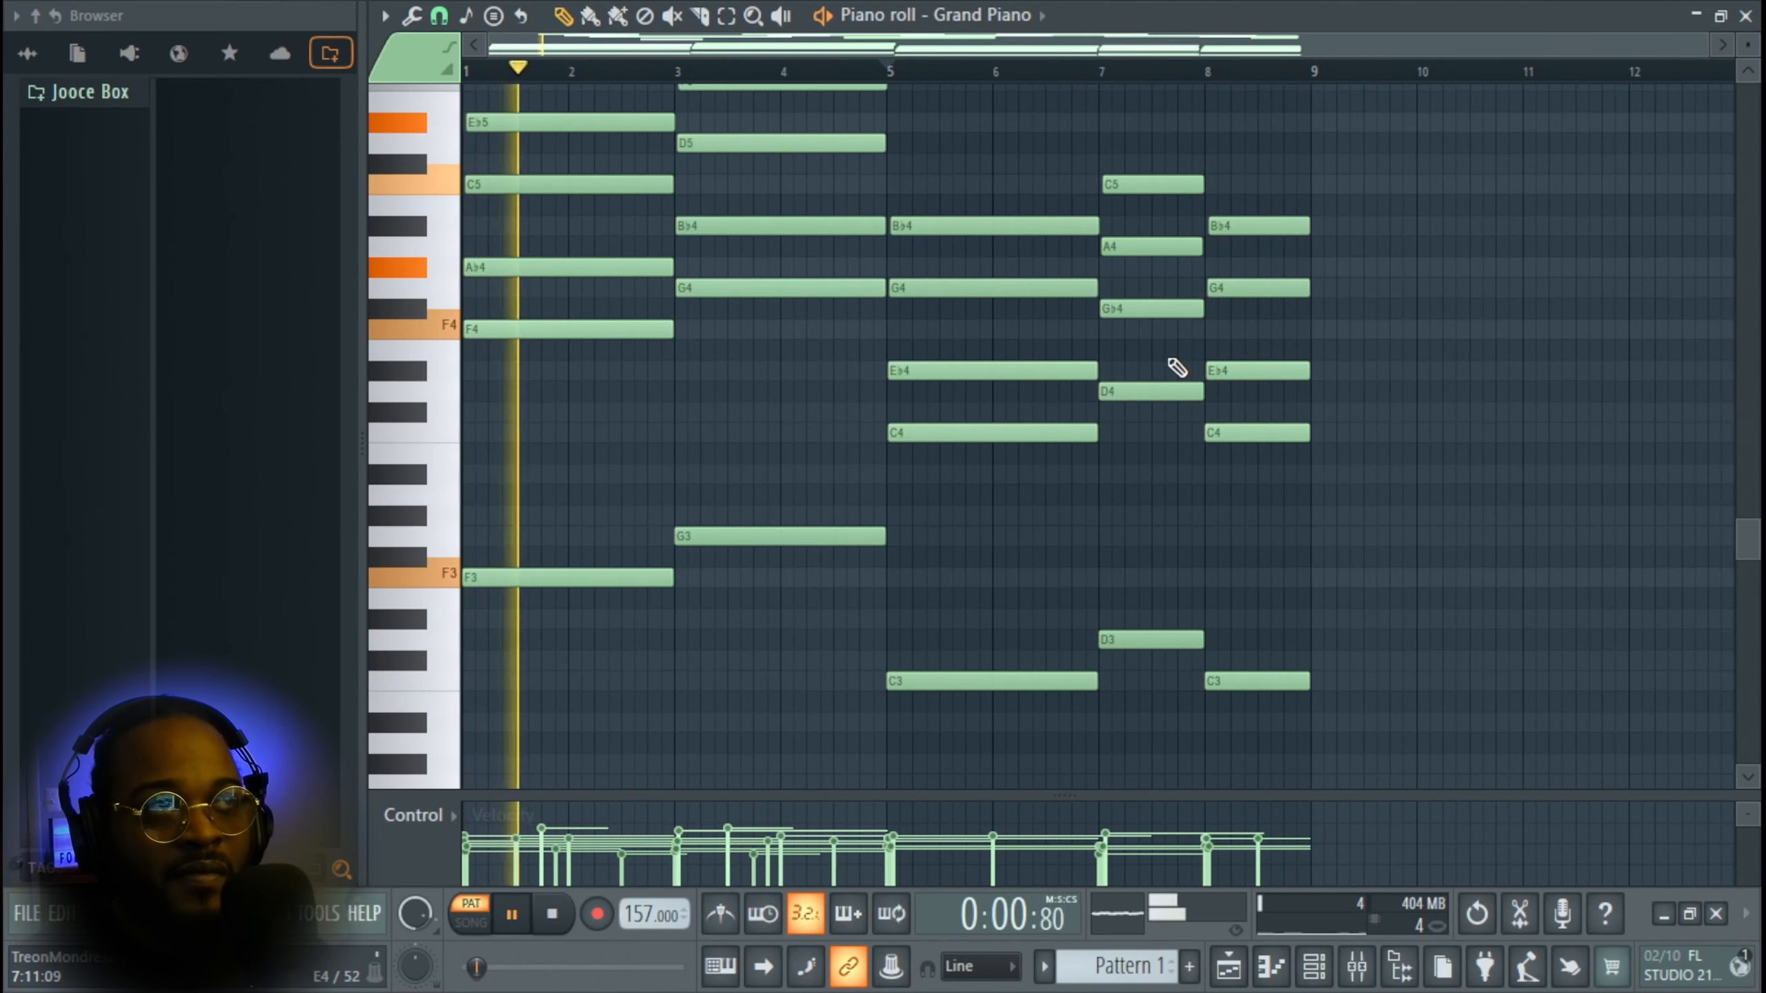
pyautogui.scroll(3, 1176, 367)
pyautogui.press('space')
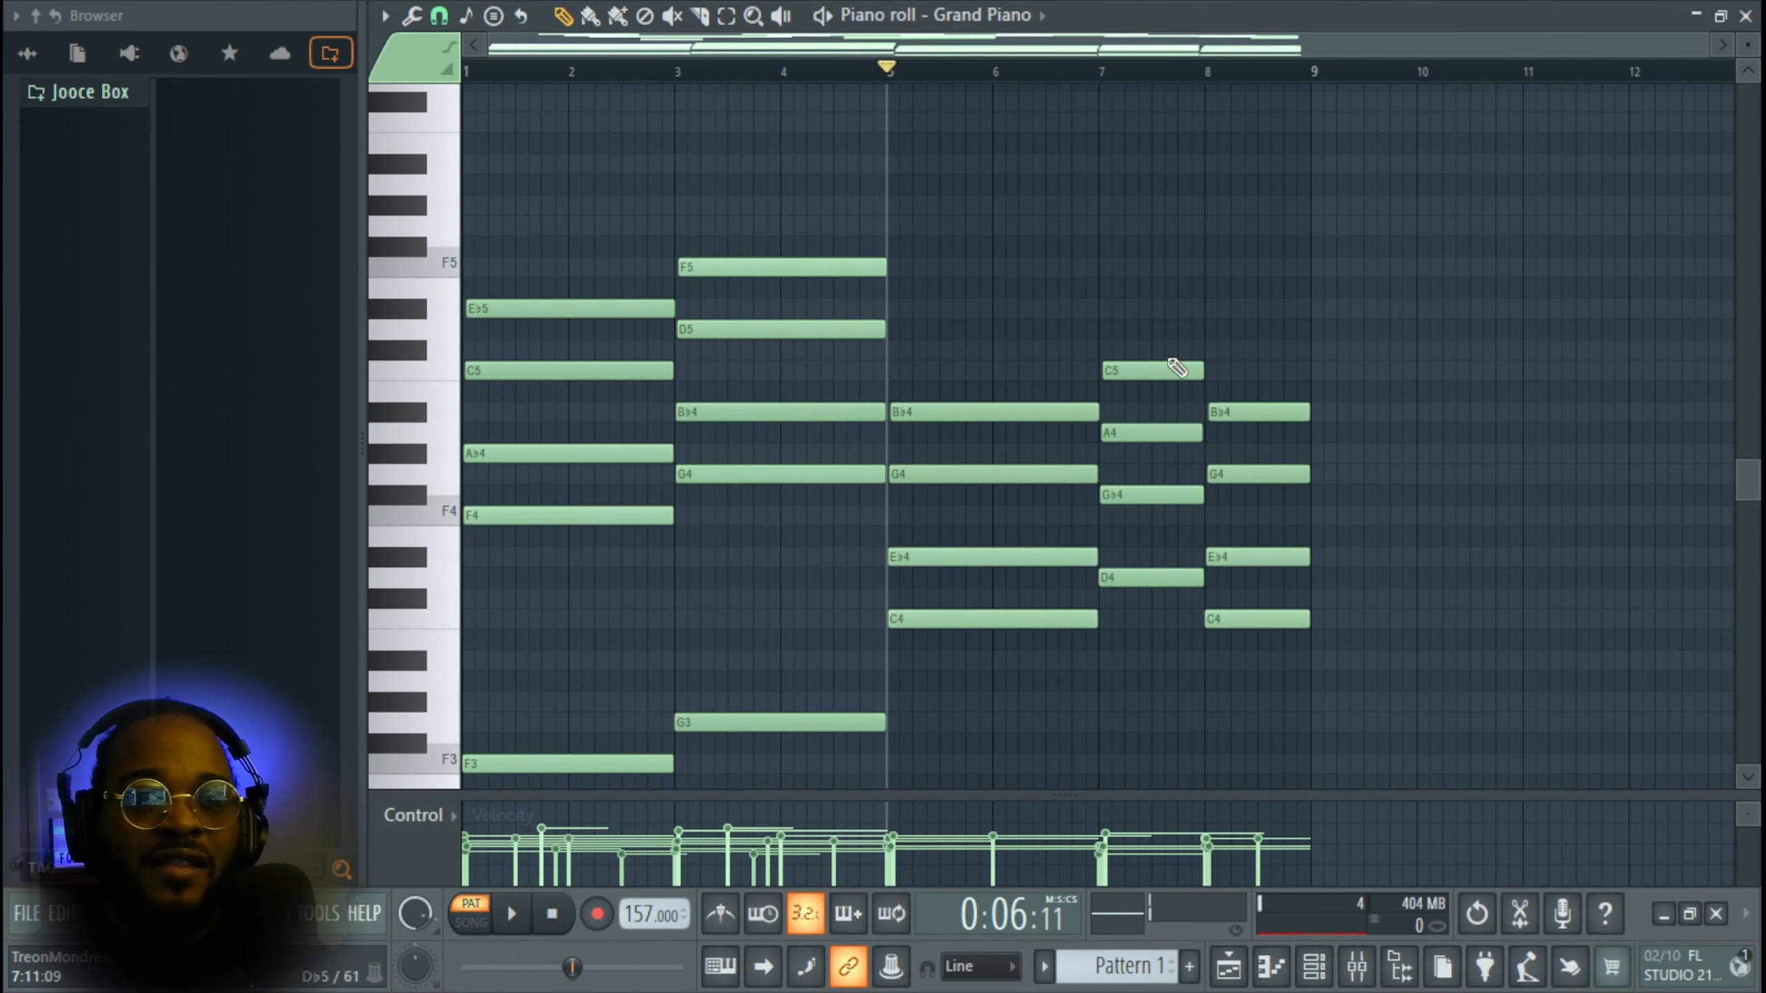
pyautogui.moveTo(893, 76); pyautogui.dragTo(439, 85)
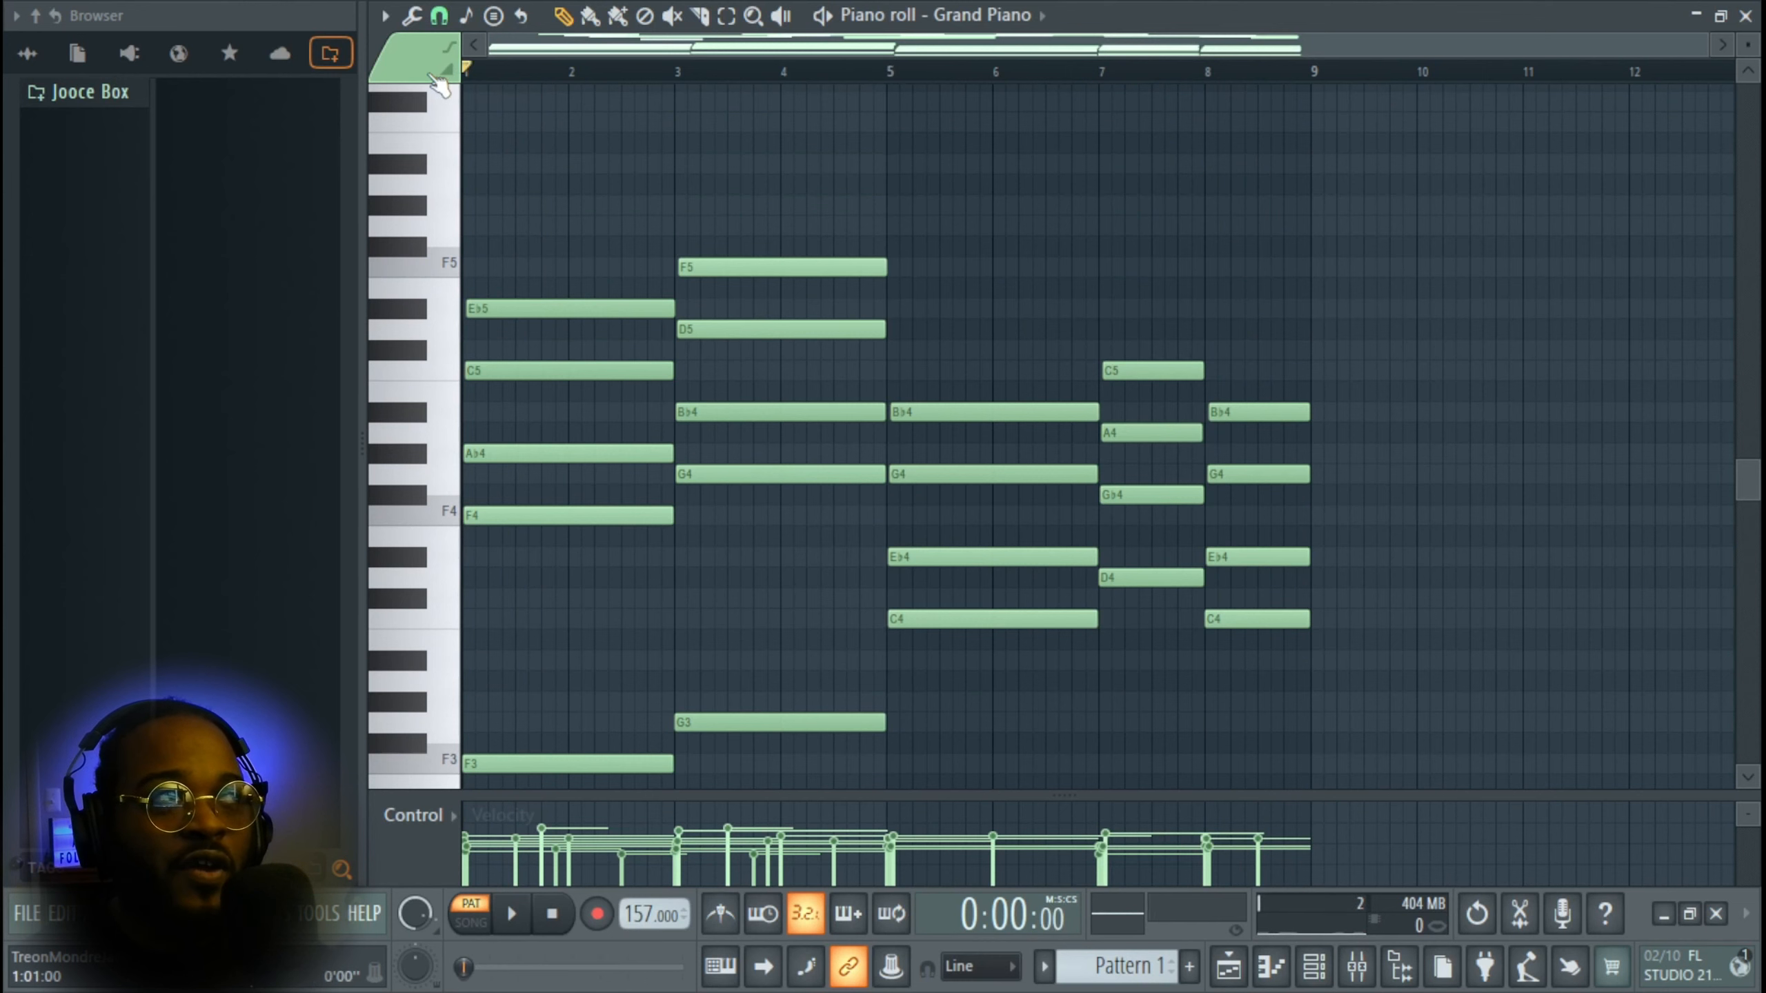